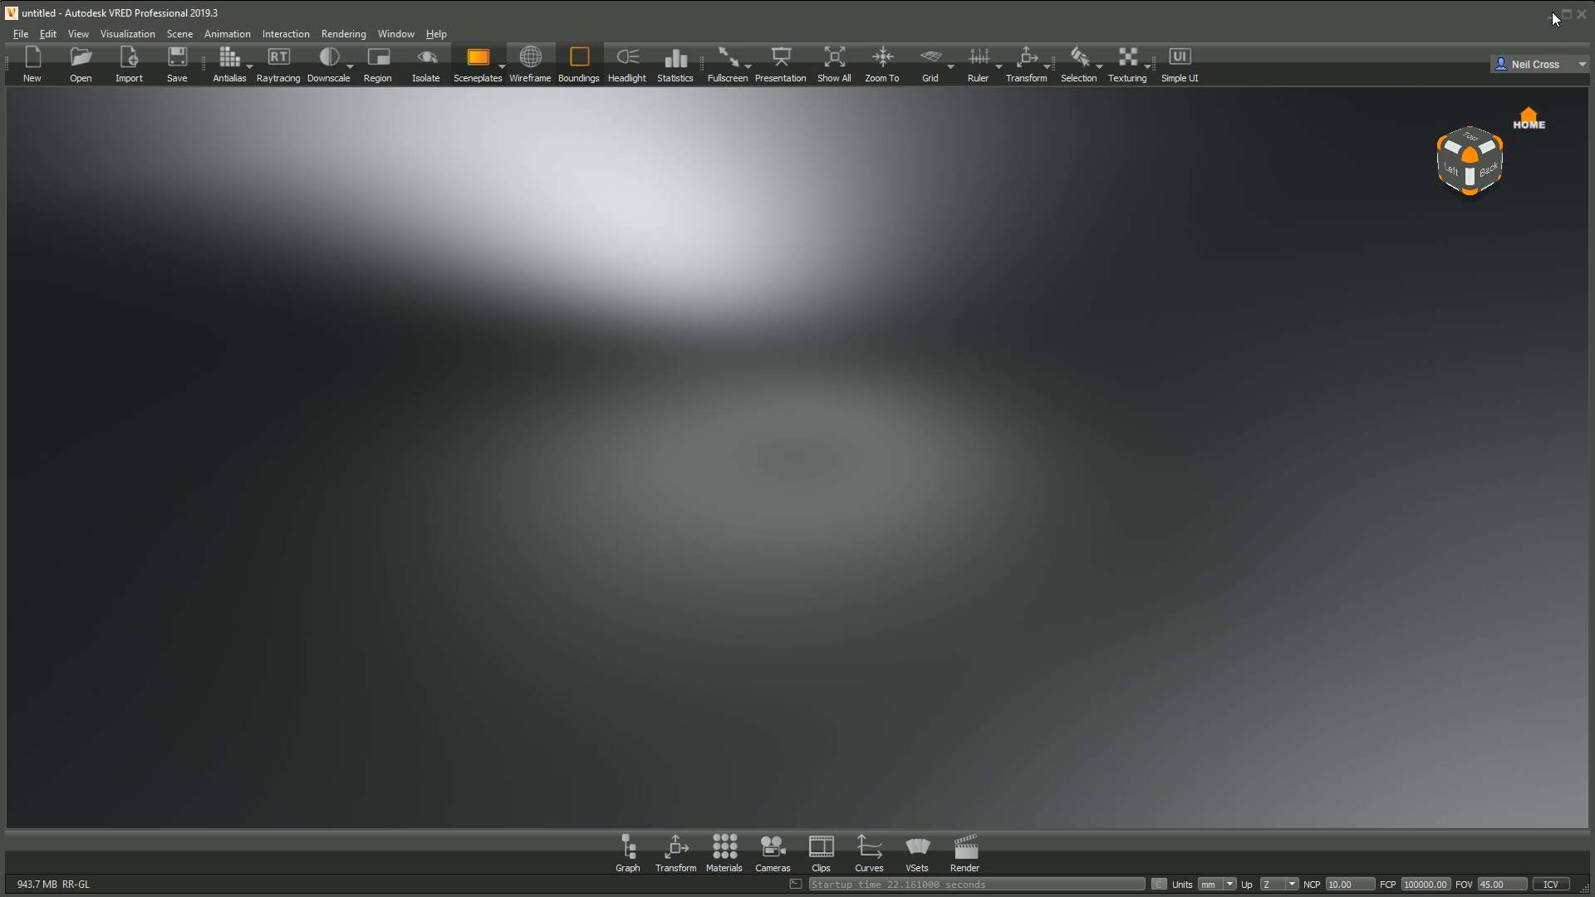
Step: Switch to the desktop and extract the Jet Engine Model_final archive there
left_click(1551, 14)
left_click_drag(33, 453, 40, 536)
right_click_drag(38, 535, 36, 546)
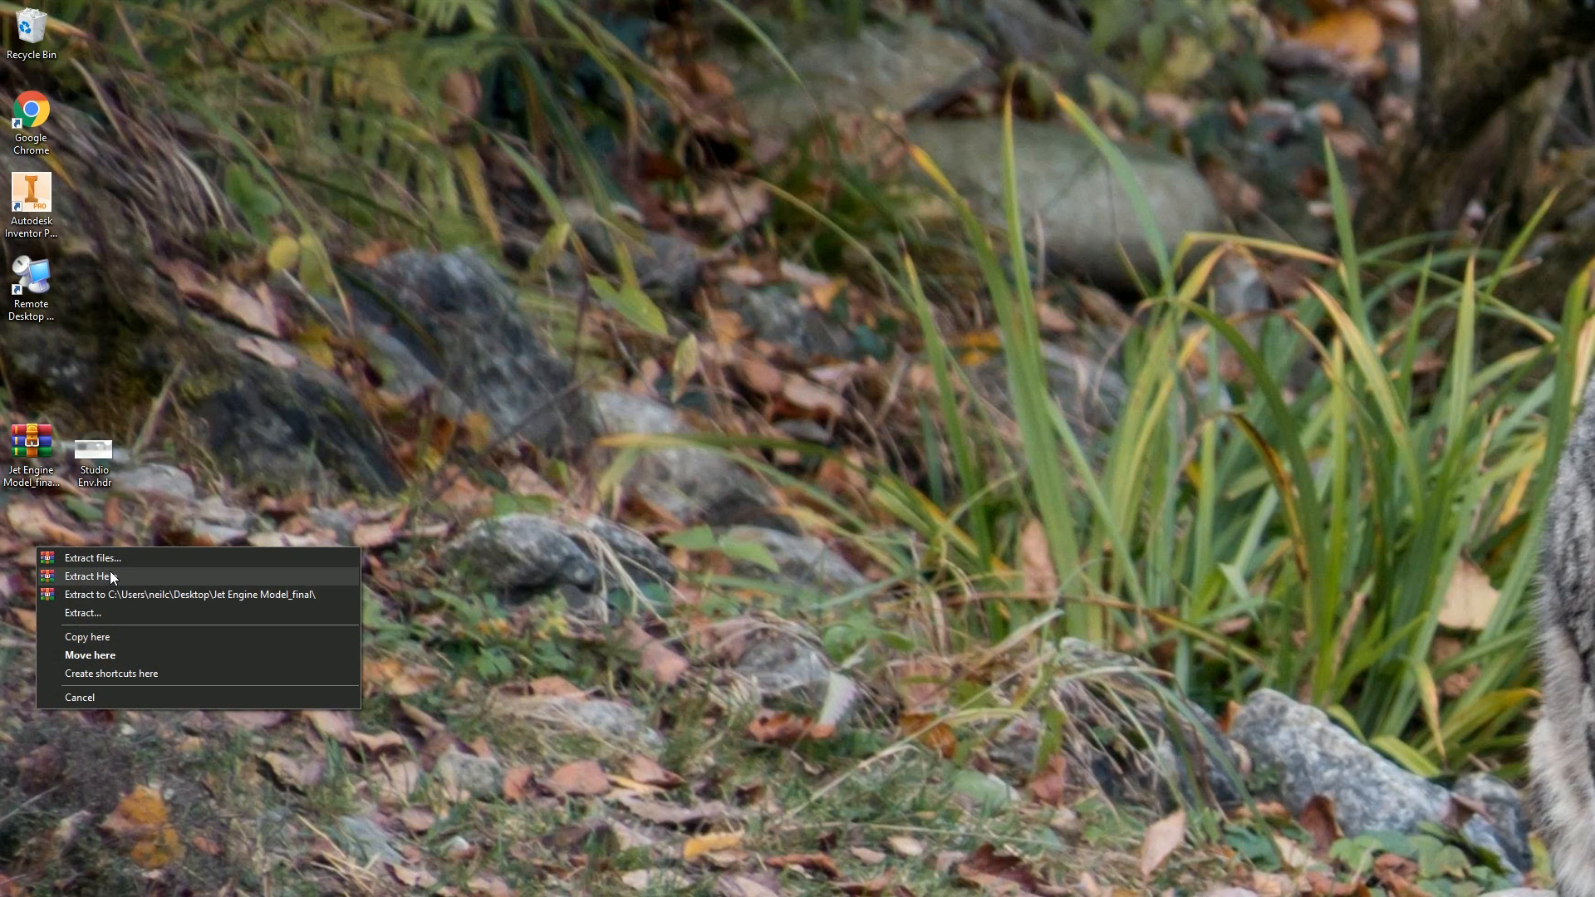
left_click(108, 582)
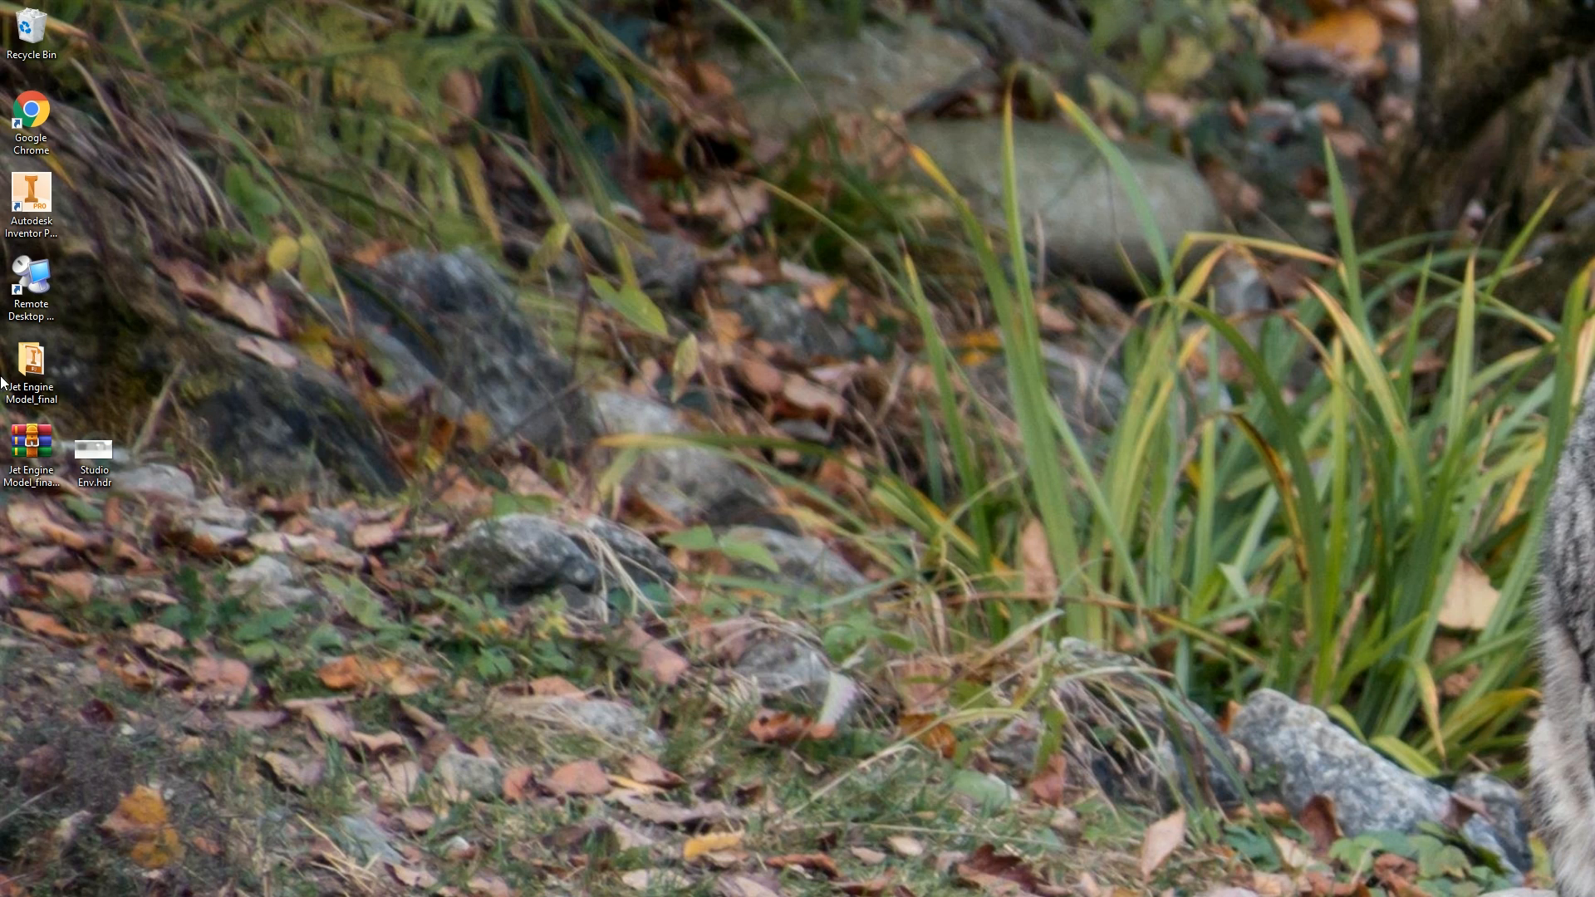
Step: Open the extracted Jet Engine Model_final folder to examine its contents, and point out the Studio Env.hdr file on the desktop
left_click(34, 387)
left_click(462, 395)
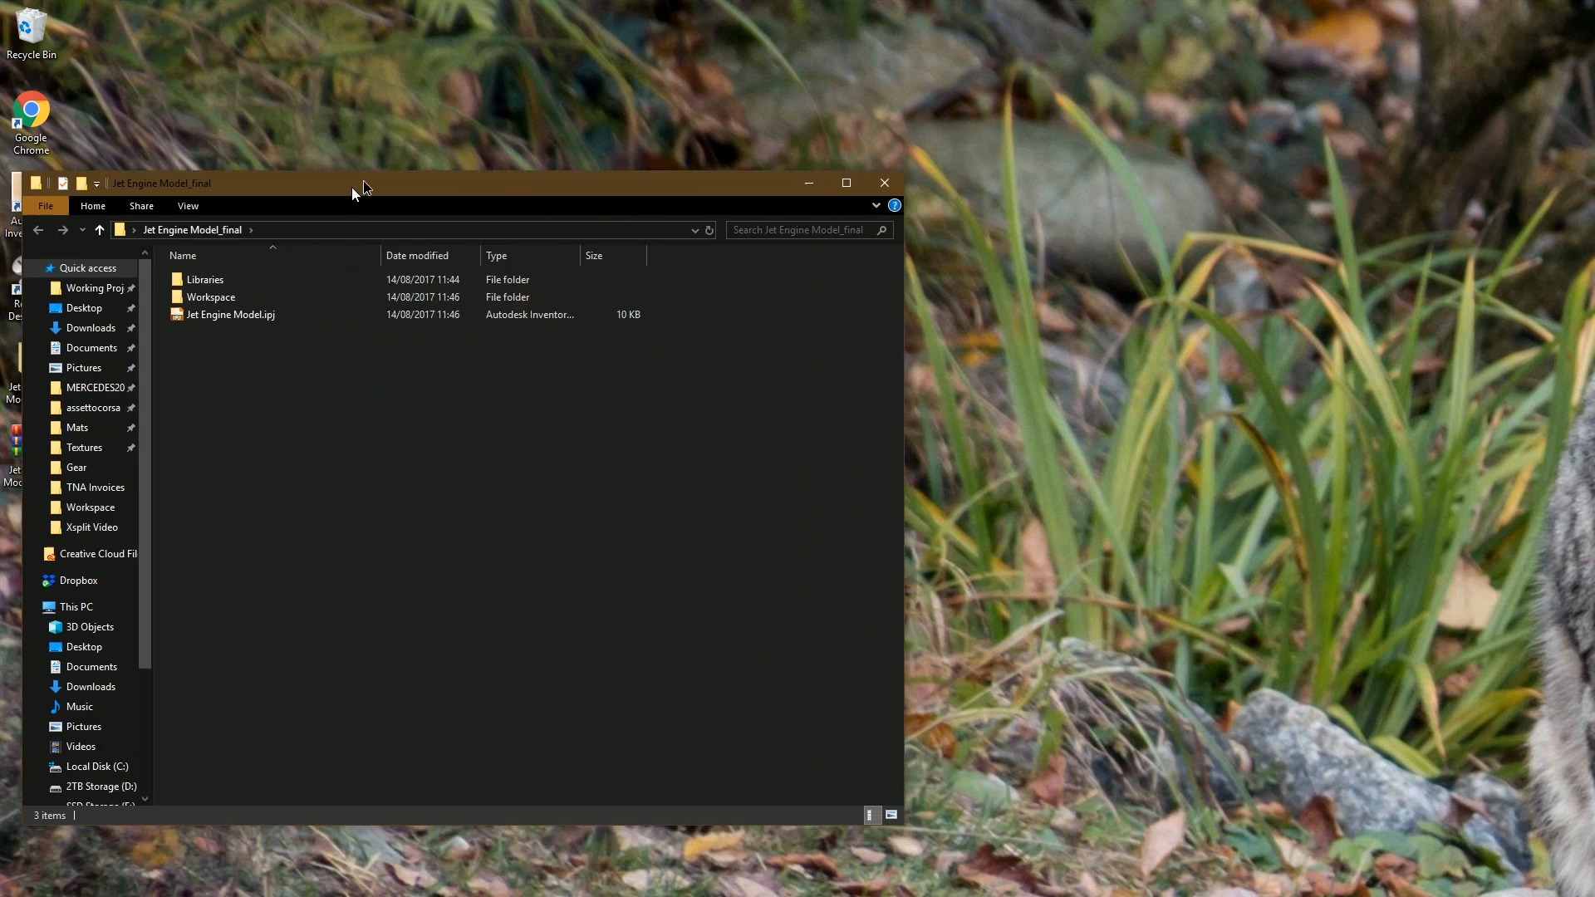
left_click_drag(362, 181, 355, 48)
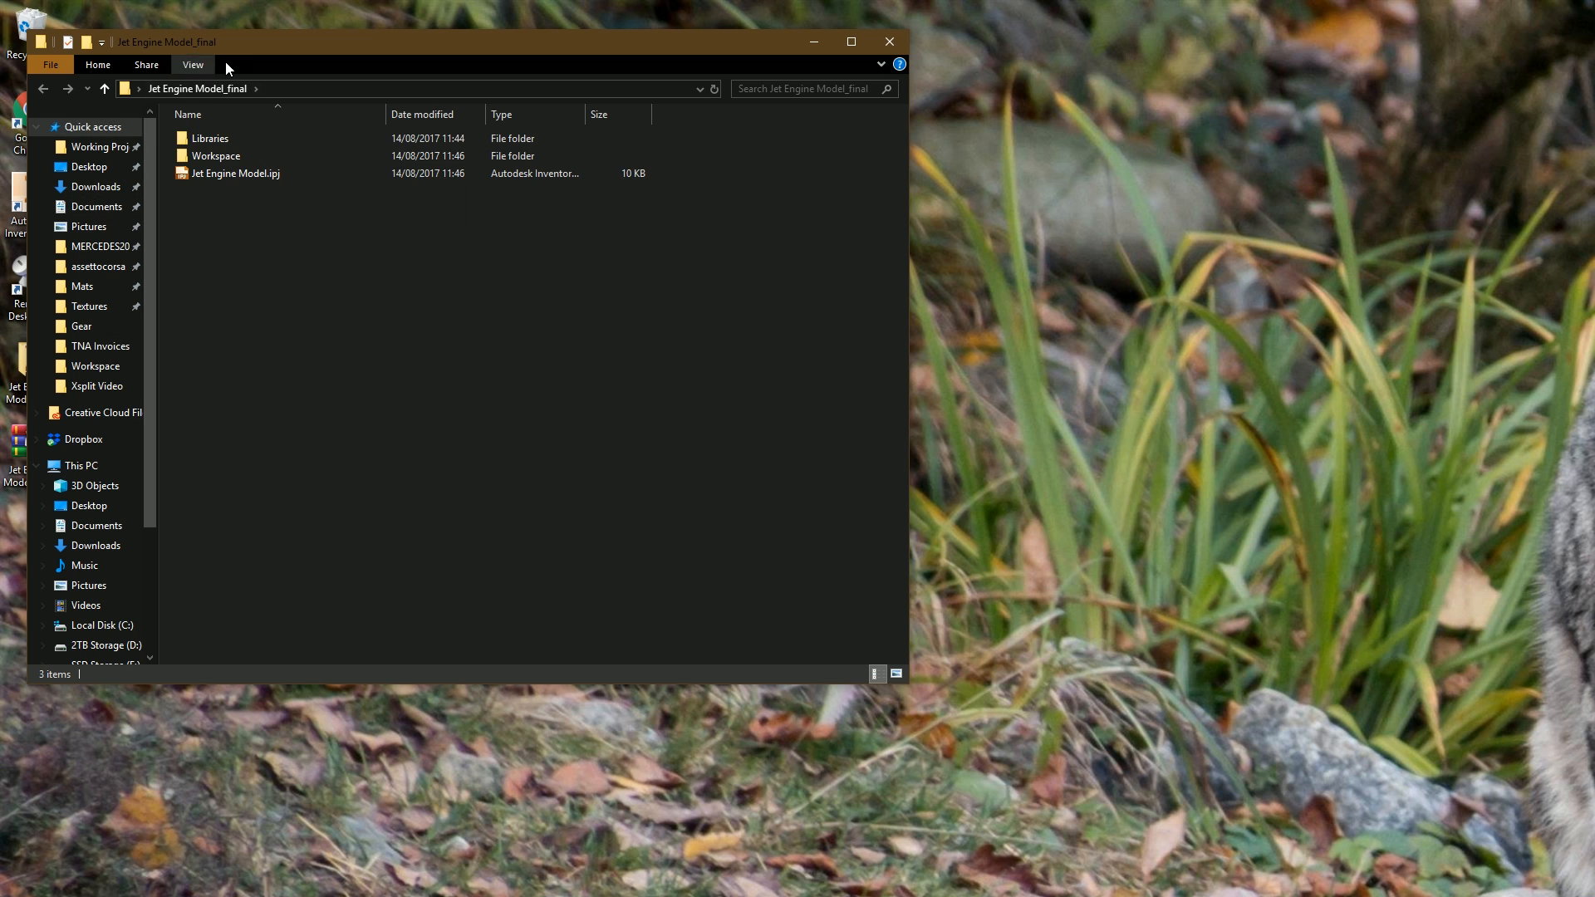
left_click_drag(223, 41, 463, 96)
left_click(98, 455)
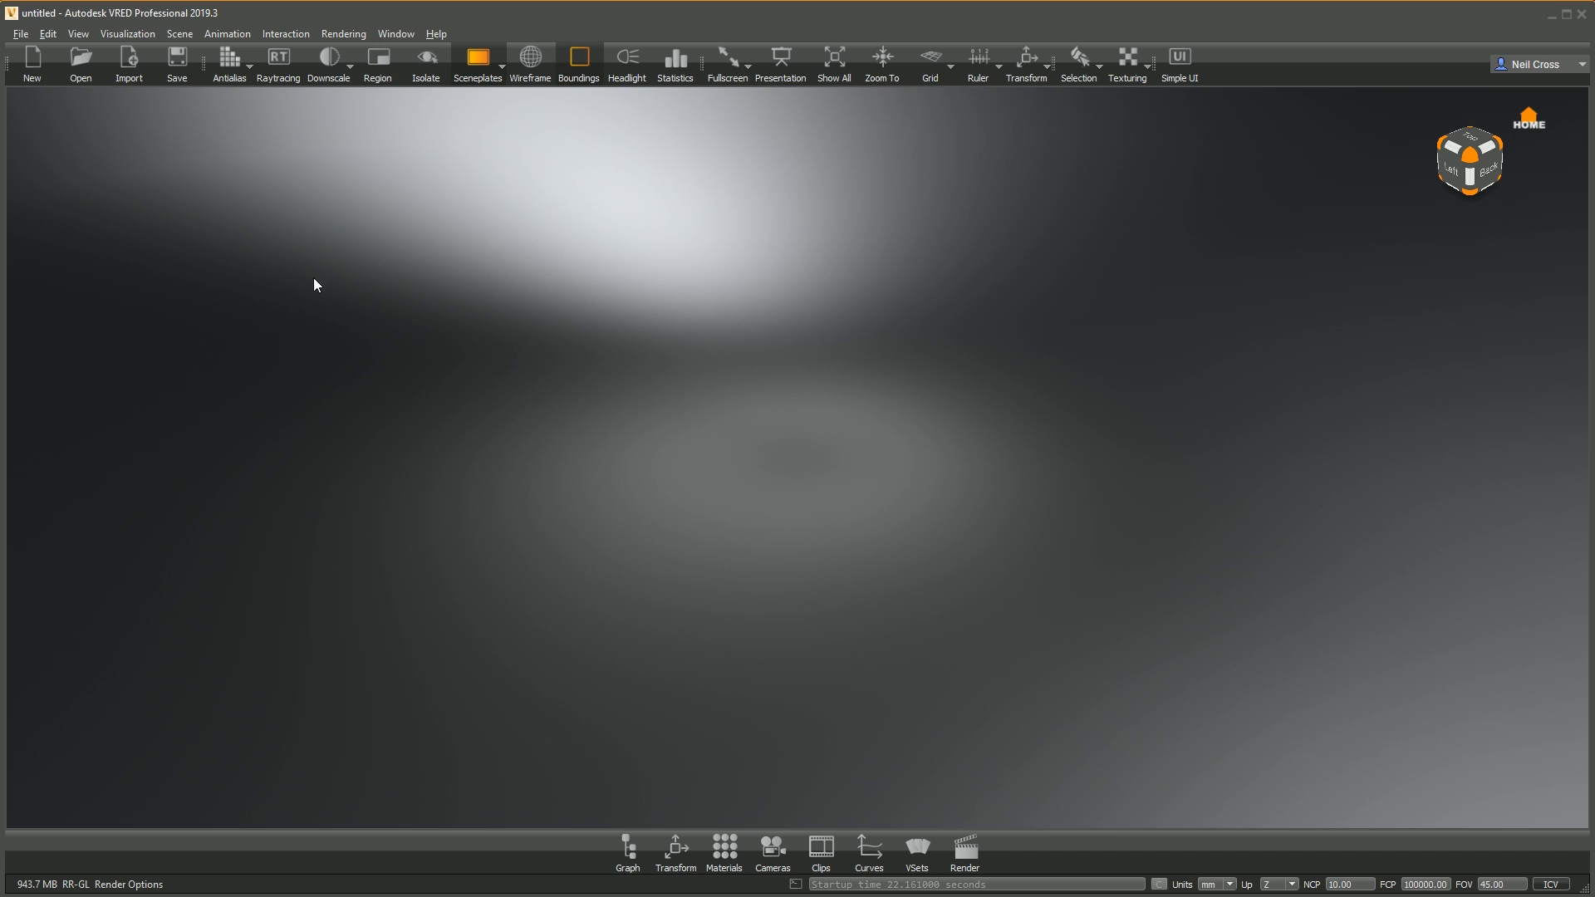
Step: Switch back to VRED Professional, open the preferences and save them
left_click(48, 34)
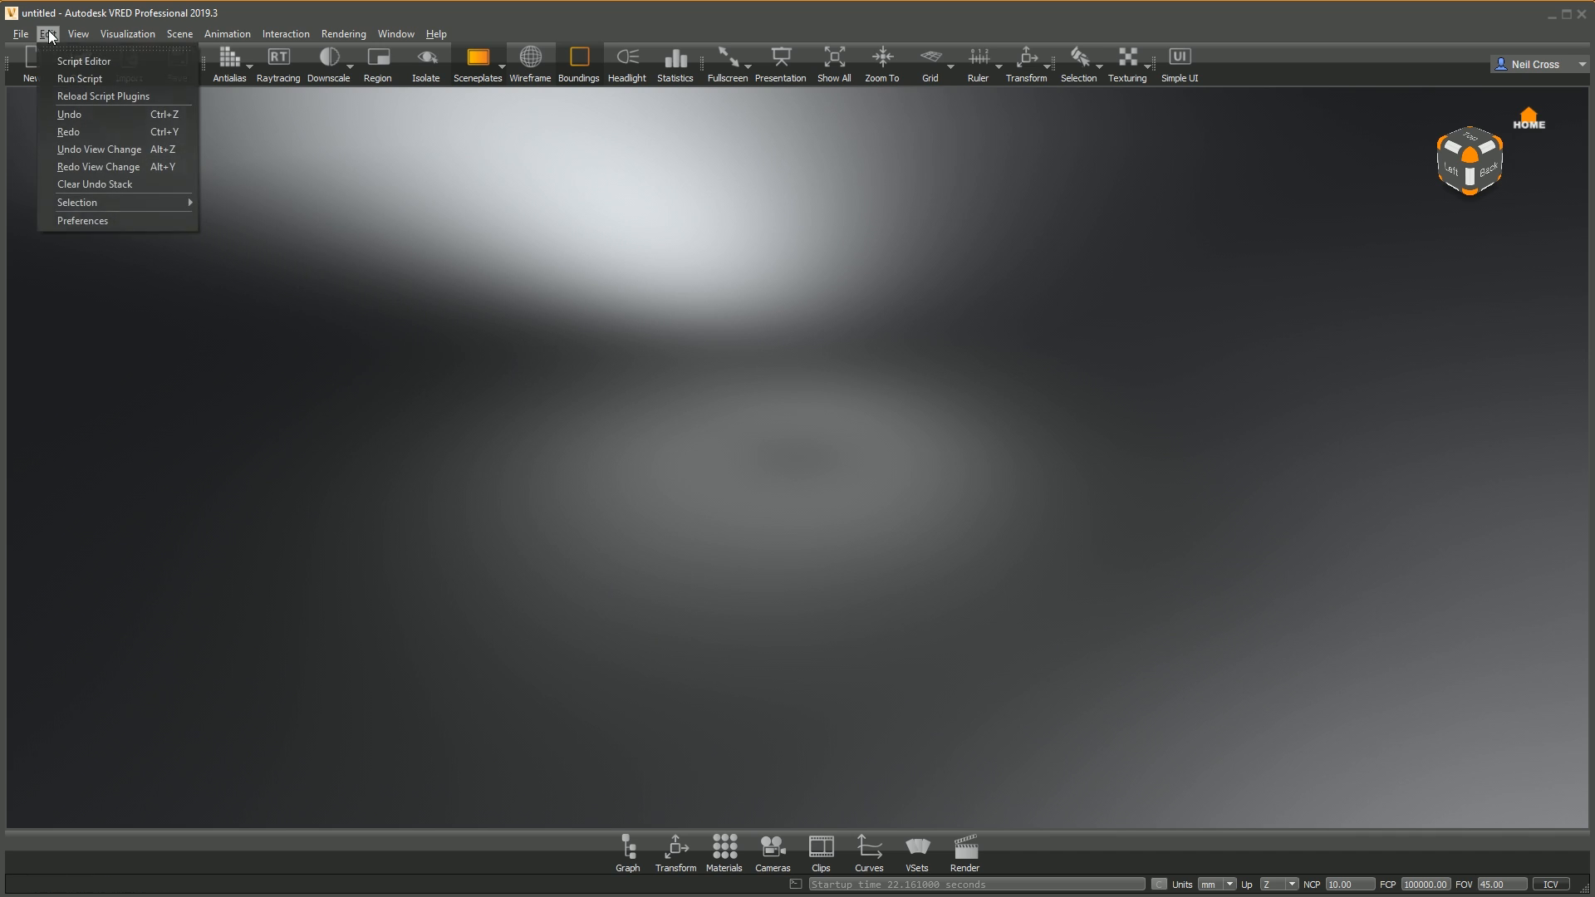
left_click(103, 221)
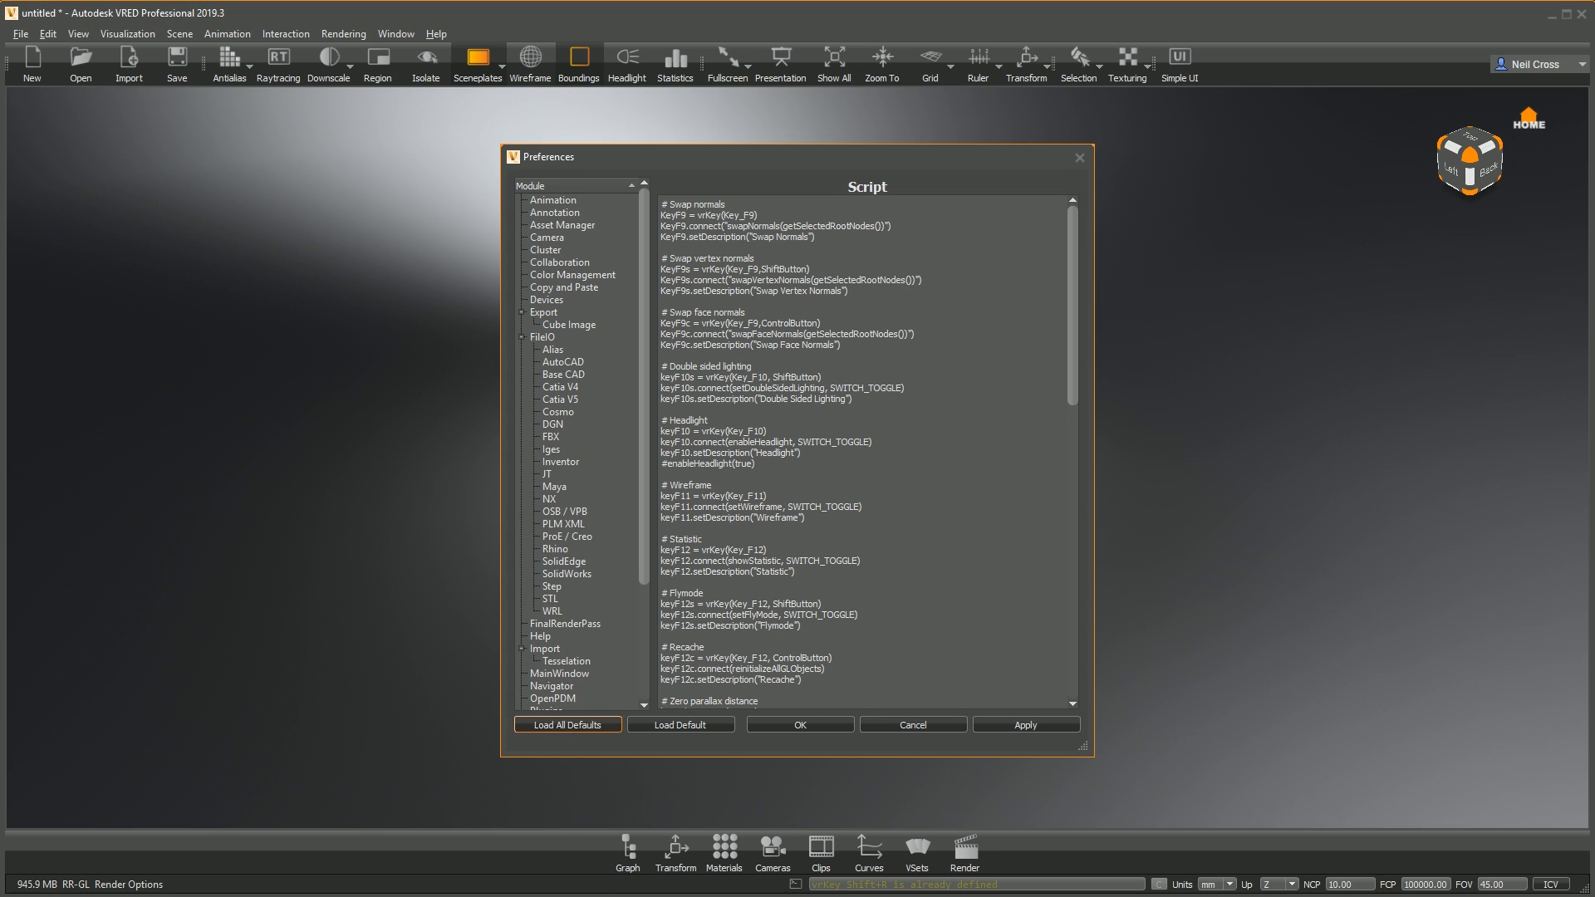
left_click(800, 727)
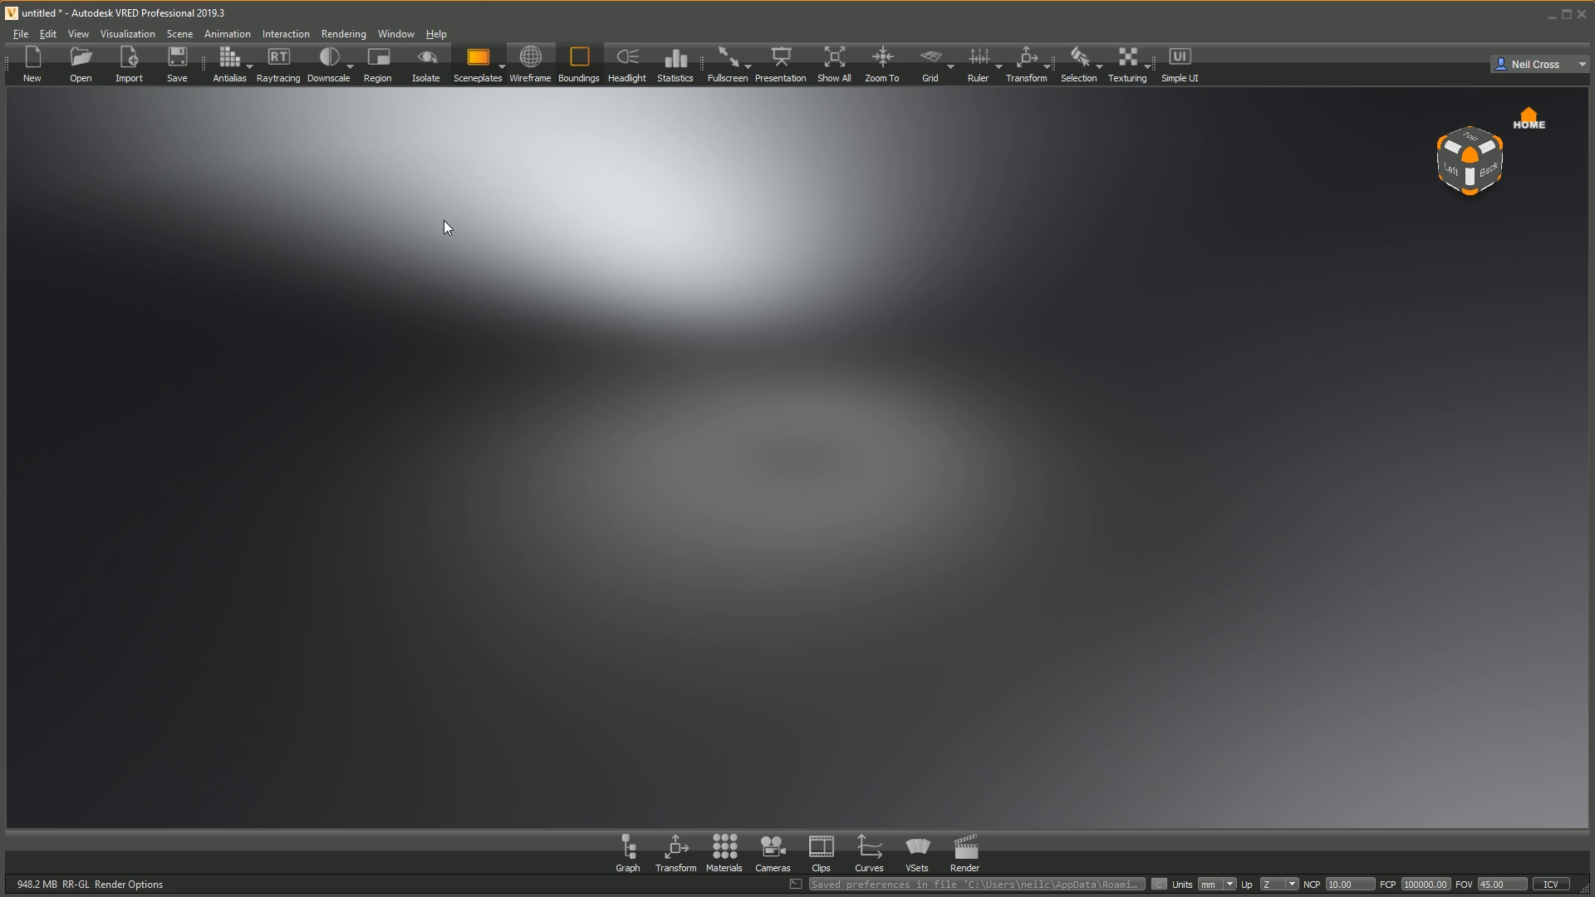
Step: Turn off the sceneplates display
left_click(473, 73)
left_click(485, 72)
Step: Examine the default environment dome from both outside and inside
left_click_drag(805, 376, 800, 314)
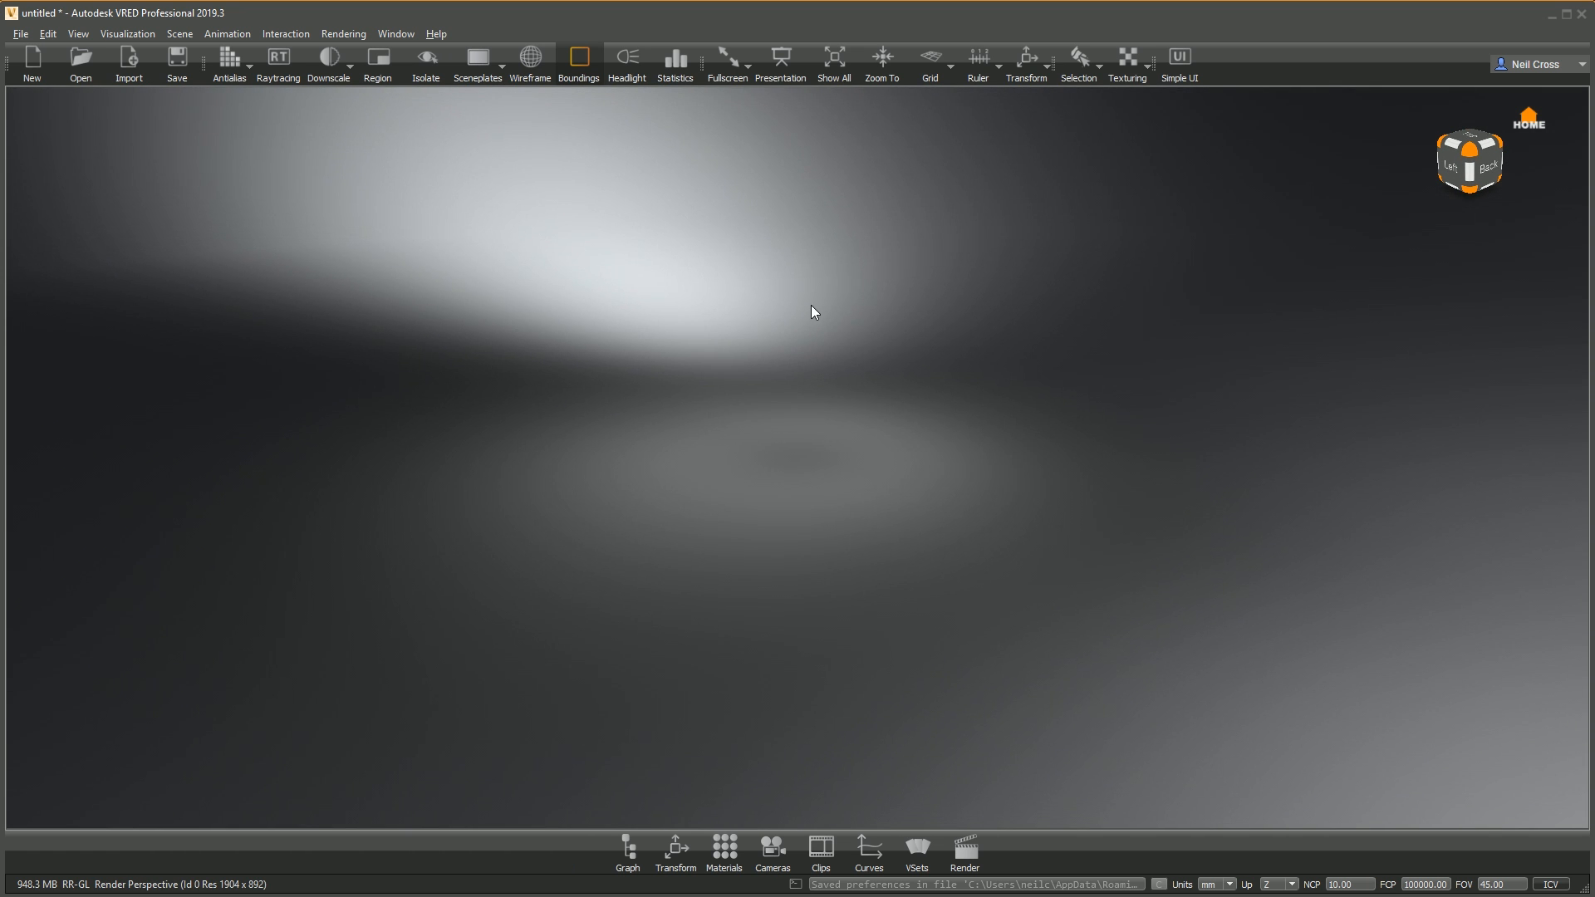
left_click_drag(769, 382, 872, 275)
scroll(789, 412, "down", 10)
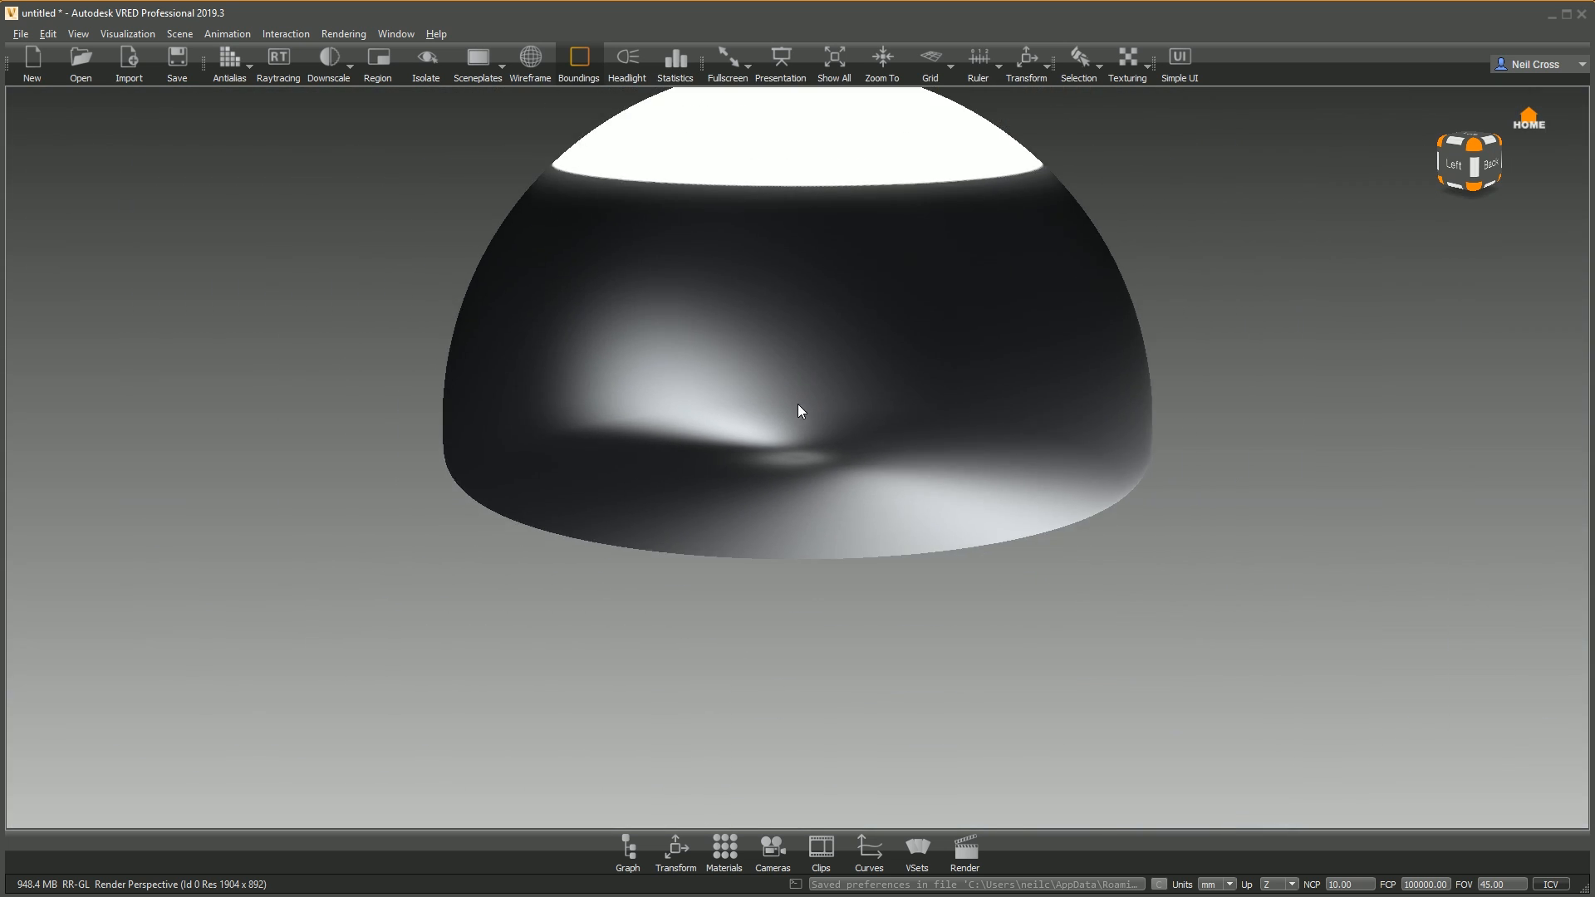
mouse_move(797, 404)
middle_mouse_down()
mouse_move(748, 498)
mouse_move(768, 410)
middle_mouse_up()
left_click_drag(768, 410, 909, 485)
left_click_drag(906, 395, 788, 438)
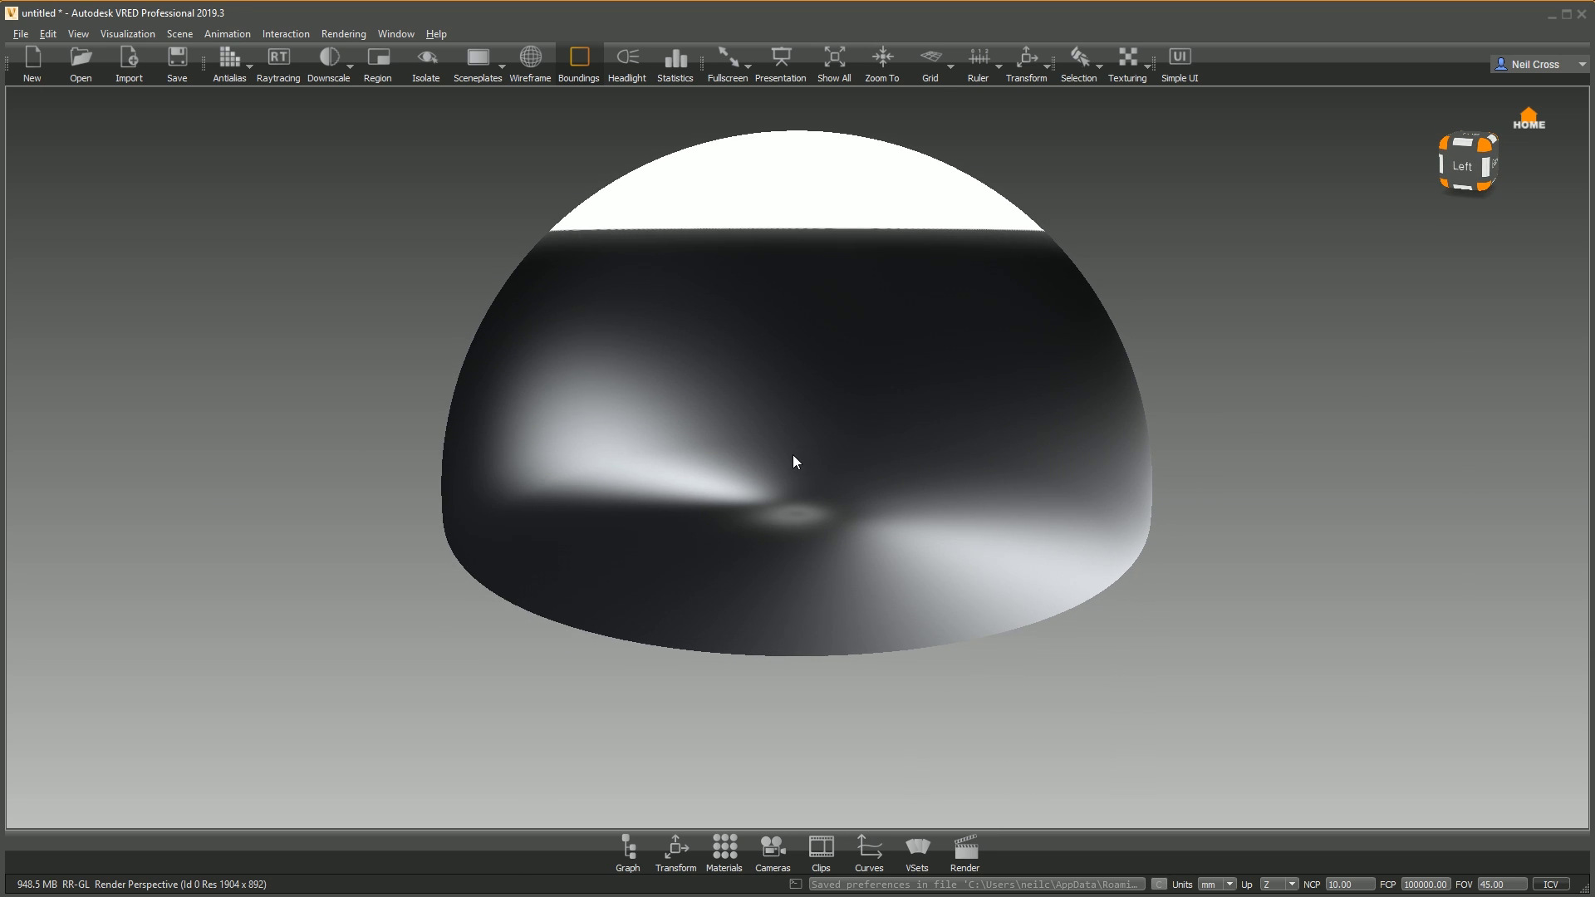
scroll(792, 455, "up", 5)
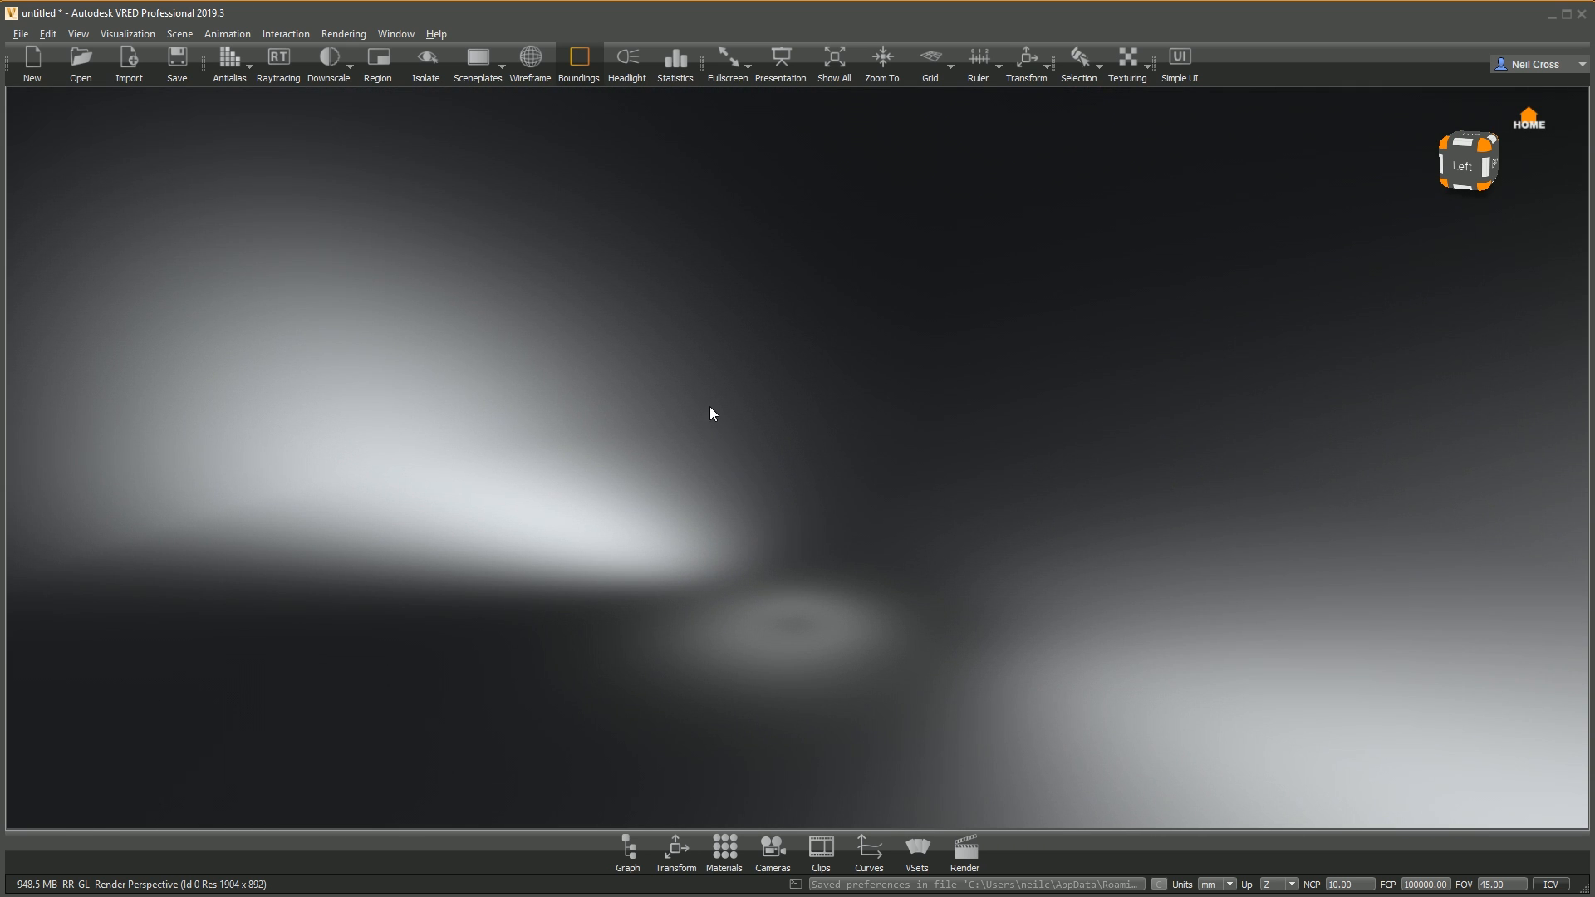
left_click_drag(665, 499, 908, 485)
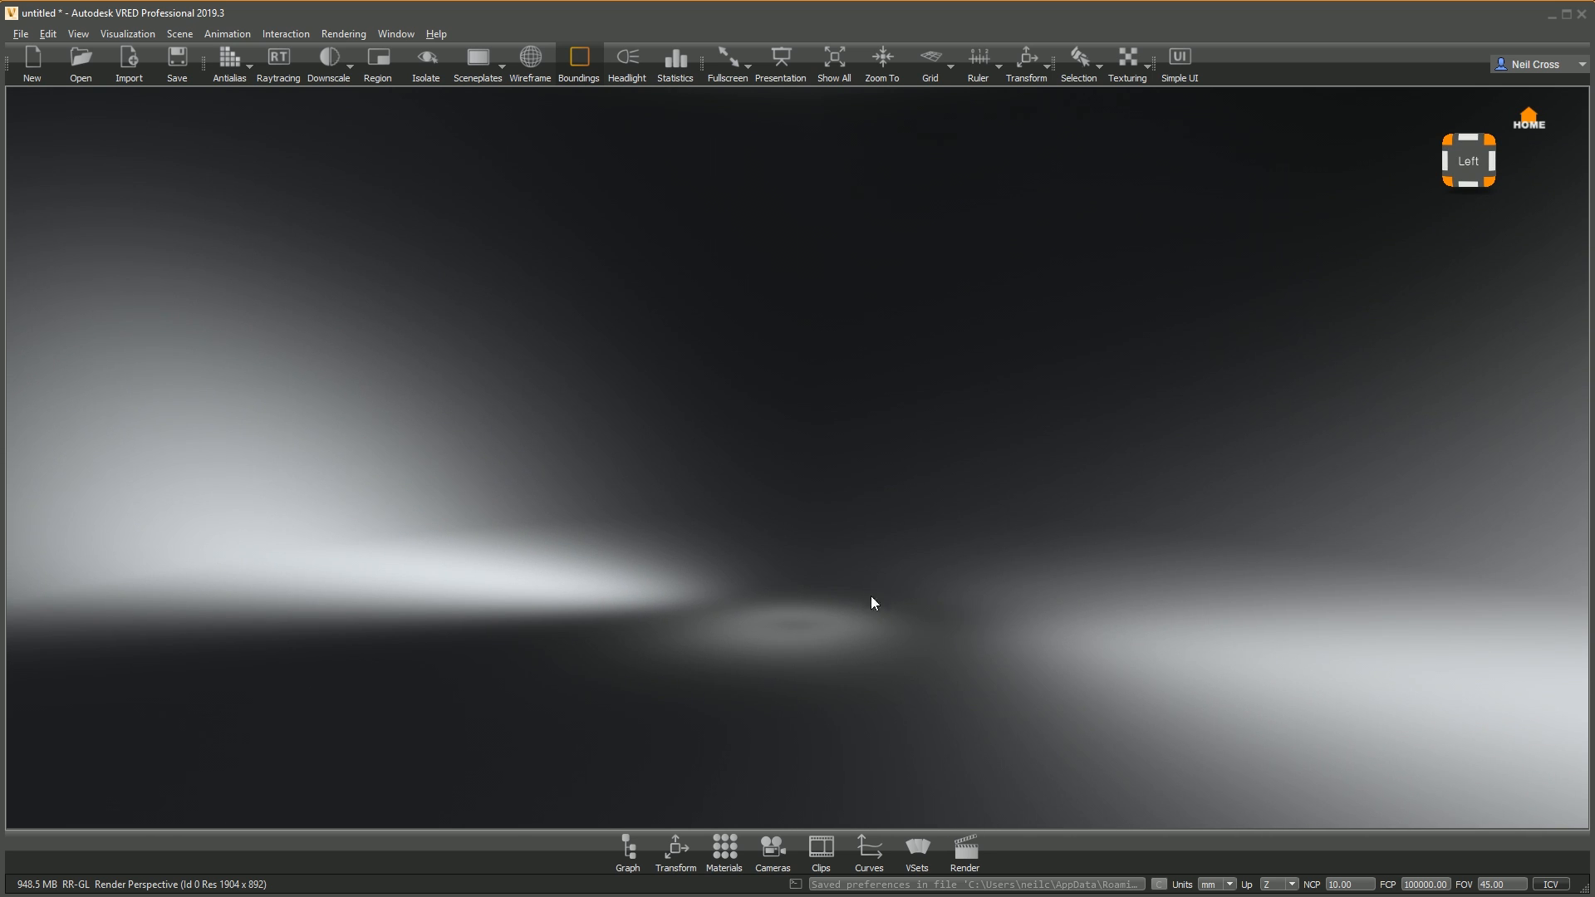
Step: Open the Material Editor and inspect the Environments, Shadow and Studio materials
left_click(725, 855)
left_click_drag(1070, 248, 568, 139)
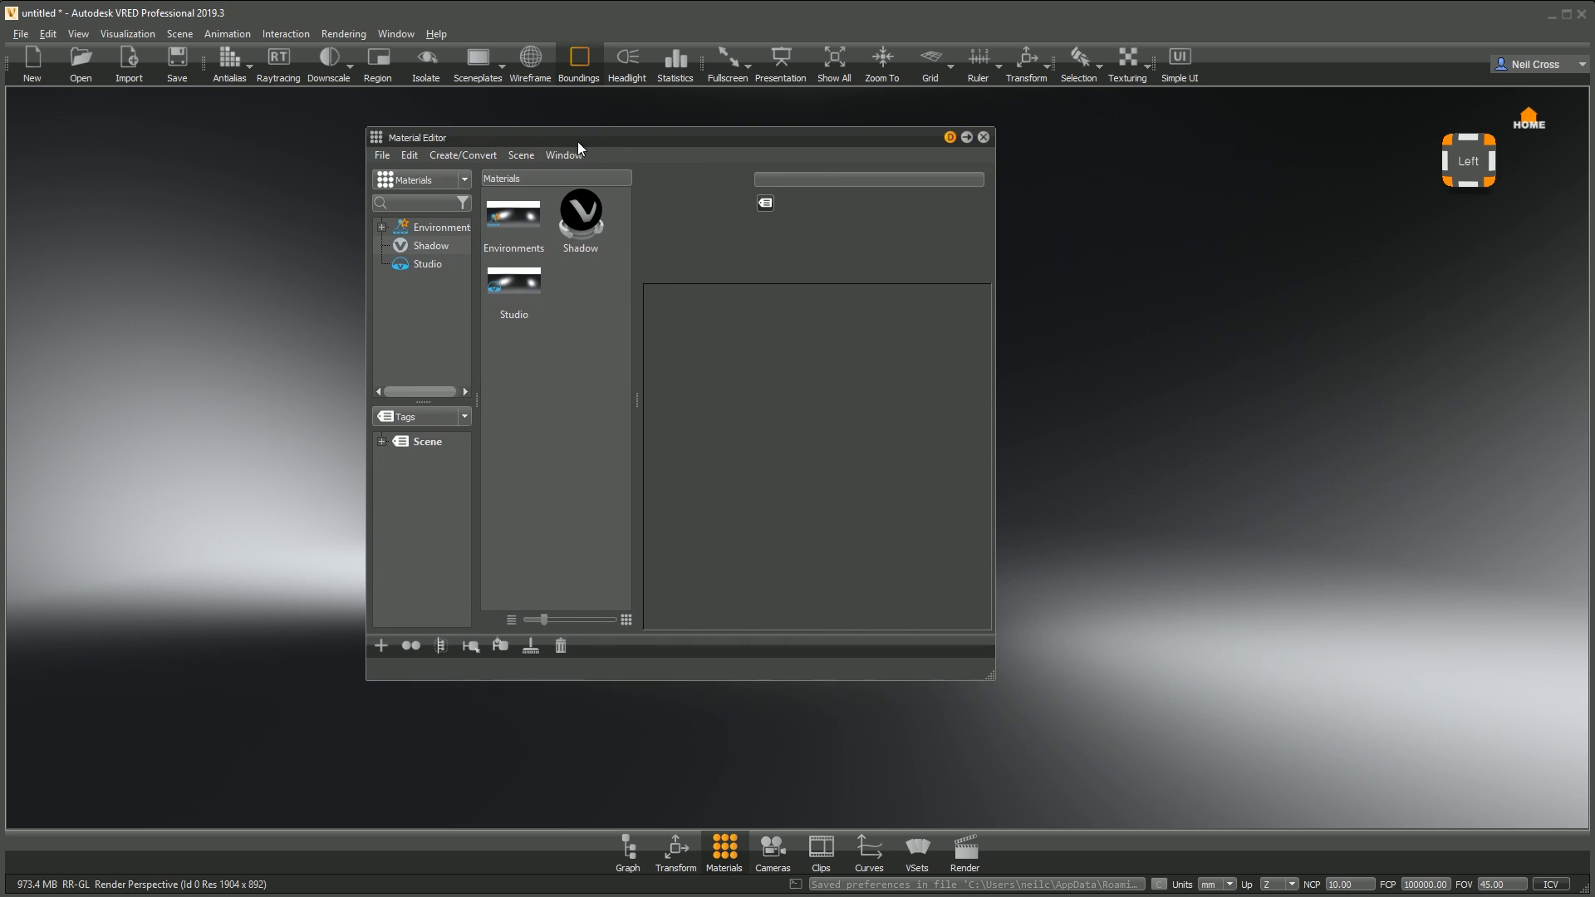
left_click(511, 216)
left_click(588, 216)
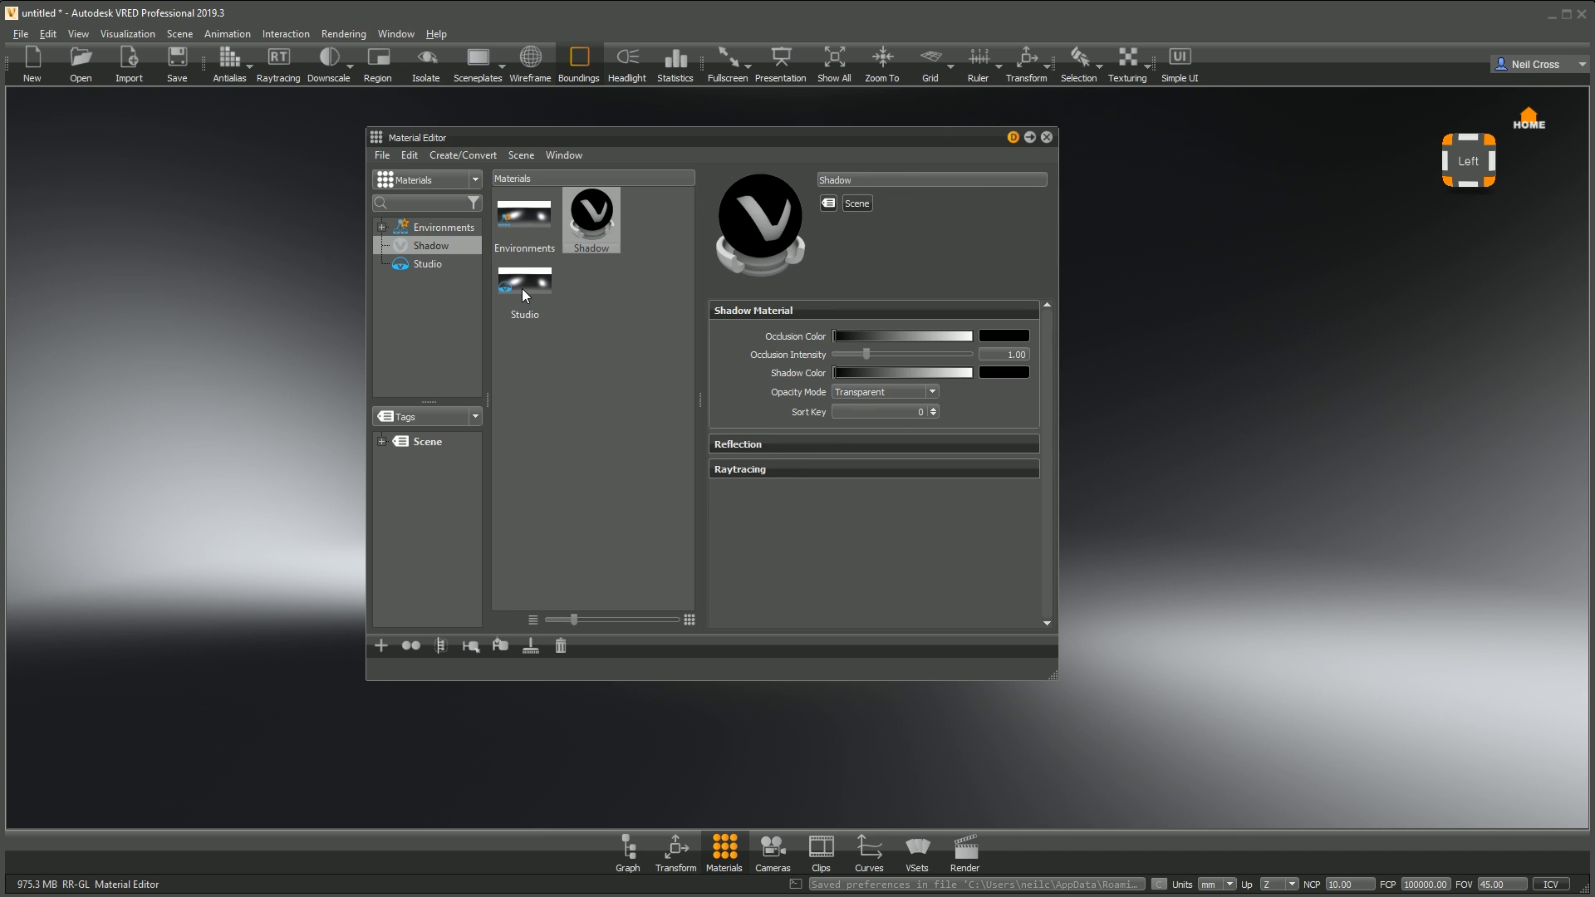
left_click(522, 294)
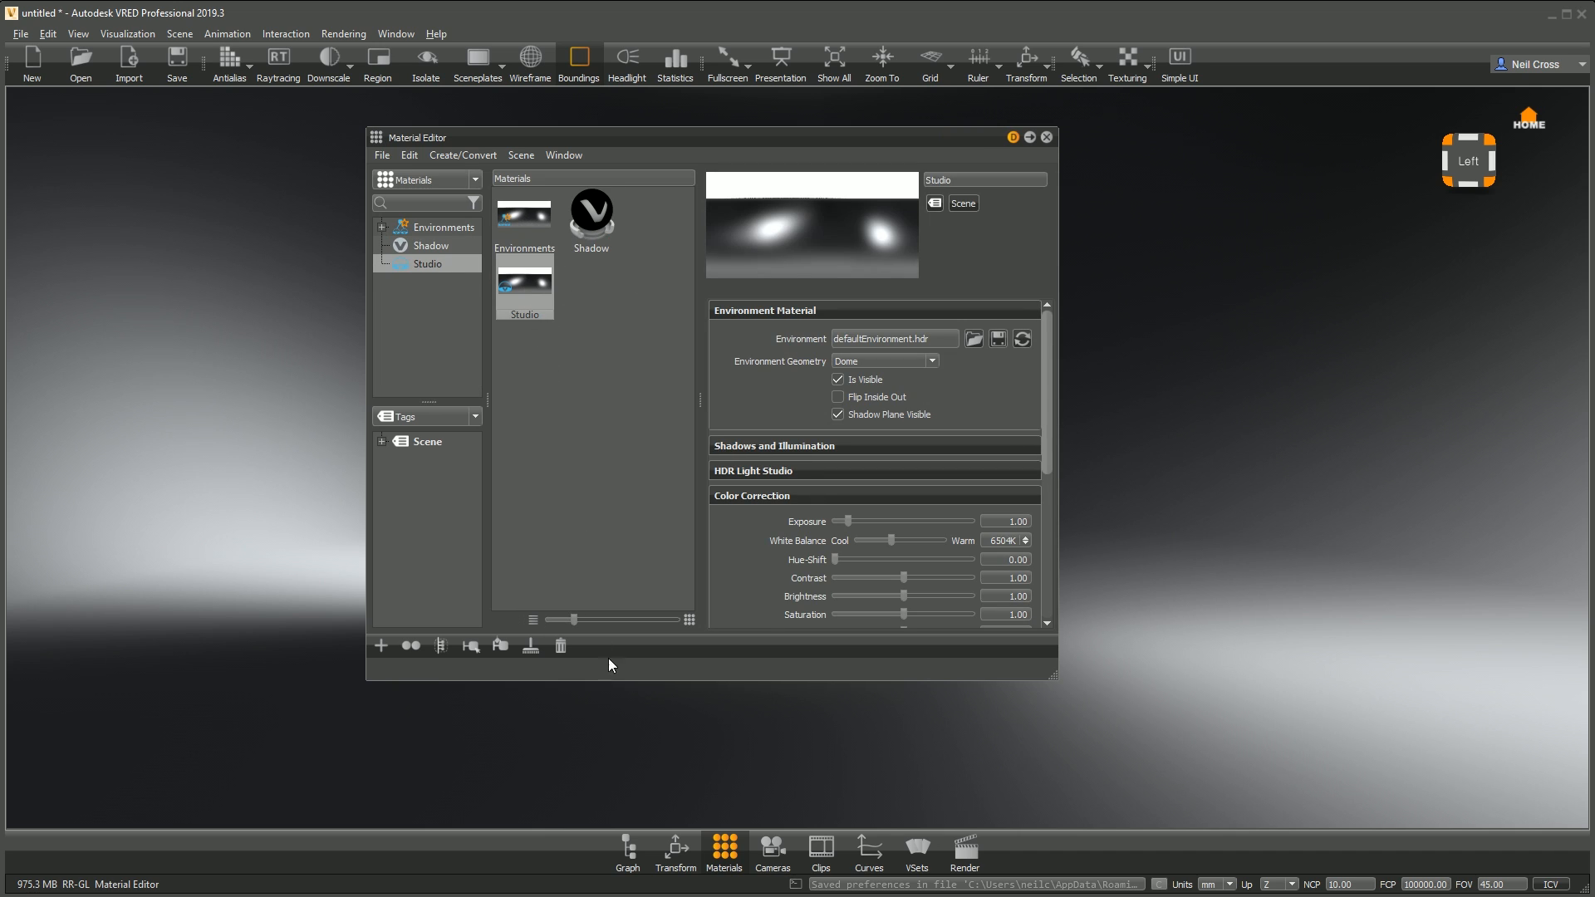
Step: Show the Scenegraph and expand the Environments and Studio nodes down to the Dome and ShadowPlane
left_click(625, 866)
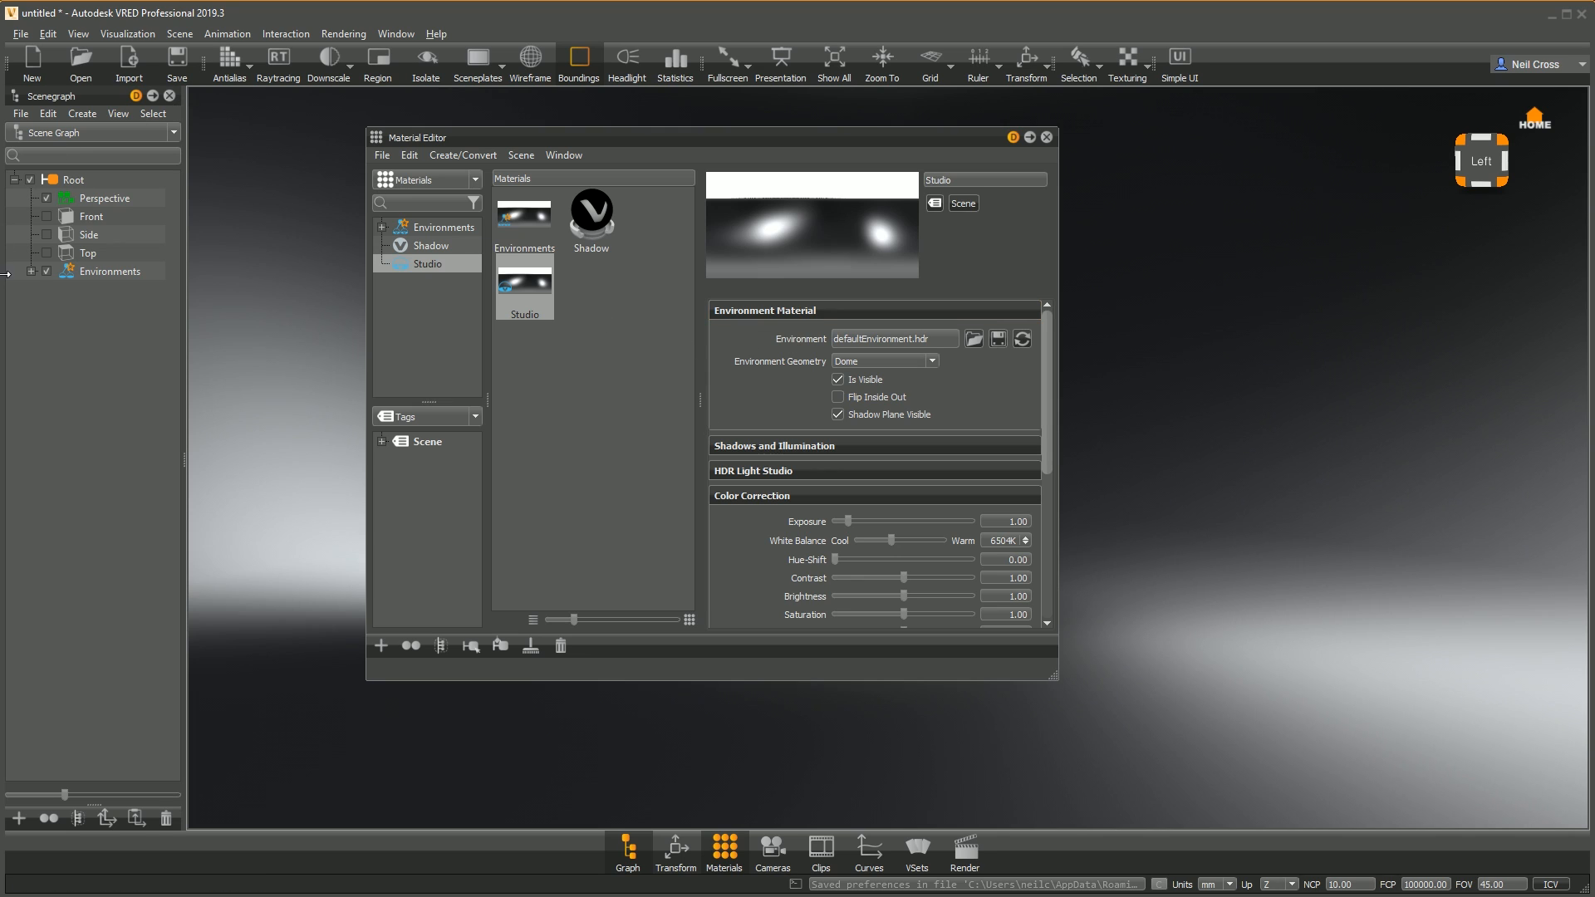
left_click(30, 271)
left_click(48, 290)
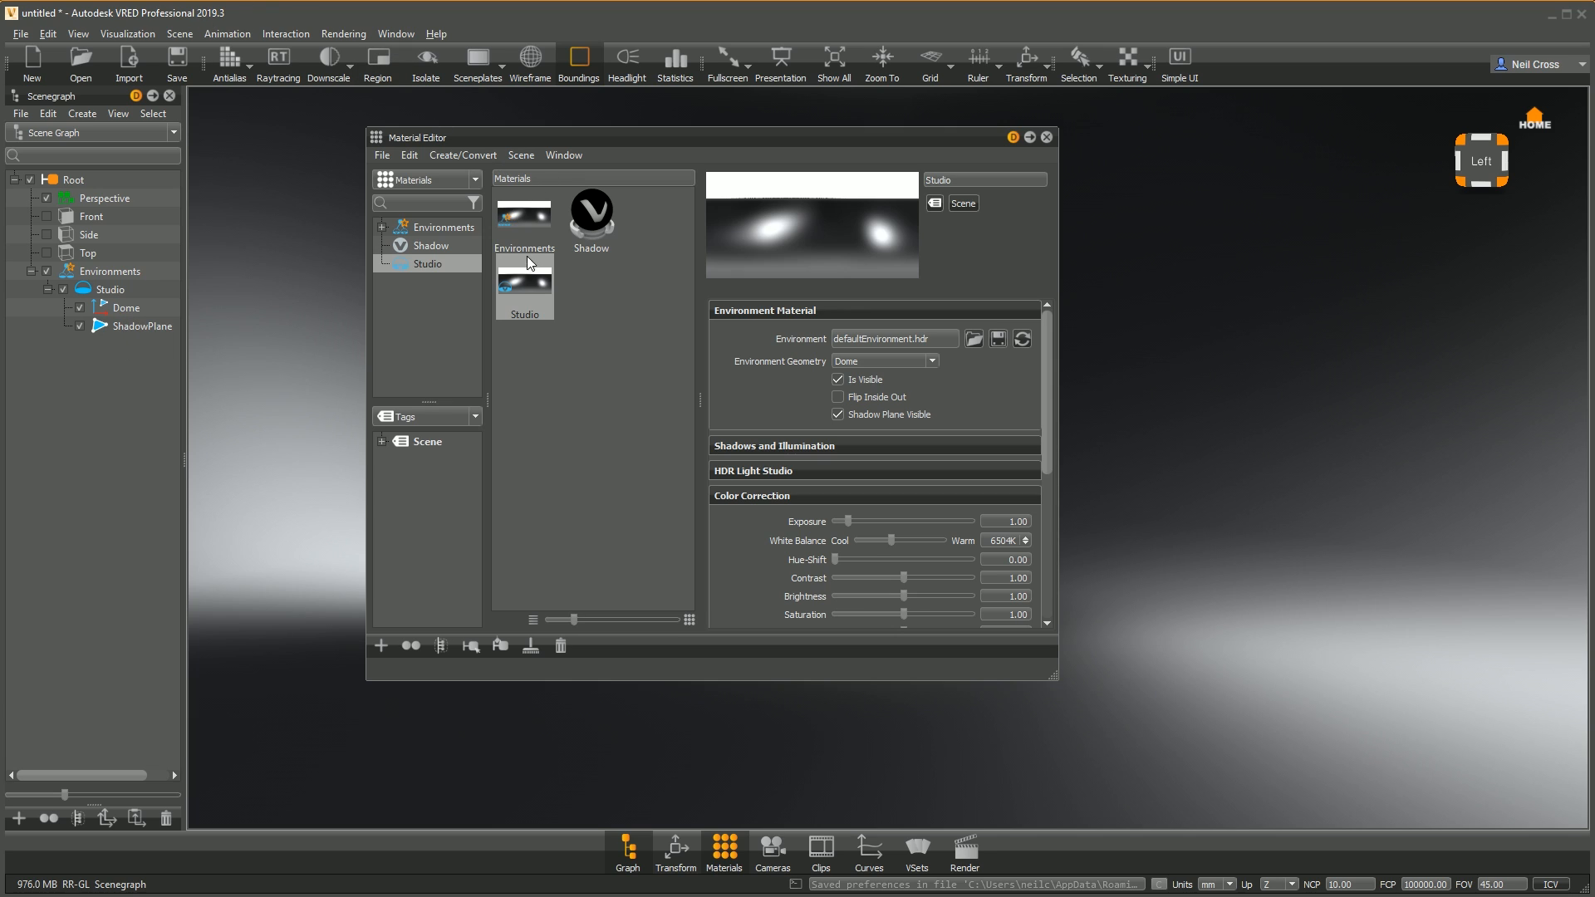
Step: Turn on wireframe display and highlight the Dome and ShadowPlane geometry of the Studio environment in turn
left_click(530, 60)
right_click_drag(1339, 425, 1235, 516)
middle_click_drag(1235, 515, 1356, 573)
middle_click_drag(1170, 418, 1072, 399)
left_click_drag(794, 146, 589, 266)
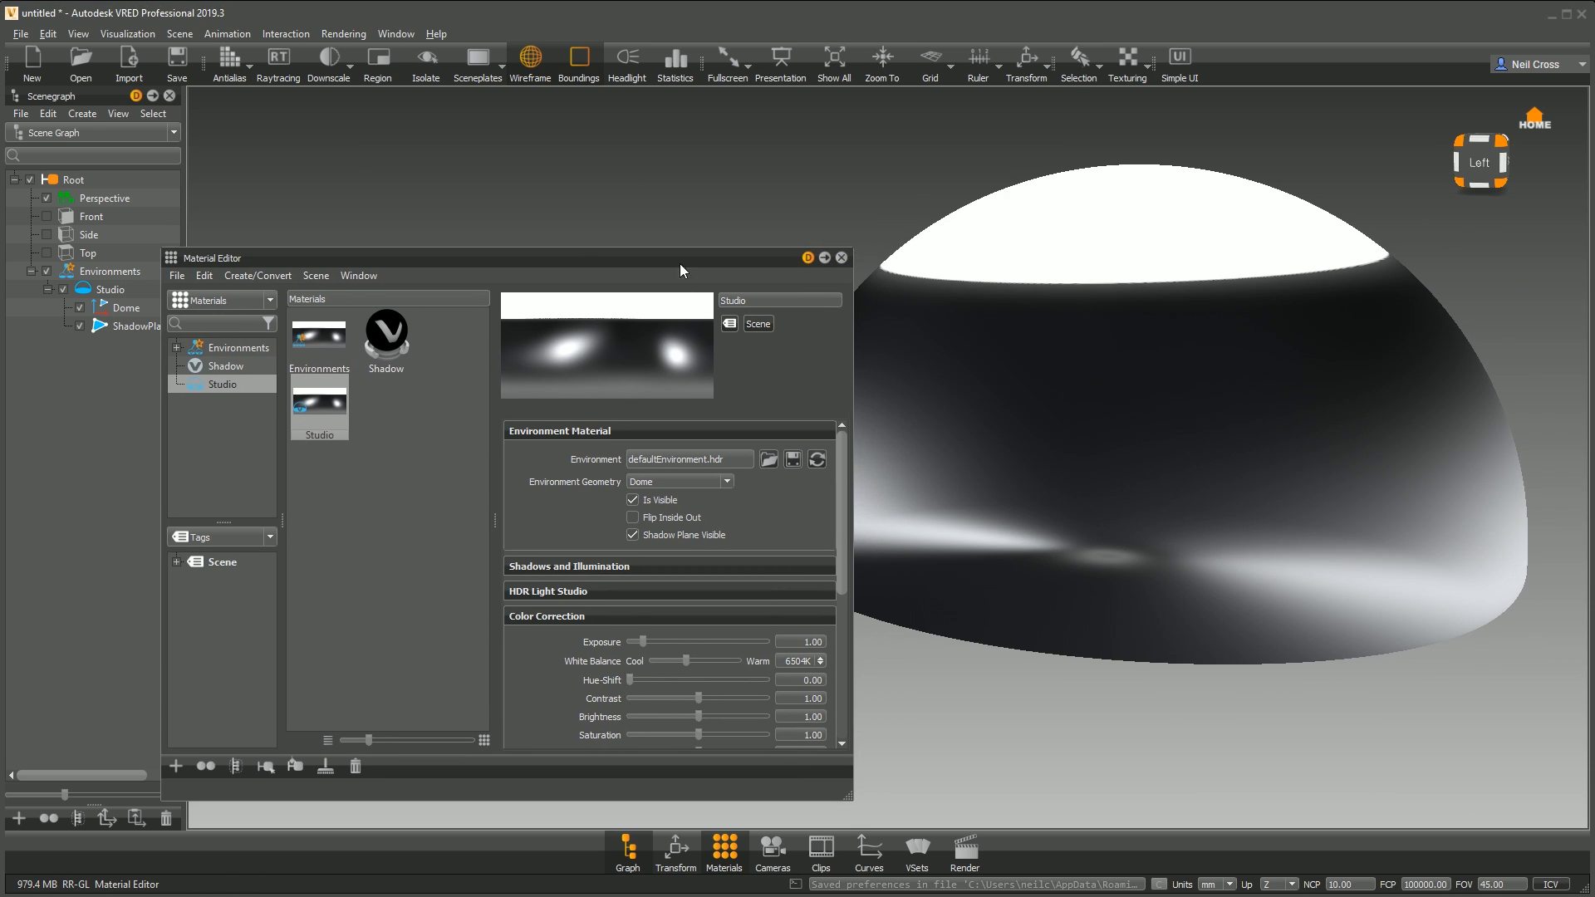
left_click(127, 308)
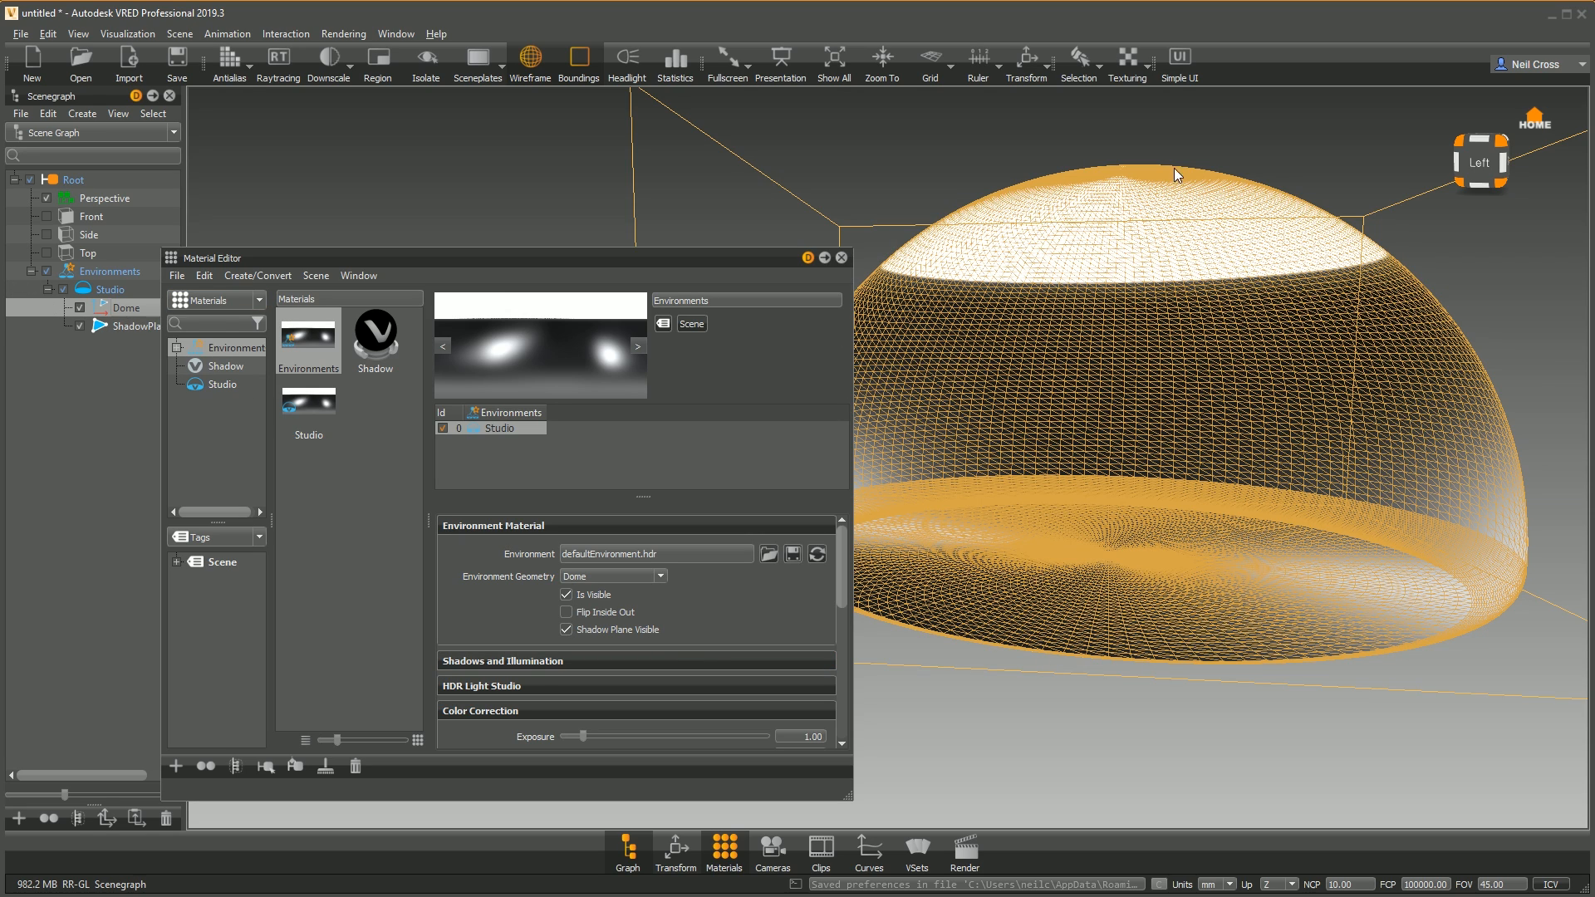
left_click(139, 326)
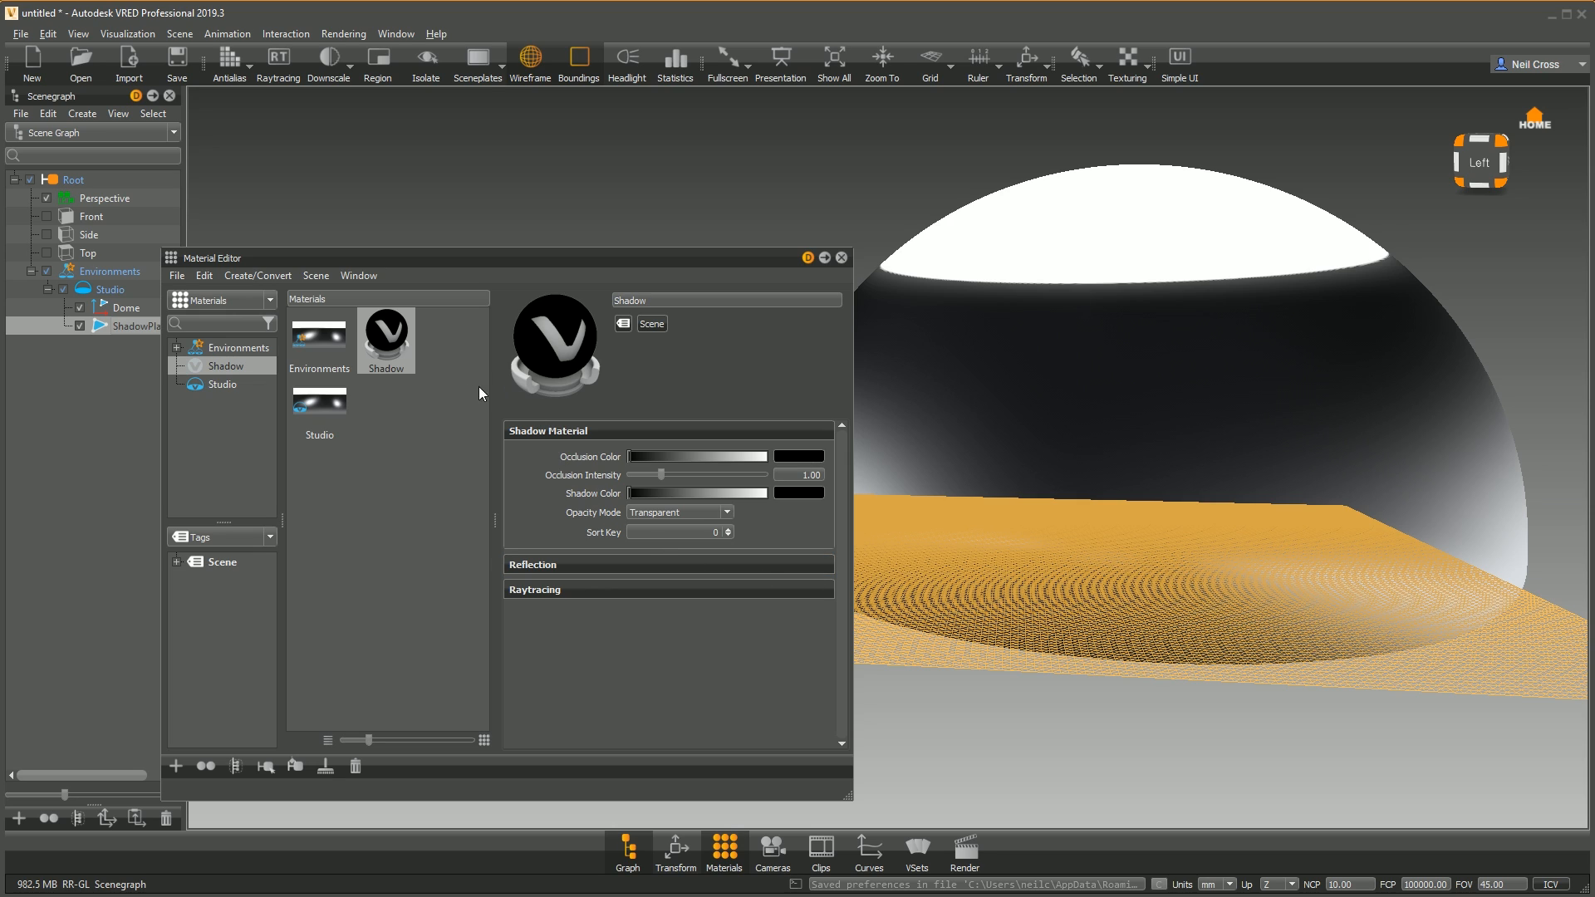
Step: Compare the settings of the Shadow, Environments and Studio materials in the Material Editor
left_click(386, 341)
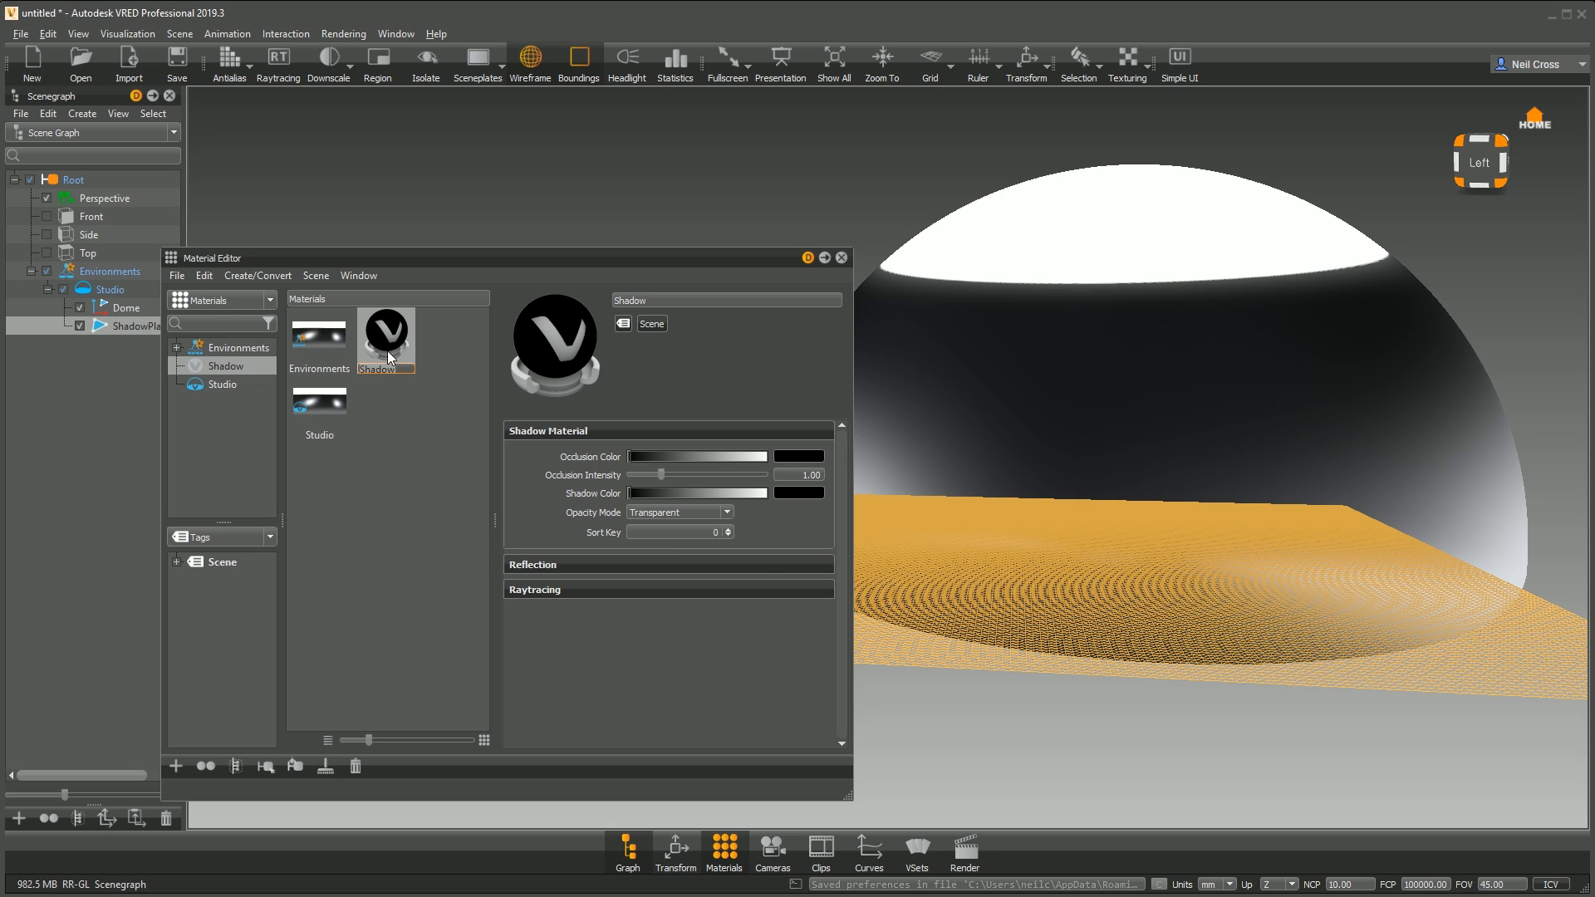
left_click(379, 372)
left_click(378, 339)
left_click(316, 335)
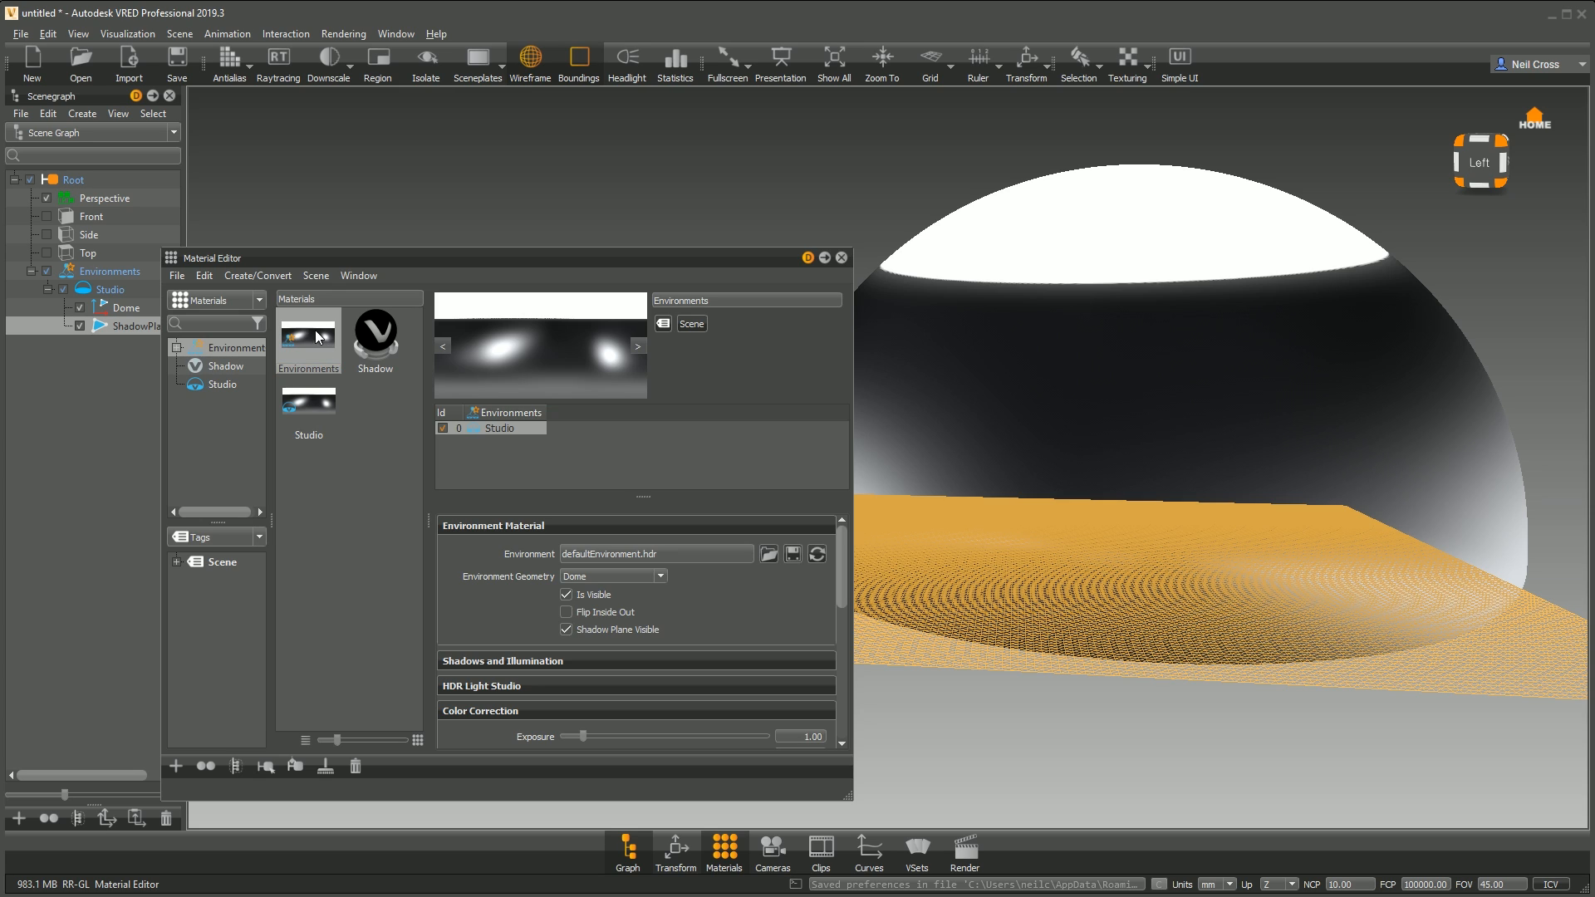
left_click(308, 399)
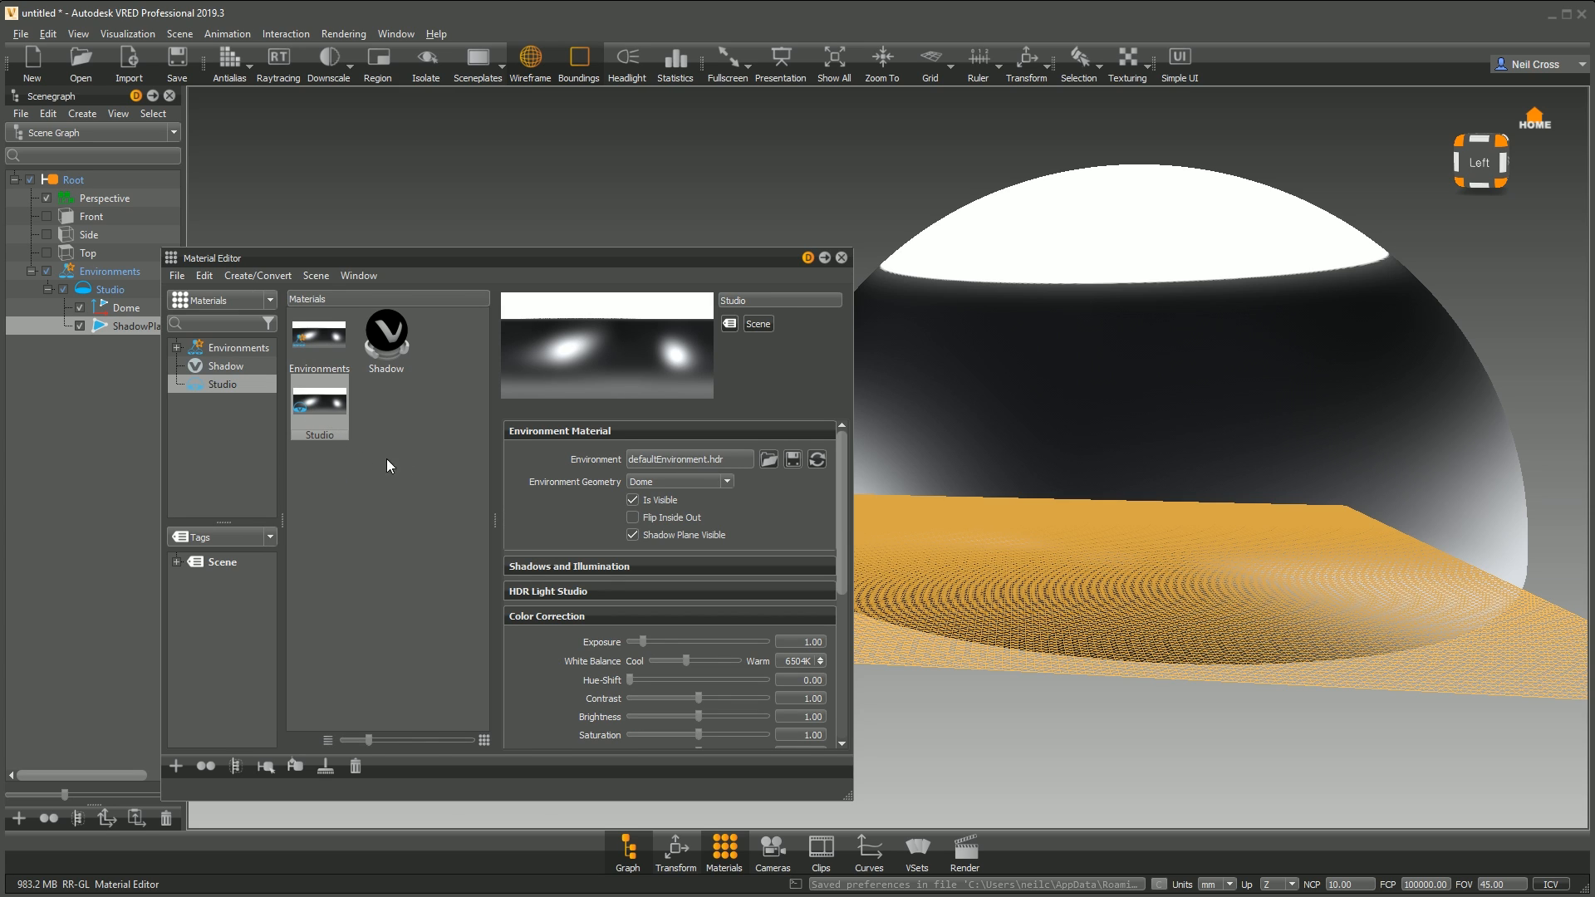
left_click(321, 351)
left_click(316, 392)
left_click(315, 363)
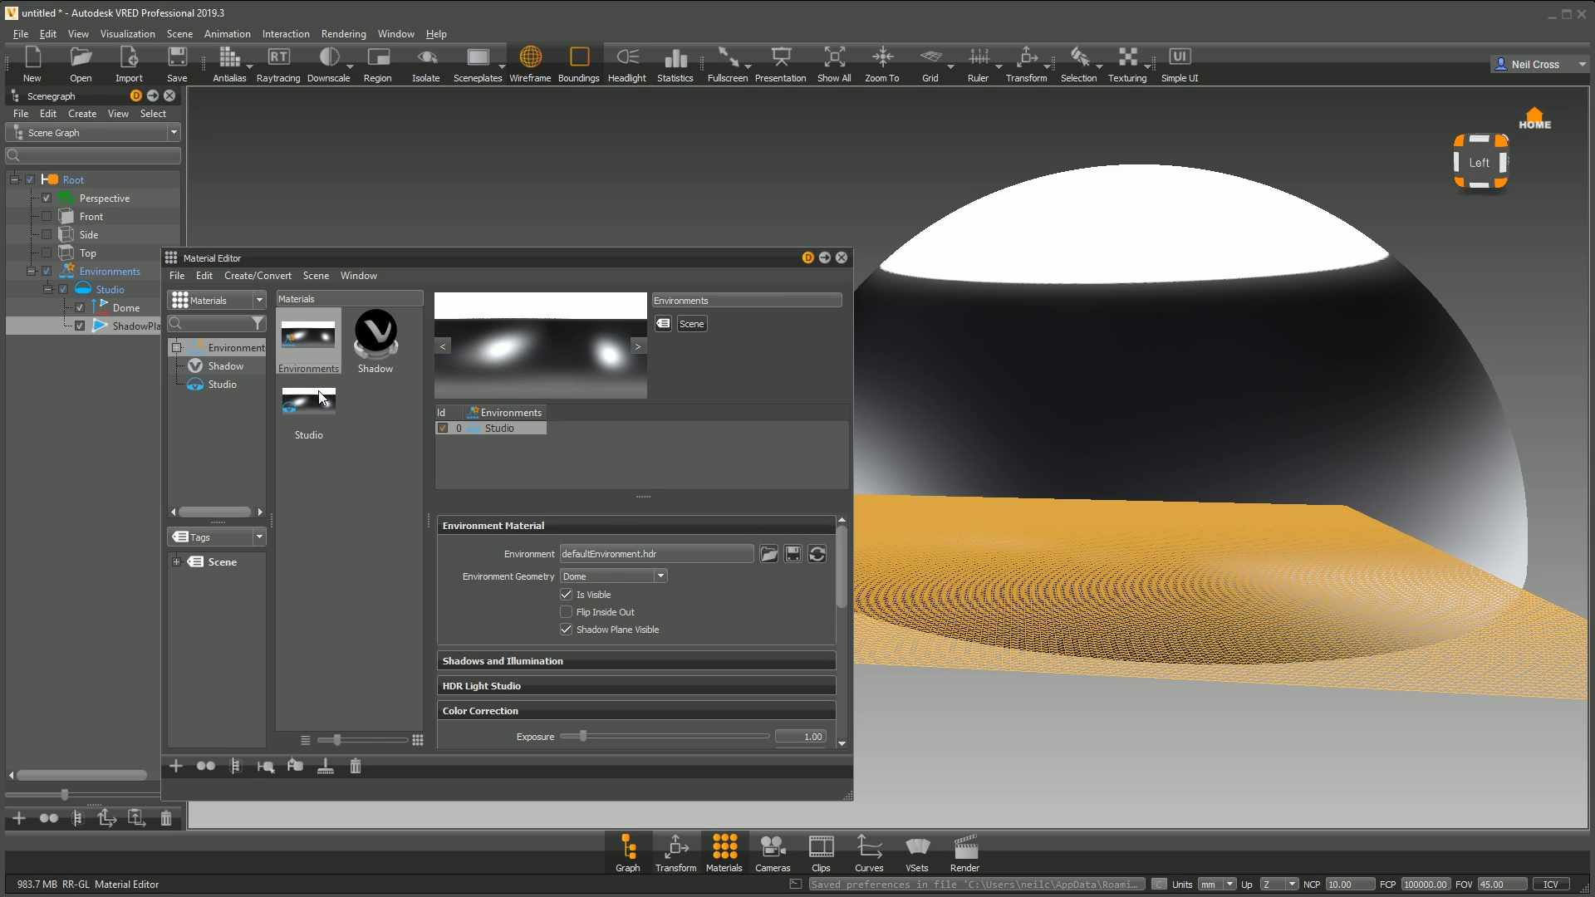
left_click(319, 397)
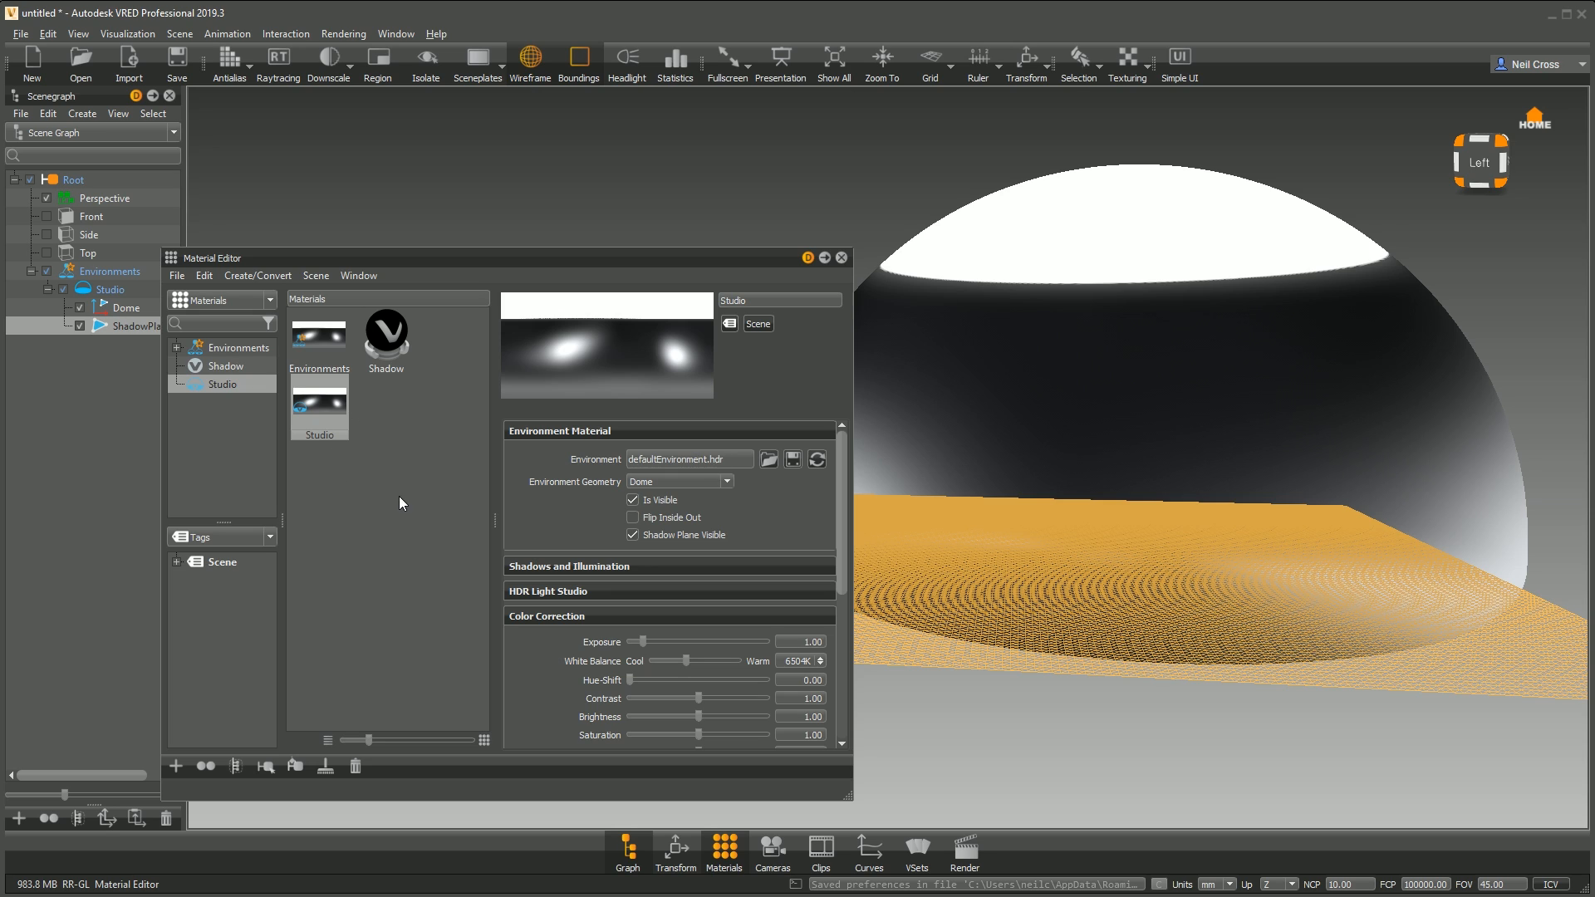
Step: Create a Skylight environment in the Material Editor
left_click(333, 343)
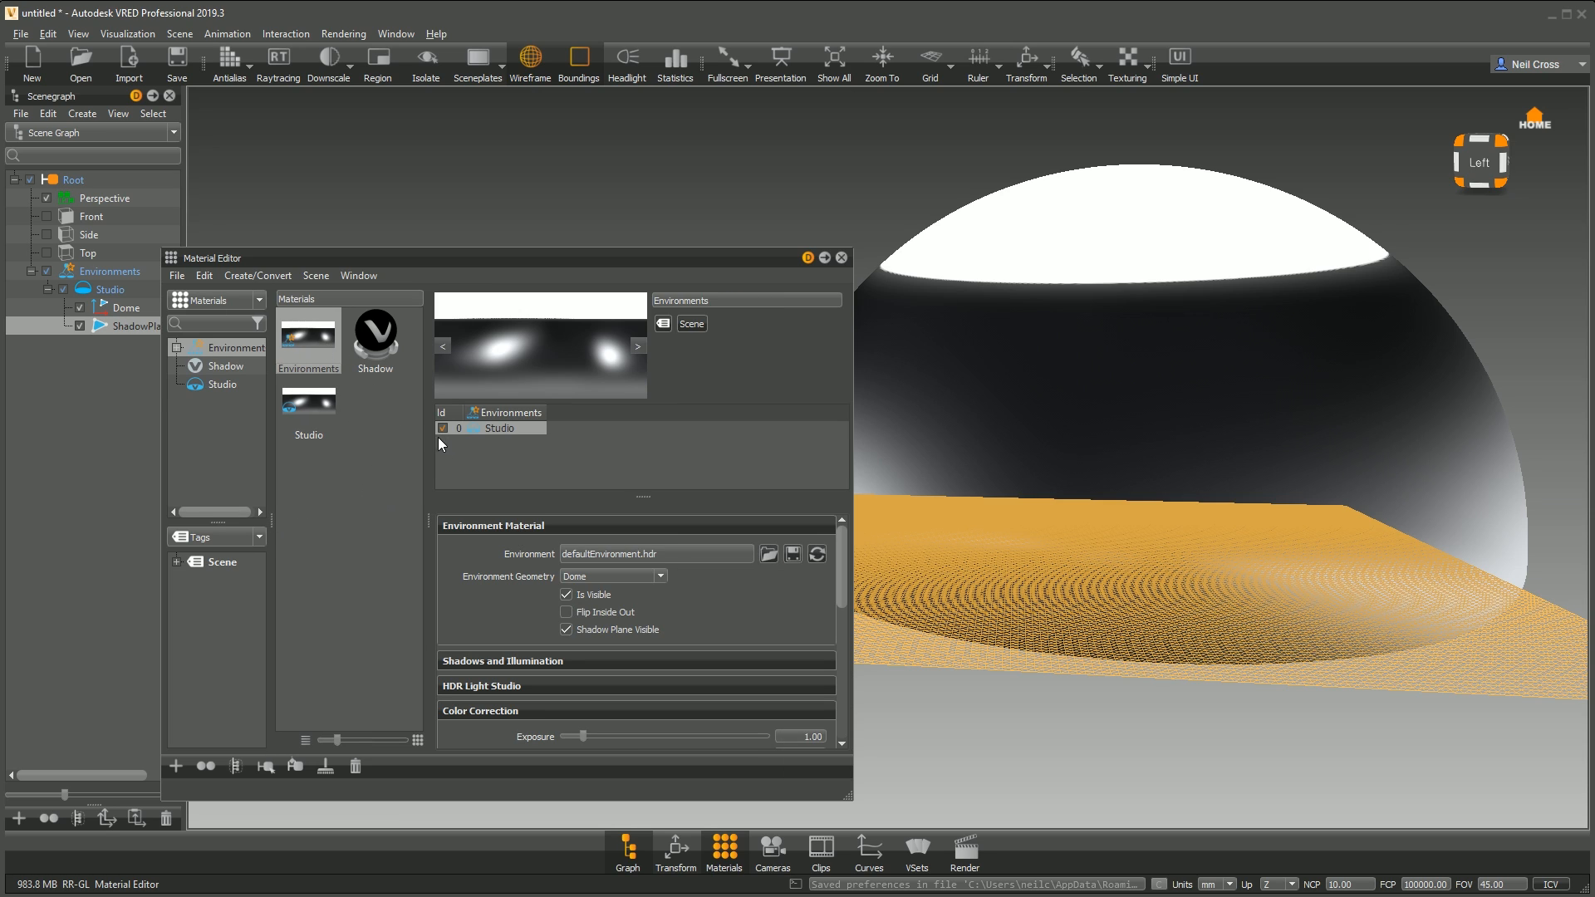
left_click(177, 765)
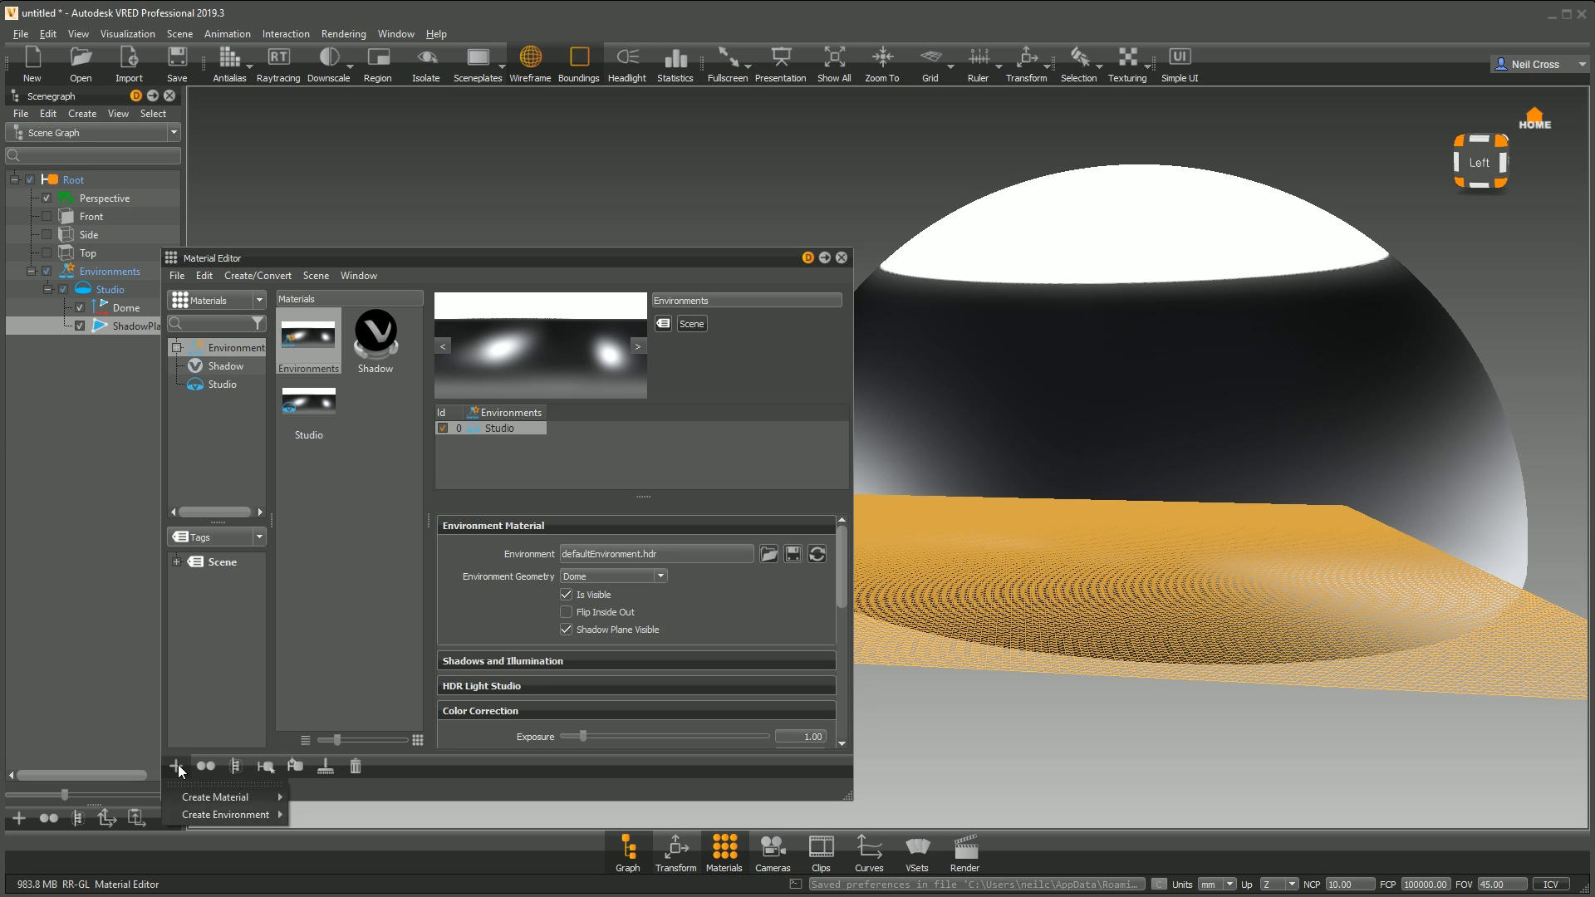
mouse_move(225, 816)
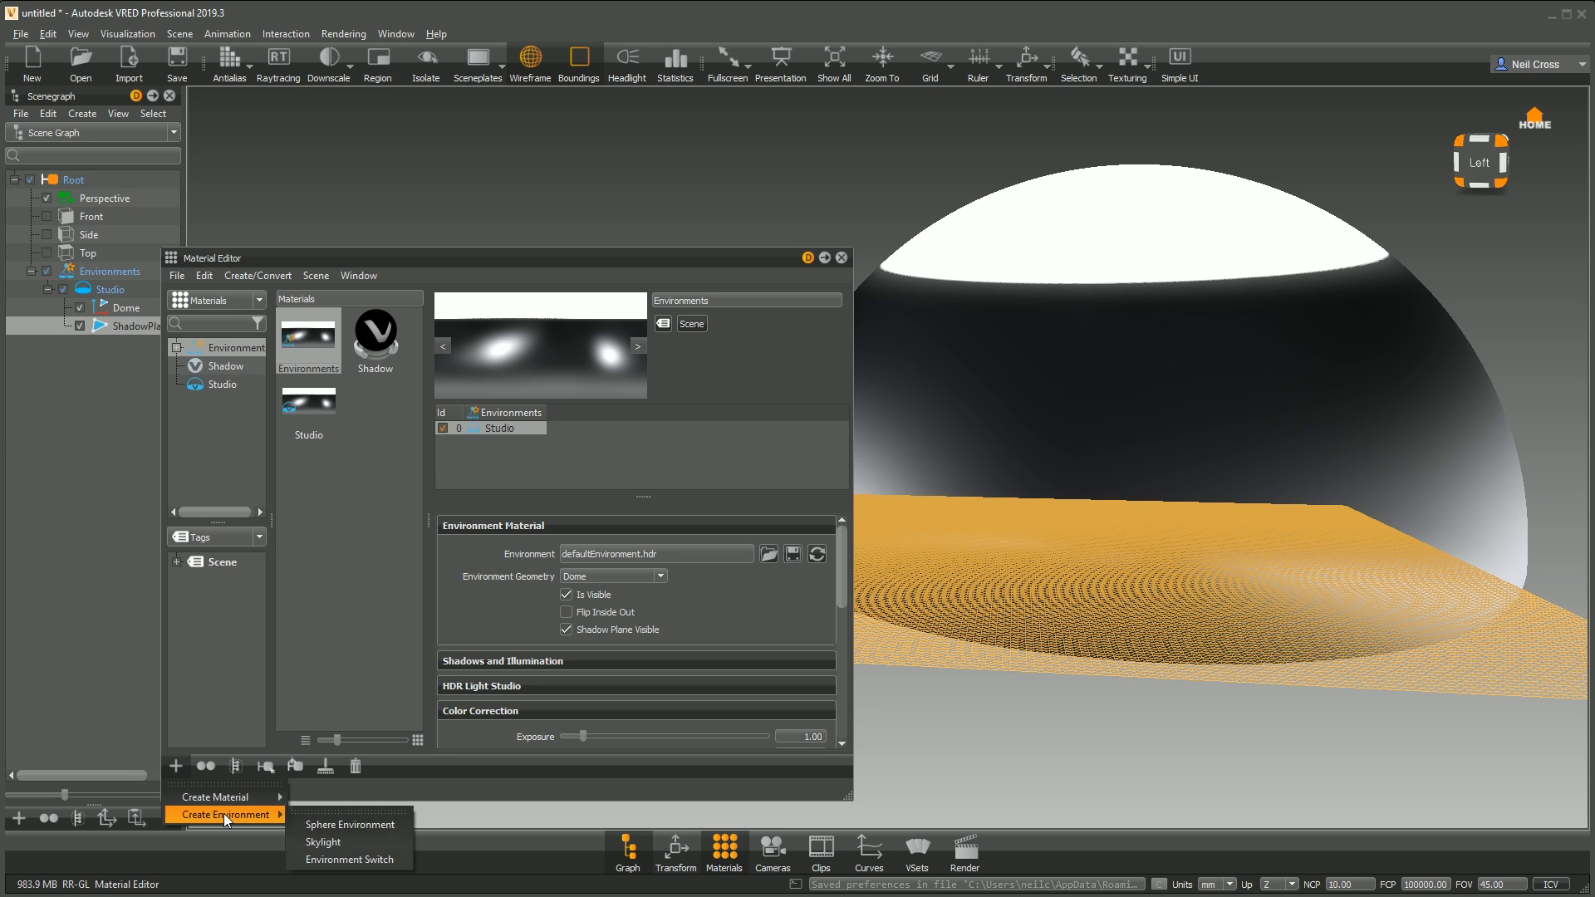
left_click(324, 842)
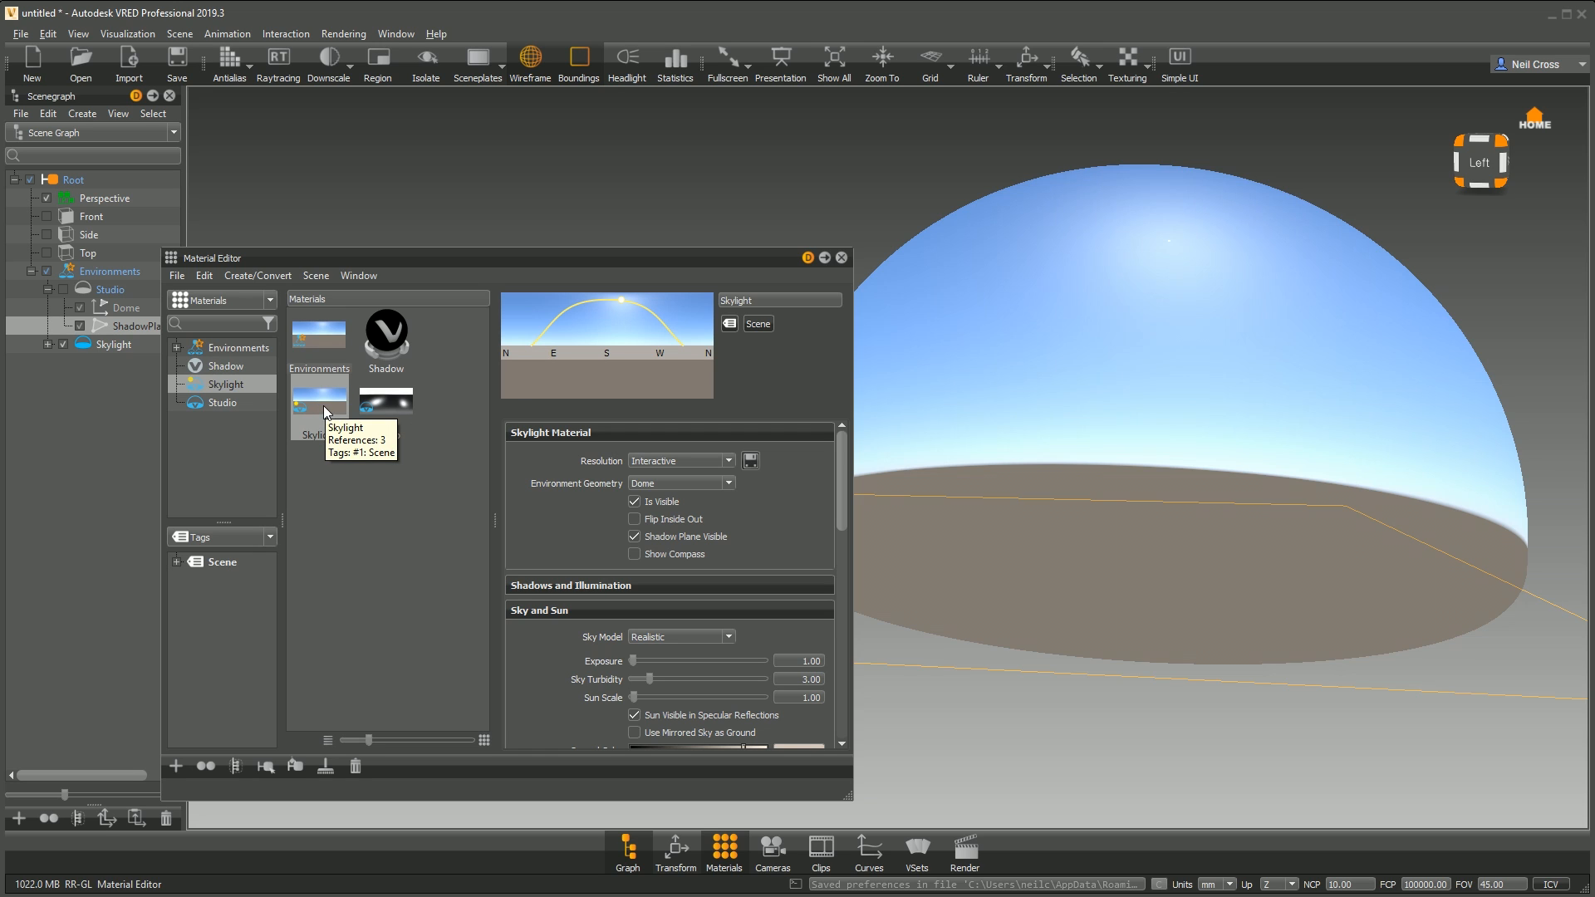
Step: Toggle the active environment in the Environments switch material between Studio and Skylight, ending on Studio
left_click(329, 350)
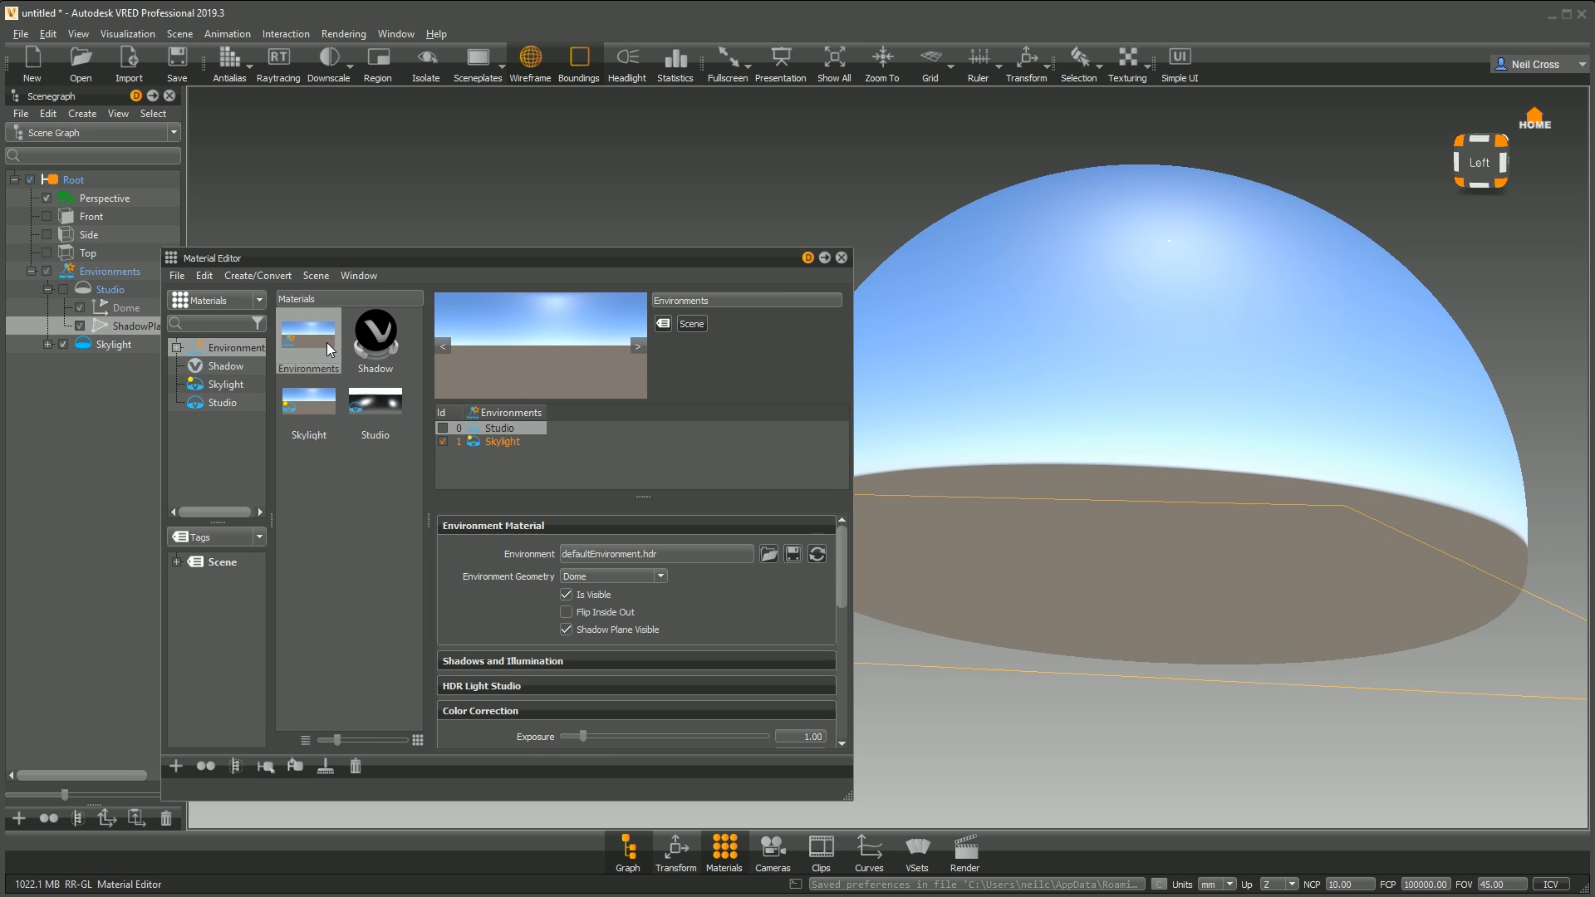
left_click(442, 428)
left_click(441, 441)
left_click(442, 429)
left_click(442, 428)
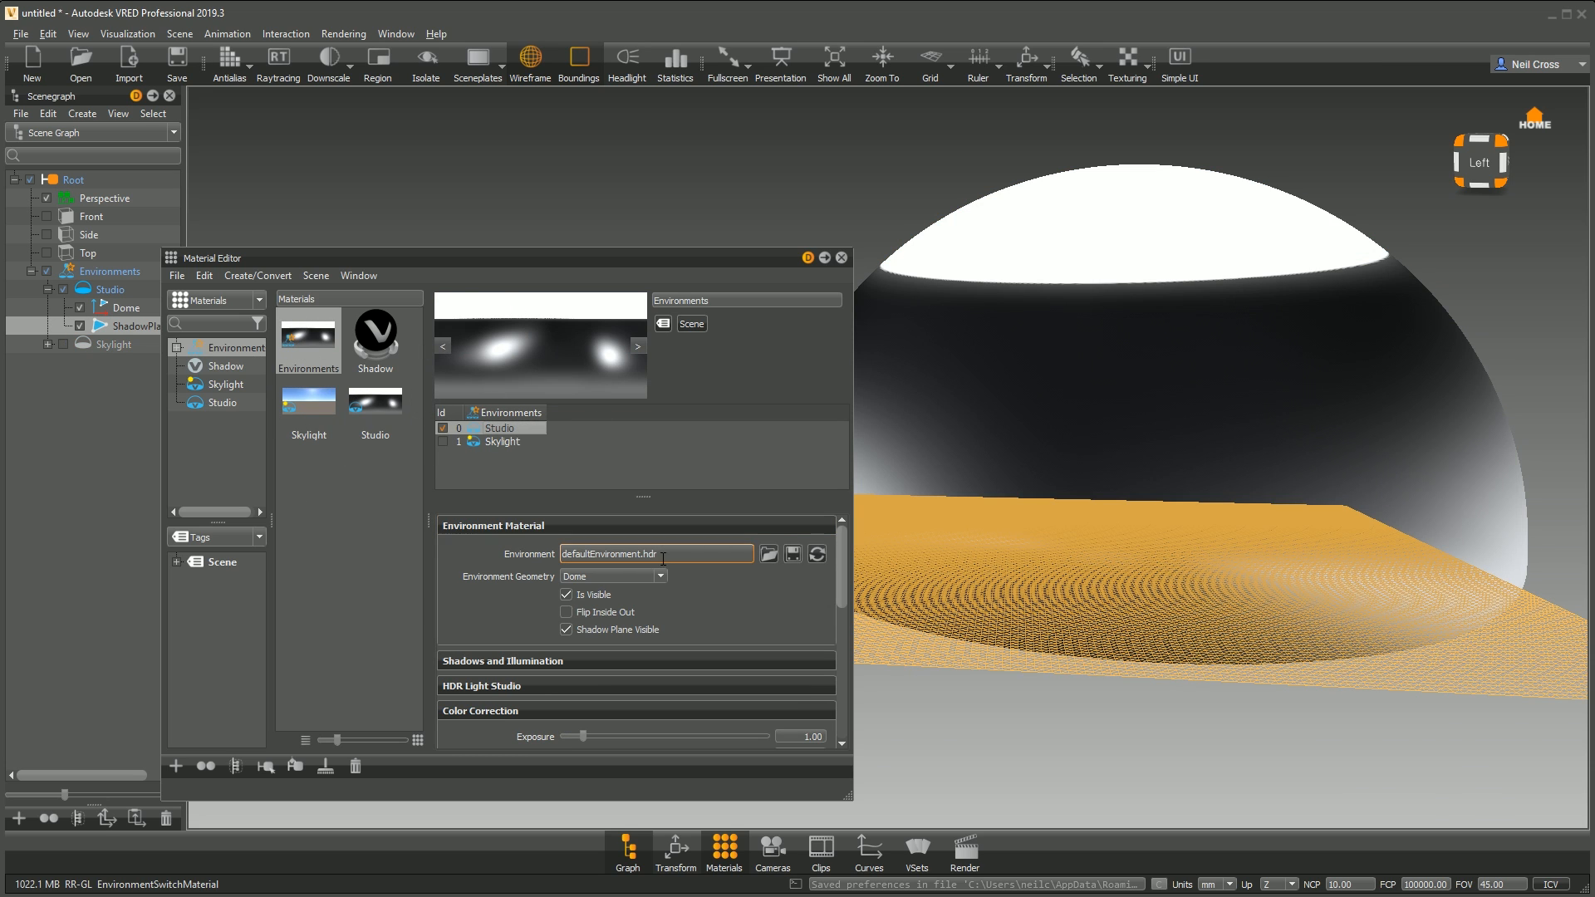
Step: Close the Material Editor to view the whole dome, and reopen it on the Studio environment material
left_click(840, 258)
left_click_drag(1019, 488, 737, 466)
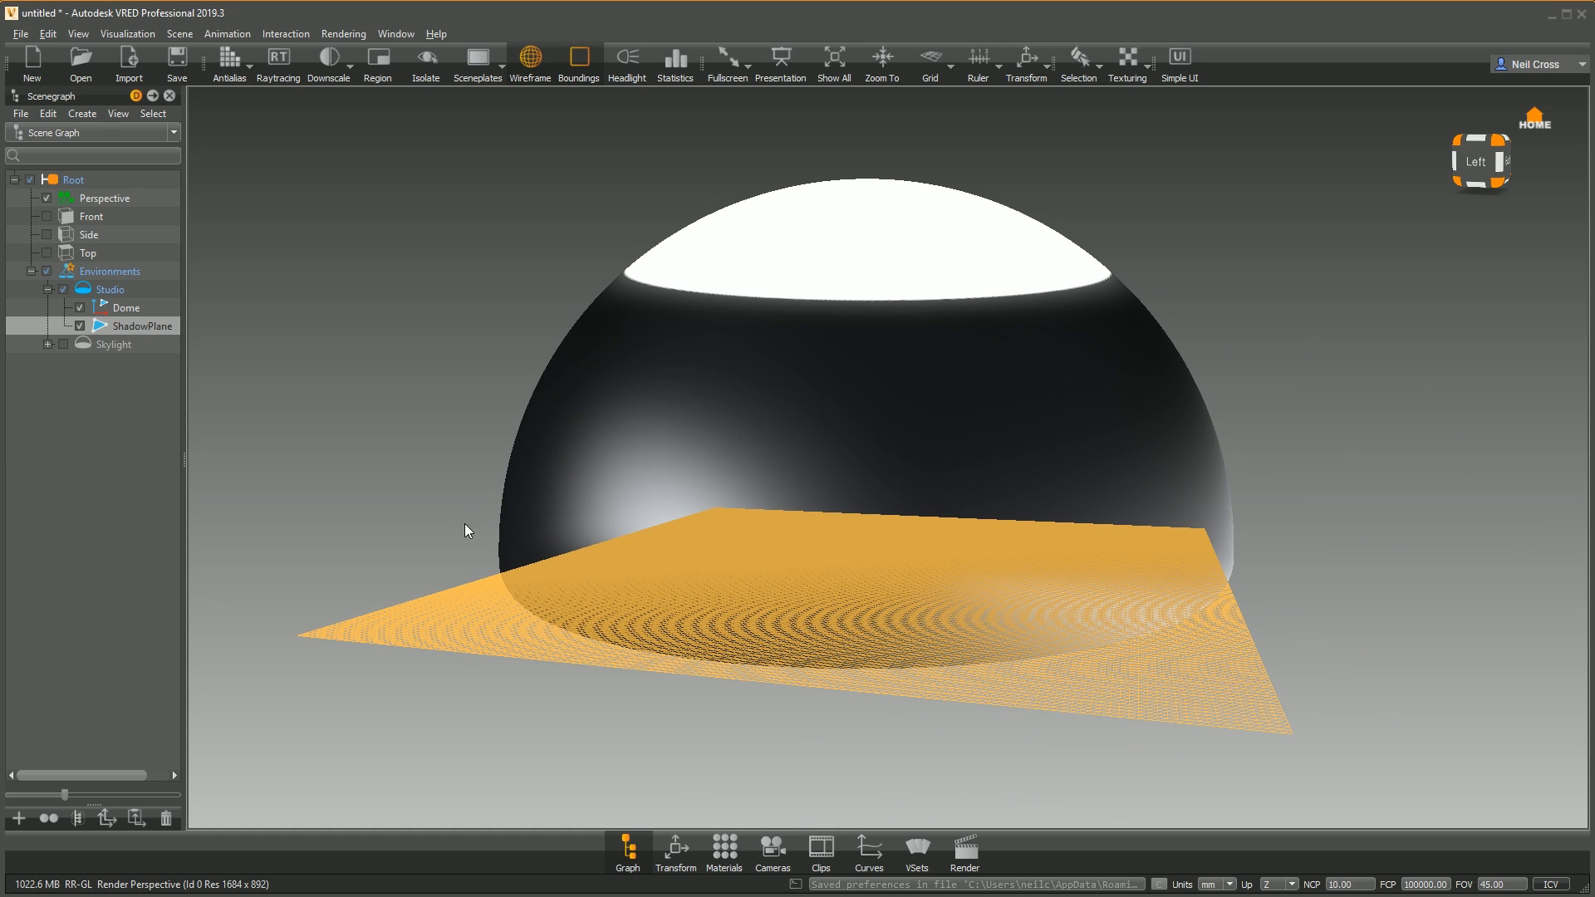
left_click(711, 858)
left_click_drag(375, 266, 485, 217)
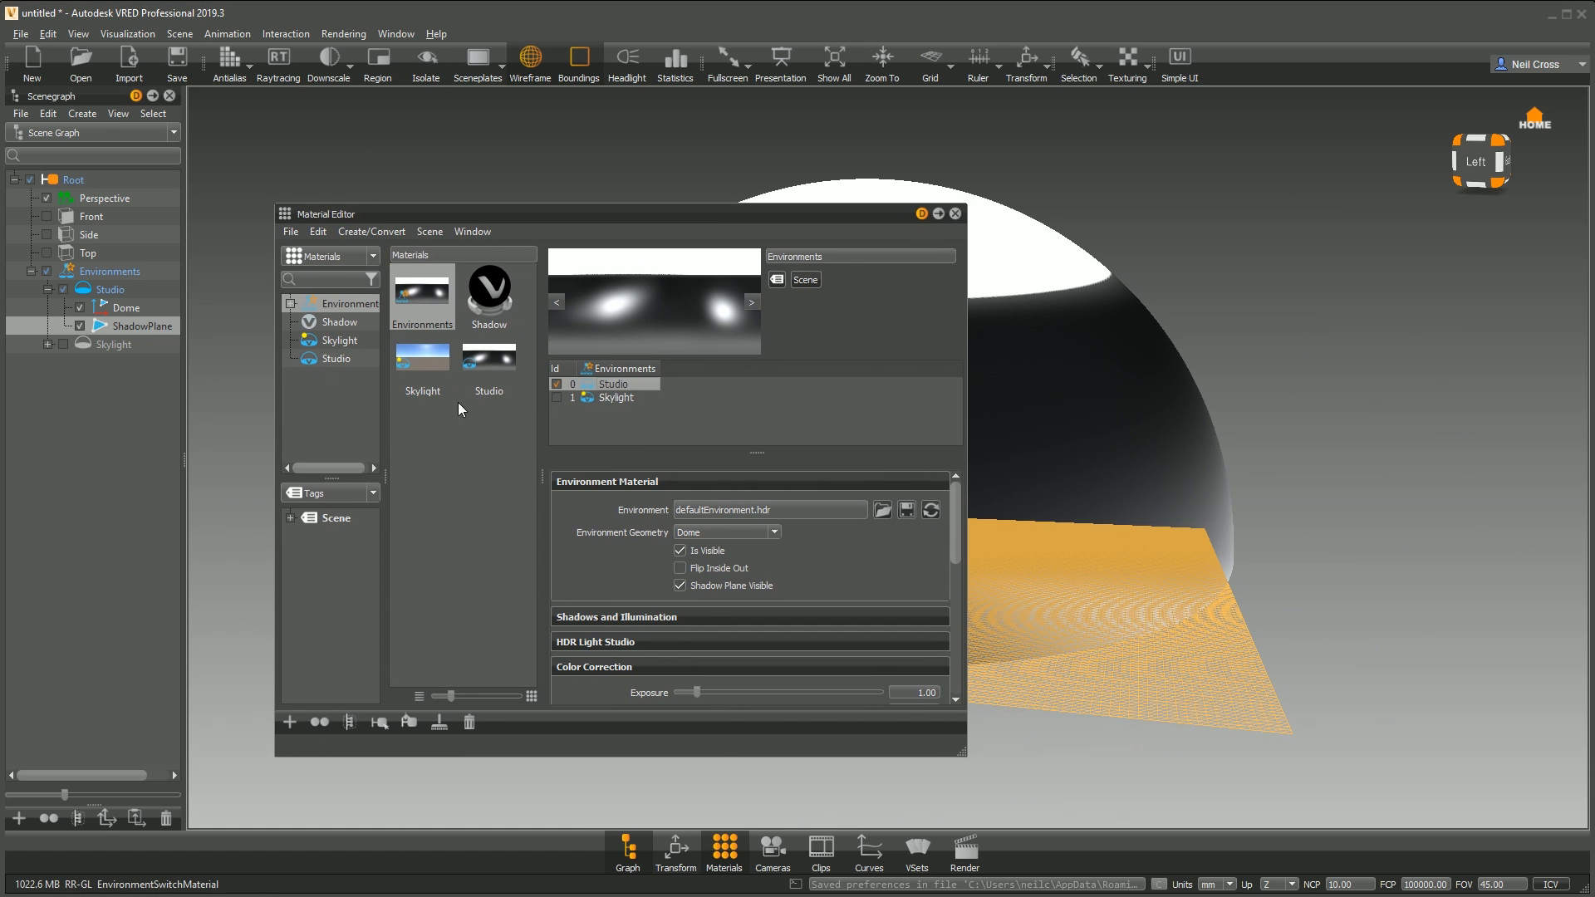
left_click(500, 376)
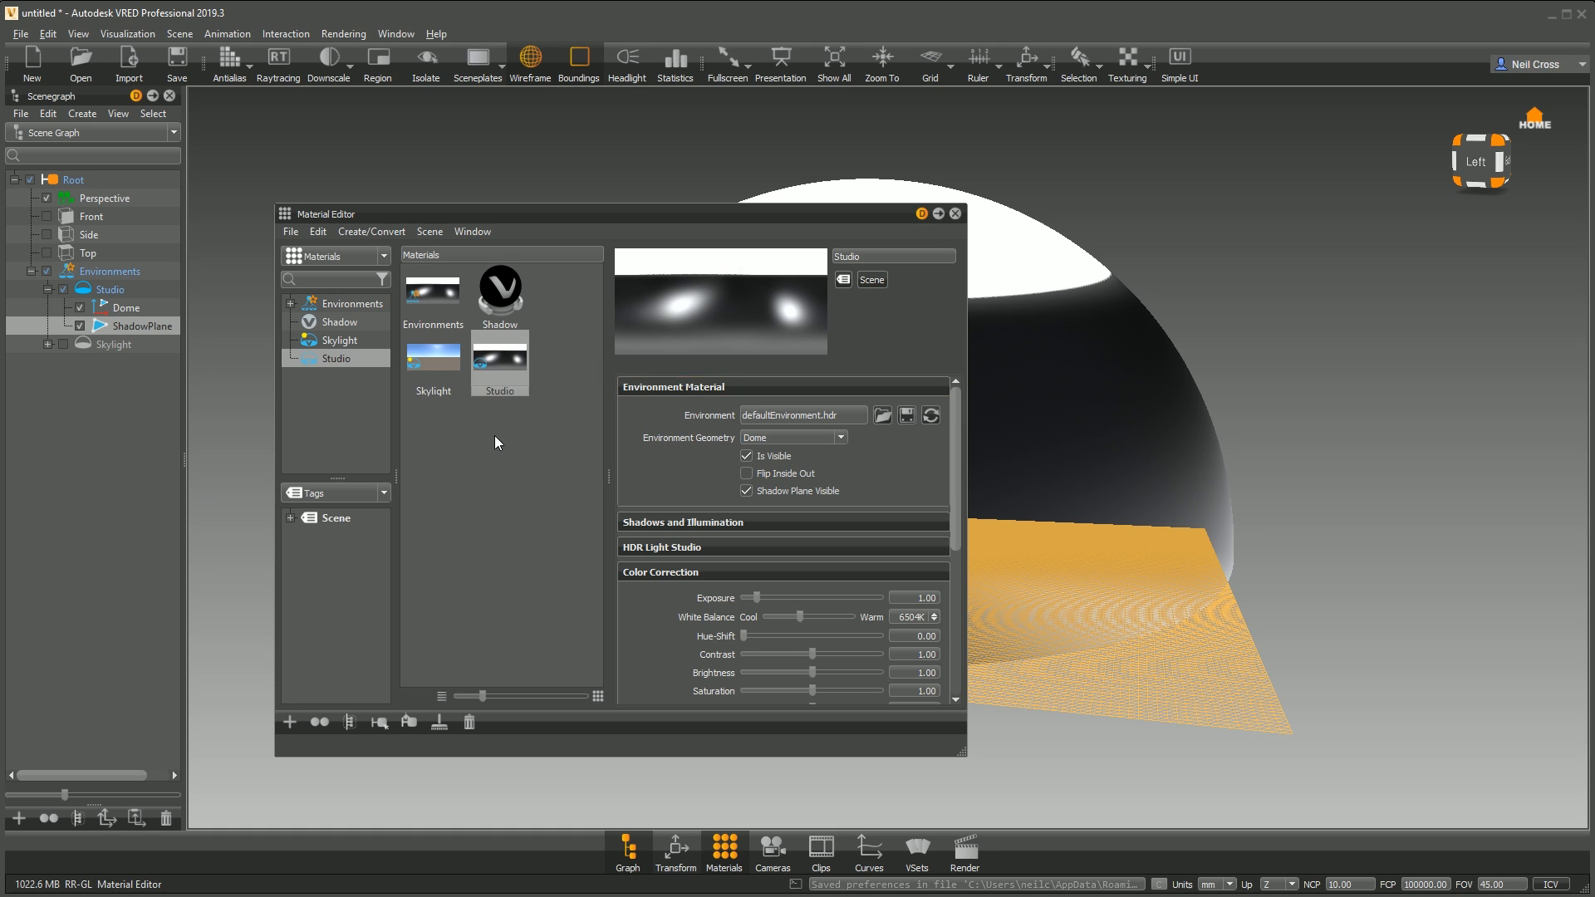
Step: Create a sphere environment from the desktop image Studio Env.hdr and make it the active environment
left_click(501, 465)
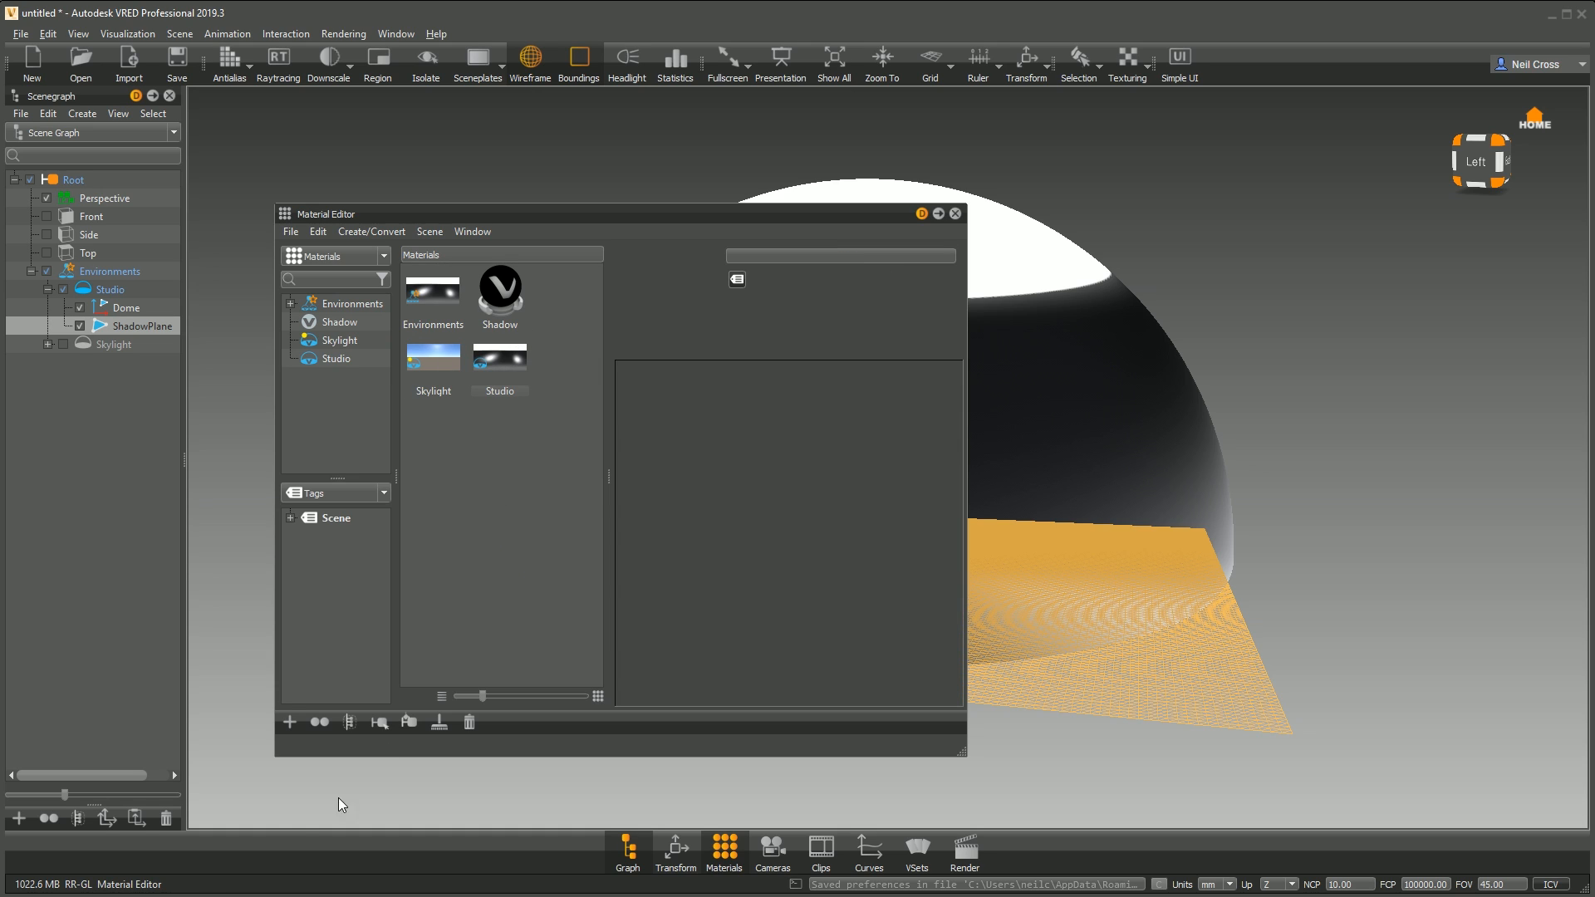
left_click(290, 722)
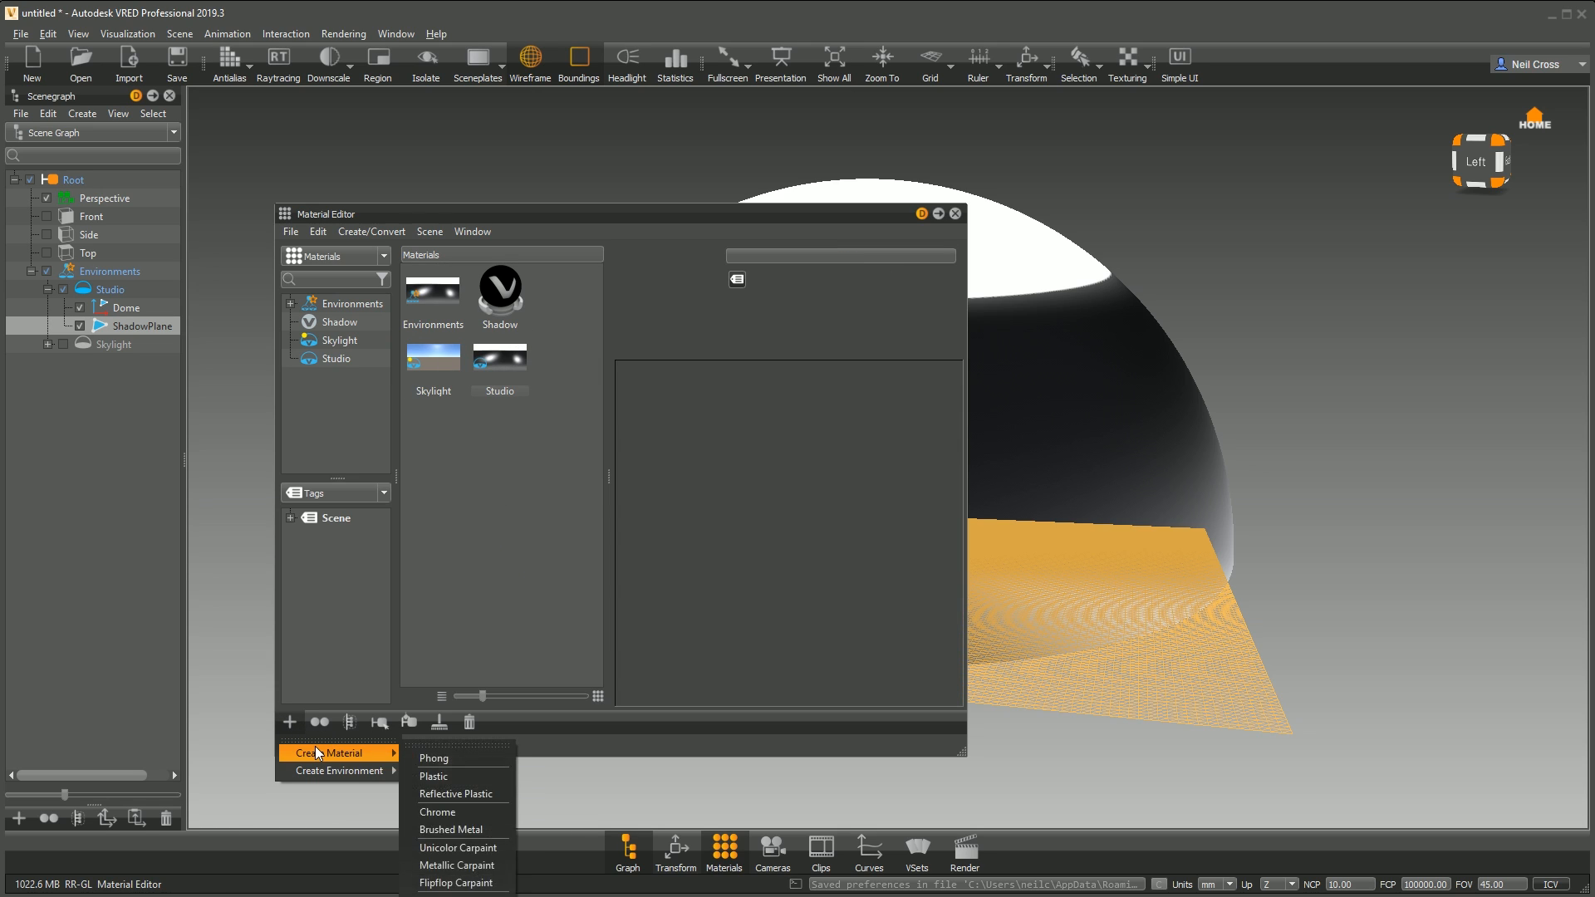
mouse_move(365, 771)
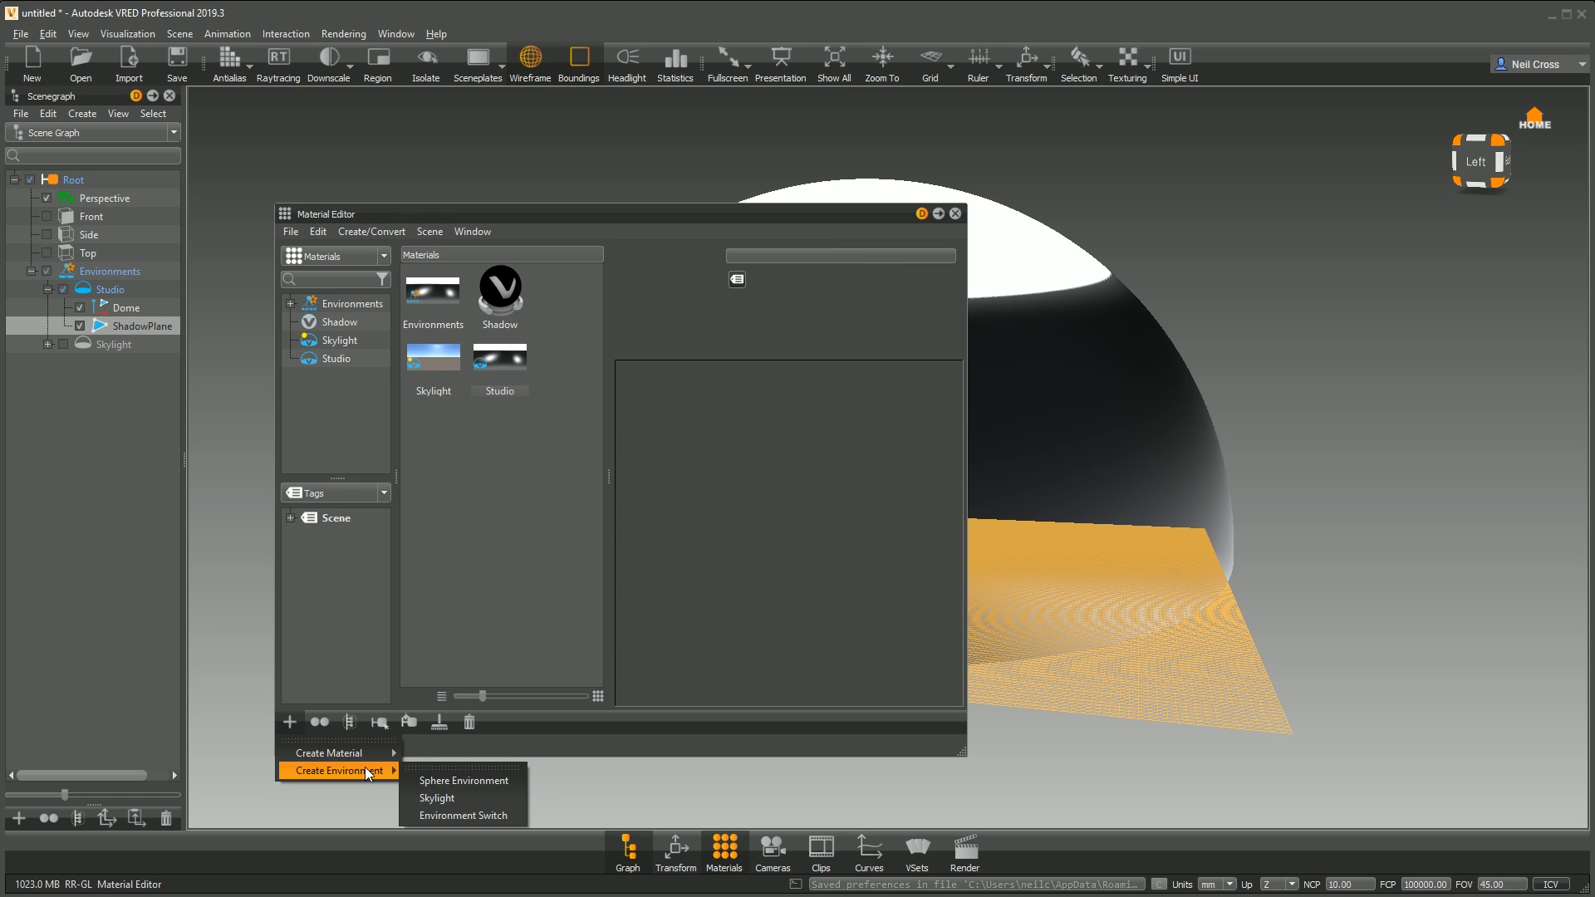
left_click(449, 780)
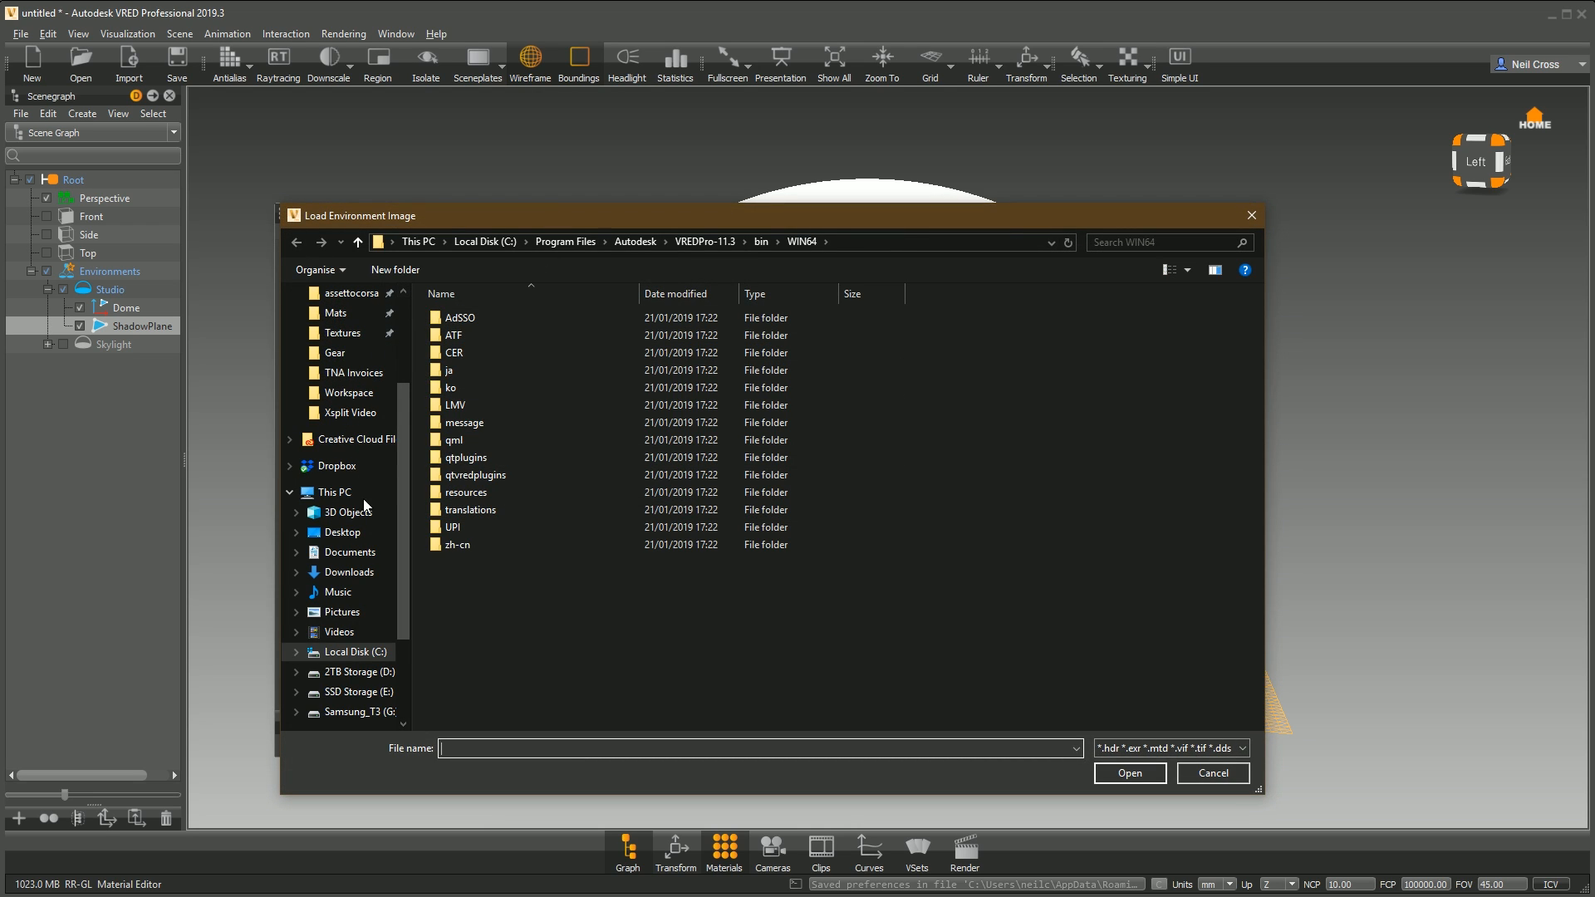
left_click(349, 536)
left_click(654, 336)
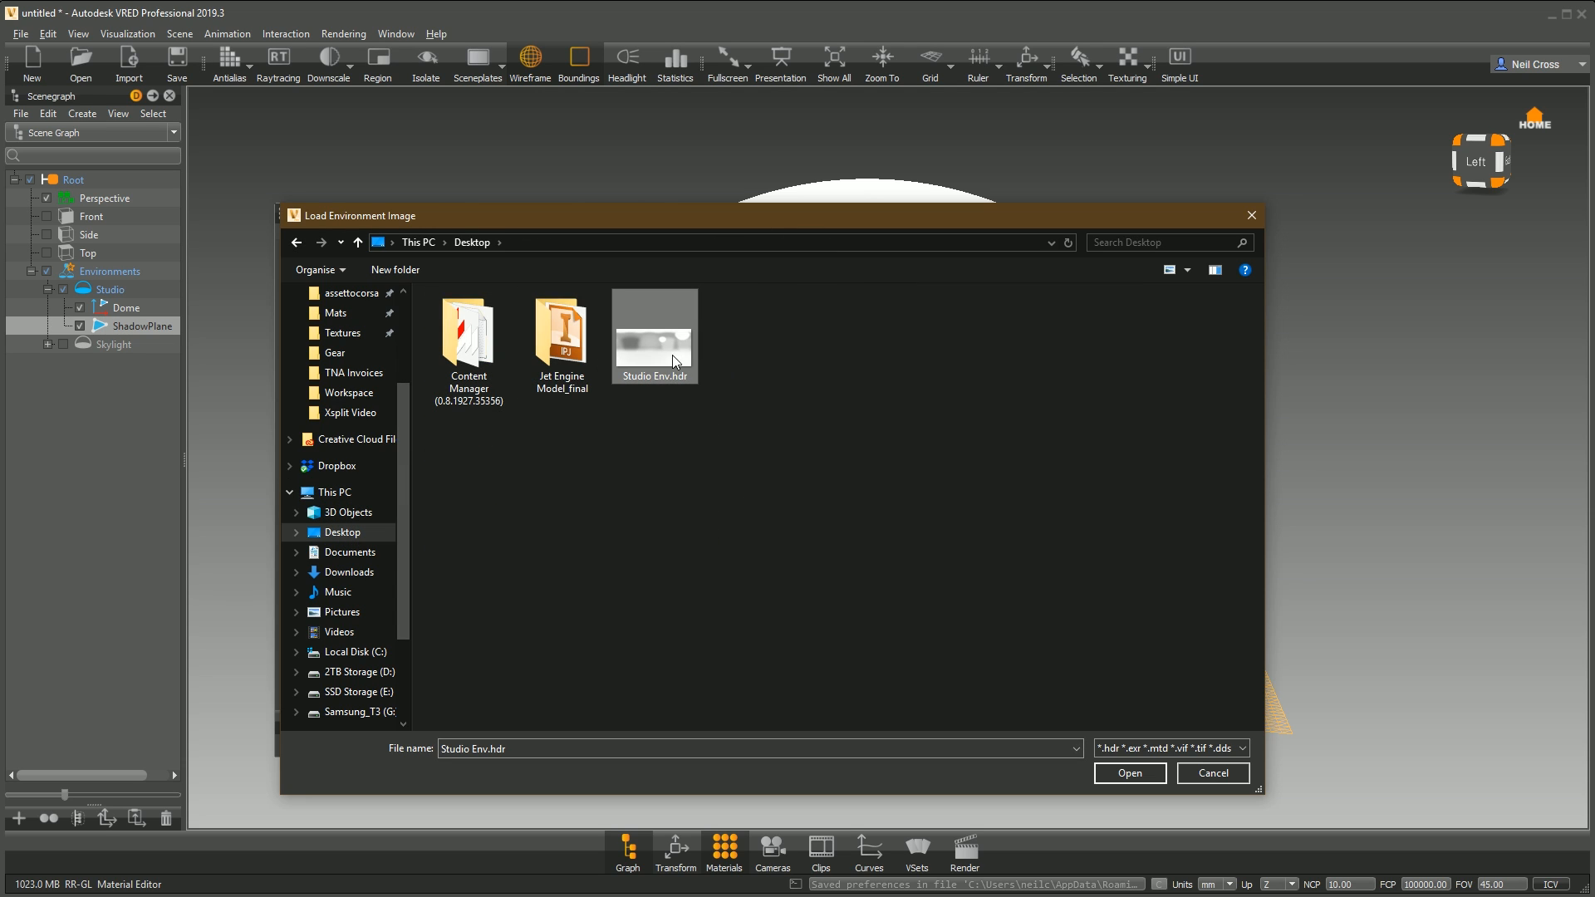
left_click(1106, 775)
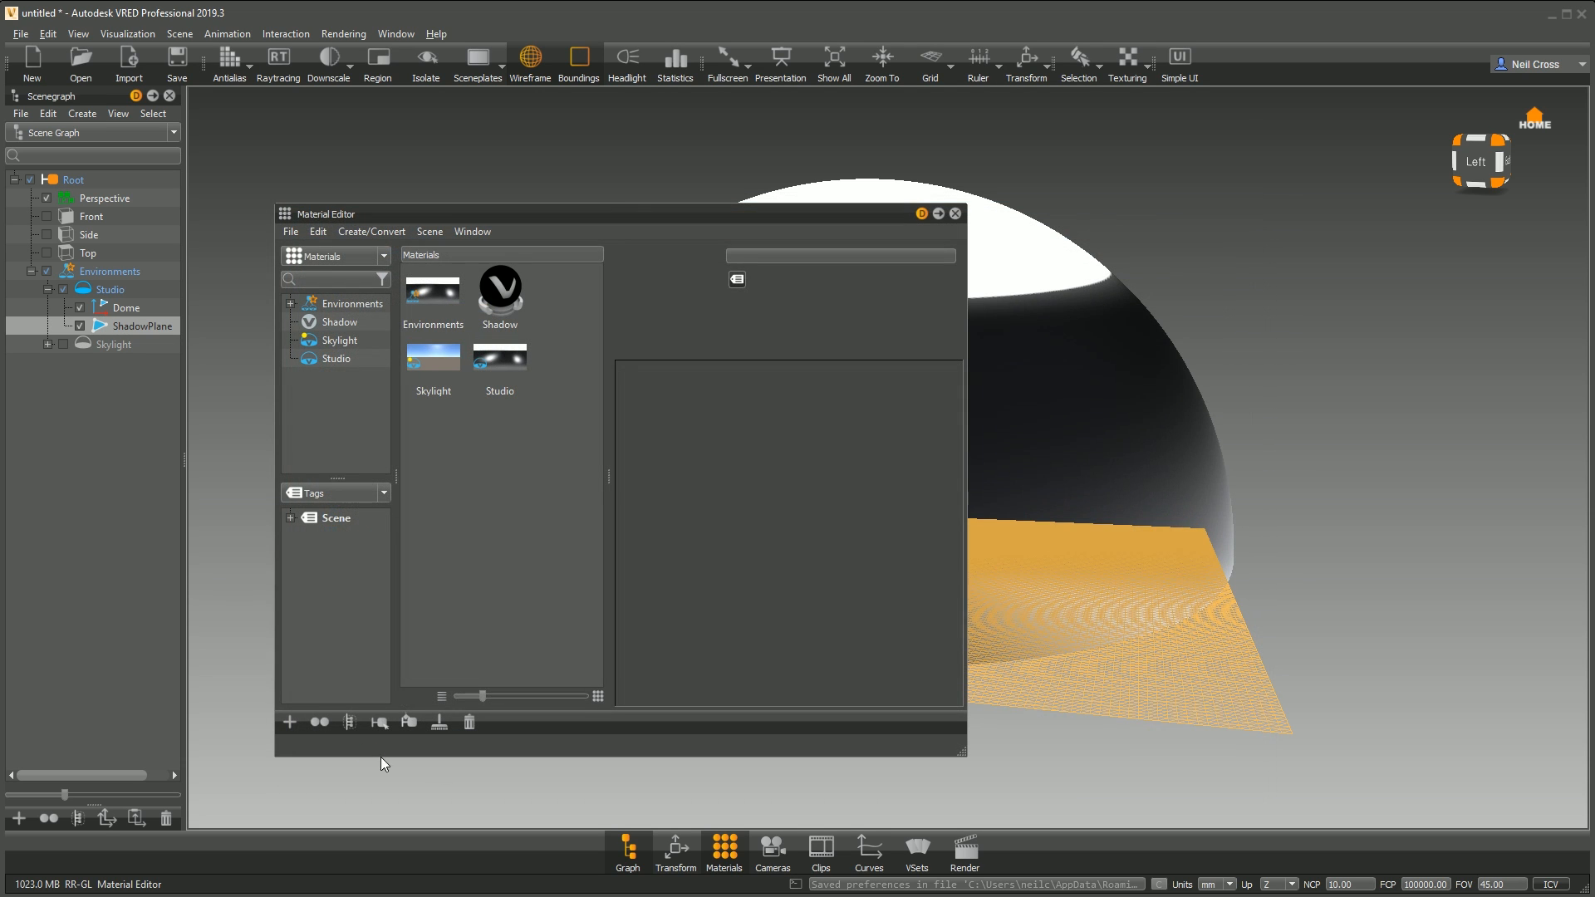
left_click(457, 430)
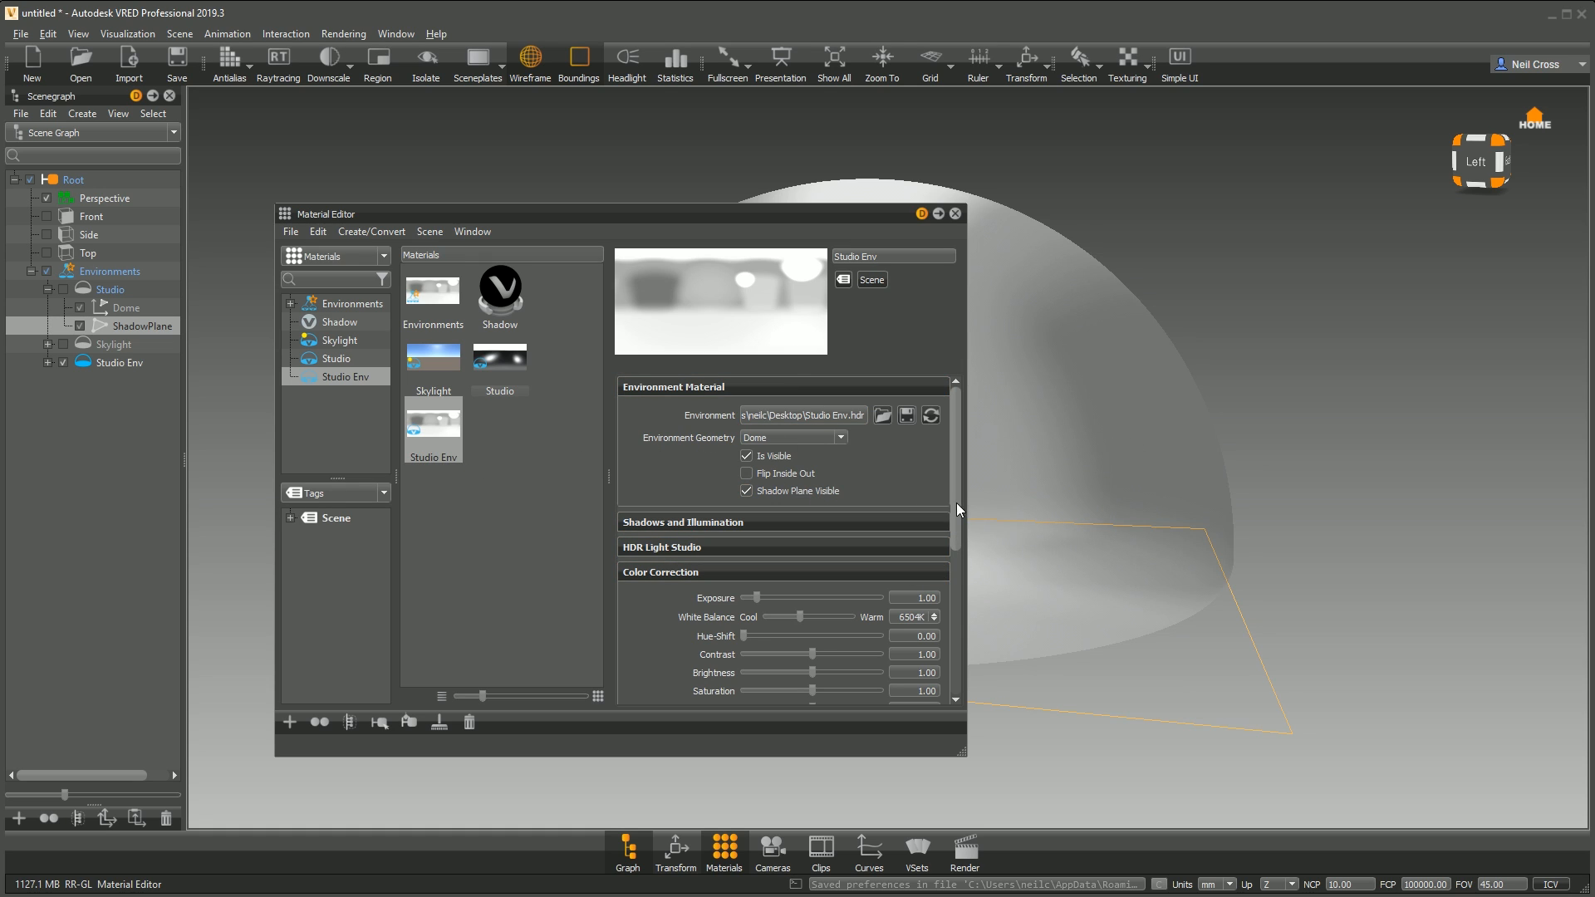
Step: Set the Studio Env material's white balance to 7500K after comparing it with 5000K inside the dome, and close the Material Editor
left_click_drag(829, 219, 594, 203)
right_click_drag(850, 370, 964, 584, "alt")
left_click_drag(945, 551, 951, 565, "alt")
middle_click_drag(950, 566, 1133, 541, "alt")
left_click_drag(1133, 541, 719, 436, "alt")
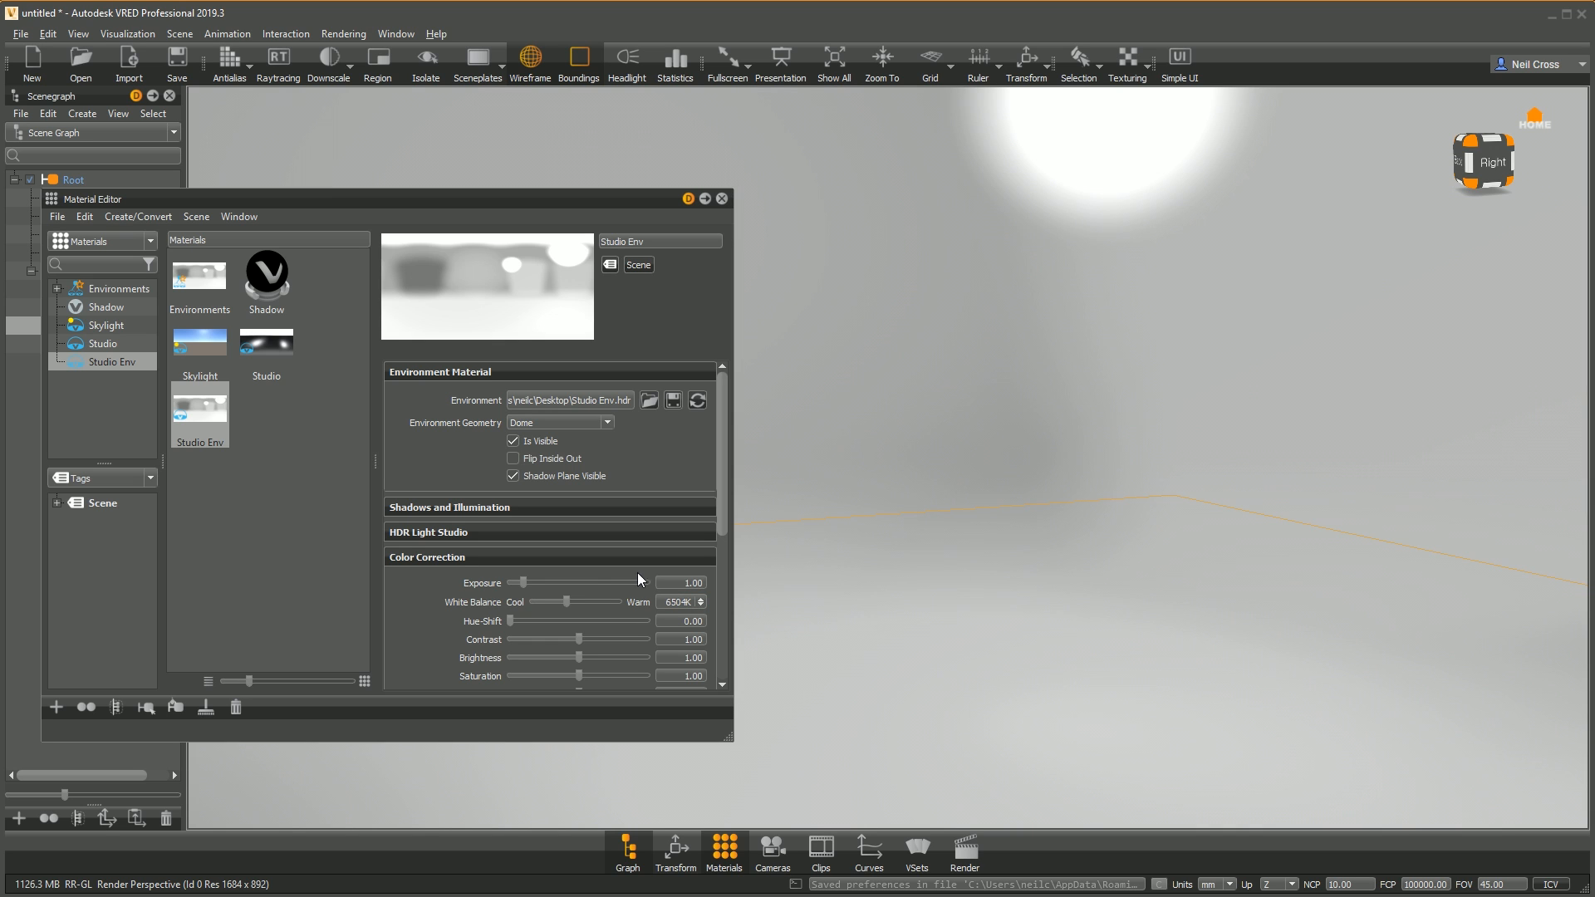
double_click(664, 604)
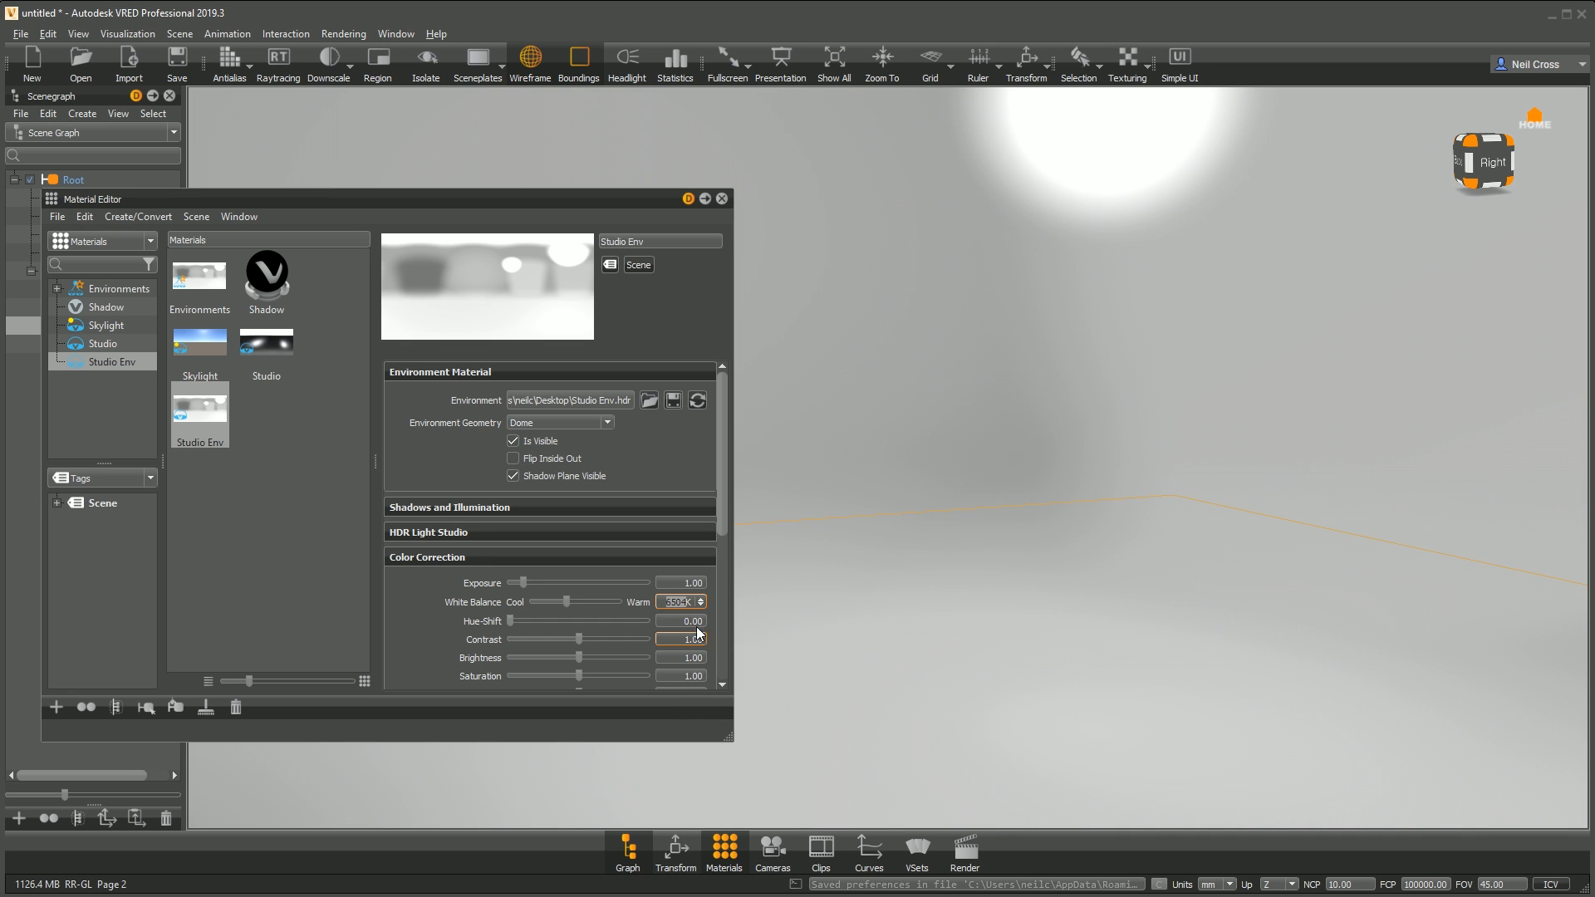
type("75")
key("Return")
type("50")
key("Return")
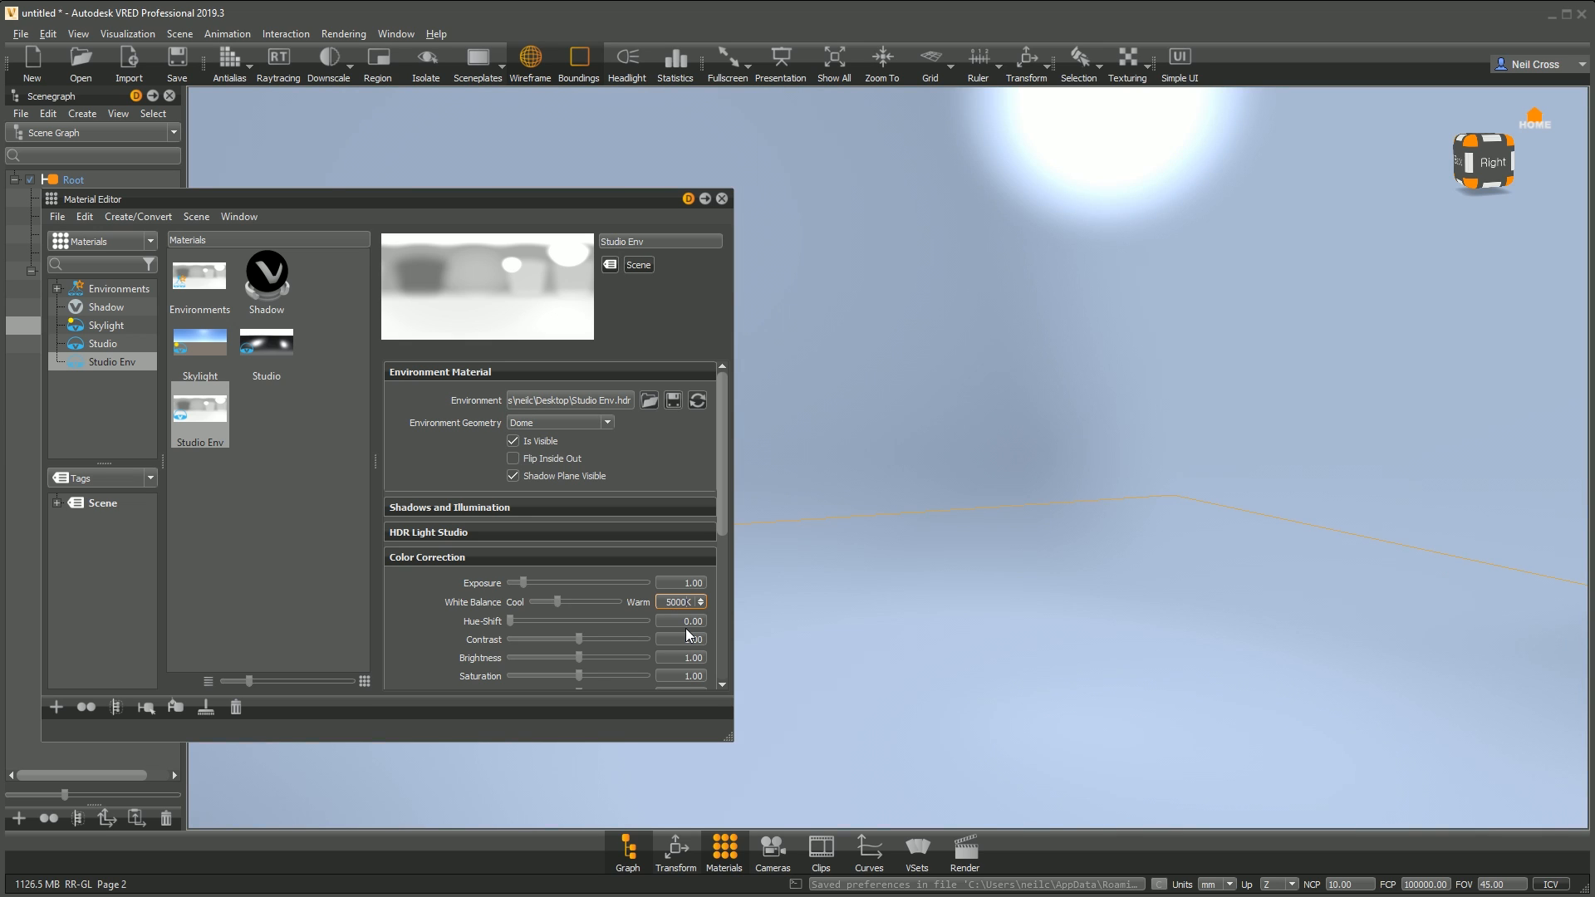
type("75")
key("Return")
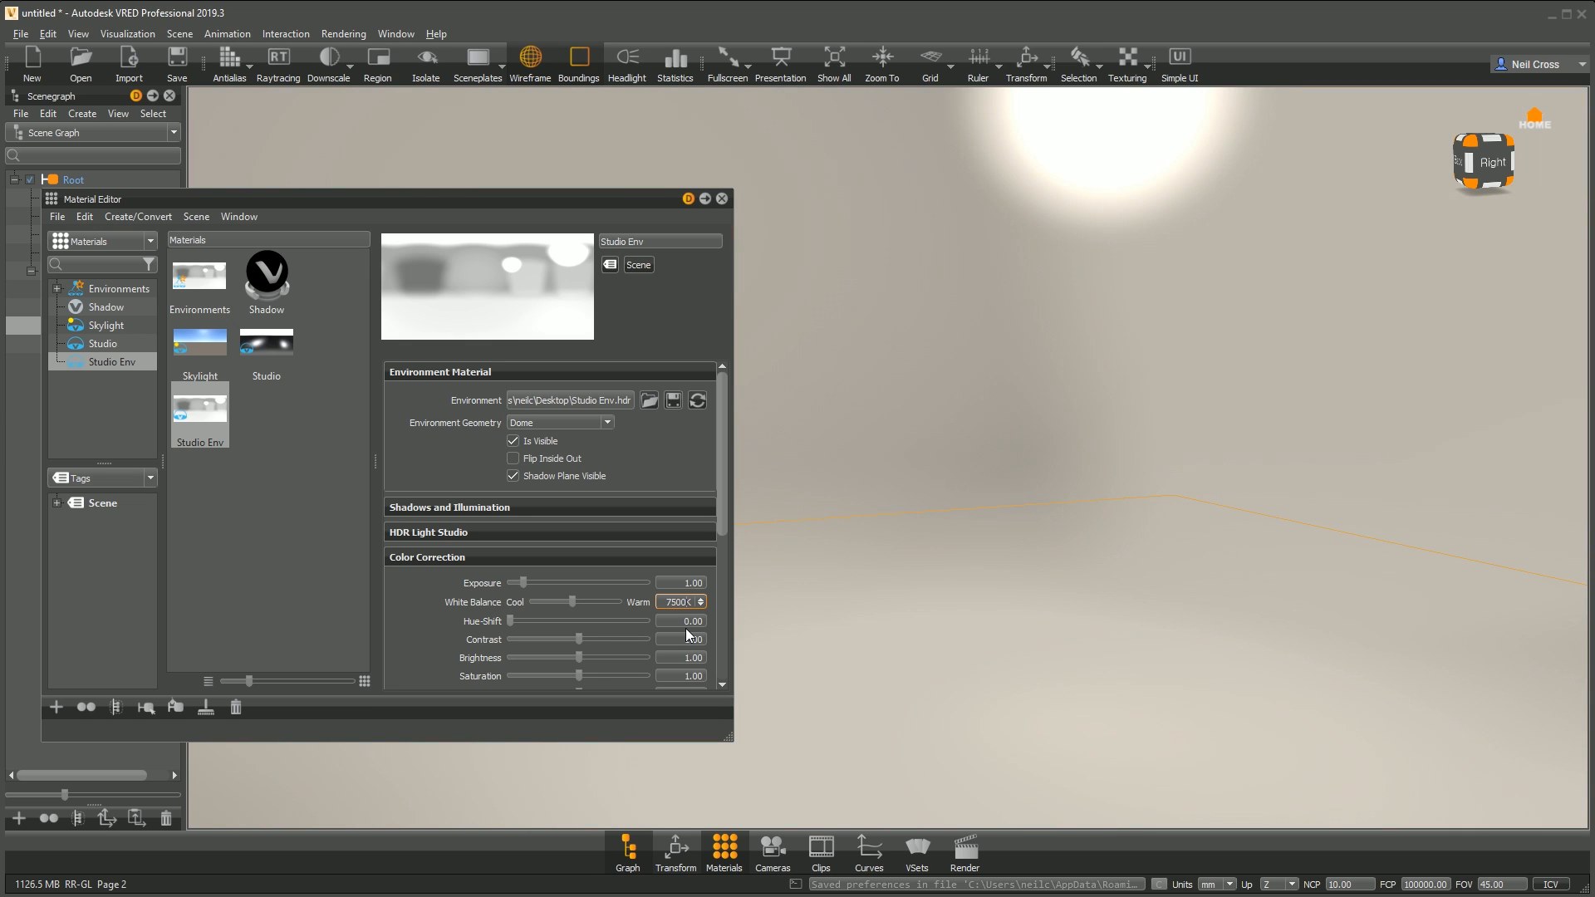
left_click_drag(724, 516, 711, 480)
left_click(722, 199)
left_click_drag(915, 457, 1373, 438)
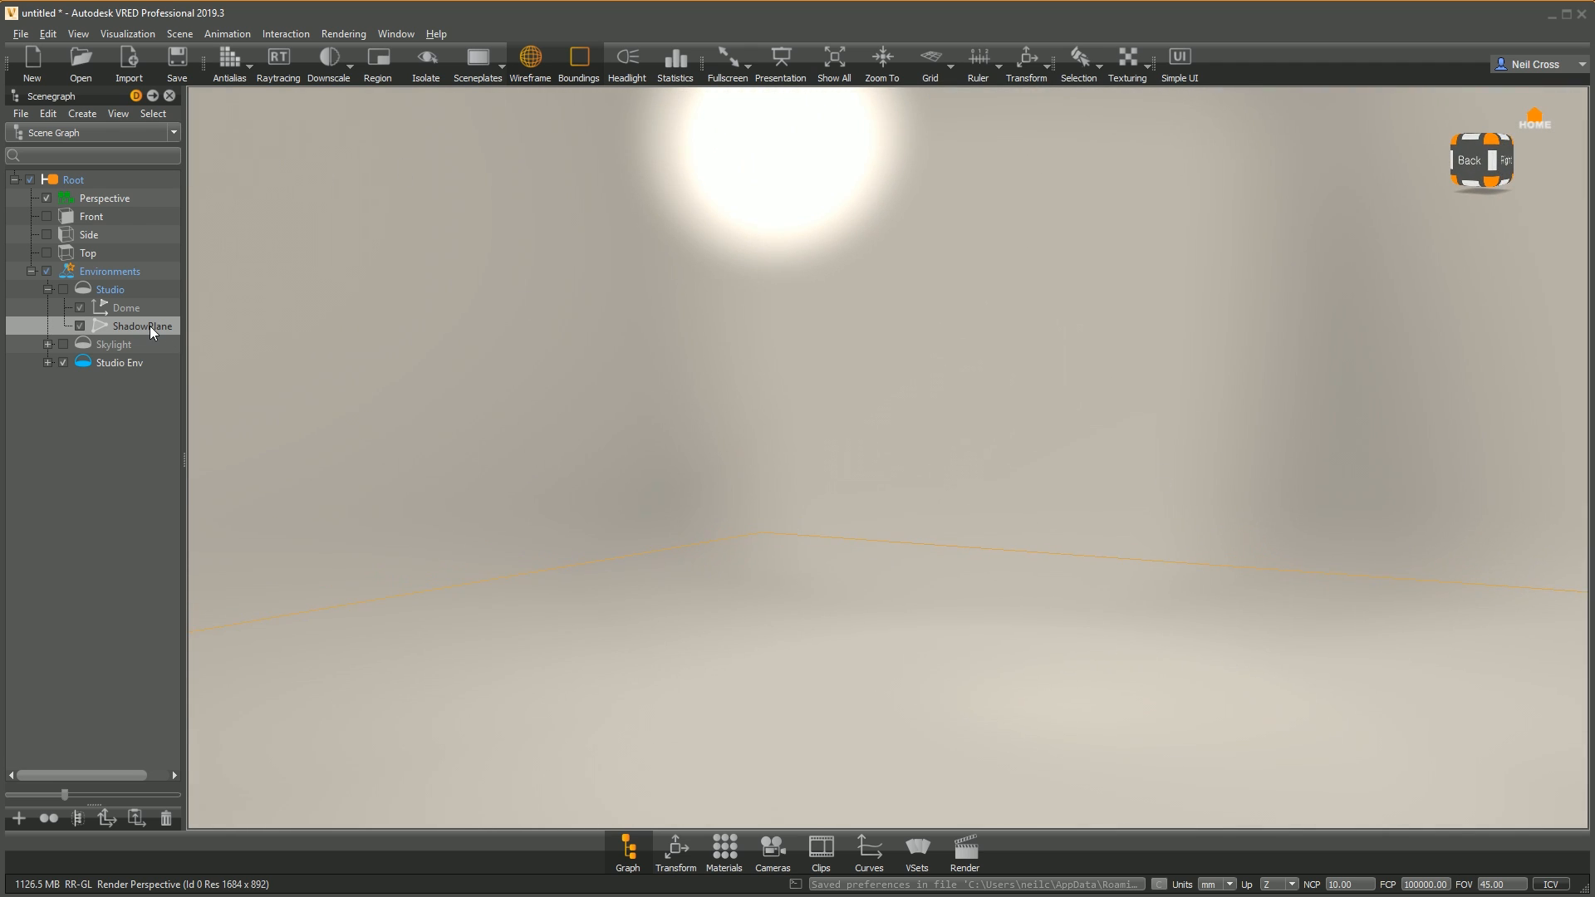
Step: Choose _Jet Engine Model.iam from the desktop's Jet Engine Model_final Workspace folder for import
left_click(131, 71)
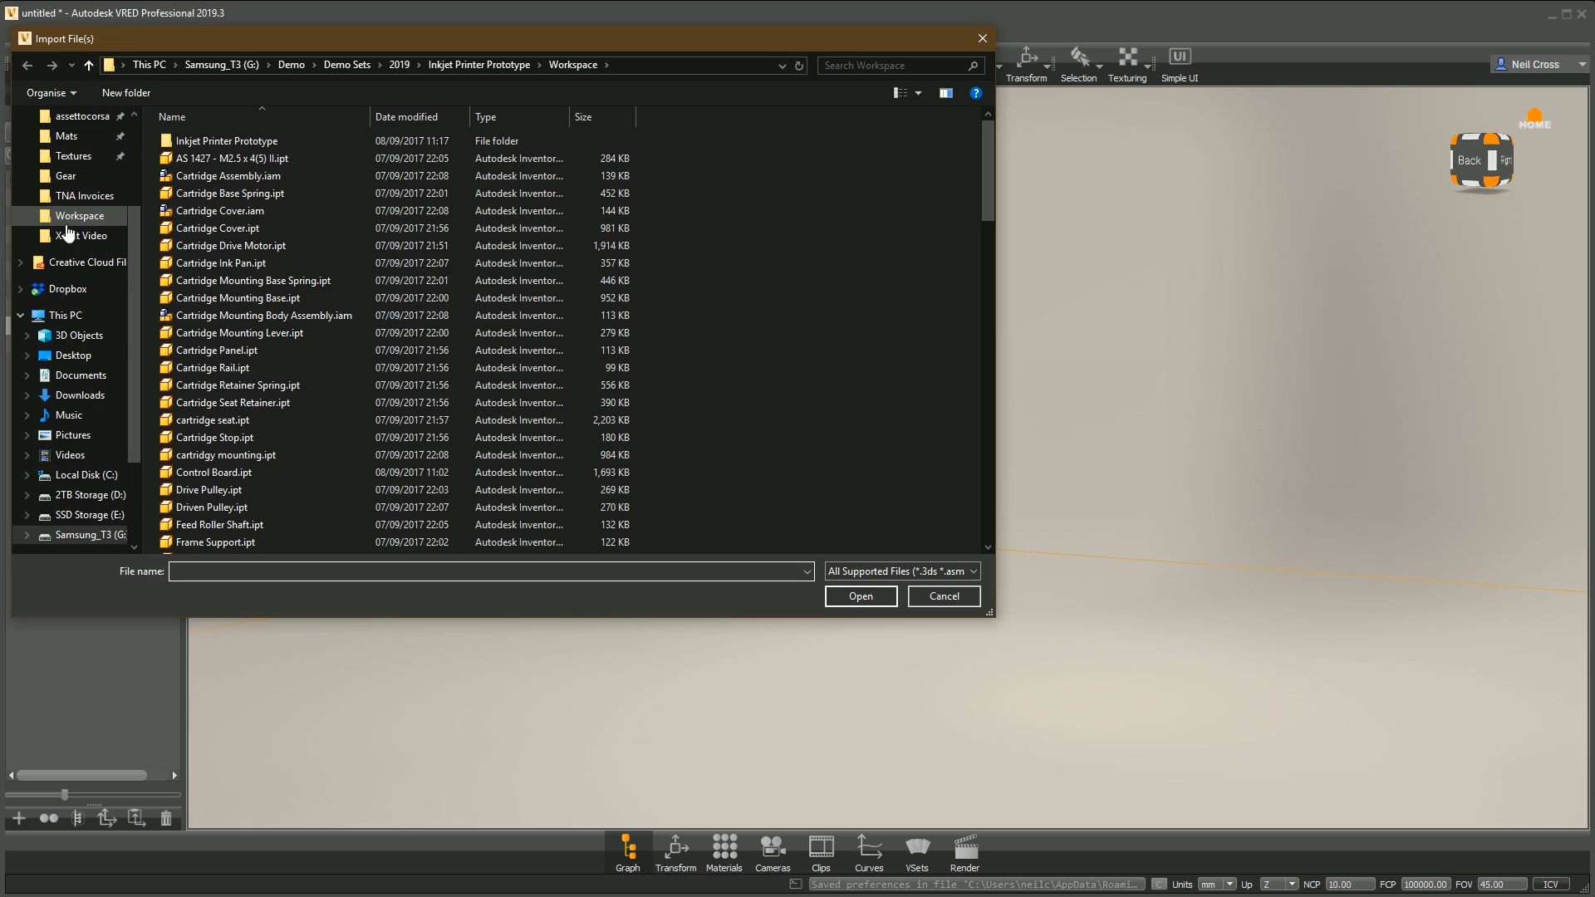
left_click(92, 358)
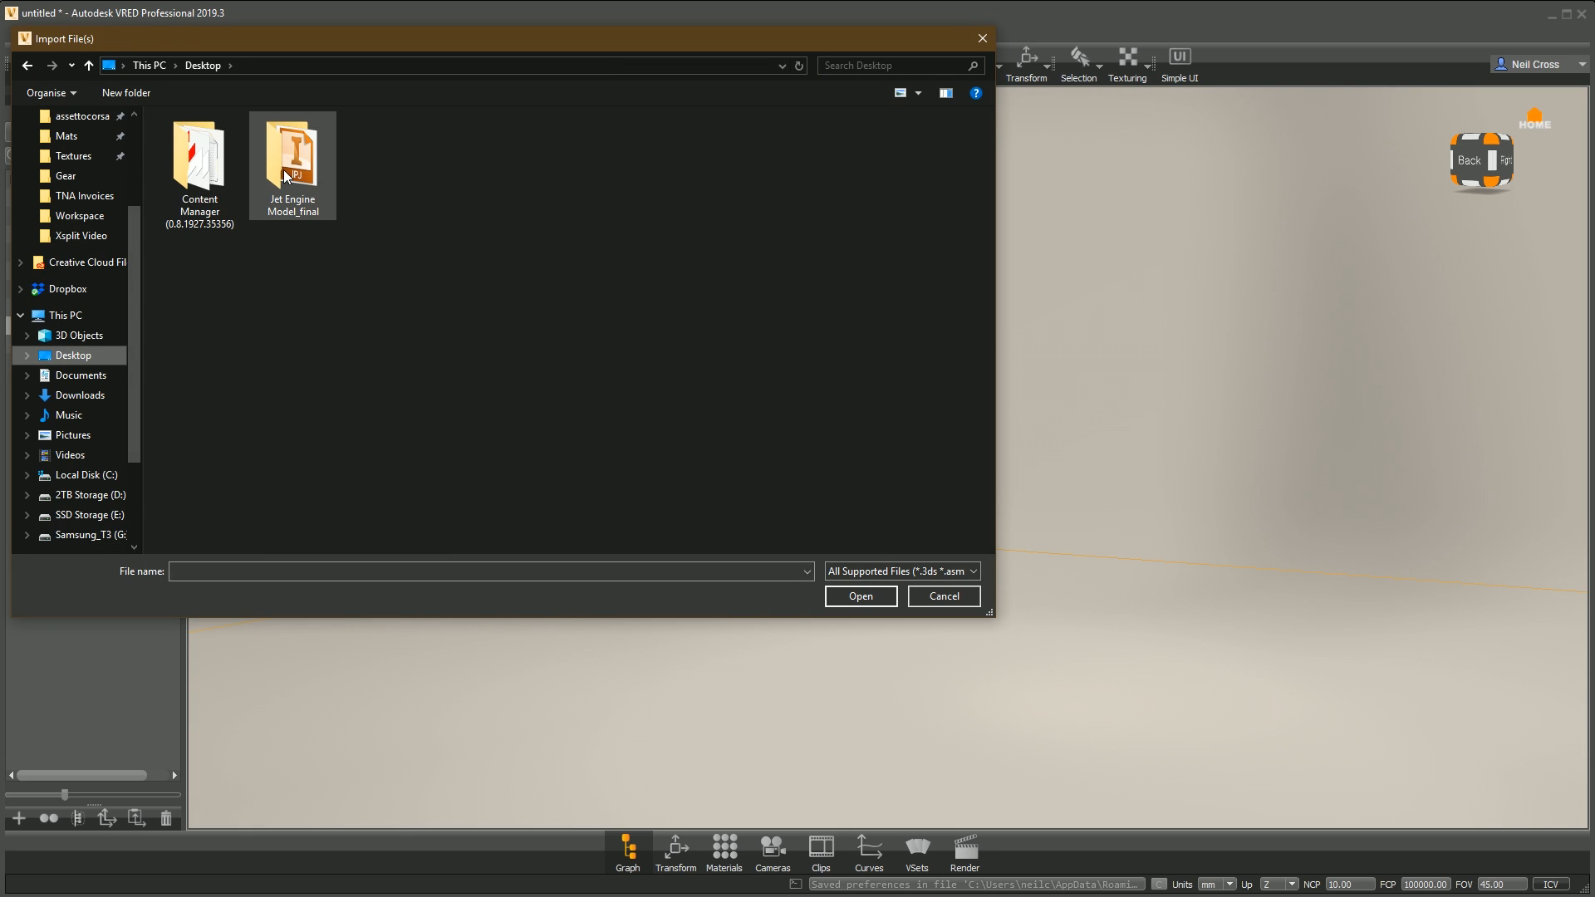
double_click(282, 170)
double_click(215, 160)
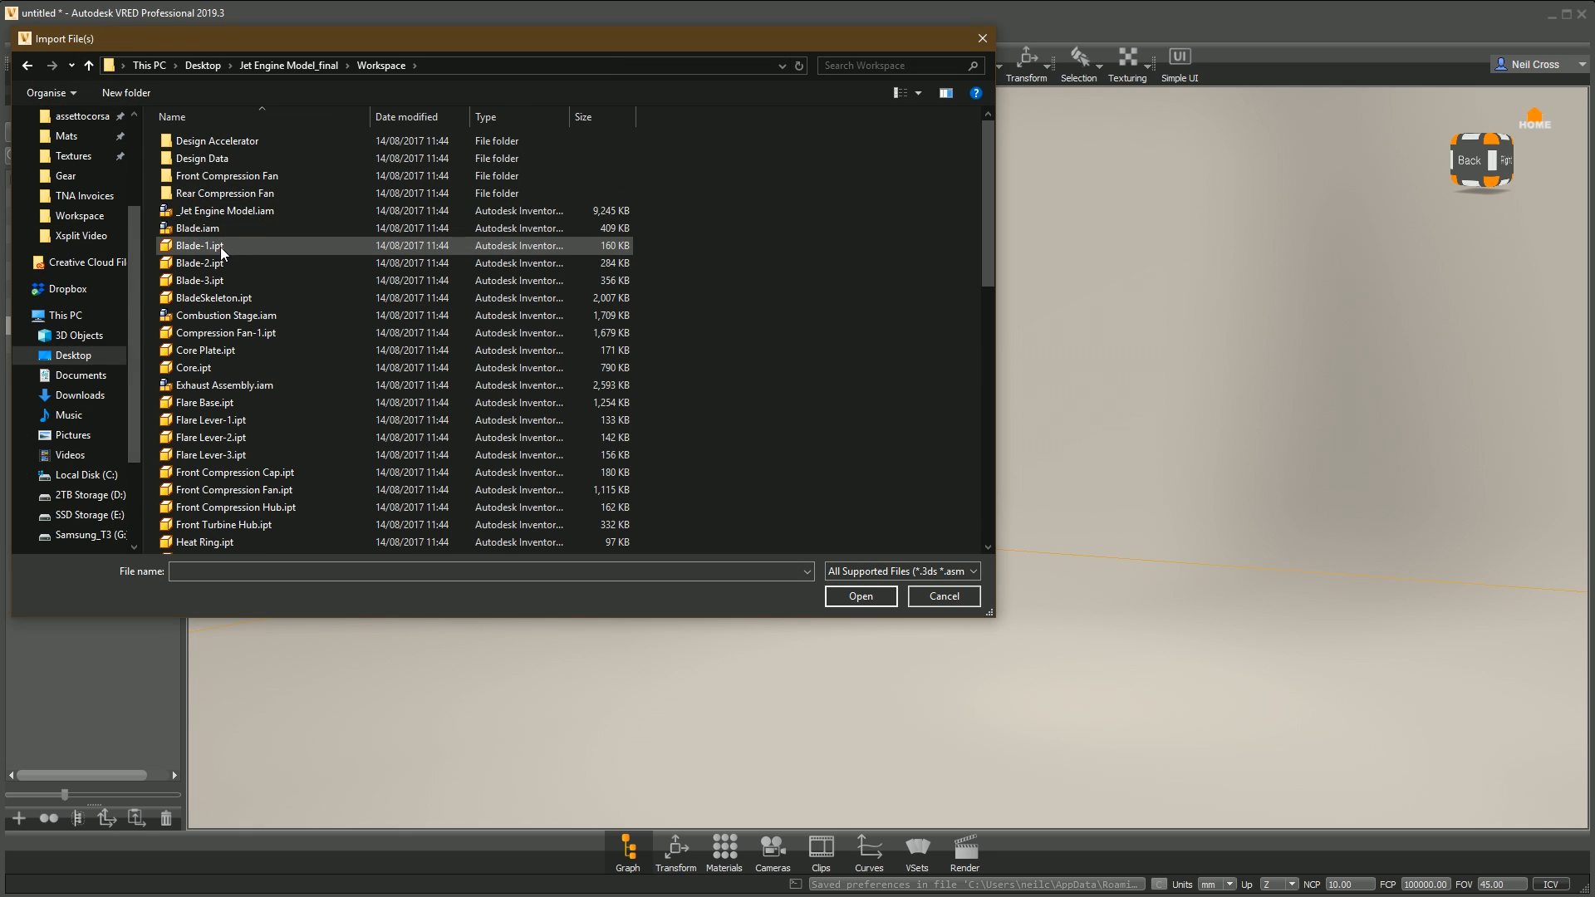
left_click(223, 211)
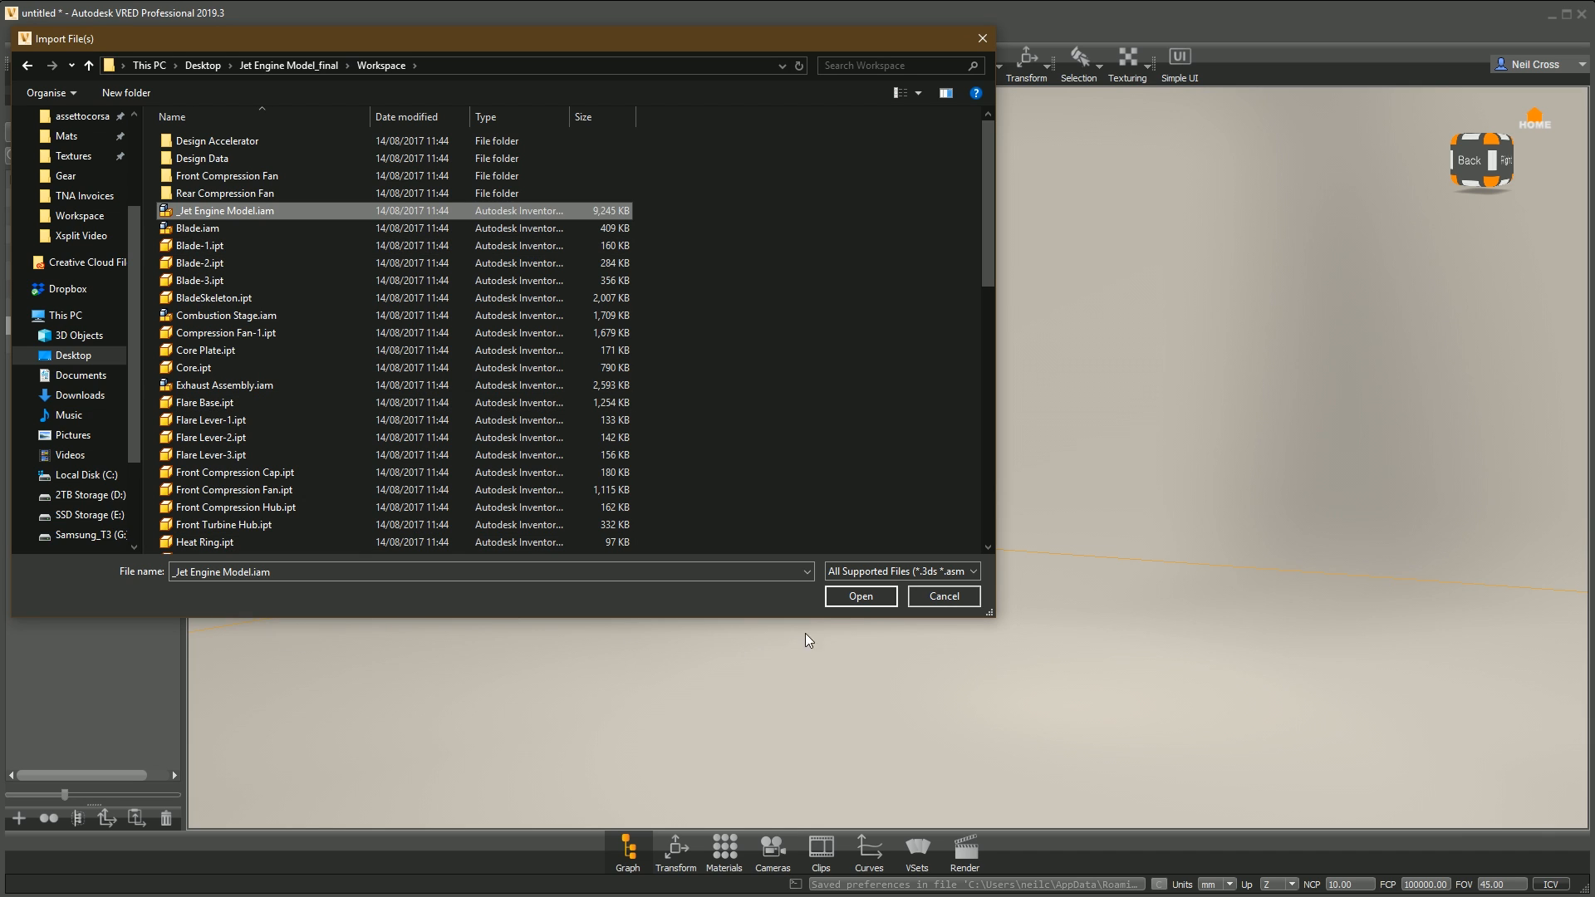
left_click(861, 597)
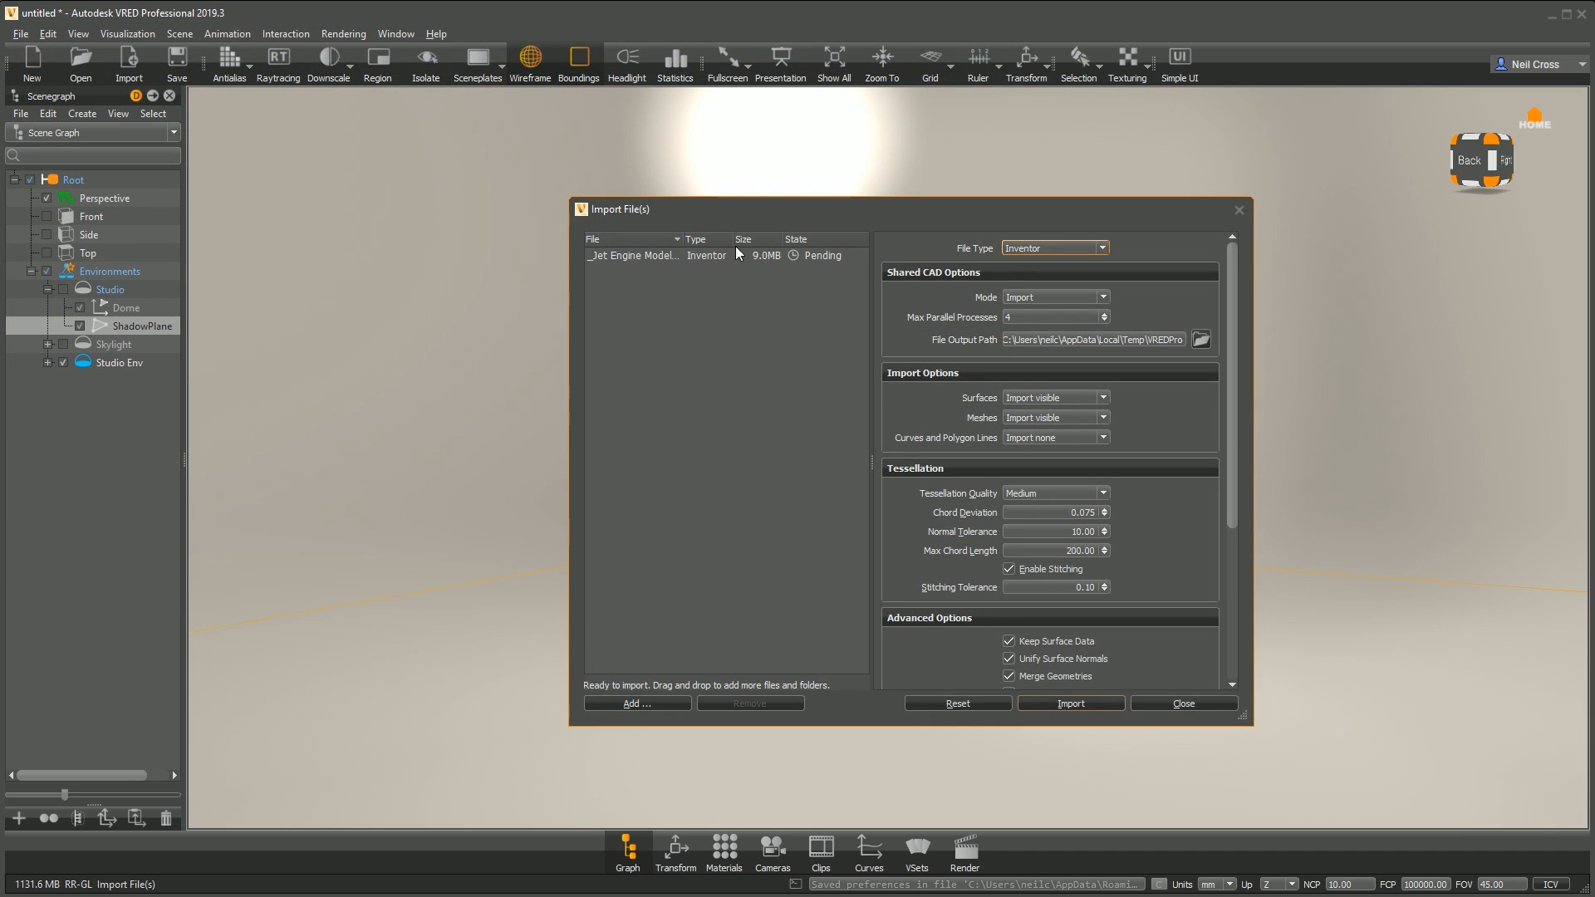
Step: Set the maximum parallel processes to 12 and import the jet engine assembly
left_click_drag(993, 214, 849, 160)
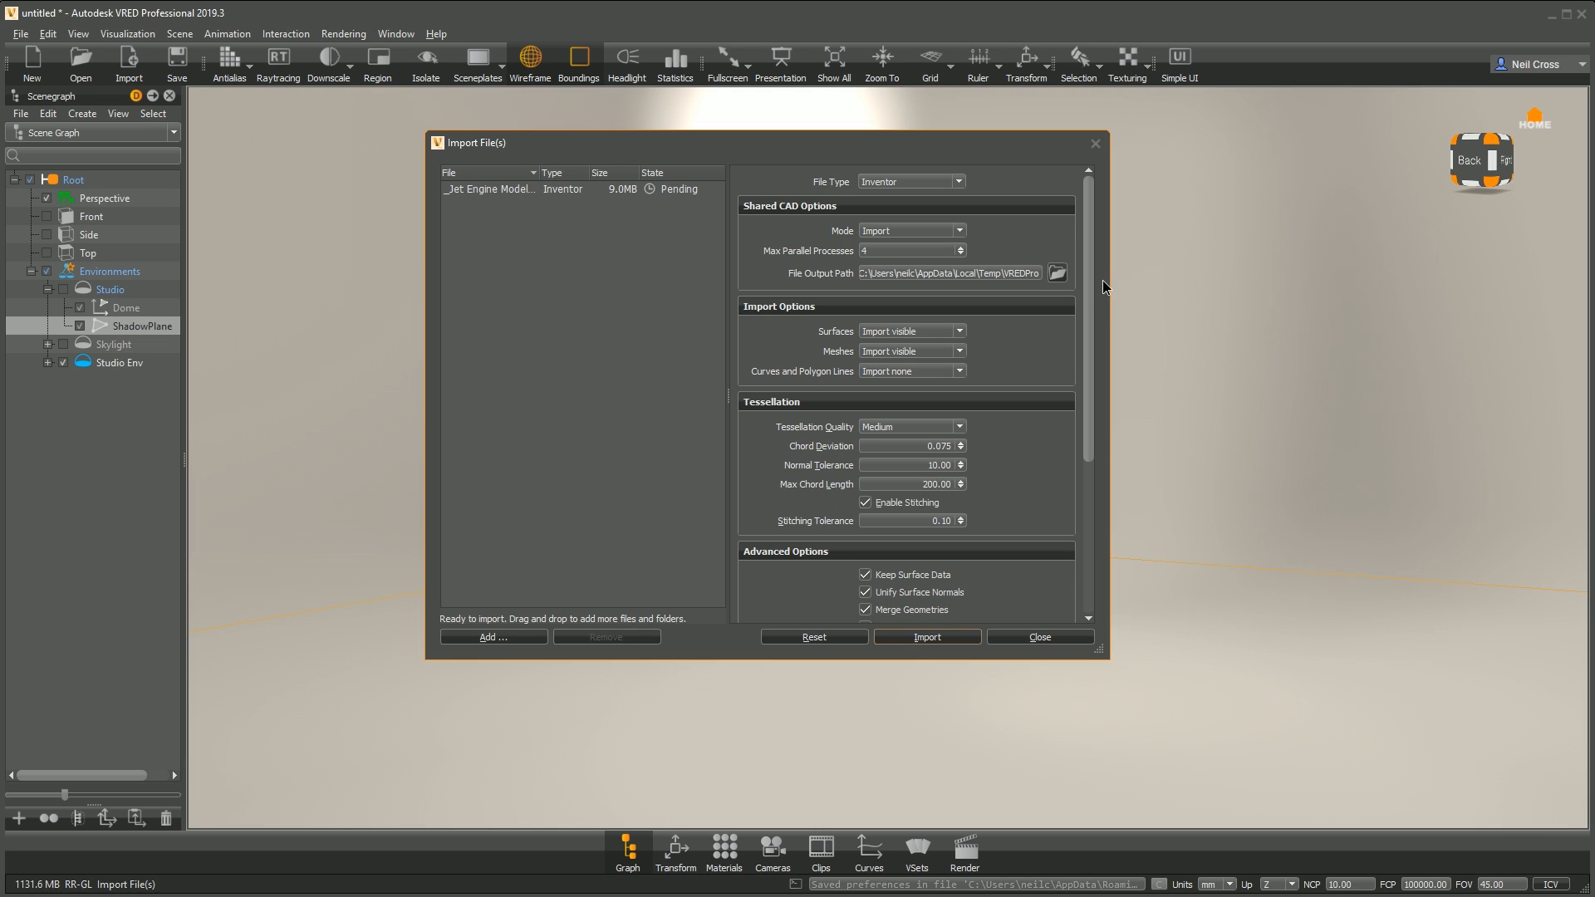
double_click(931, 252)
type("12")
scroll(1084, 448, "down", 5)
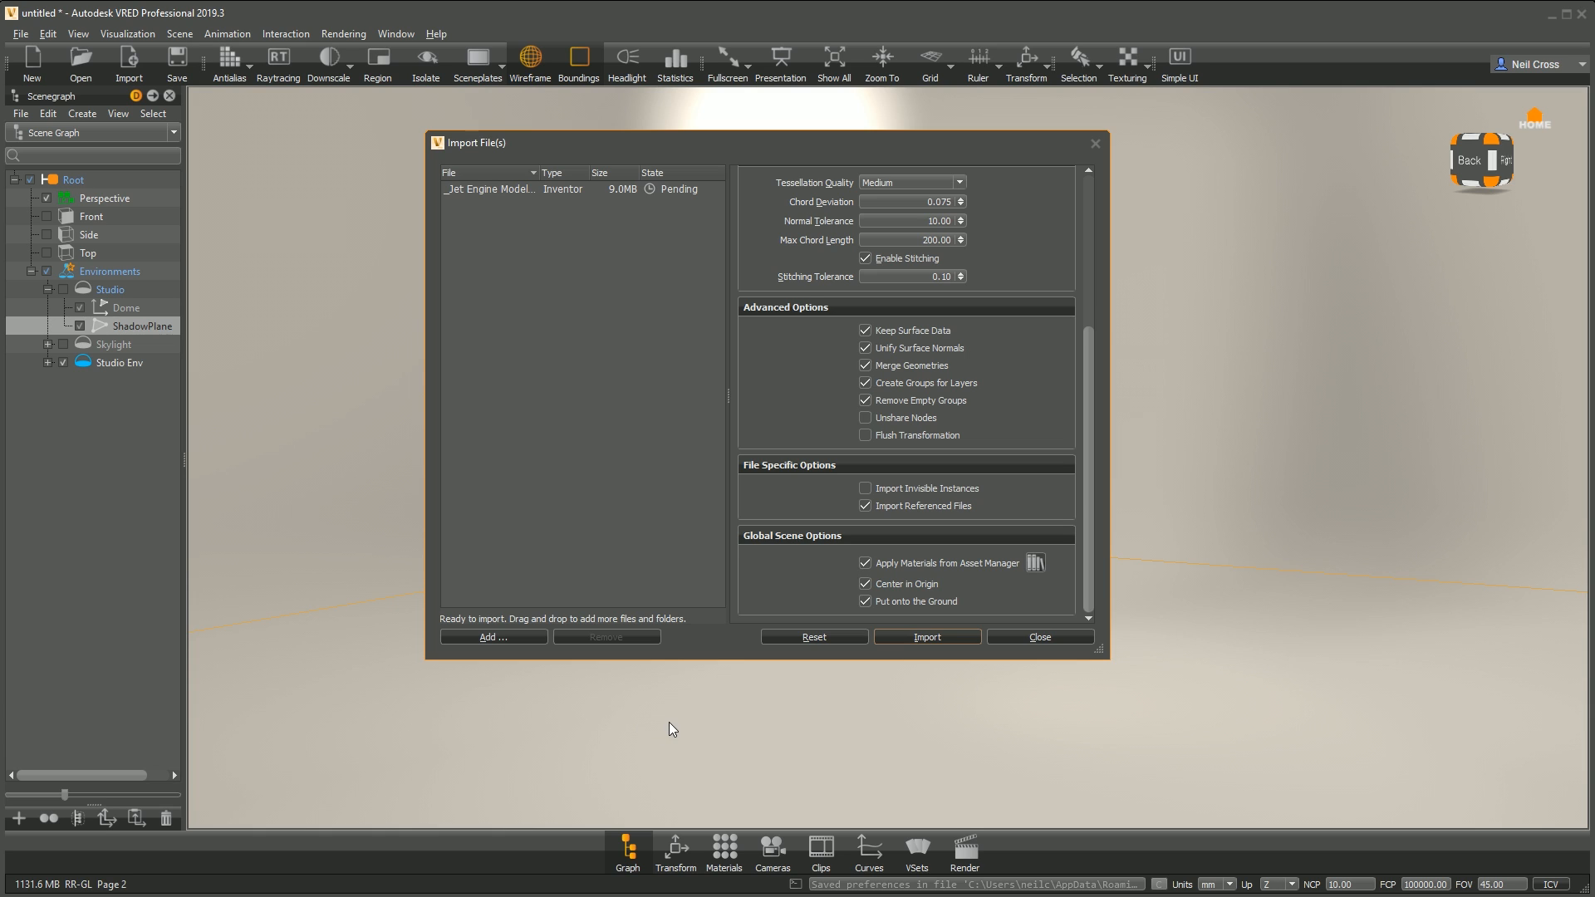
left_click(925, 636)
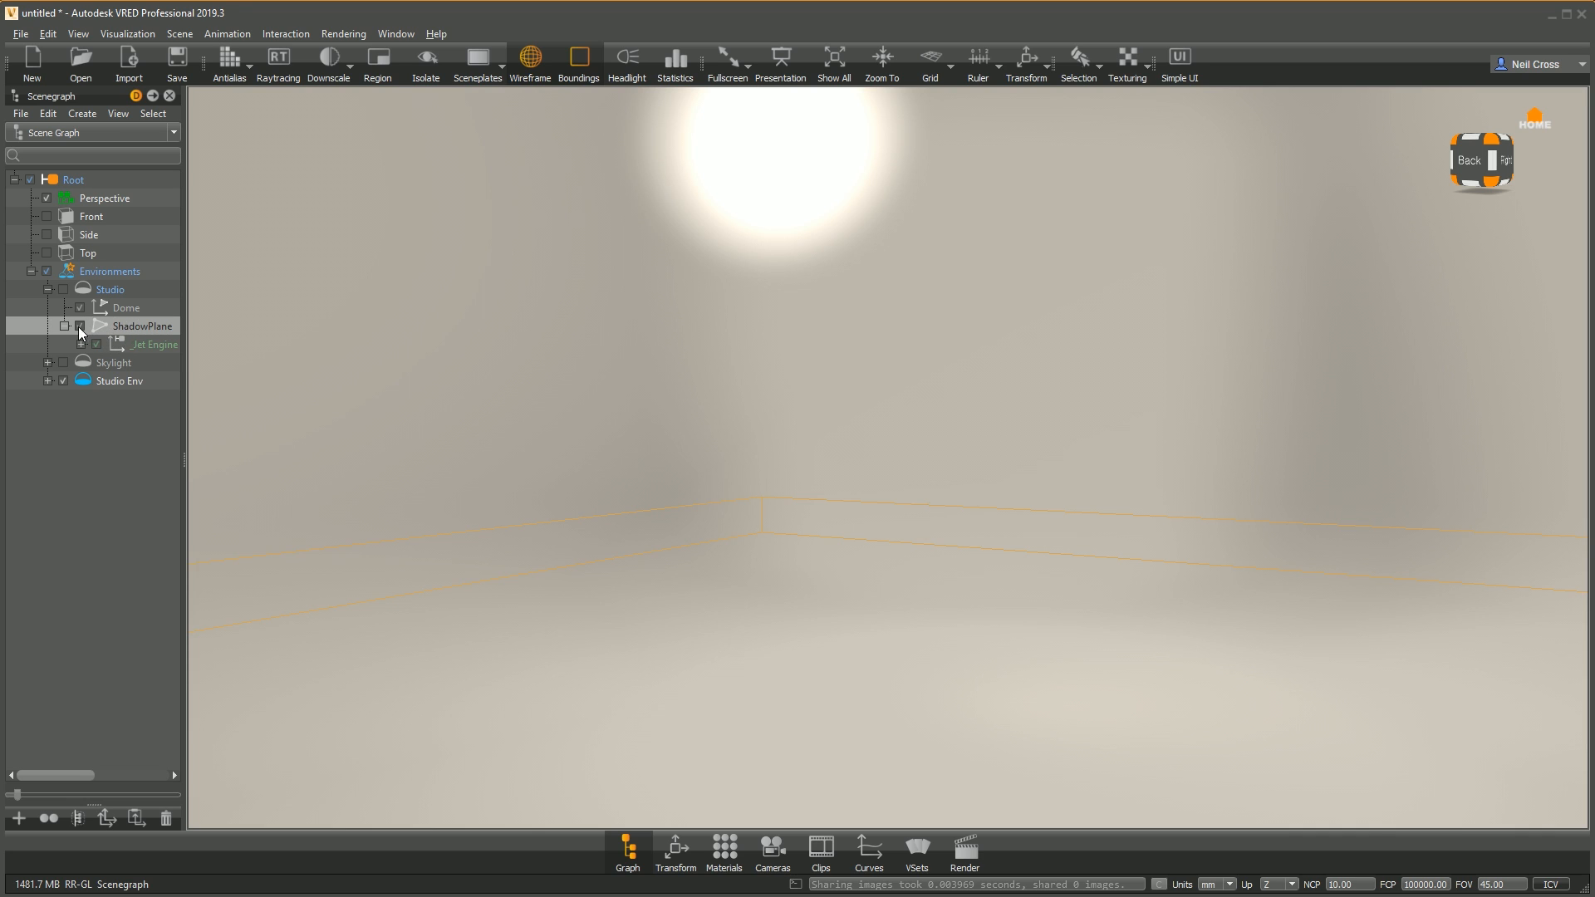
Step: Move the jet engine model out of the ShadowPlane node to the scene's Root and frame it in the view
left_click(138, 345)
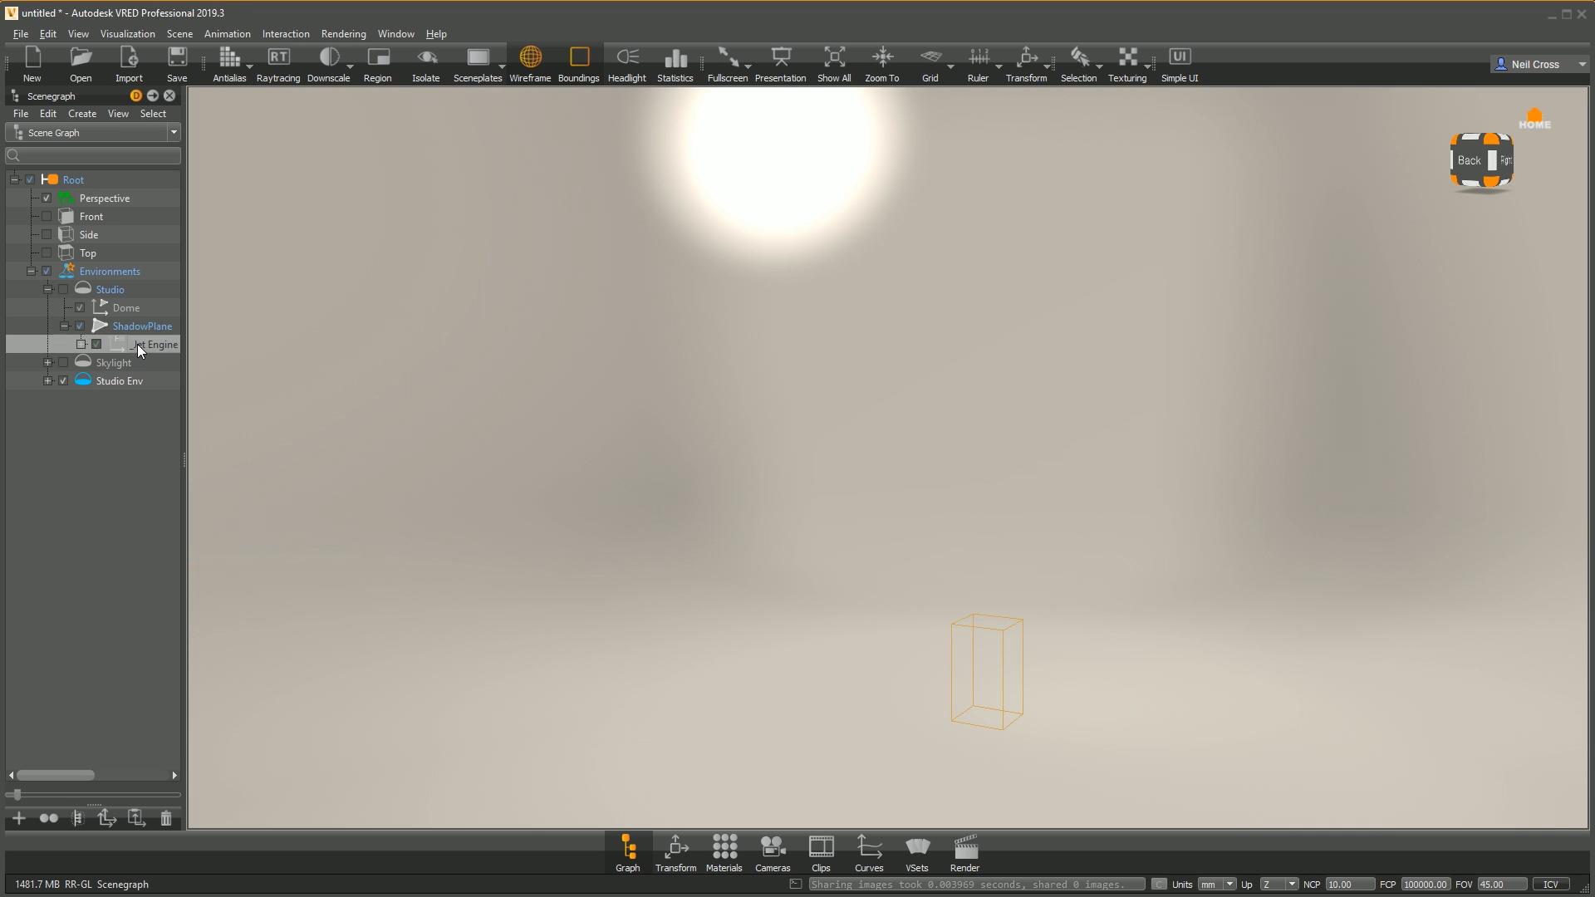
left_click_drag(151, 348, 73, 182)
middle_click_drag(997, 662, 948, 593)
right_click_drag(948, 593, 959, 646)
middle_click_drag(959, 647, 866, 460)
right_click_drag(866, 462, 733, 357)
mouse_move(732, 357)
middle_mouse_down()
mouse_move(834, 520)
mouse_move(699, 354)
mouse_move(782, 378)
mouse_move(754, 374)
middle_mouse_up()
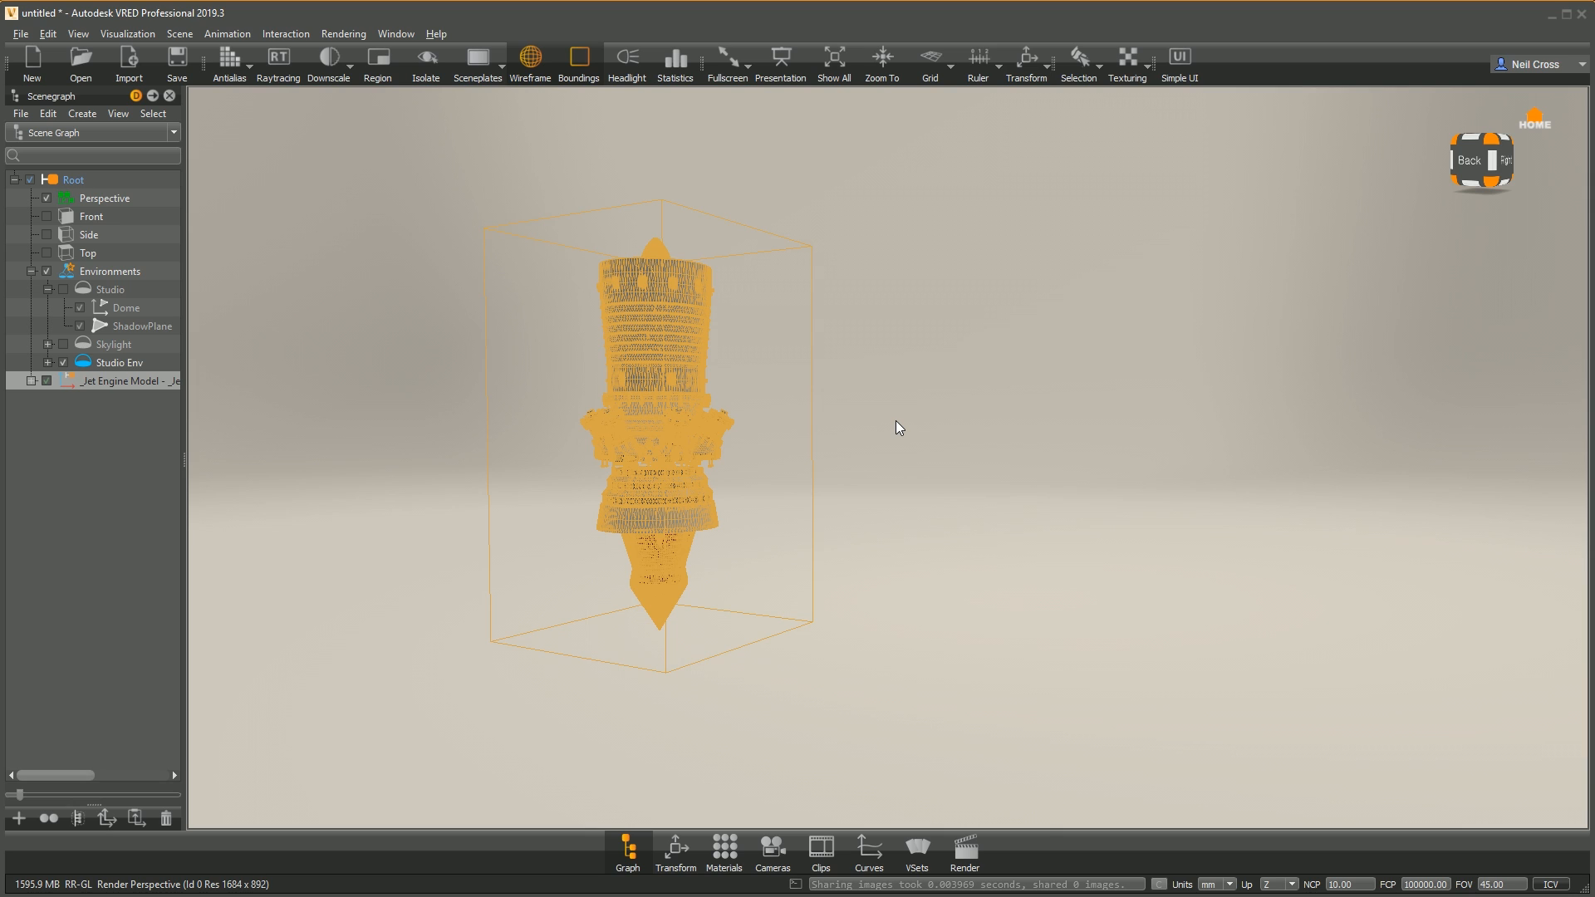
Step: Show the ruler in the scene and examine the jet engine's size against it from several angles
left_click(979, 69, "shift")
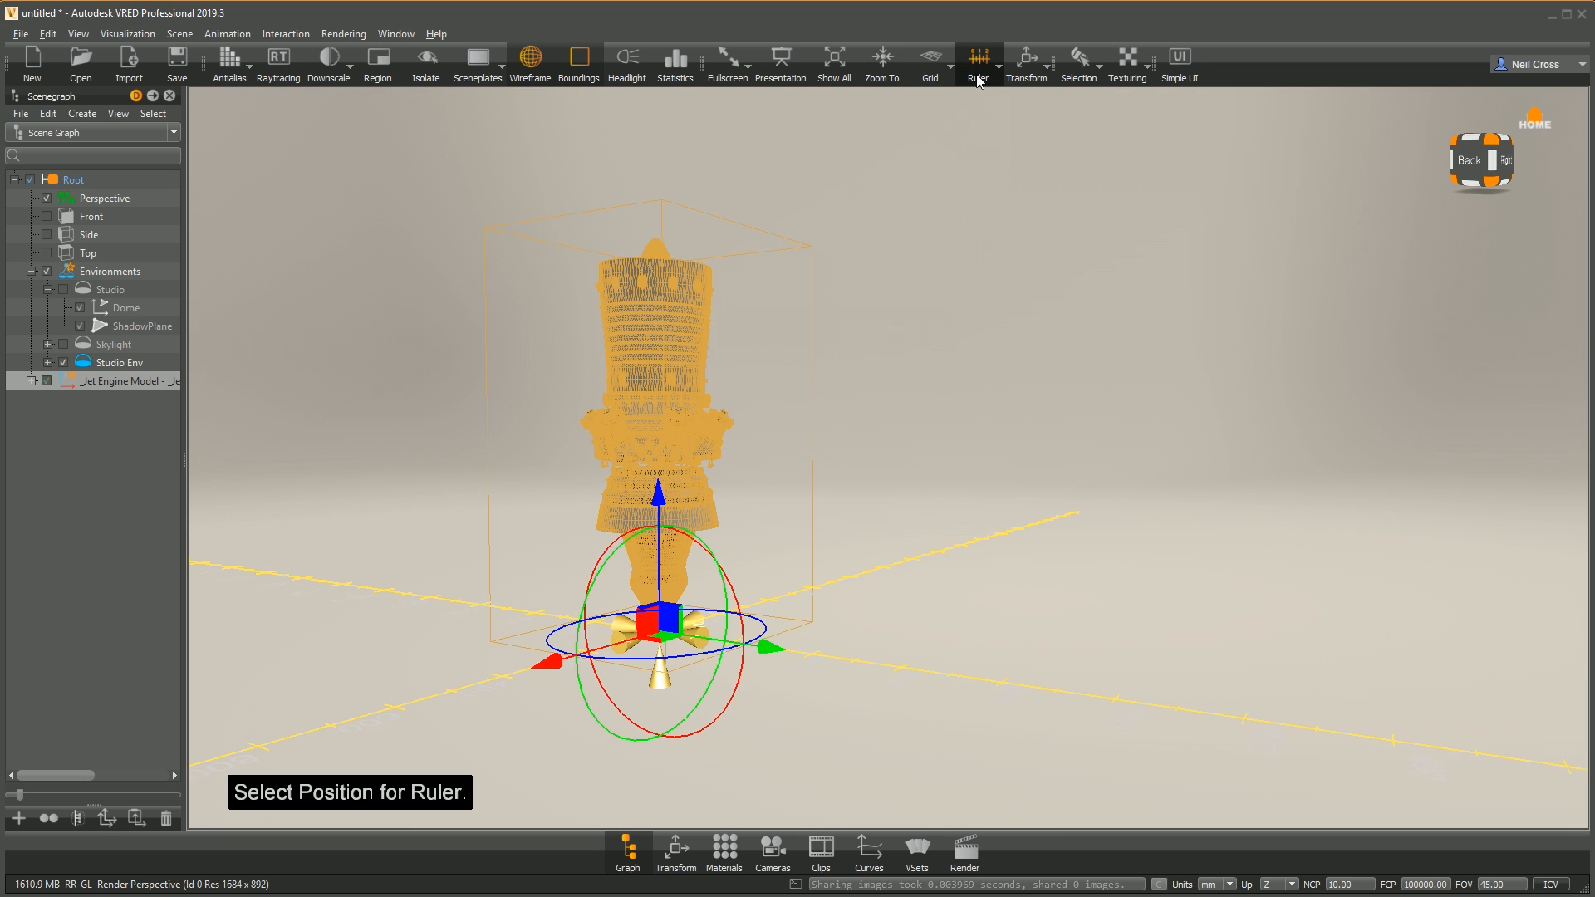
left_click_drag(961, 437, 712, 758)
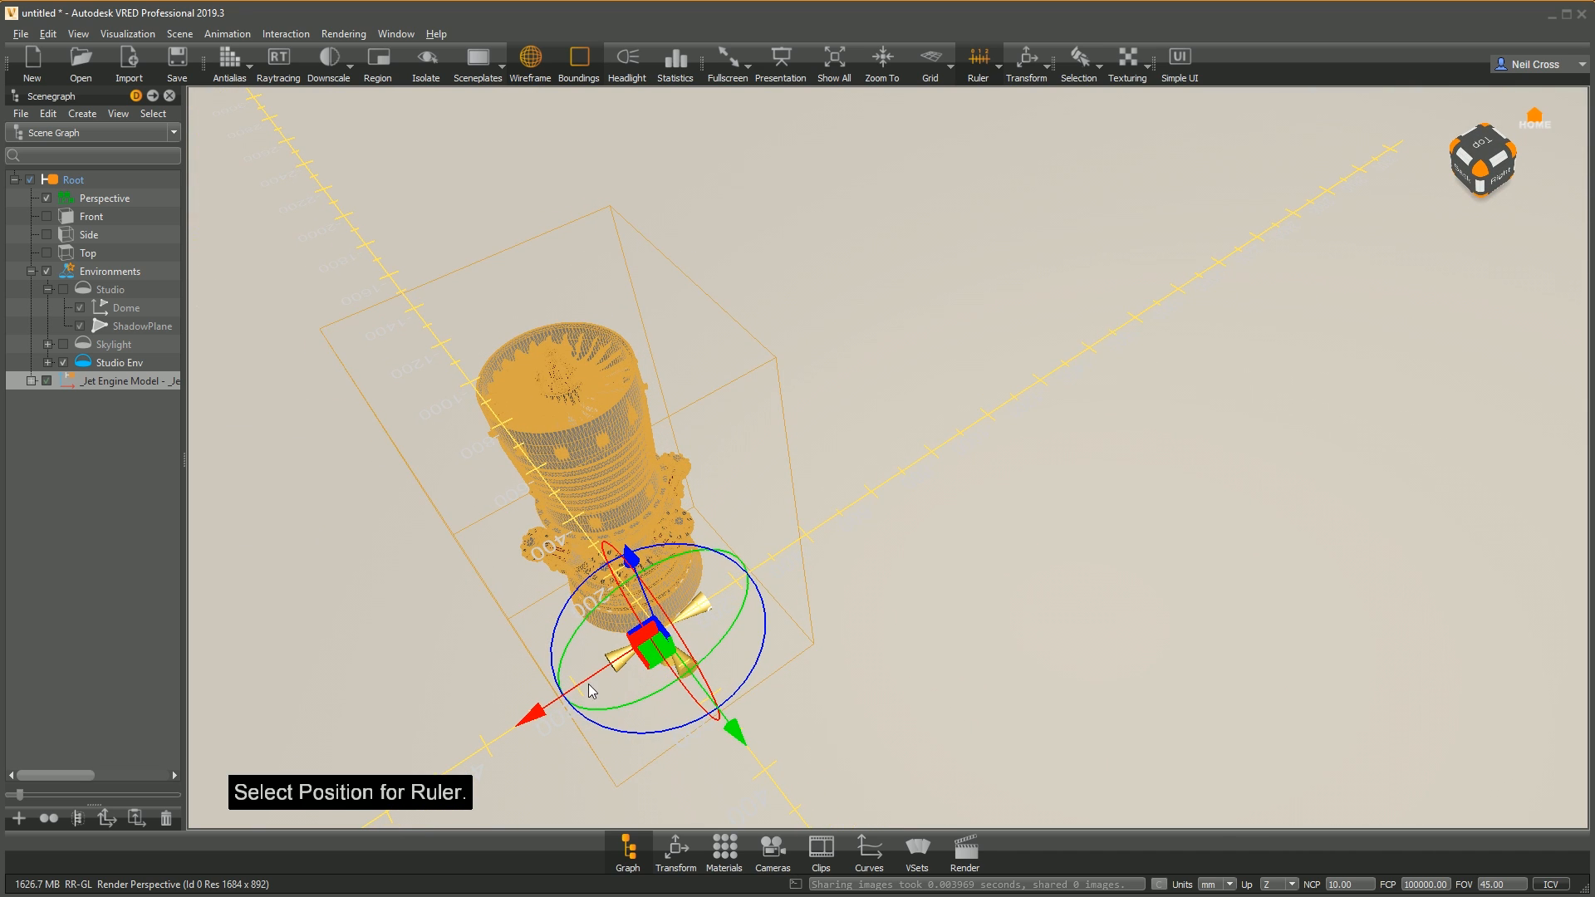
left_click_drag(756, 669, 1192, 594)
mouse_move(883, 698)
left_mouse_down()
mouse_move(1093, 715)
mouse_move(1030, 698)
mouse_move(974, 721)
mouse_move(885, 672)
left_mouse_up()
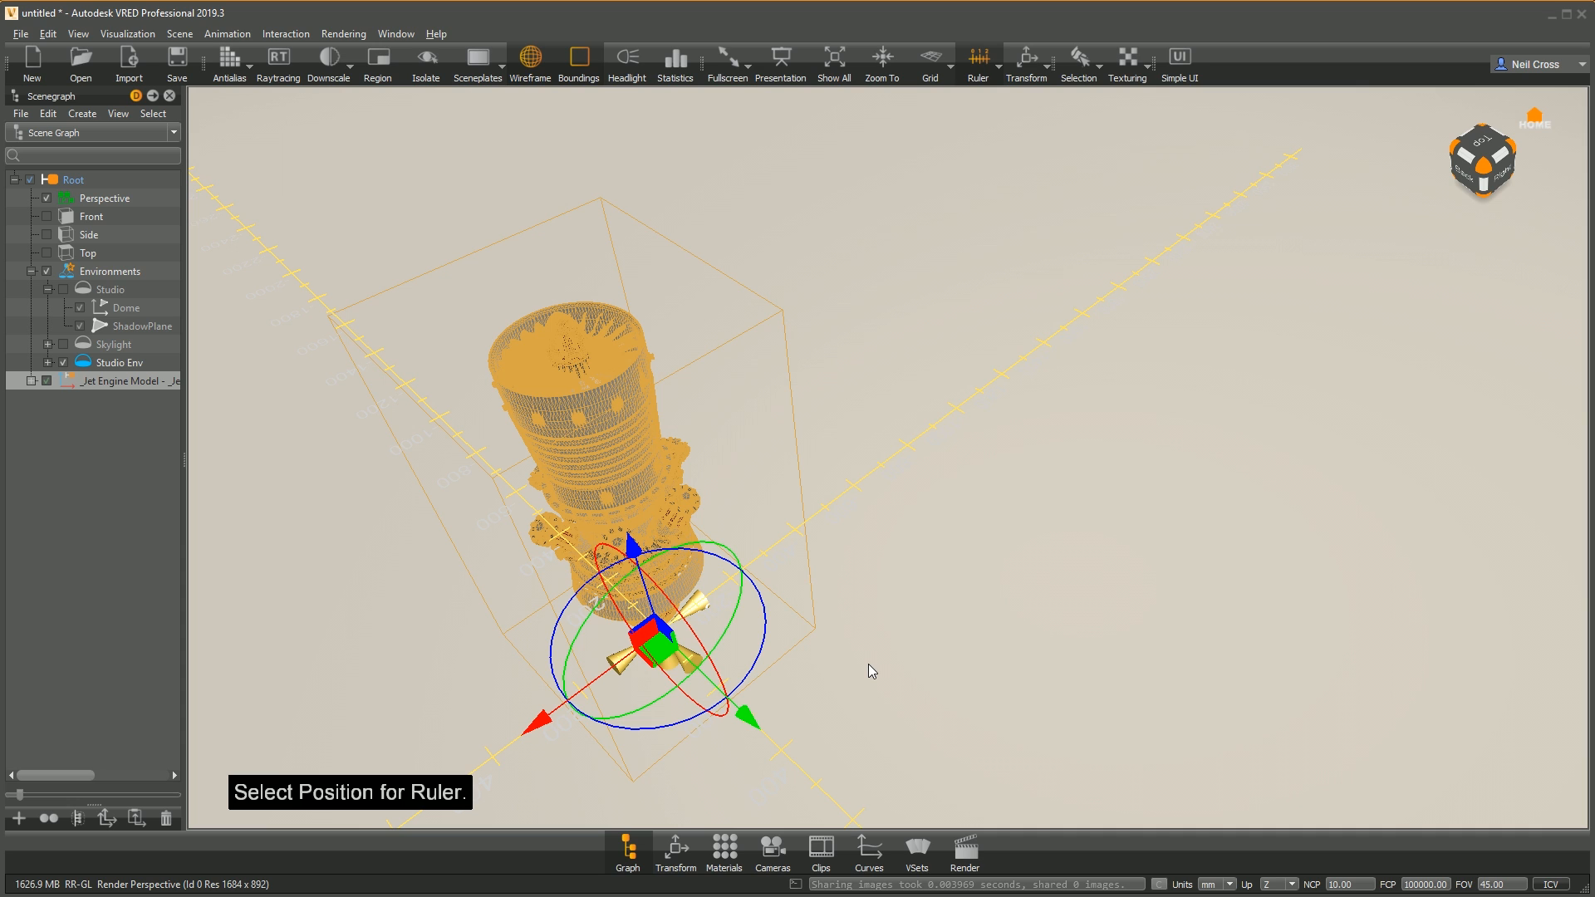
left_click_drag(812, 623, 658, 542)
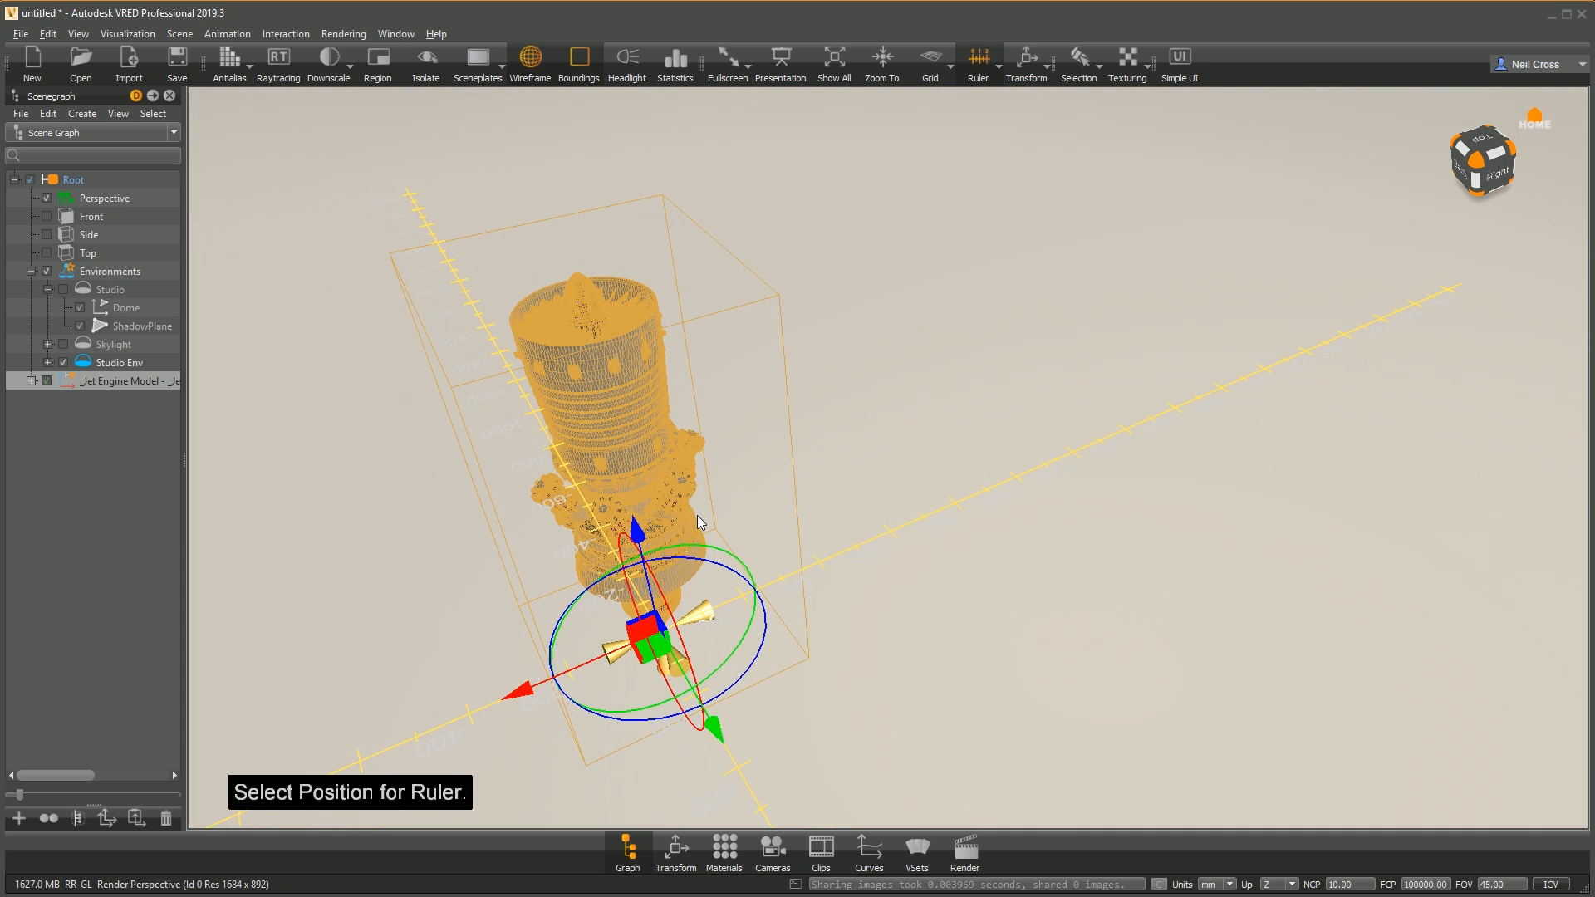
left_click_drag(953, 594, 907, 534)
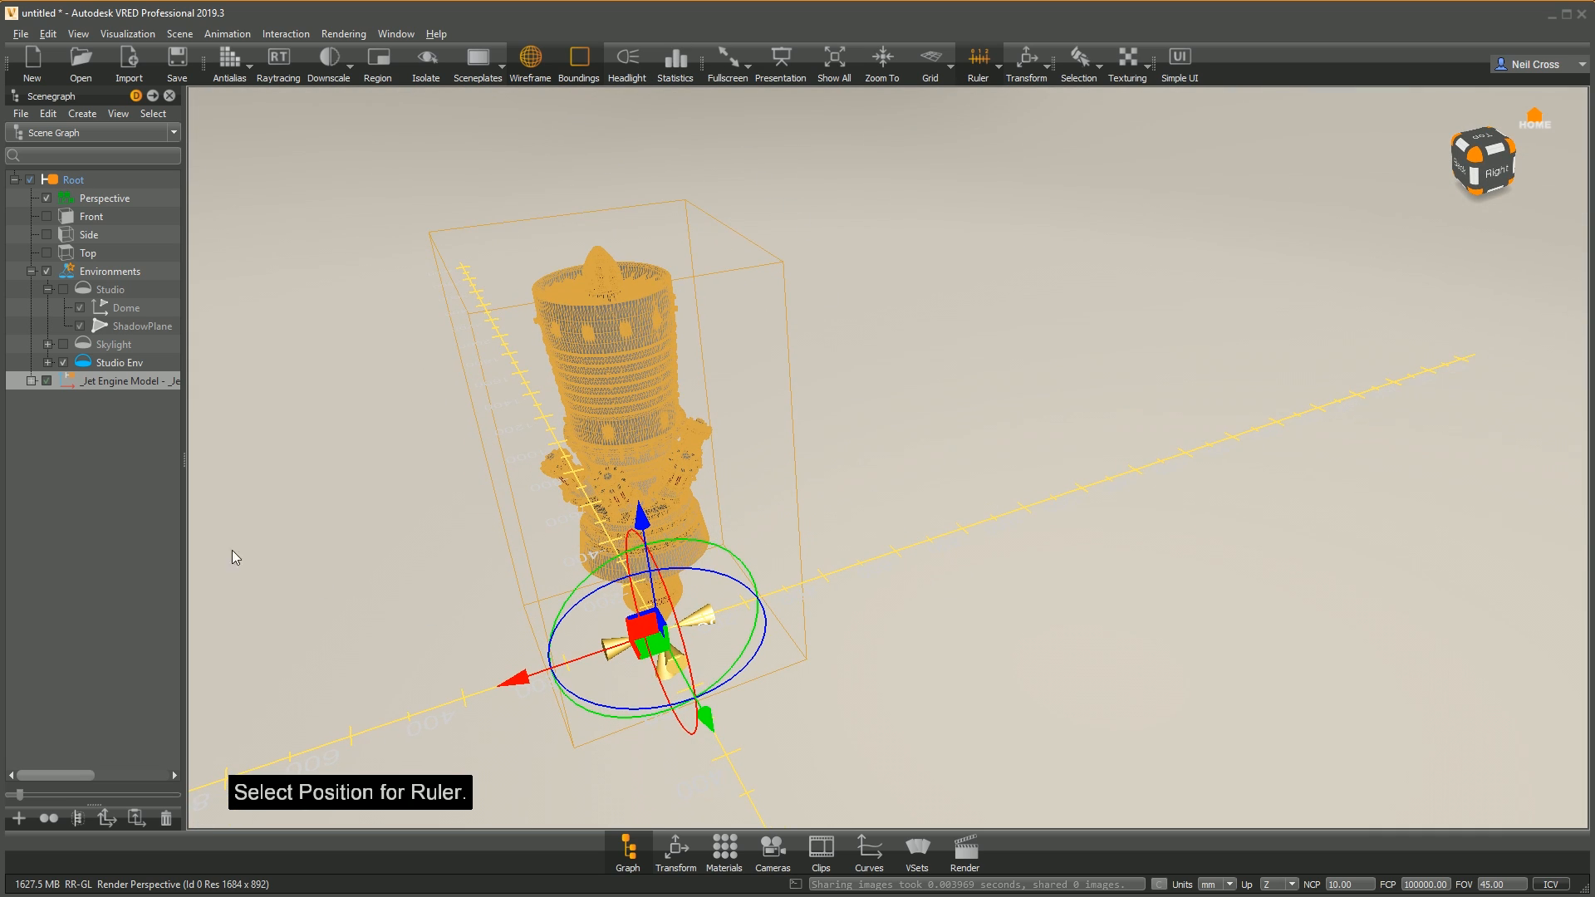
double_click(69, 383)
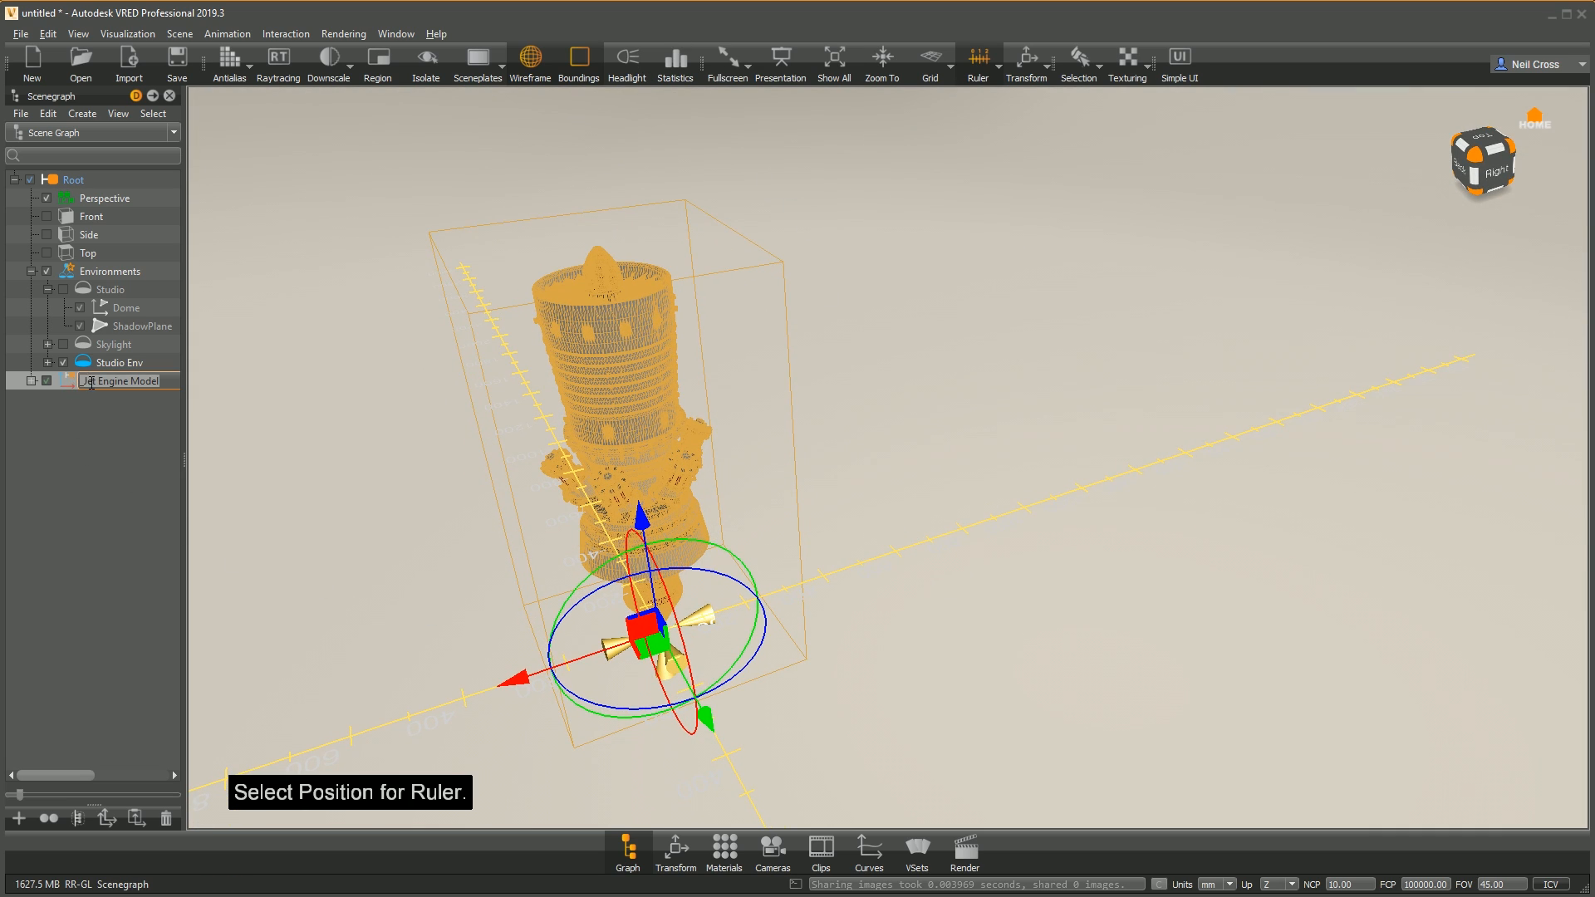
left_click(64, 382)
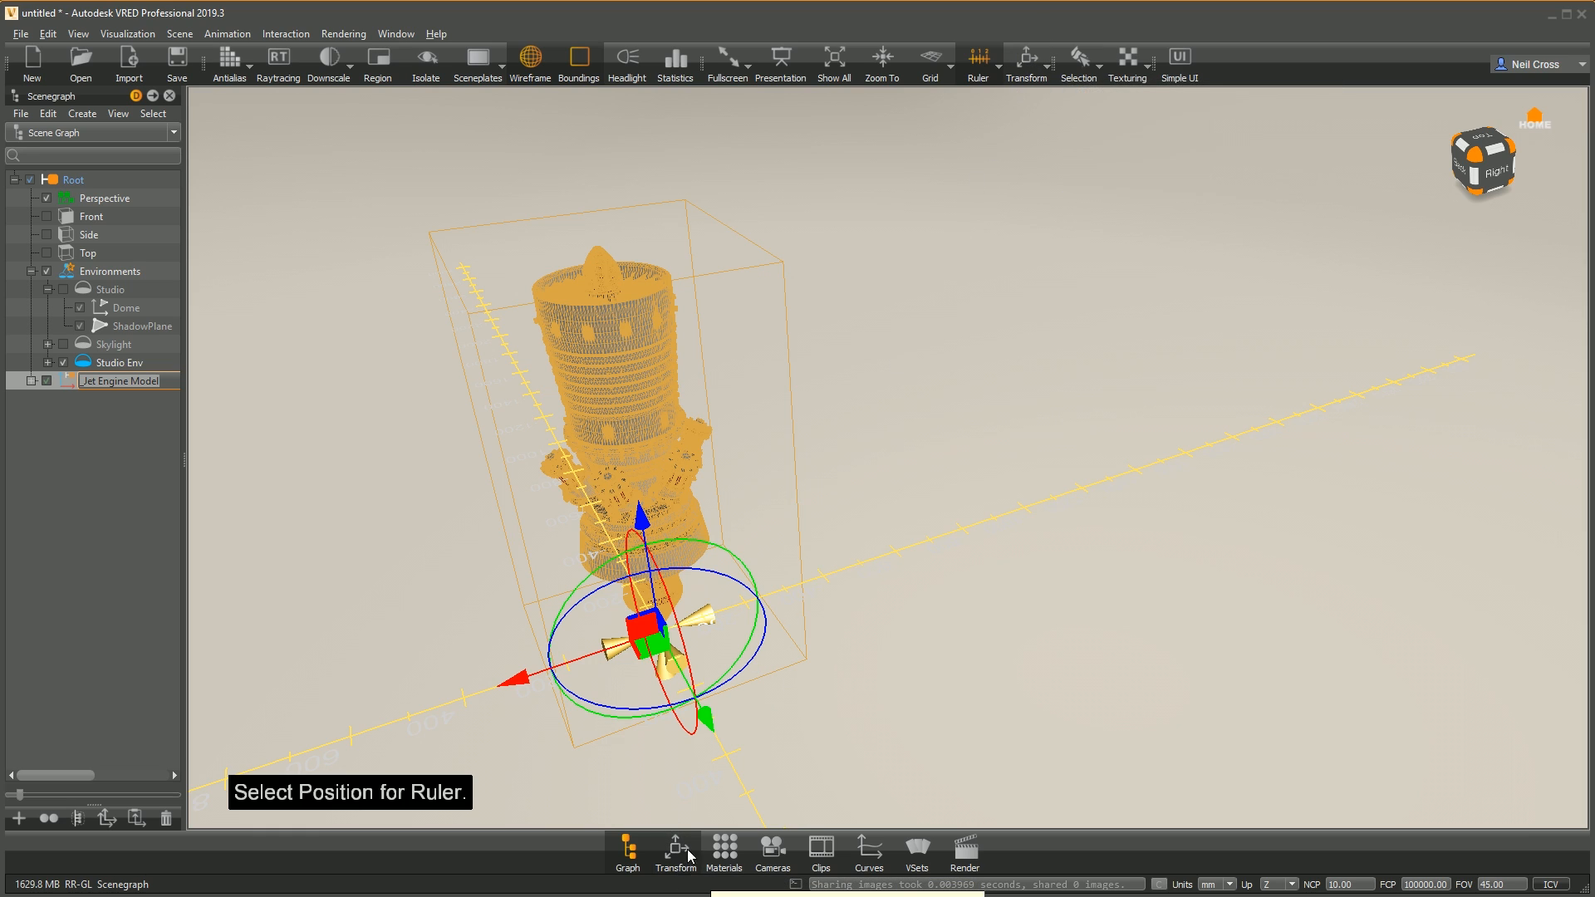
left_click(1029, 75)
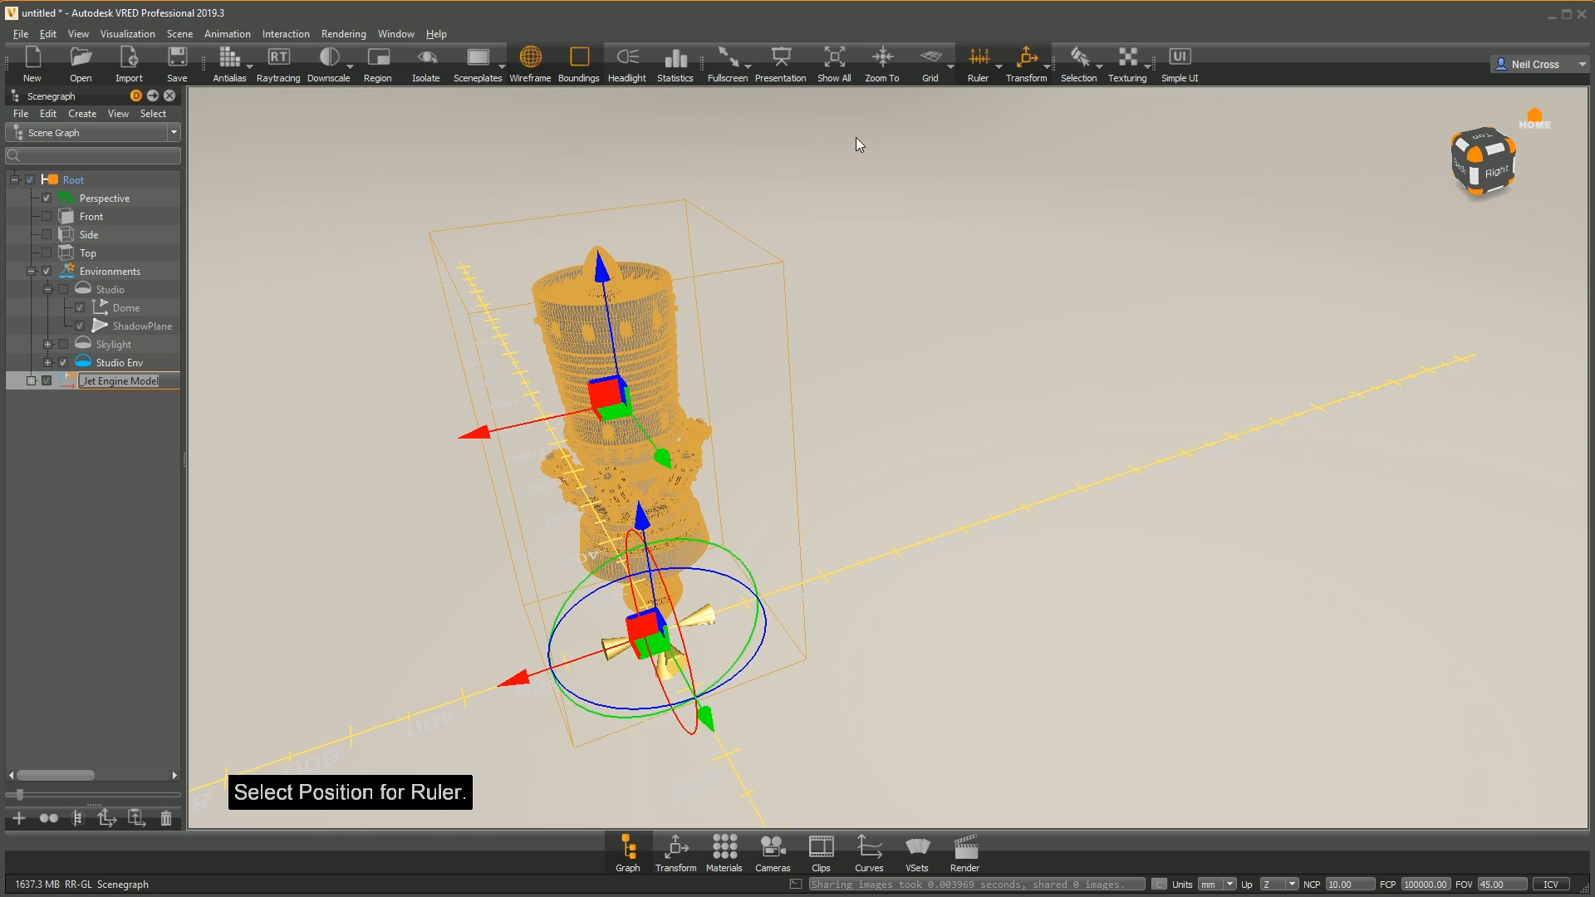
left_click(1027, 68)
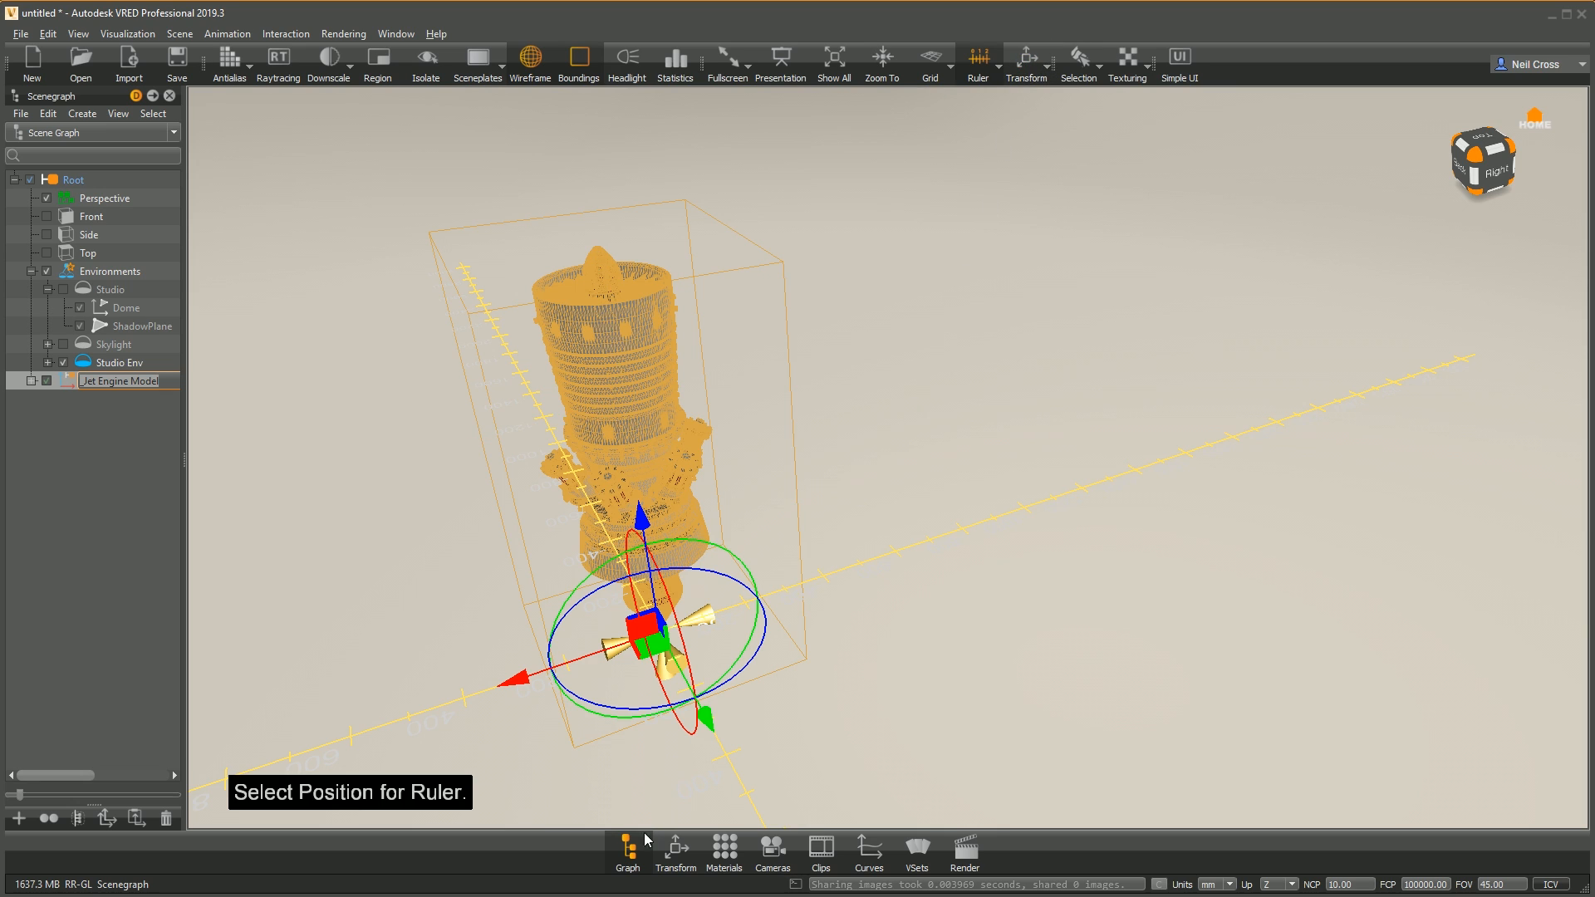
Step: Scale the jet engine model uniformly by a factor of 10
left_click(677, 854)
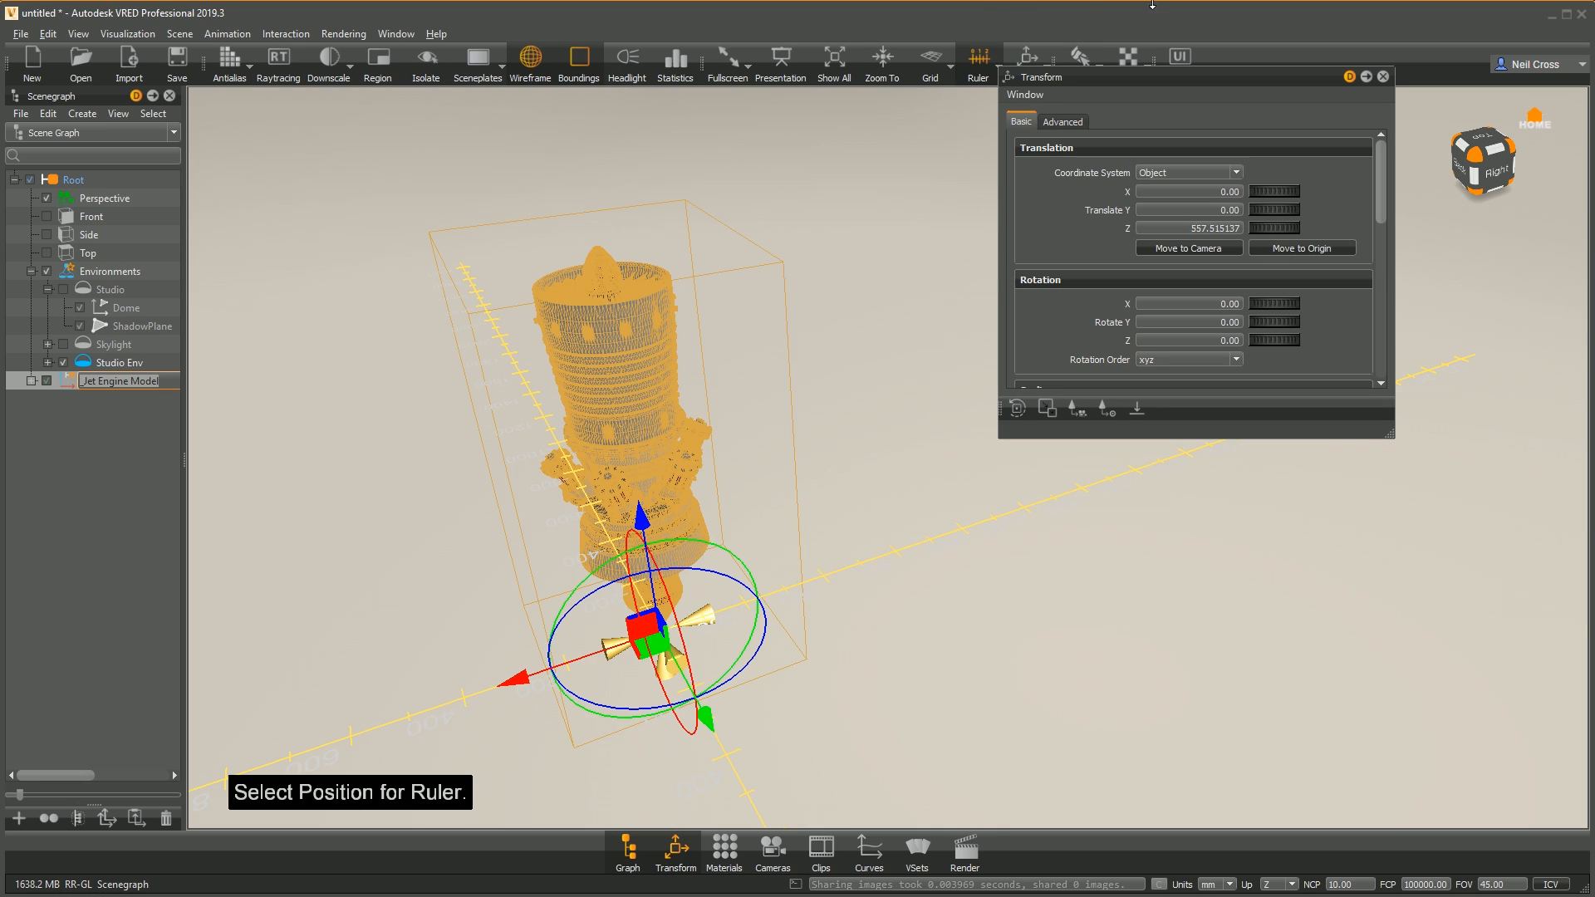
left_click_drag(1115, 92, 1108, 173)
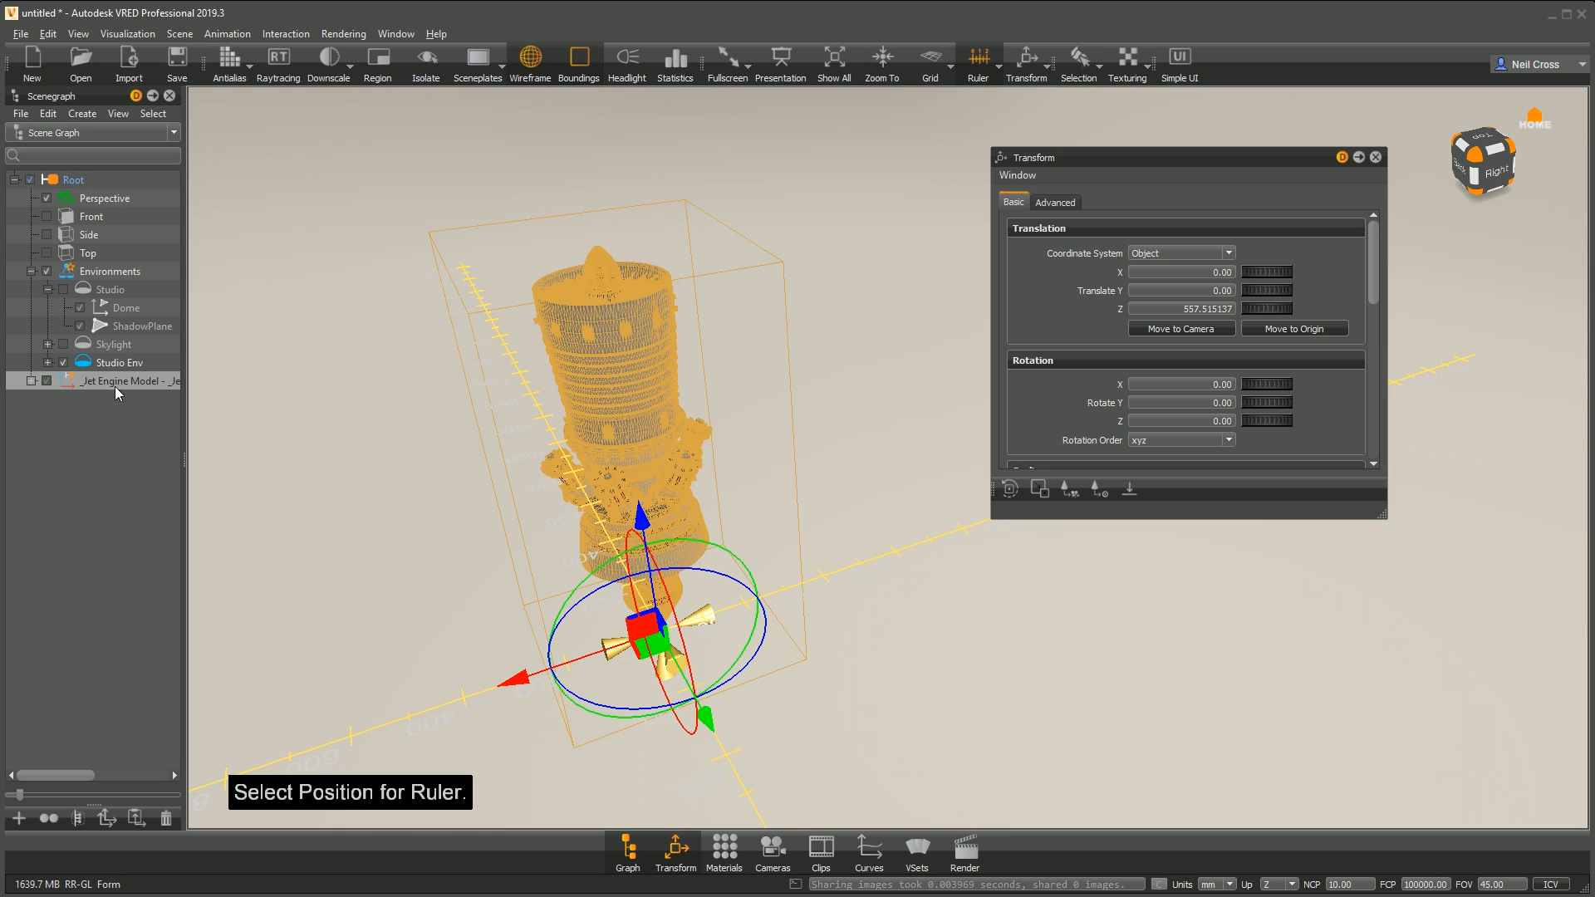
left_click_drag(1373, 268, 1385, 329)
left_click(1216, 311)
double_click(1216, 311)
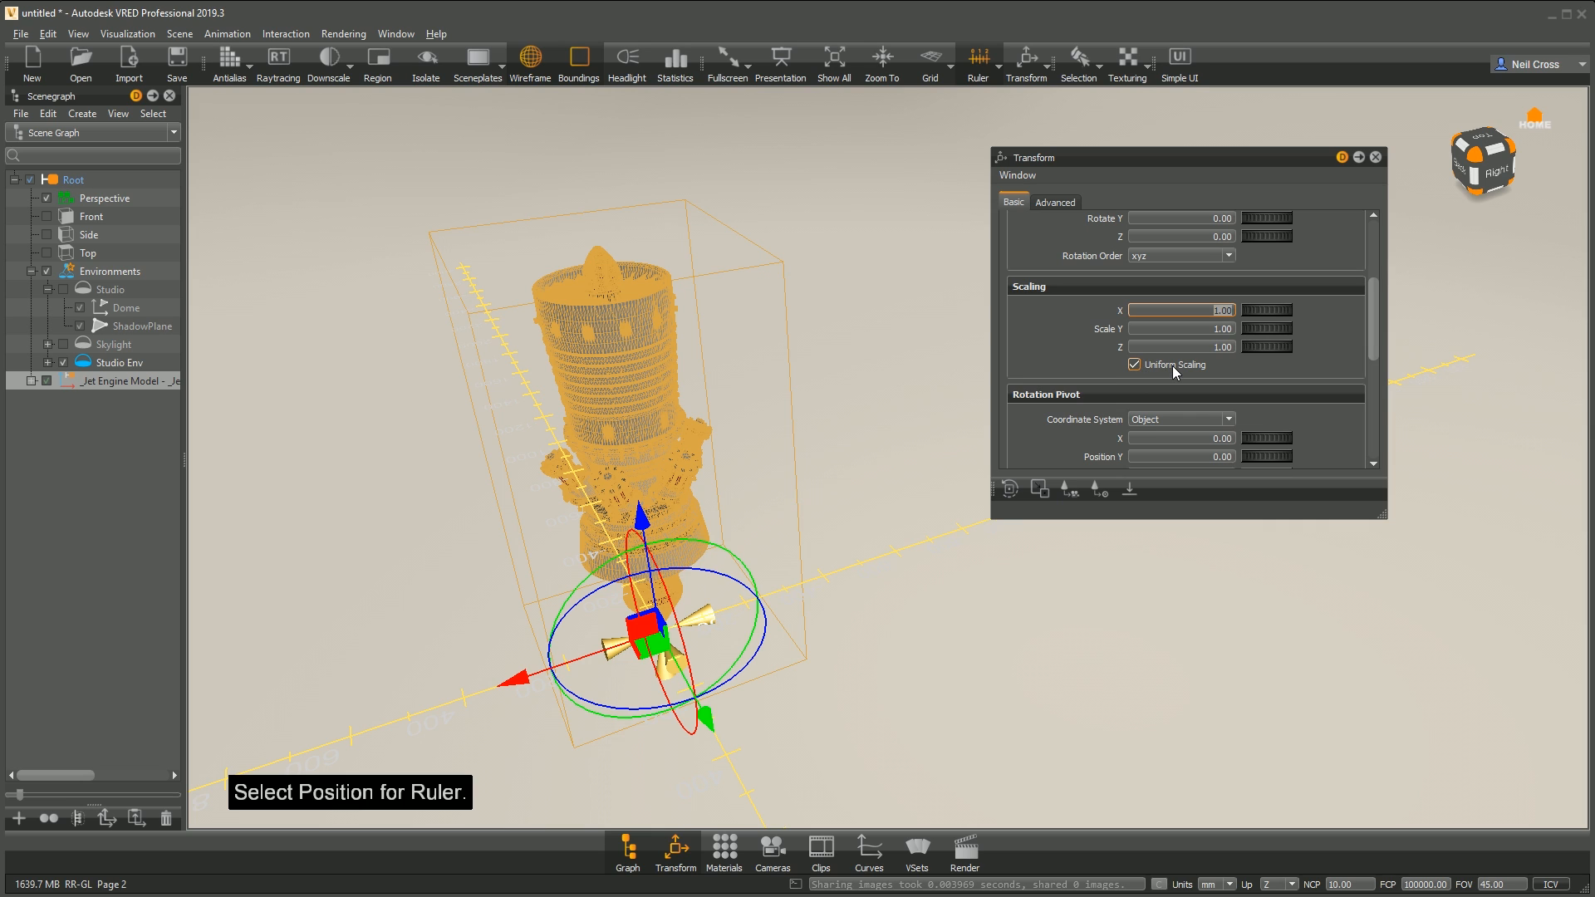
type("1")
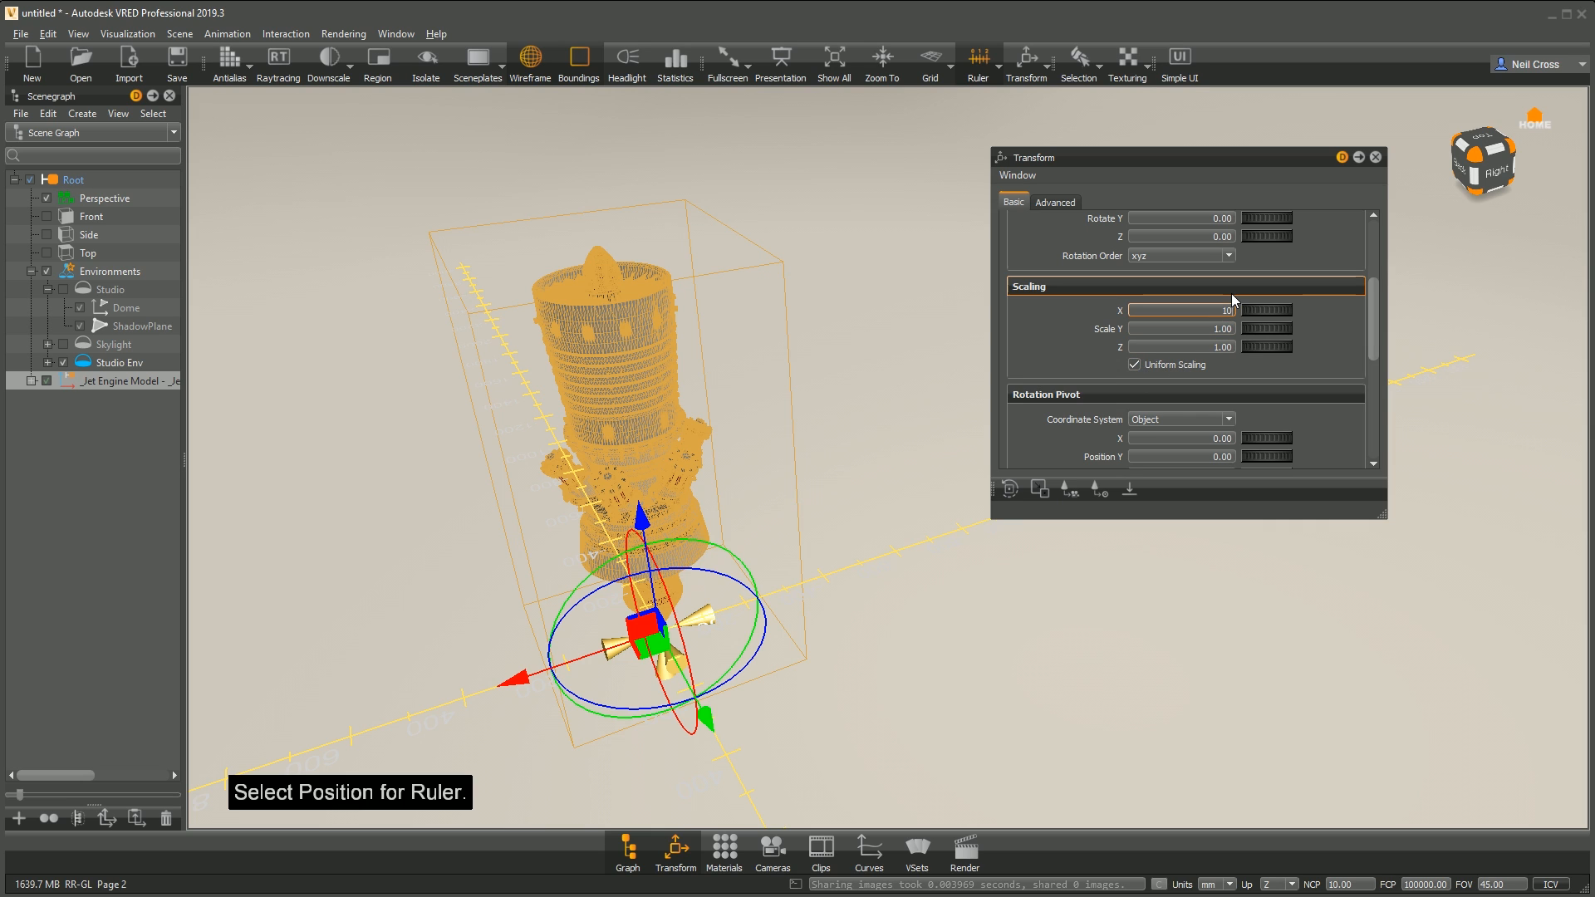
type("0")
key("Return")
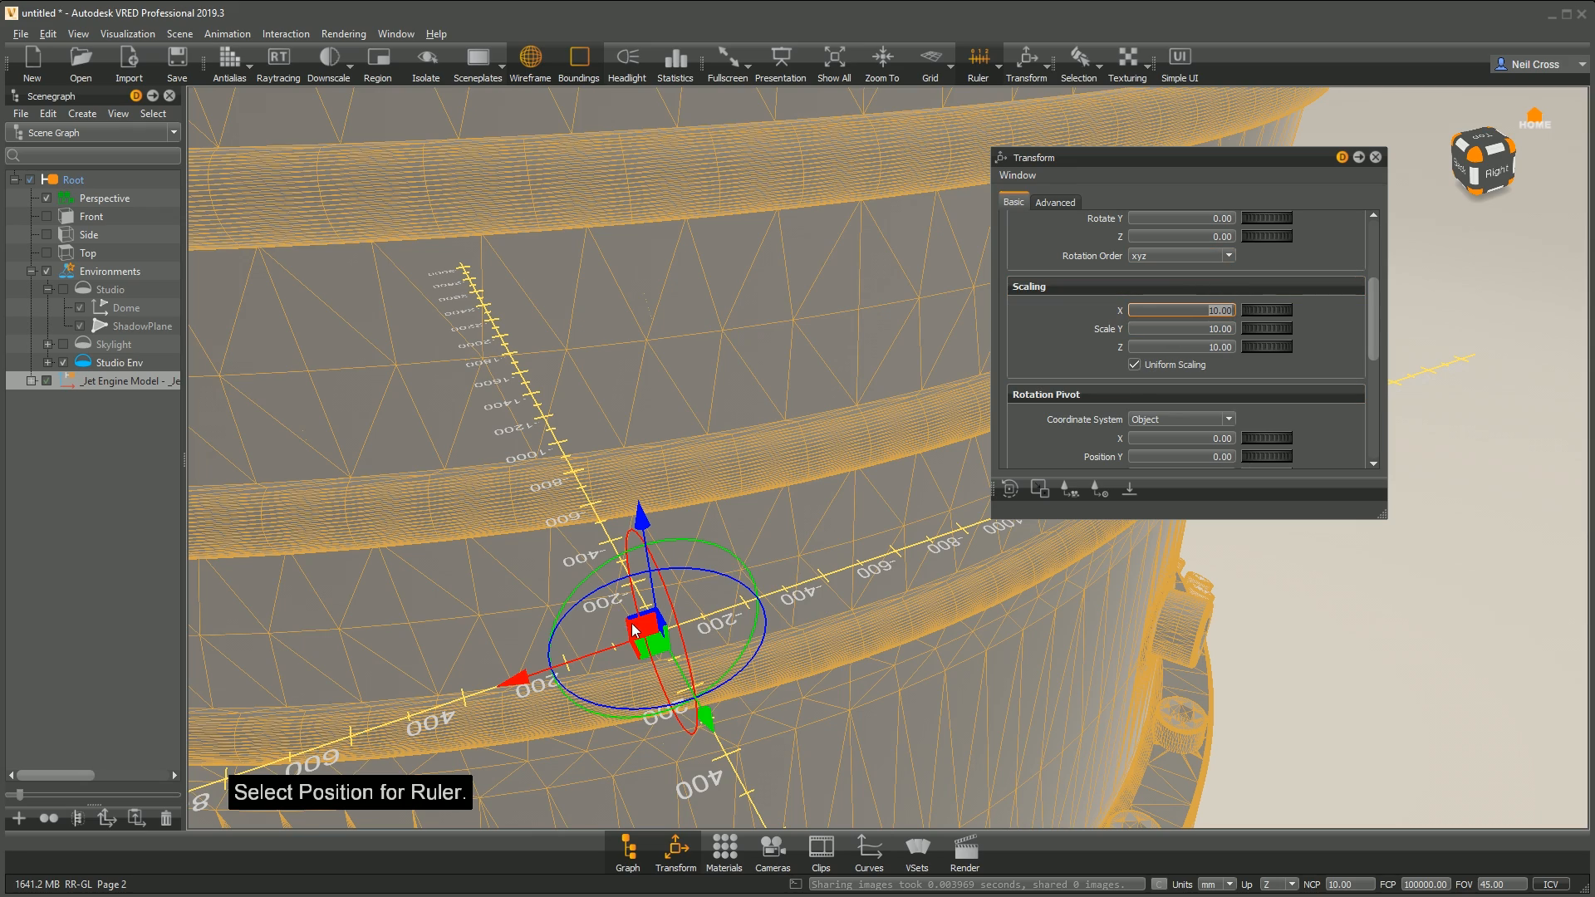
Step: Hide the ruler and put the scaled jet engine on the ground inside the dome
scroll(645, 628, "down", 14)
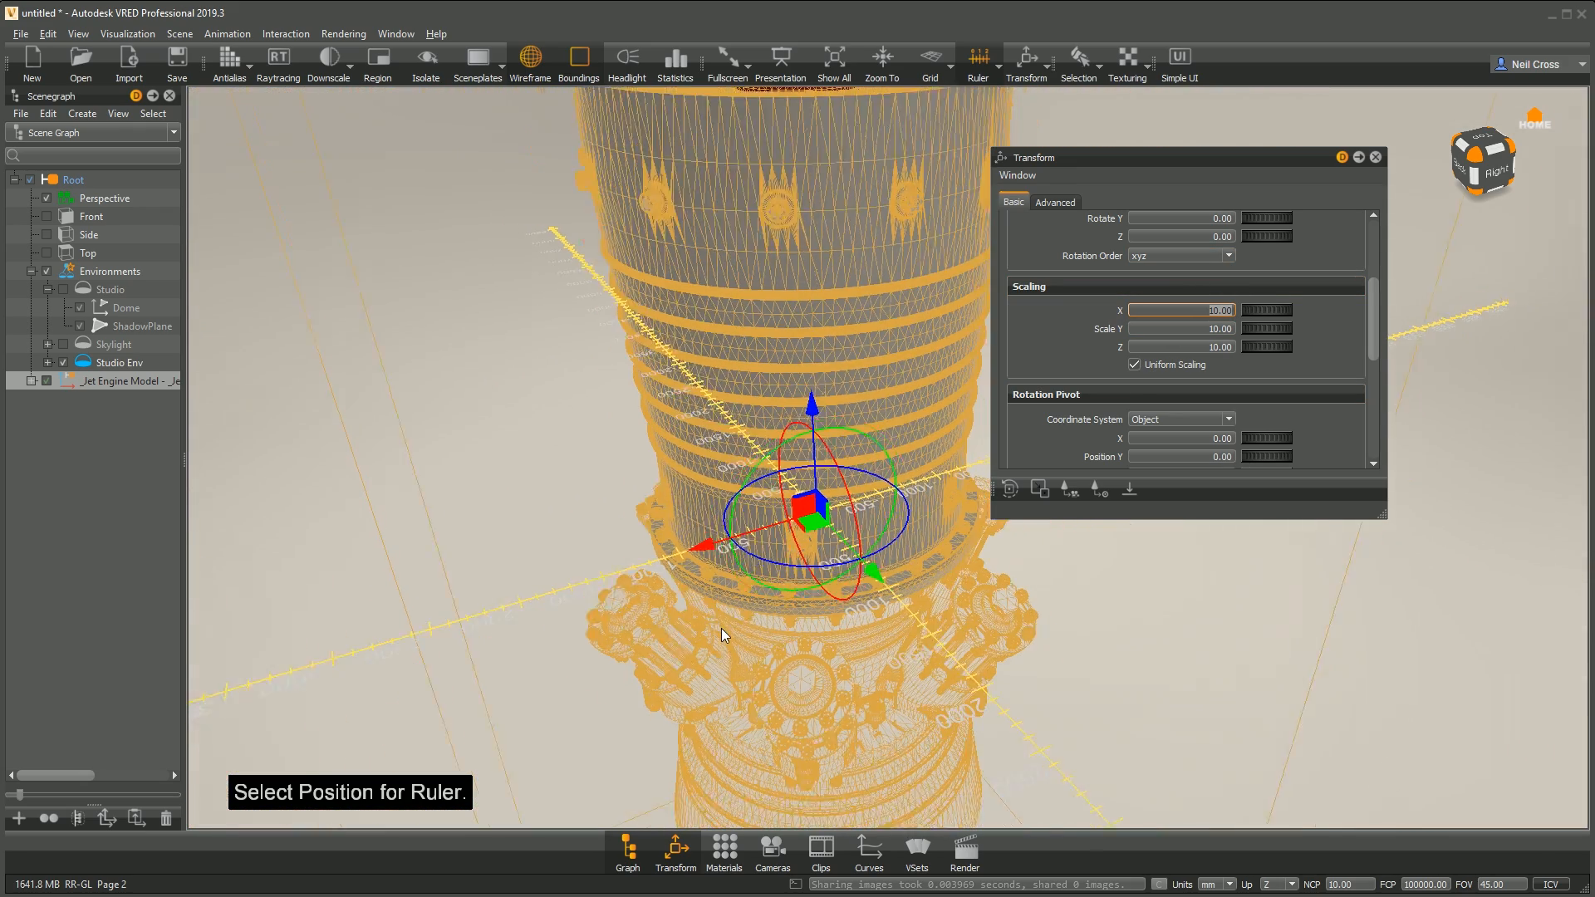
scroll(762, 640, "down", 10)
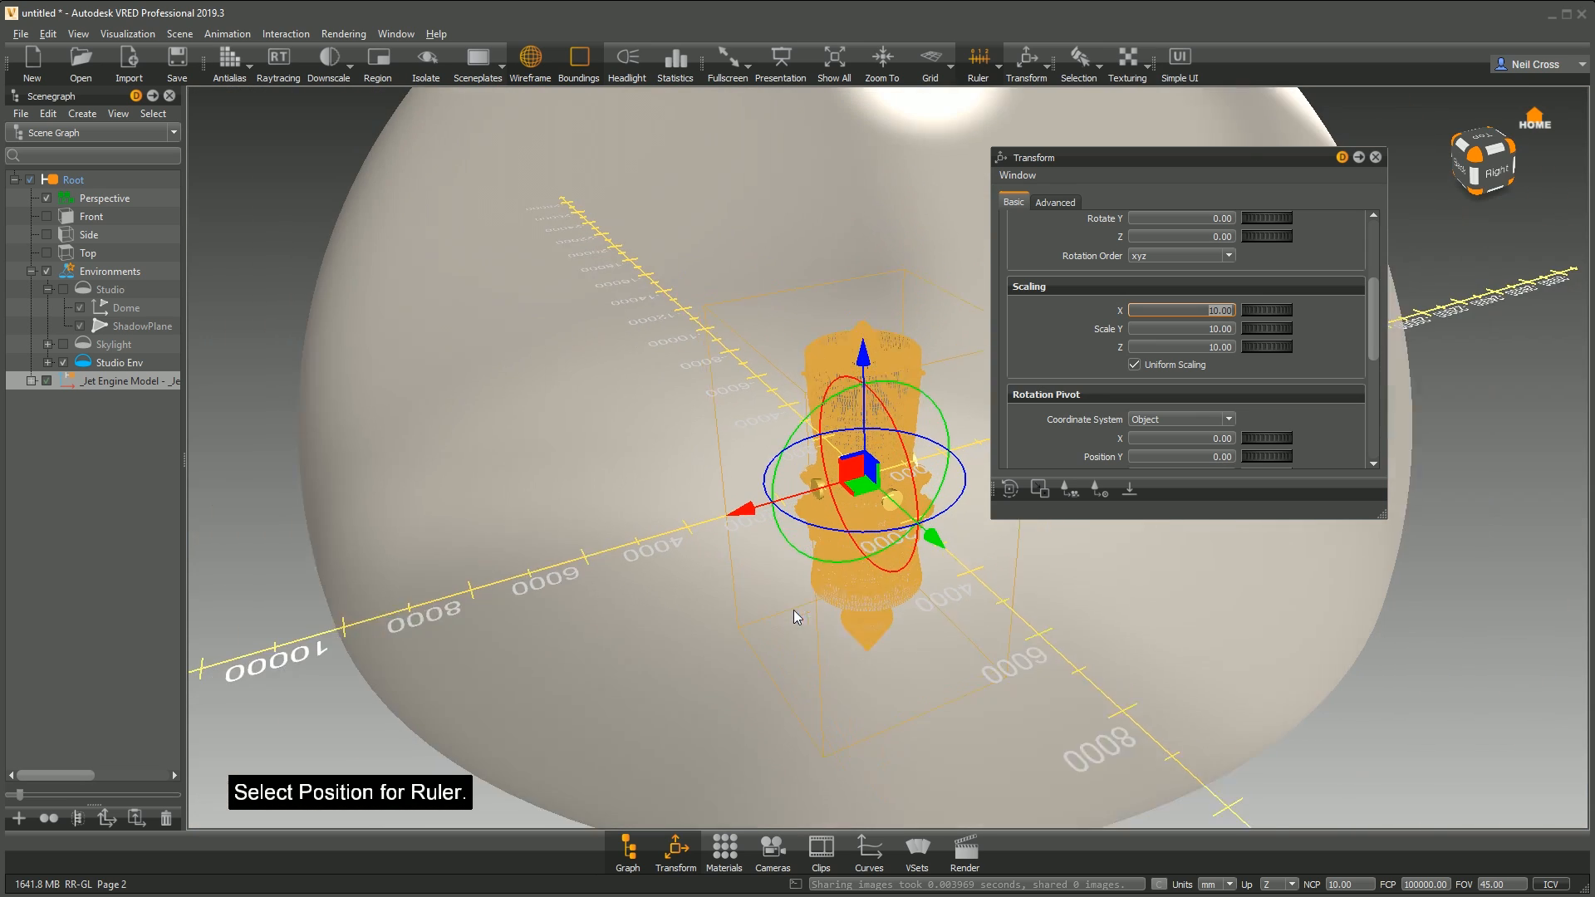
scroll(797, 613, "down", 4)
middle_click_drag(807, 613, 703, 676)
left_click_drag(778, 646, 718, 496)
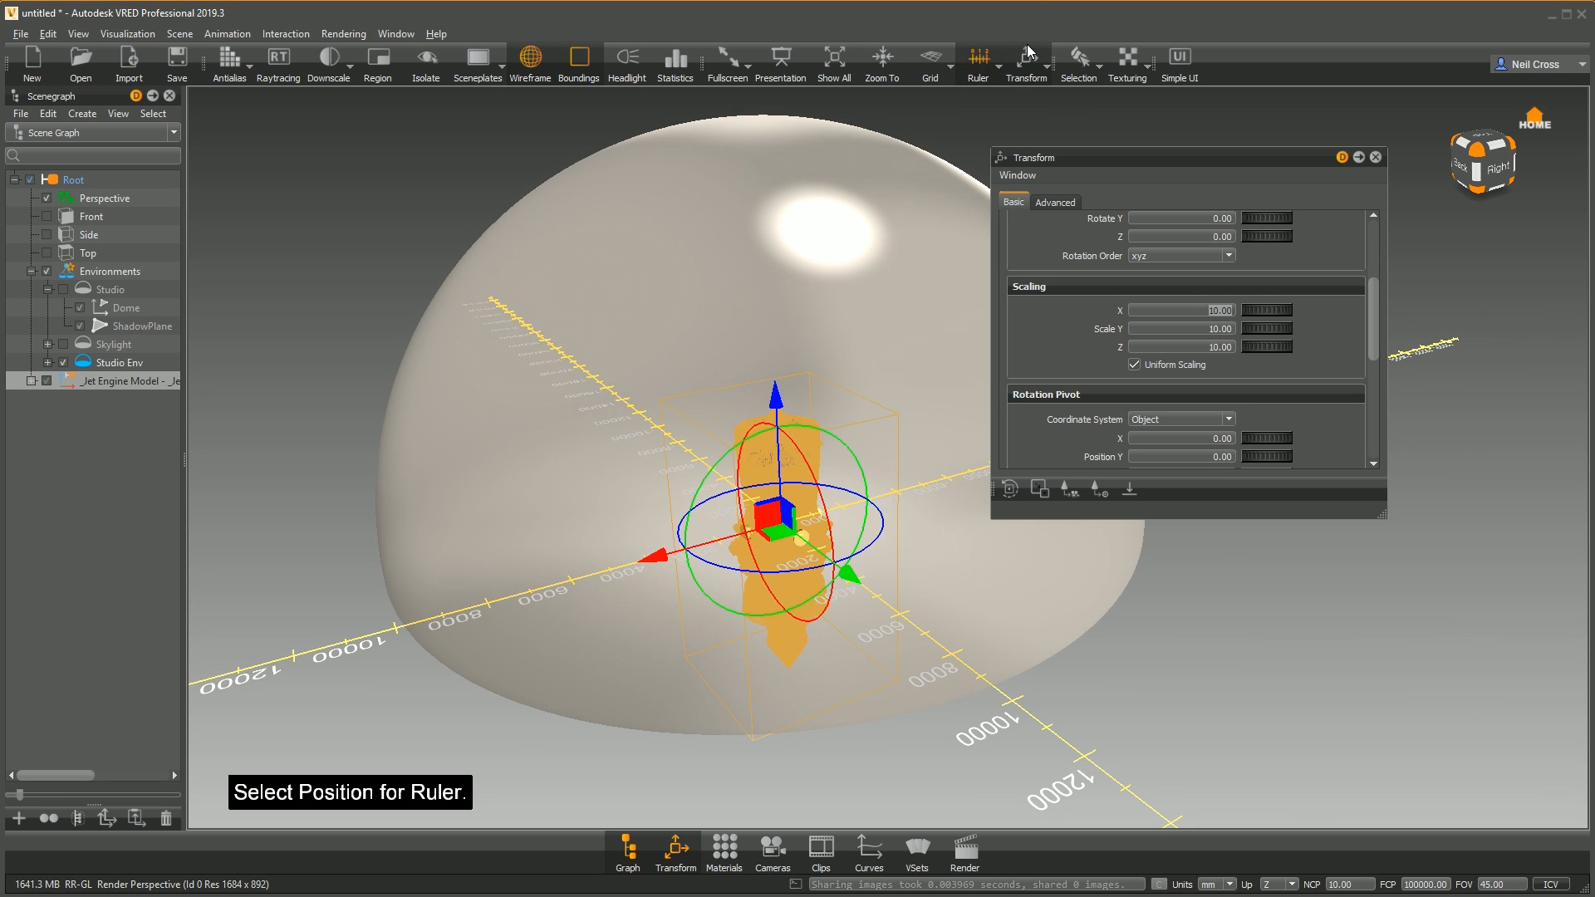
left_click(981, 62)
left_click_drag(754, 542, 889, 469)
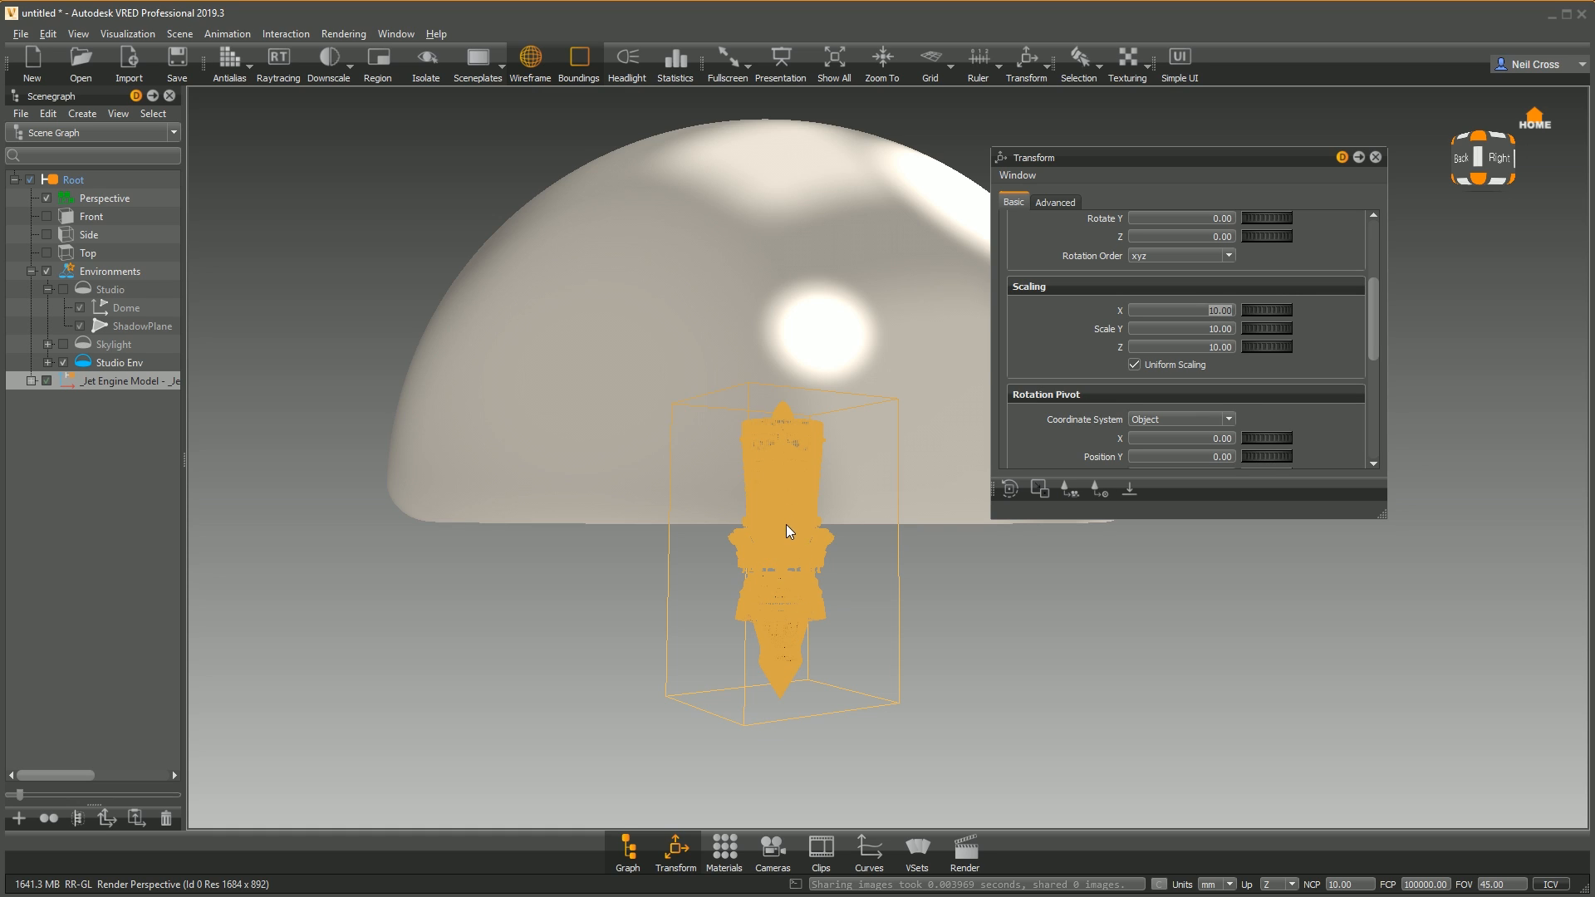
left_click(1129, 496)
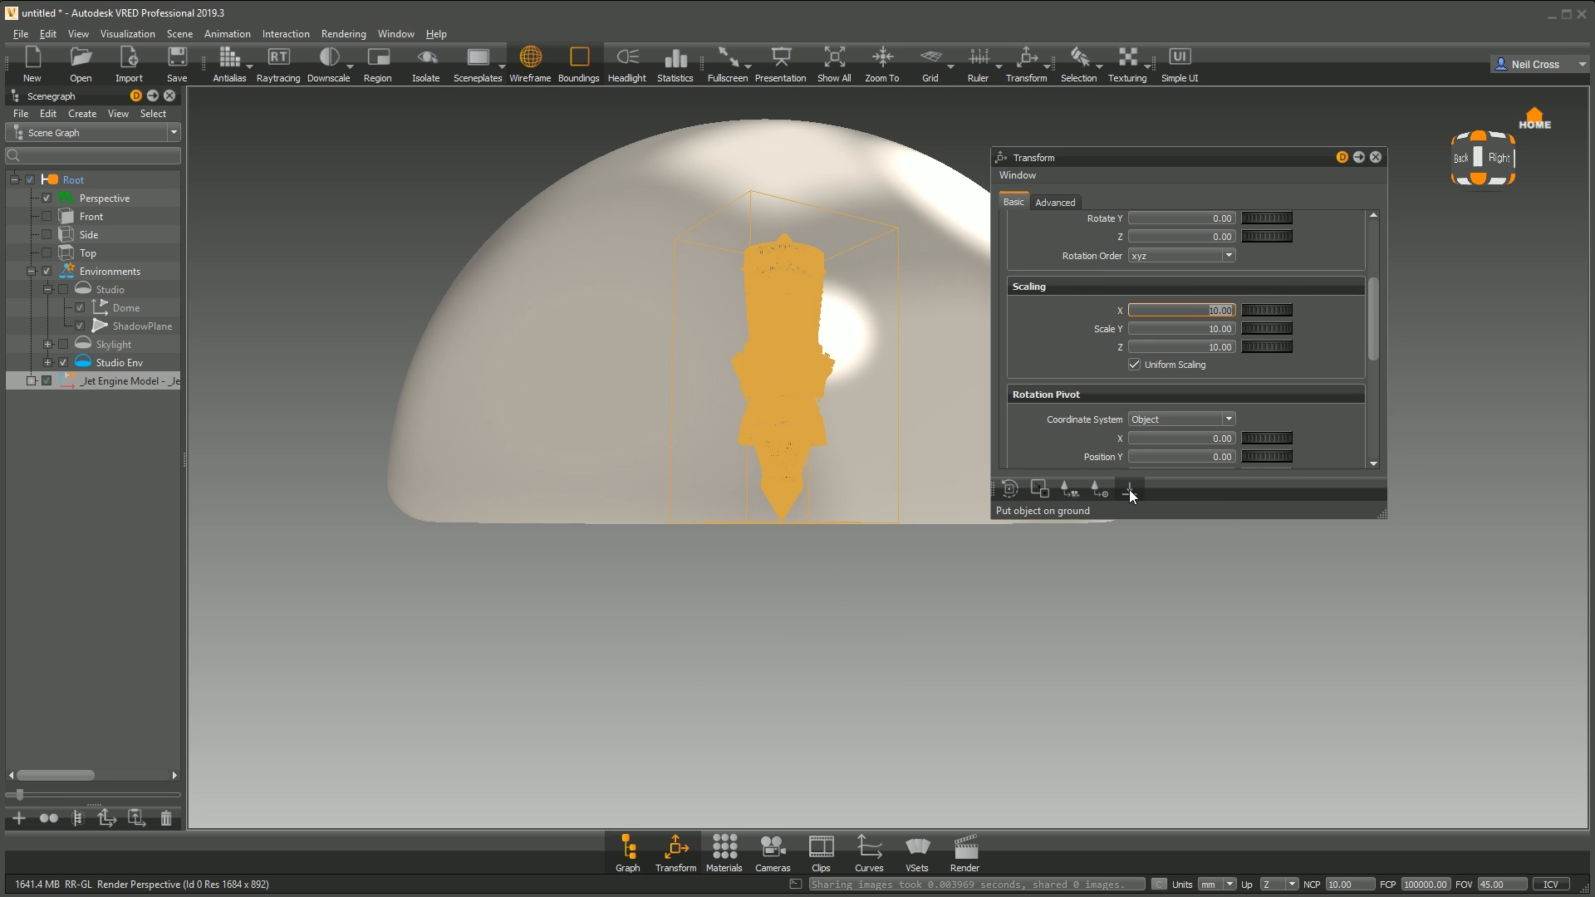
left_click_drag(831, 502, 695, 522)
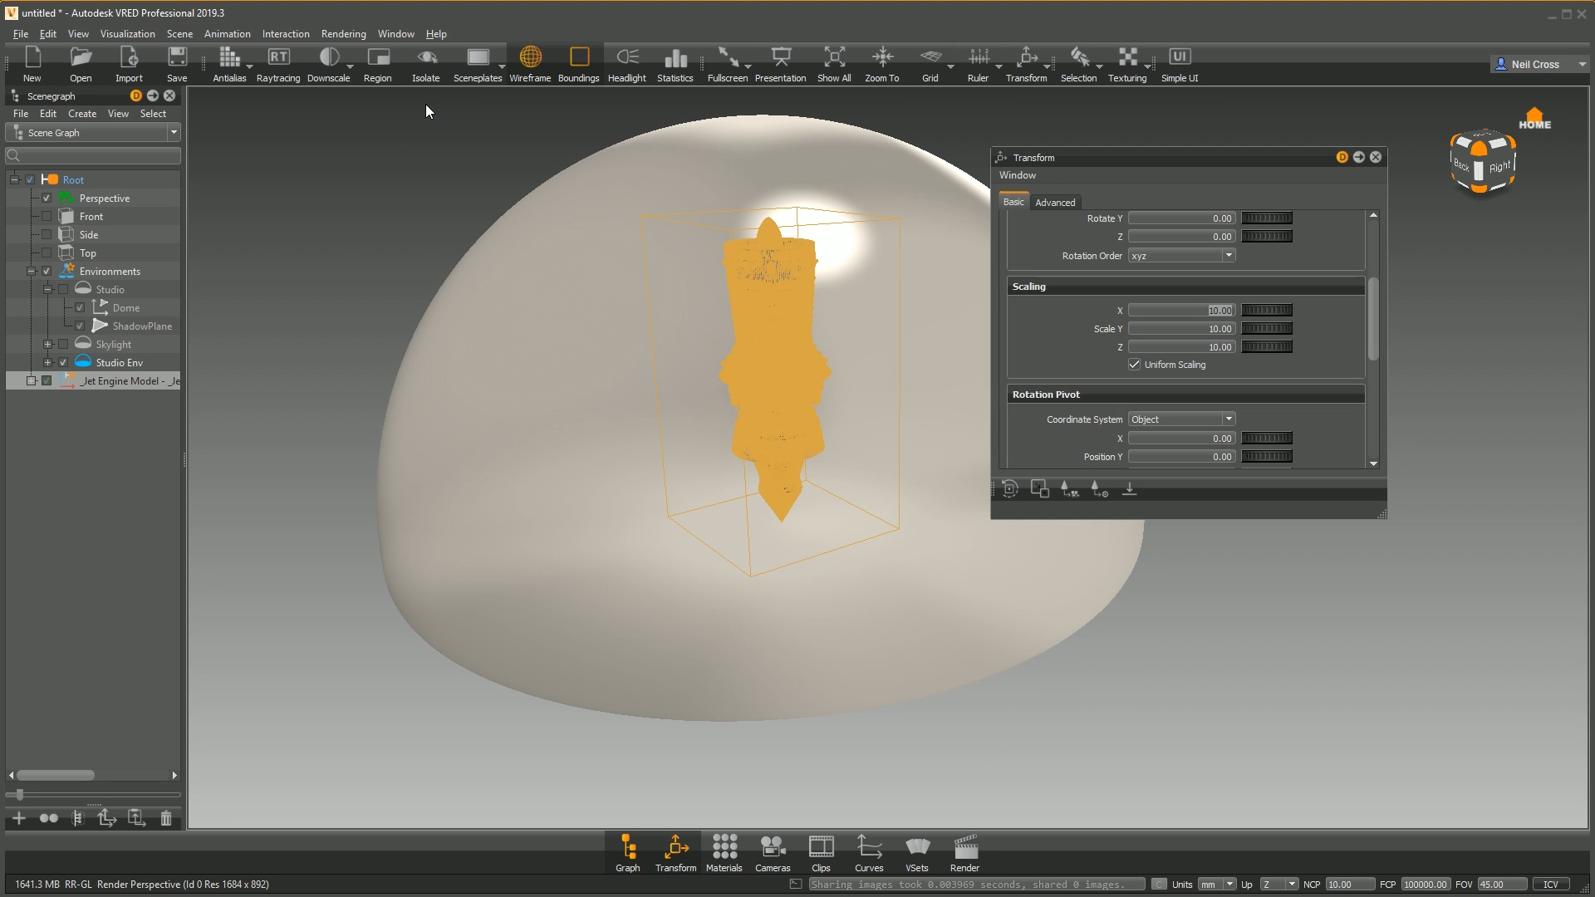
Step: Scale the Studio Env environment uniformly by a factor of 2
left_click(115, 362)
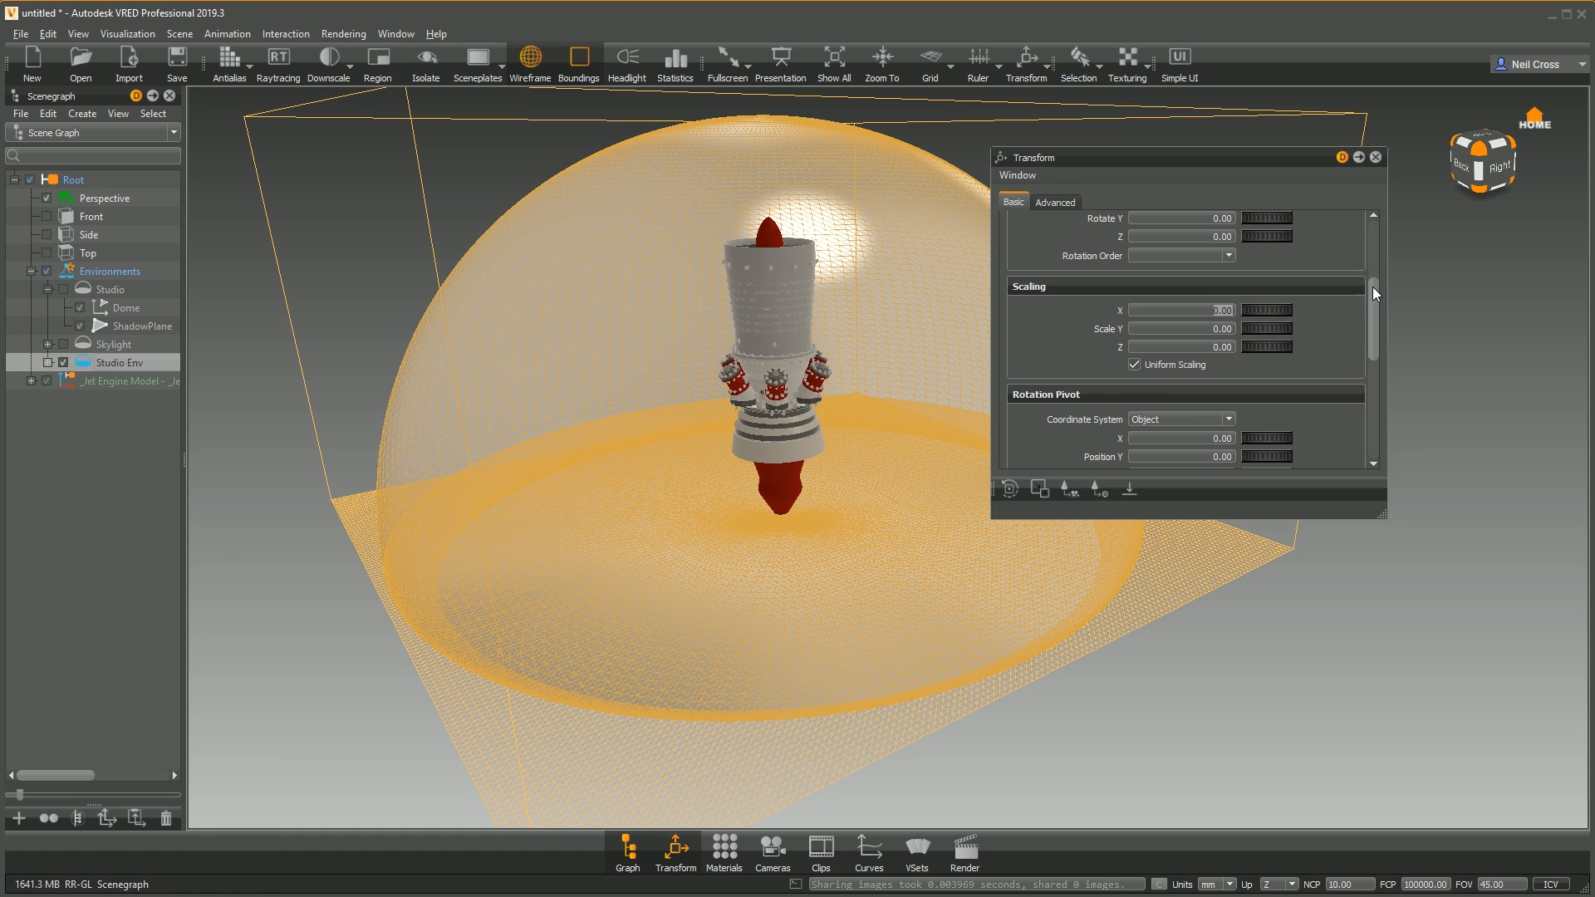
double_click(1216, 312)
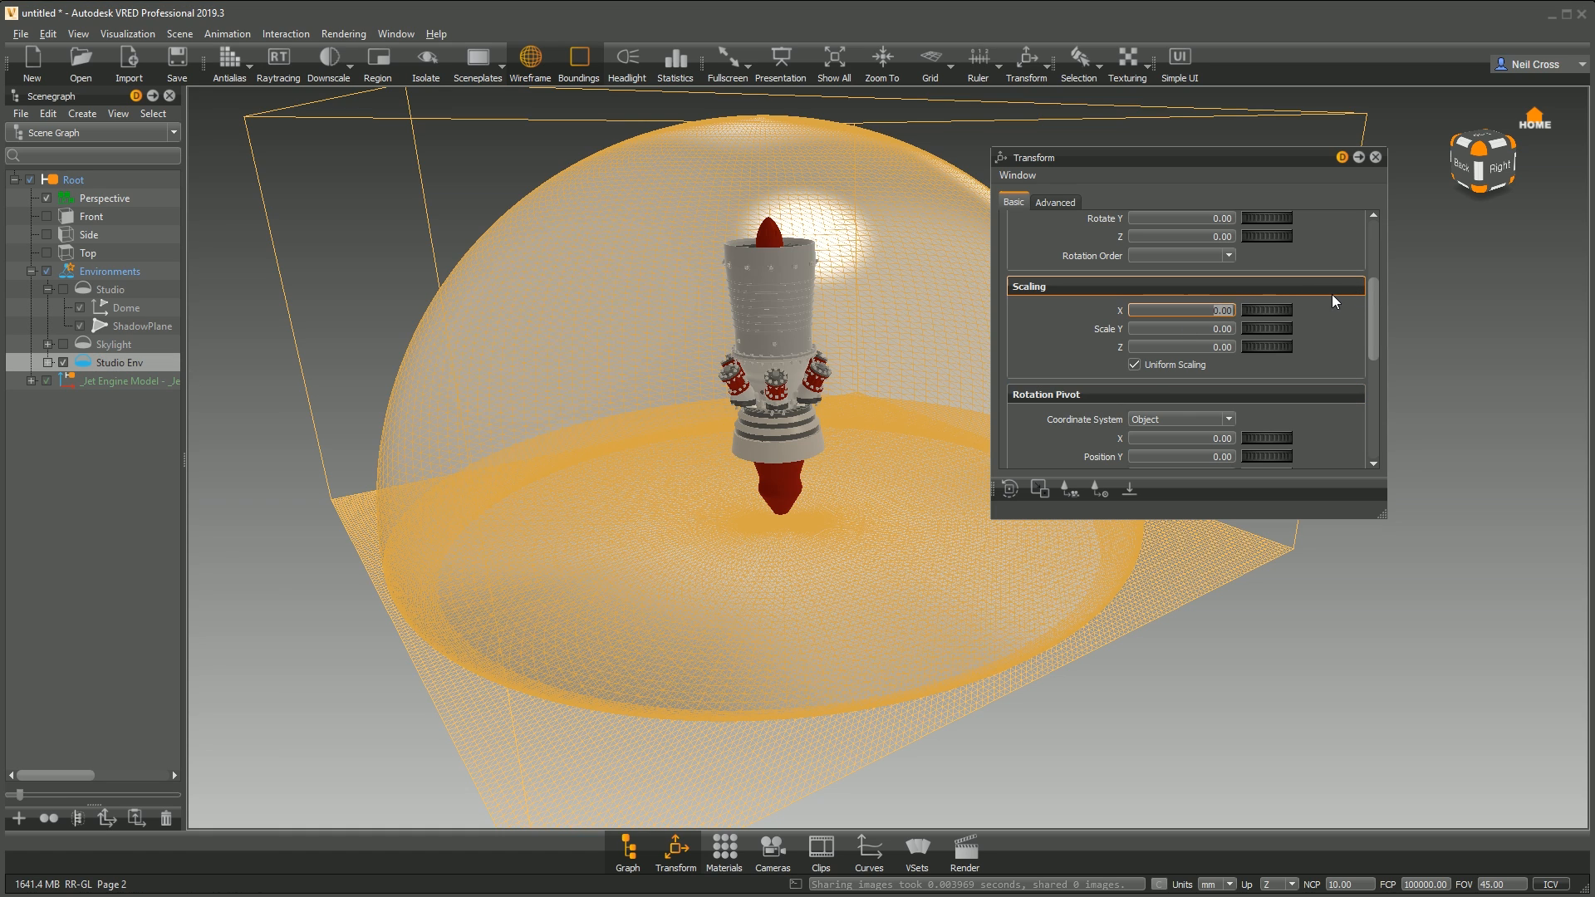
type("2")
key("Return")
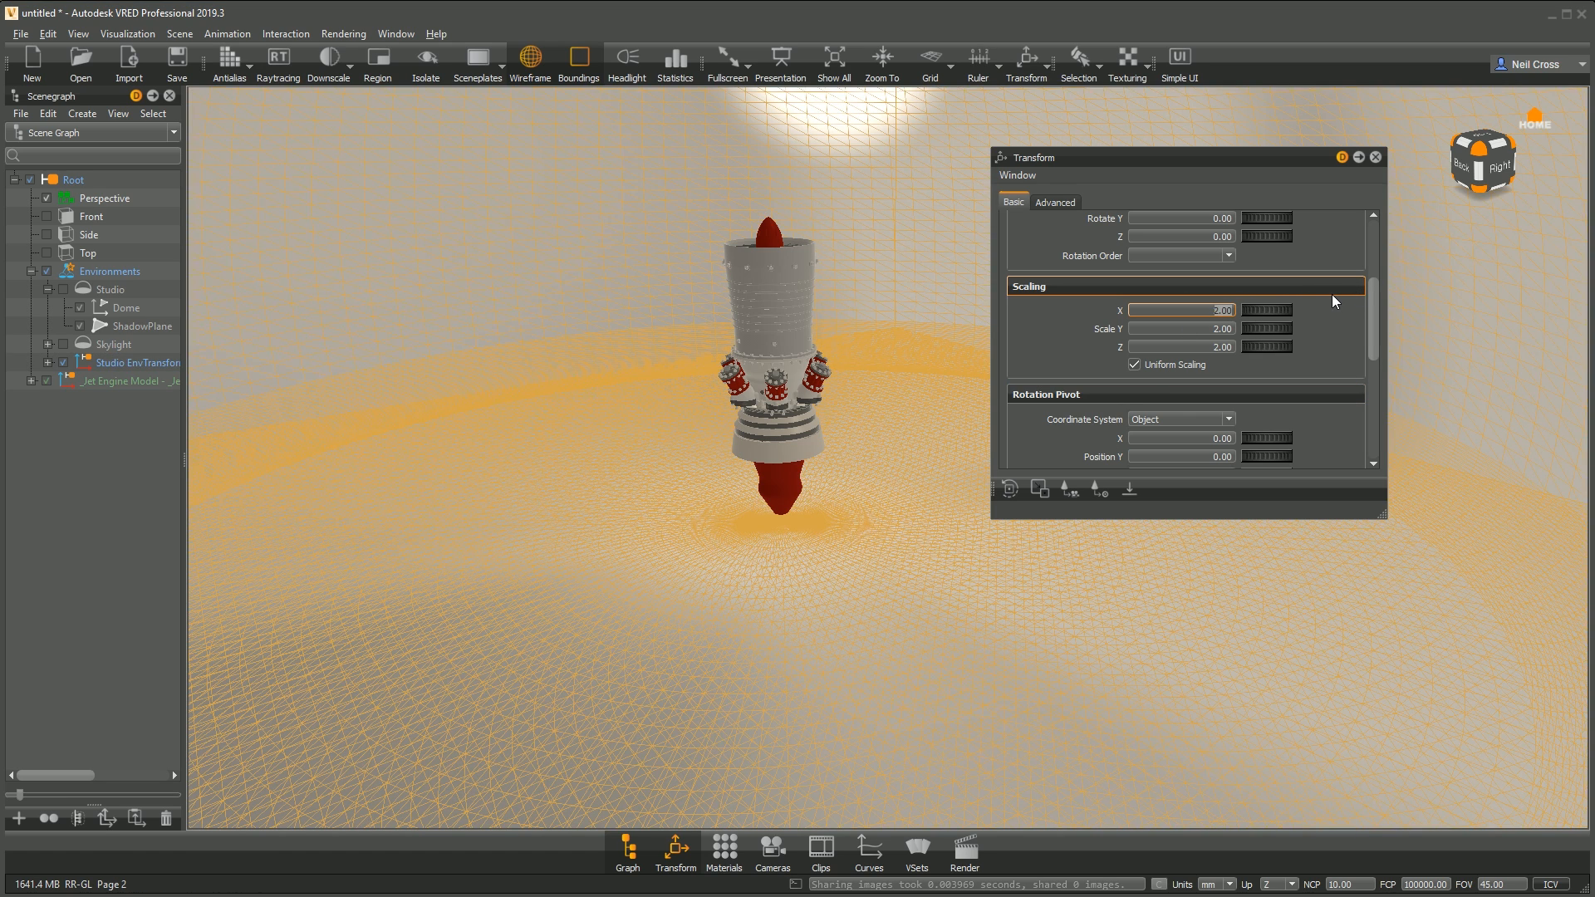
left_click_drag(860, 453, 806, 505)
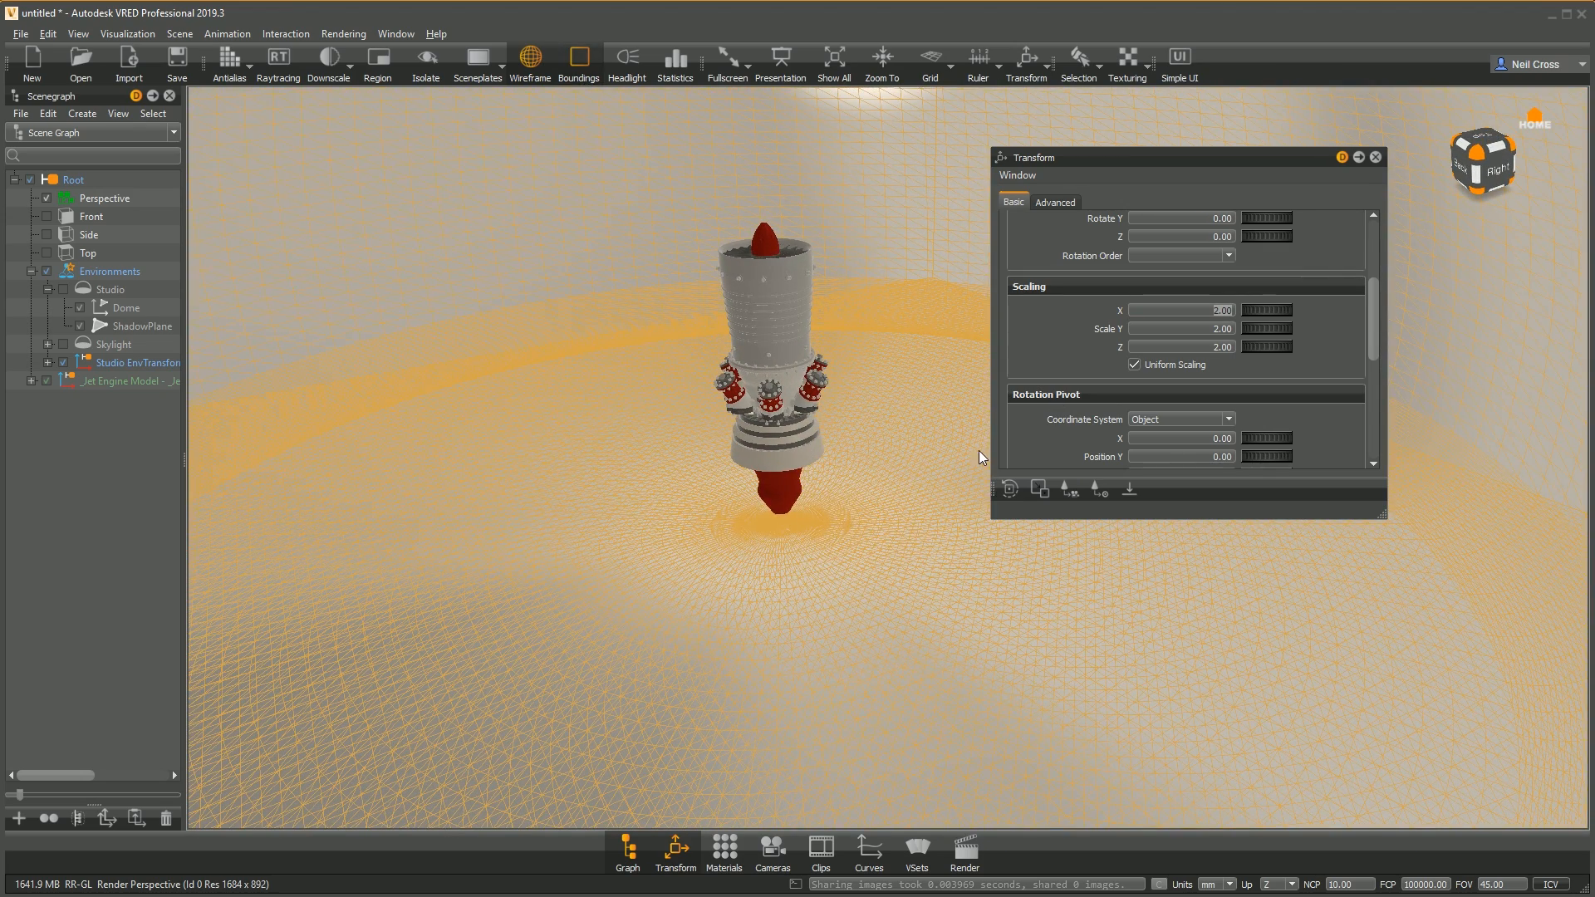
Step: Show the transform manipulator on the jet engine model and rotate the engine 90° about Y
left_click(110, 379)
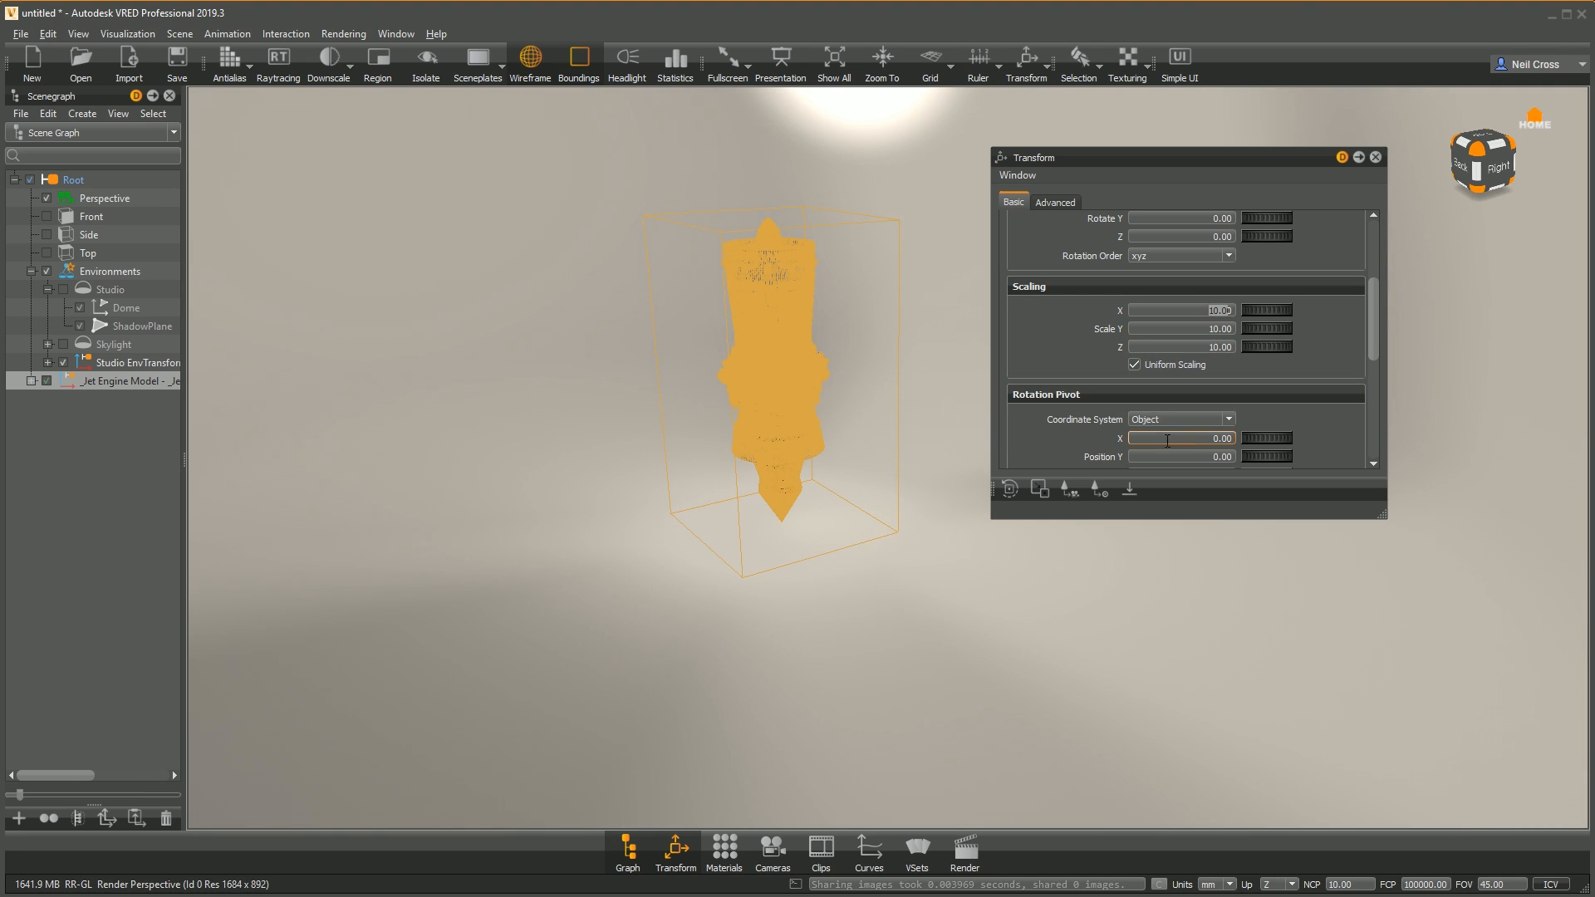
left_click_drag(1378, 310, 1386, 251)
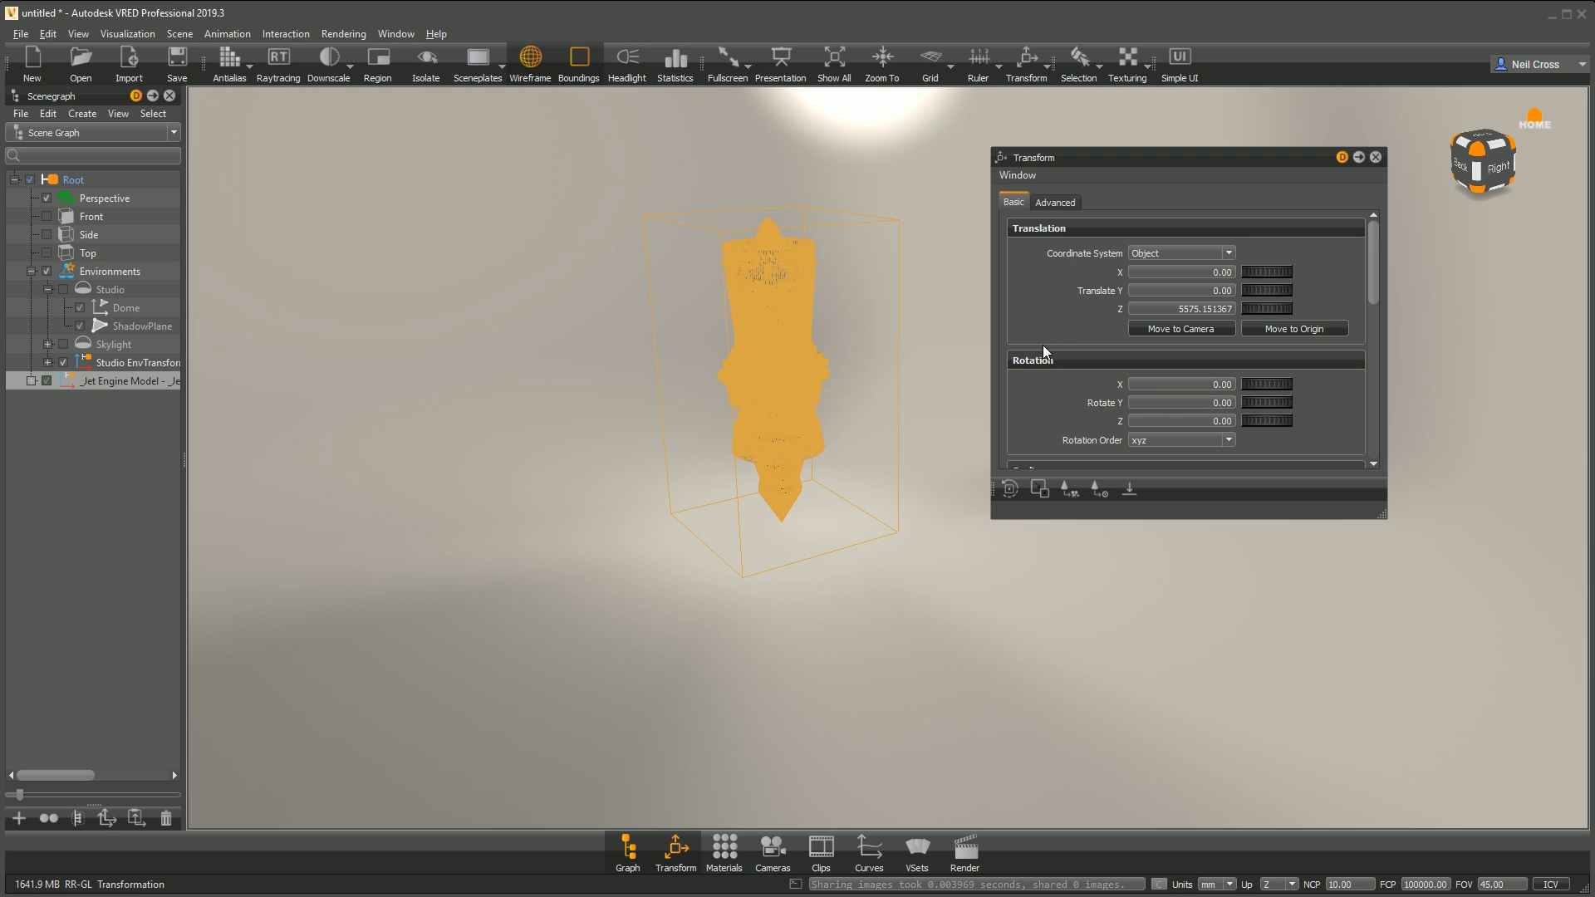
middle_click_drag(847, 588, 836, 695)
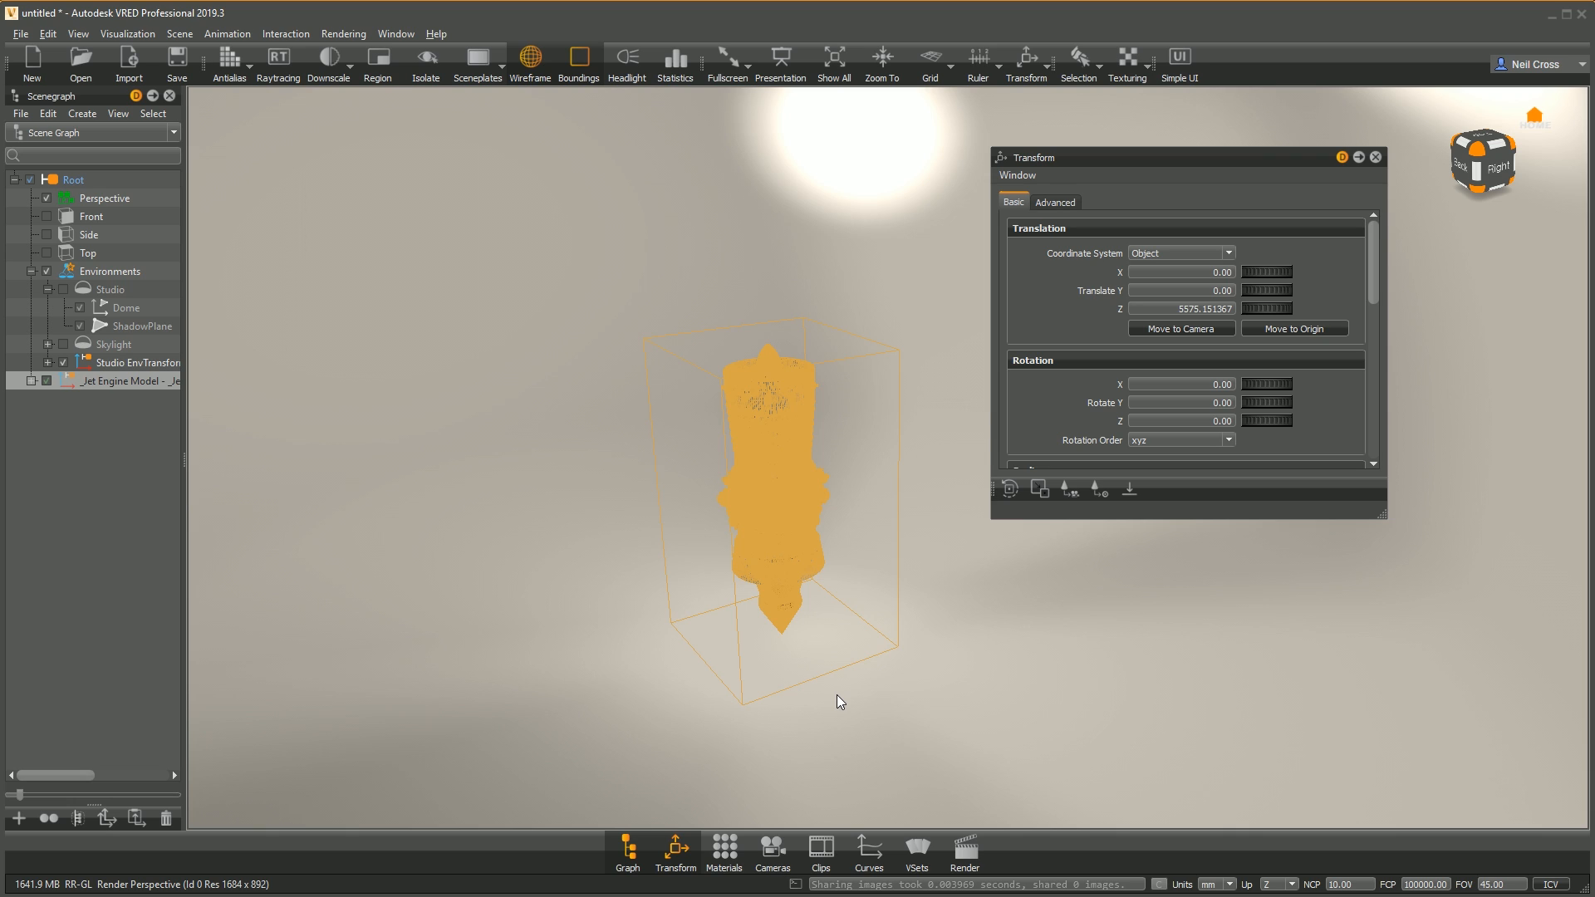
left_click_drag(749, 695, 782, 530)
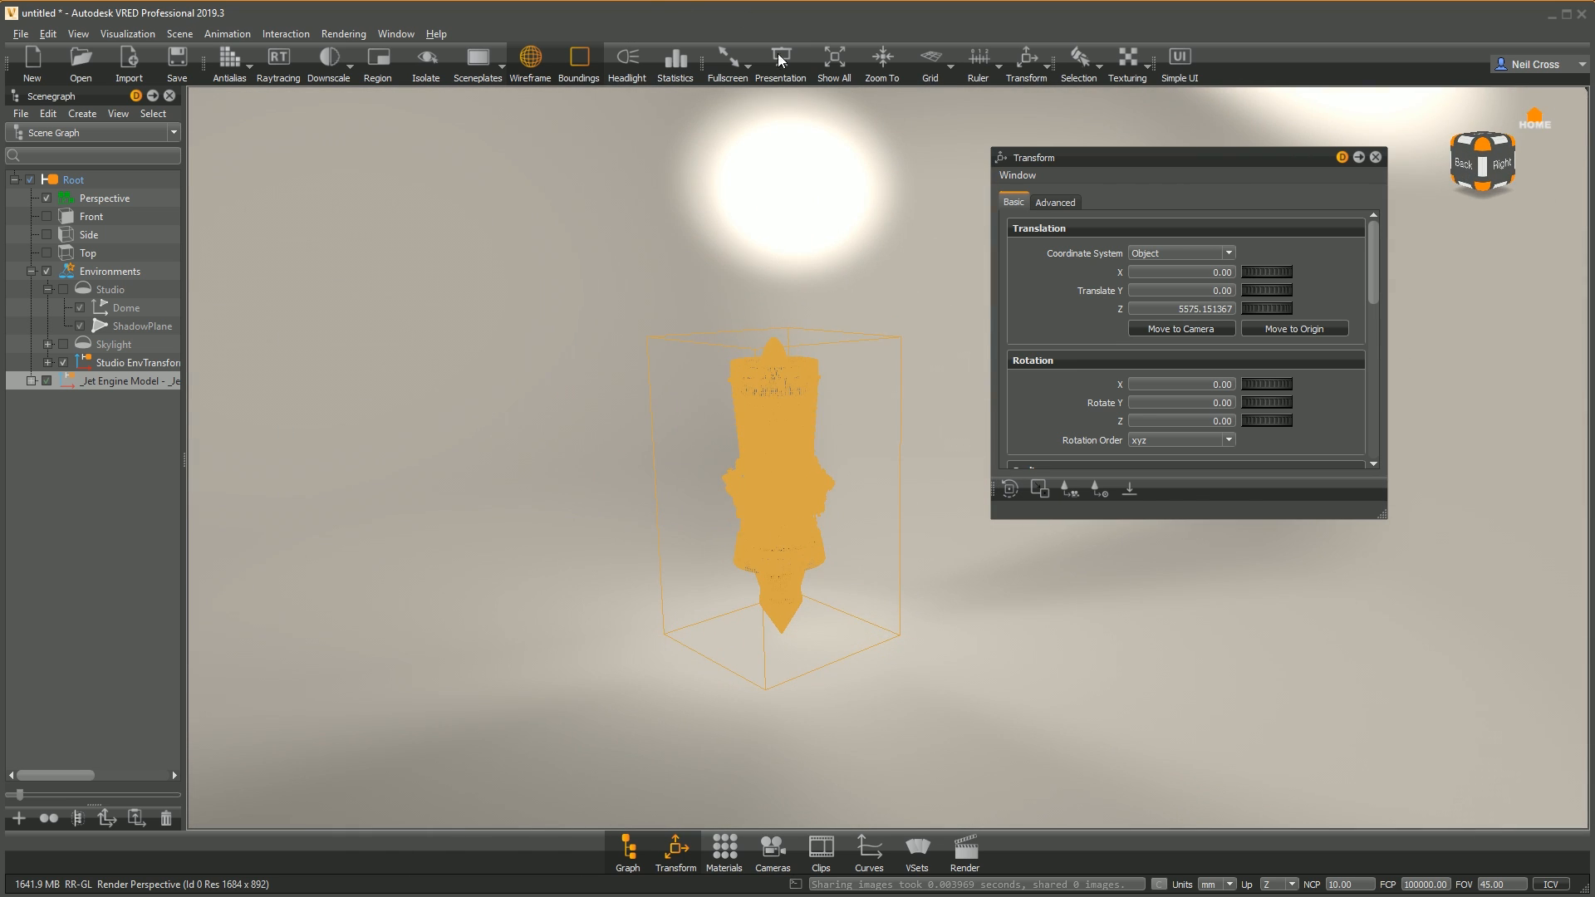
left_click(1027, 60)
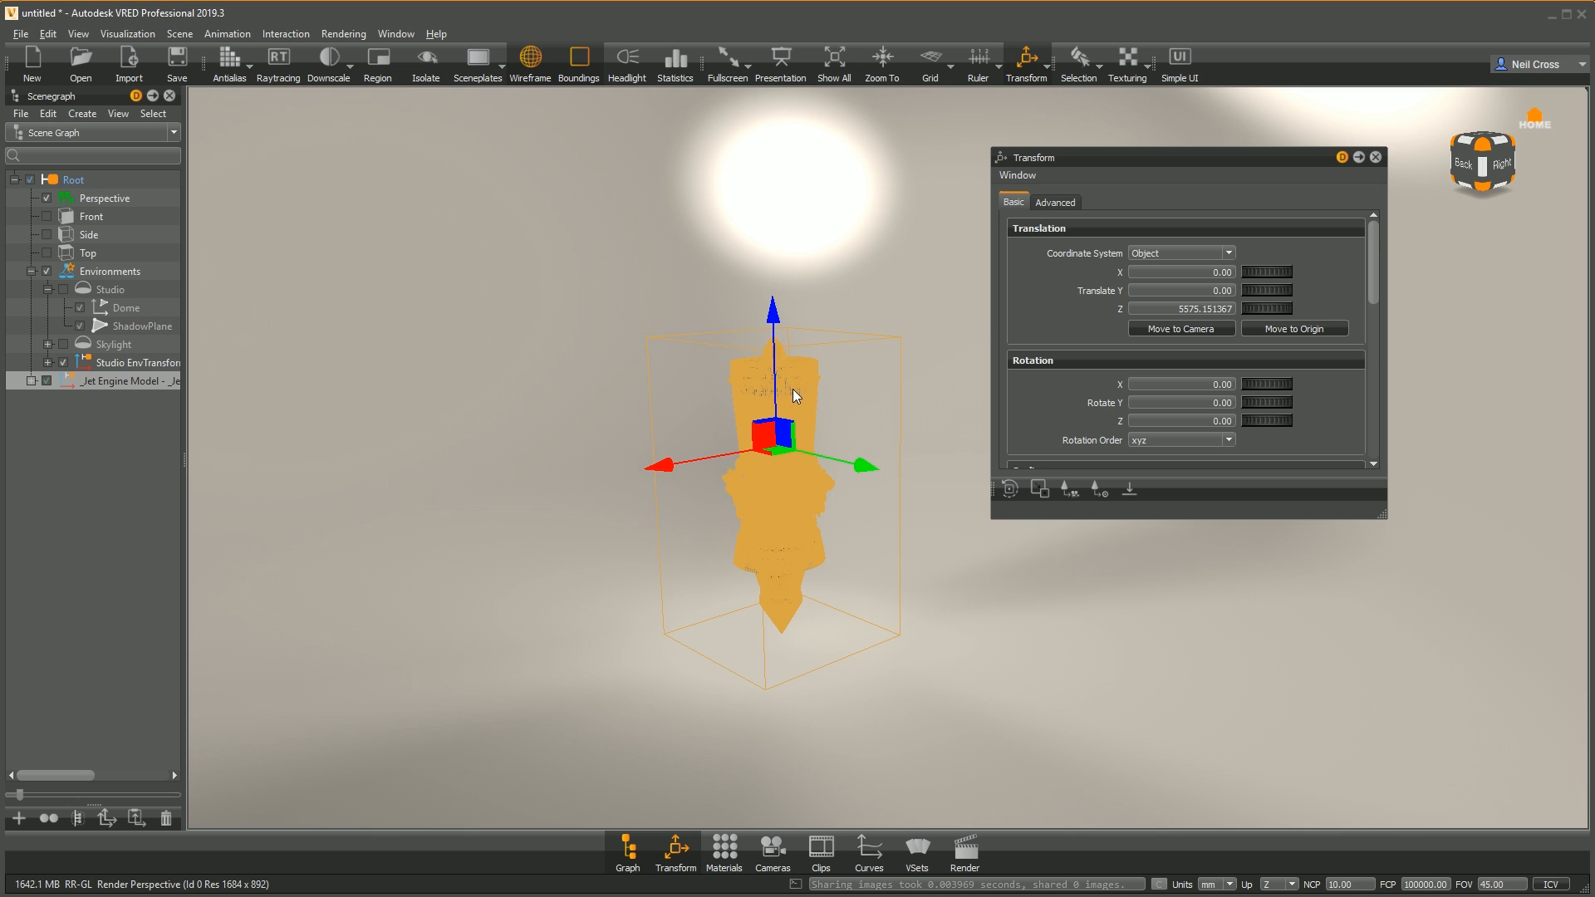
left_click_drag(884, 307, 840, 518)
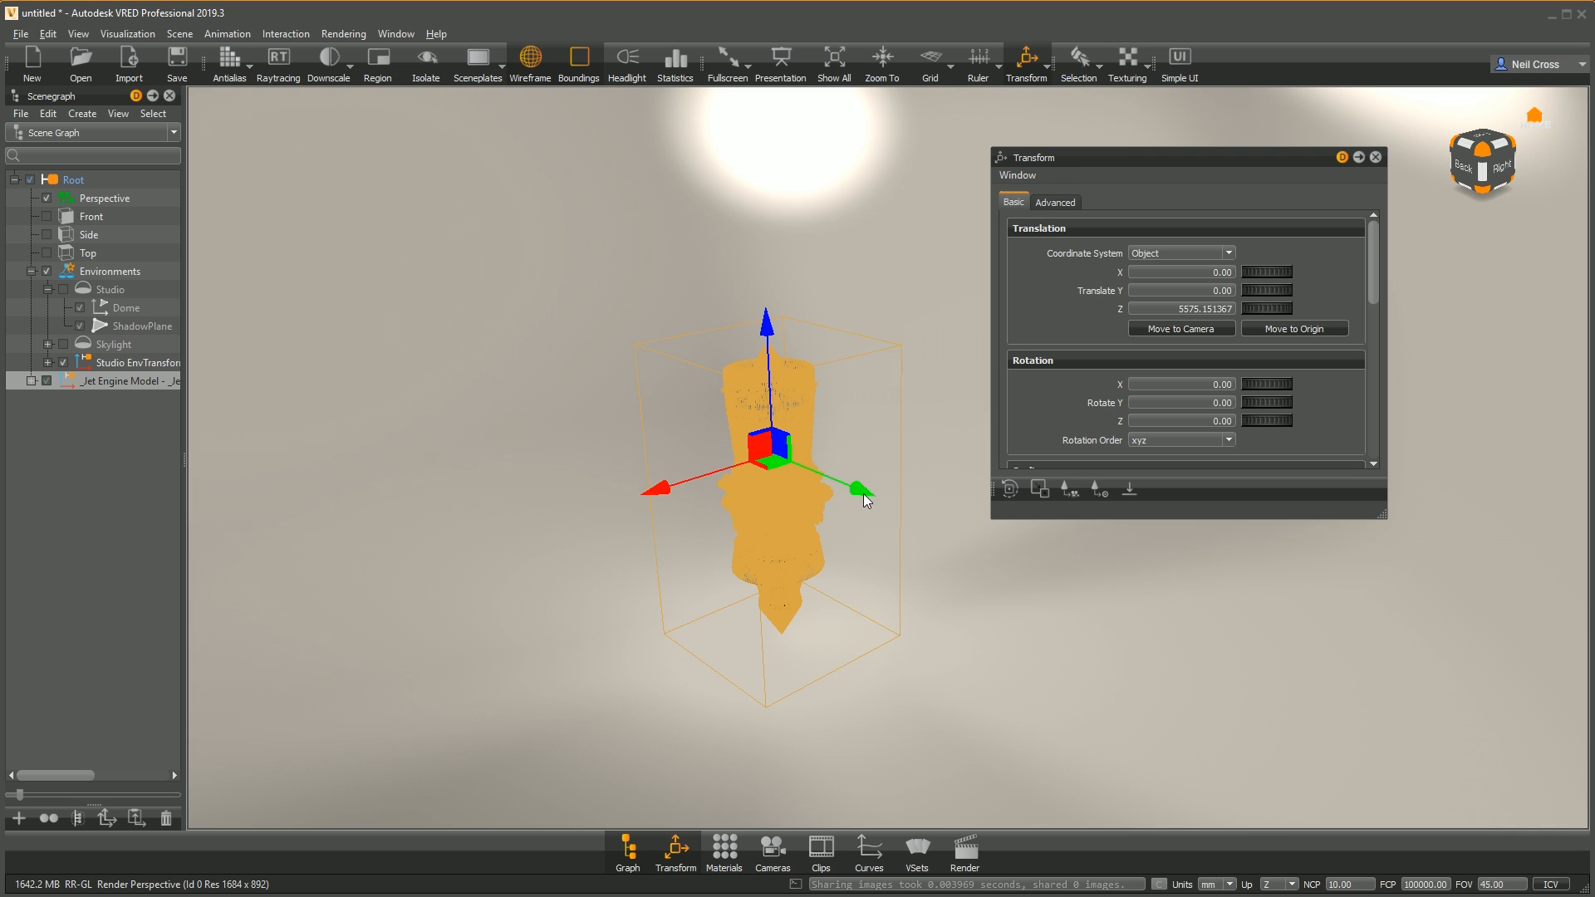
left_click_drag(1212, 403, 1454, 382)
type("90")
key("Return")
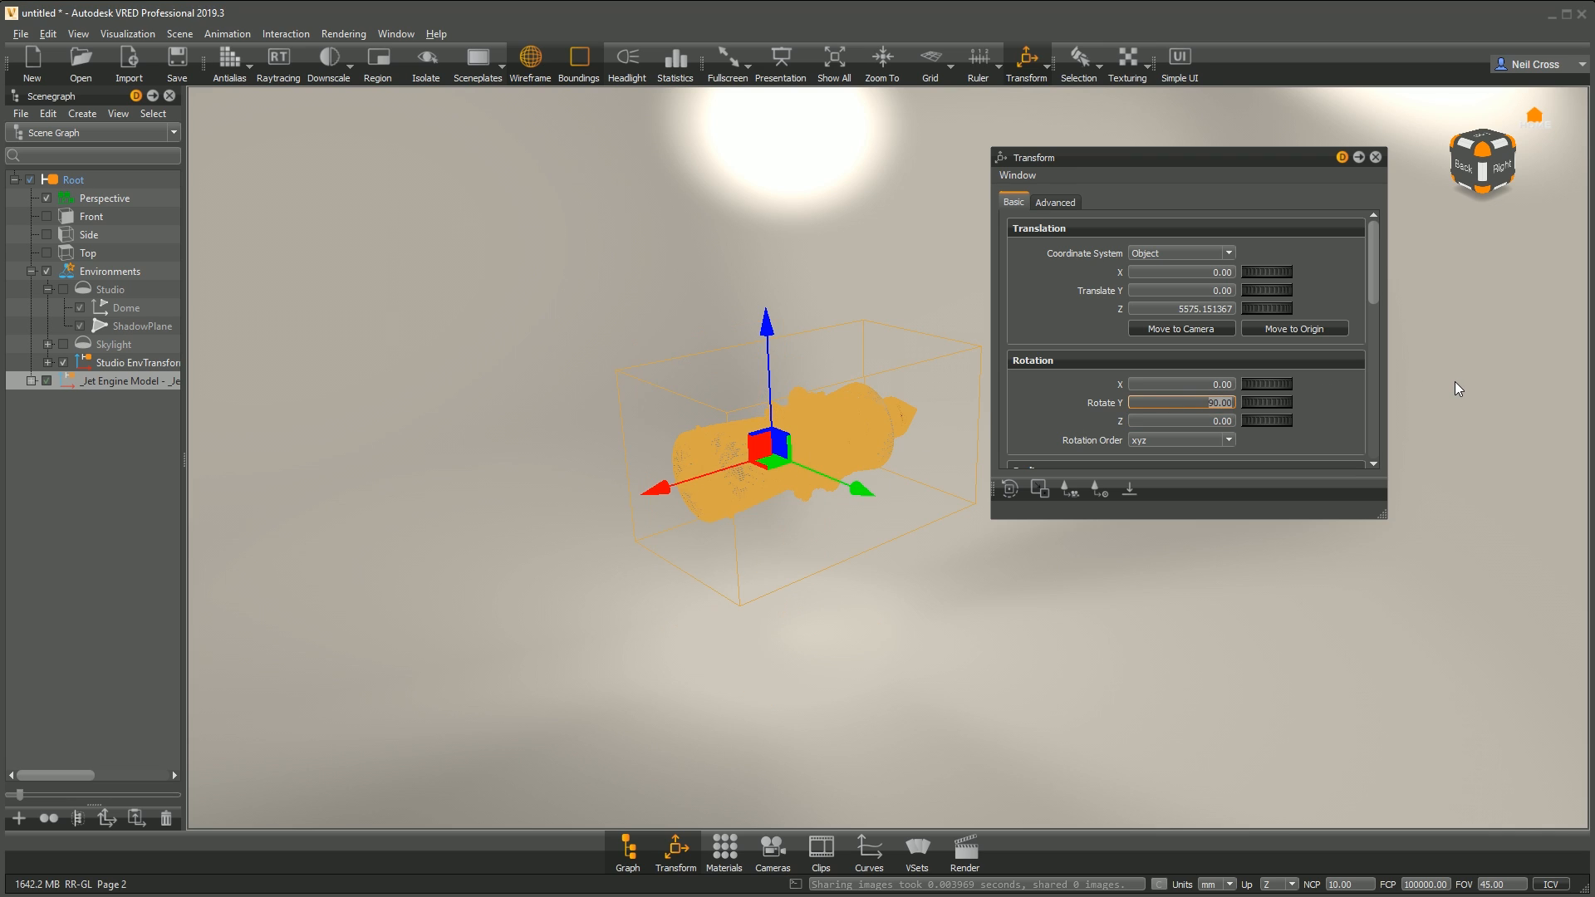
Step: Put the rotated jet engine back on the ground
left_click_drag(780, 551, 775, 470)
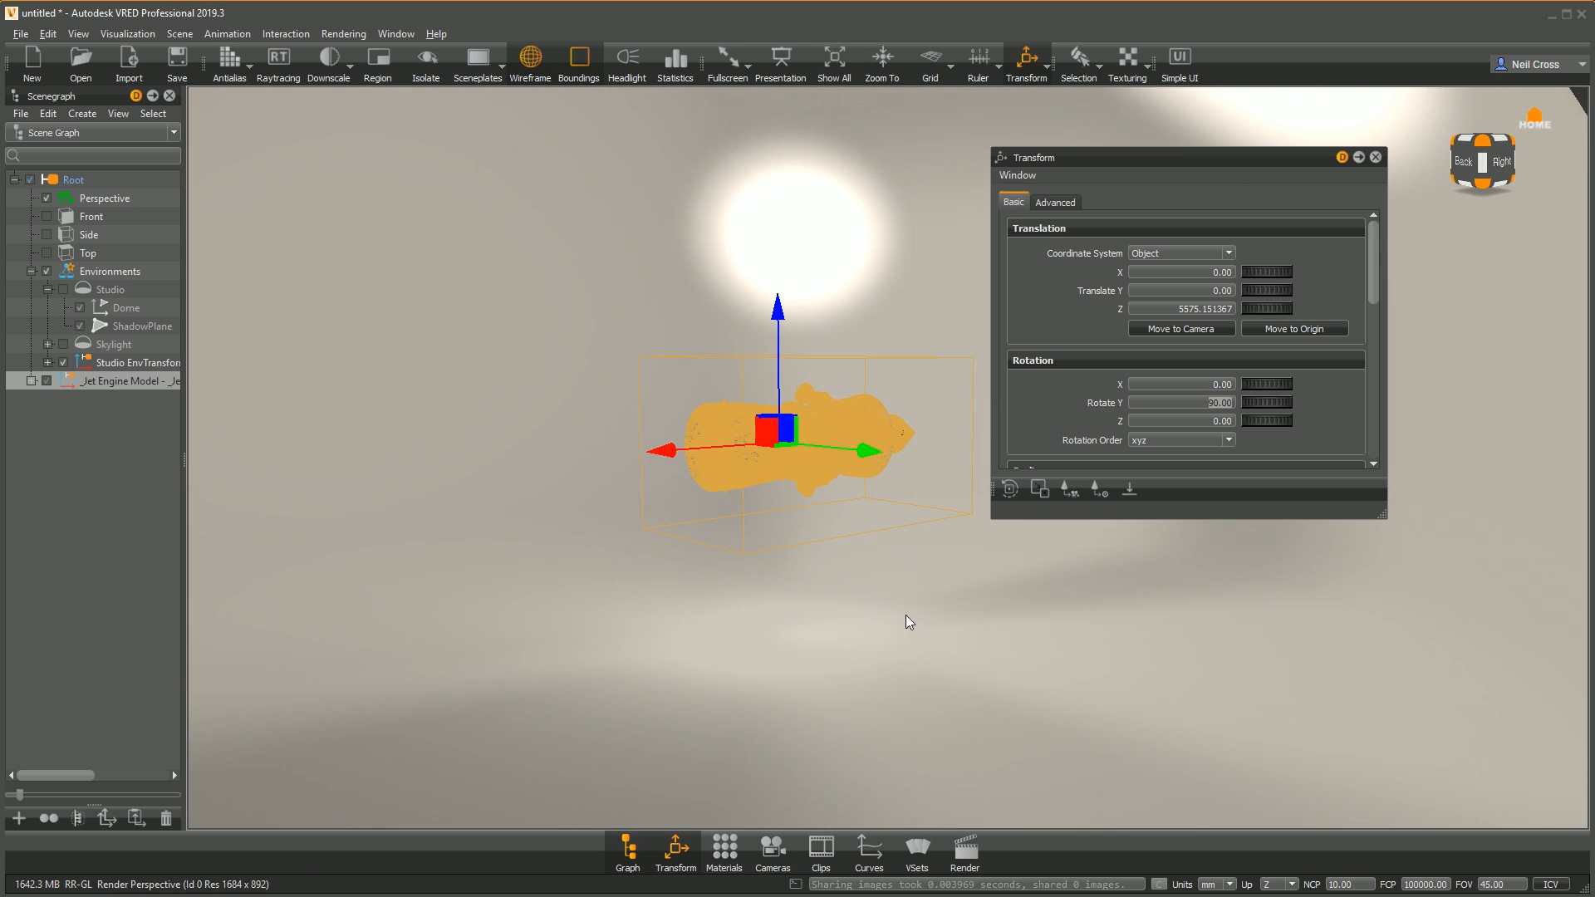
scroll(826, 515, "up", 5)
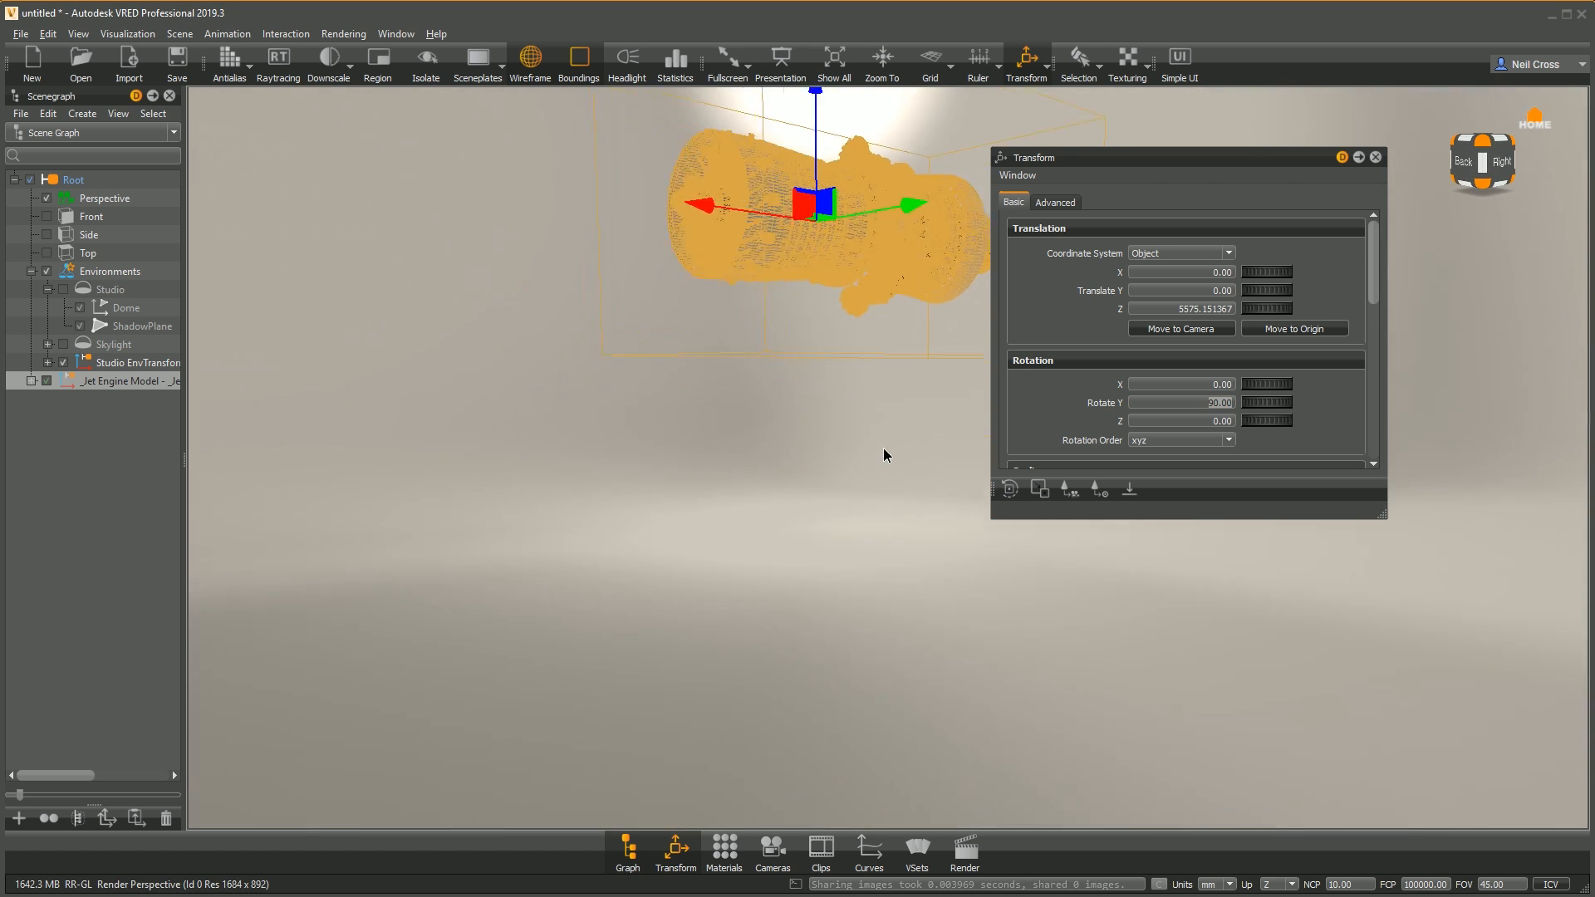
left_click(1130, 489)
left_click_drag(934, 684, 881, 587)
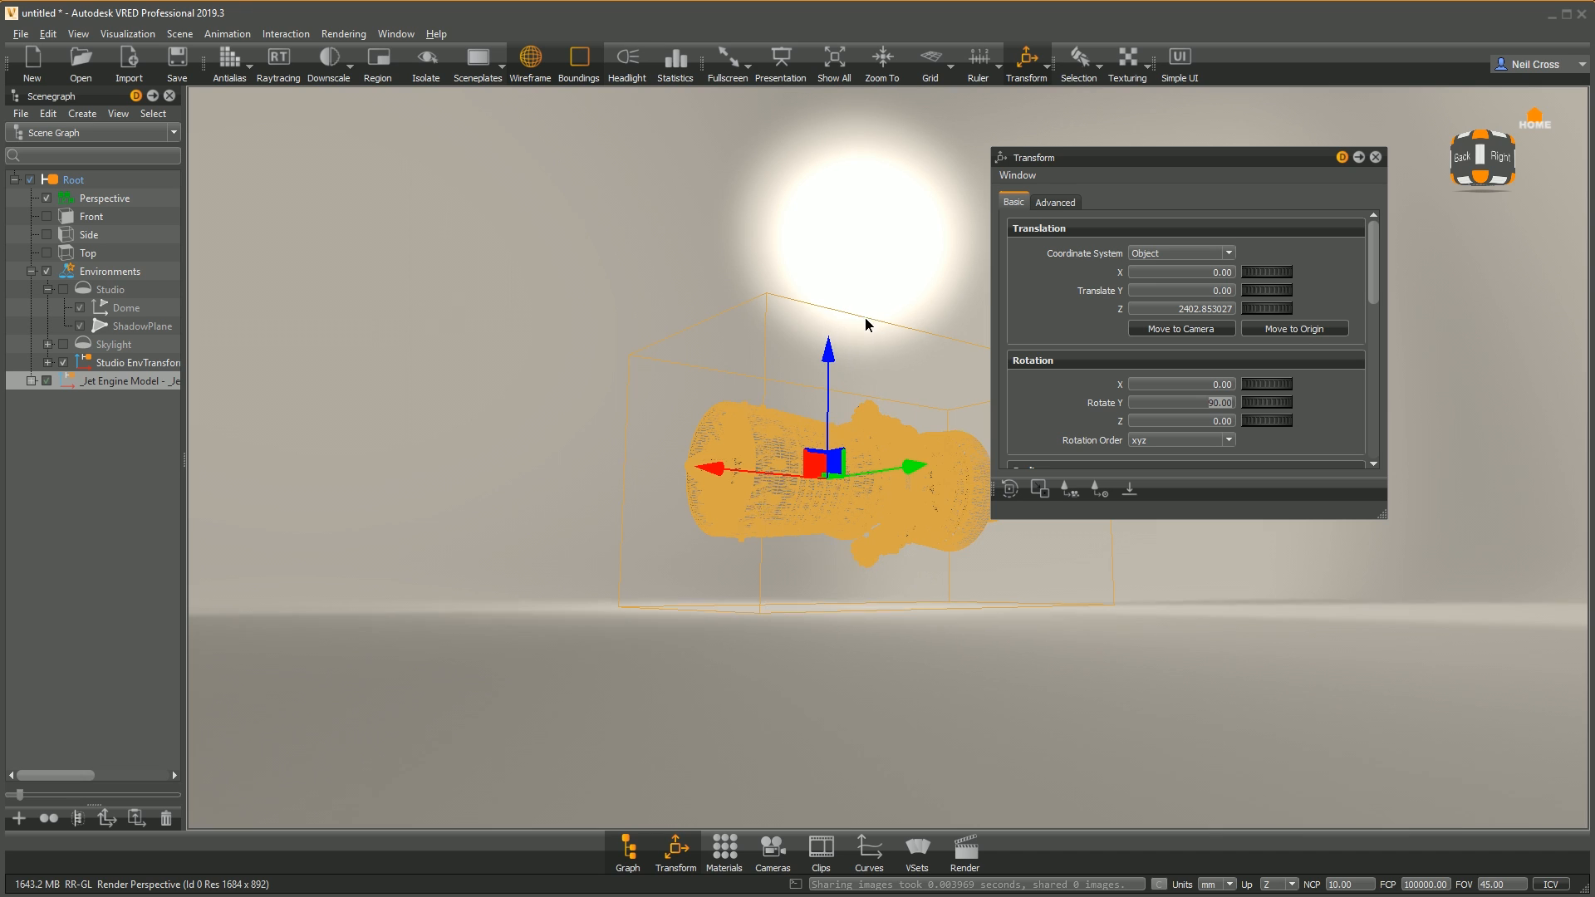
Step: Lower the jet engine to a Z translation of about 1673 mm and turn off the wireframe display
left_click_drag(865, 316, 864, 351, "alt")
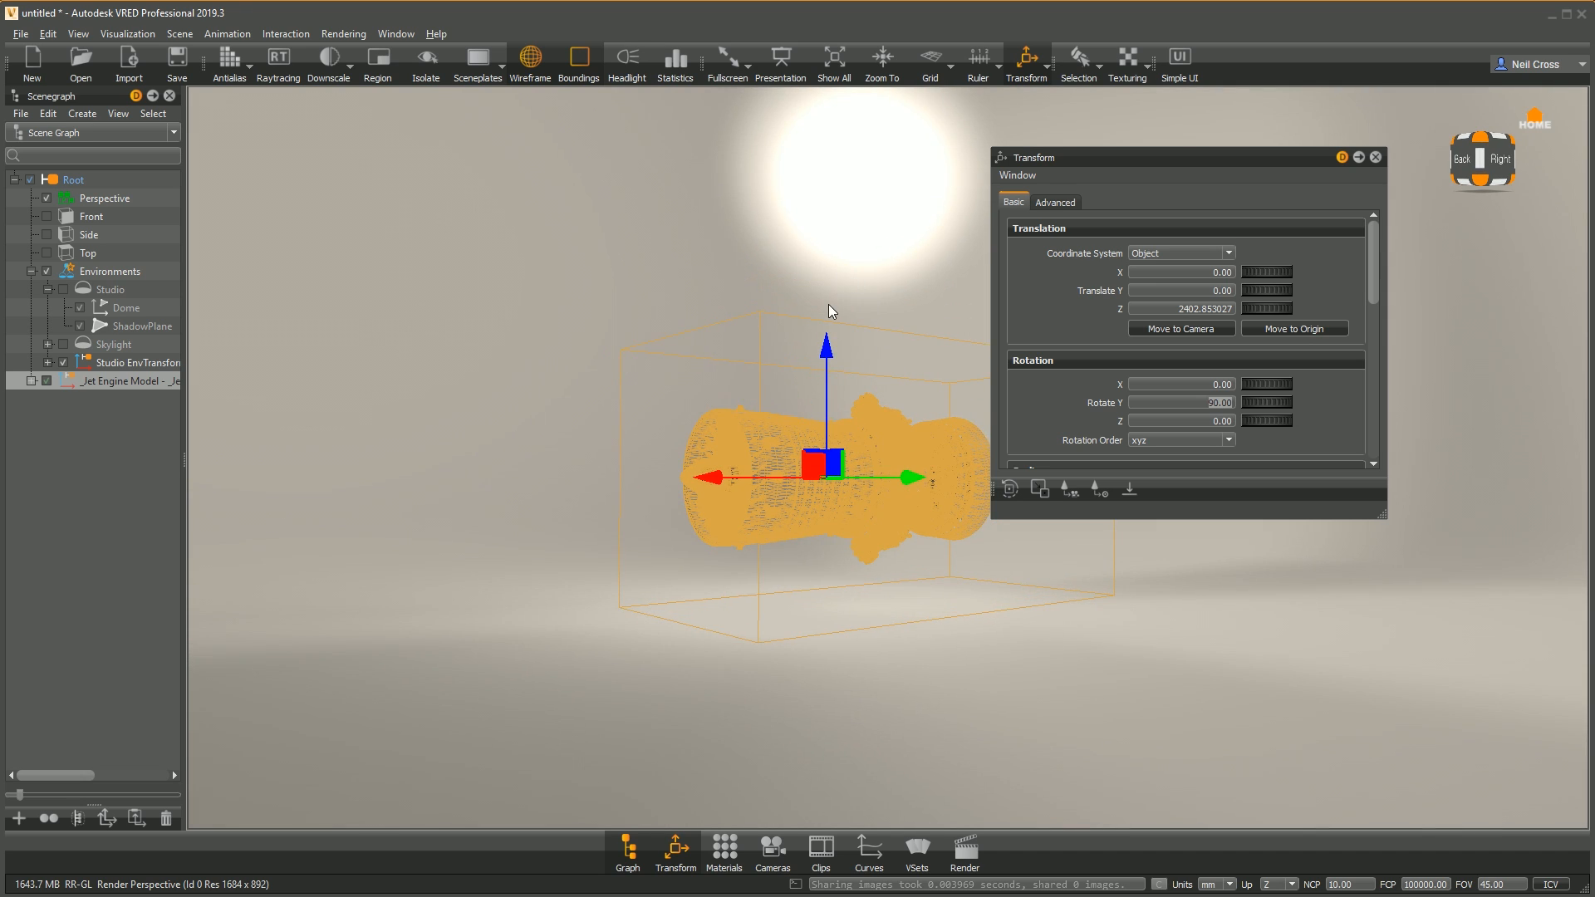
mouse_move(830, 356)
left_mouse_down("alt")
mouse_move(820, 318)
mouse_move(784, 367)
left_mouse_up("alt")
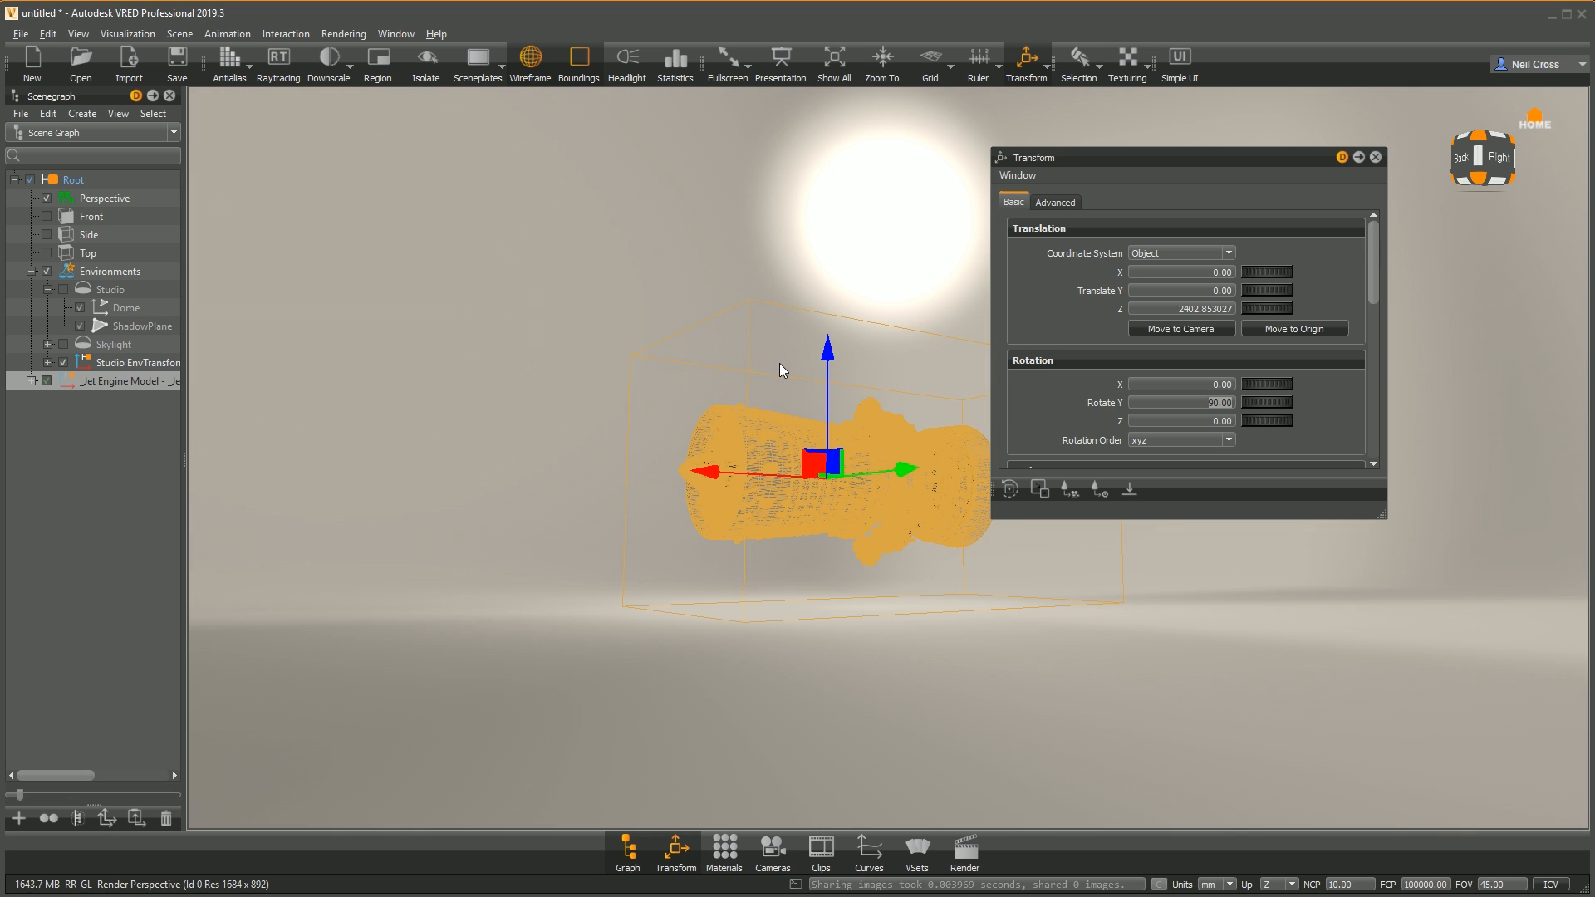
key("shift")
left_click_drag(824, 347, 821, 388)
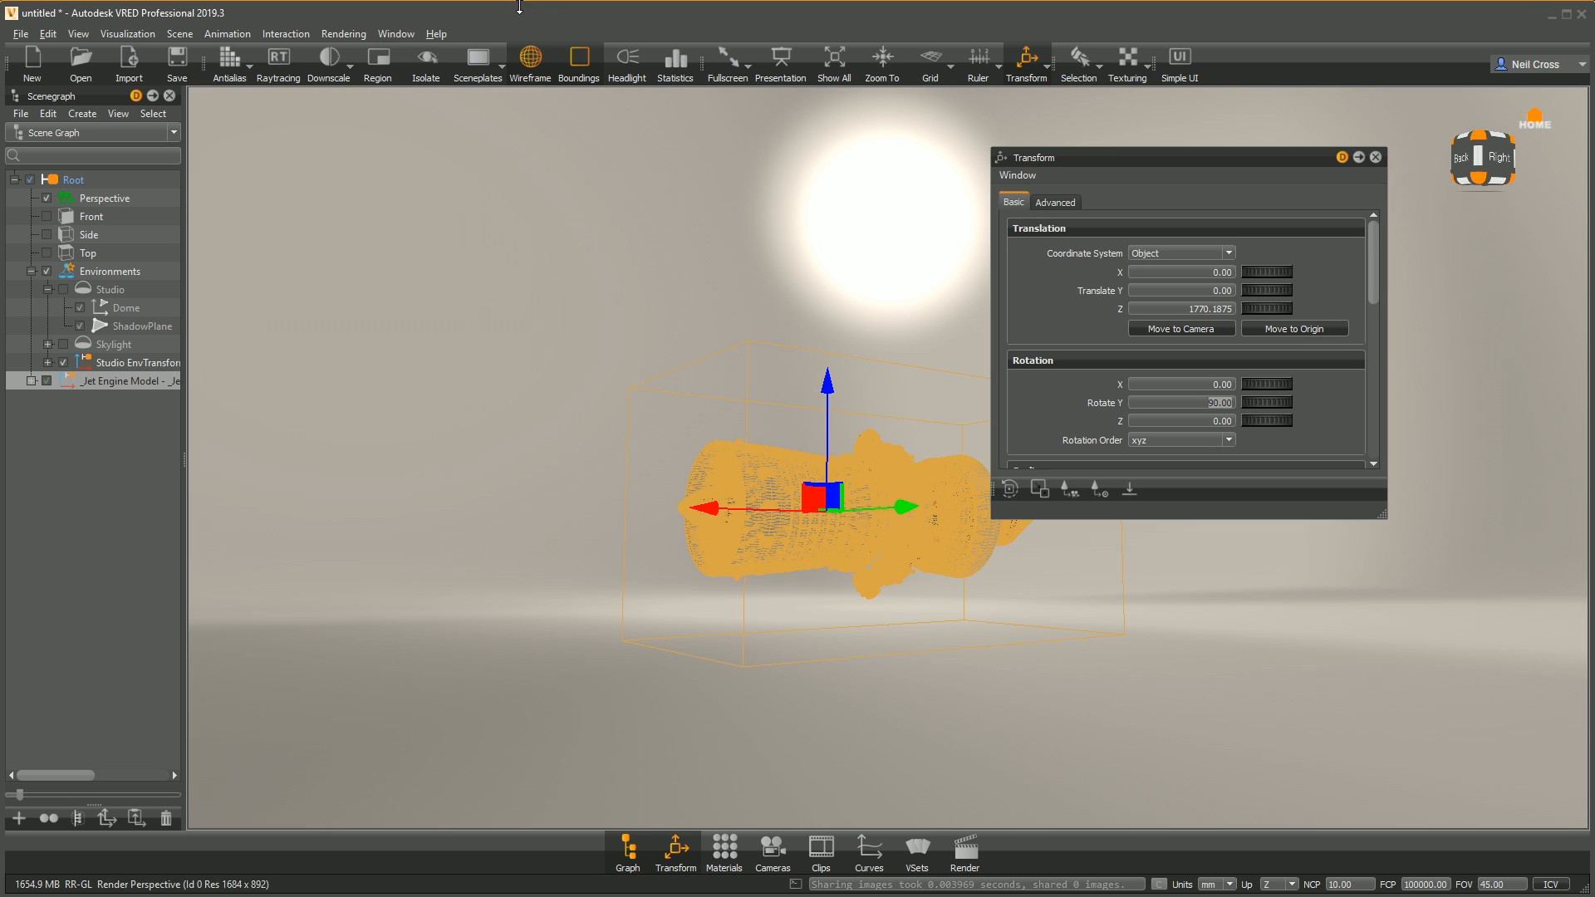
left_click(530, 58)
left_click_drag(823, 418, 818, 391)
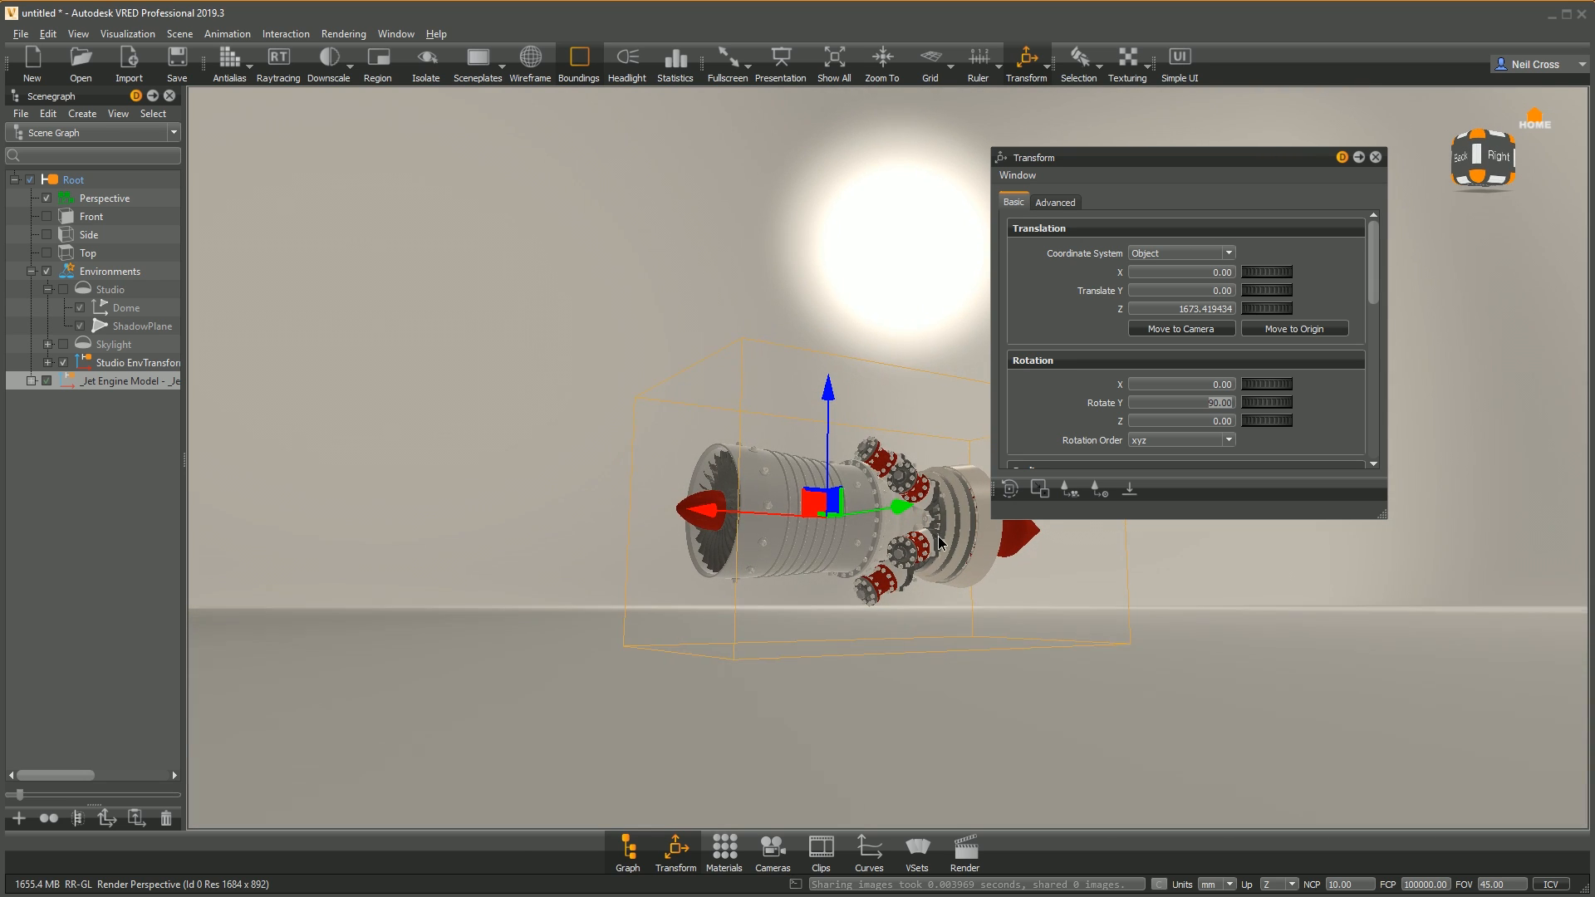
Step: Tilt the jet engine to a Y rotation of about 83.4° and raise it to a Z translation of about 1835 mm
left_click_drag(954, 559, 830, 616)
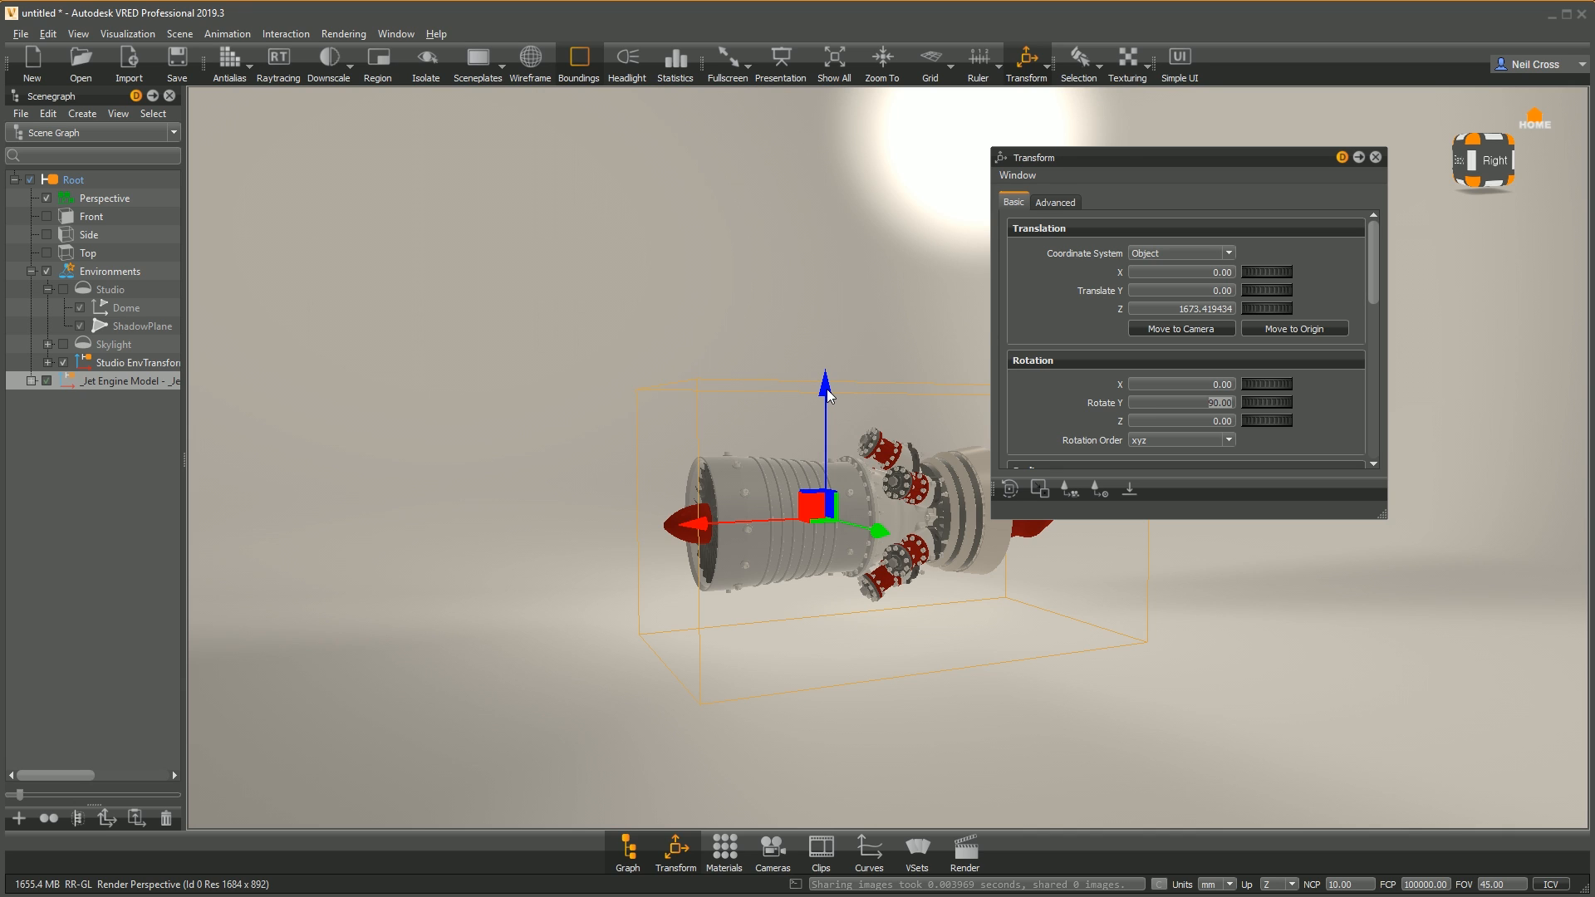
key("shift")
left_click_drag(818, 337, 890, 411)
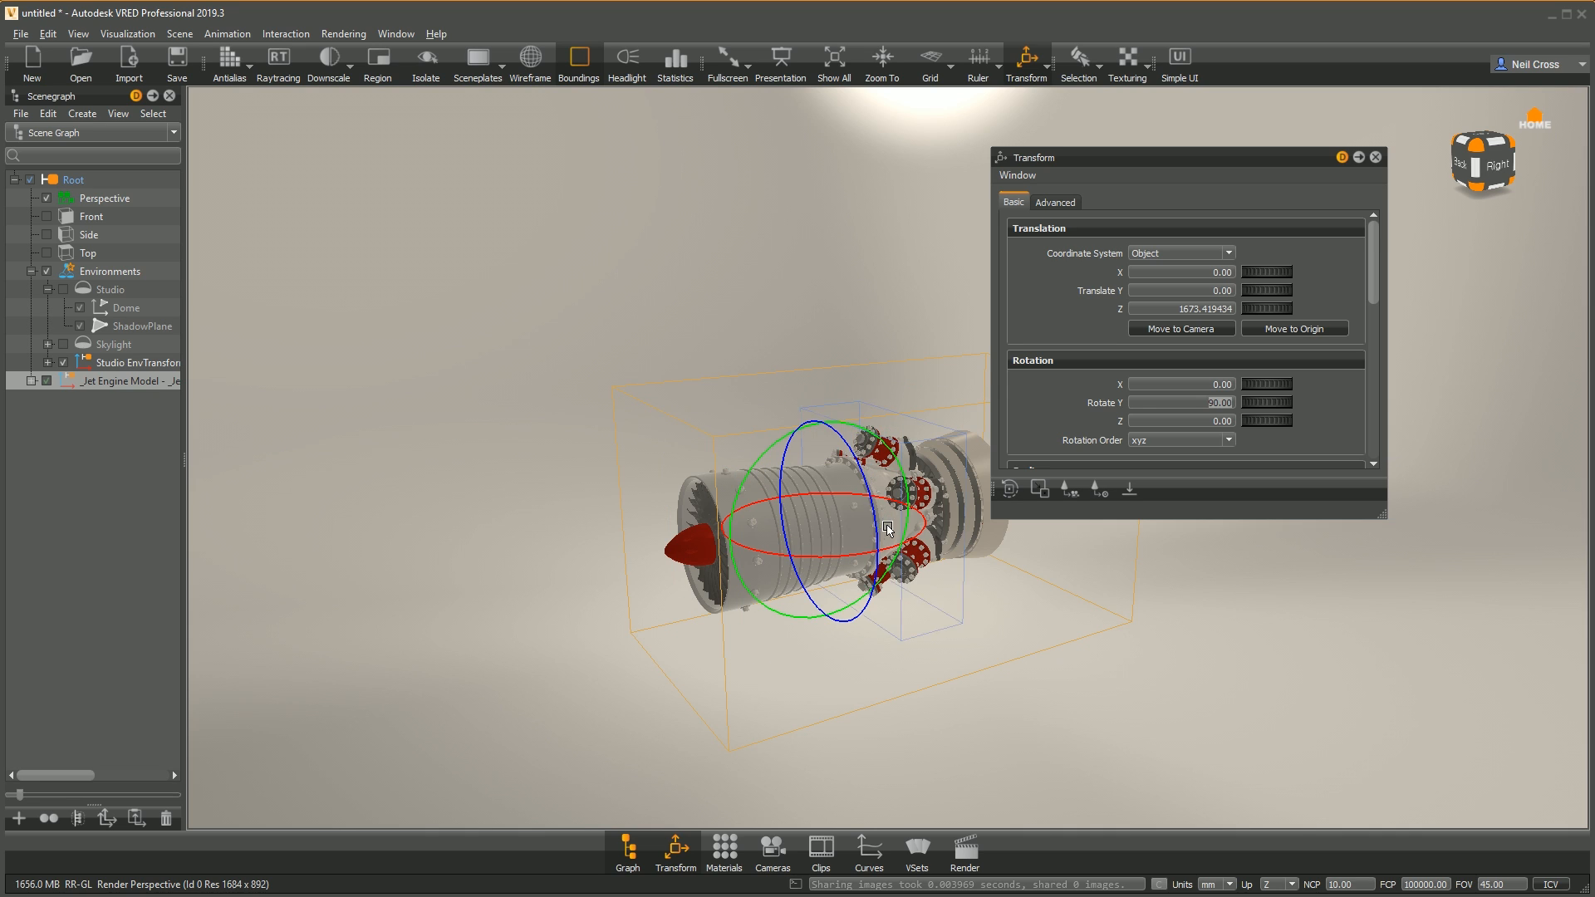
left_click_drag(859, 426, 827, 386)
key("w")
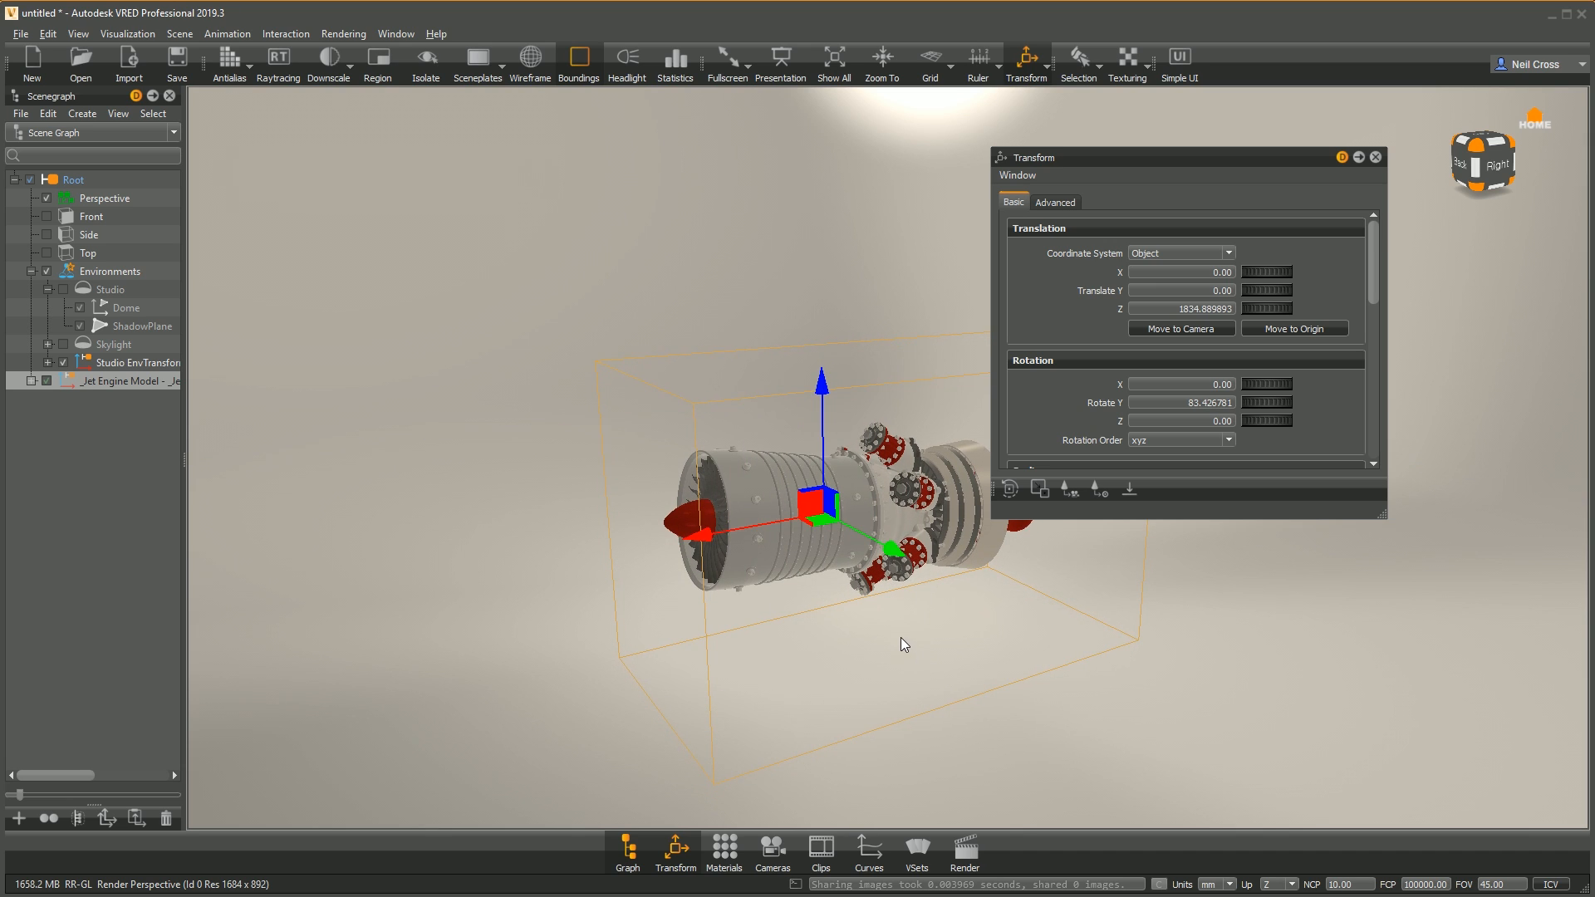
Step: Adjust the jet engine to about 81.4° Y rotation and 1806 mm Z translation, and turn the wireframe display back on
scroll(900, 633, "up", 5)
middle_click_drag(902, 646, 900, 541, "alt")
left_click_drag(896, 628, 765, 481, "alt")
mouse_move(786, 317)
left_mouse_down()
mouse_move(786, 345)
mouse_move(787, 289)
mouse_move(787, 341)
mouse_move(792, 323)
left_mouse_up()
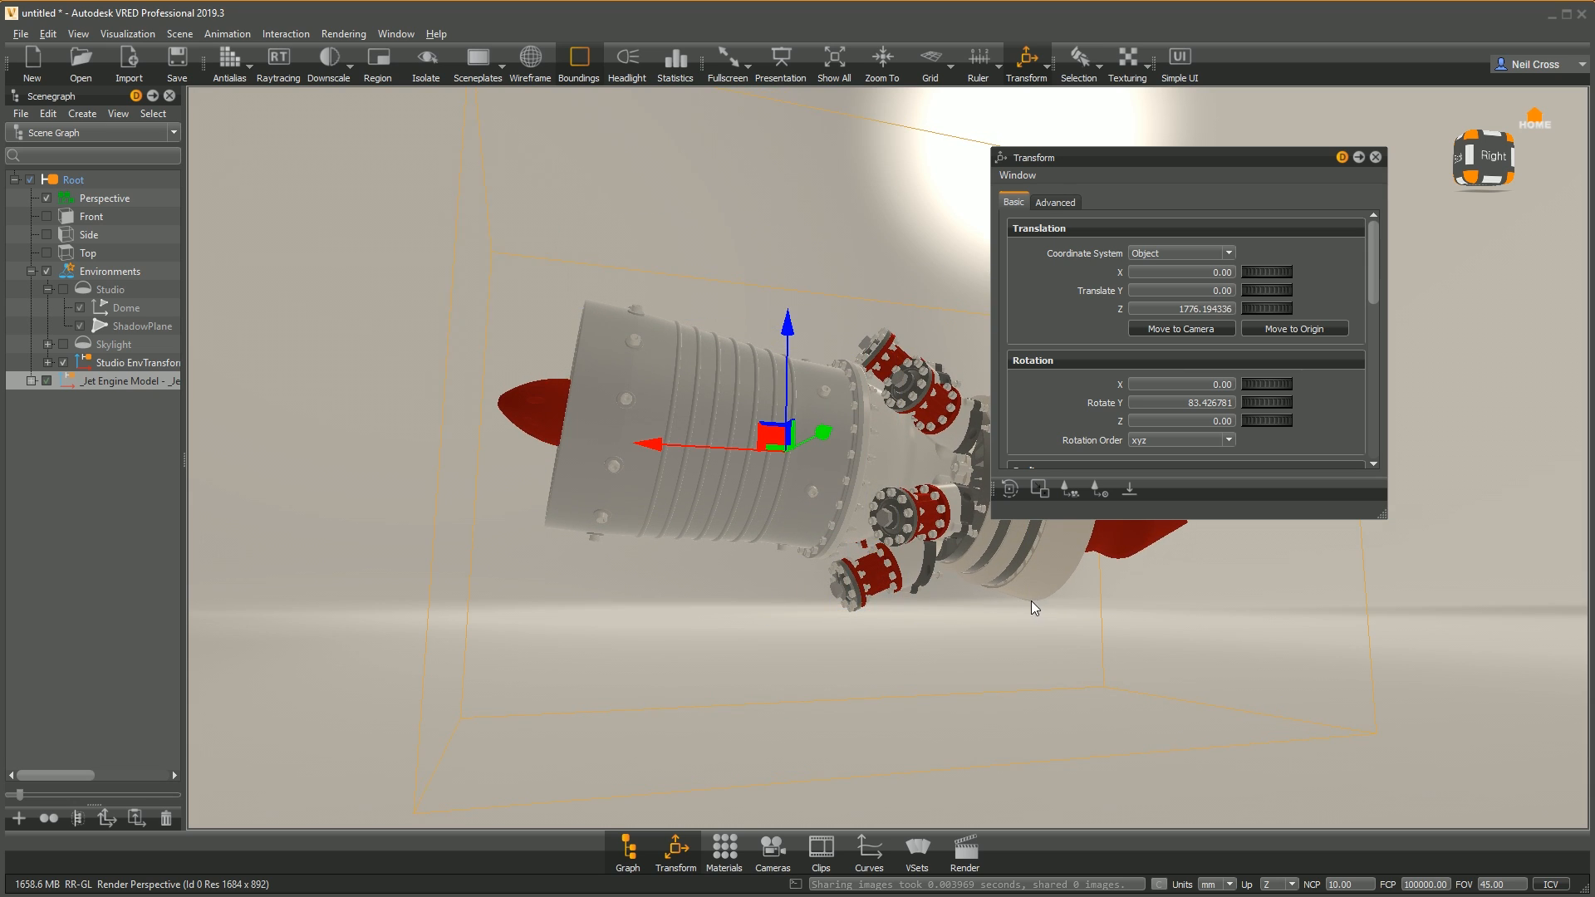
left_click_drag(786, 325, 785, 325)
left_click_drag(786, 317, 1099, 395)
key("shift+e")
key("shift+w")
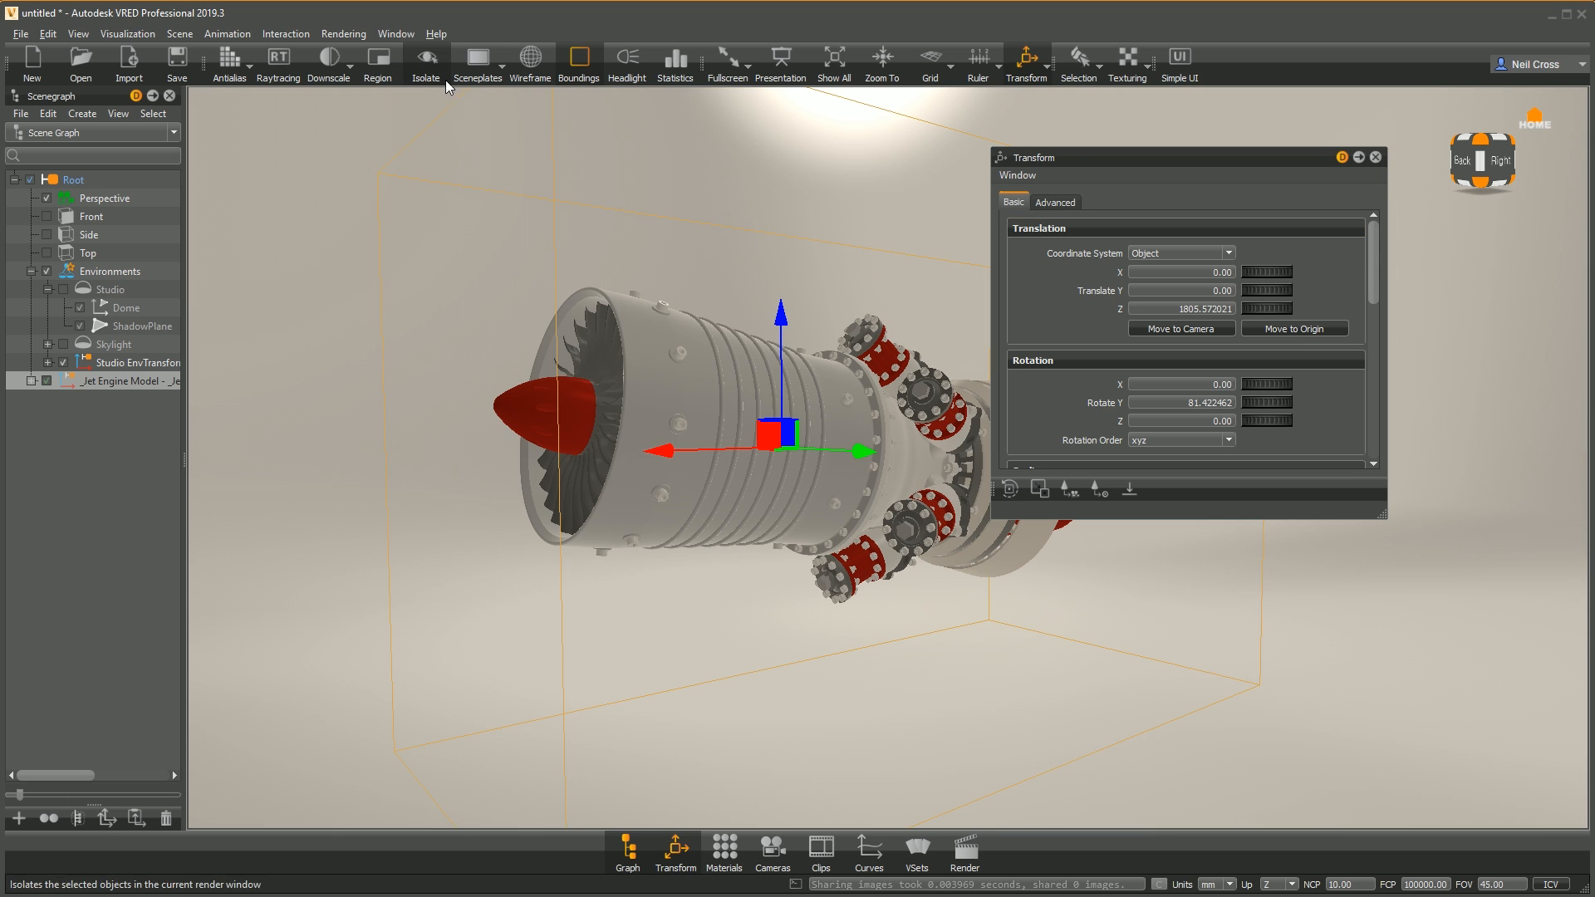
left_click(530, 60)
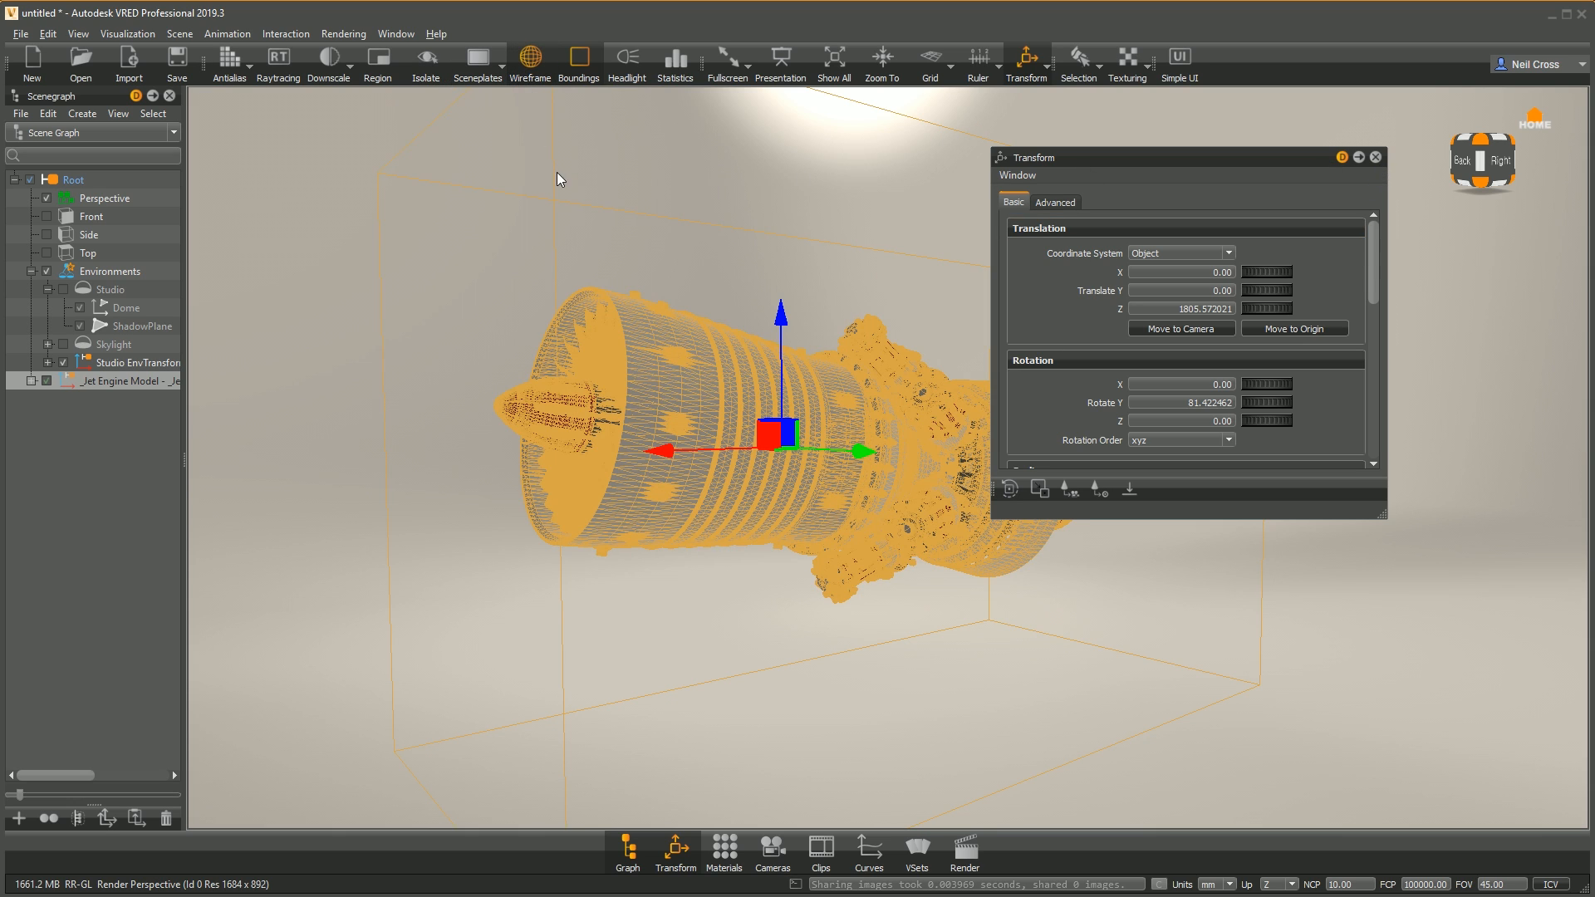
Step: Pick individual engine parts in the viewport, including the nose cone, fuel port cap, outer casing and intake fan, to examine the assembly's separate components
left_click(862, 427)
left_click(533, 433)
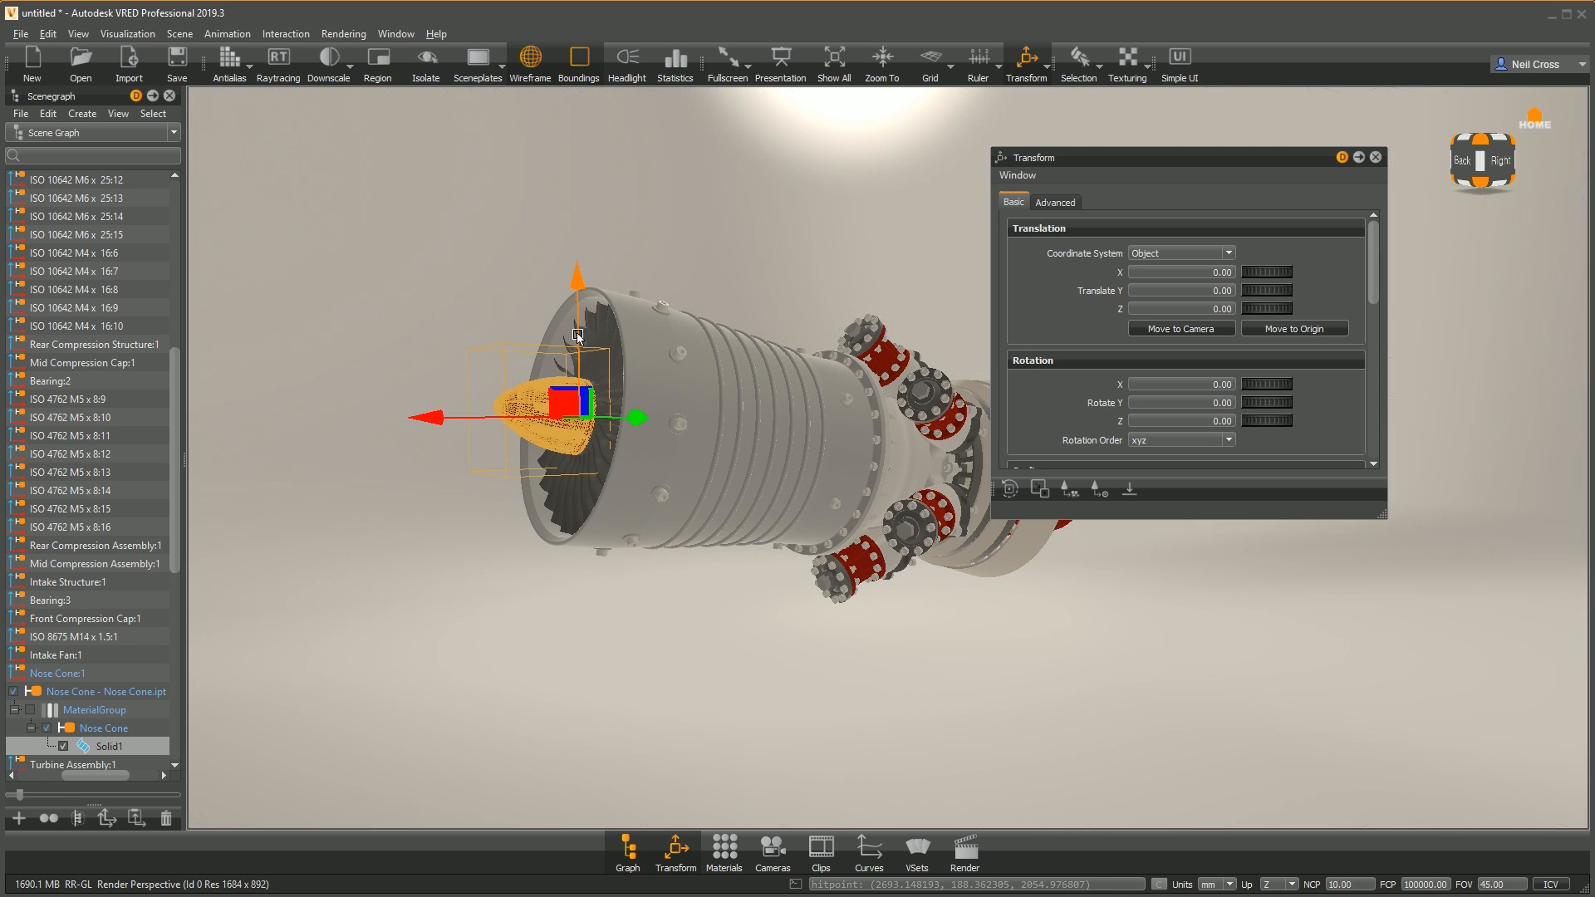
left_click(941, 406)
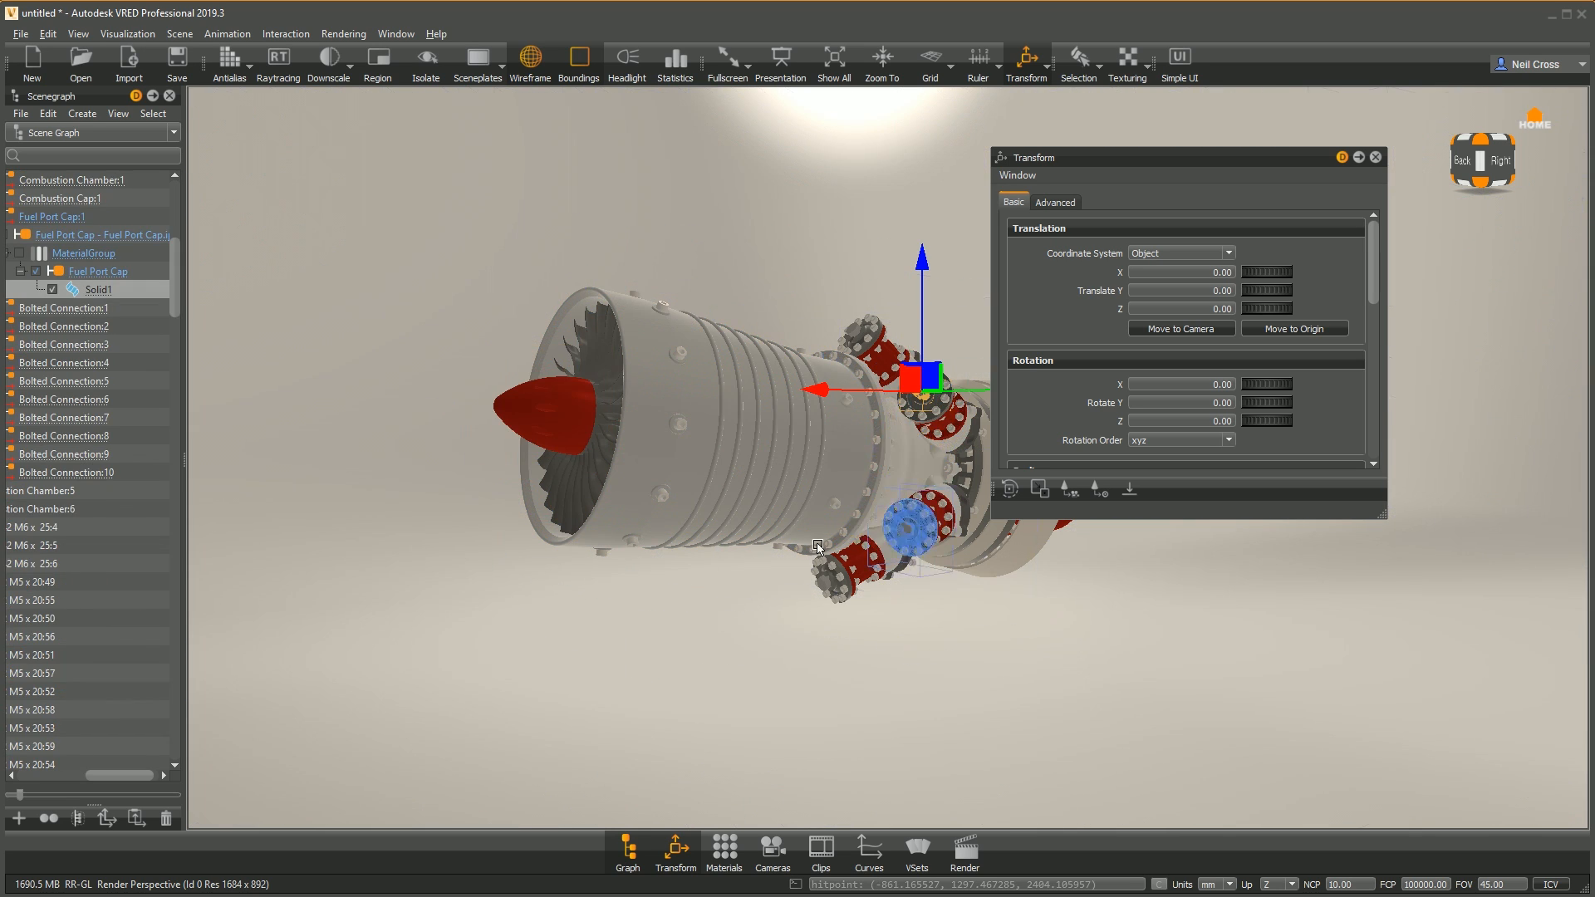
left_click(544, 416)
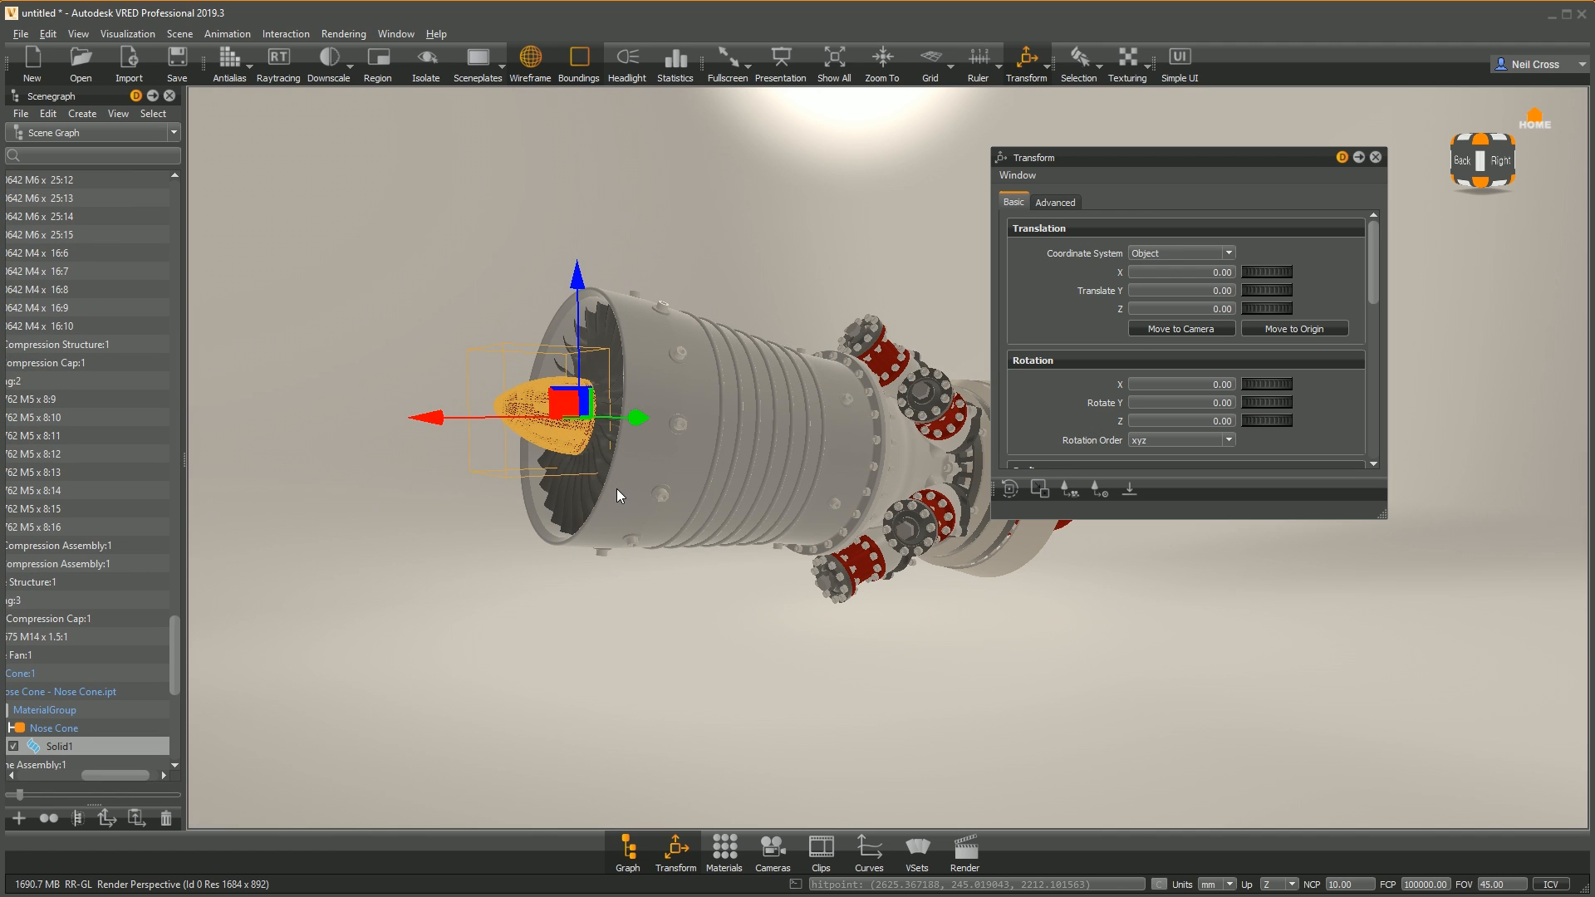
left_click(673, 451)
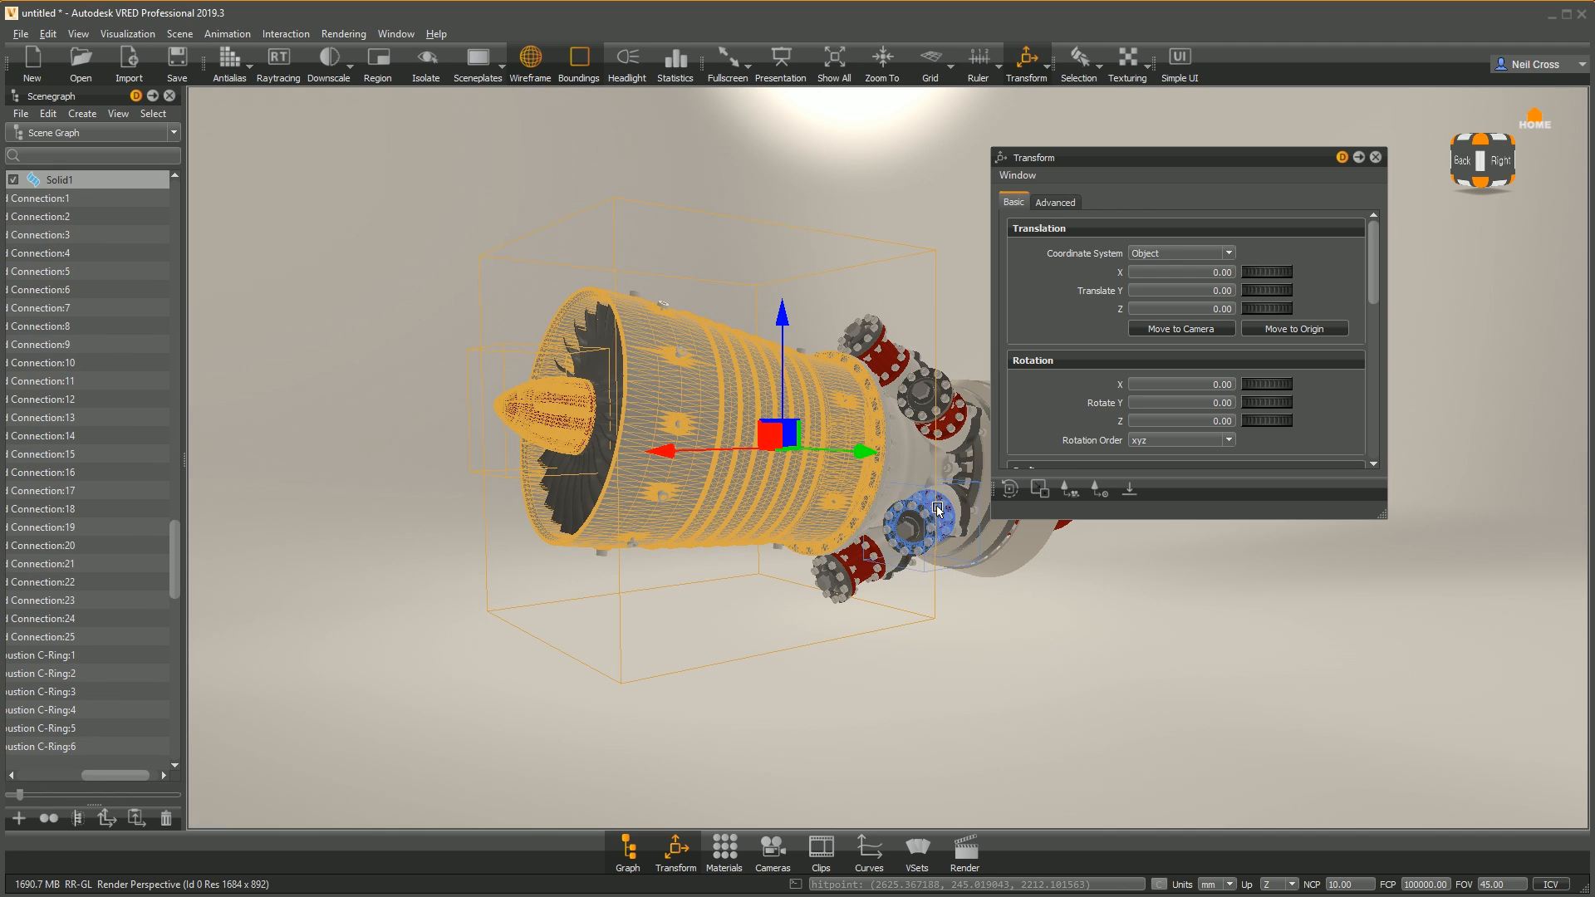
left_click(605, 417)
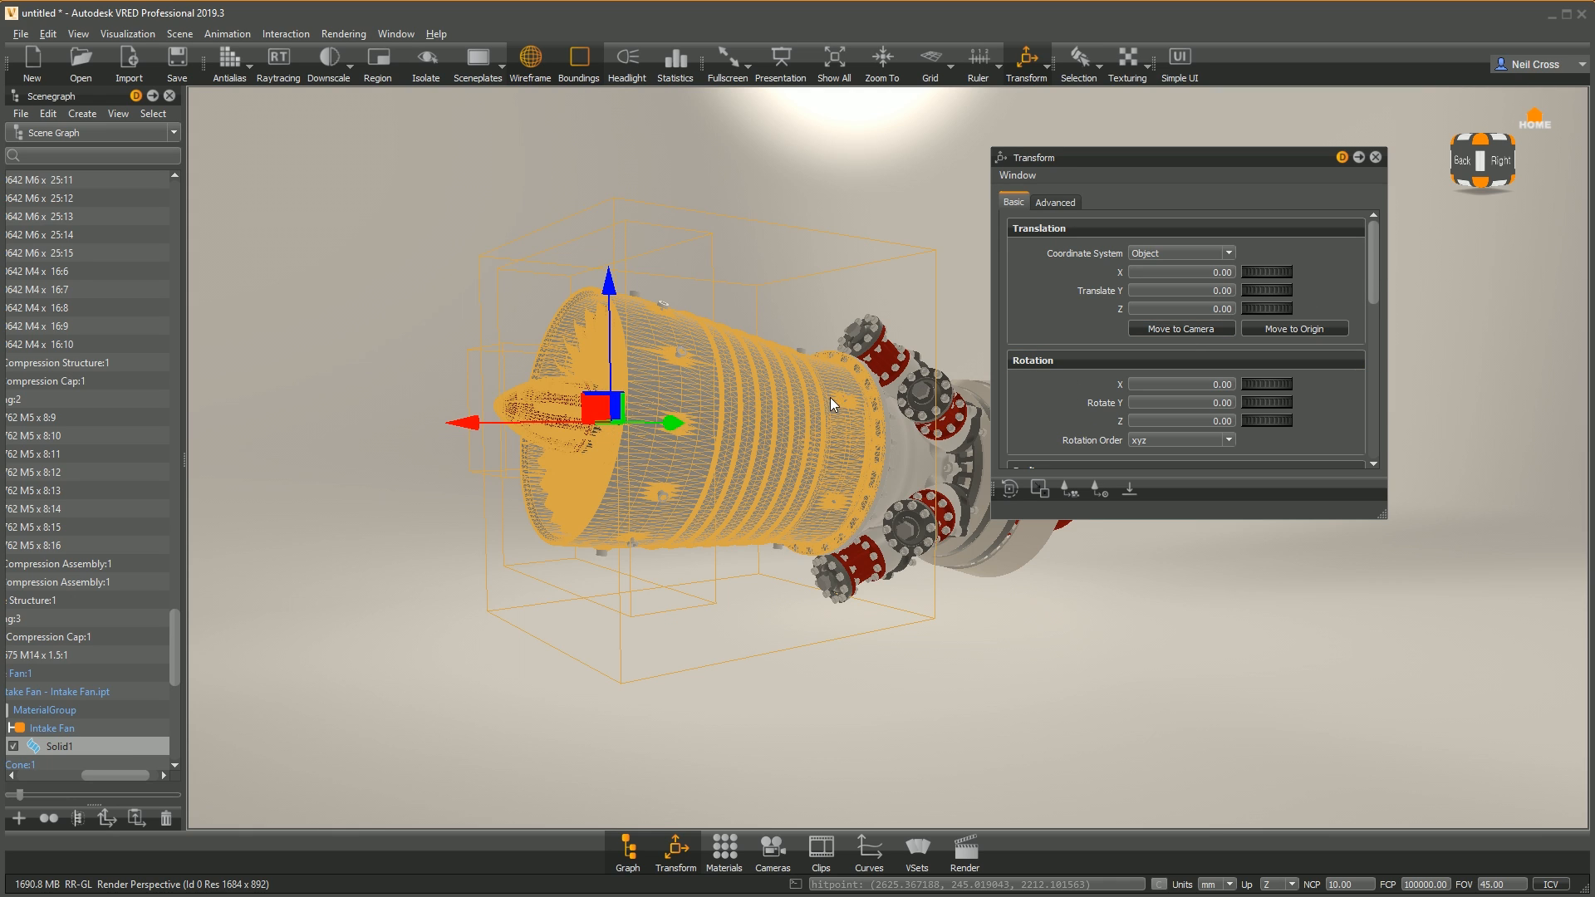
Step: Select only the large outer casing, move its rotation pivot to the object center and close the Transform editor
left_click(781, 402)
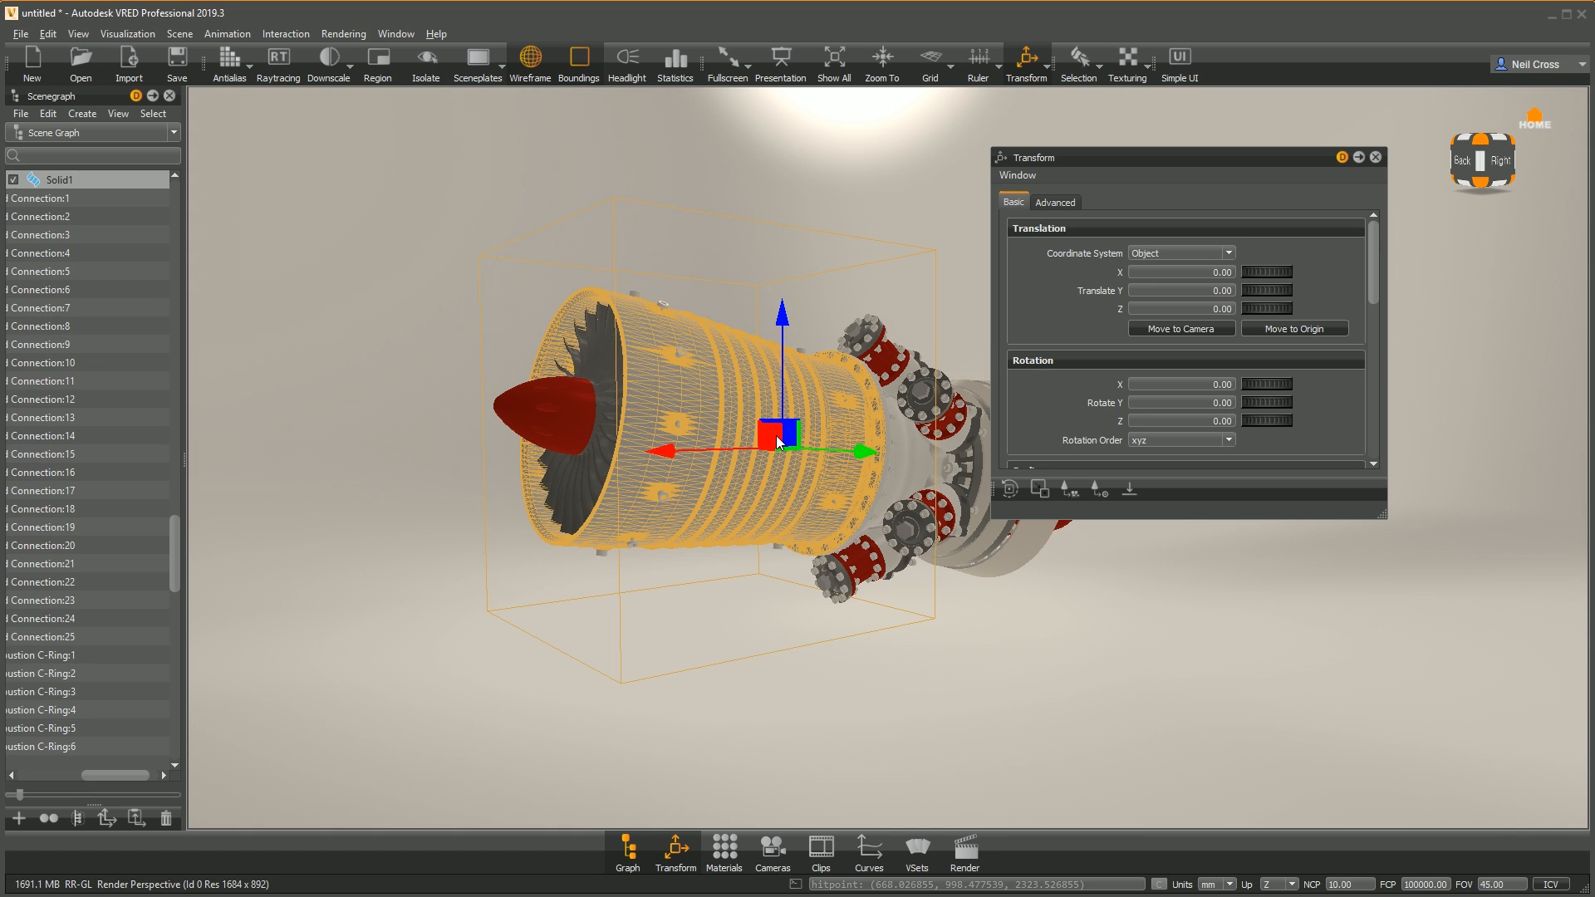
left_click_drag(1373, 253, 1372, 326)
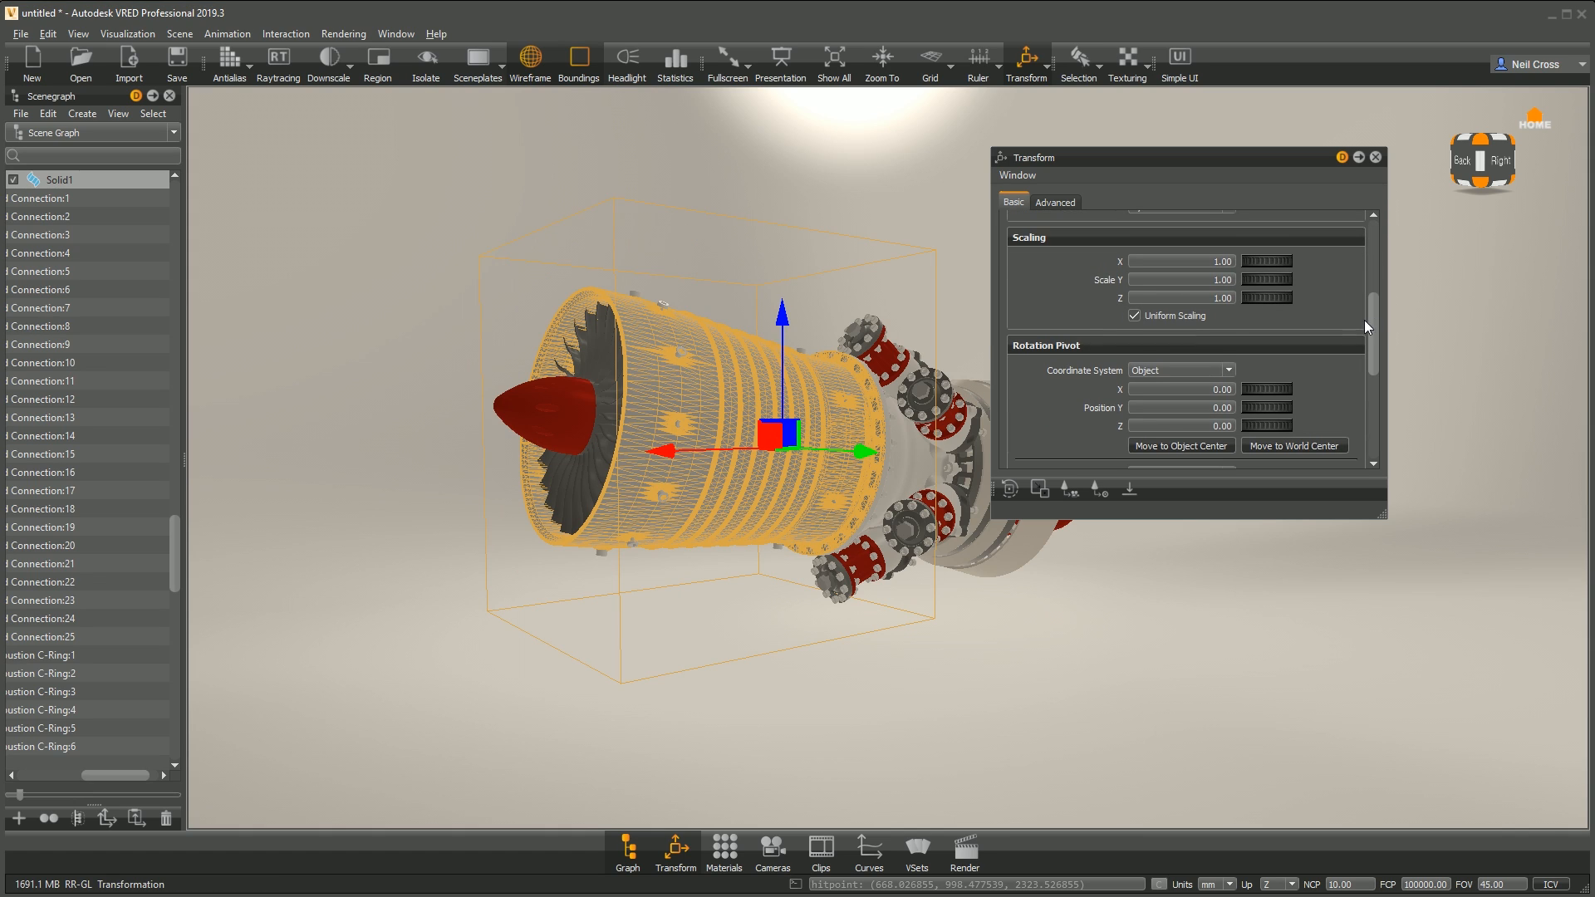
left_click(1187, 446)
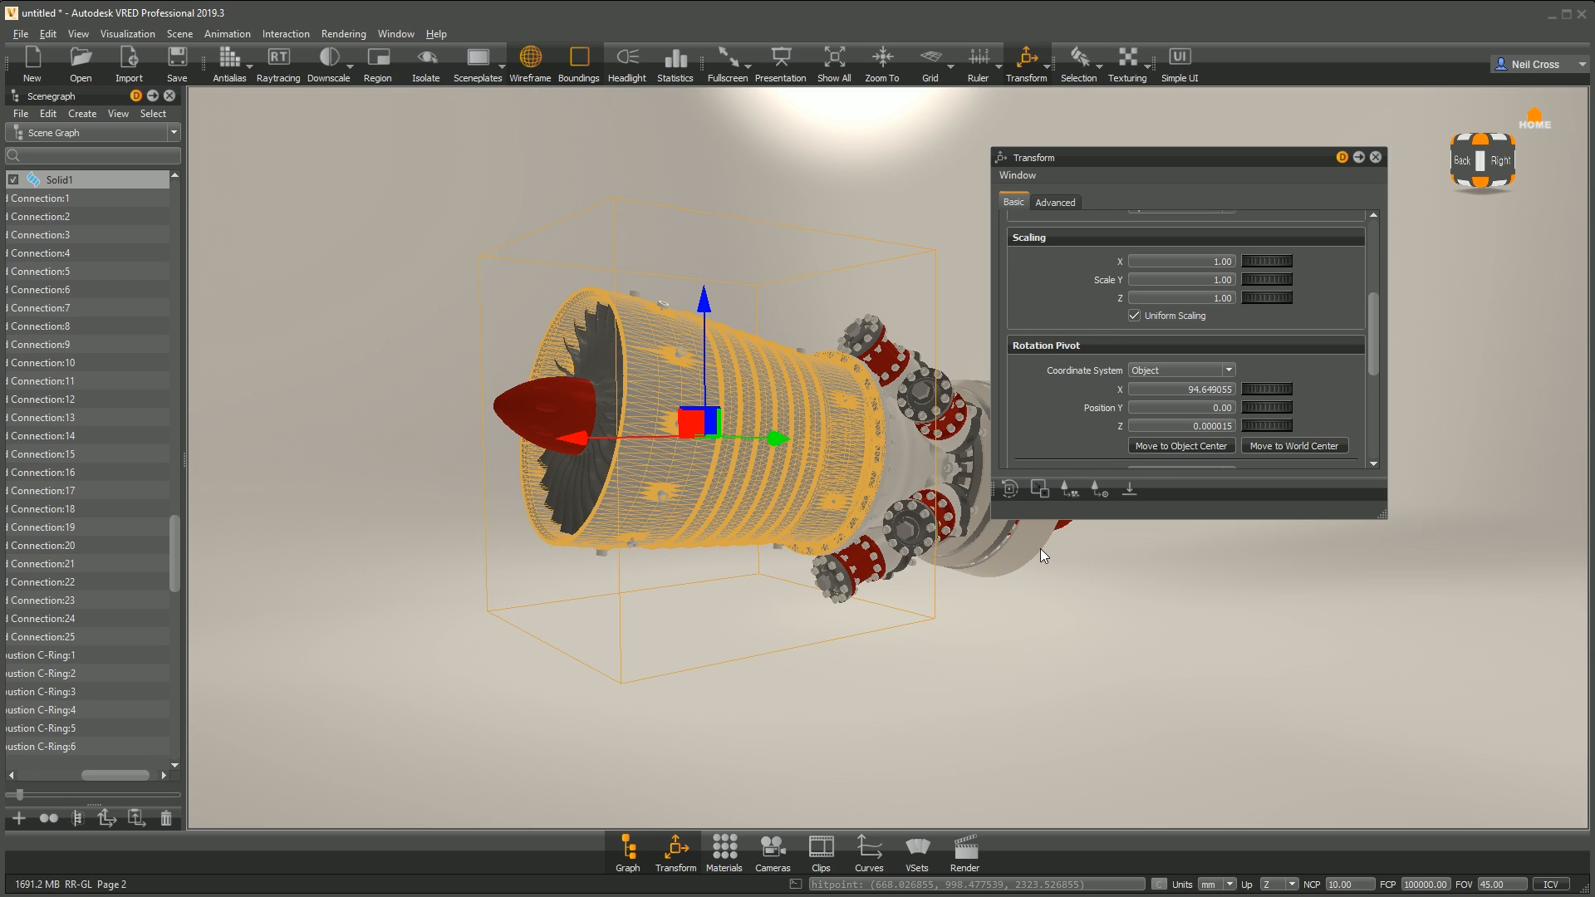
left_click(1375, 157)
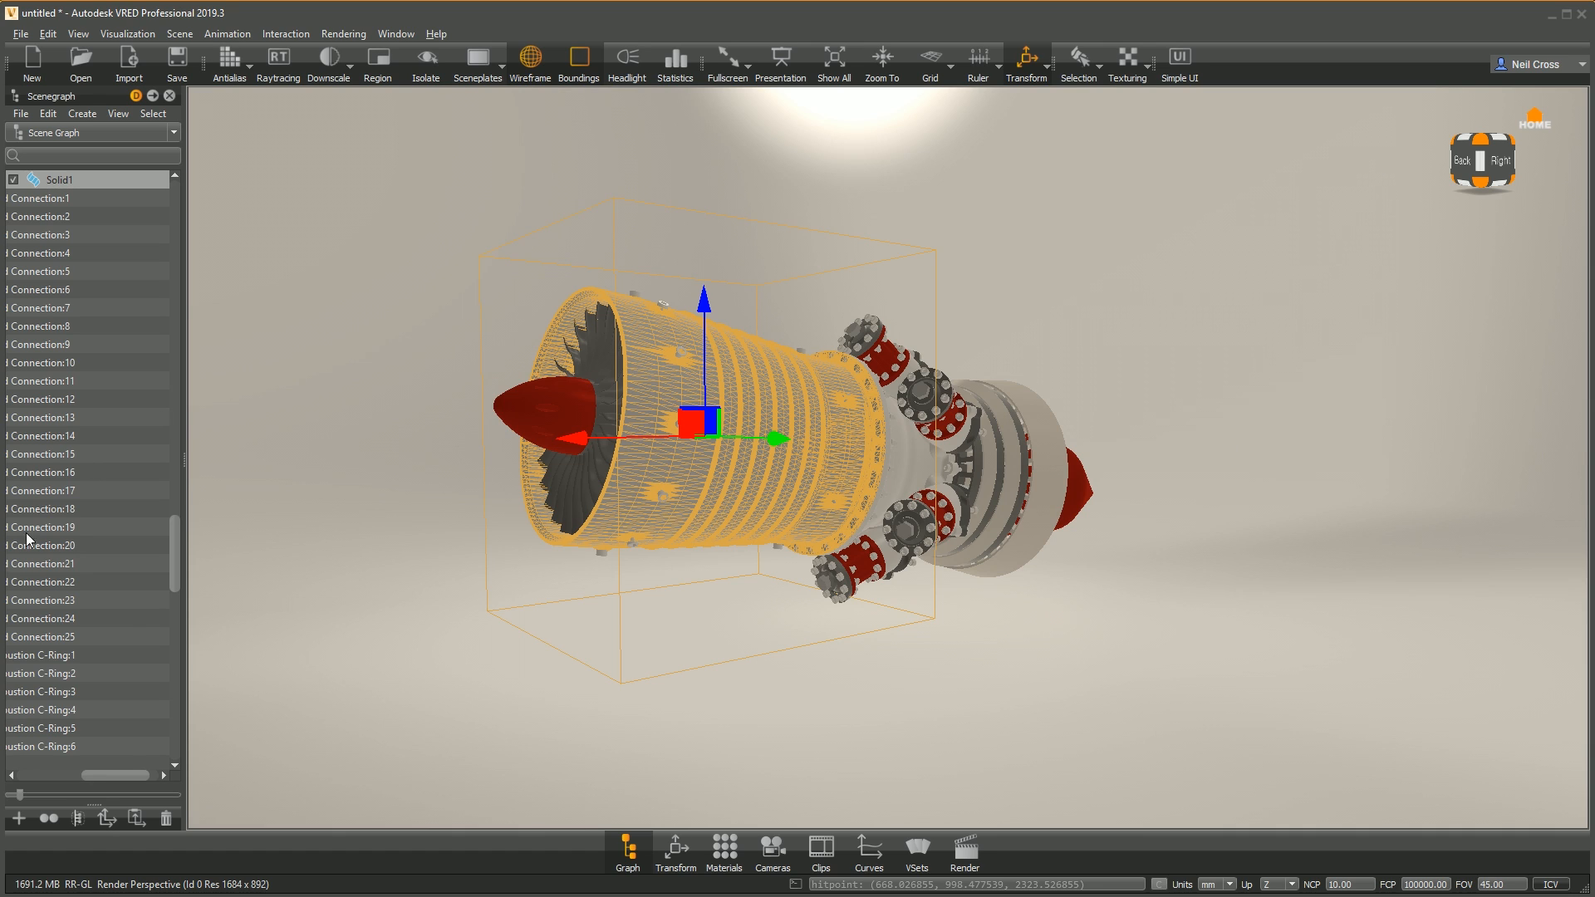
Step: Browse the imported assembly's parts in the scenegraph and select the ISO 10642 M6 x 25:4 screw
left_click_drag(119, 776, 91, 776)
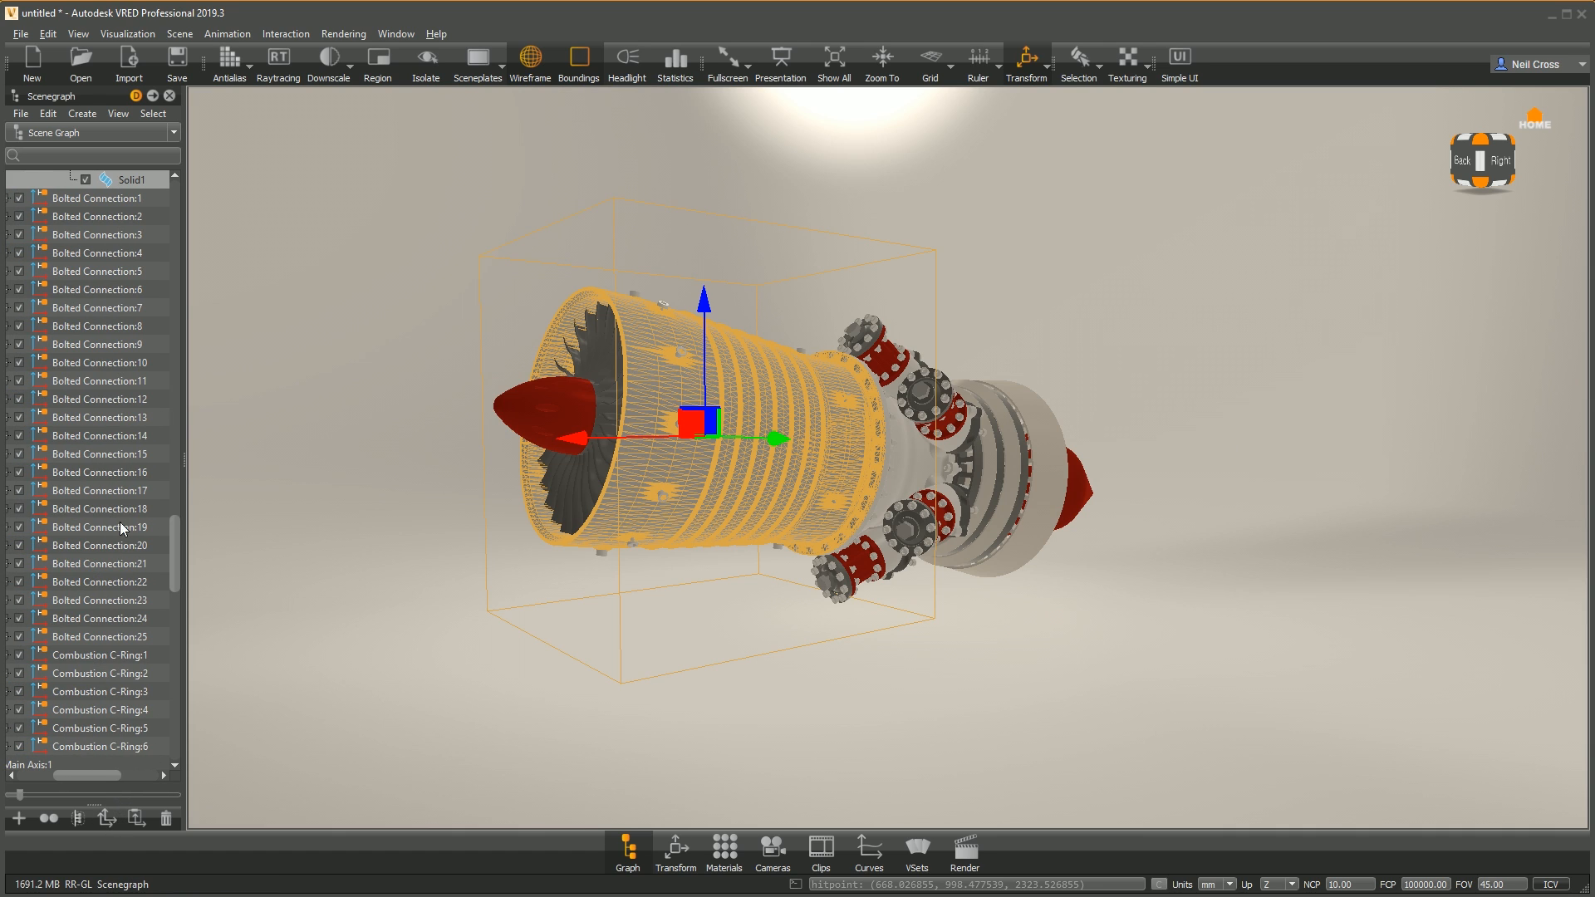
left_click_drag(174, 569, 173, 311)
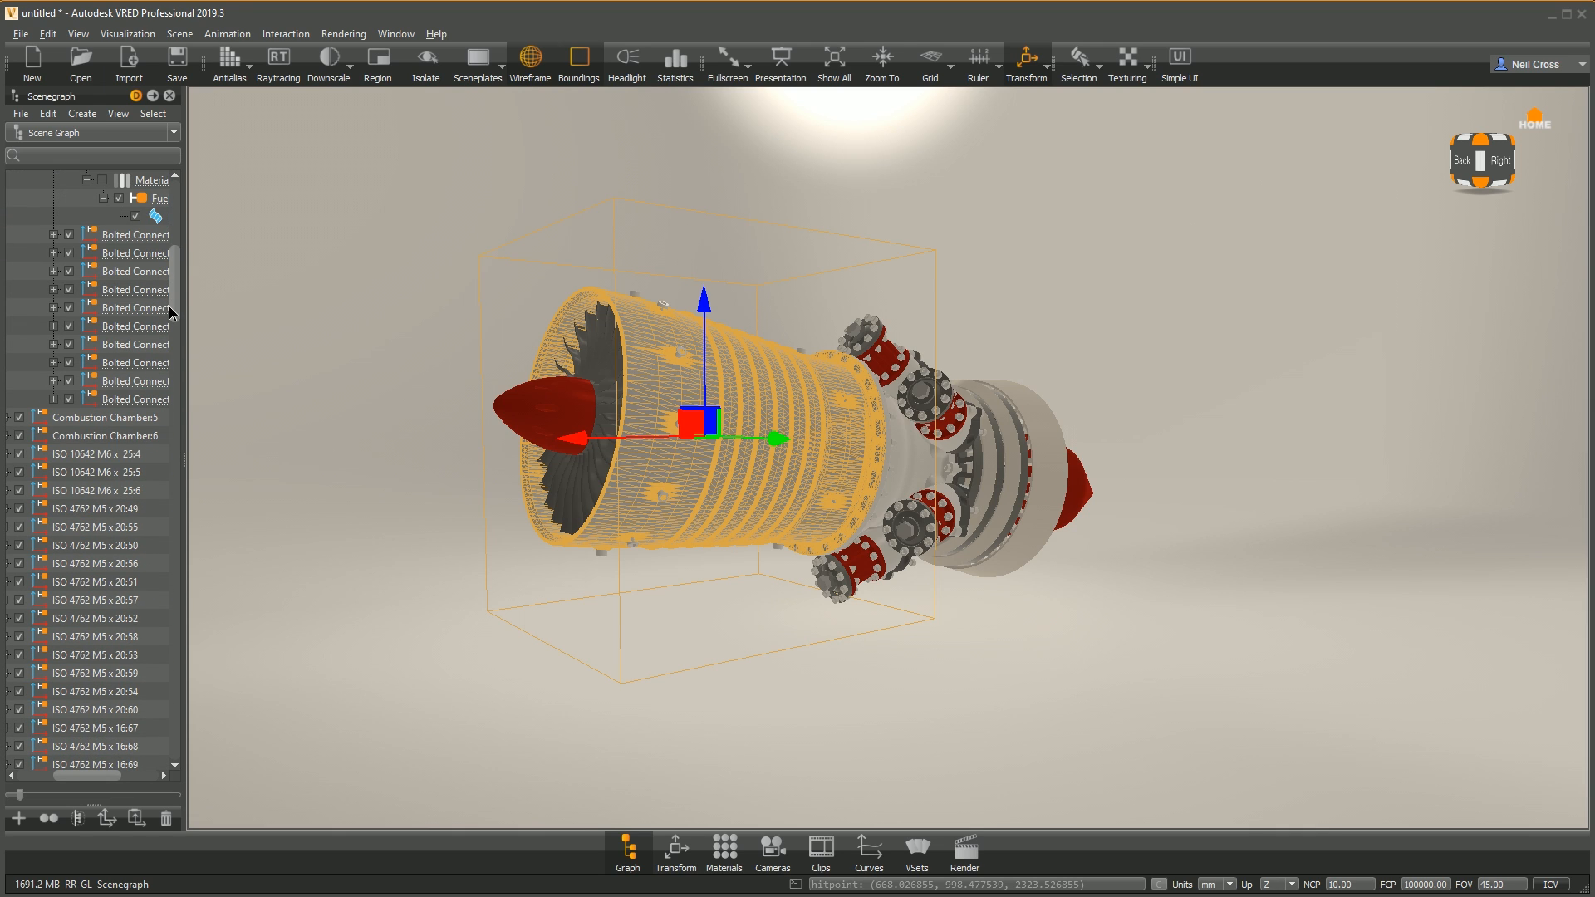
left_click(93, 455)
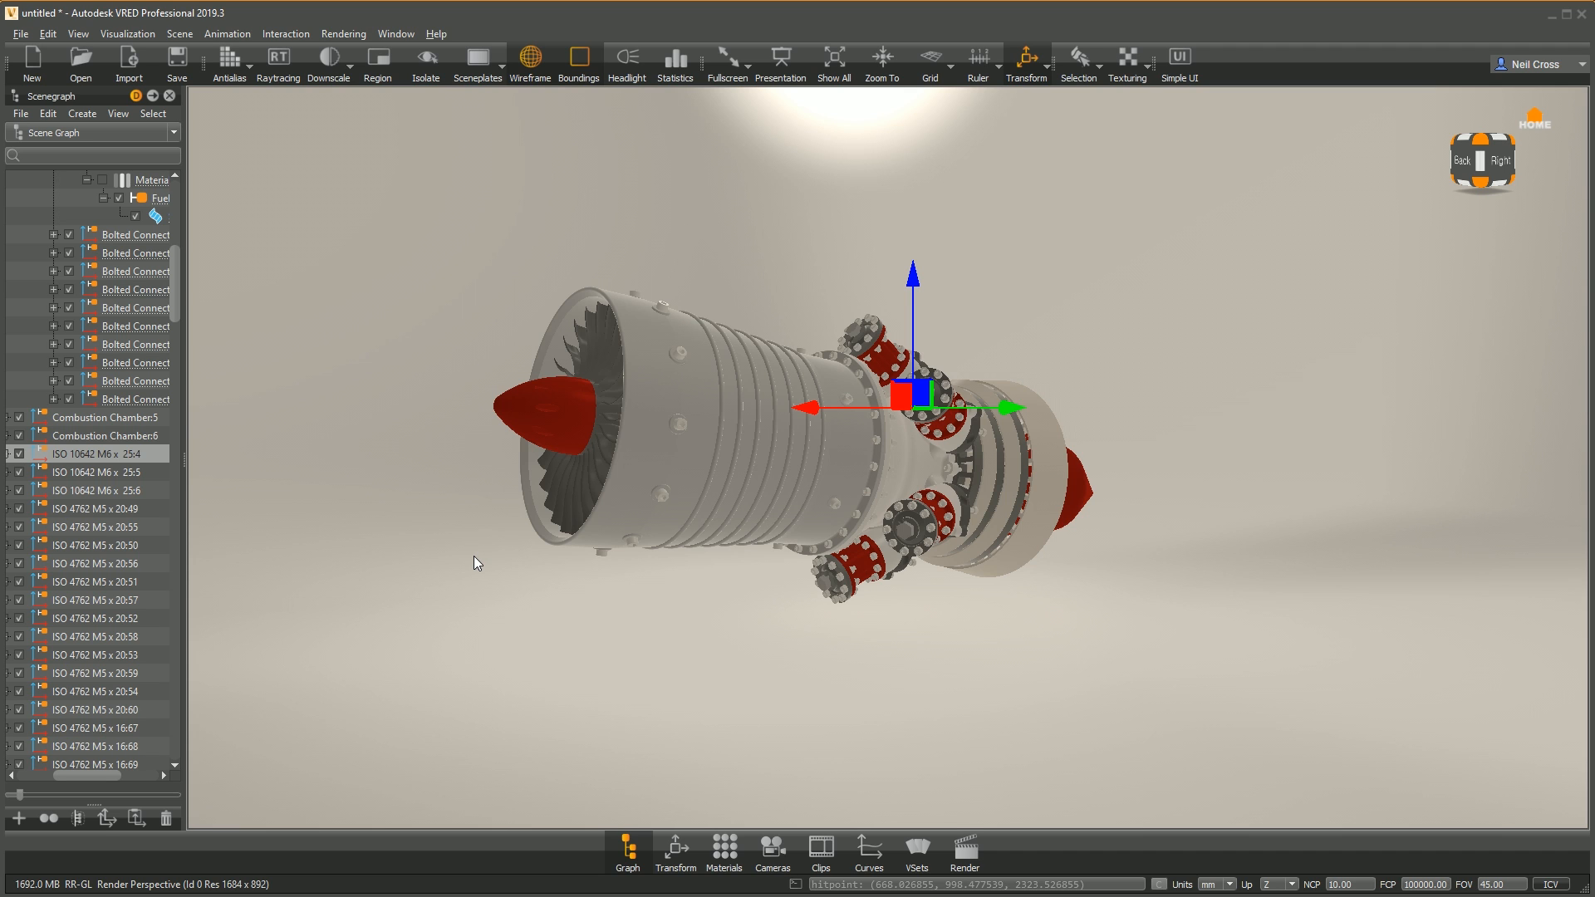
Step: Examine the jet engine from several angles and distances, including a close look at the red nose cone and intake fan blades
left_click_drag(648, 505, 602, 479)
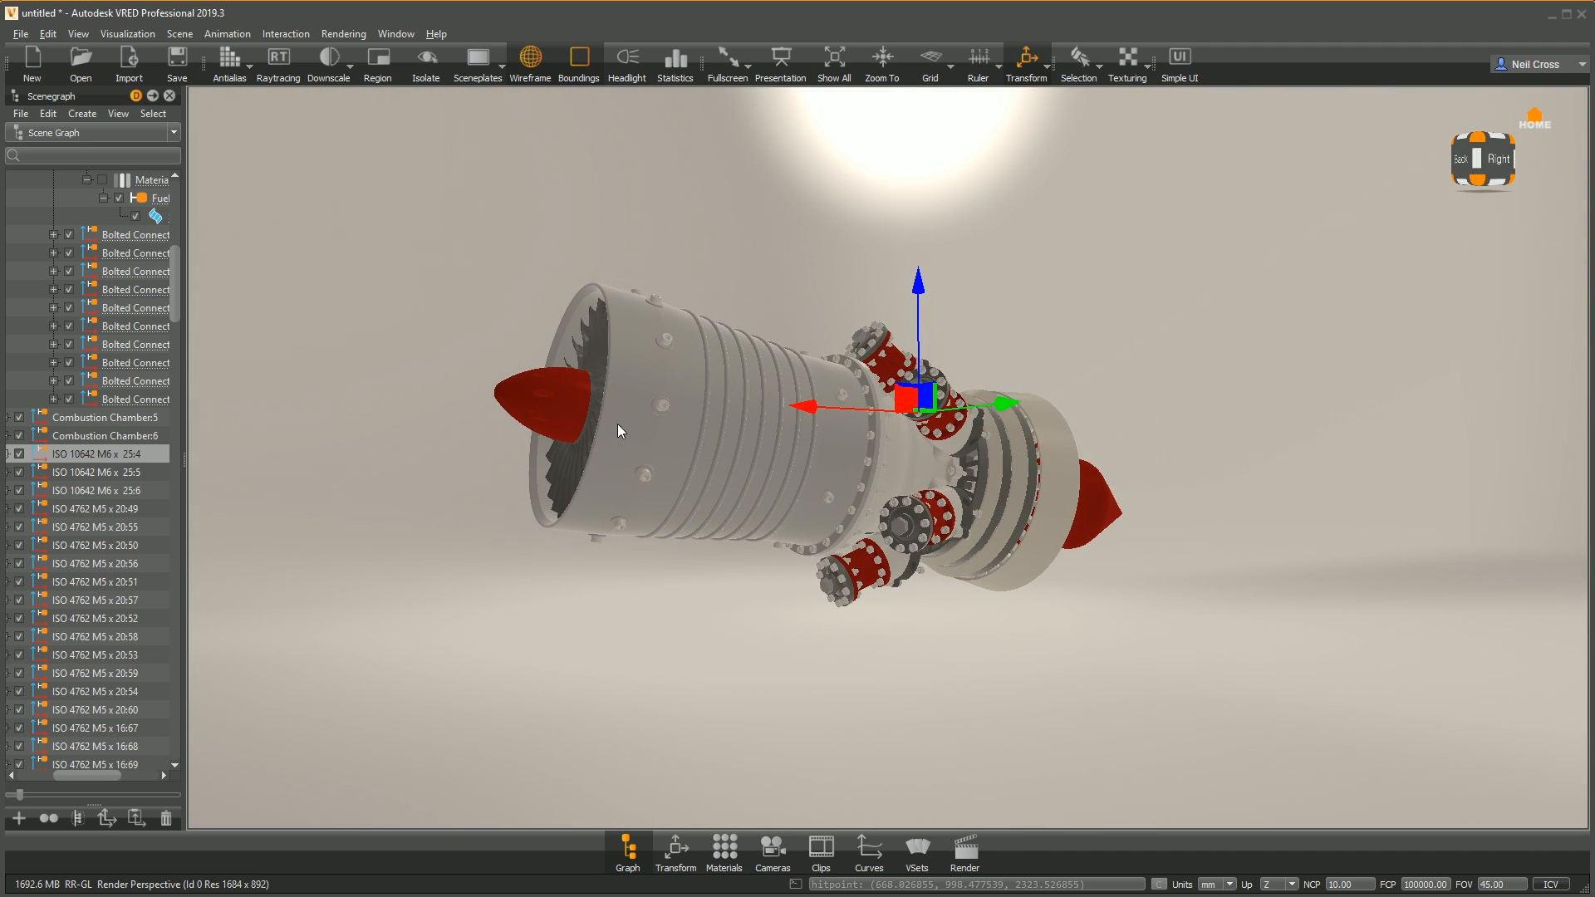
left_click_drag(603, 406, 734, 424)
scroll(516, 442, "up", 3)
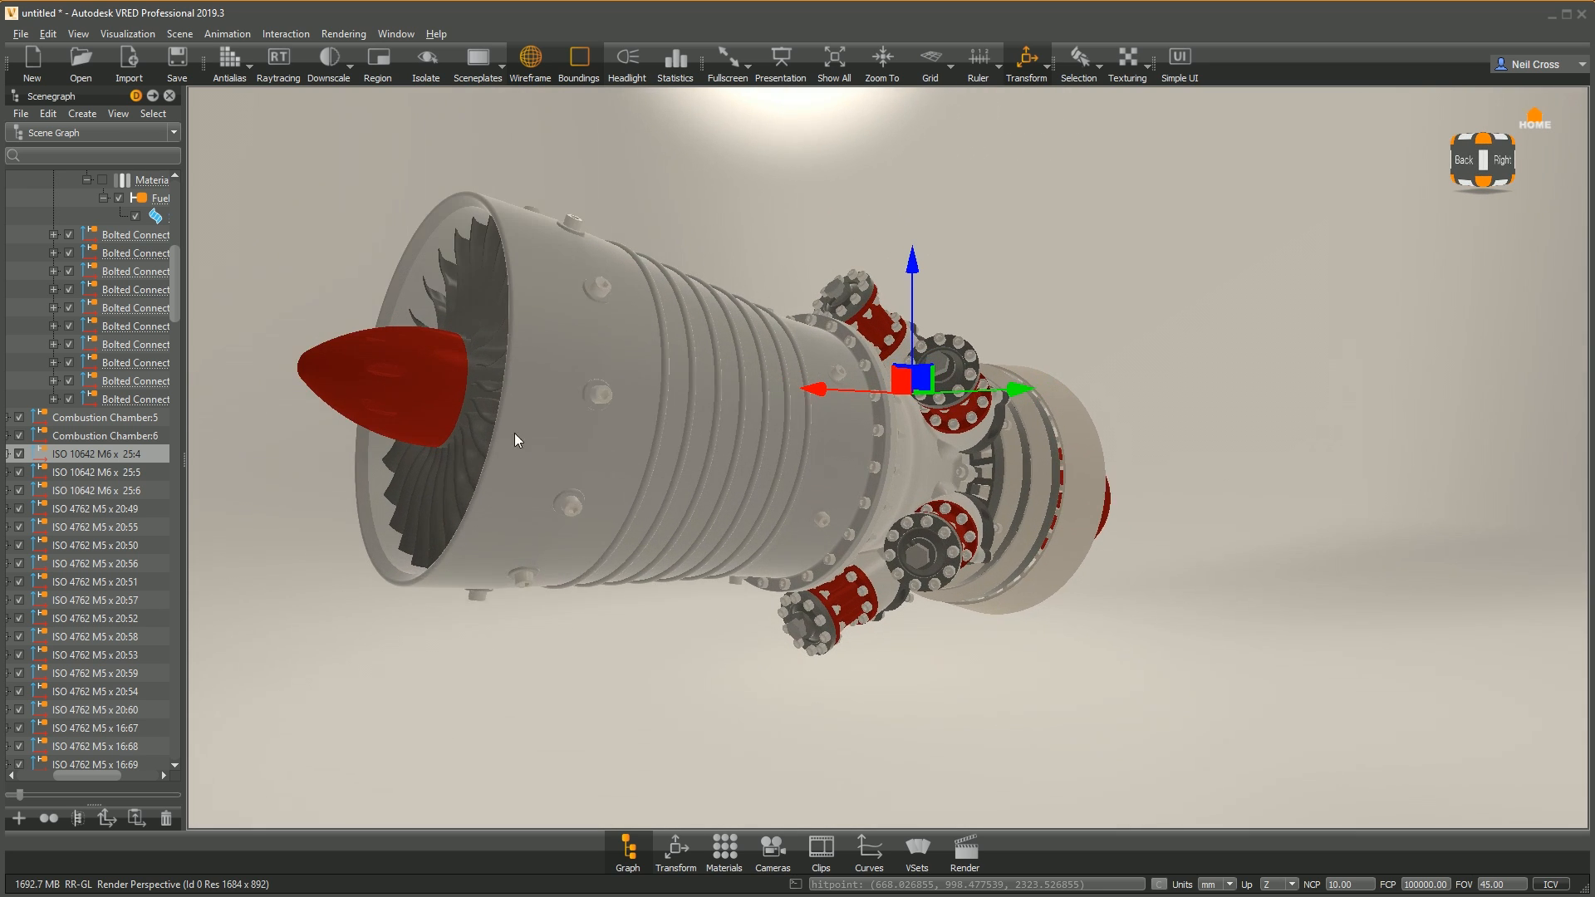
left_click_drag(516, 442, 779, 474)
middle_click_drag(779, 473, 901, 486)
scroll(565, 421, "up", 5)
middle_click_drag(432, 422, 780, 471)
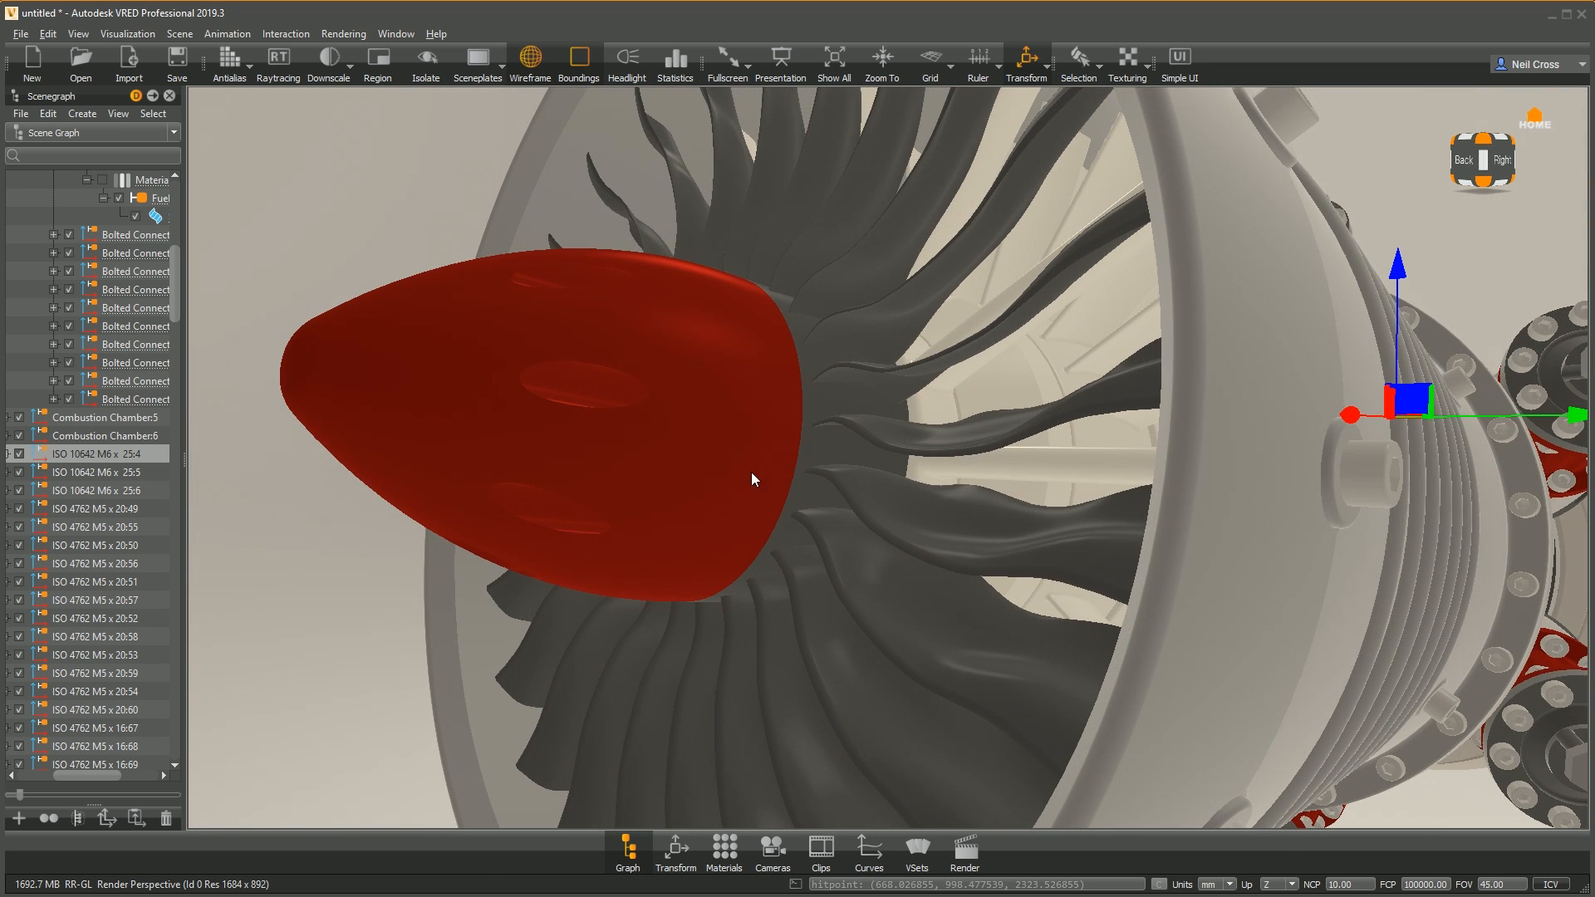
scroll(1079, 549, "down", 4)
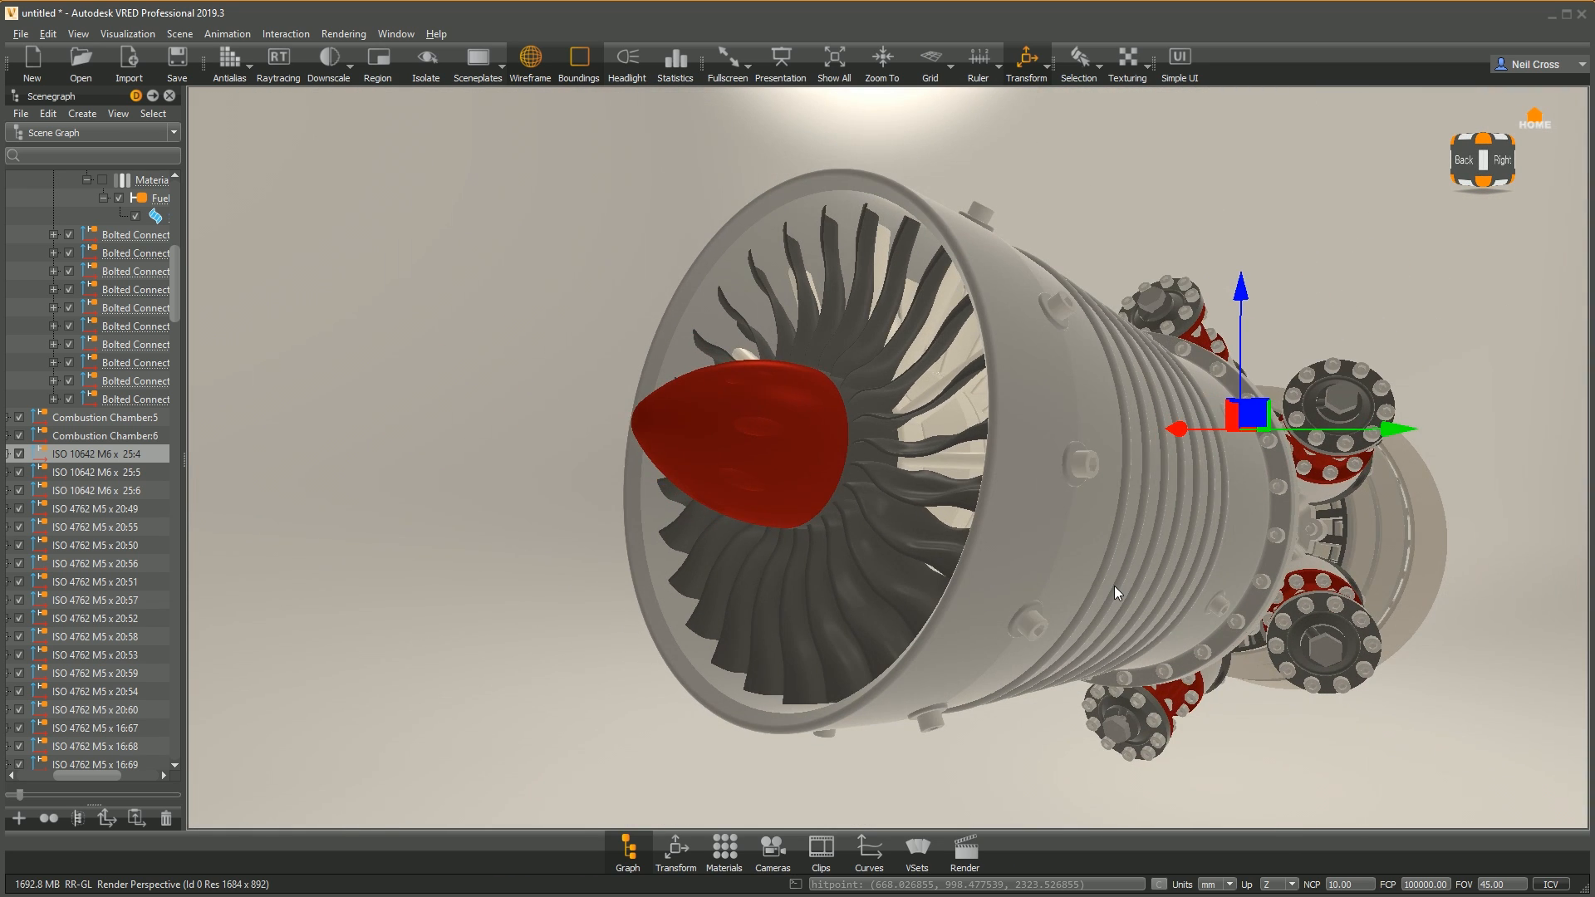
scroll(1114, 586, "down", 2)
middle_click_drag(1184, 551, 1082, 619)
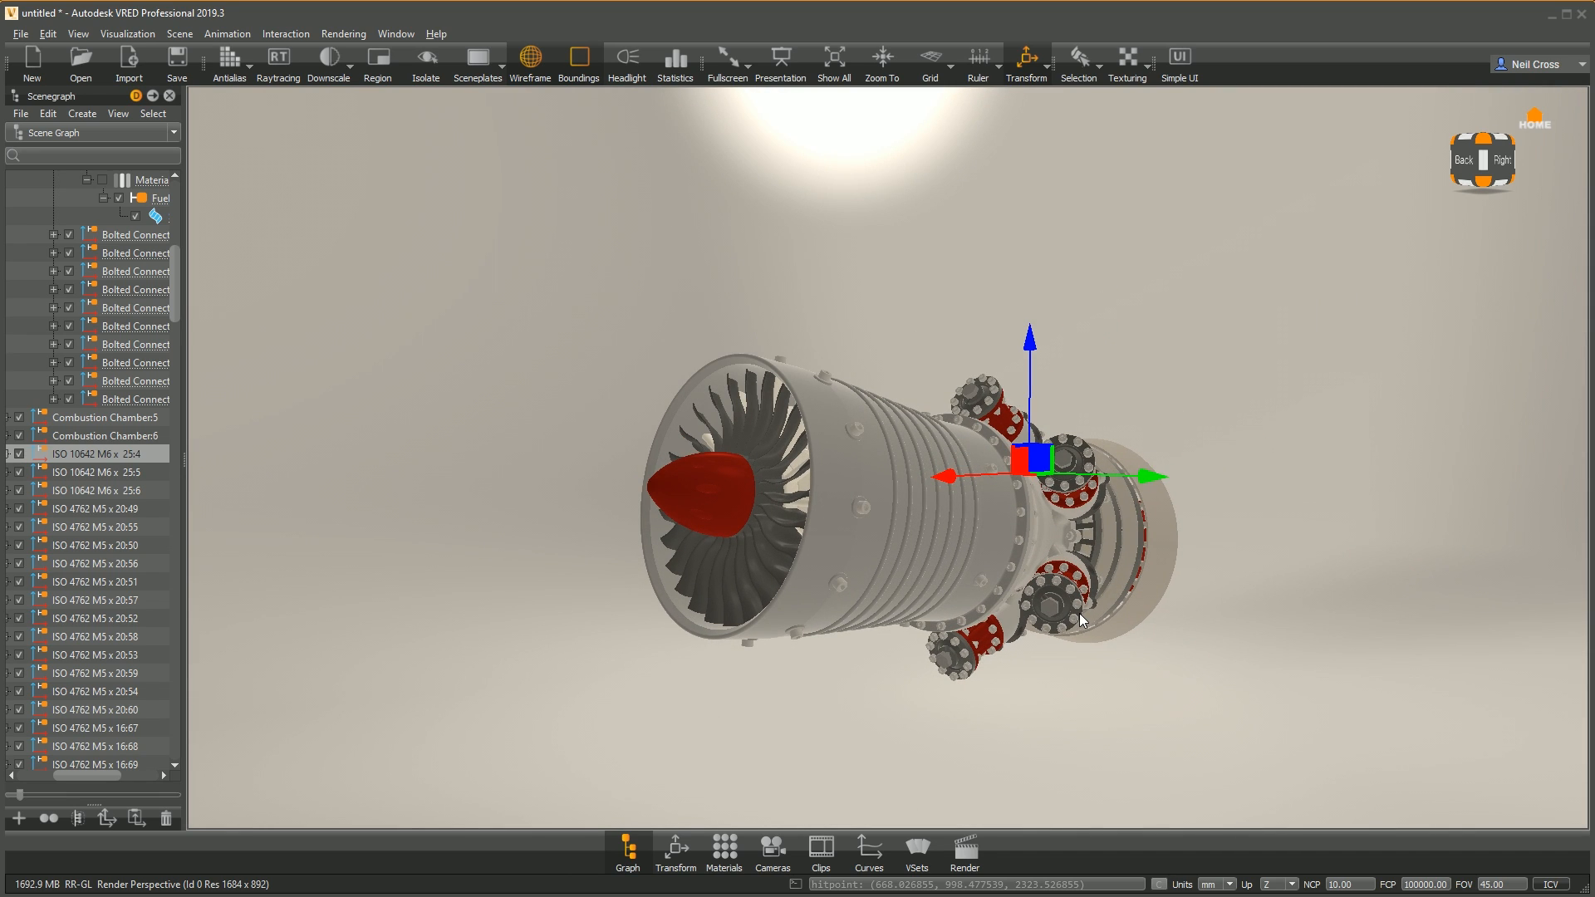
left_click_drag(798, 490, 761, 432)
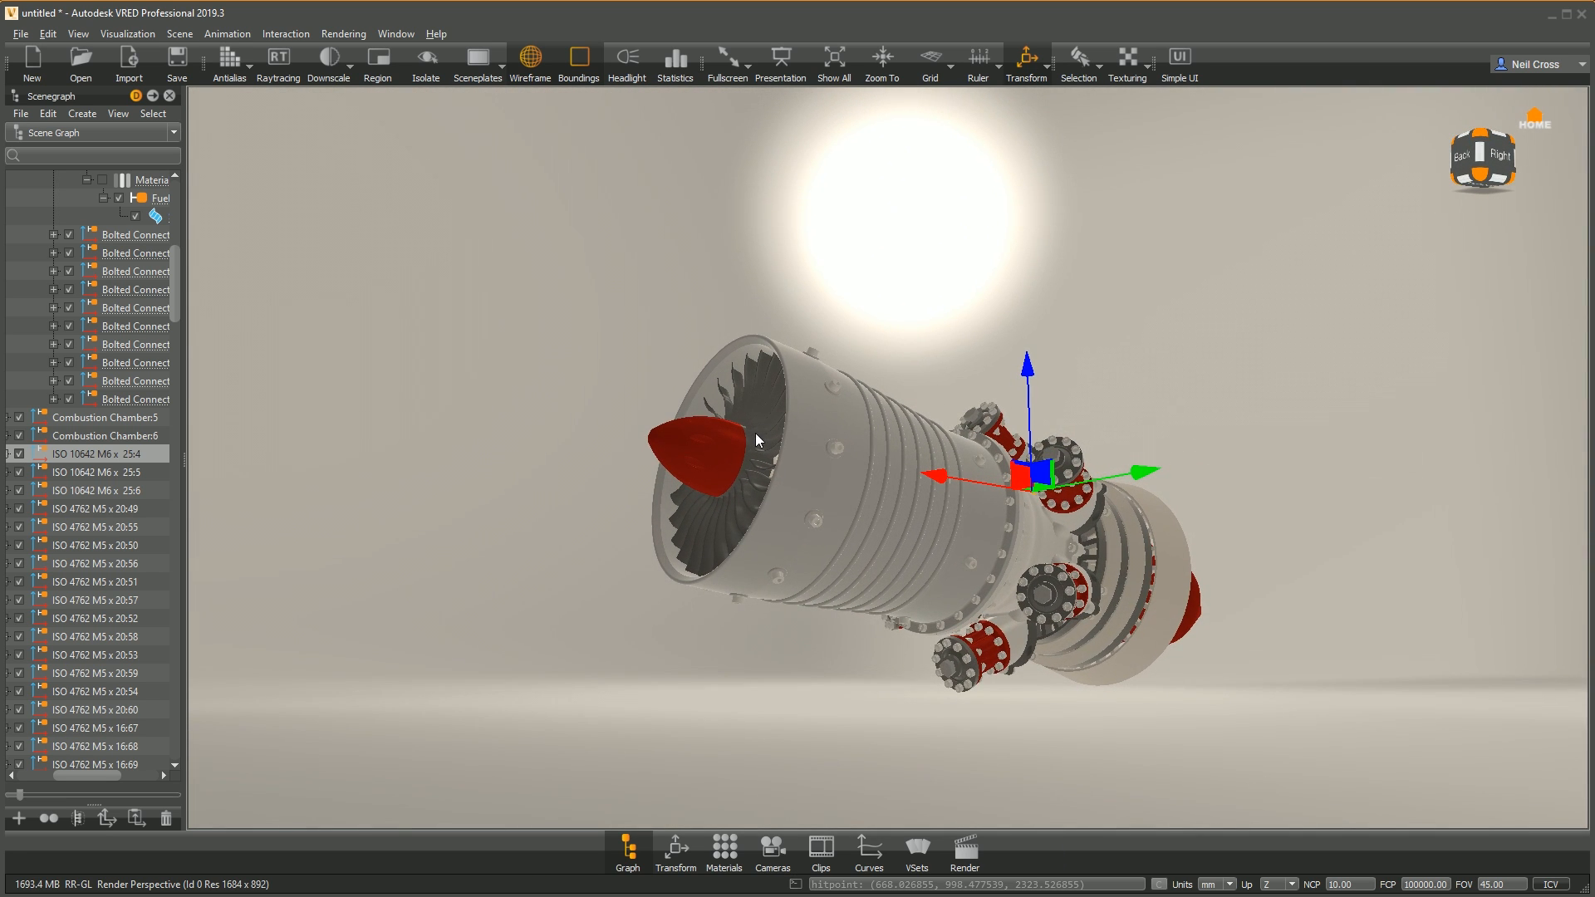
left_click_drag(935, 526, 905, 579)
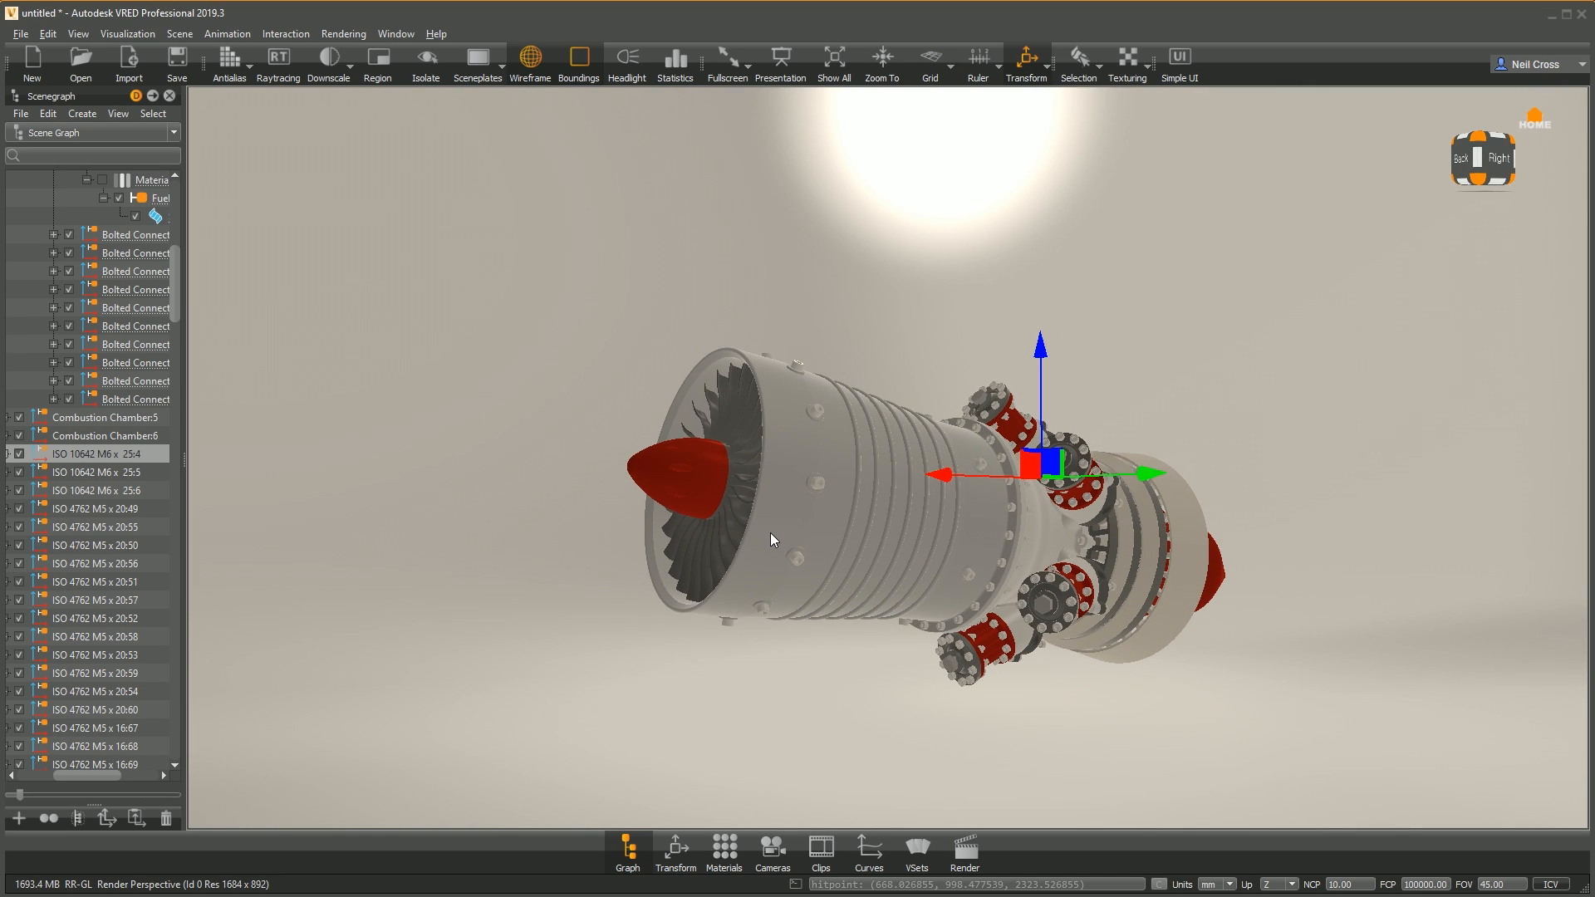
left_click_drag(755, 540, 827, 506)
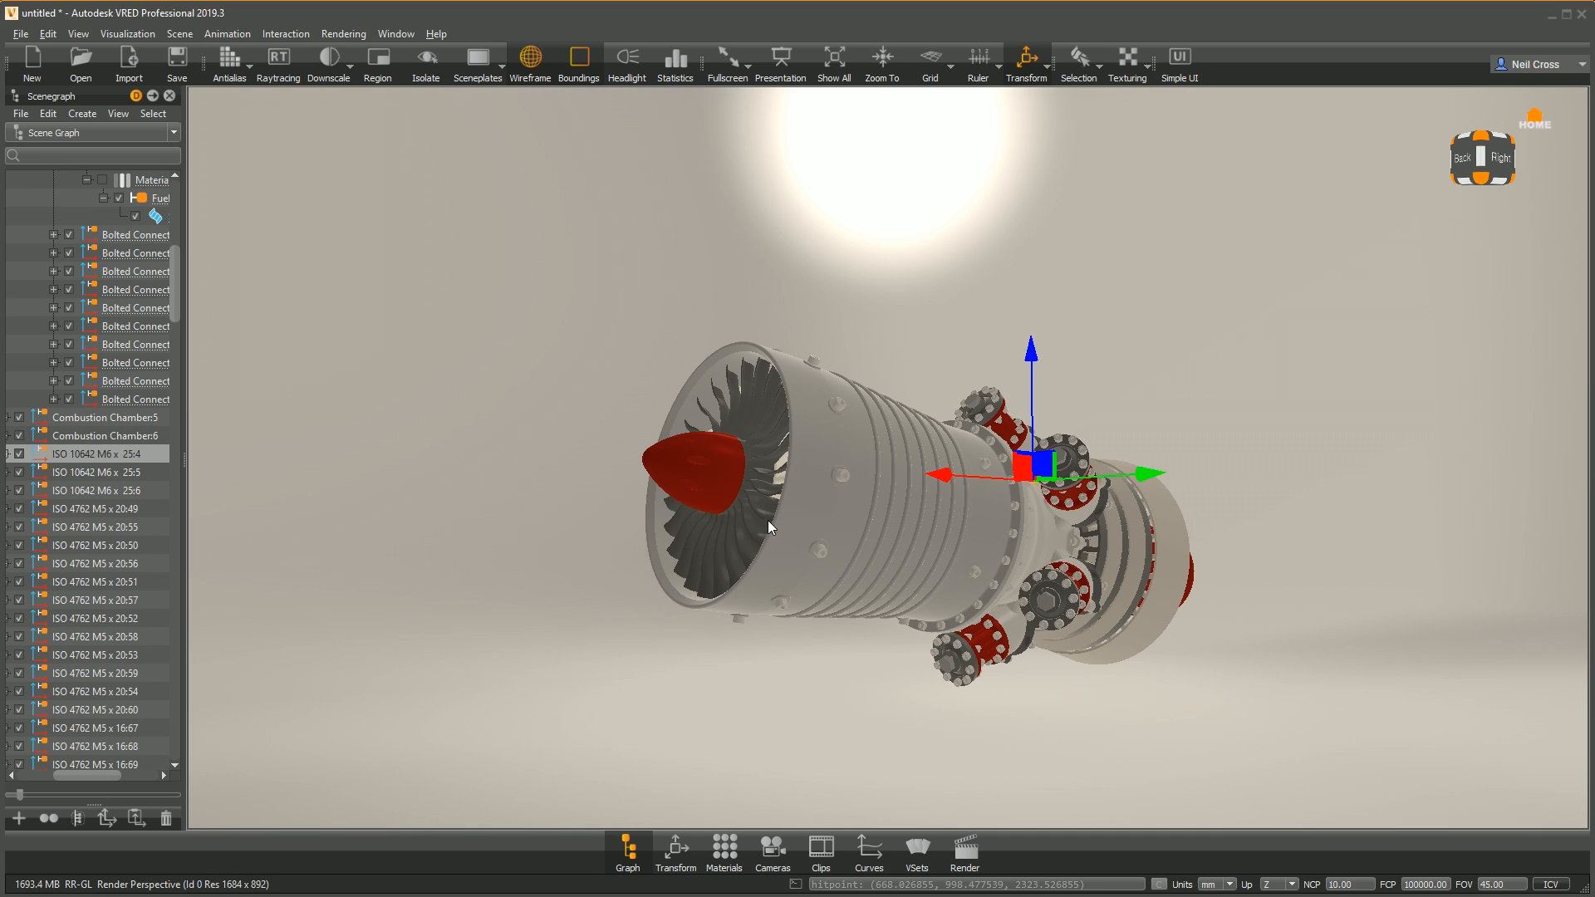
Step: Open the Material Editor and inspect the materials imported with the engine, including the names of two light grey surface_style materials
left_click(724, 849)
left_click_drag(411, 194, 676, 141)
left_click_drag(628, 379, 669, 416)
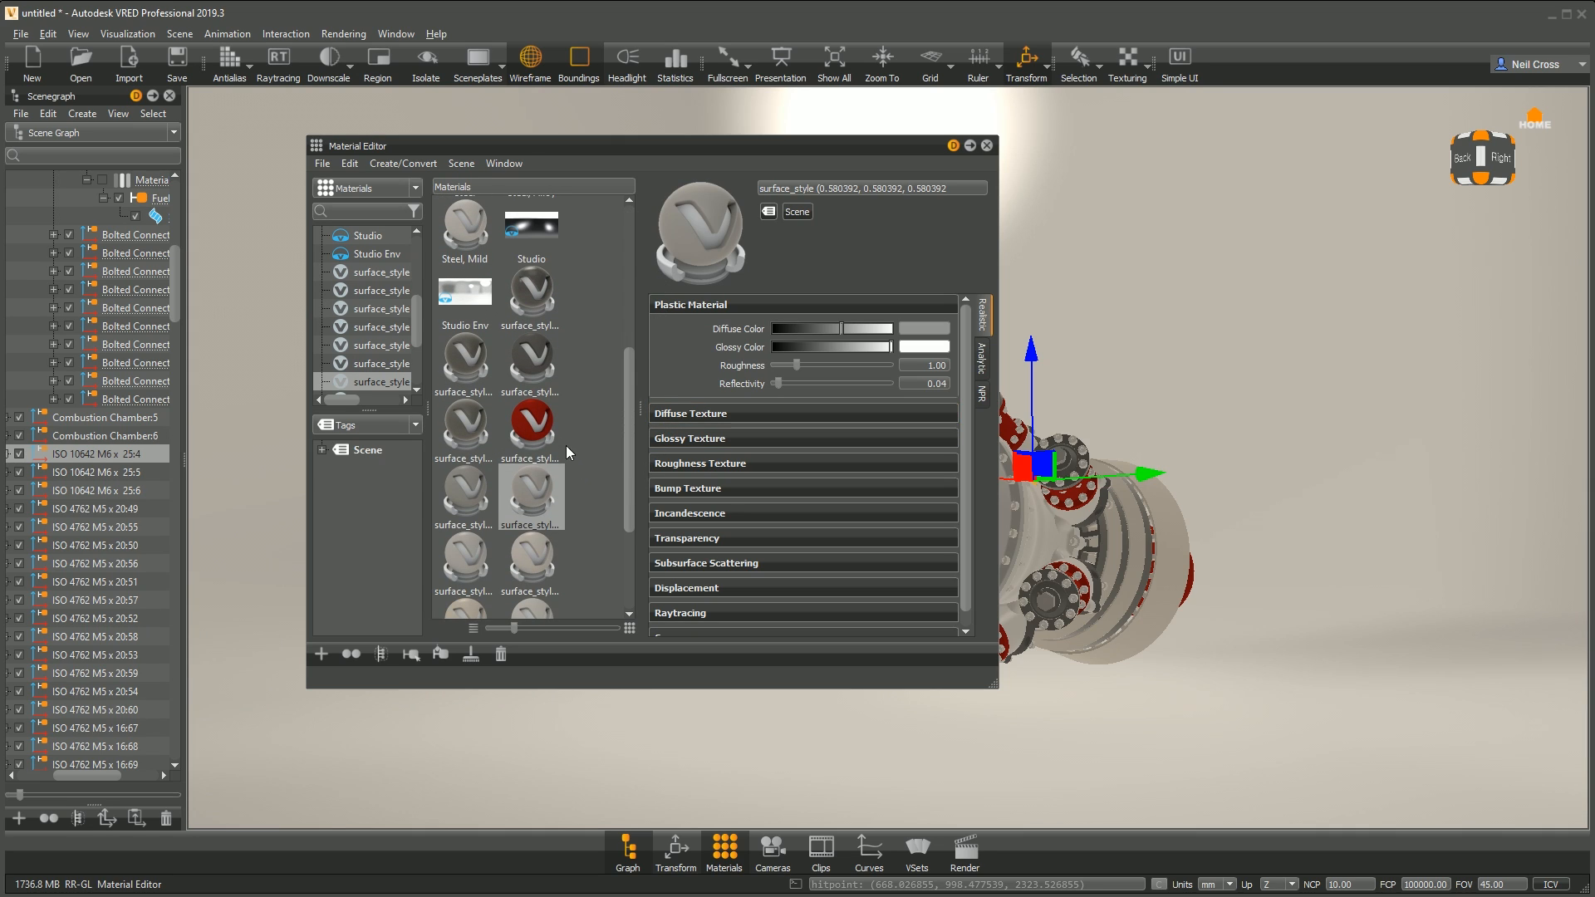
left_click_drag(951, 189, 833, 188)
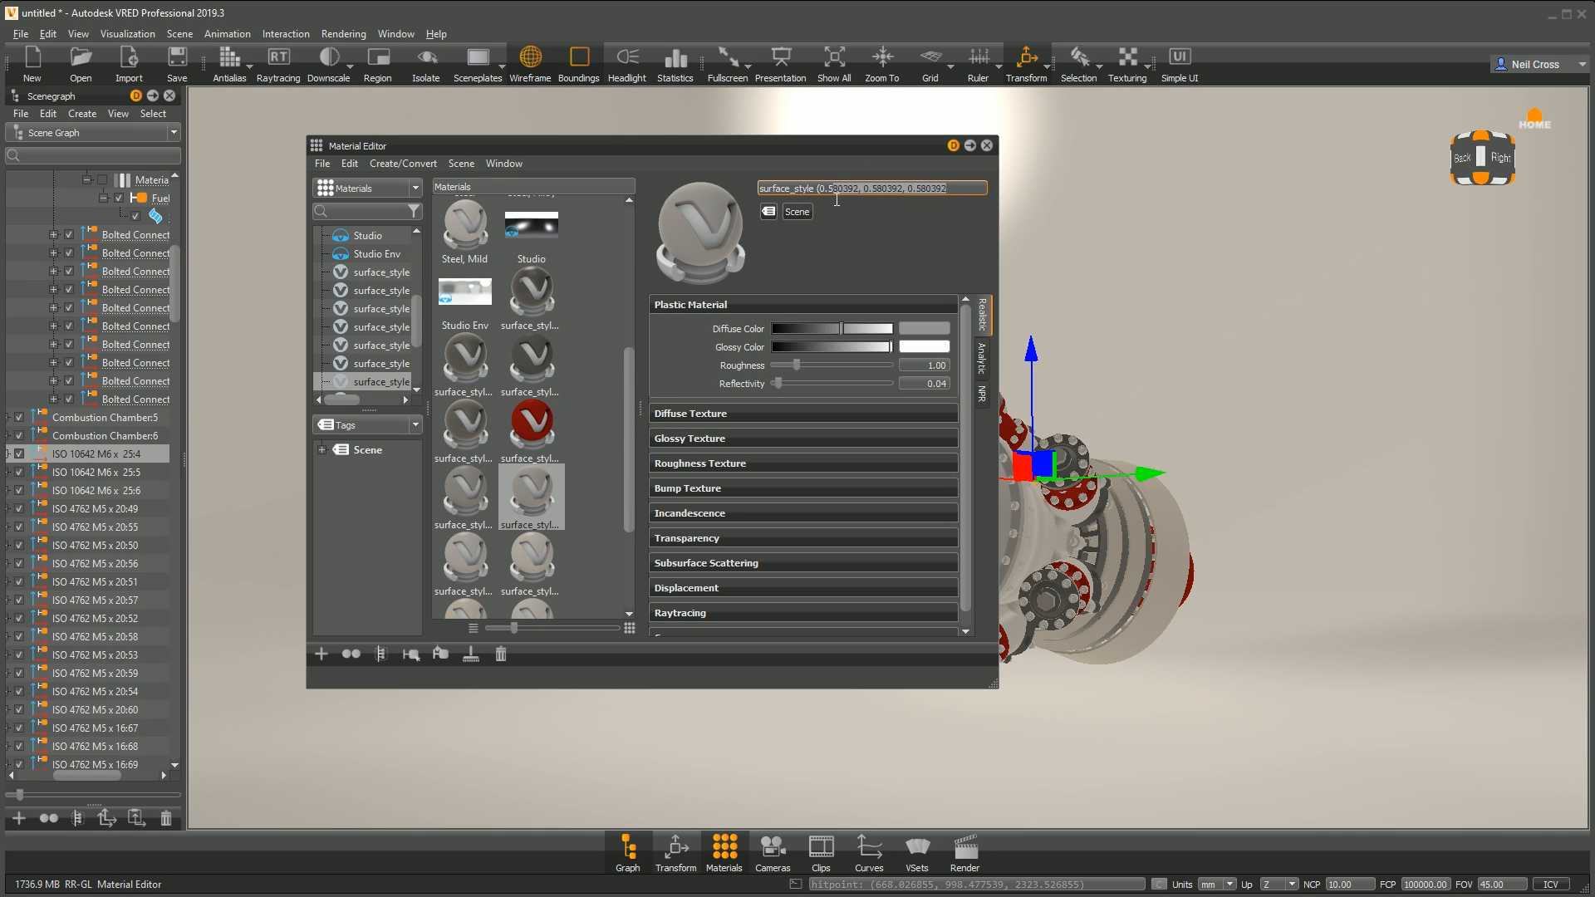
left_click(533, 558)
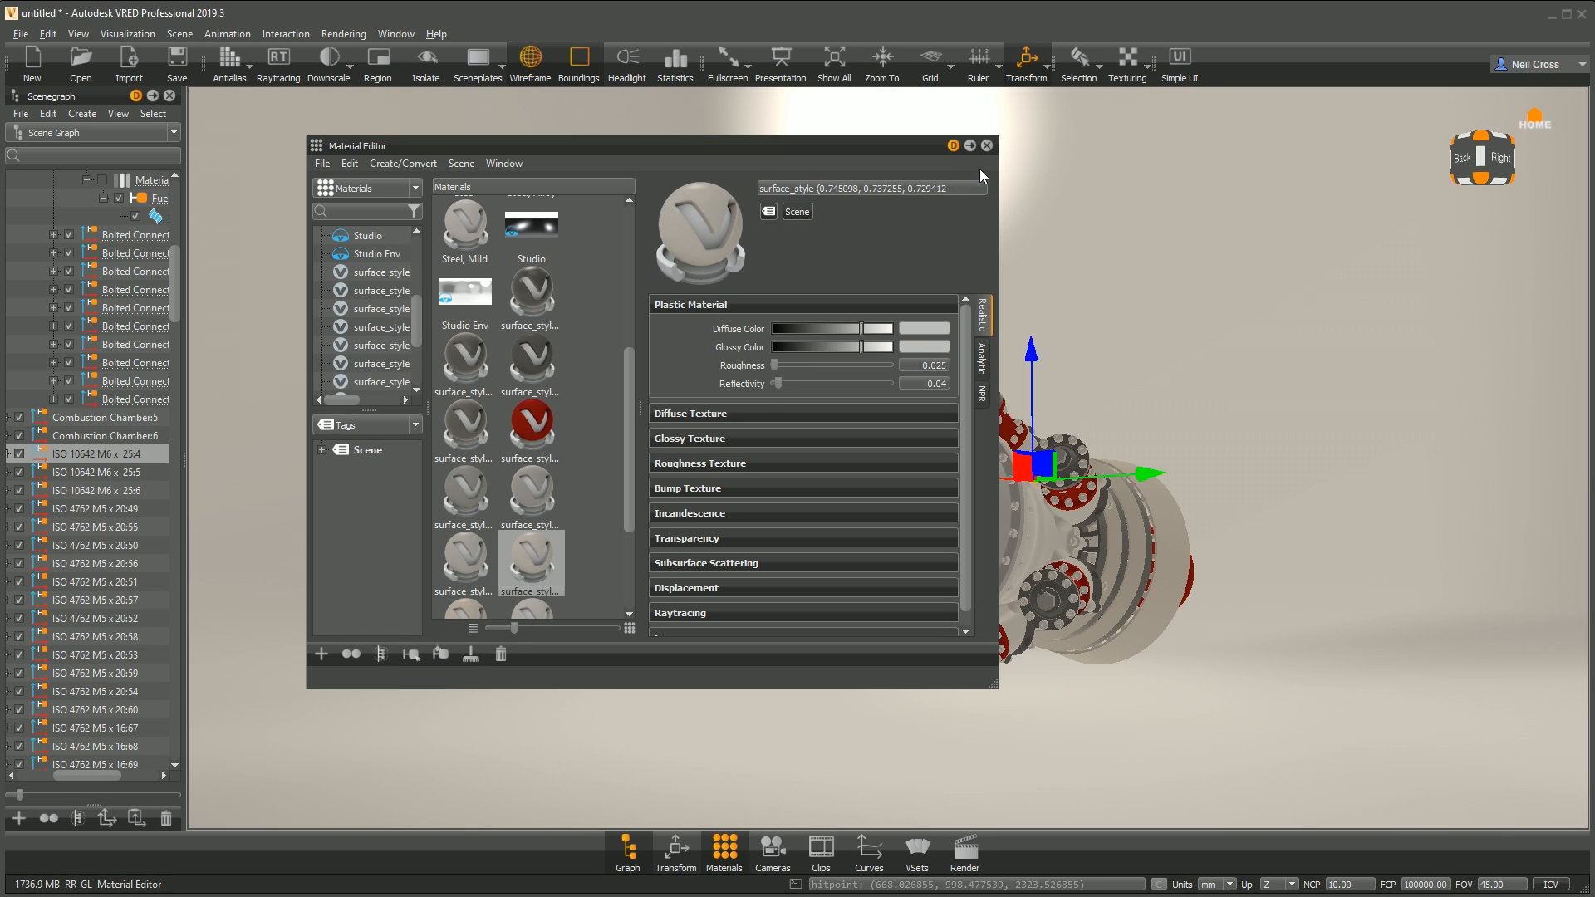
left_click_drag(801, 198, 822, 196)
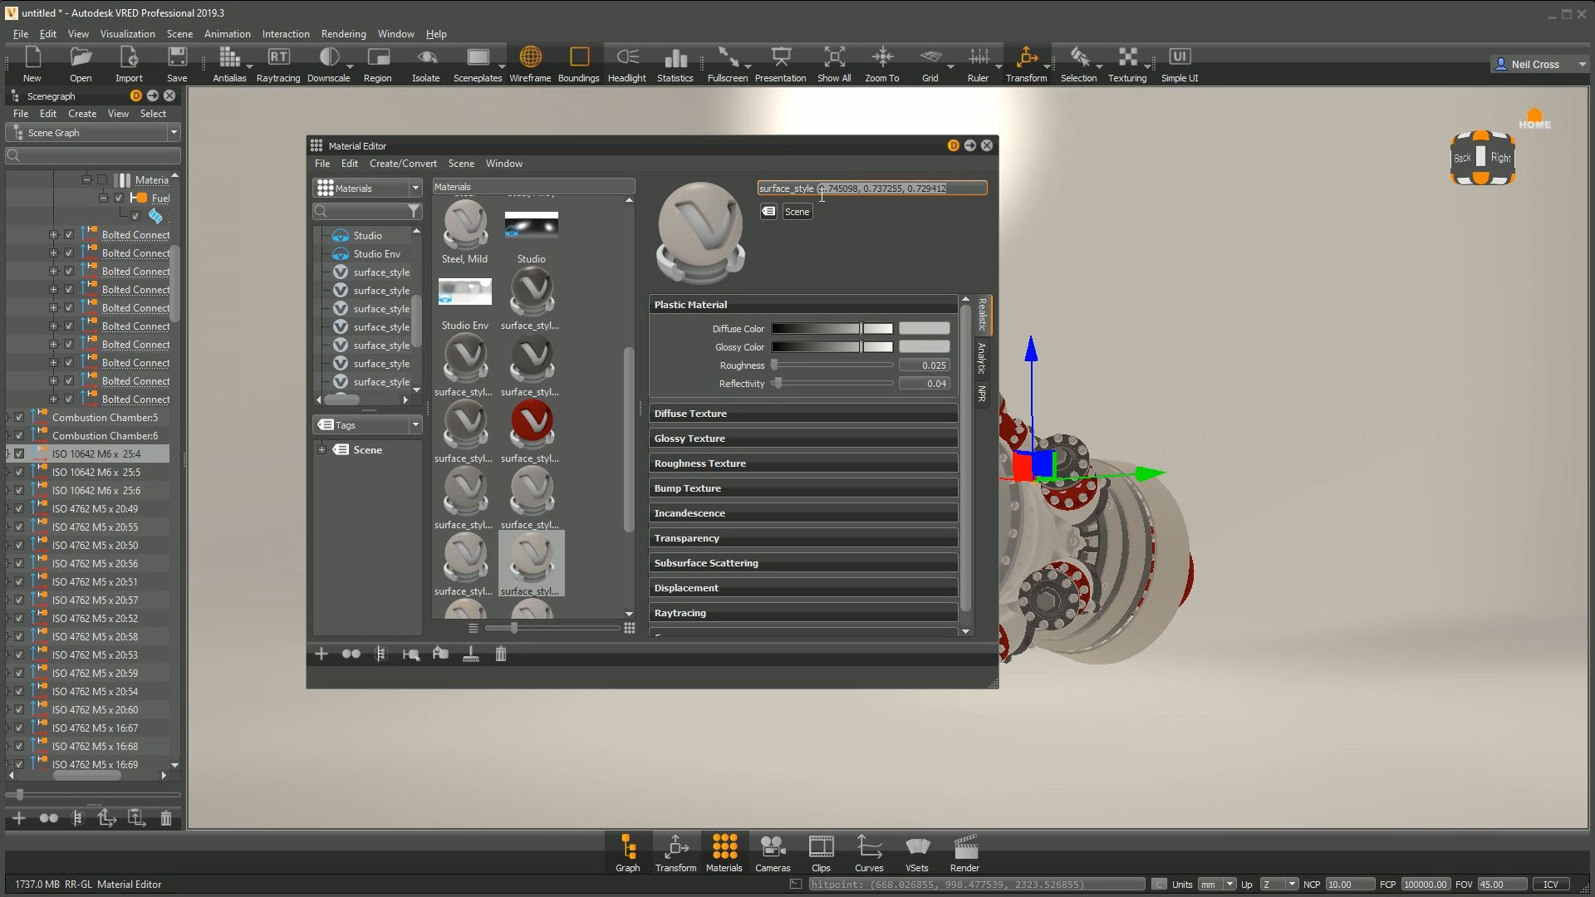
left_click(927, 187)
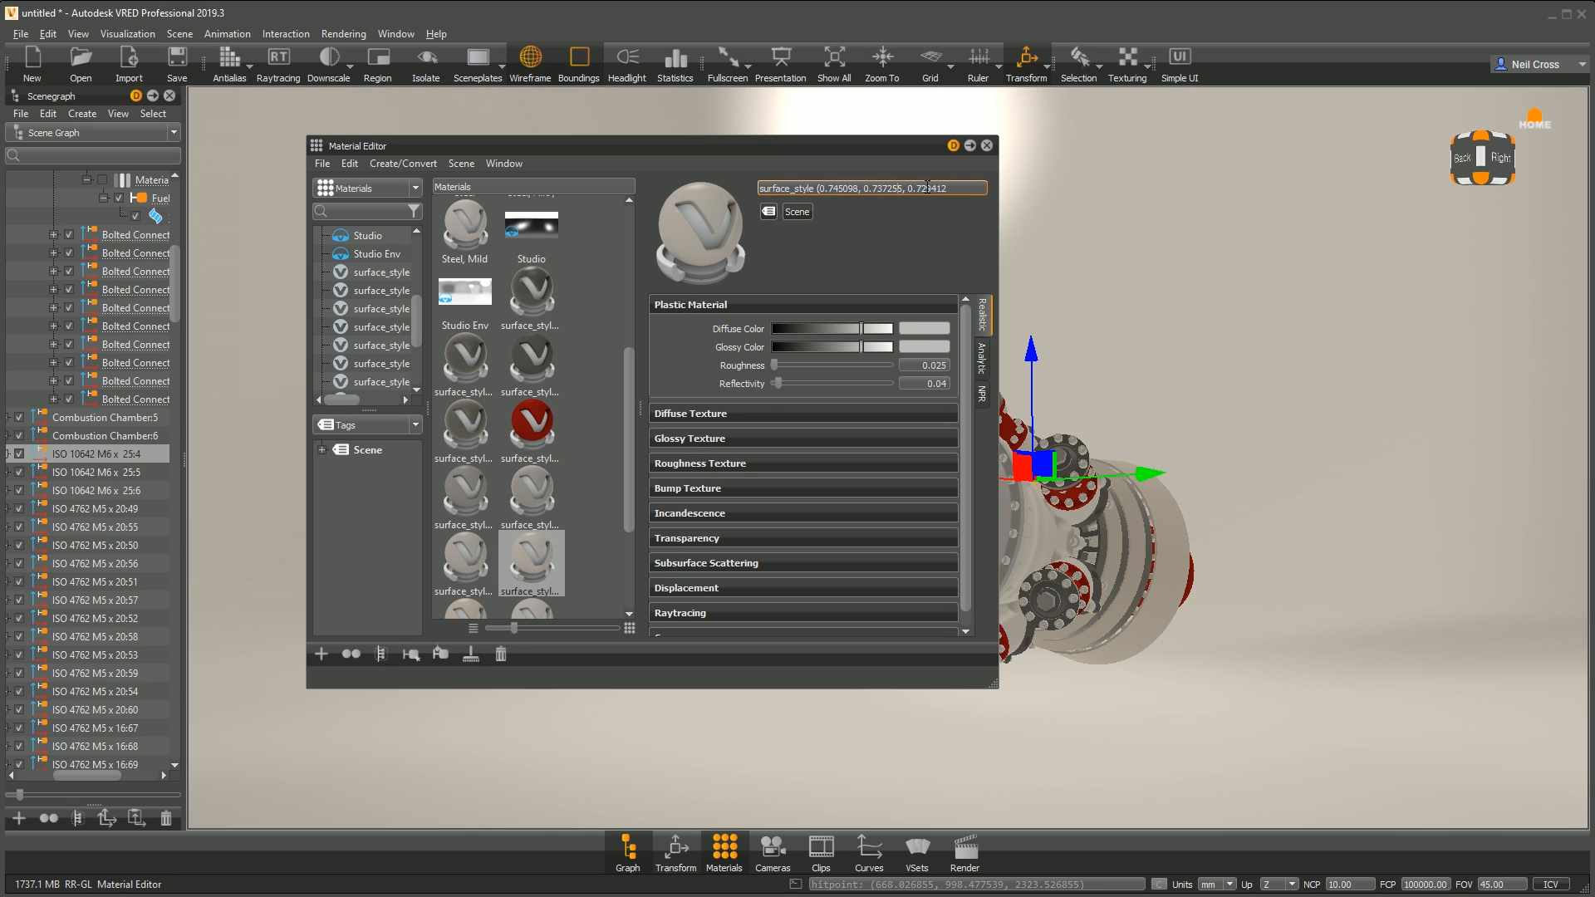
left_click_drag(981, 187, 844, 154)
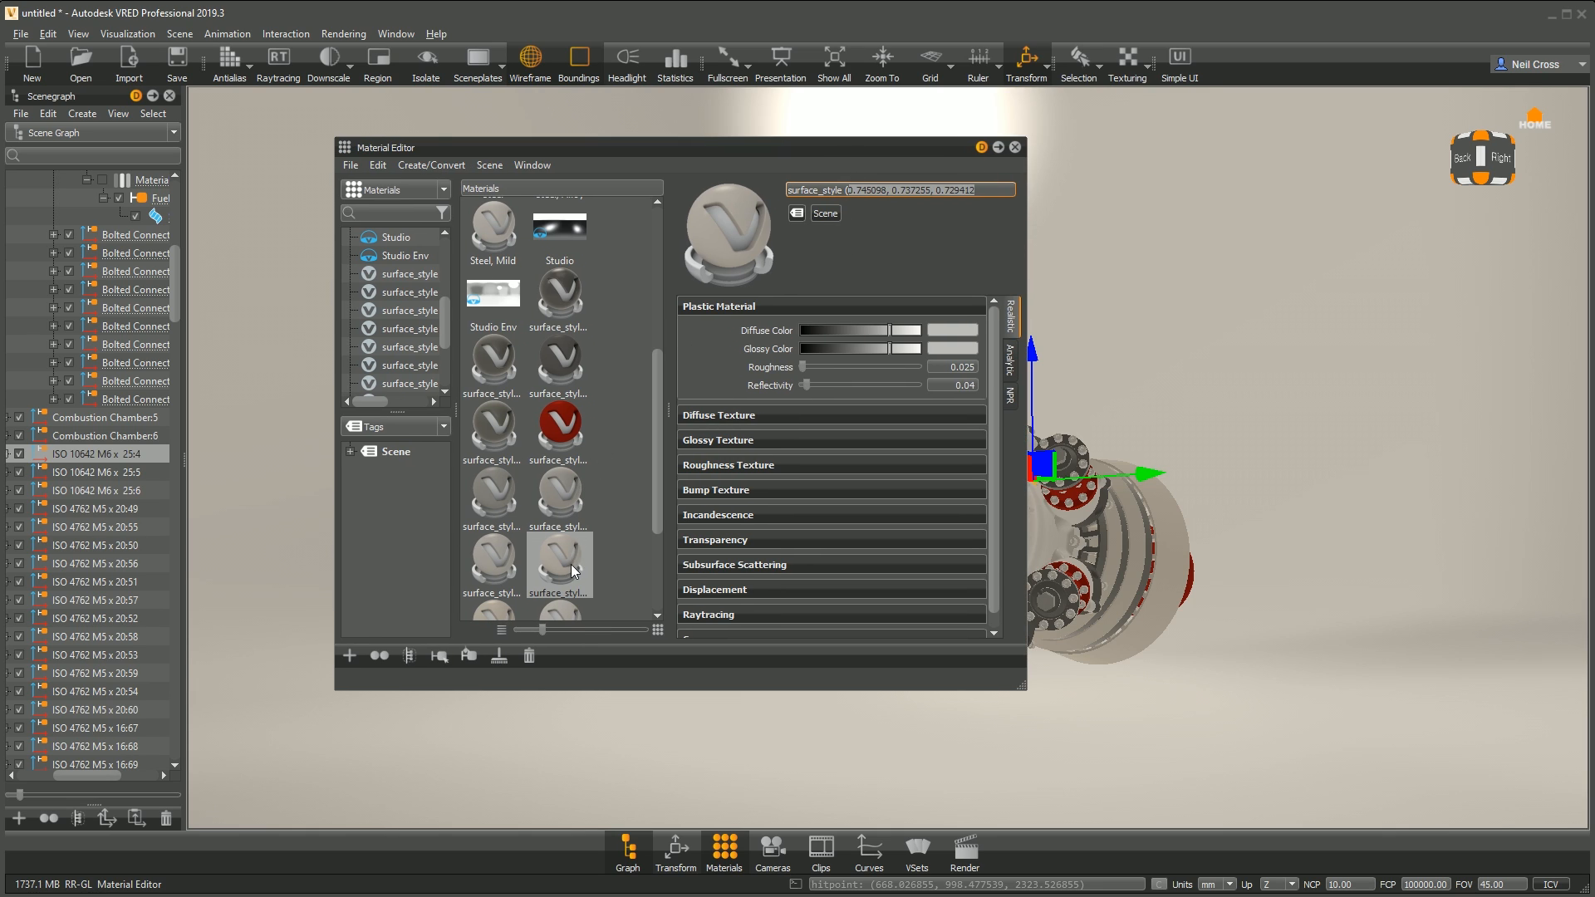
left_click_drag(659, 426, 671, 277)
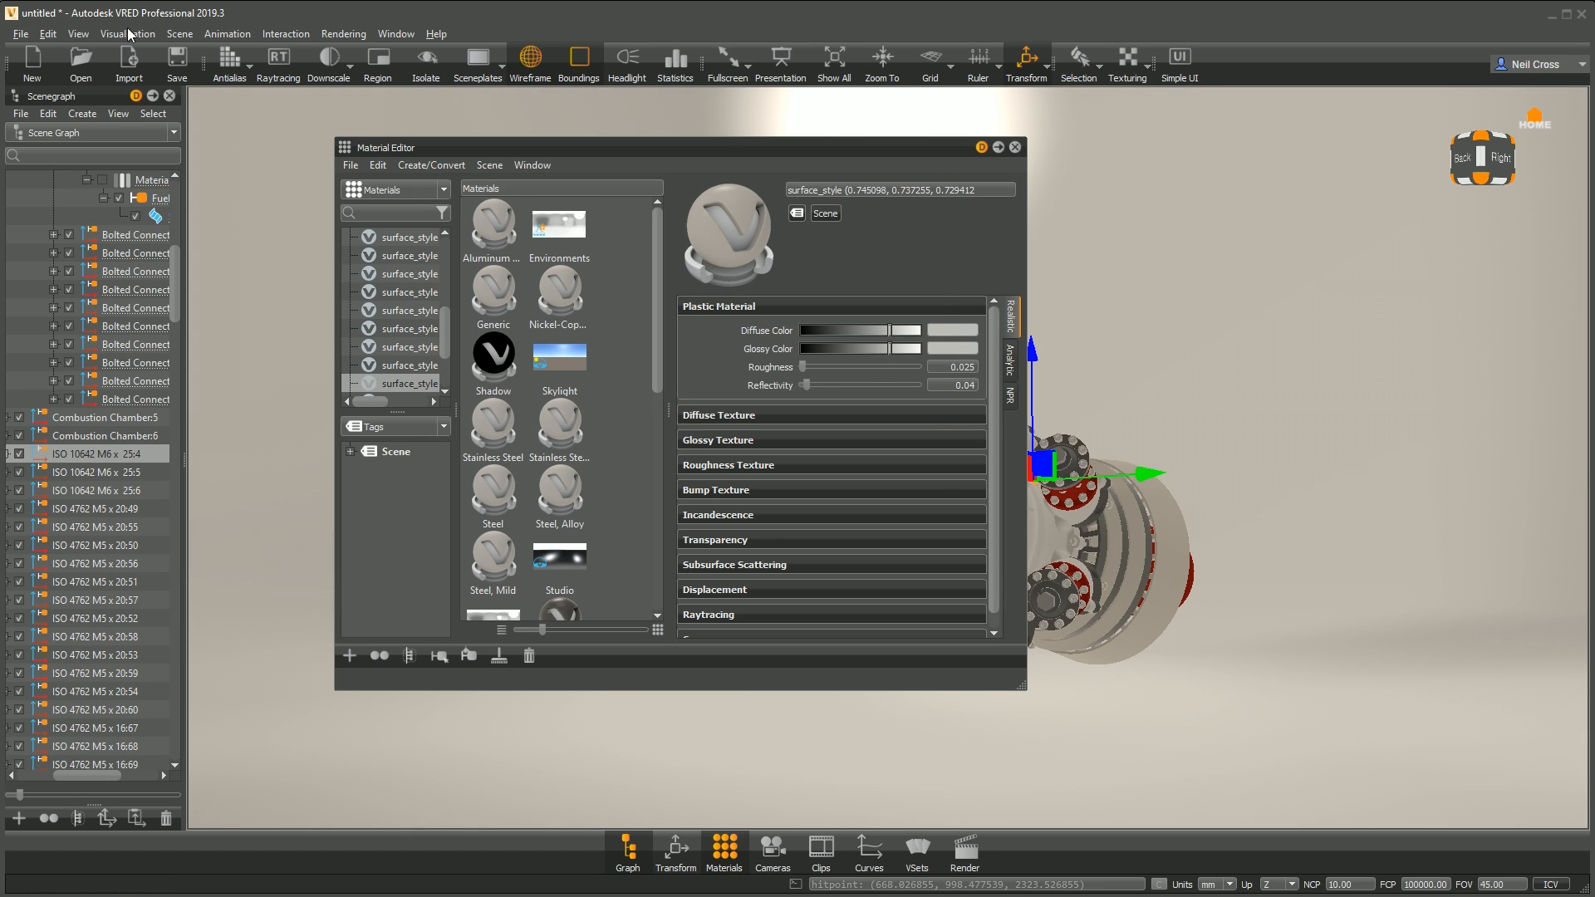
Step: Open the Asset Manager over the Material Editor and enlarge it to show its material library
left_click(180, 35)
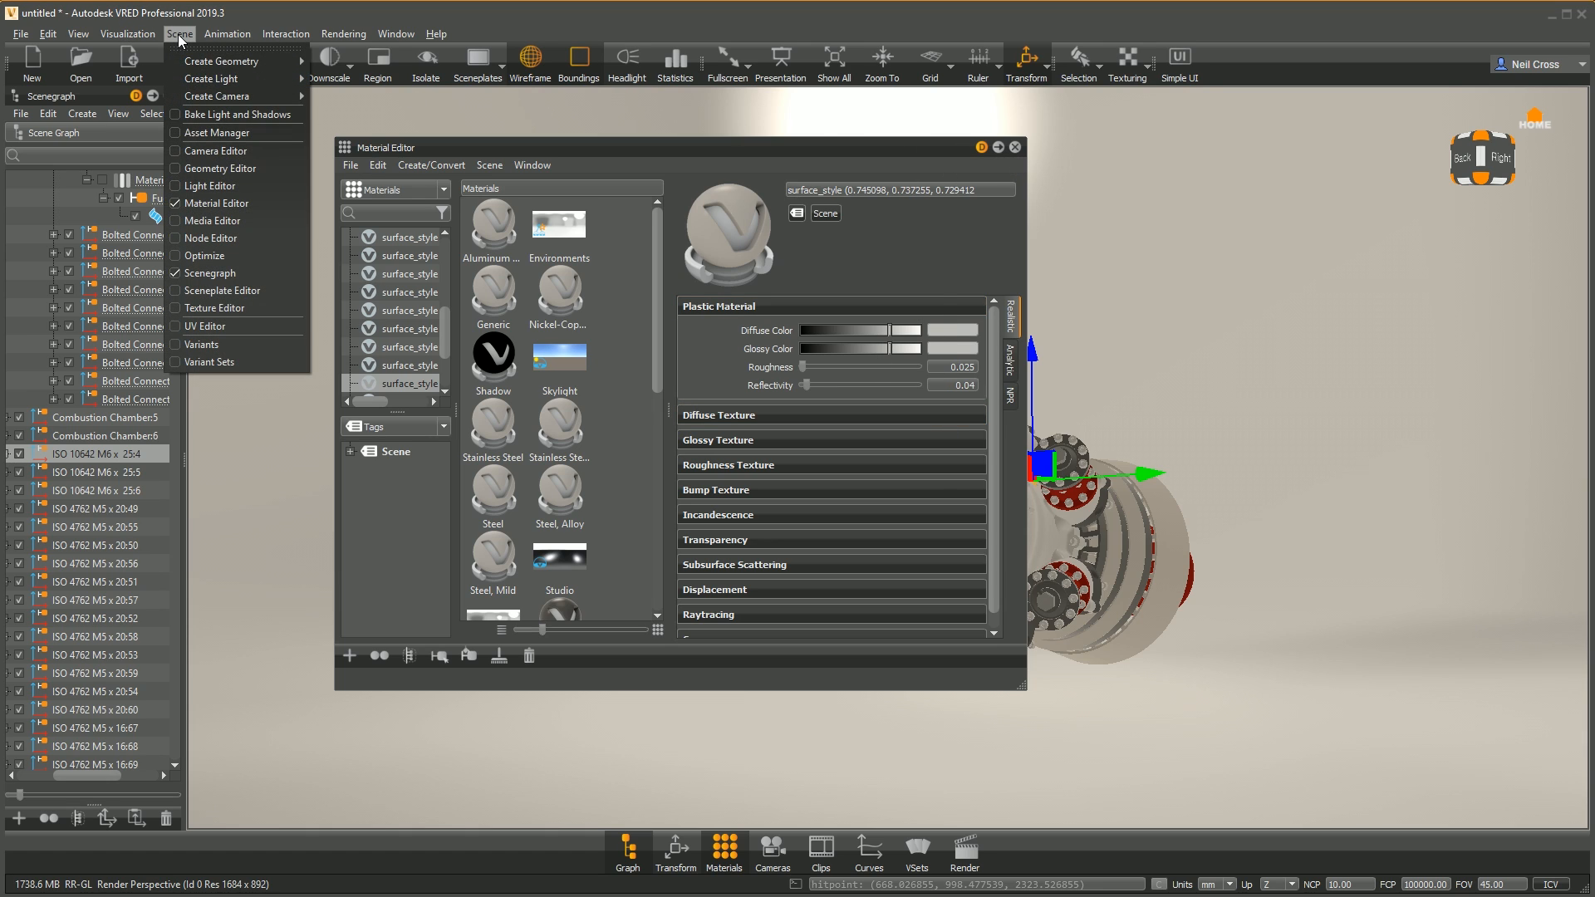
left_click(199, 134)
left_click_drag(152, 15, 365, 137)
left_click_drag(459, 368, 489, 812)
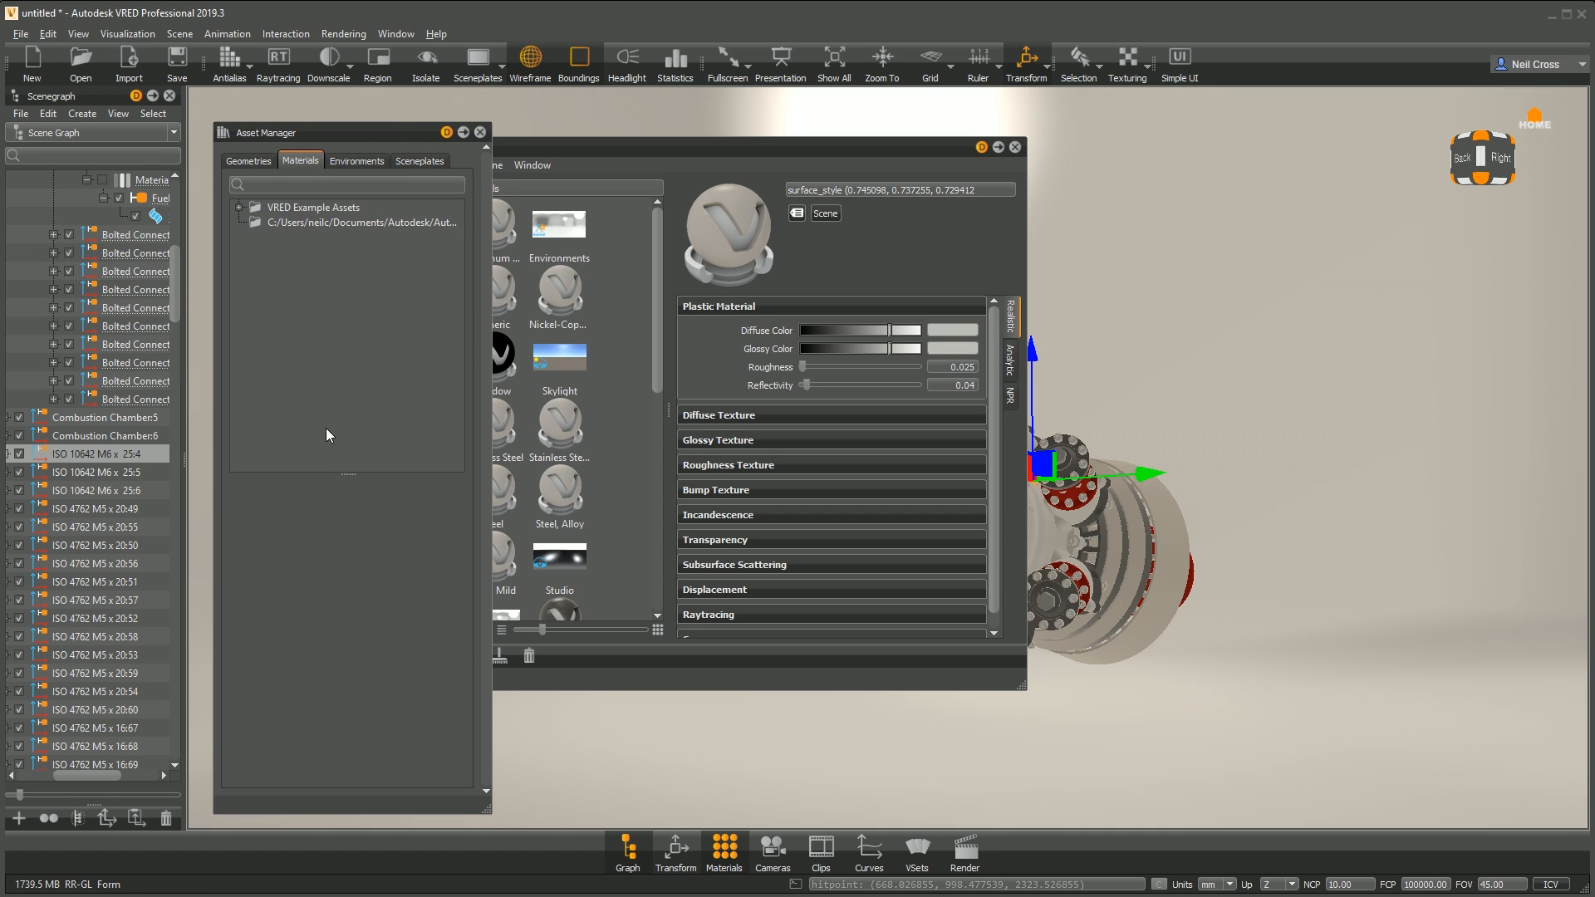
Step: Browse the VRED Example Assets material folders, including Carpaints and Cloth, and display the Aluminium materials under Metals
left_click(238, 213)
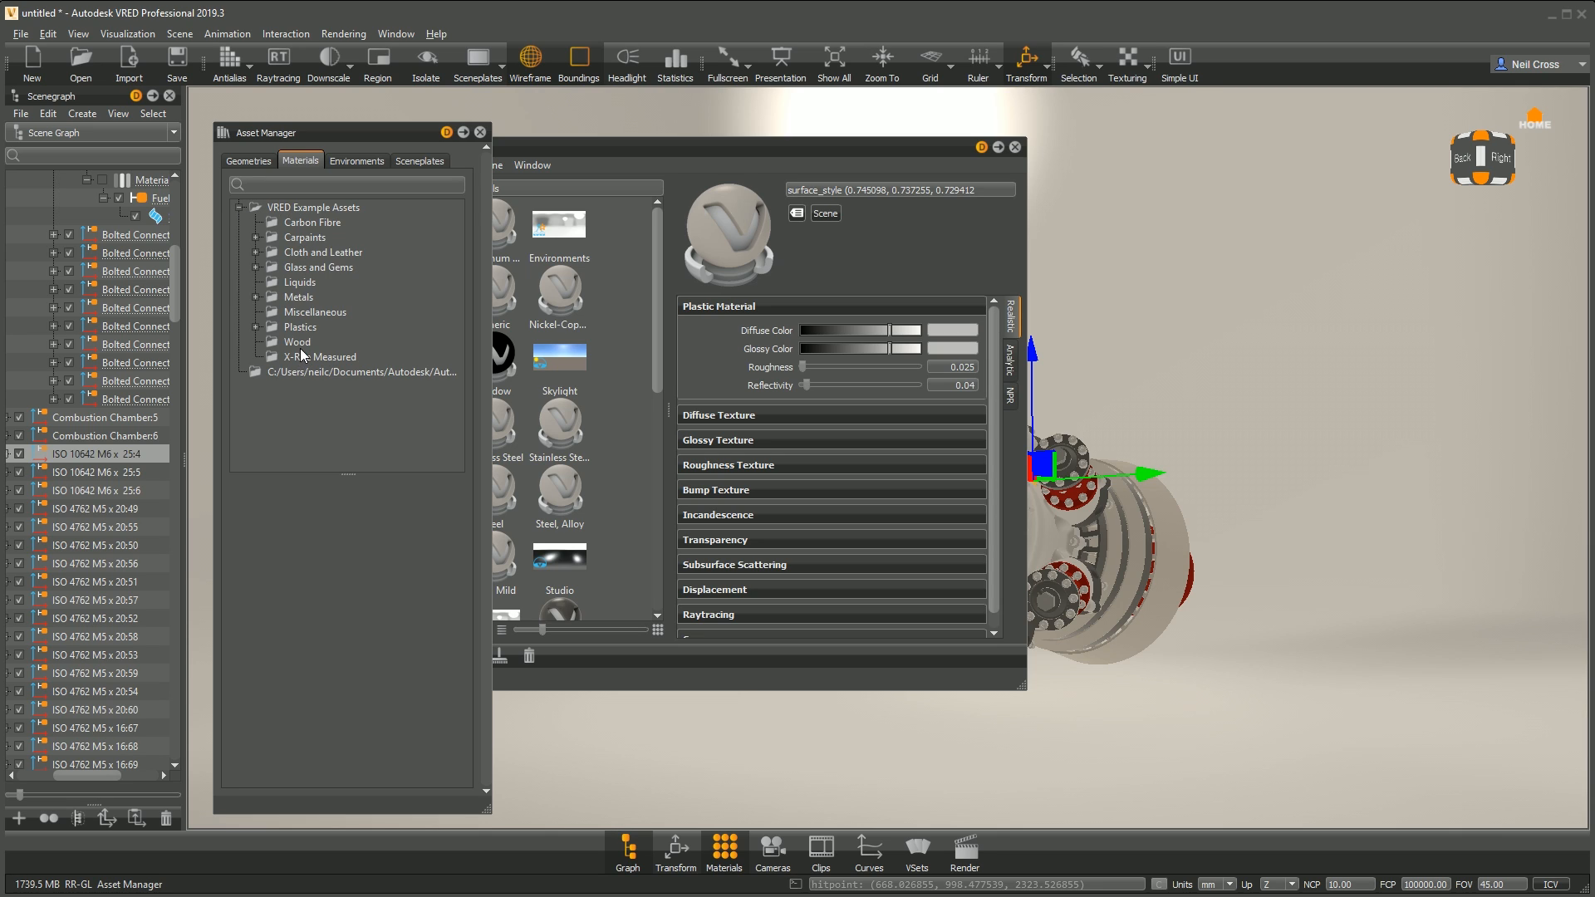
left_click(255, 237)
left_click(255, 237)
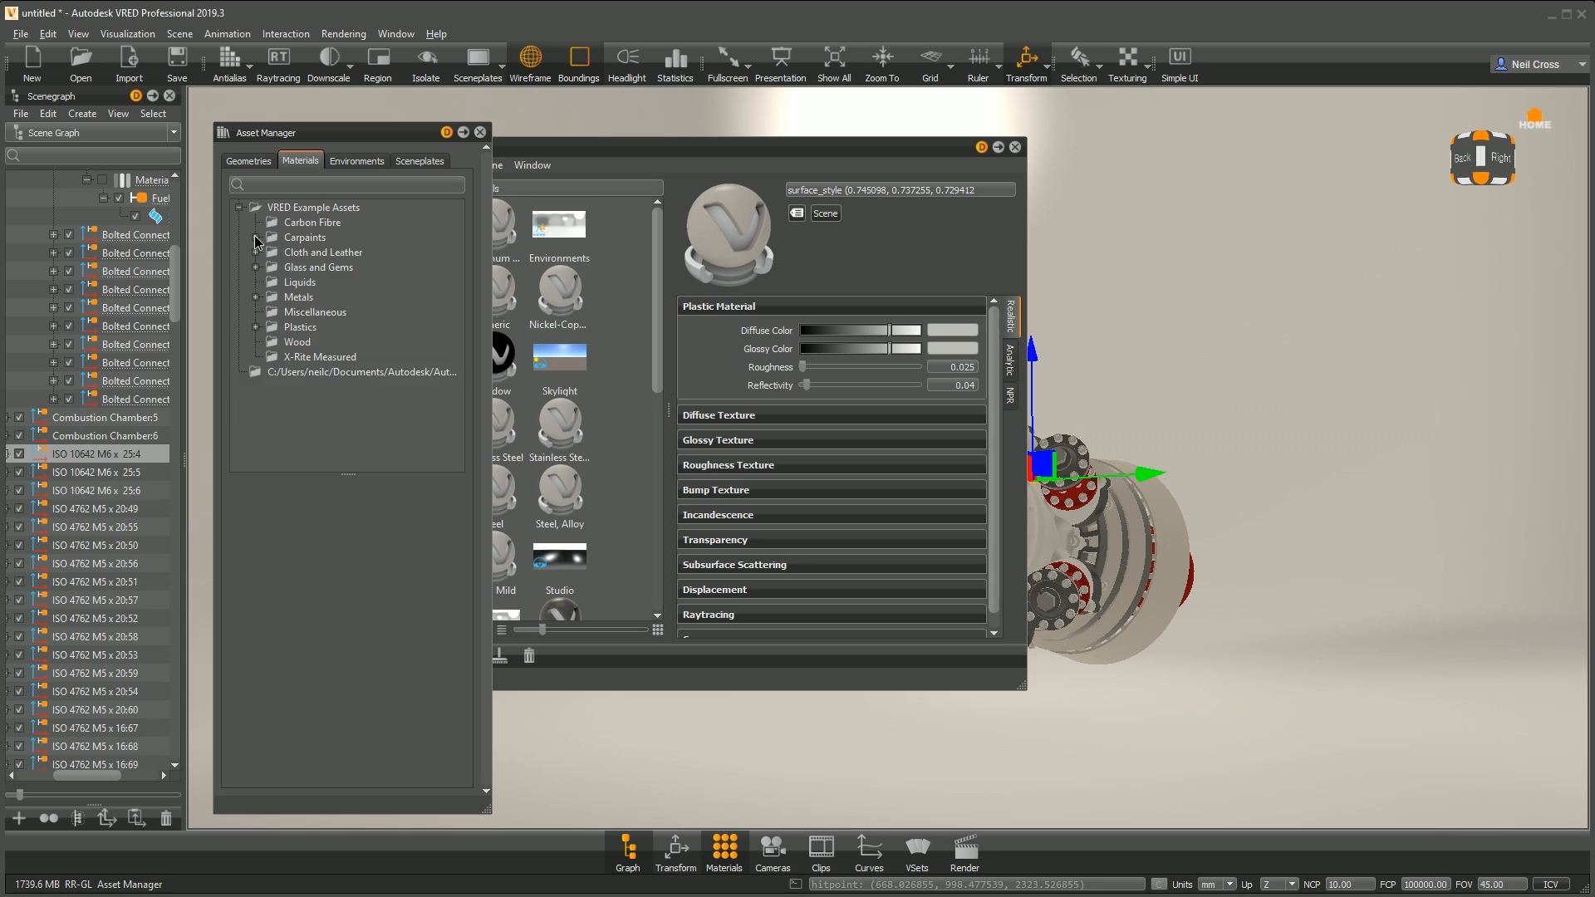
left_click(256, 296)
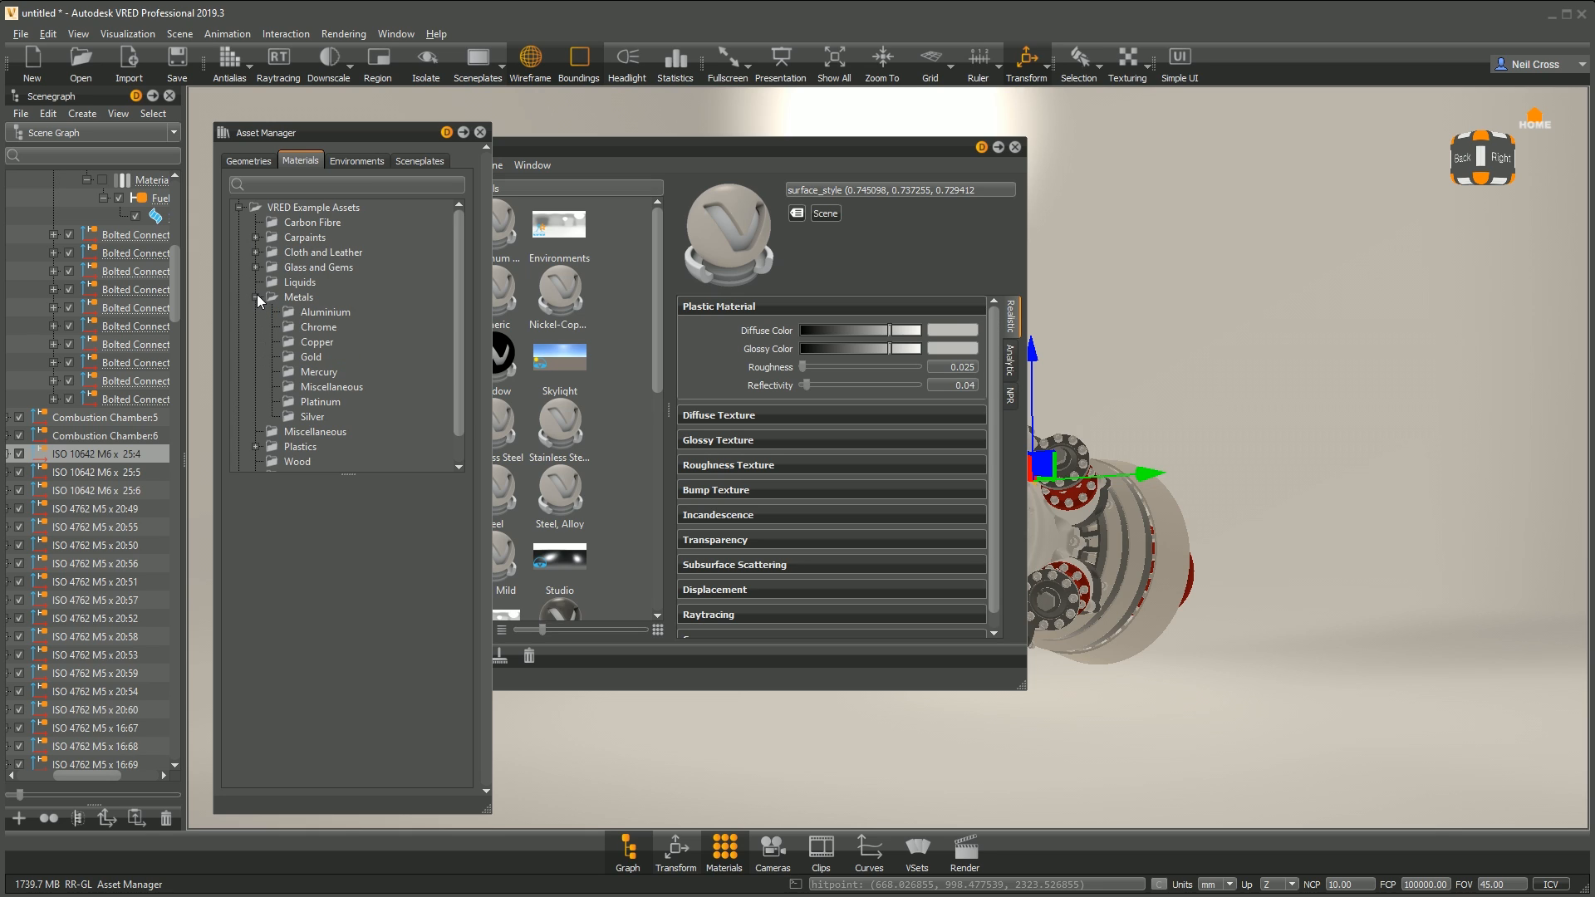
left_click(256, 252)
left_click(304, 266)
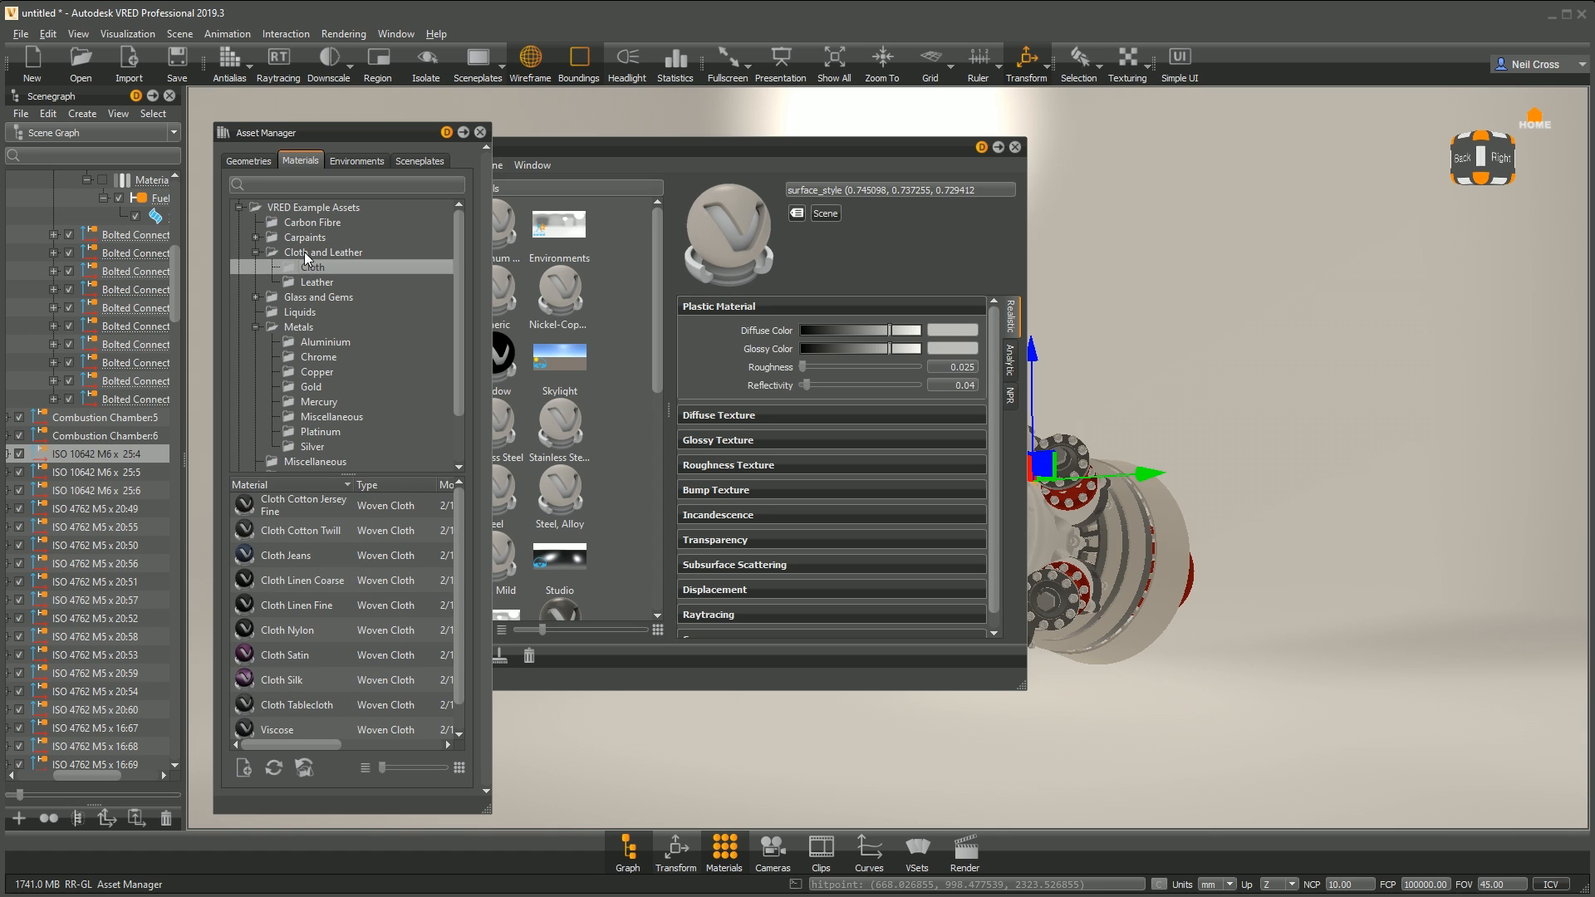
left_click(256, 252)
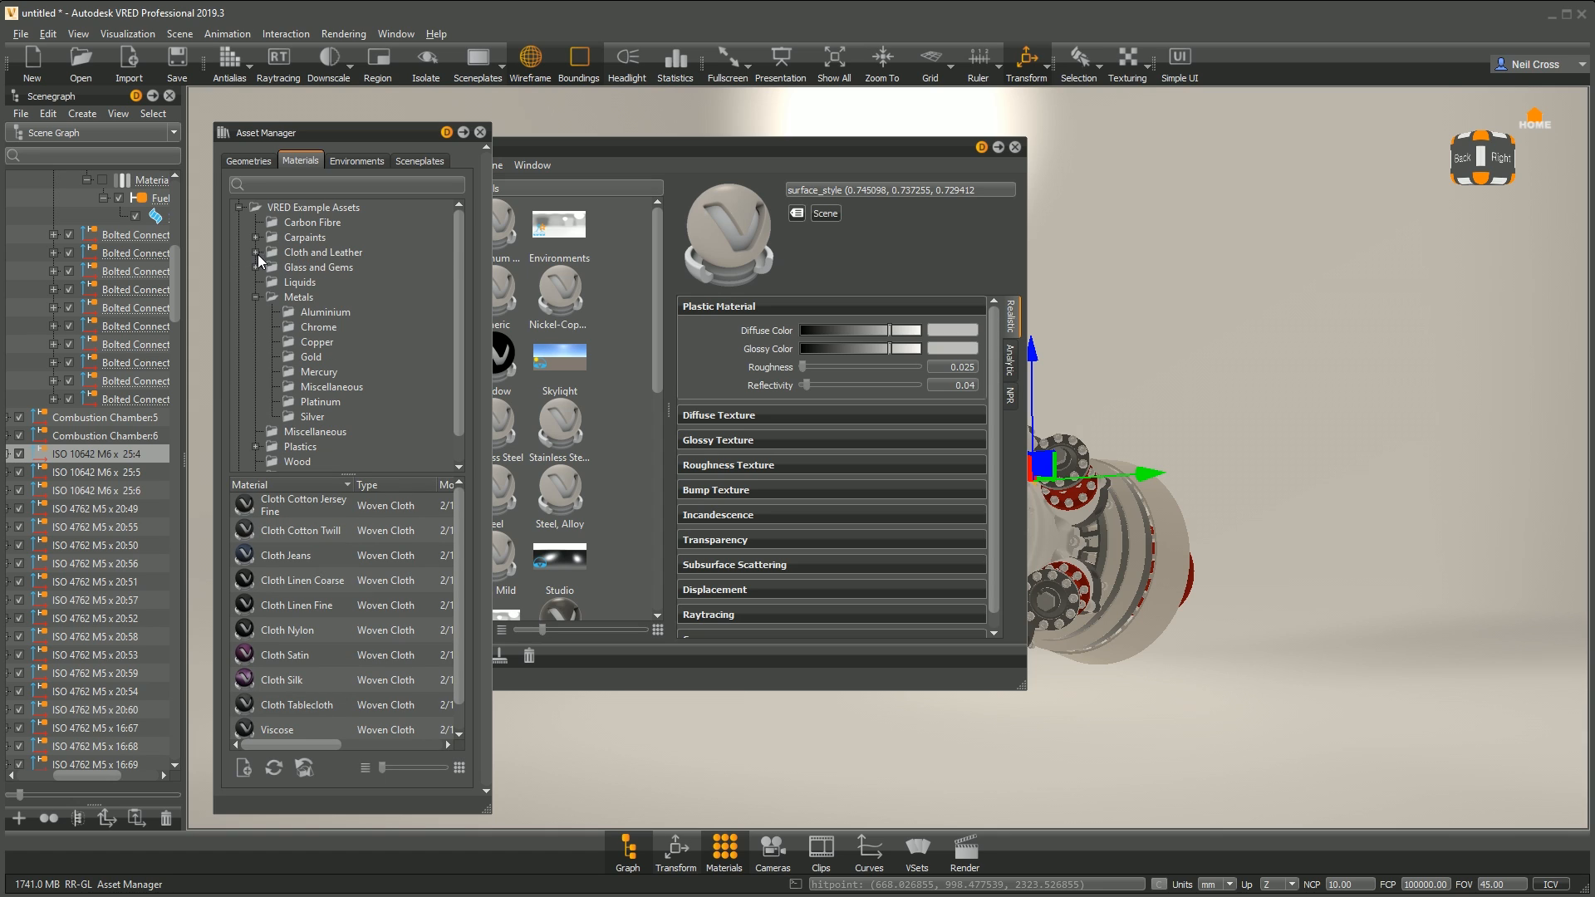
left_click(322, 313)
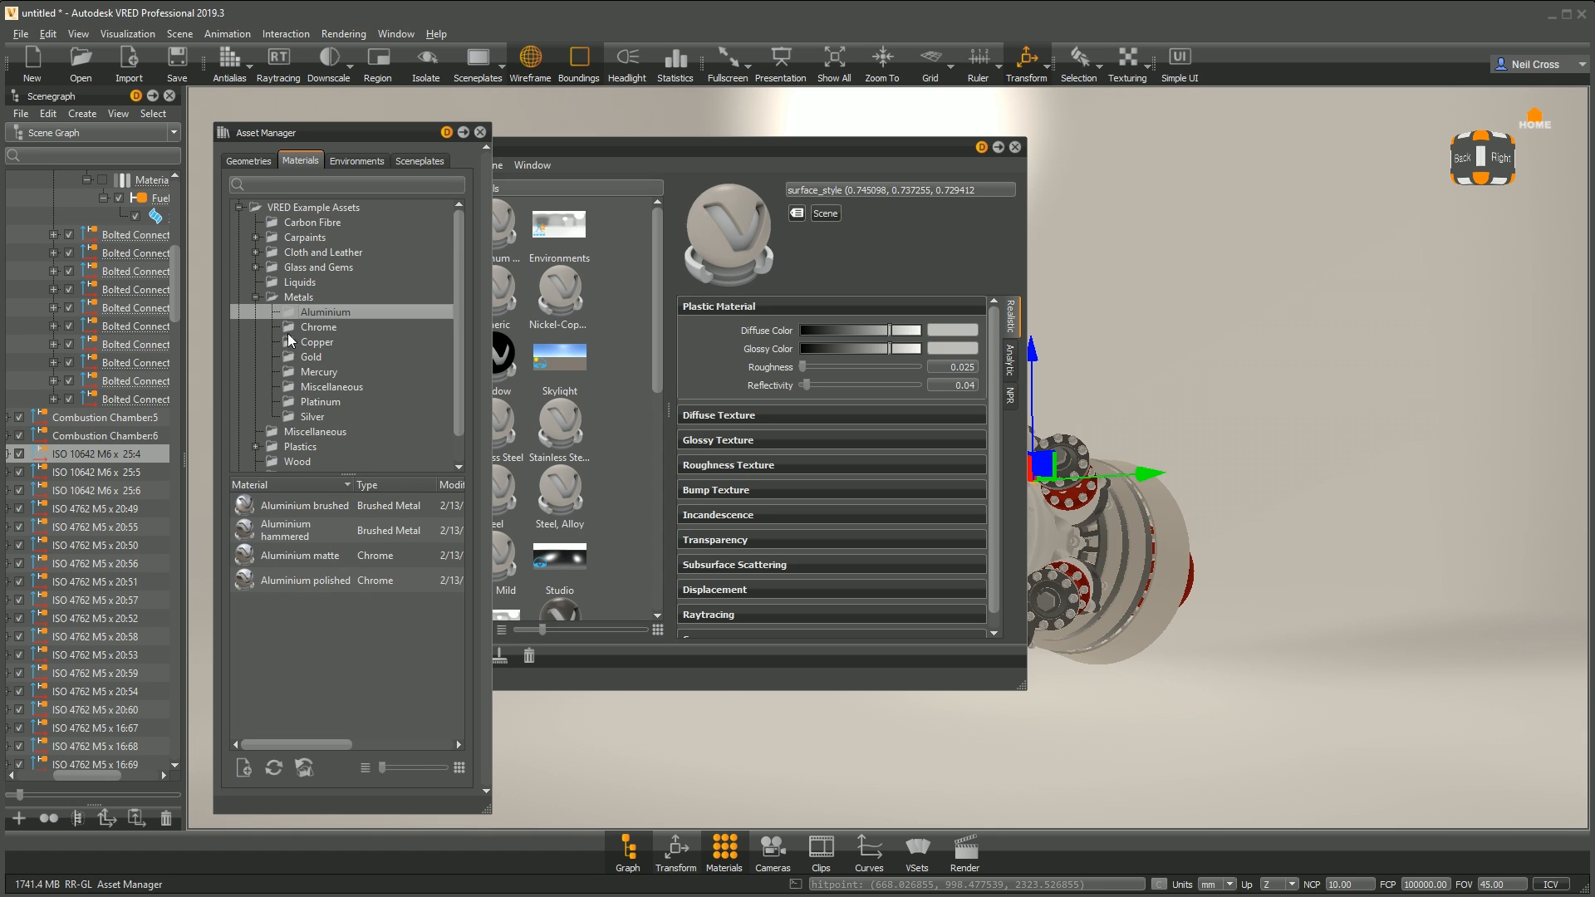
Step: Display the library's Chrome materials and move the Material Editor clear of the engine
left_click(319, 328)
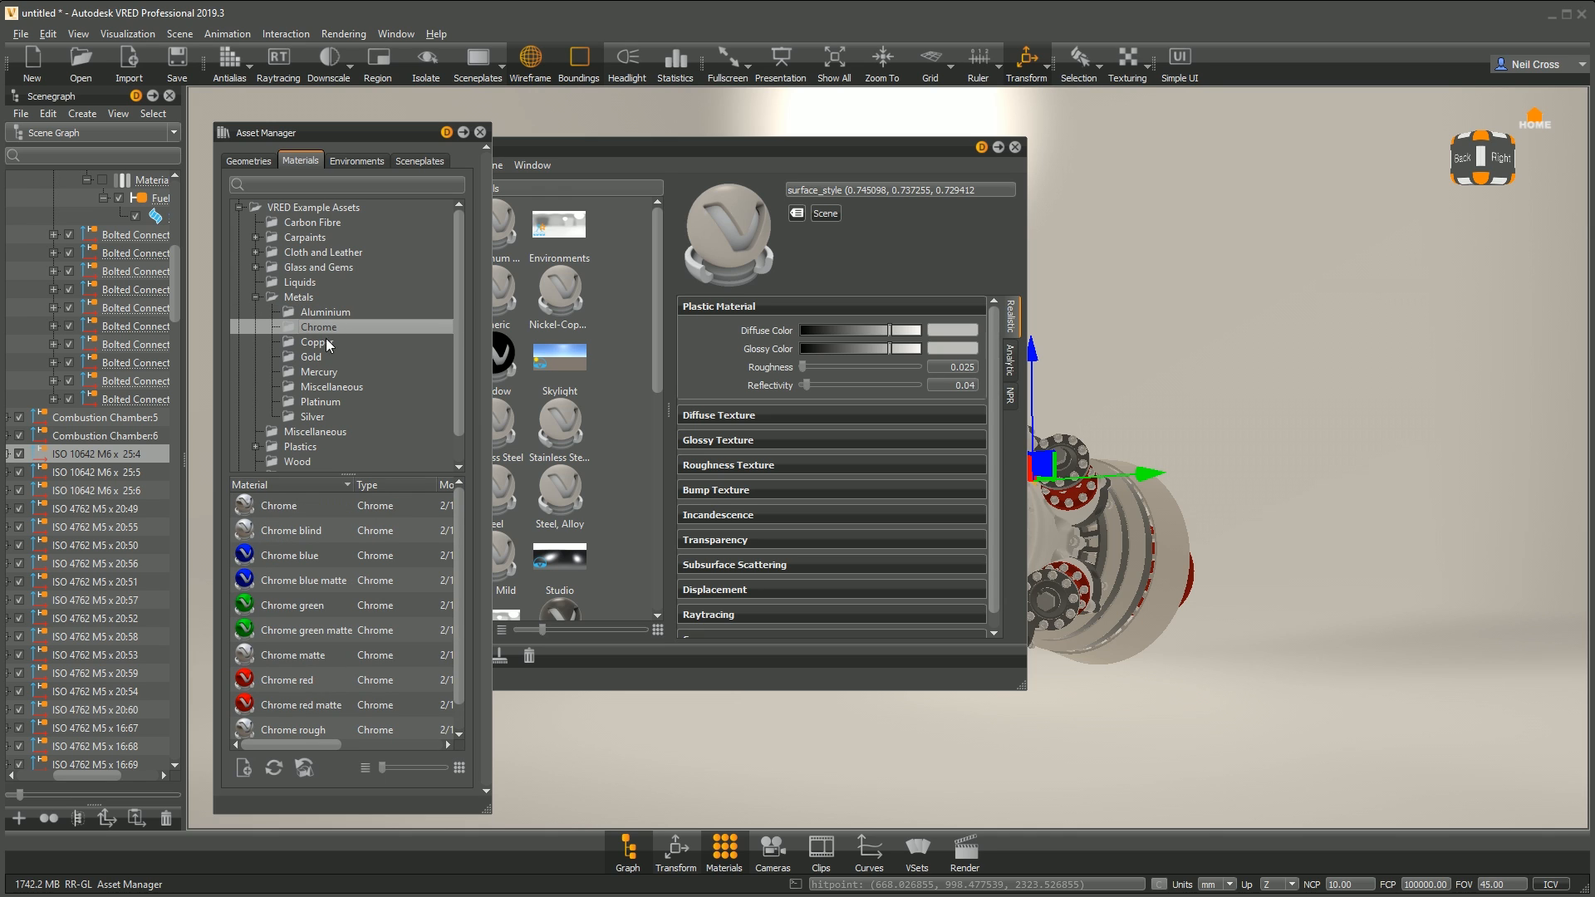
left_click_drag(961, 139, 1591, 146)
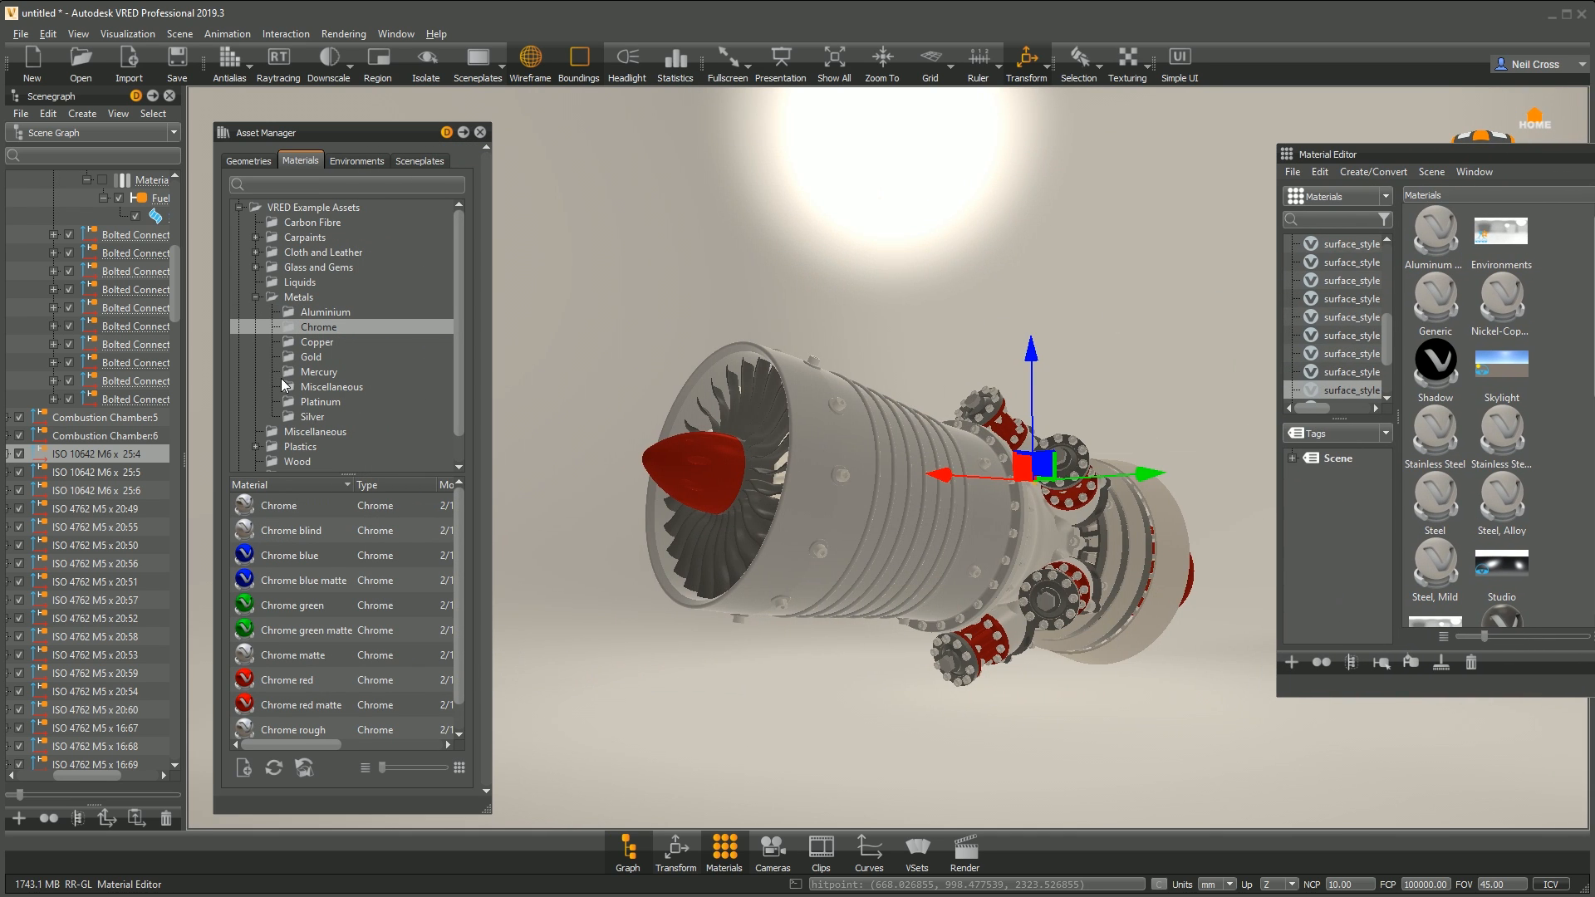
Step: Preview the library's Chrome material on the intake casing and return it to the library without applying it
left_click(275, 506)
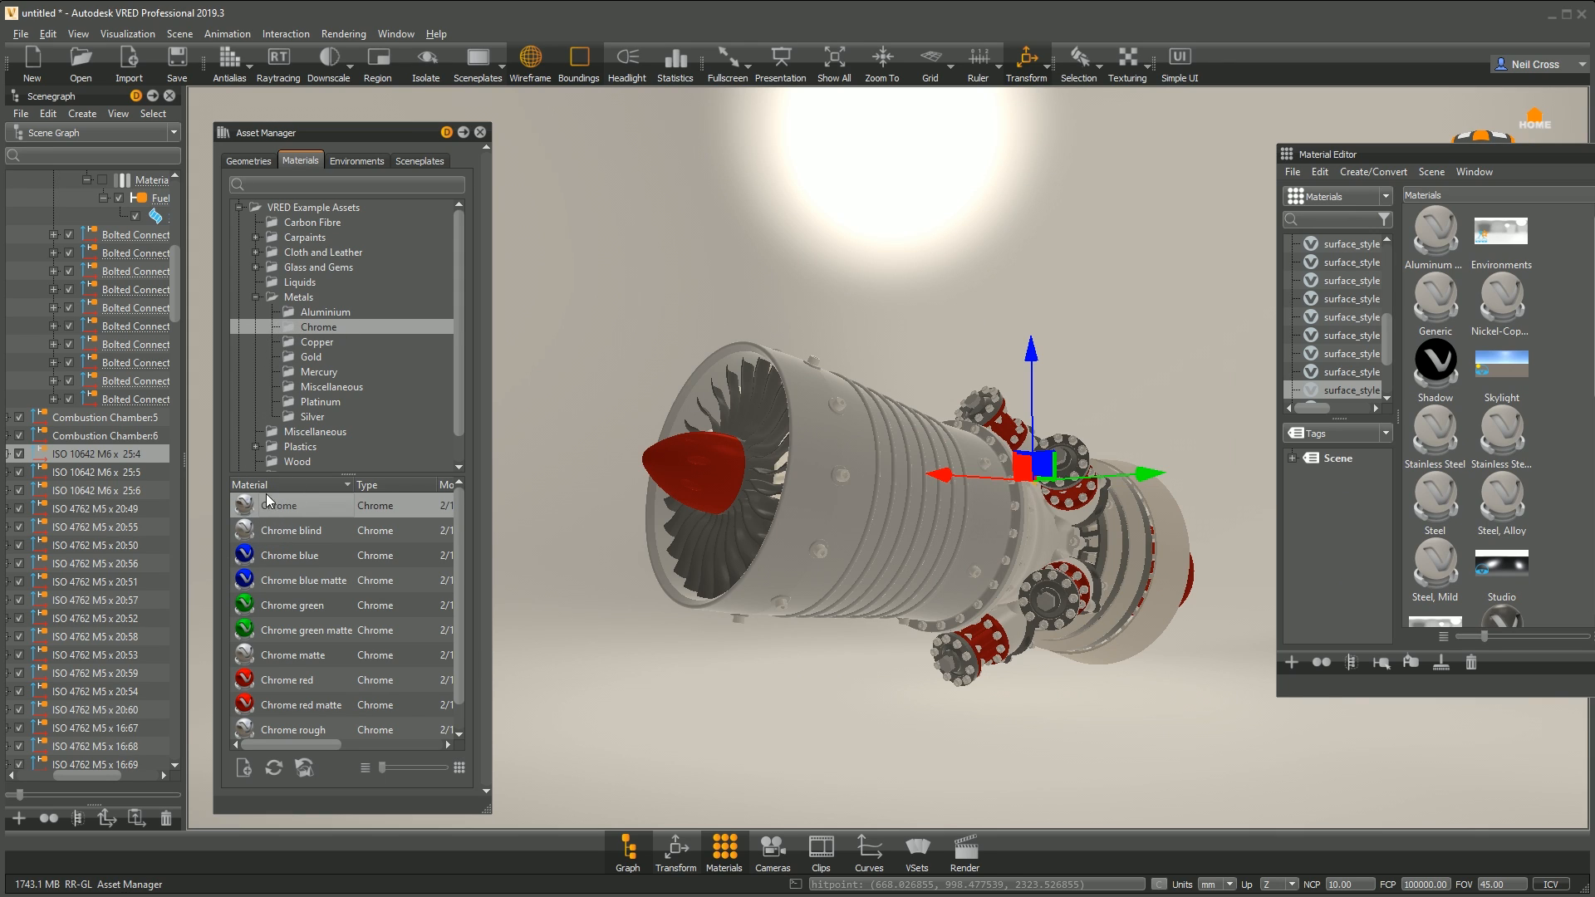
left_click_drag(268, 511, 790, 515)
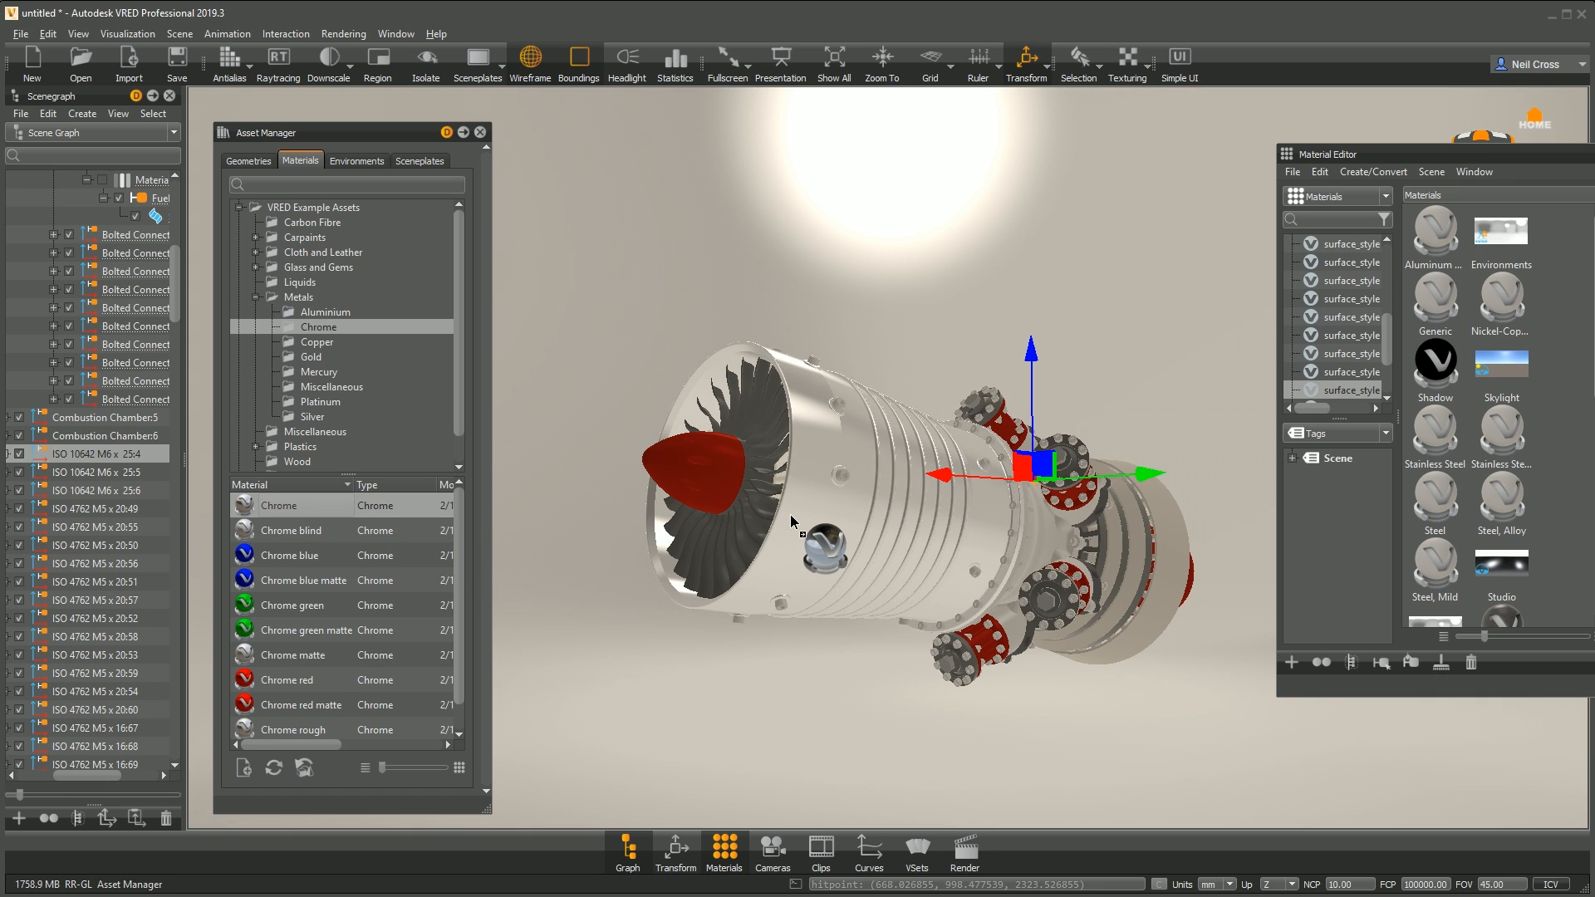
left_click_drag(790, 515, 306, 497)
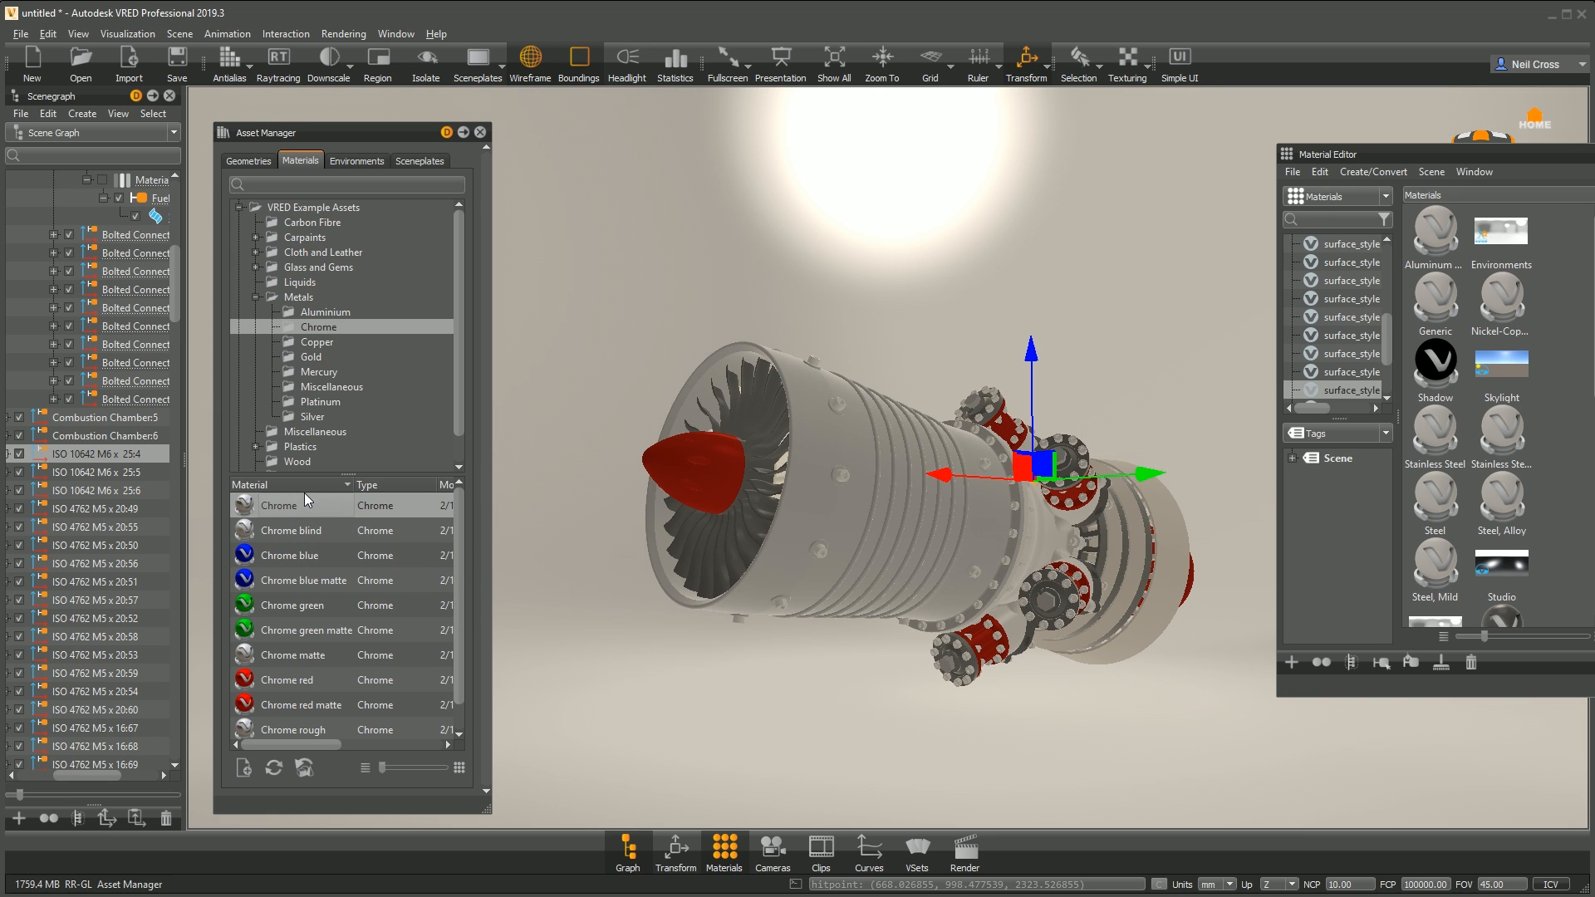
Step: Select one of the small bolts on the dark fuel port cap beside the main casing
middle_click_drag(908, 545, 802, 515)
scroll(972, 531, "up", 8)
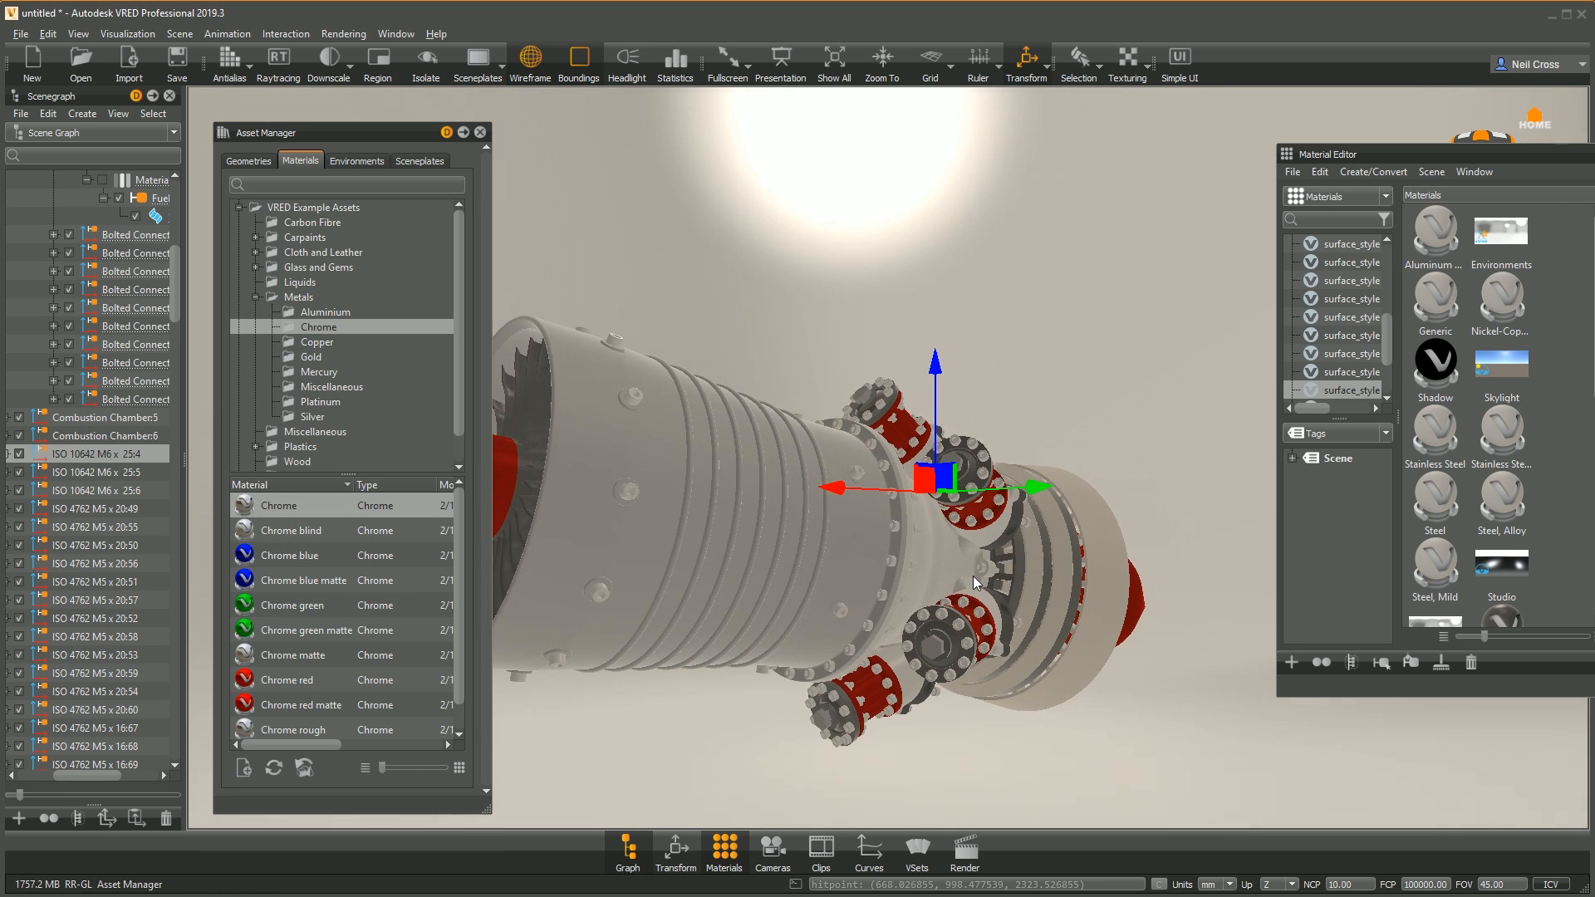
scroll(976, 391, "up", 3)
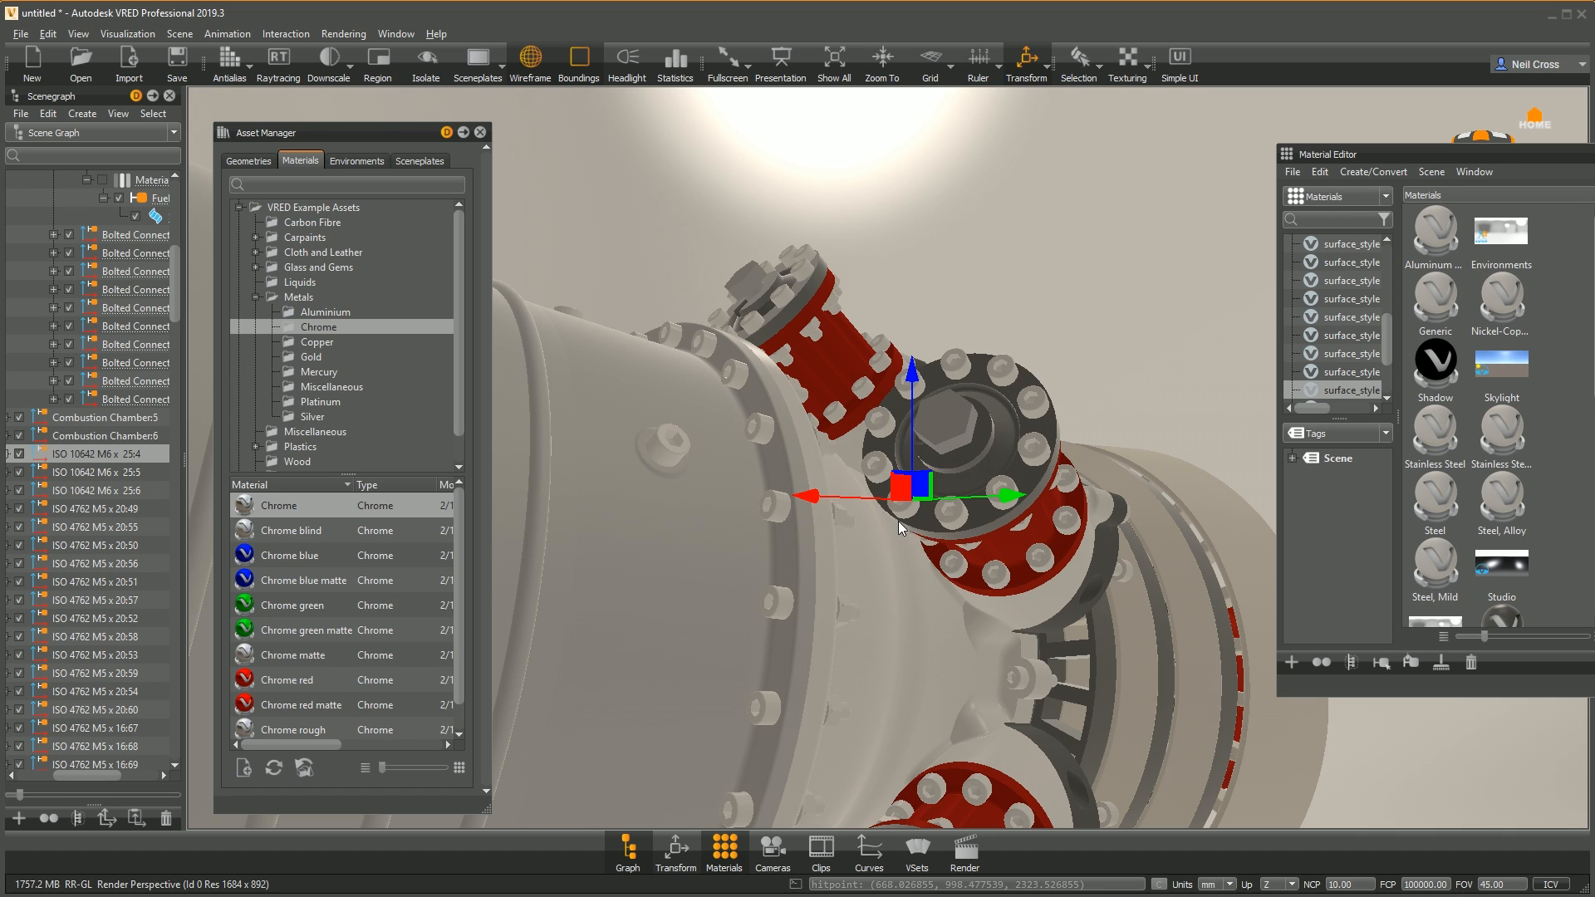
mouse_move(302, 508)
left_mouse_down()
mouse_move(549, 532)
mouse_move(1008, 495)
mouse_move(736, 492)
mouse_move(291, 528)
mouse_move(278, 504)
left_mouse_up()
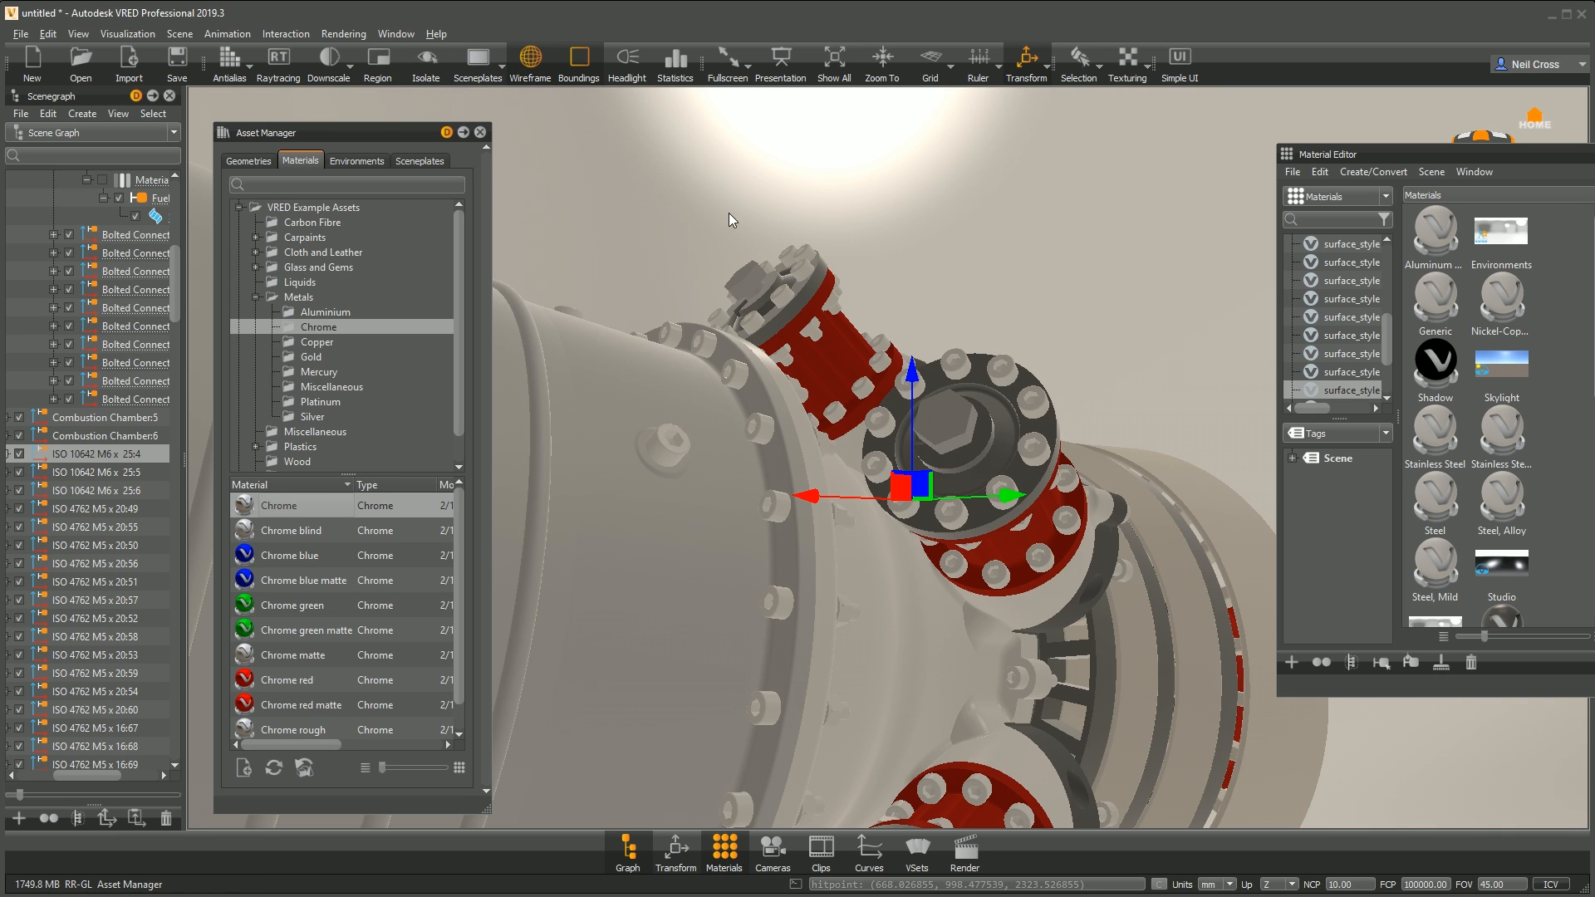
left_click(1035, 409)
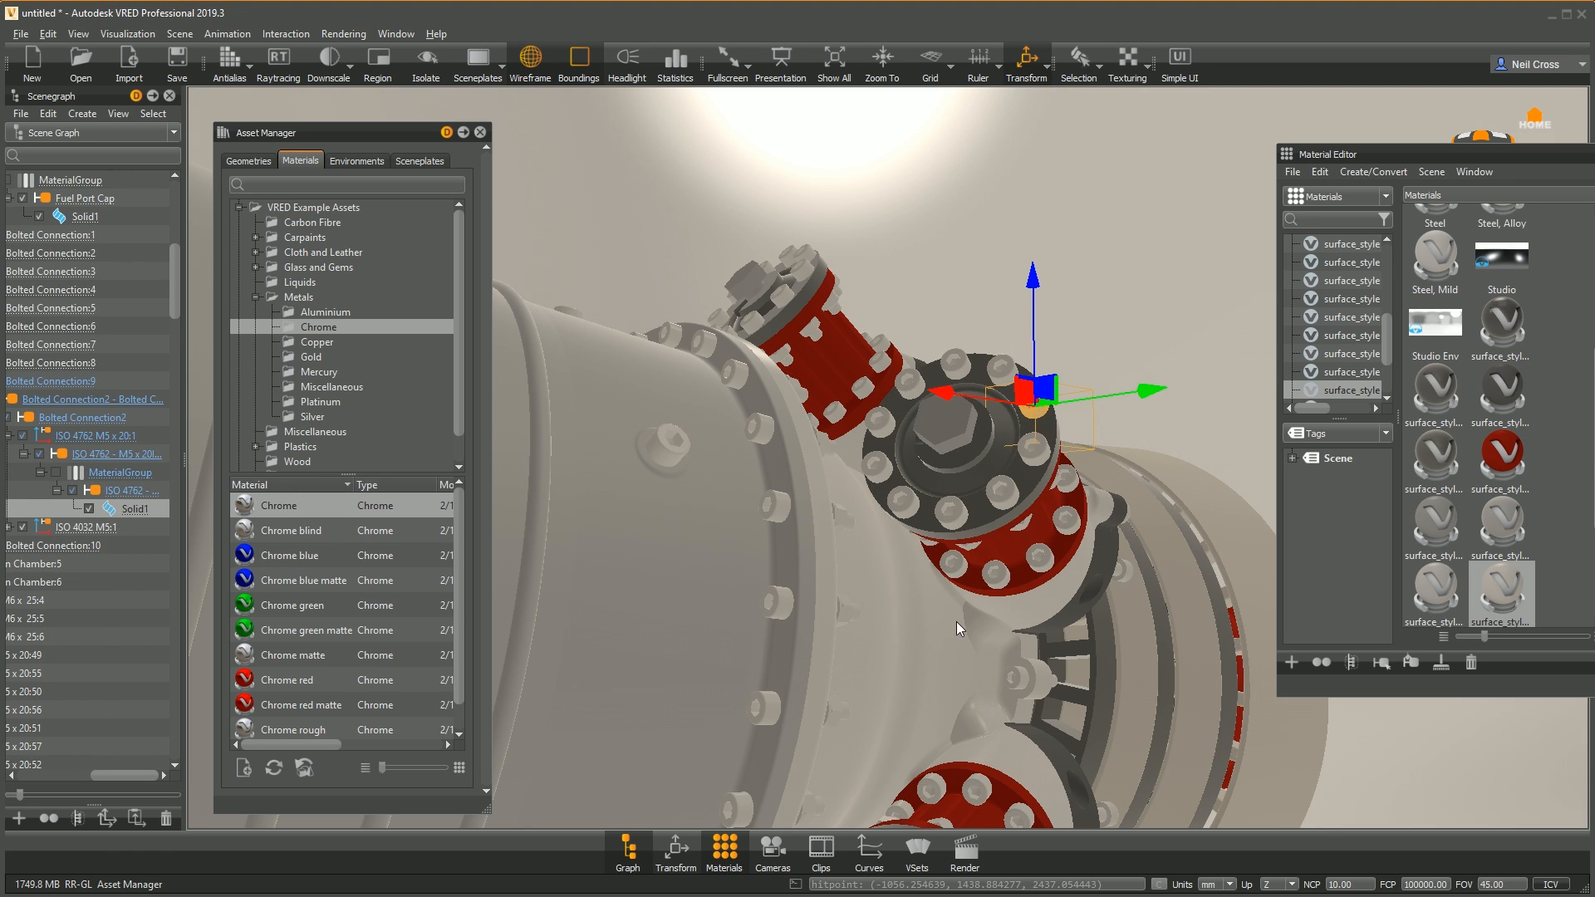
Step: Bring the Material Editor back into view, select all nodes using the bolt's surface_style material, and apply the library's Chrome to them
left_click(1474, 167)
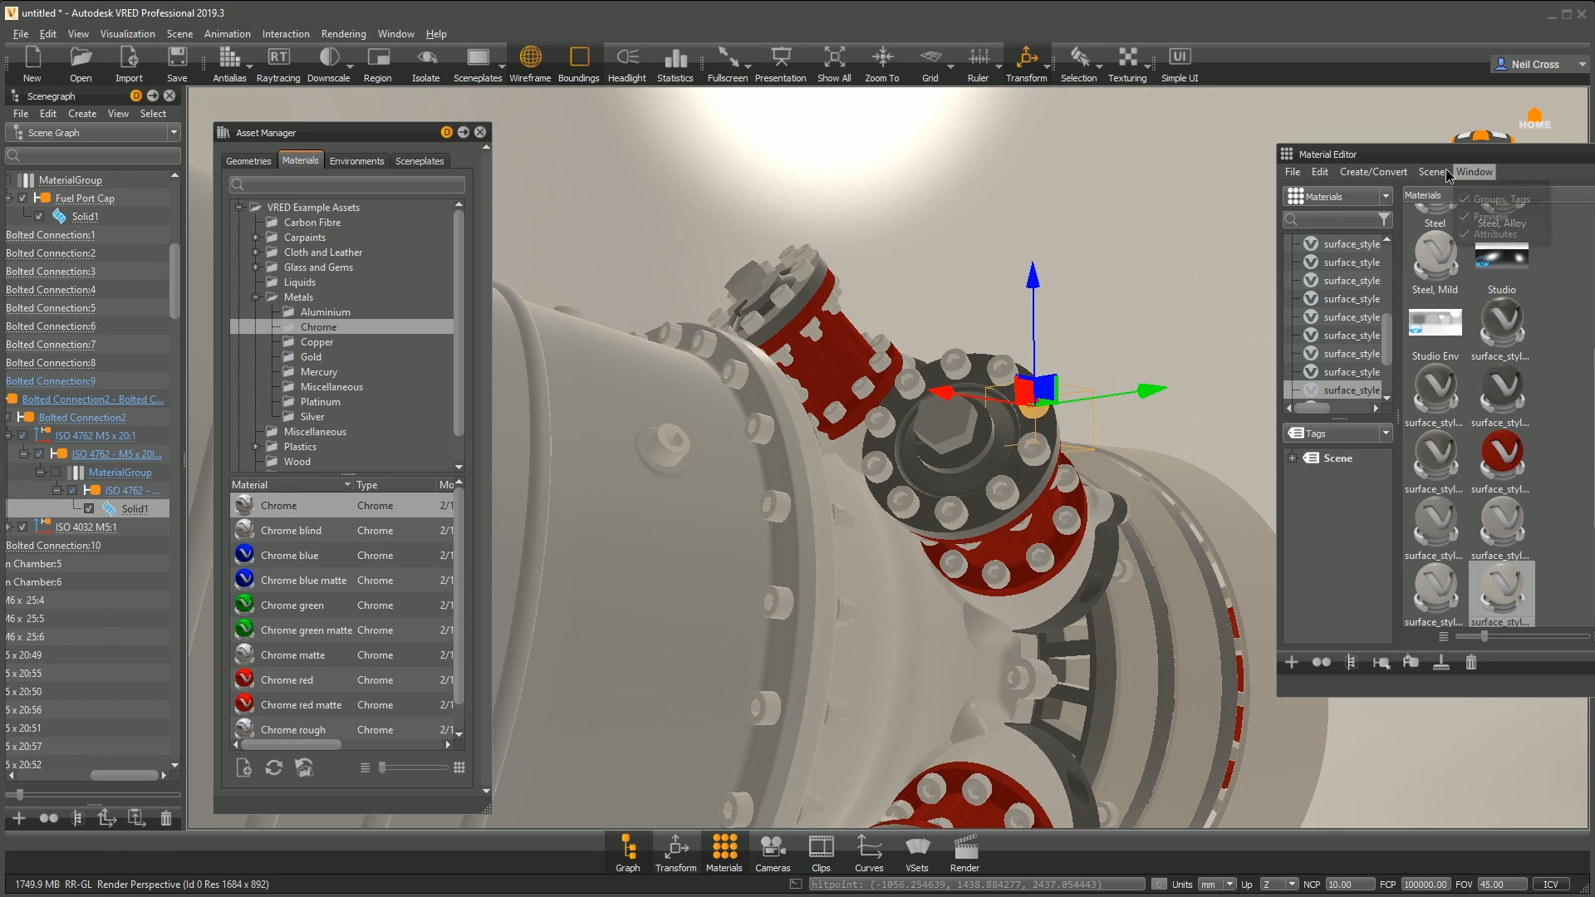
left_click(1450, 155)
left_click_drag(1449, 155, 790, 156)
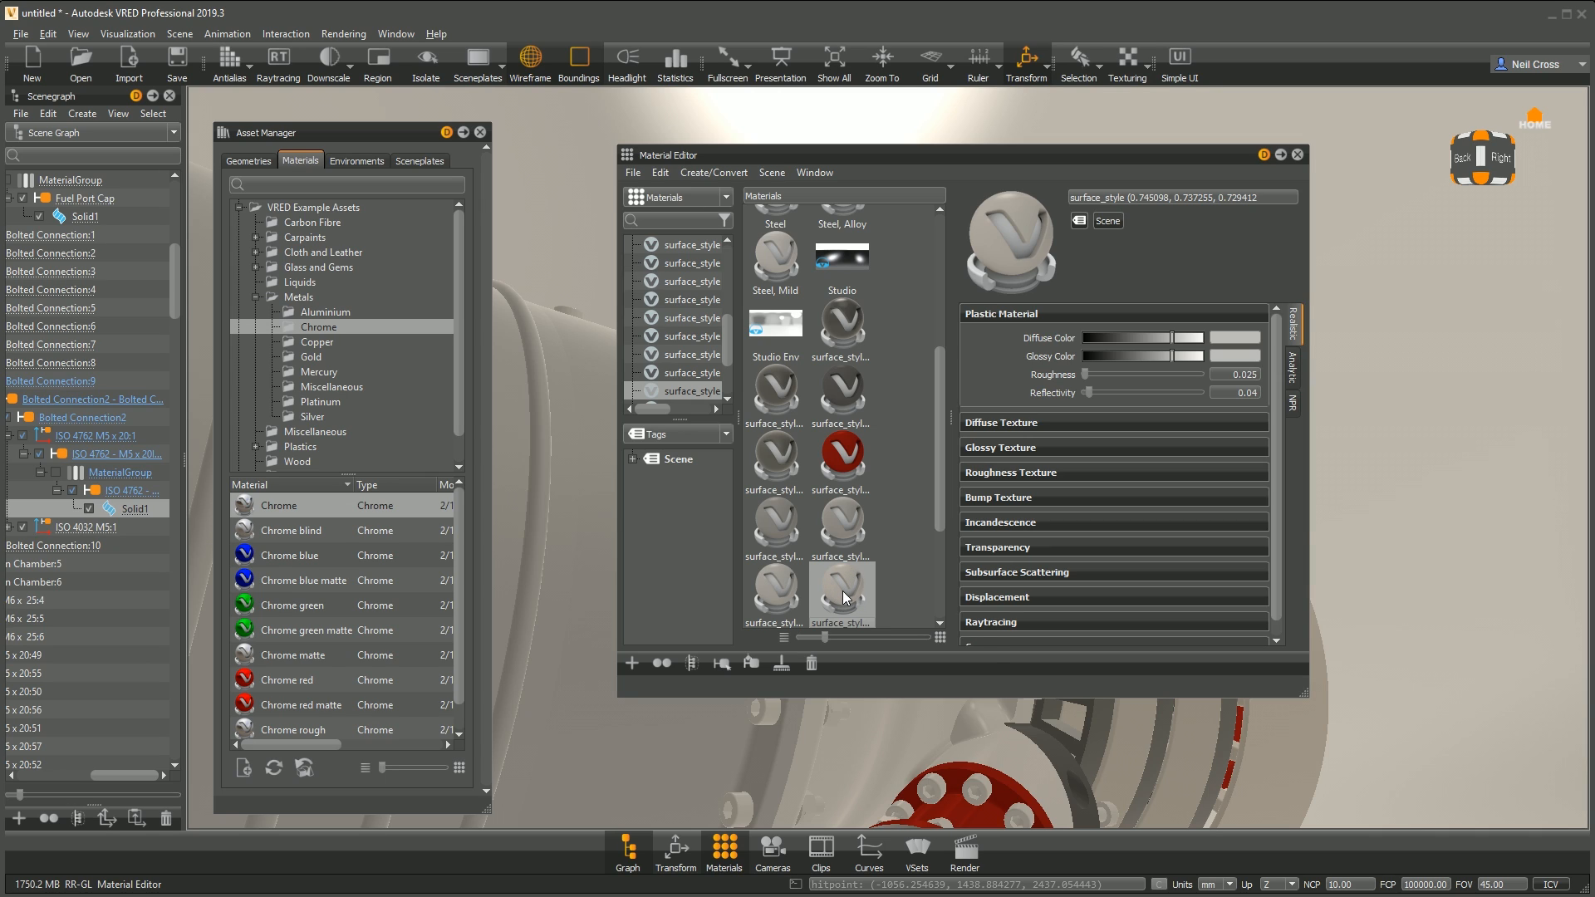
right_click(843, 591)
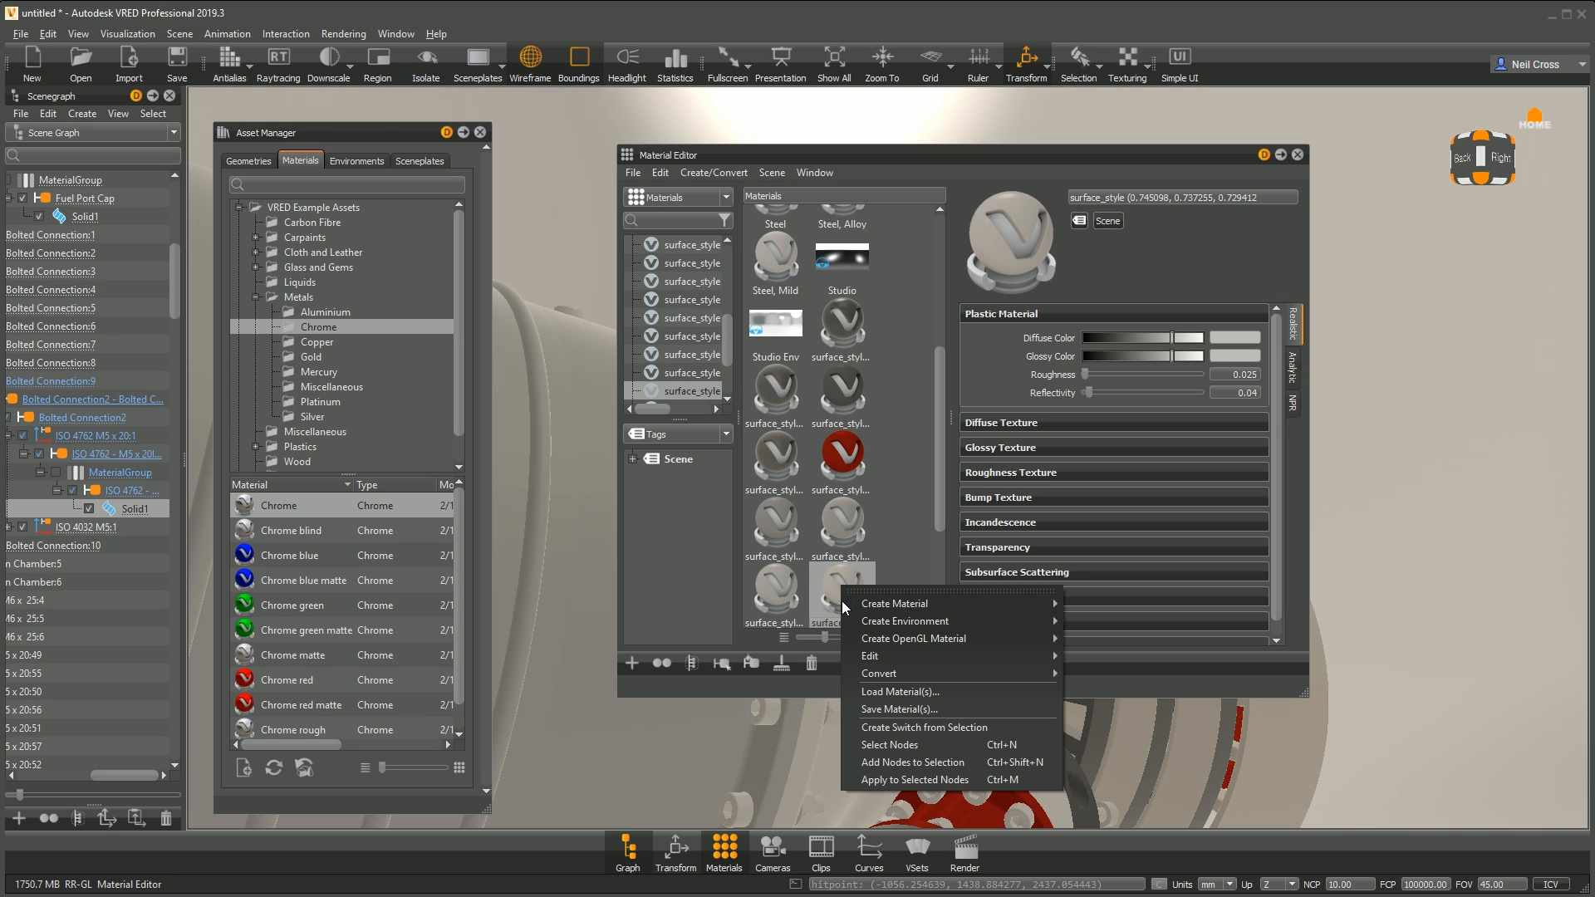
left_click(890, 745)
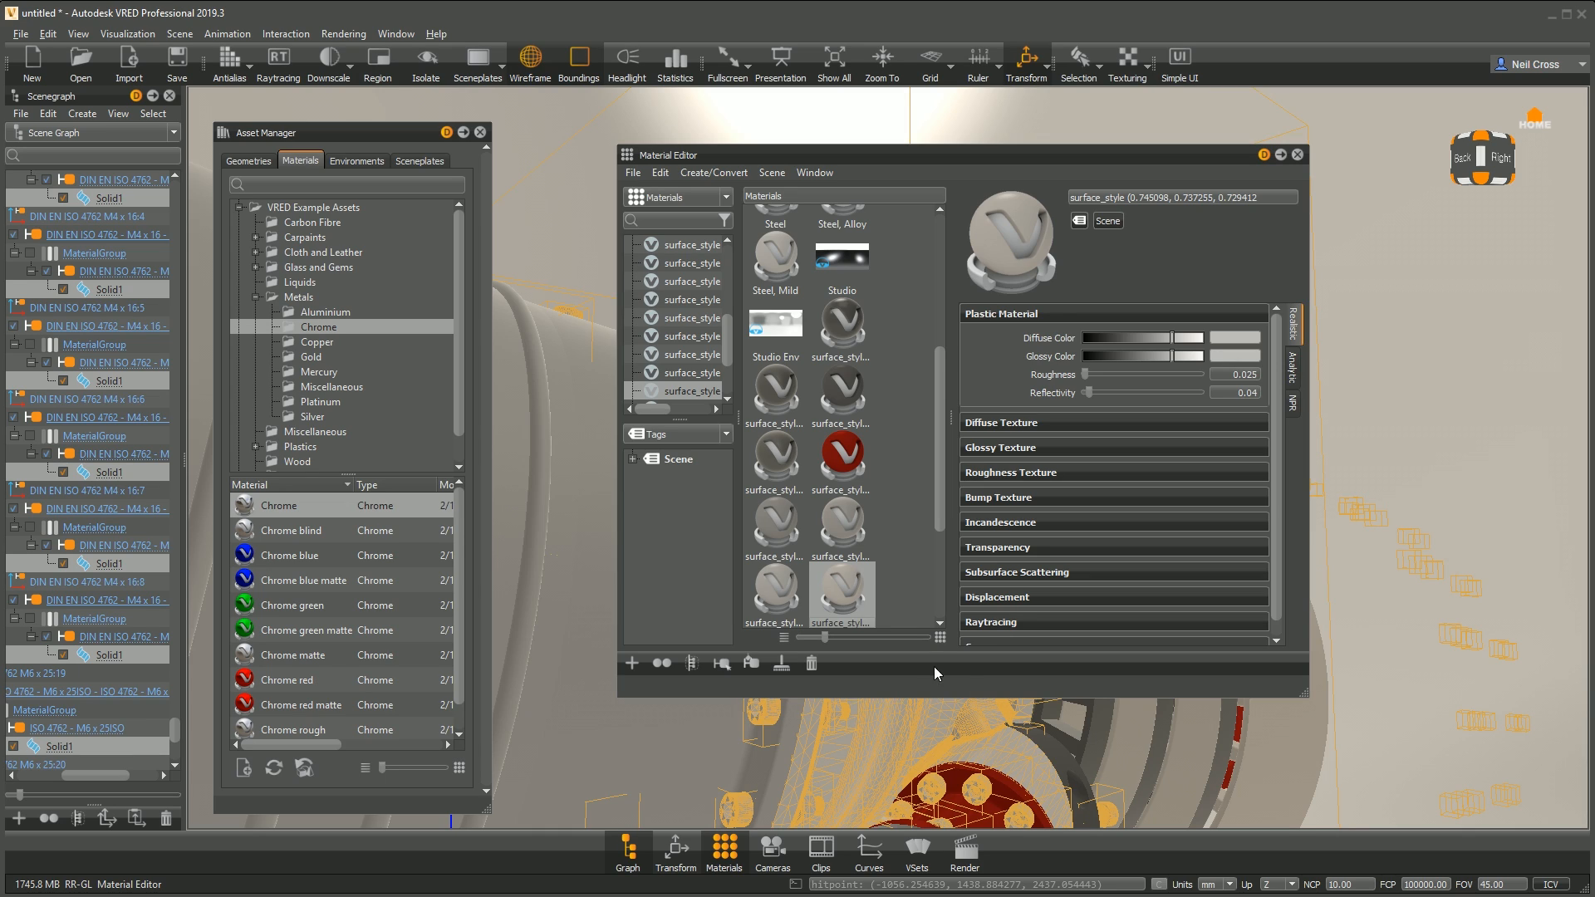
right_click(284, 507)
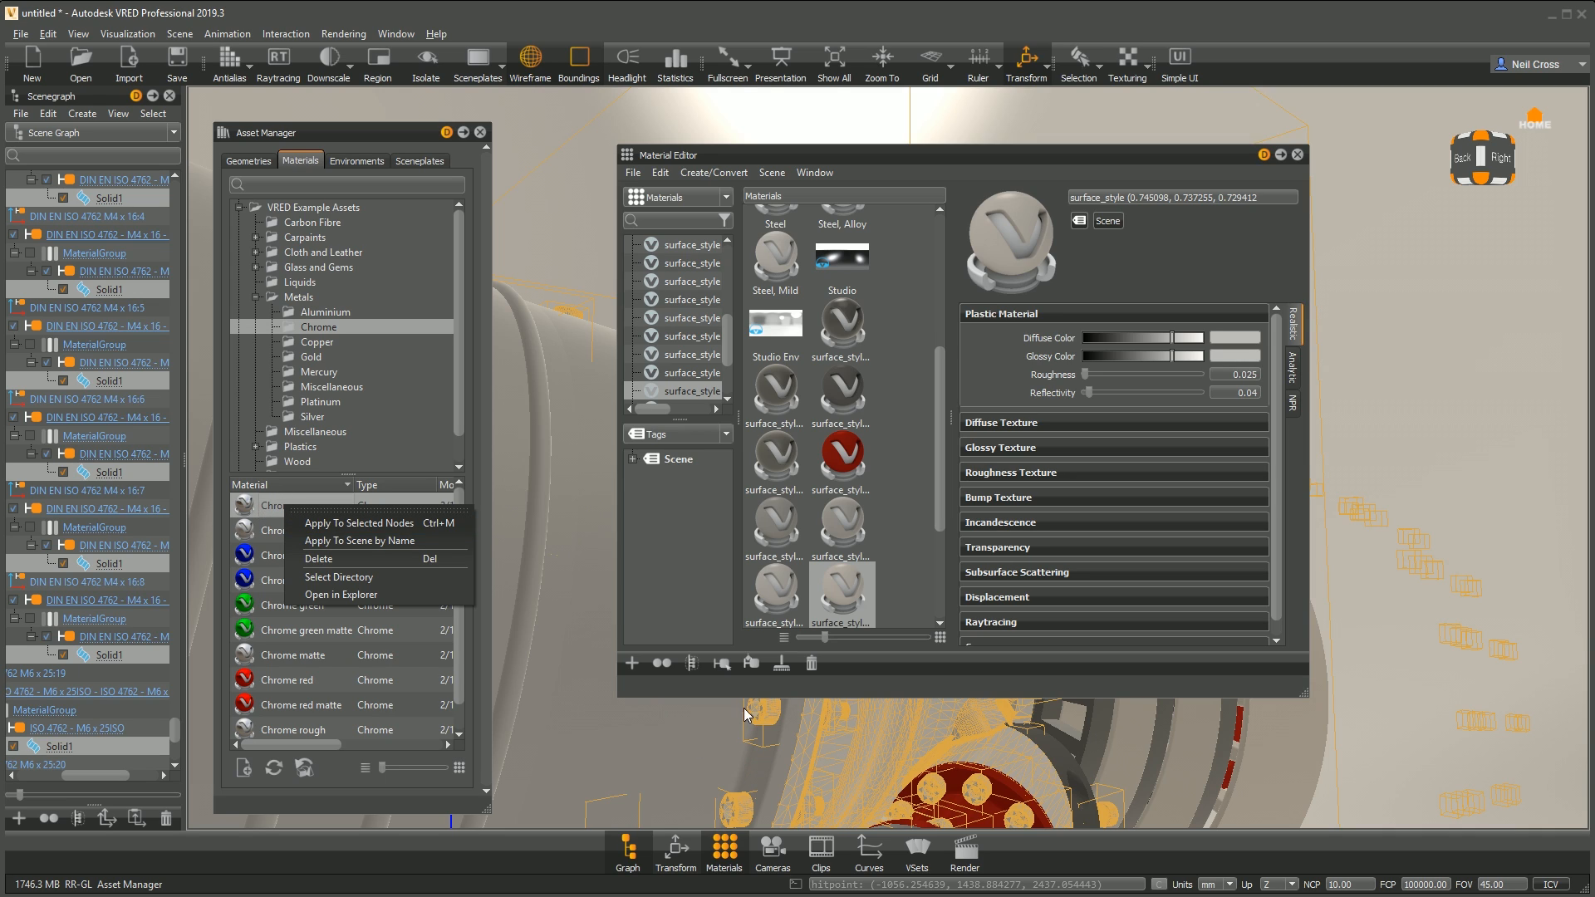
left_click(359, 526)
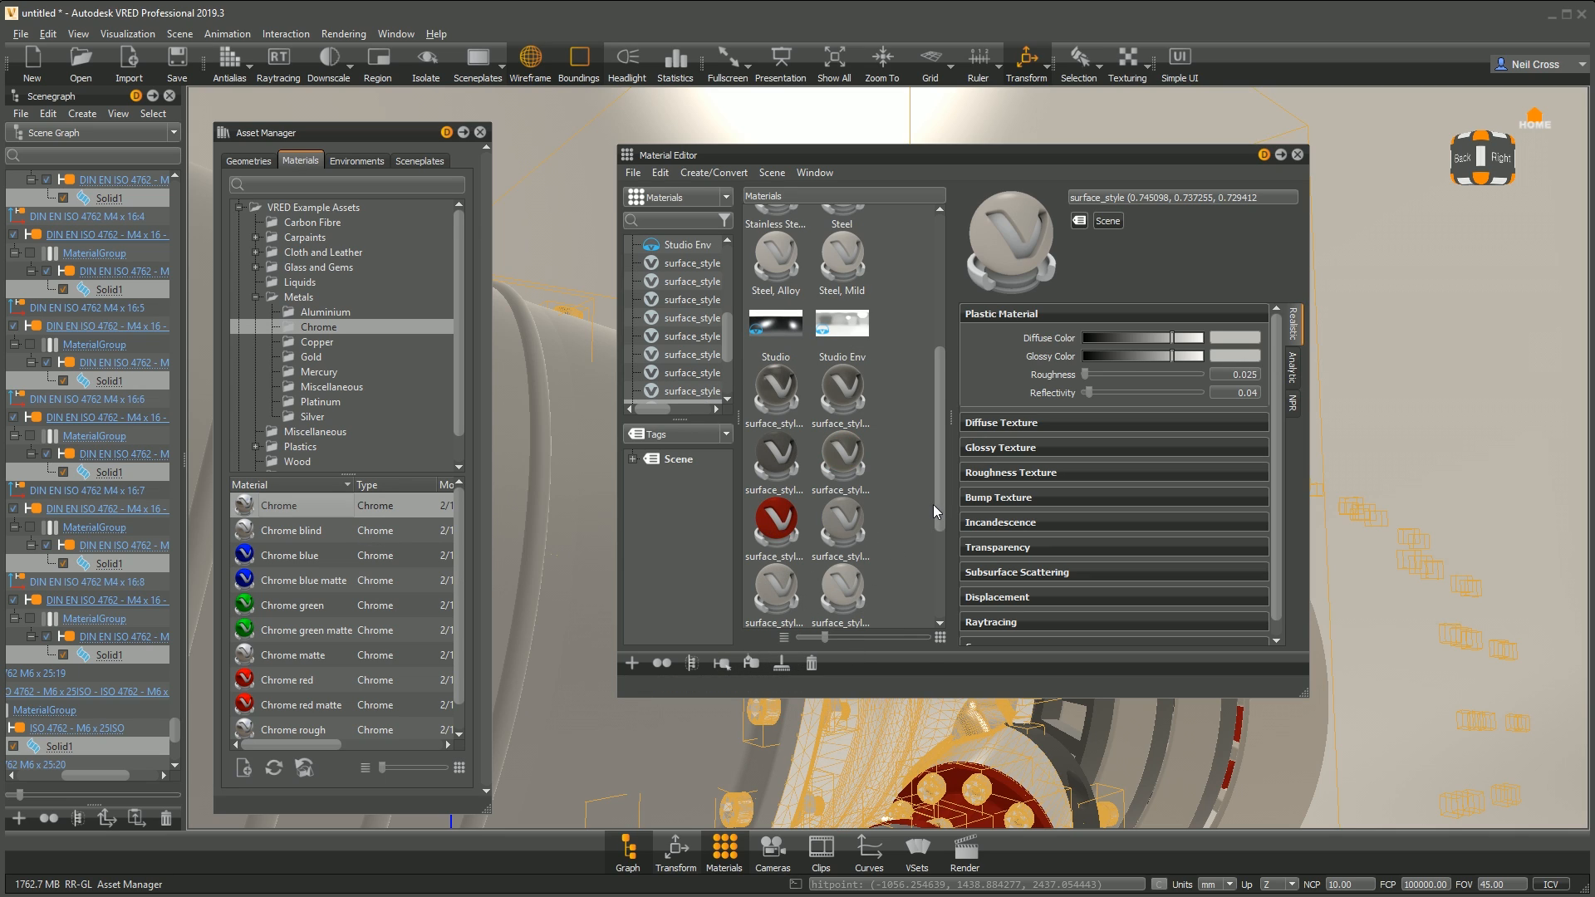
Step: Remove all unused materials from the scene and check the remaining surface_style materials
left_click(852, 583)
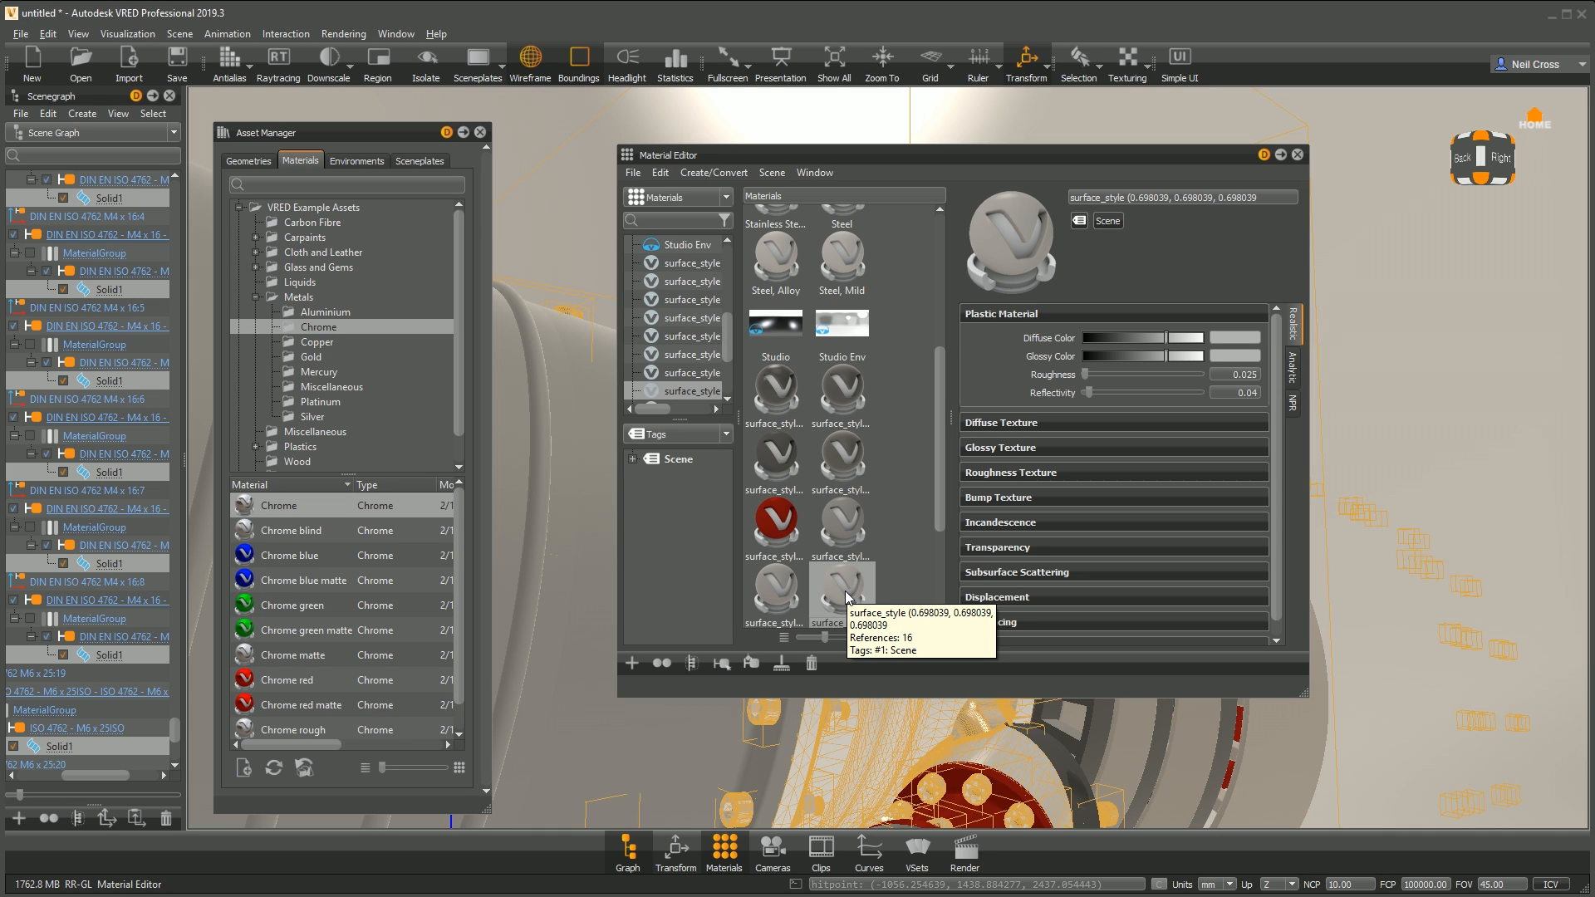
left_click(781, 667)
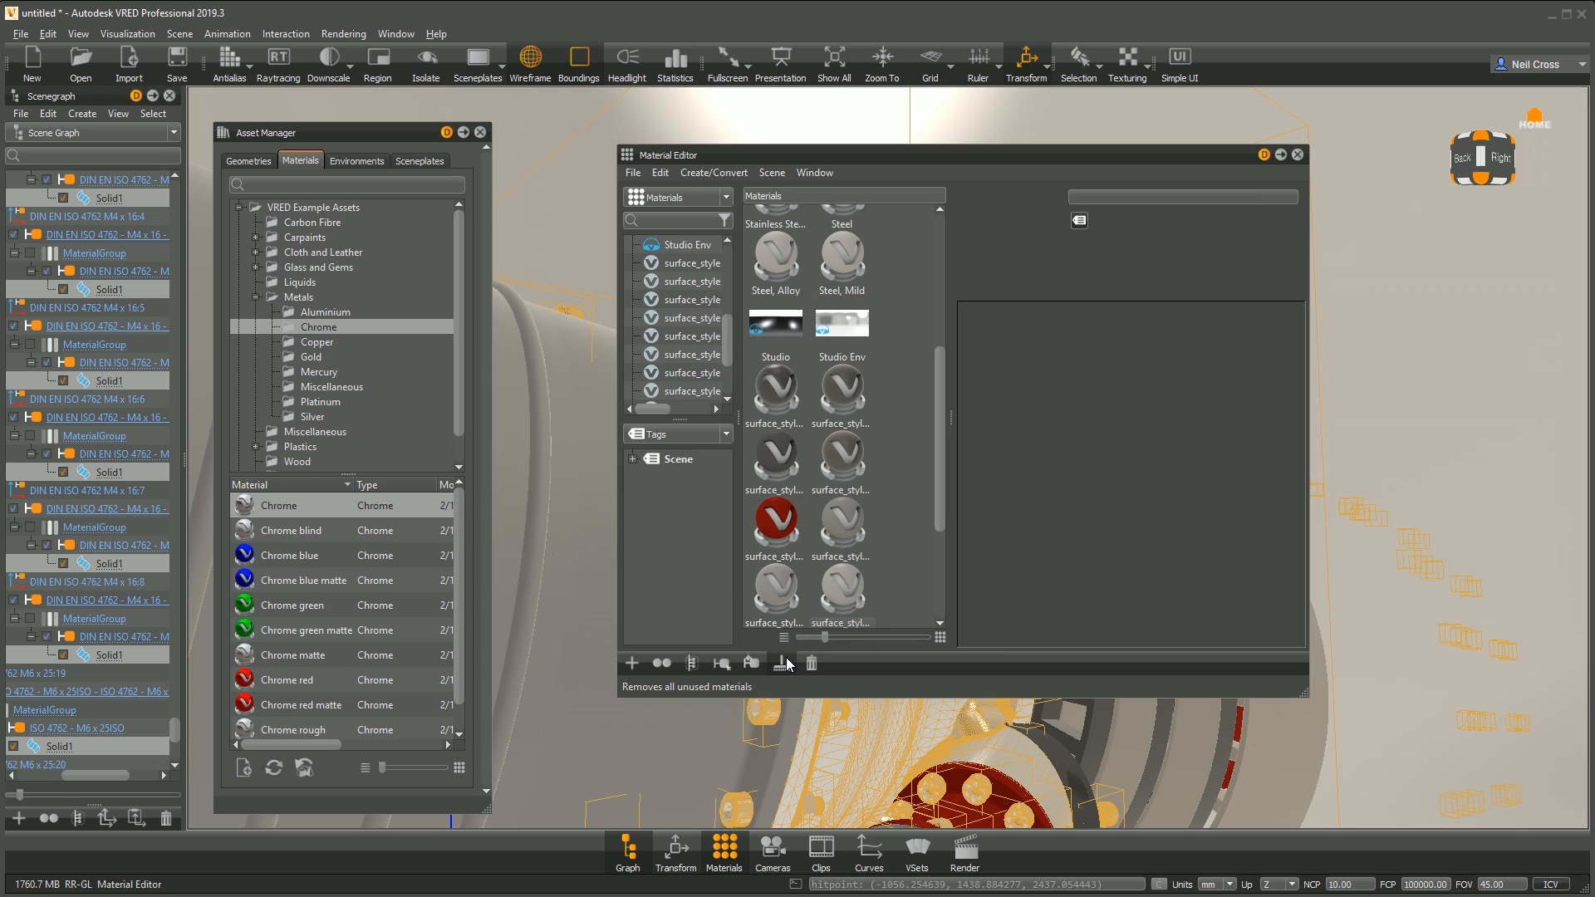
left_click_drag(943, 485, 943, 555)
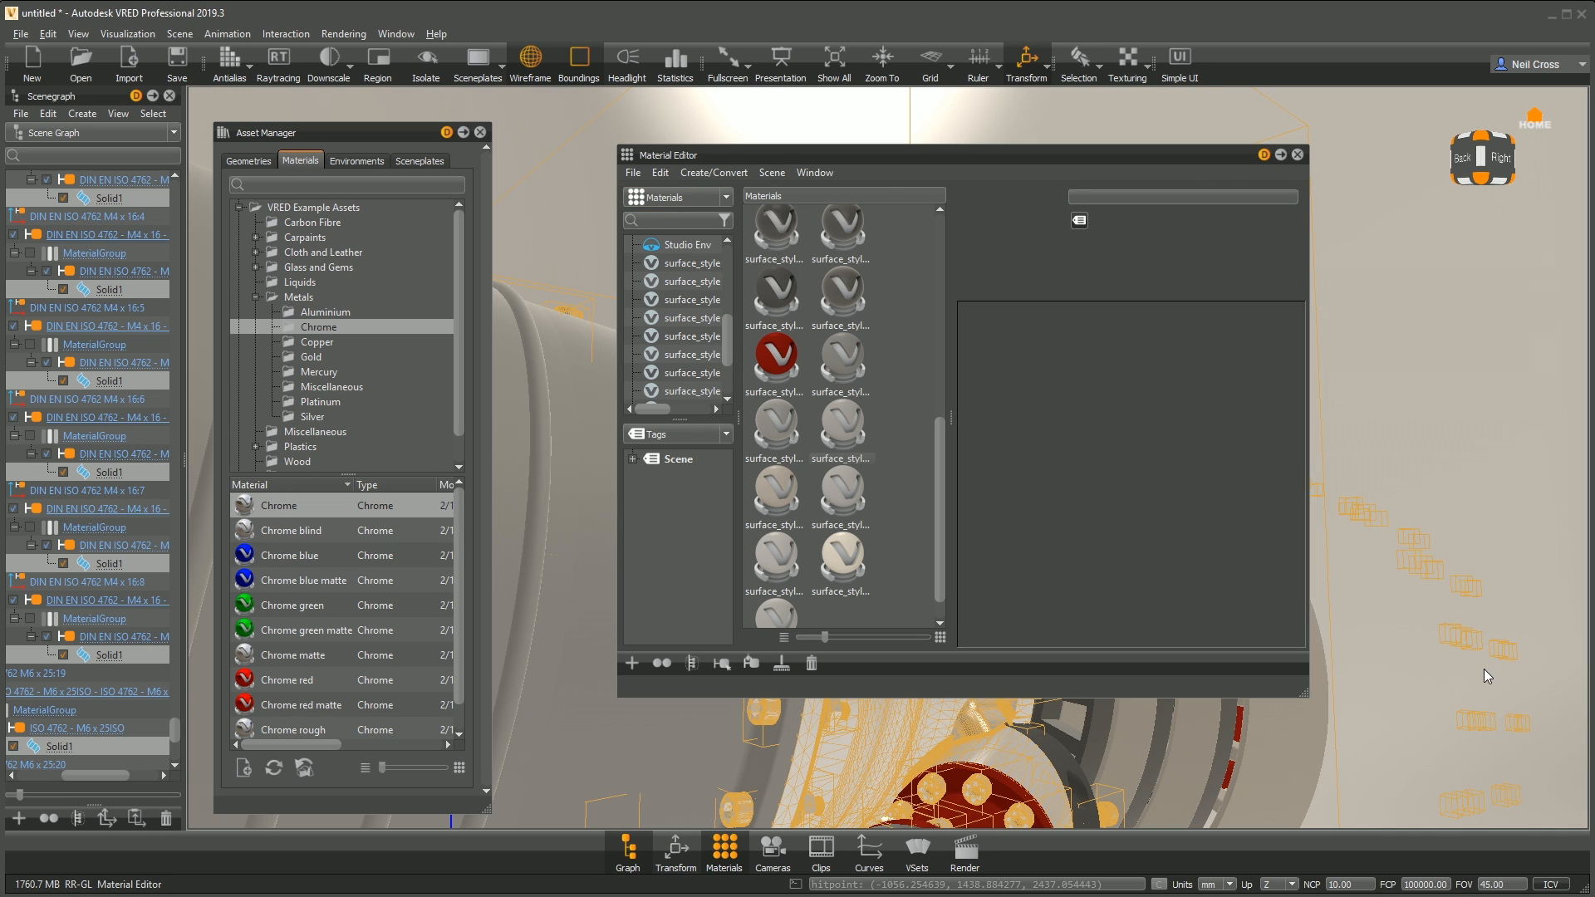
Step: Widen the Scenegraph, move the Asset Manager beside it, and close the Material Editor to uncover the engine
scroll(1471, 690, "down", 8)
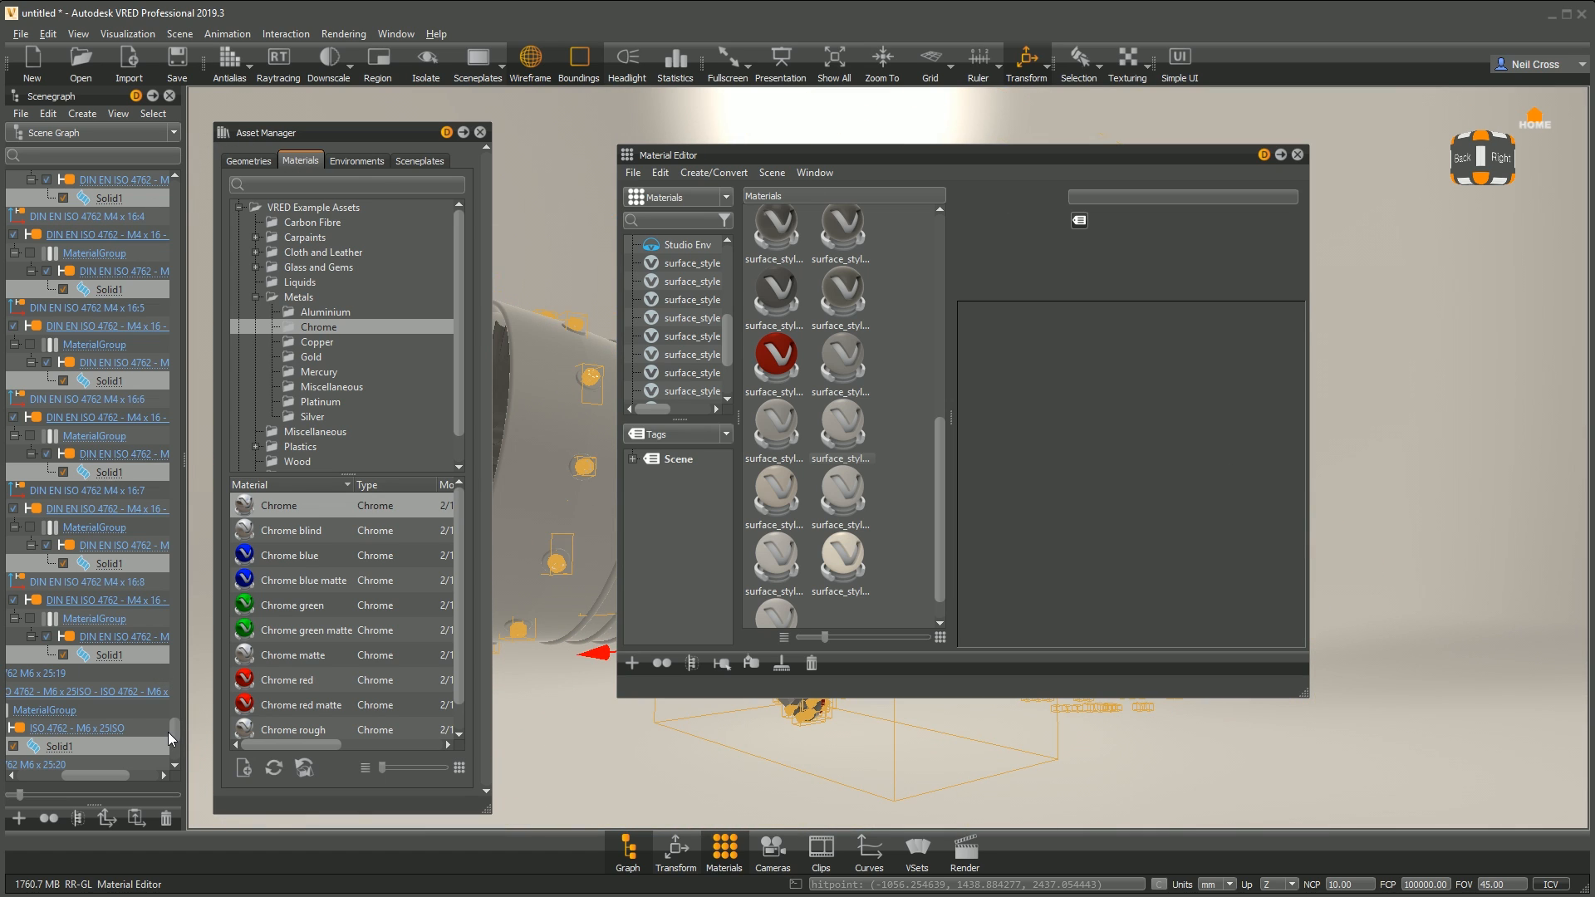
left_click_drag(185, 724, 270, 699)
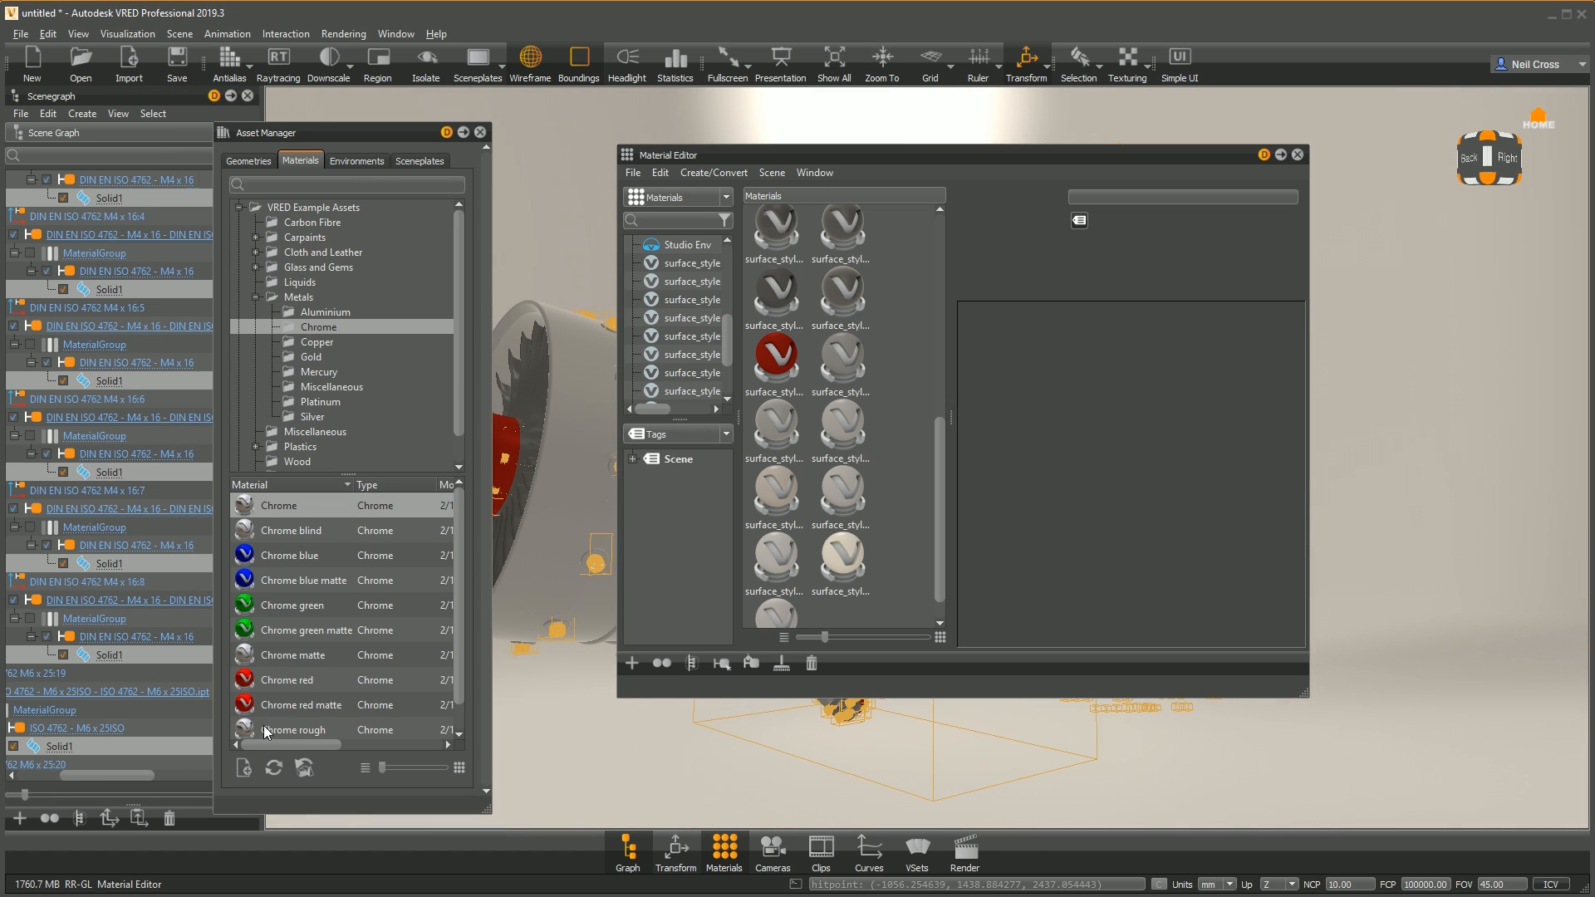
left_click_drag(336, 133, 487, 132)
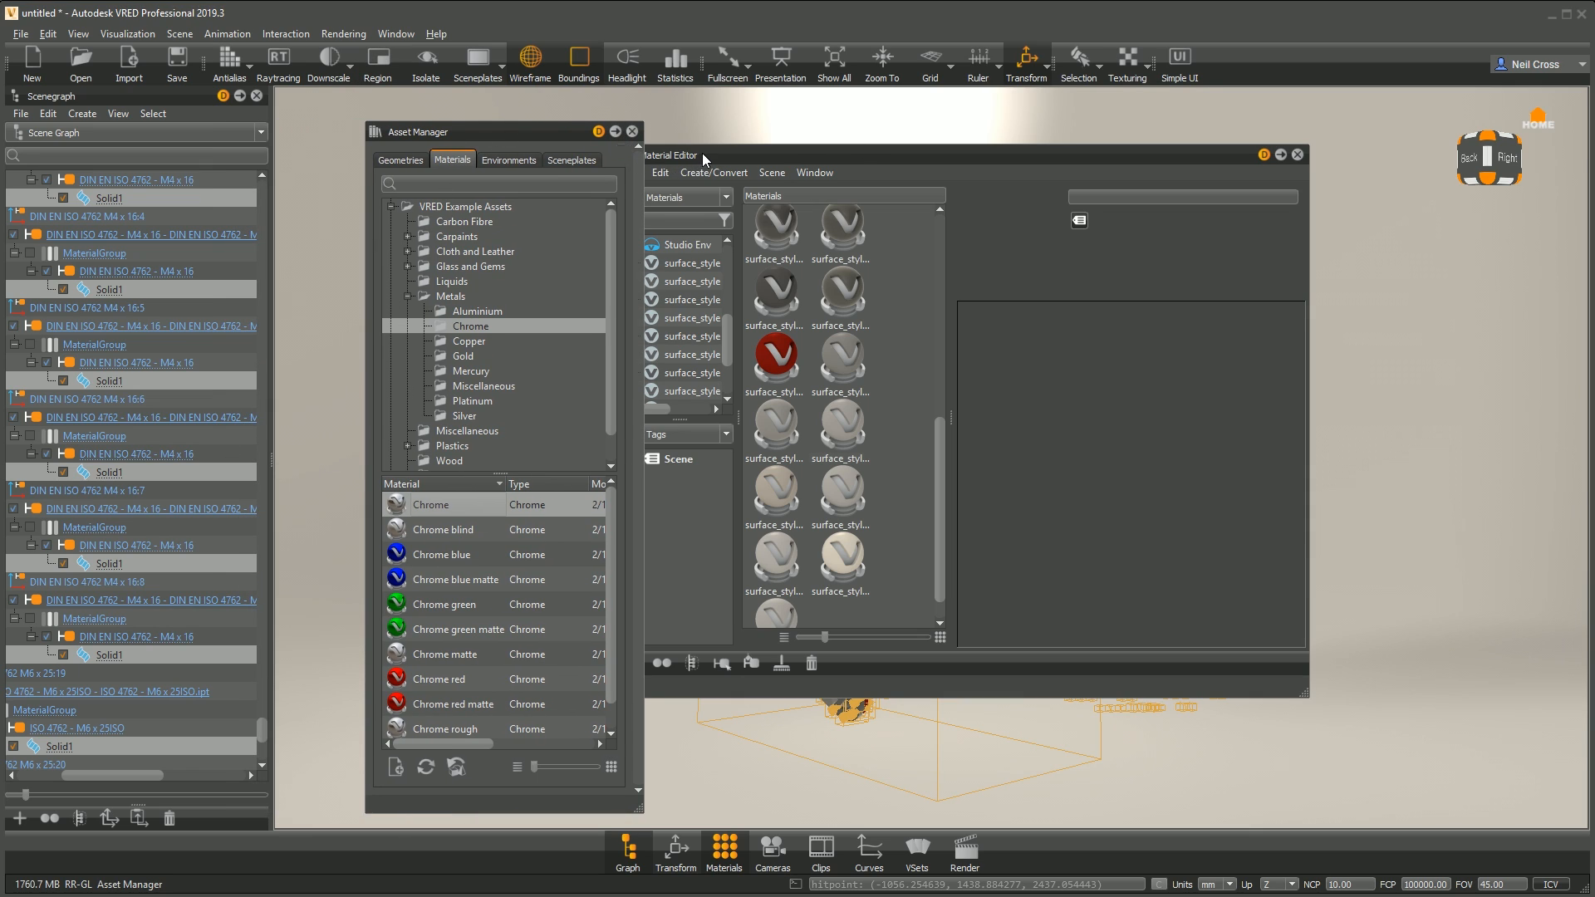
left_click_drag(703, 156, 621, 160)
left_click(1215, 157)
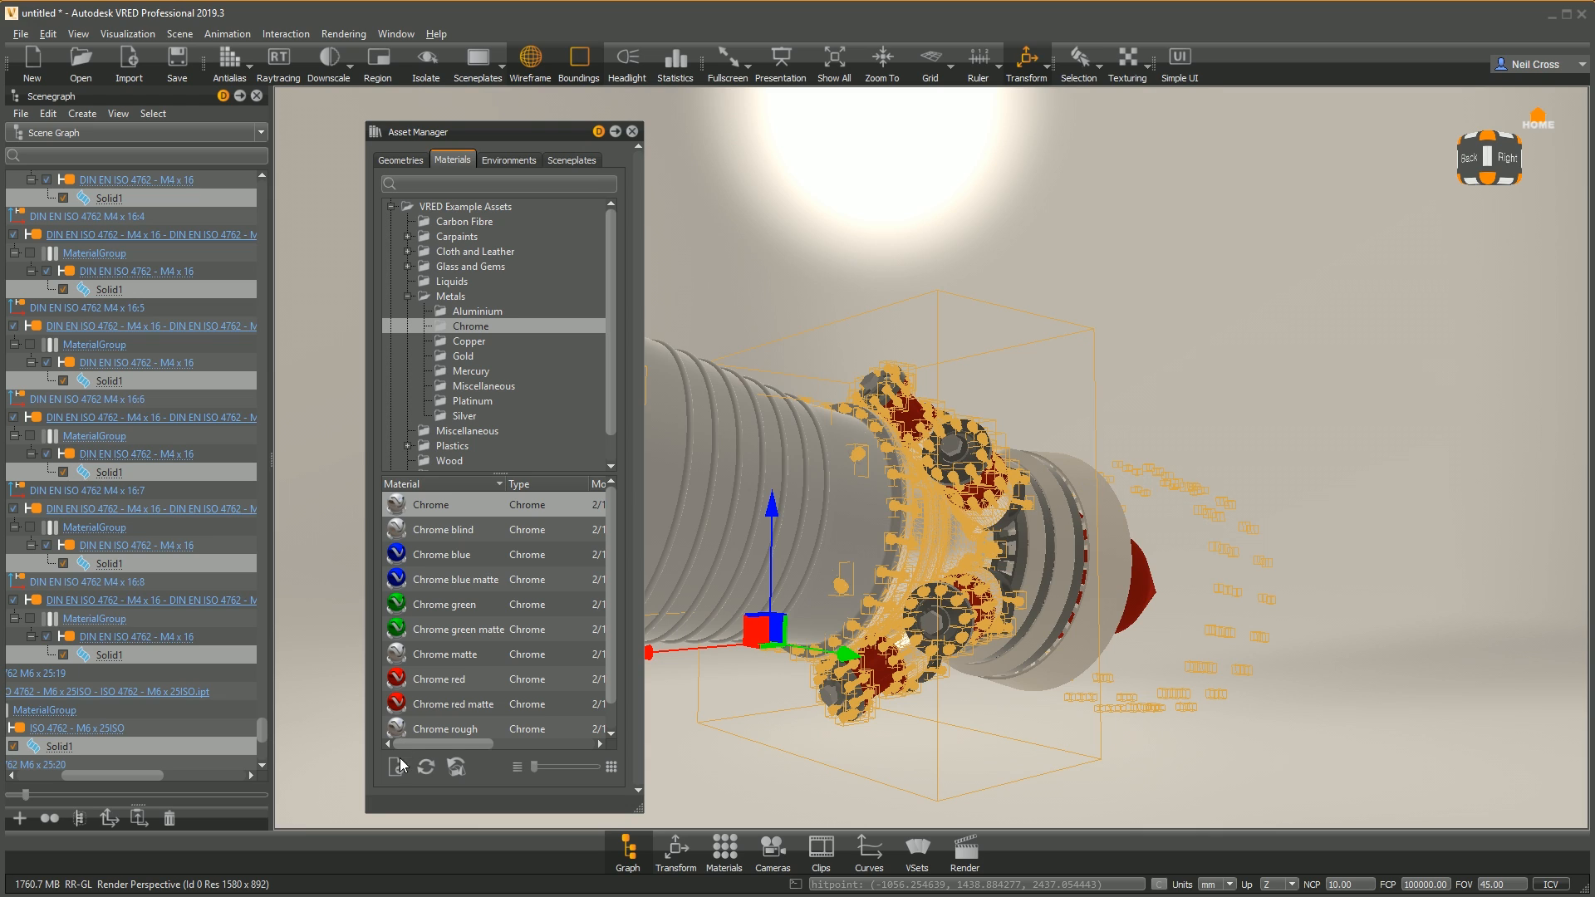
Step: Collapse and select the _Jet Engine Model node in the Scenegraph, and apply Show/Hide All to reveal its hidden parts
left_click_drag(263, 732, 264, 191)
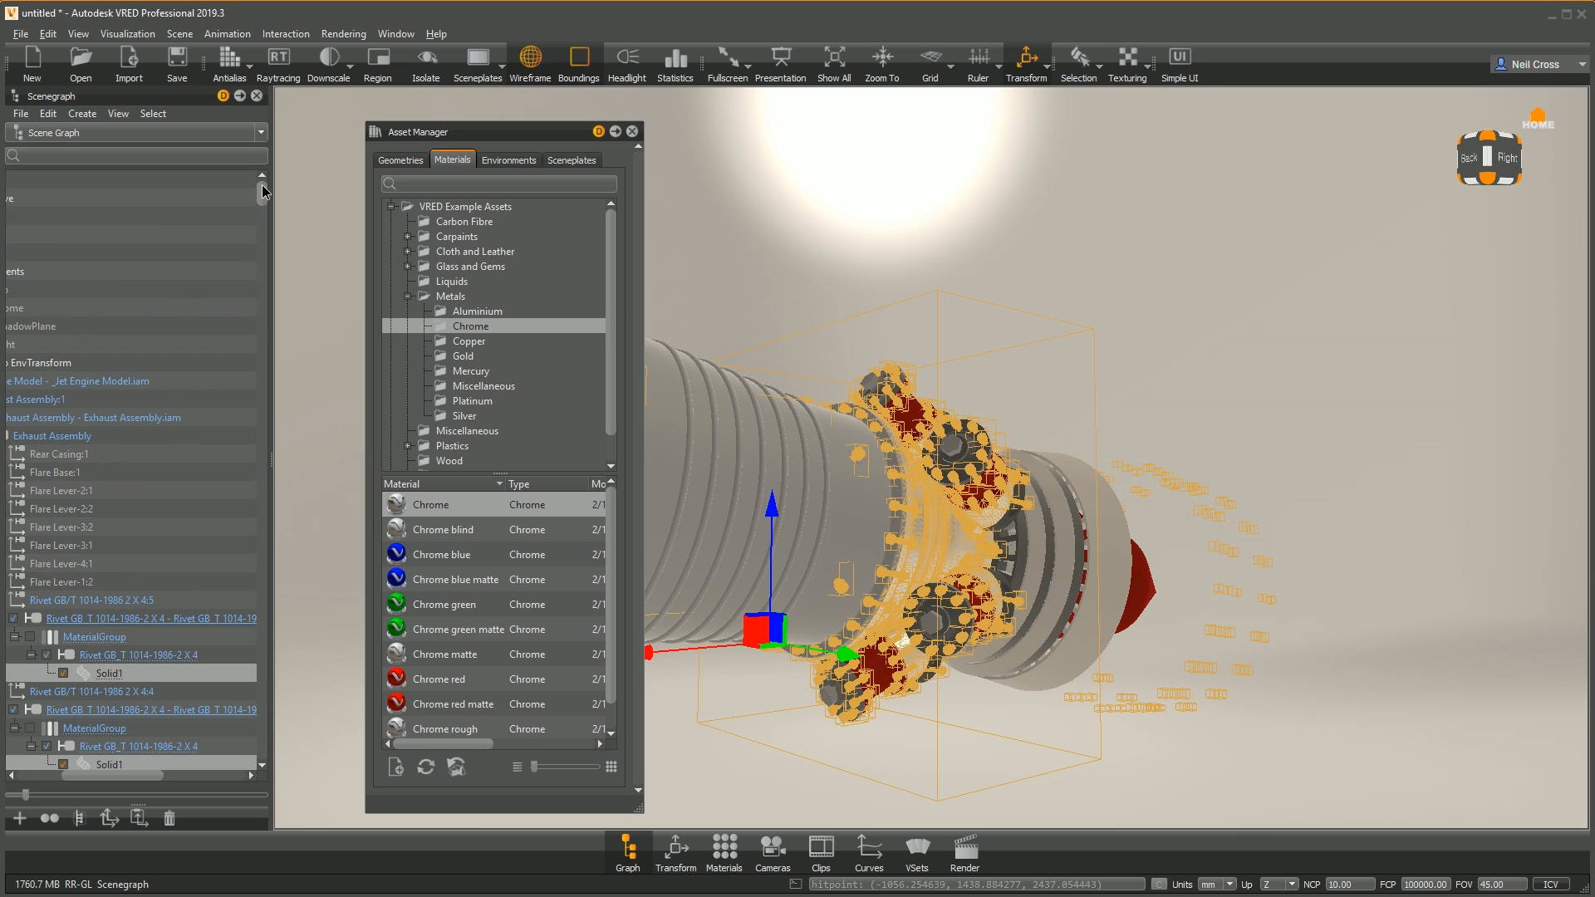
left_click_drag(120, 775, 17, 777)
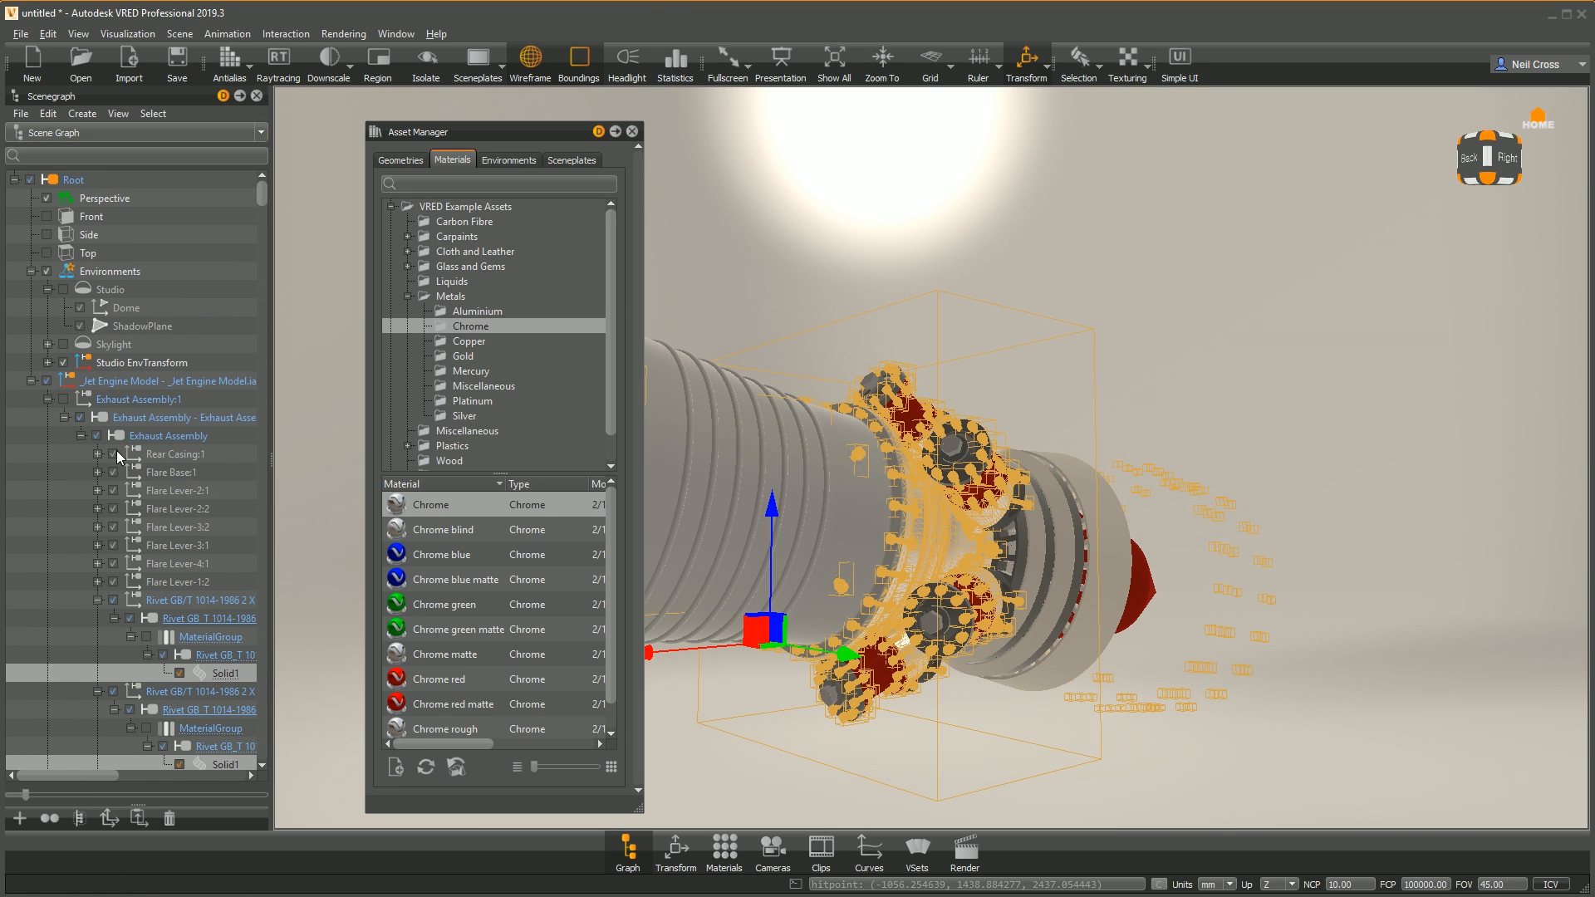
double_click(121, 383)
right_click(121, 384)
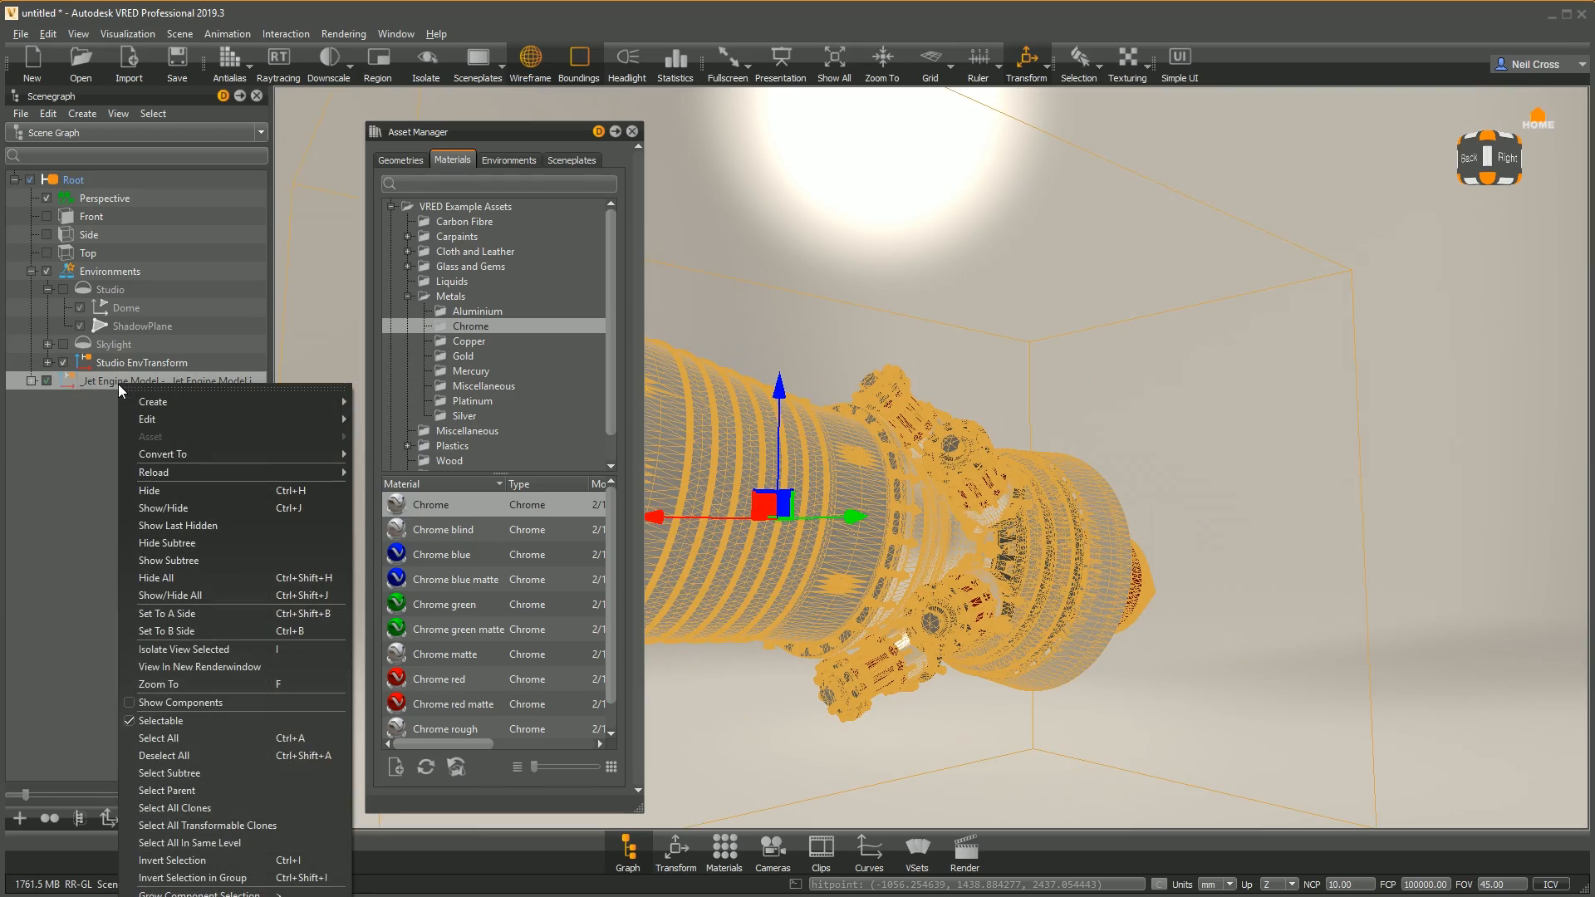
left_click(174, 598)
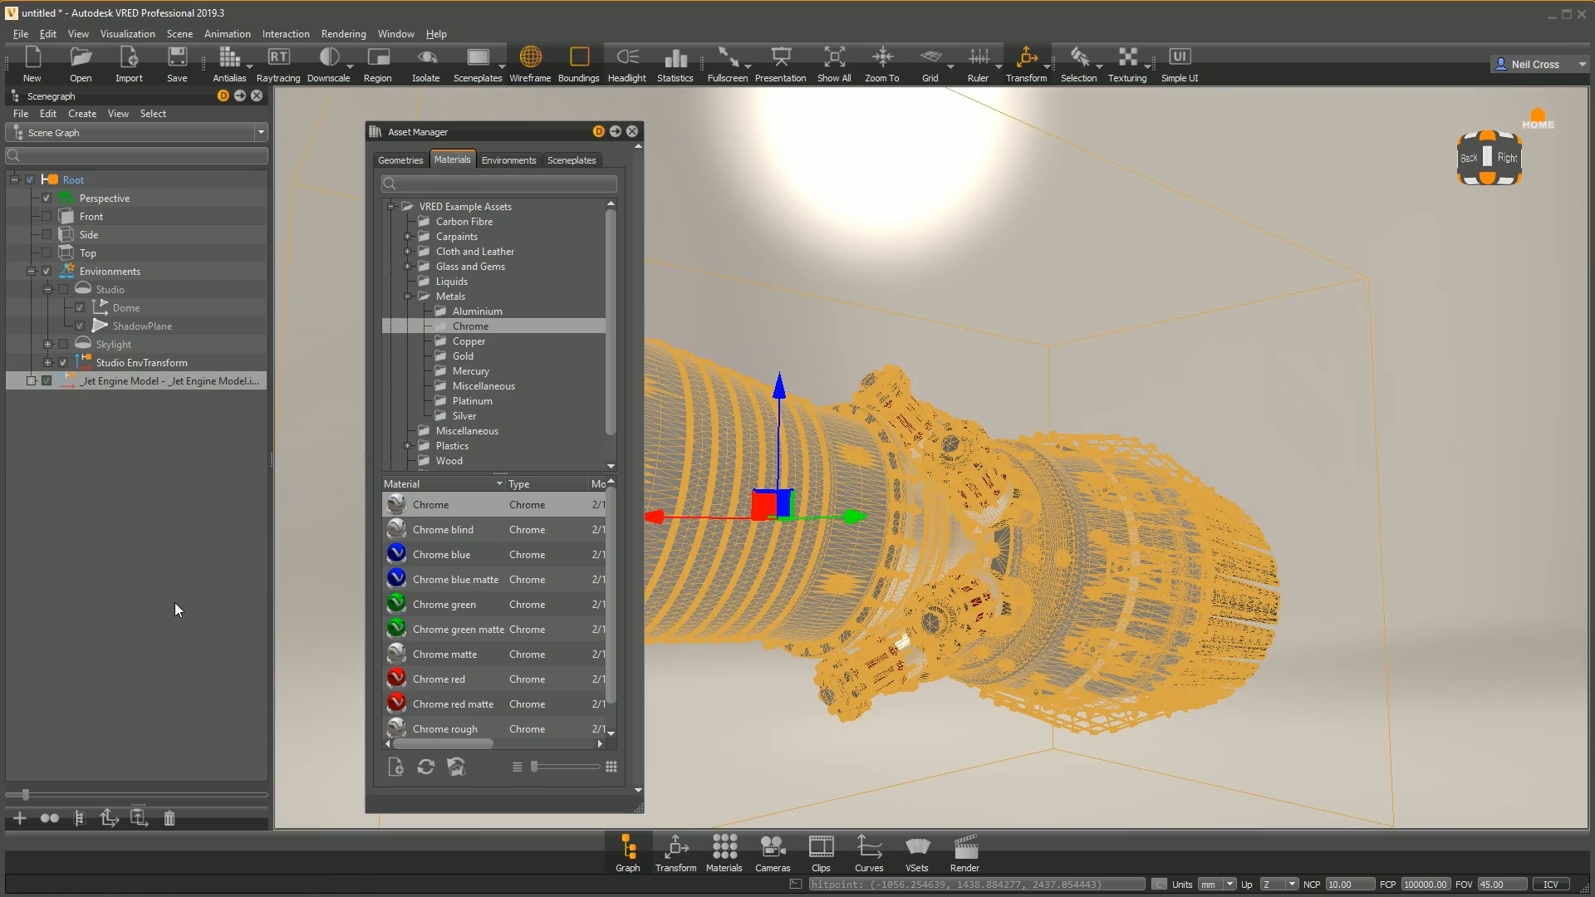
left_click_drag(1094, 534, 691, 581)
left_click_drag(1013, 573, 1183, 490)
left_click_drag(943, 490, 1242, 535)
left_click_drag(1003, 526, 1064, 535)
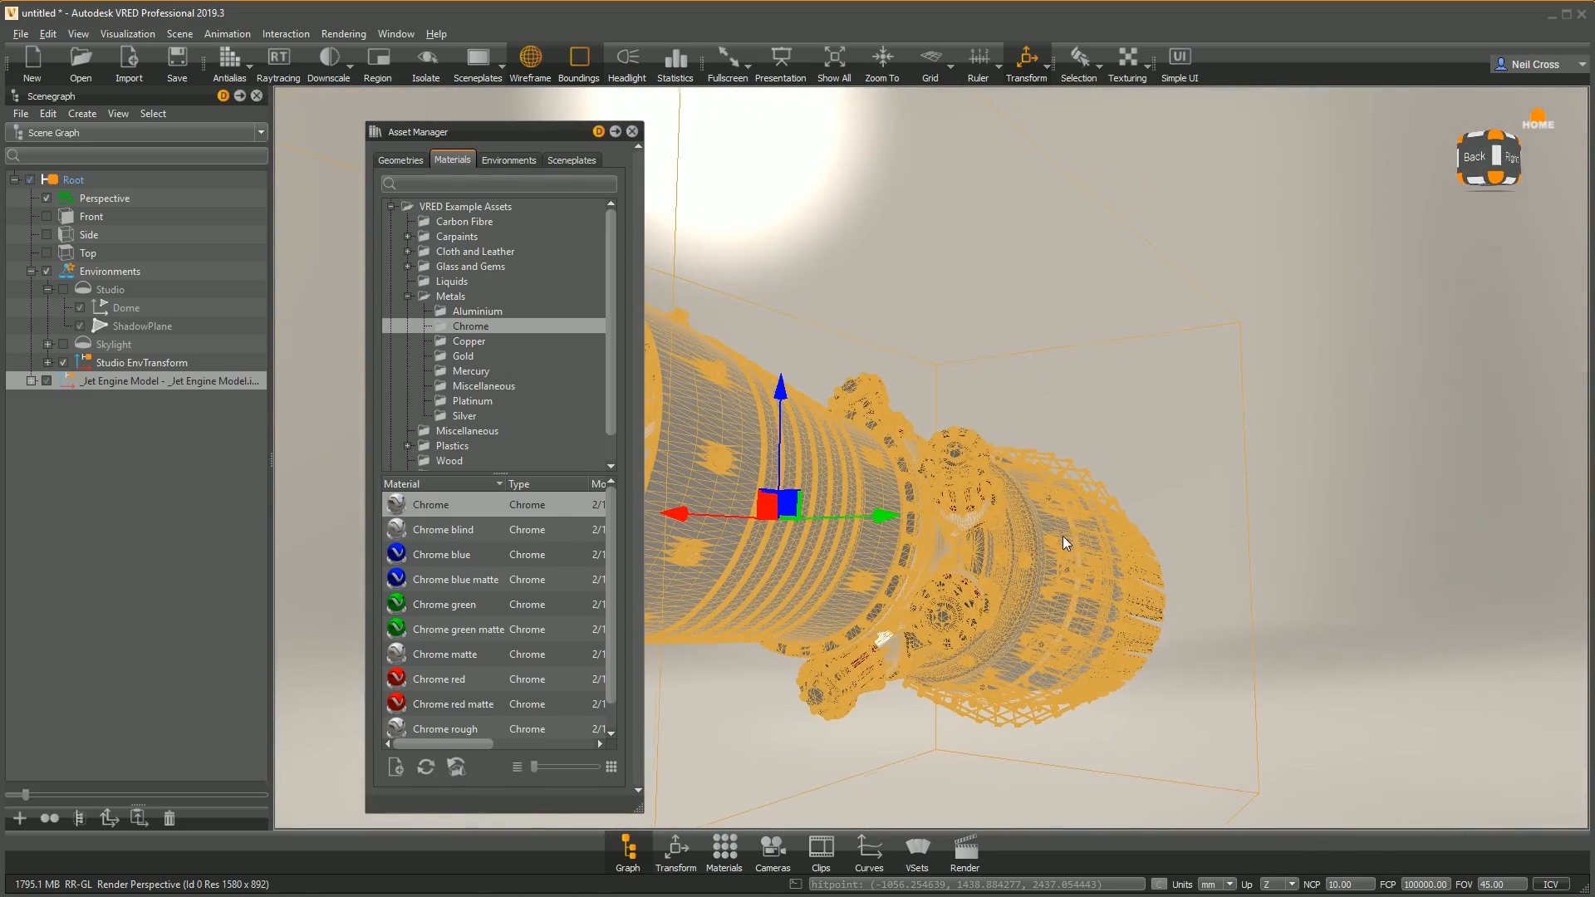
left_click_drag(816, 402, 770, 466)
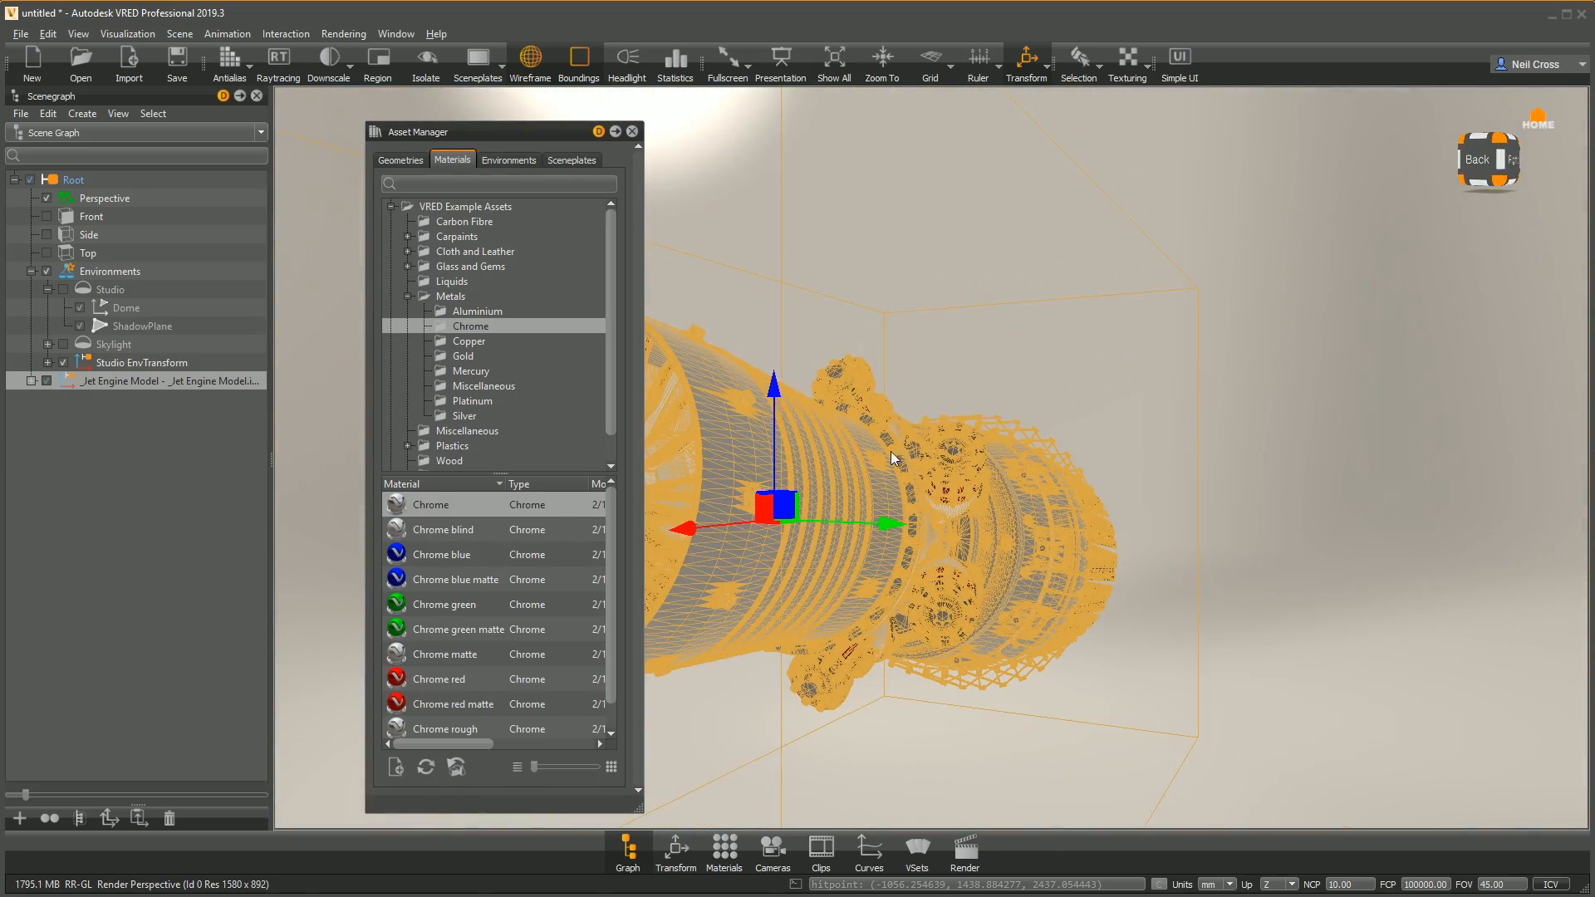
Step: Reopen the Material Editor and arrange it and the Asset Manager on either side of the engine
left_click(724, 851)
left_click_drag(815, 148, 1293, 121)
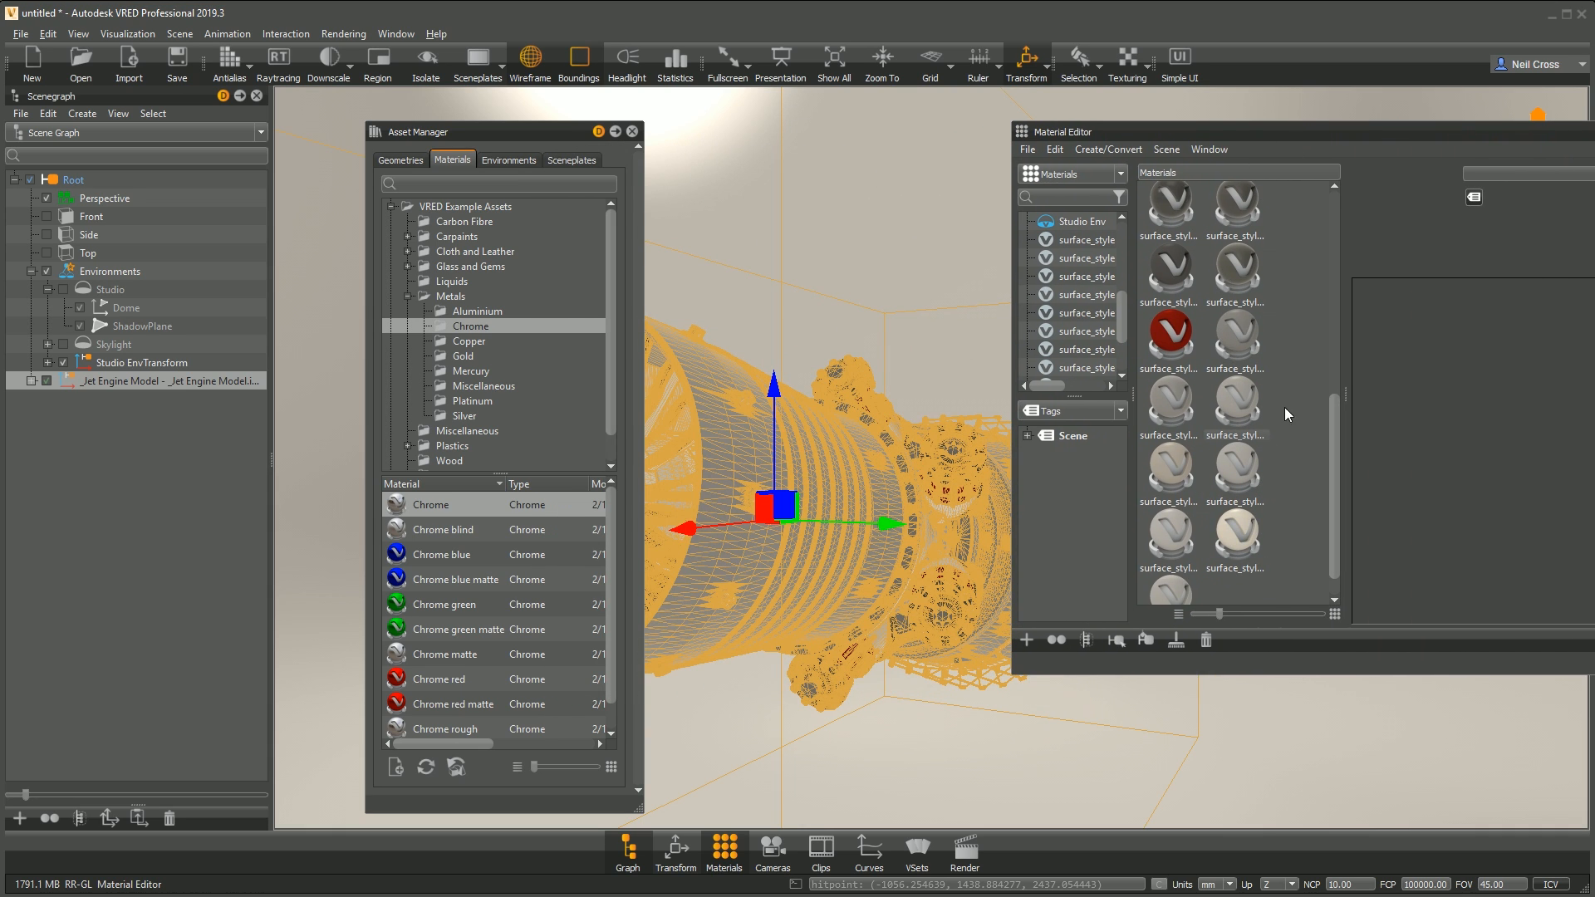
left_click_drag(464, 135, 288, 123)
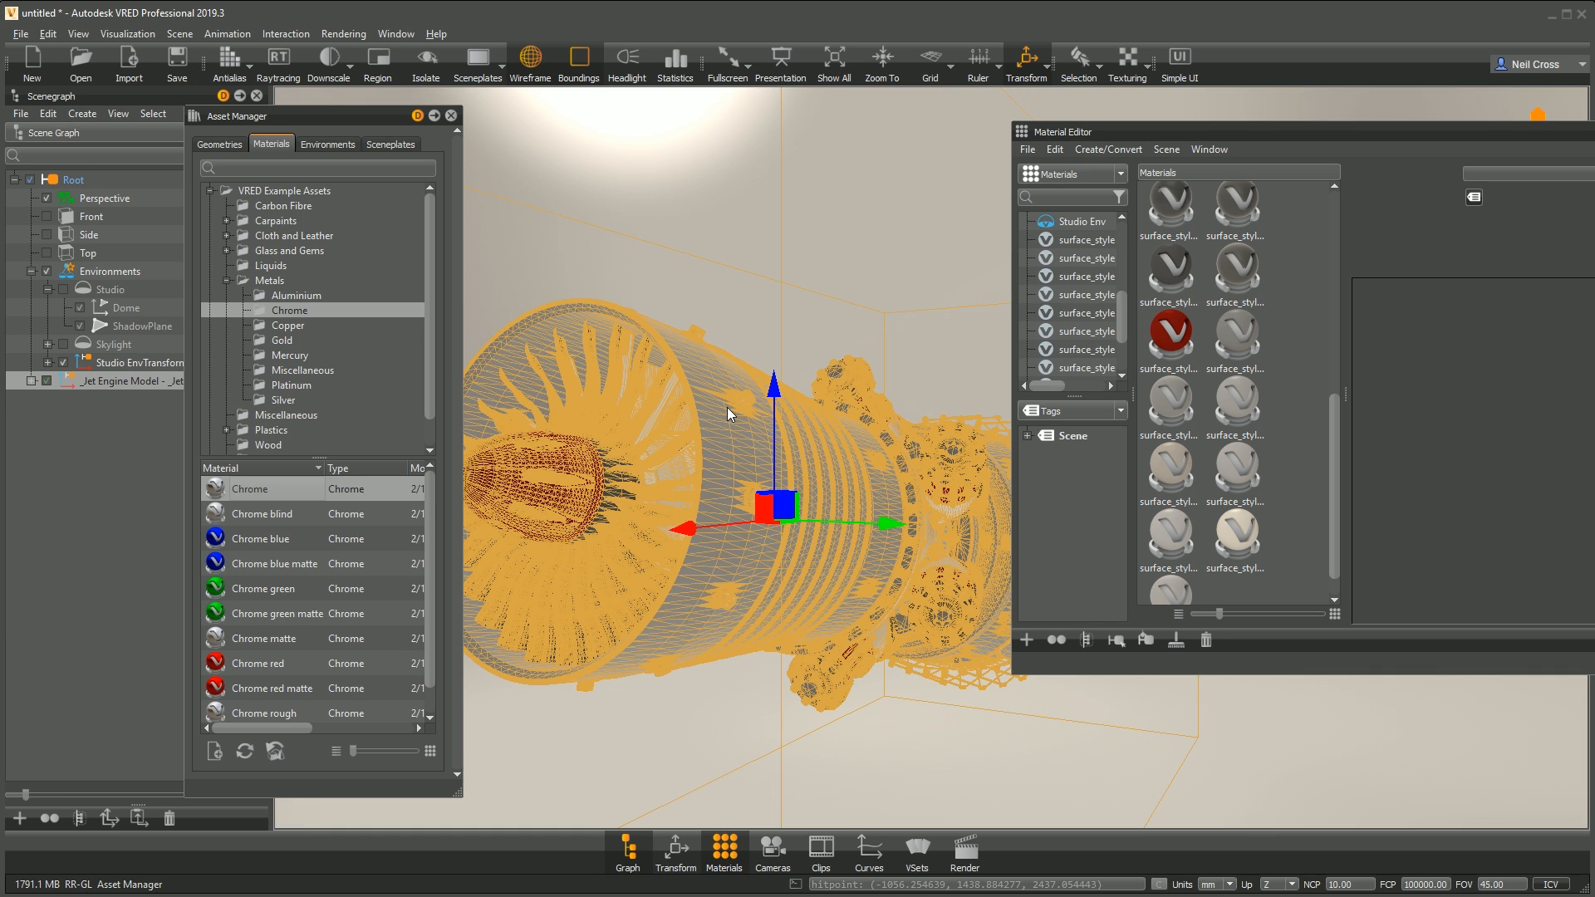
Step: Pick the intake casing and select all nodes that use its surface_style material (0.580392)
left_click(695, 573, "shift")
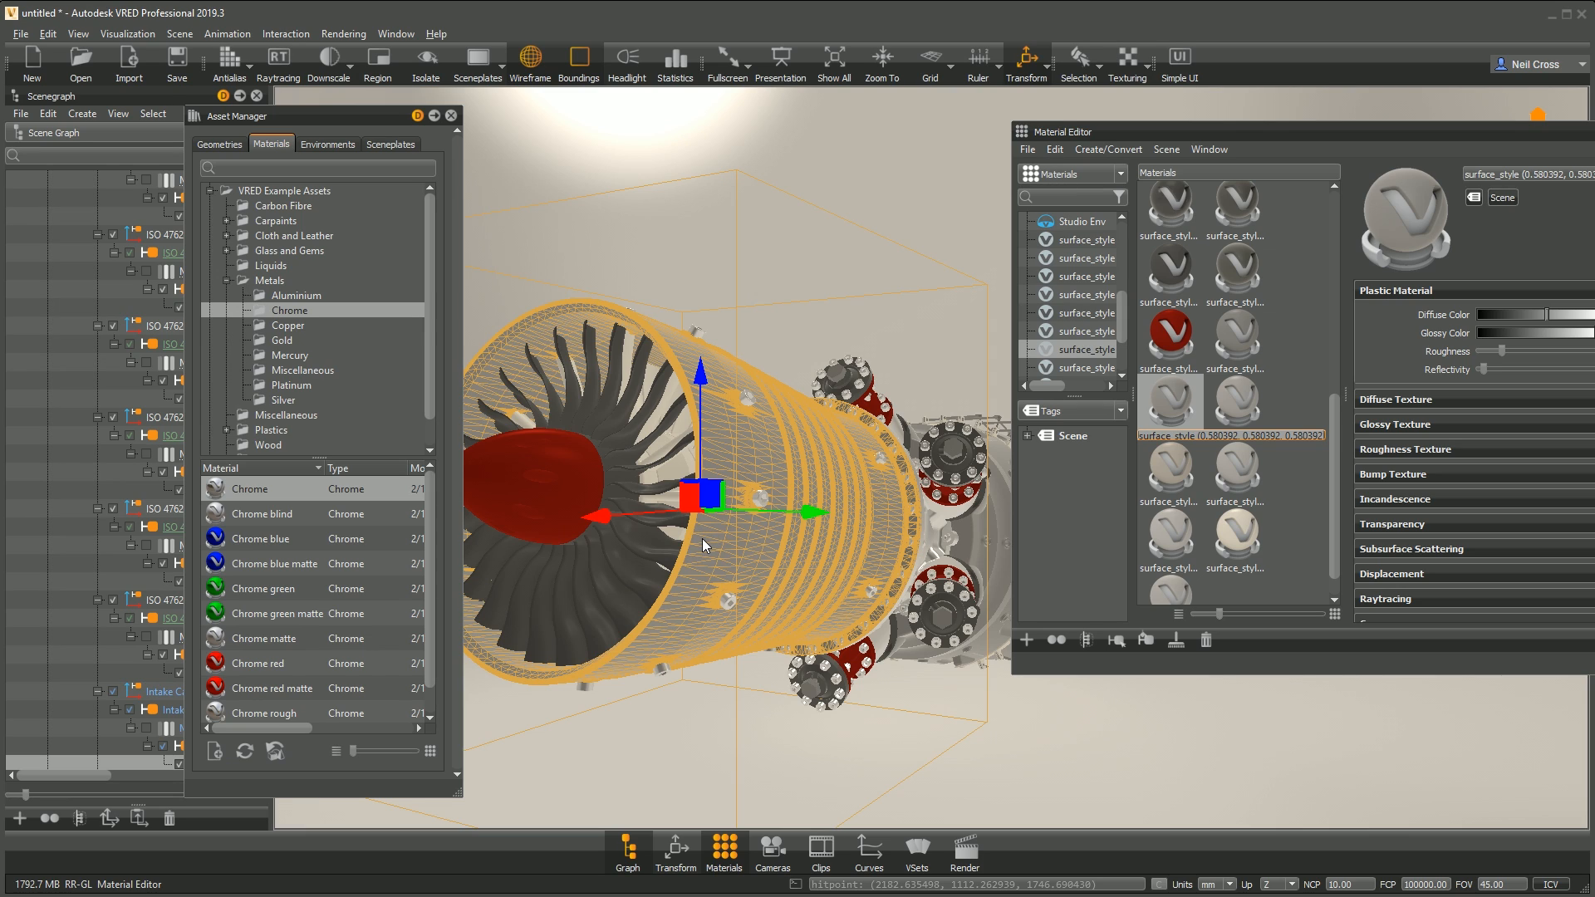
right_click(1185, 407)
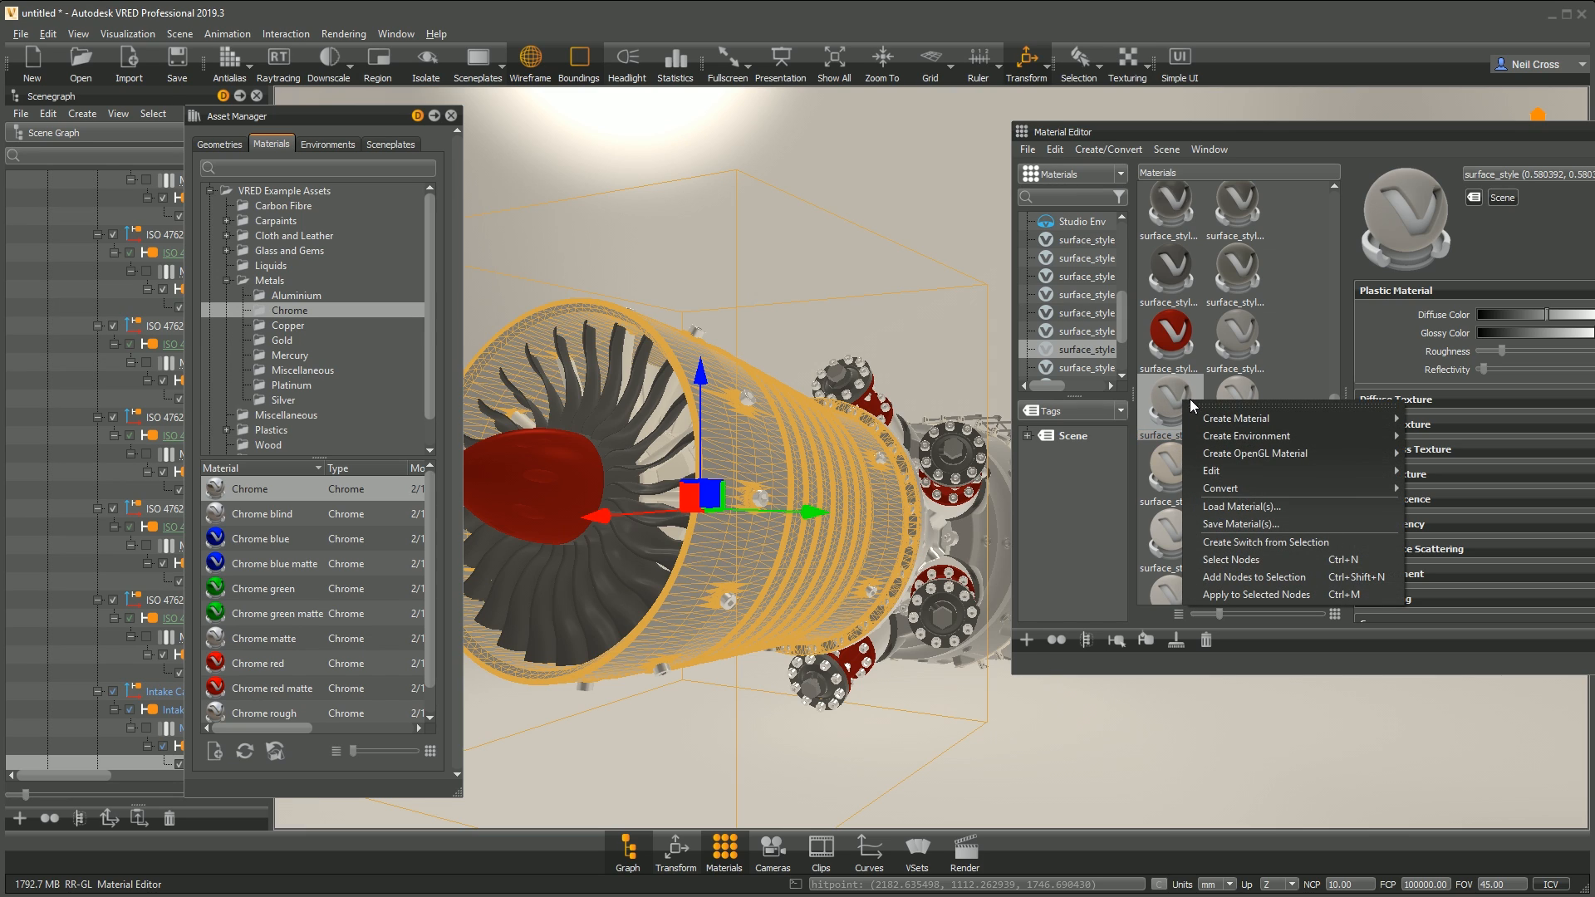
left_click(1250, 559)
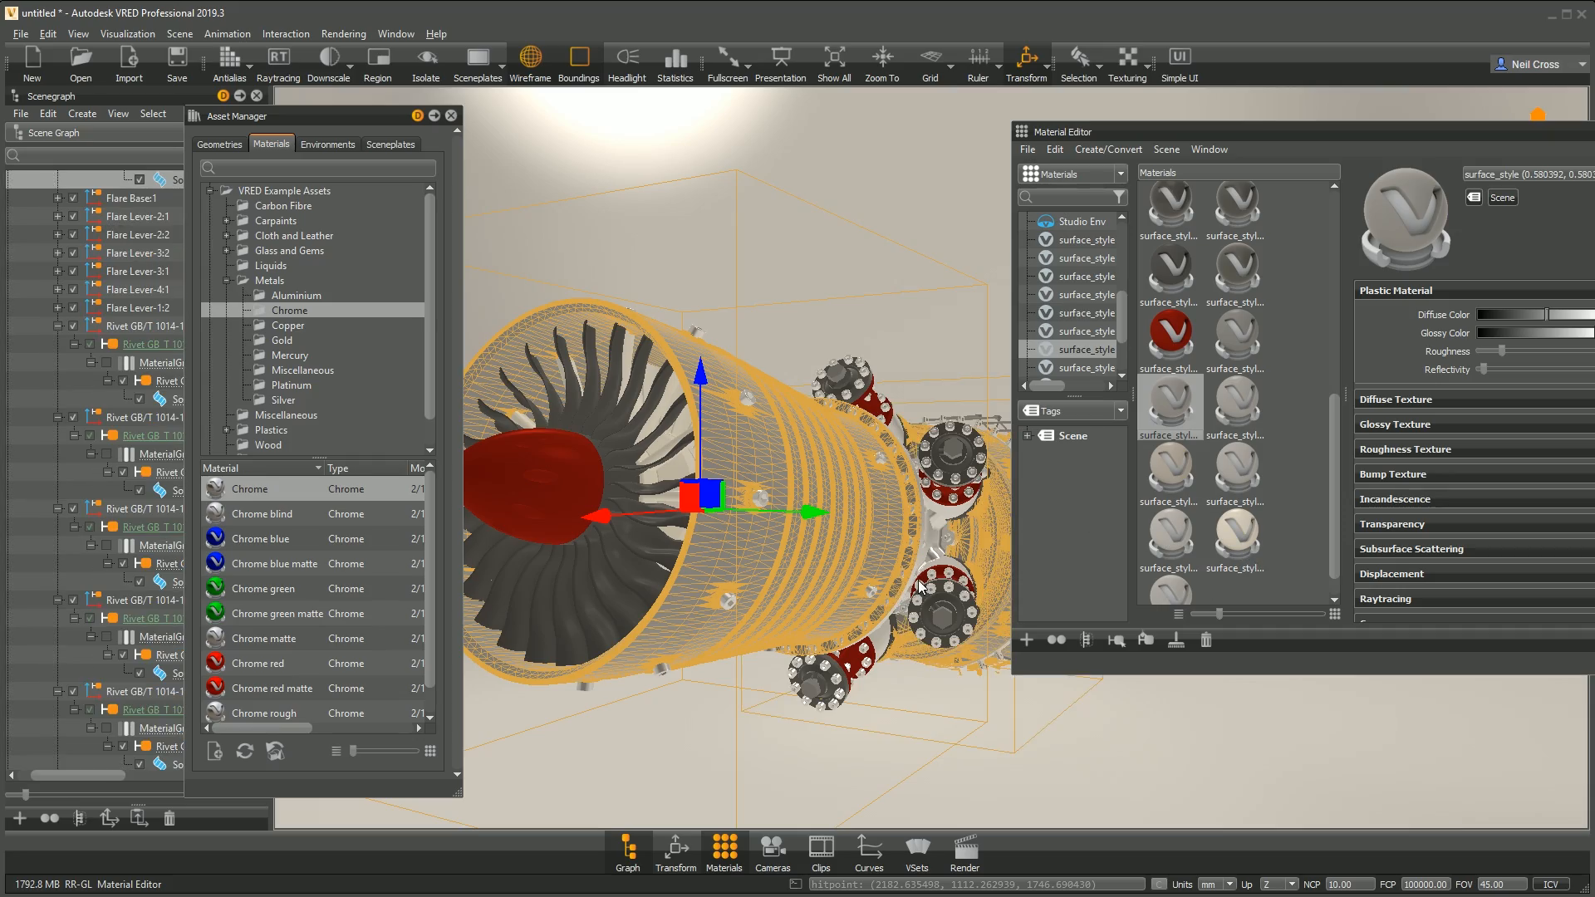
Step: Display all materials of the library's Metals folder
scroll(897, 591, "up", 3)
left_click_drag(898, 593, 360, 610, "alt")
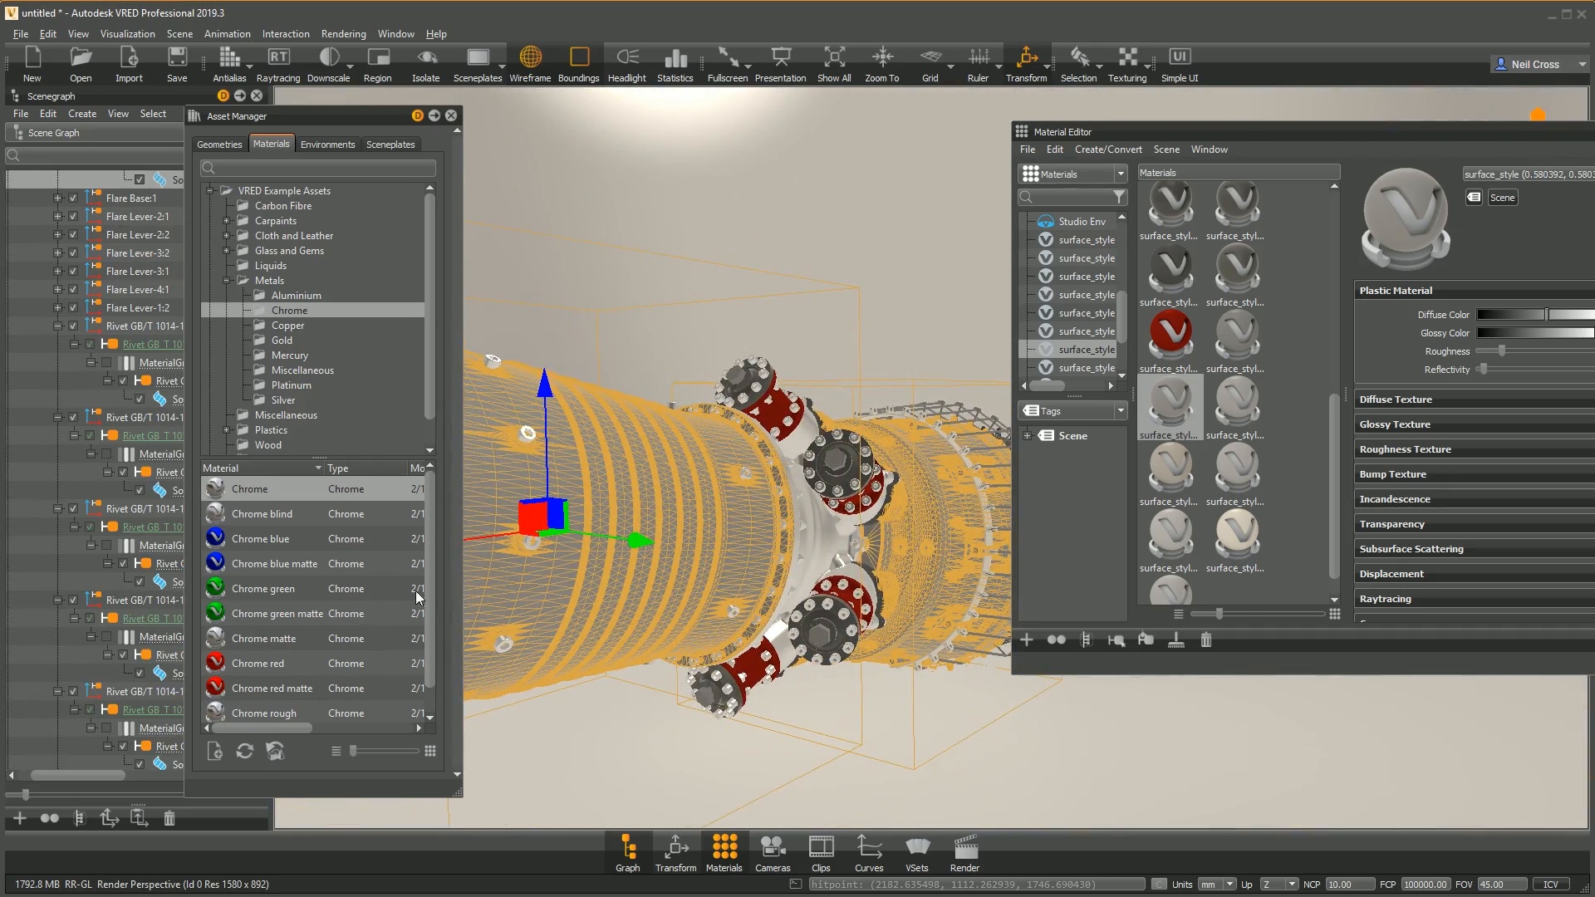
left_click(272, 267)
left_click(270, 281)
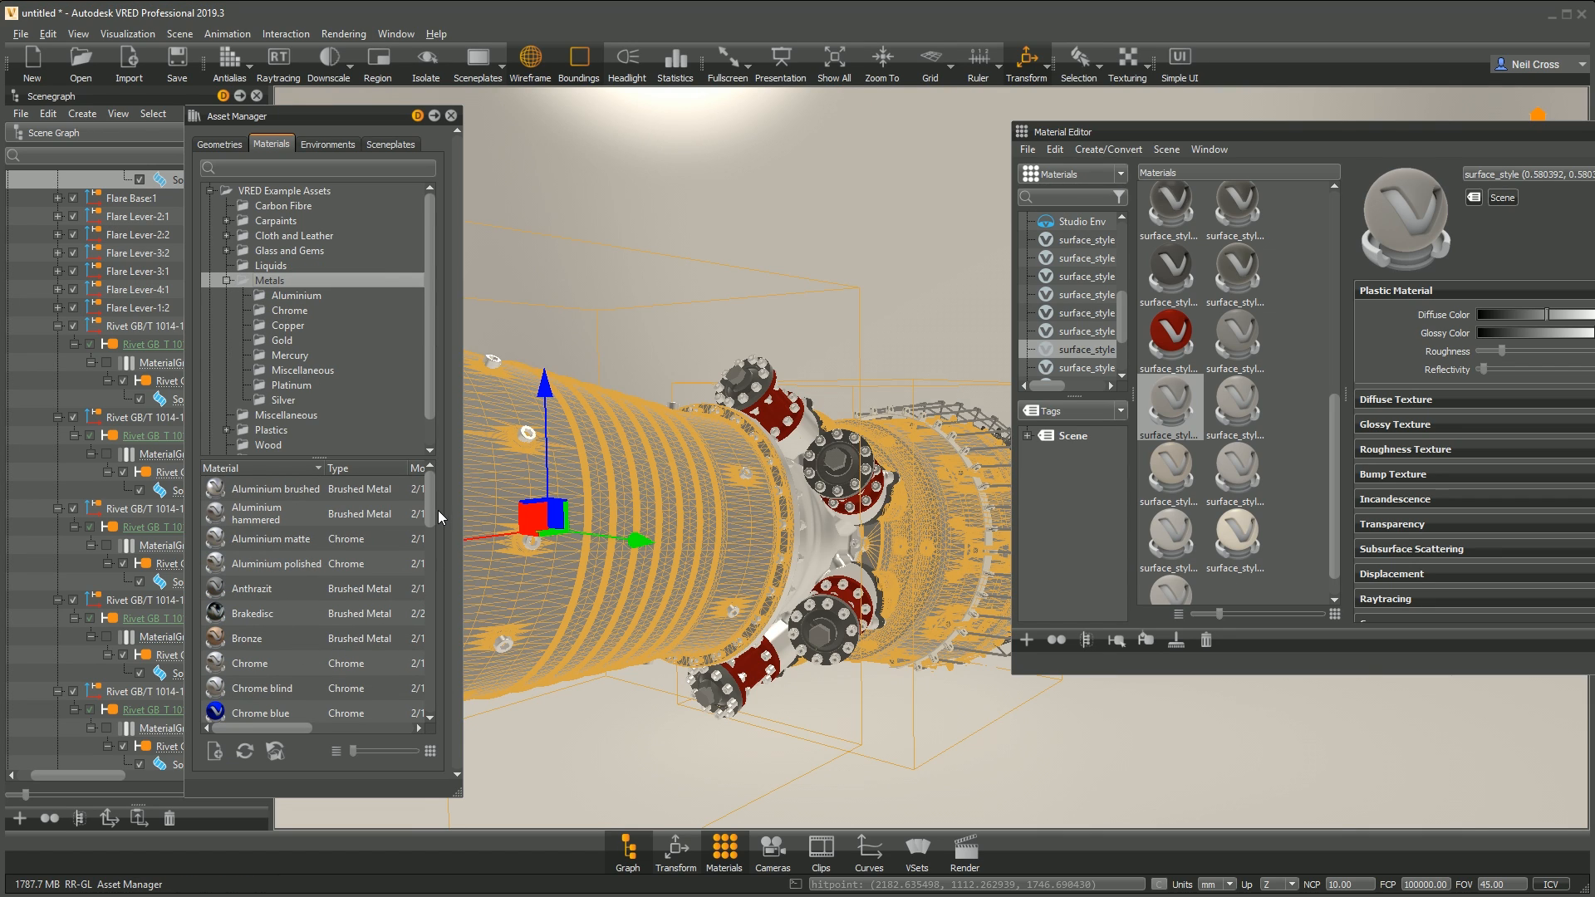
Step: Apply the Aluminium hammered material to the selected nodes and turn off the wireframe display to inspect the intake casing
right_click(260, 520)
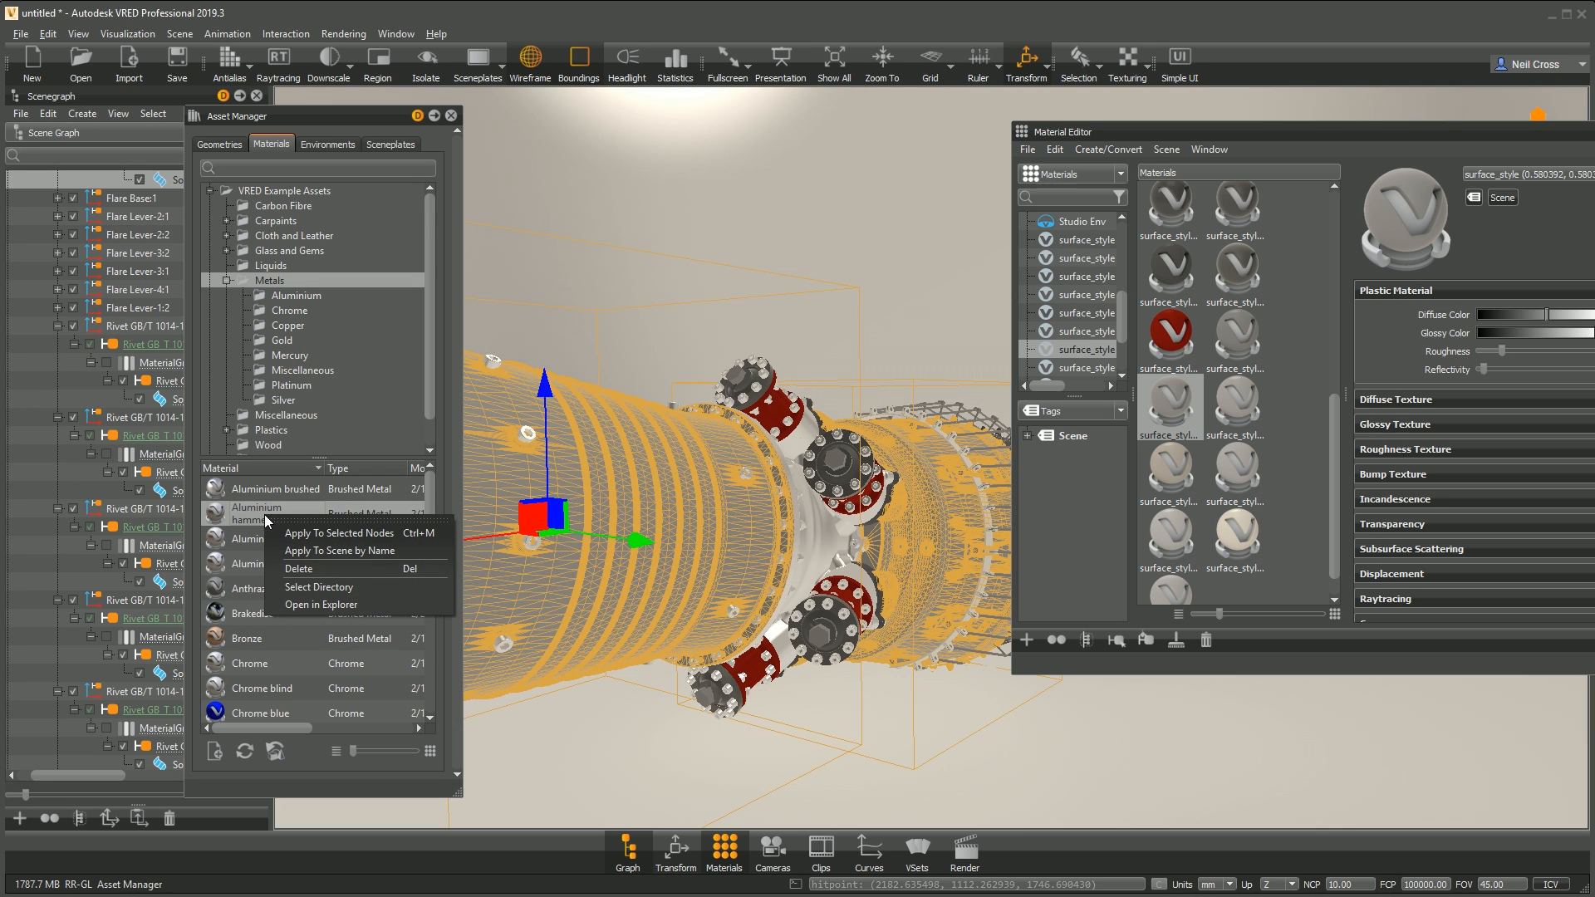
left_click(303, 539)
middle_click_drag(570, 556, 730, 511)
left_click(530, 63)
scroll(656, 535, "up", 5)
scroll(725, 512, "up", 2)
mouse_move(720, 512)
left_mouse_down("alt")
mouse_move(605, 495)
mouse_move(488, 524)
mouse_move(716, 525)
left_mouse_up("alt")
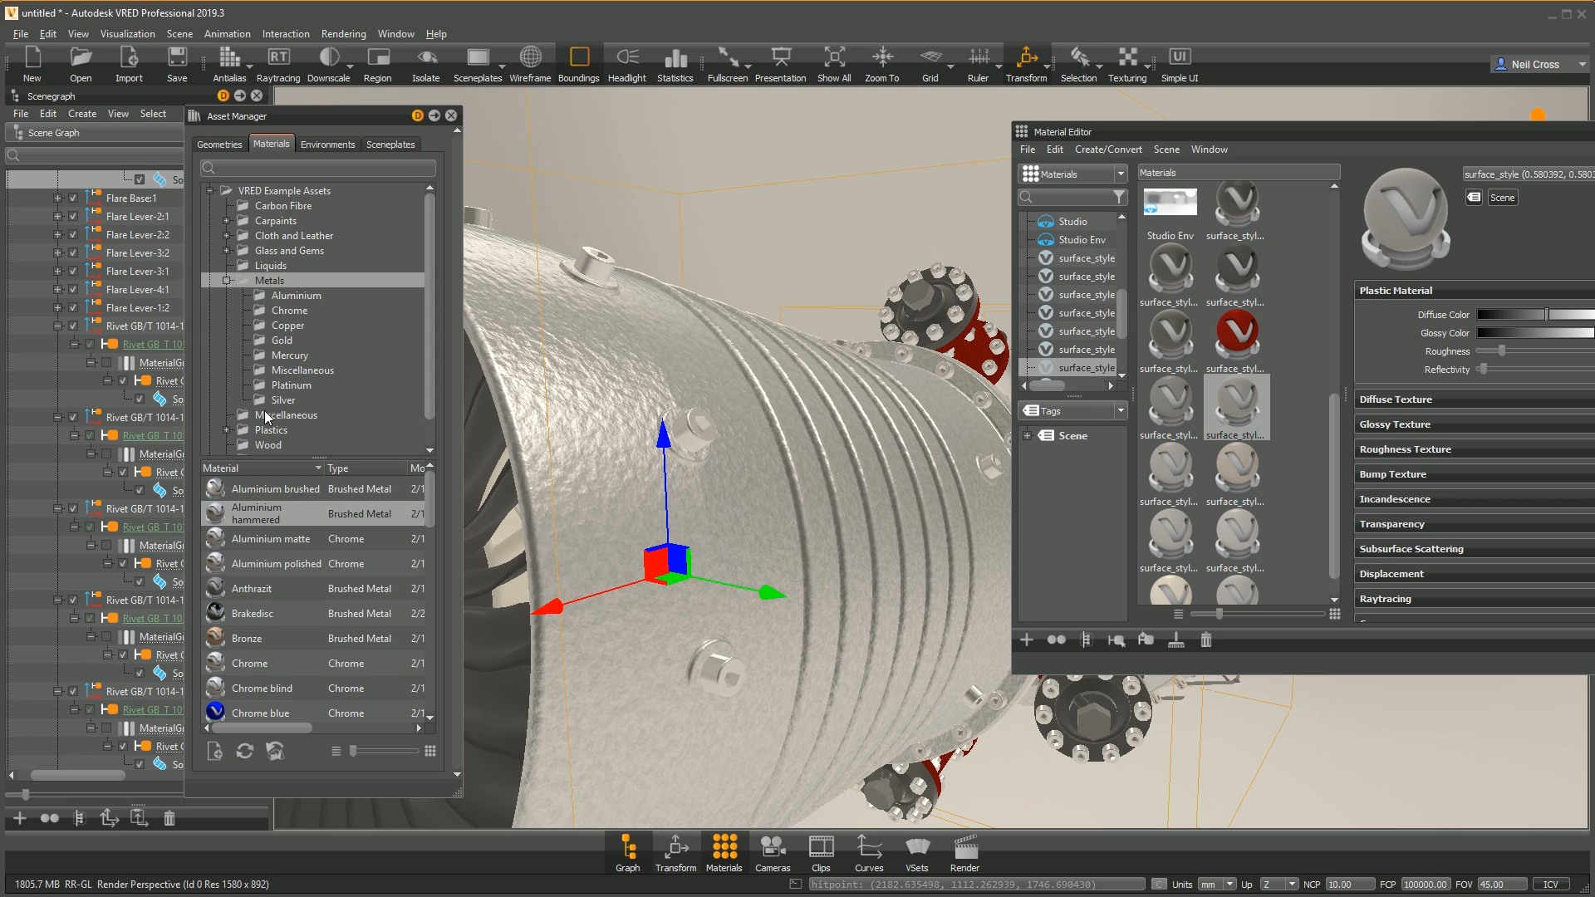
Step: Move the Material Editor fully into view and unlock the scene's Aluminium hammered asset material for editing
left_click_drag(1334, 459, 1349, 222)
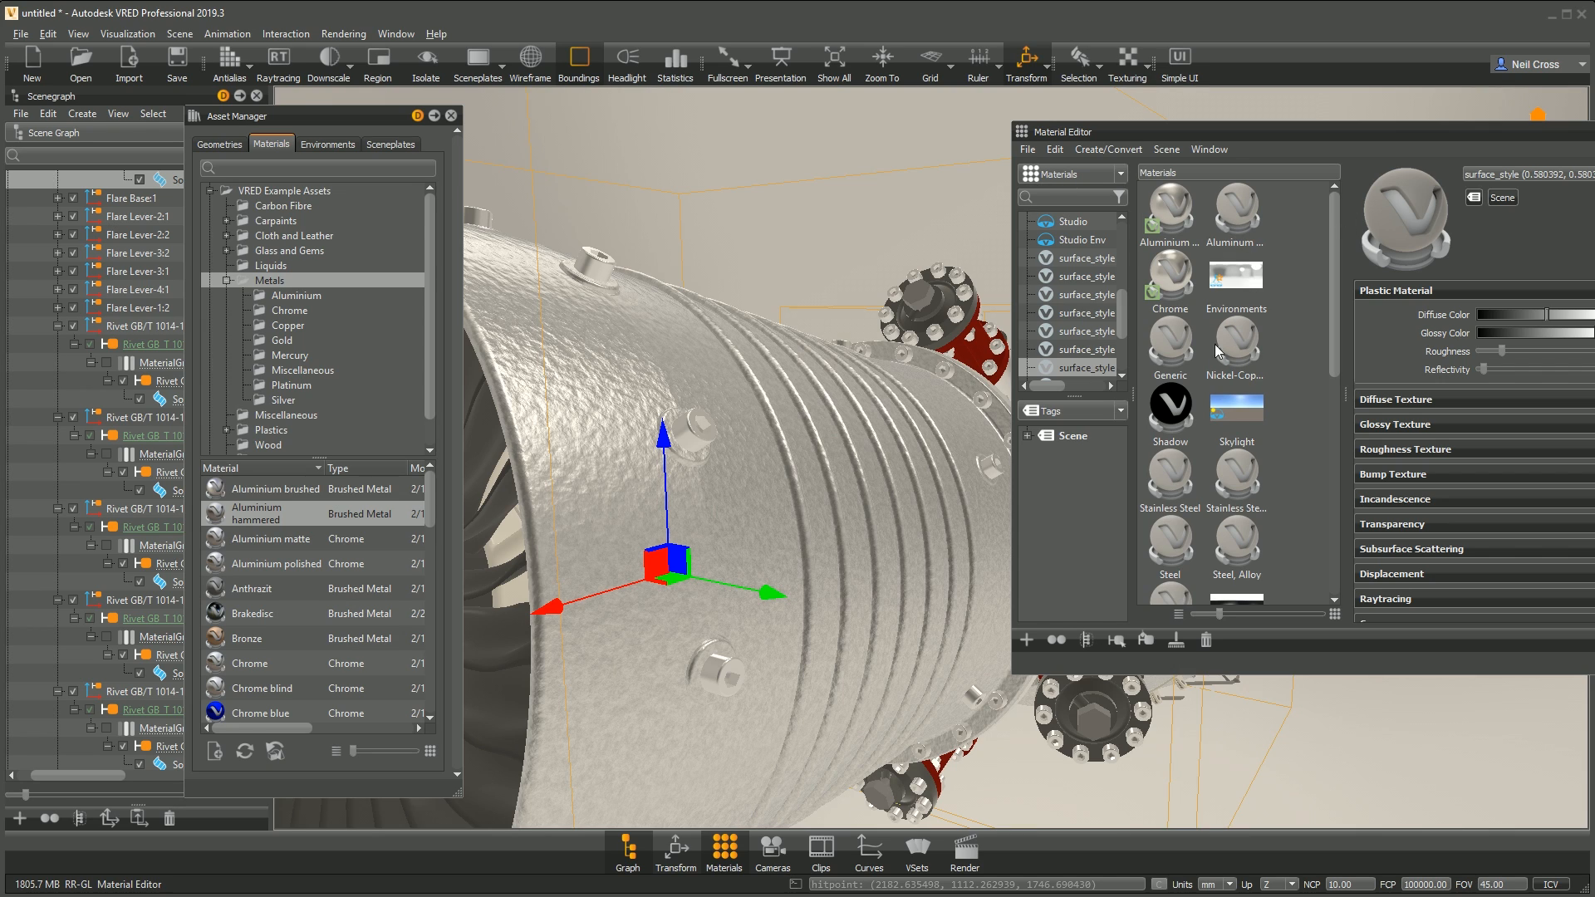
left_click(1166, 211)
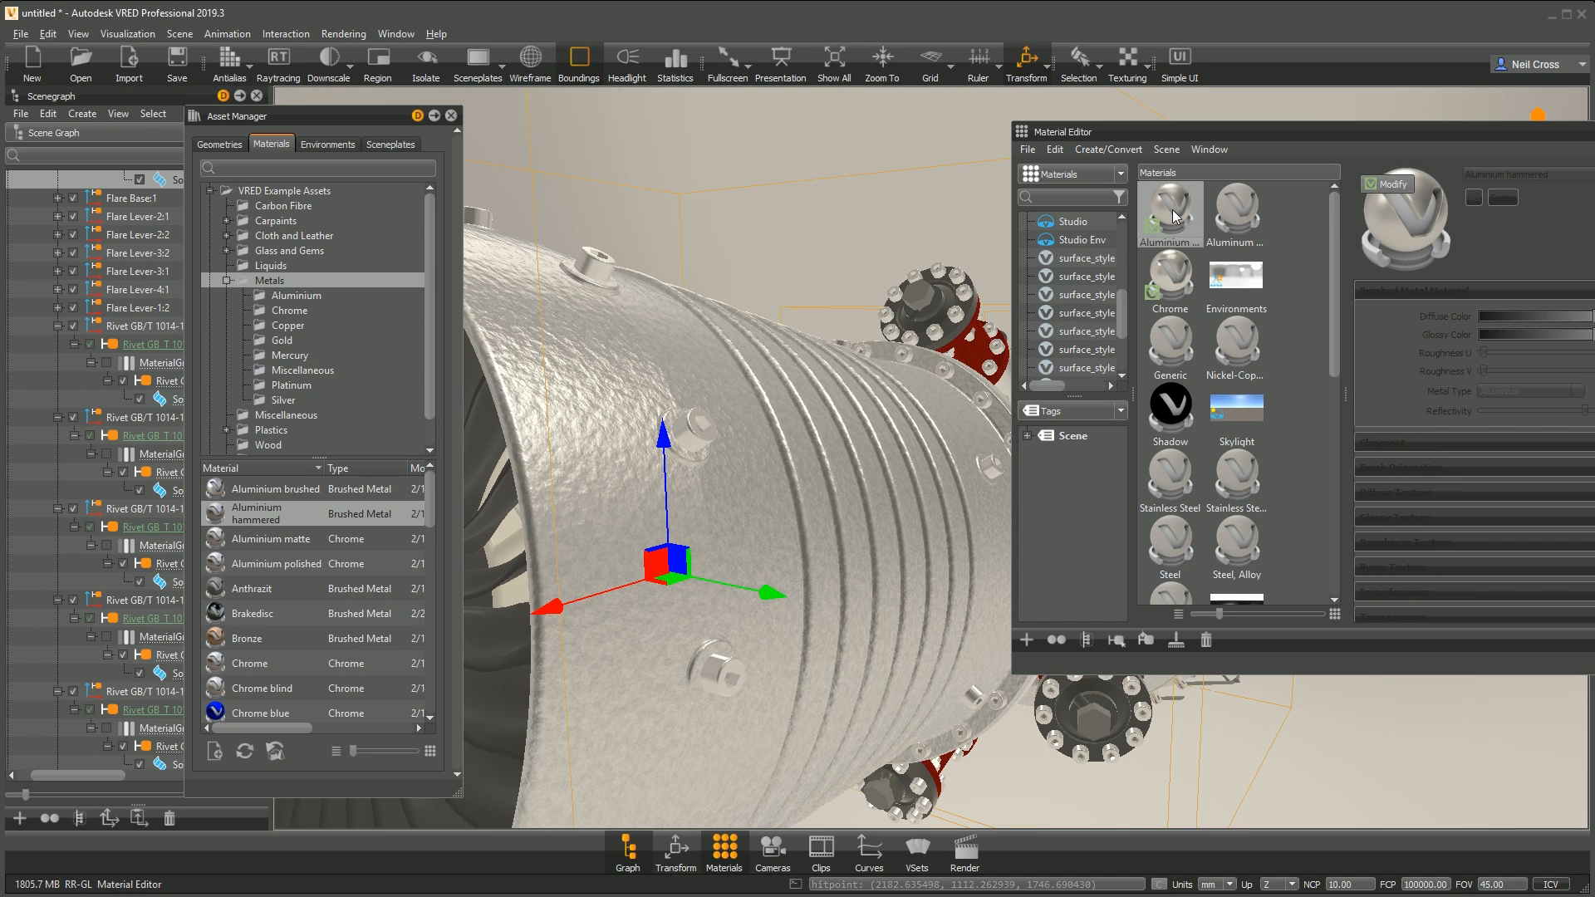
left_click_drag(1219, 131, 989, 128)
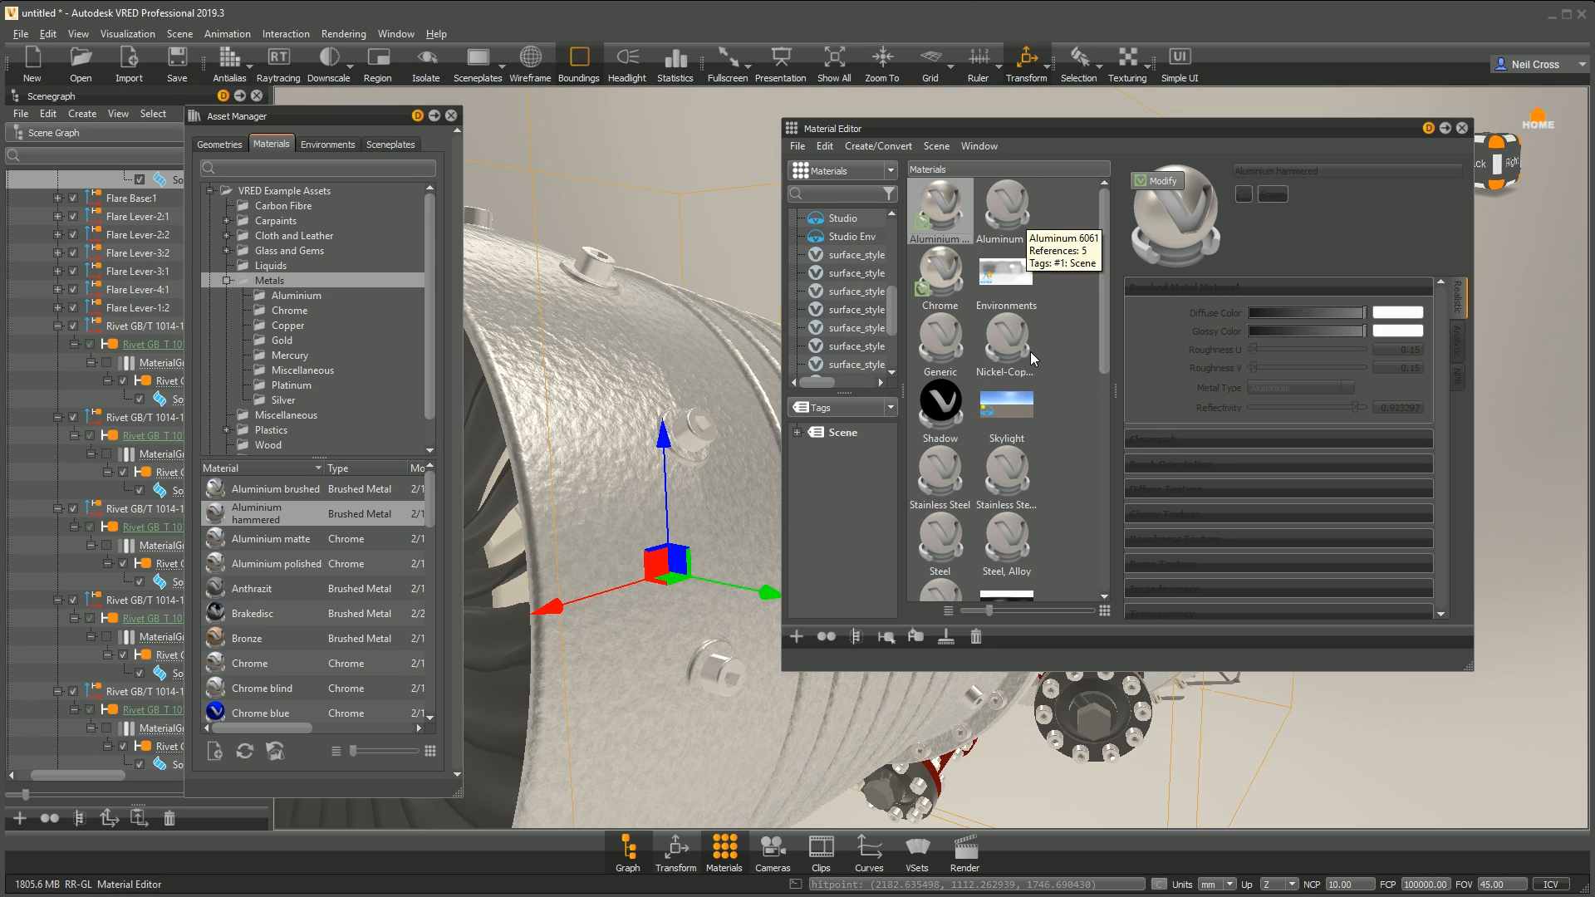
right_click(941, 214)
mouse_move(985, 292)
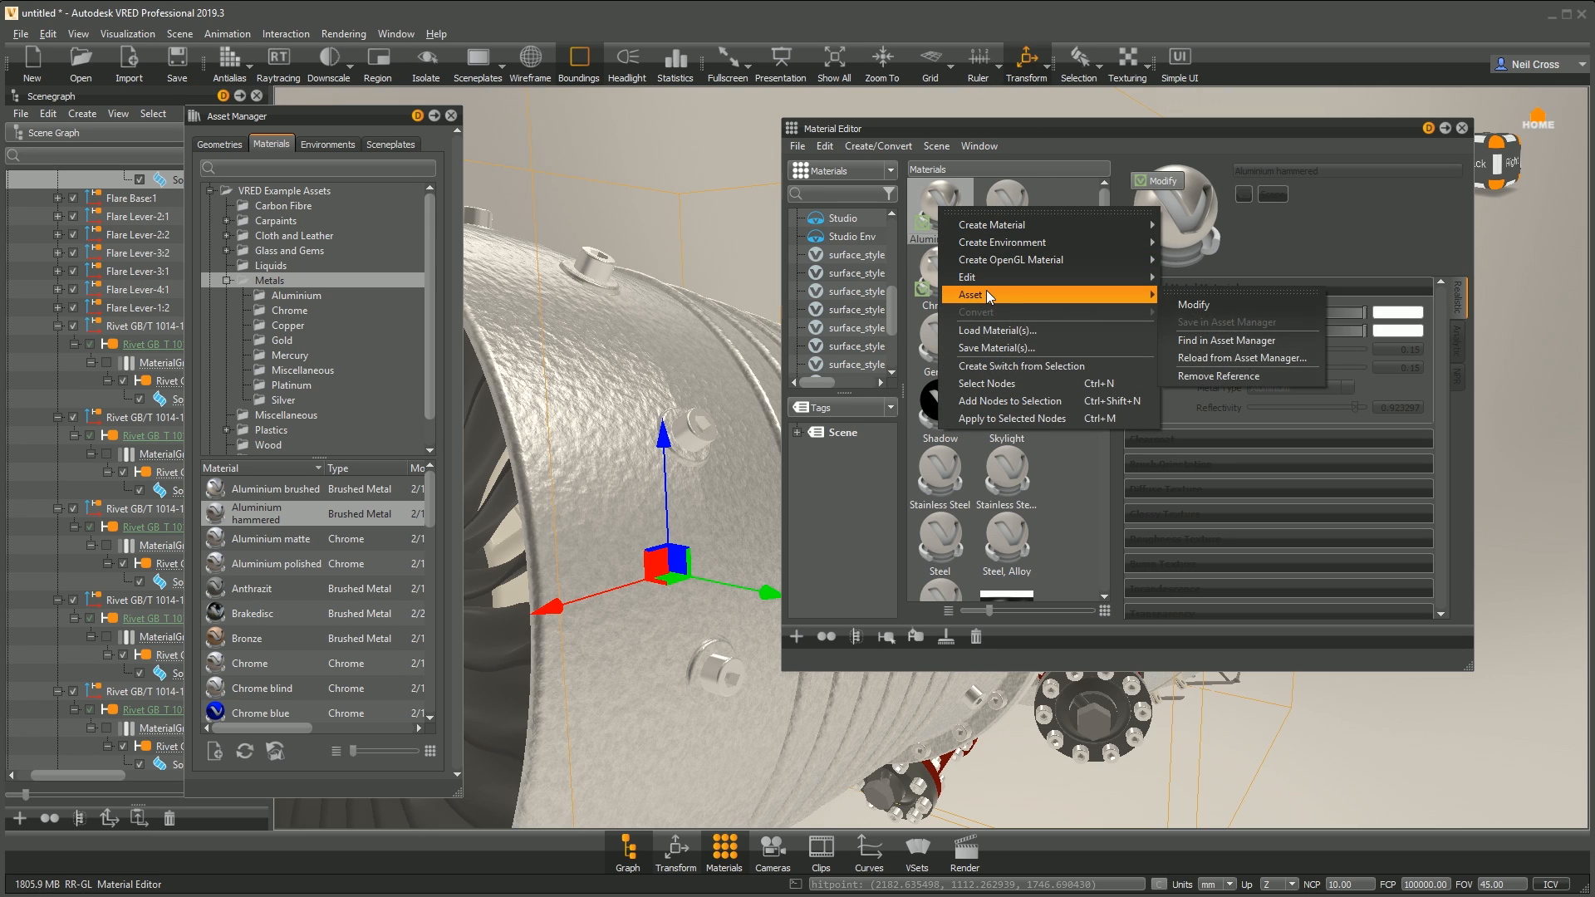
left_click(1222, 359)
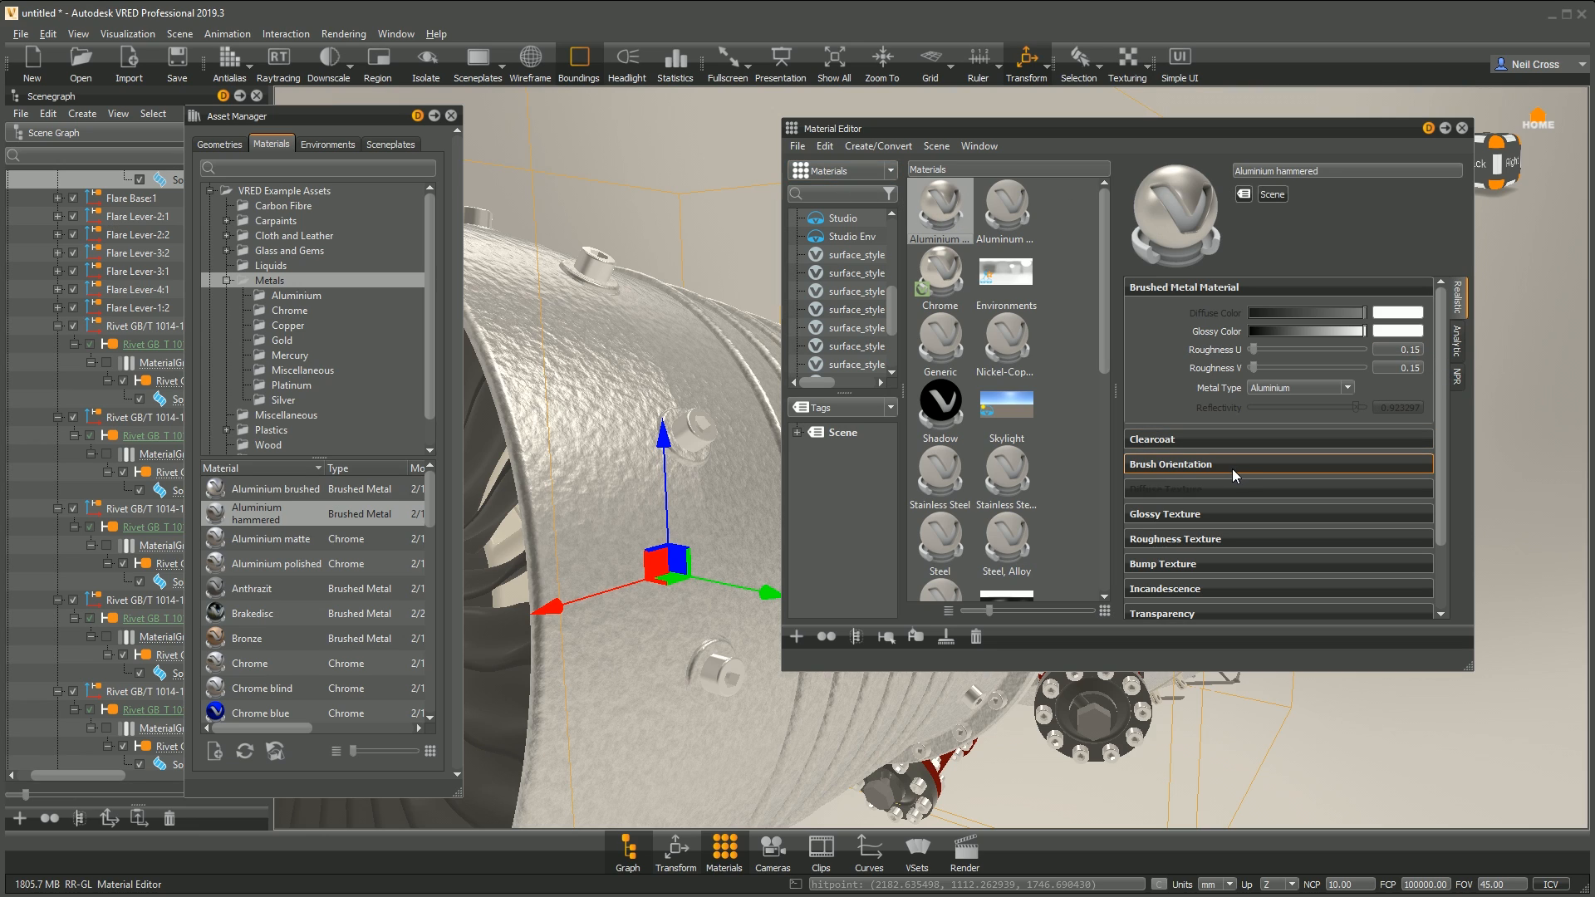
Step: Set the Bump Intensity of the Aluminium hammered material to 2
left_click(1198, 564)
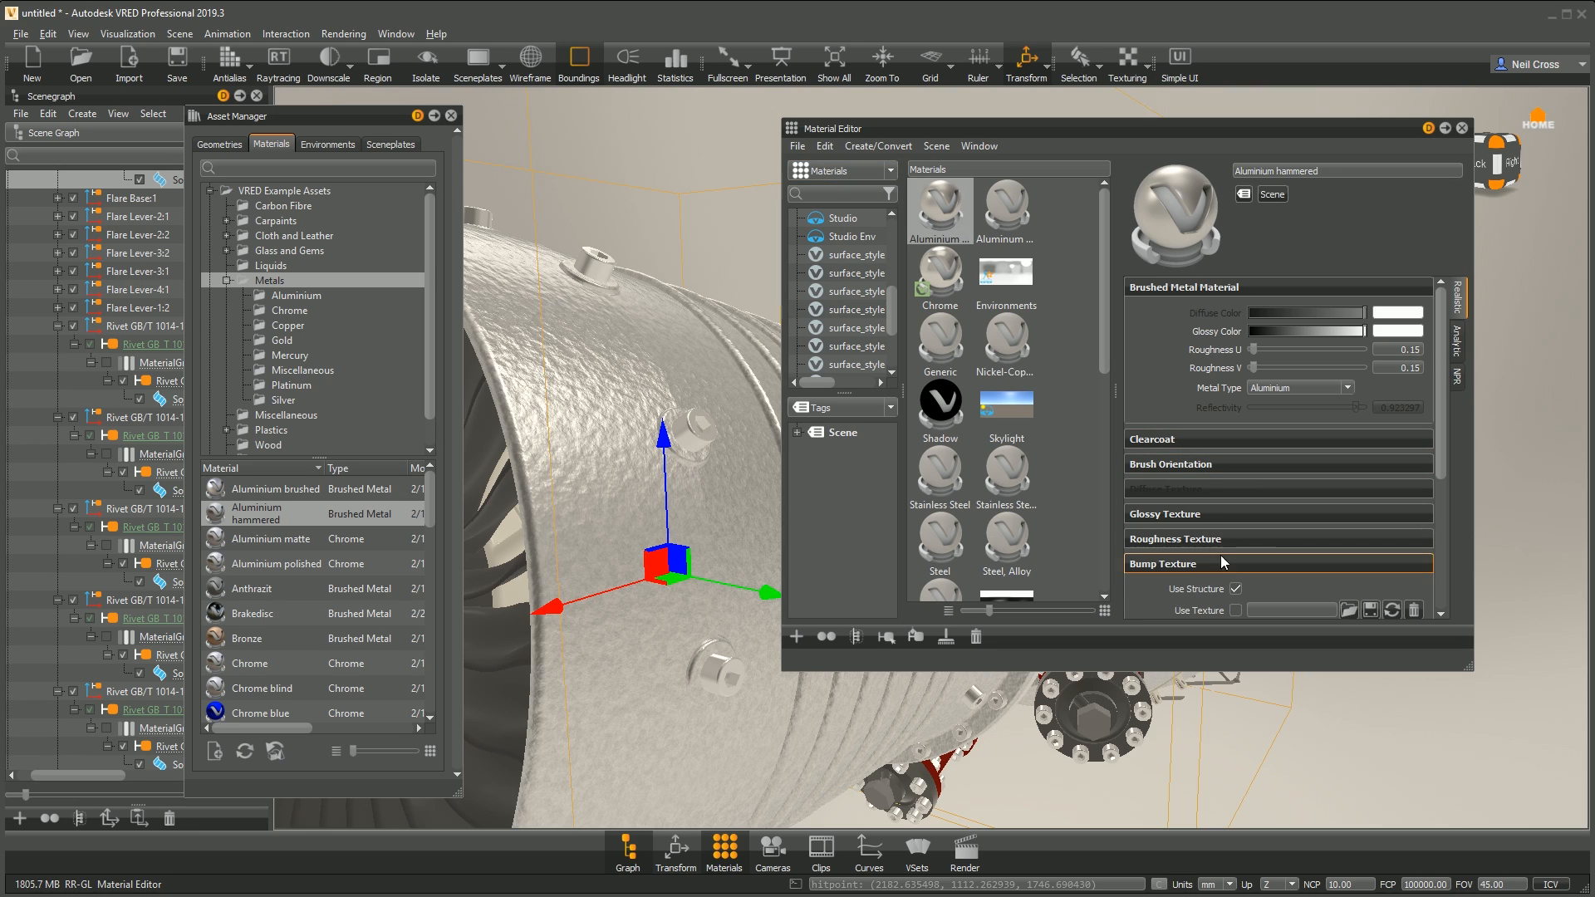
double_click(1400, 551)
type("2")
key("Return")
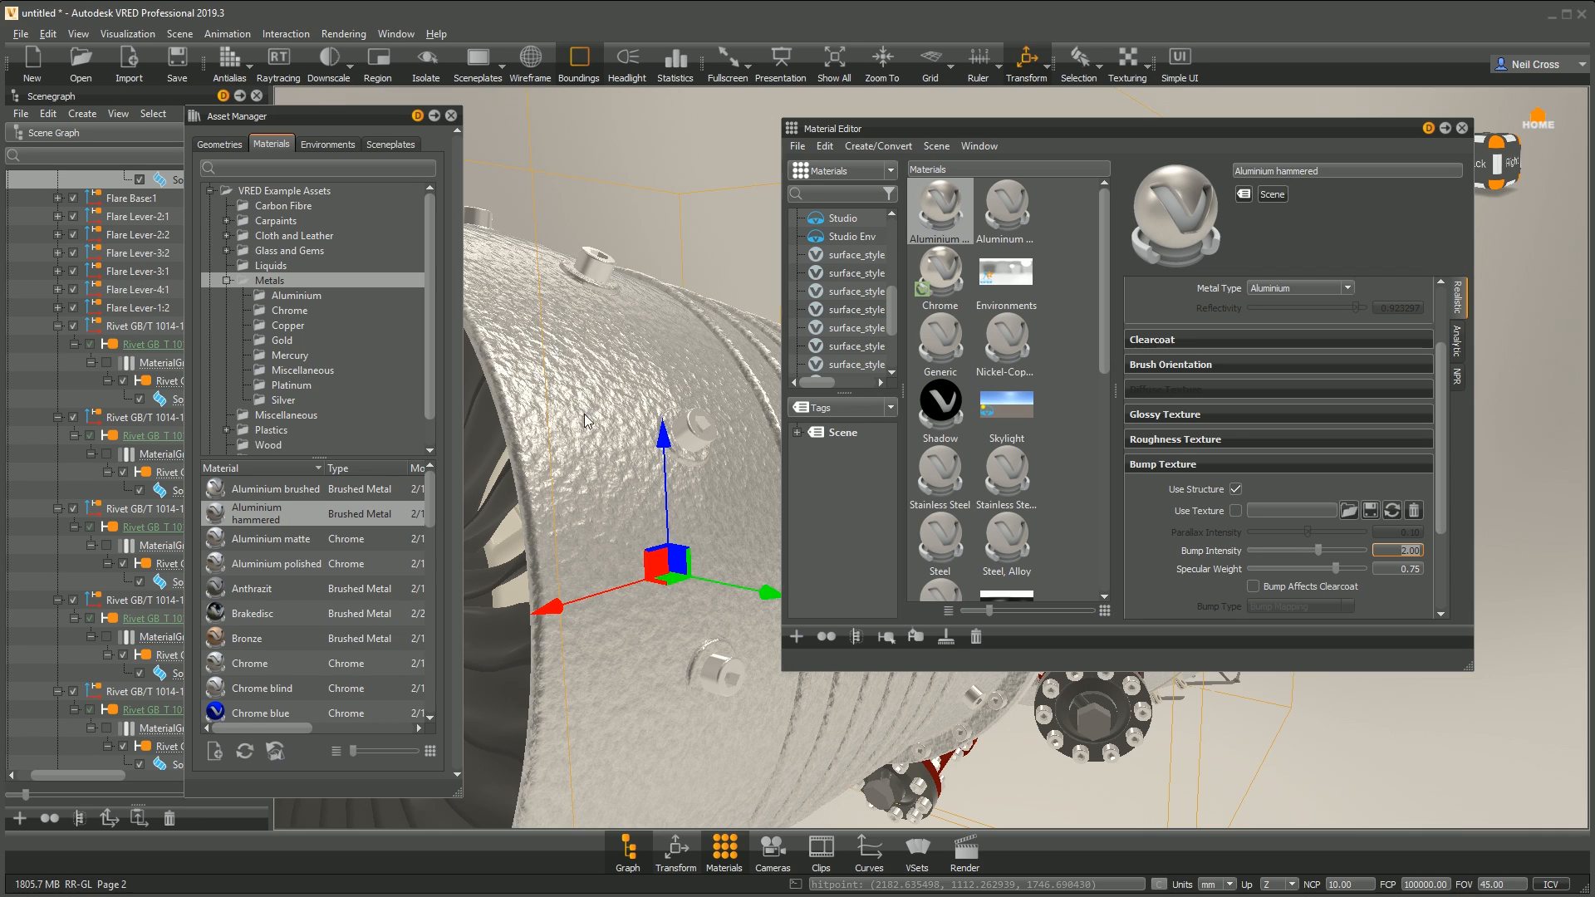
Step: Expand the Brush Orientation and Clearcoat settings of Aluminium hammered and widen the Material Editor
scroll(1447, 434, "up", 3)
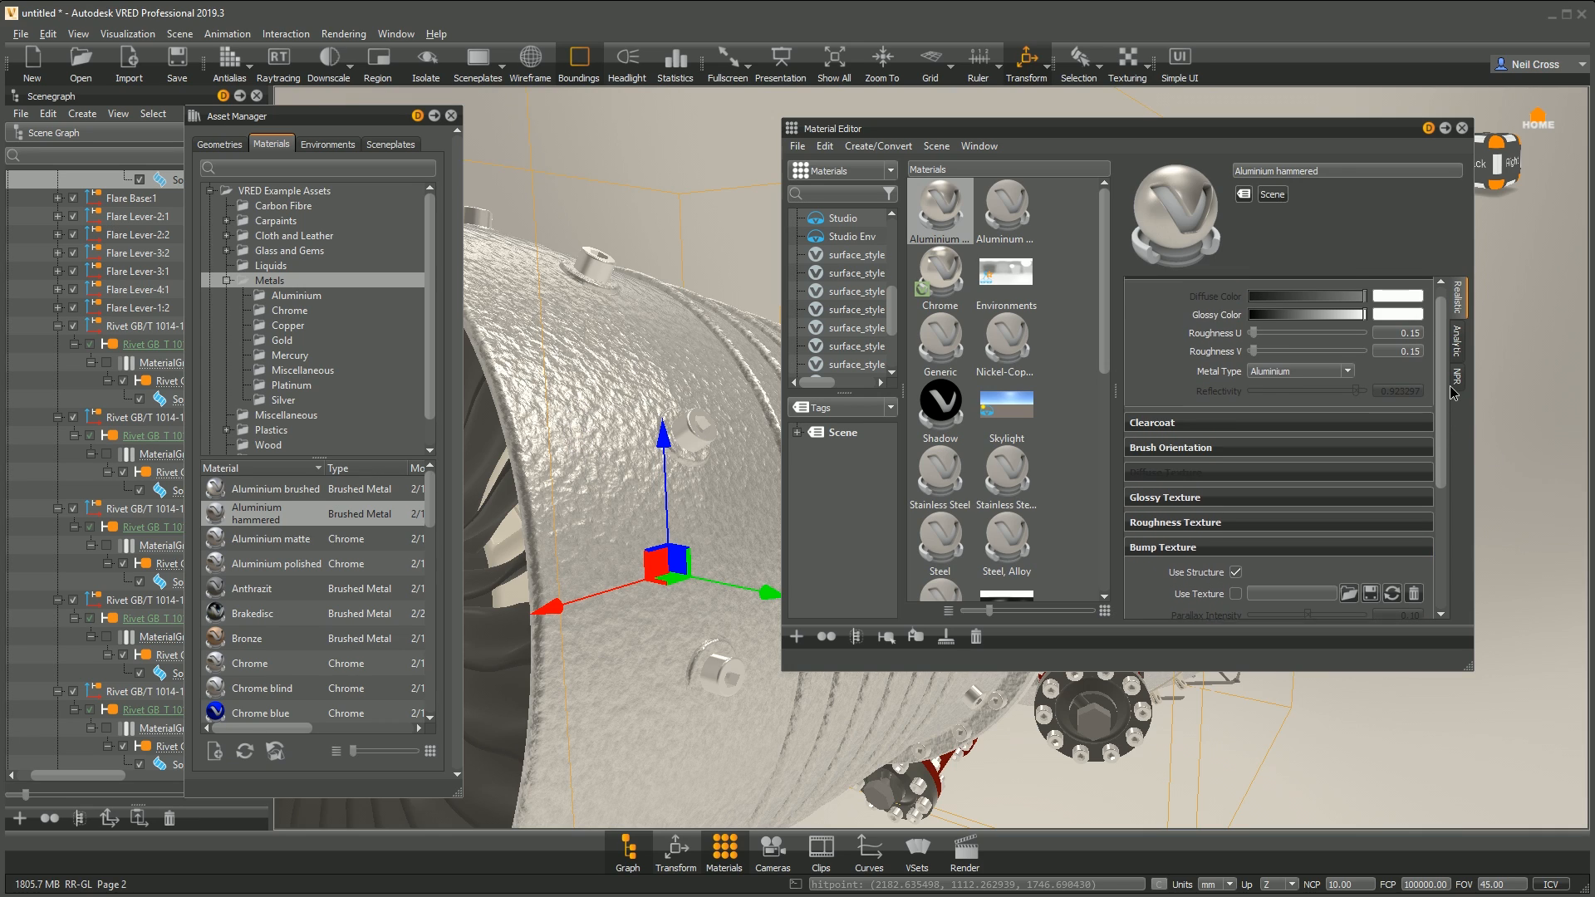
left_click(1236, 465)
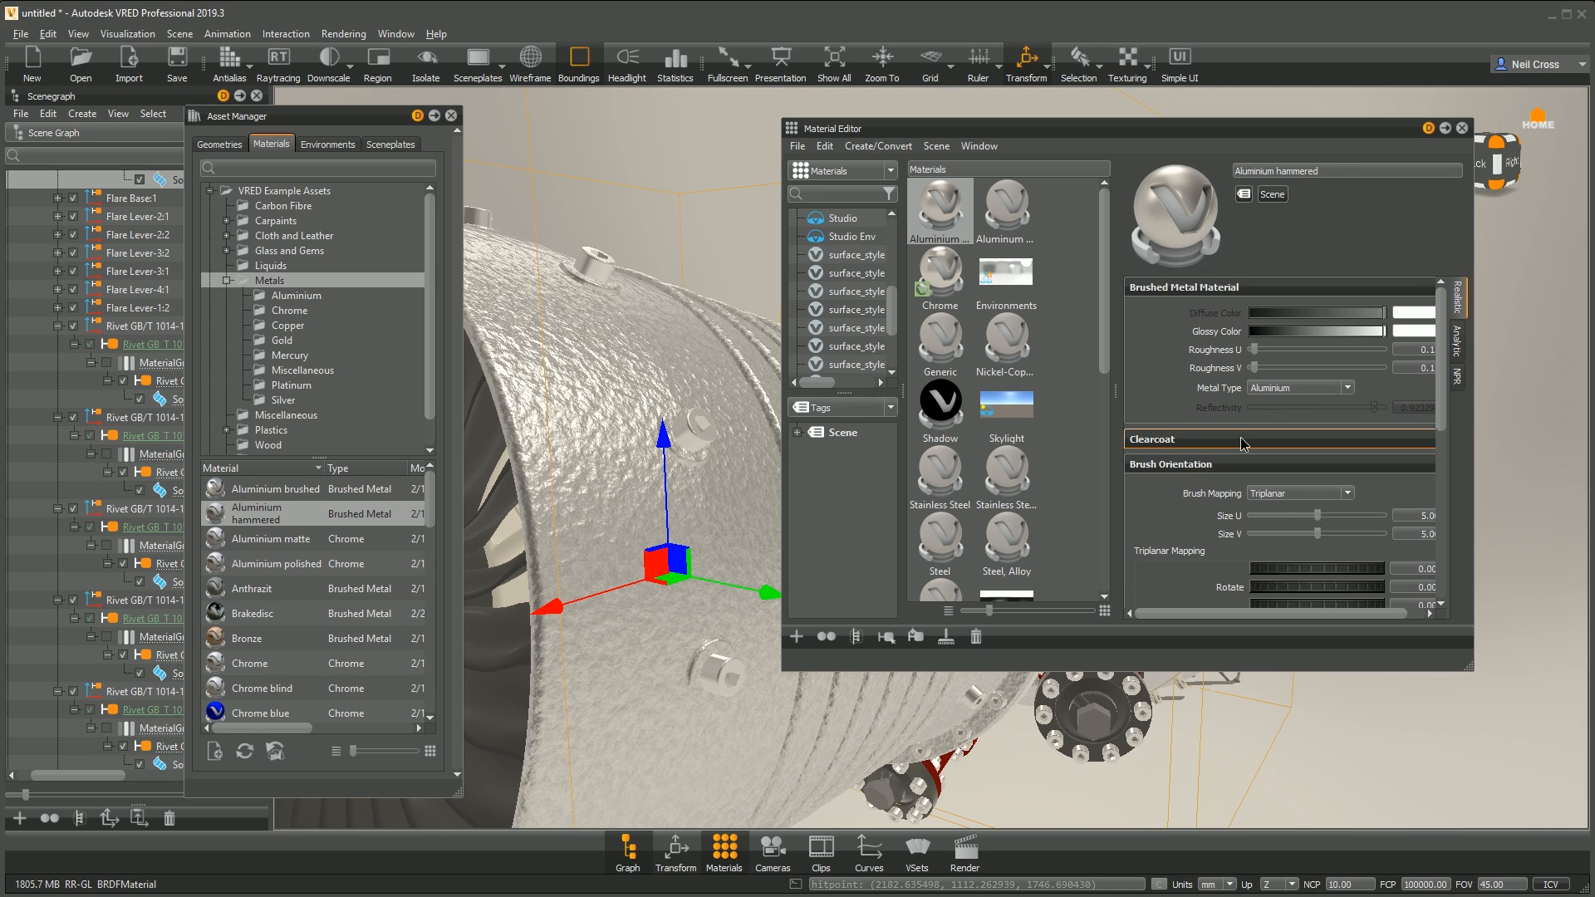
left_click(1246, 440)
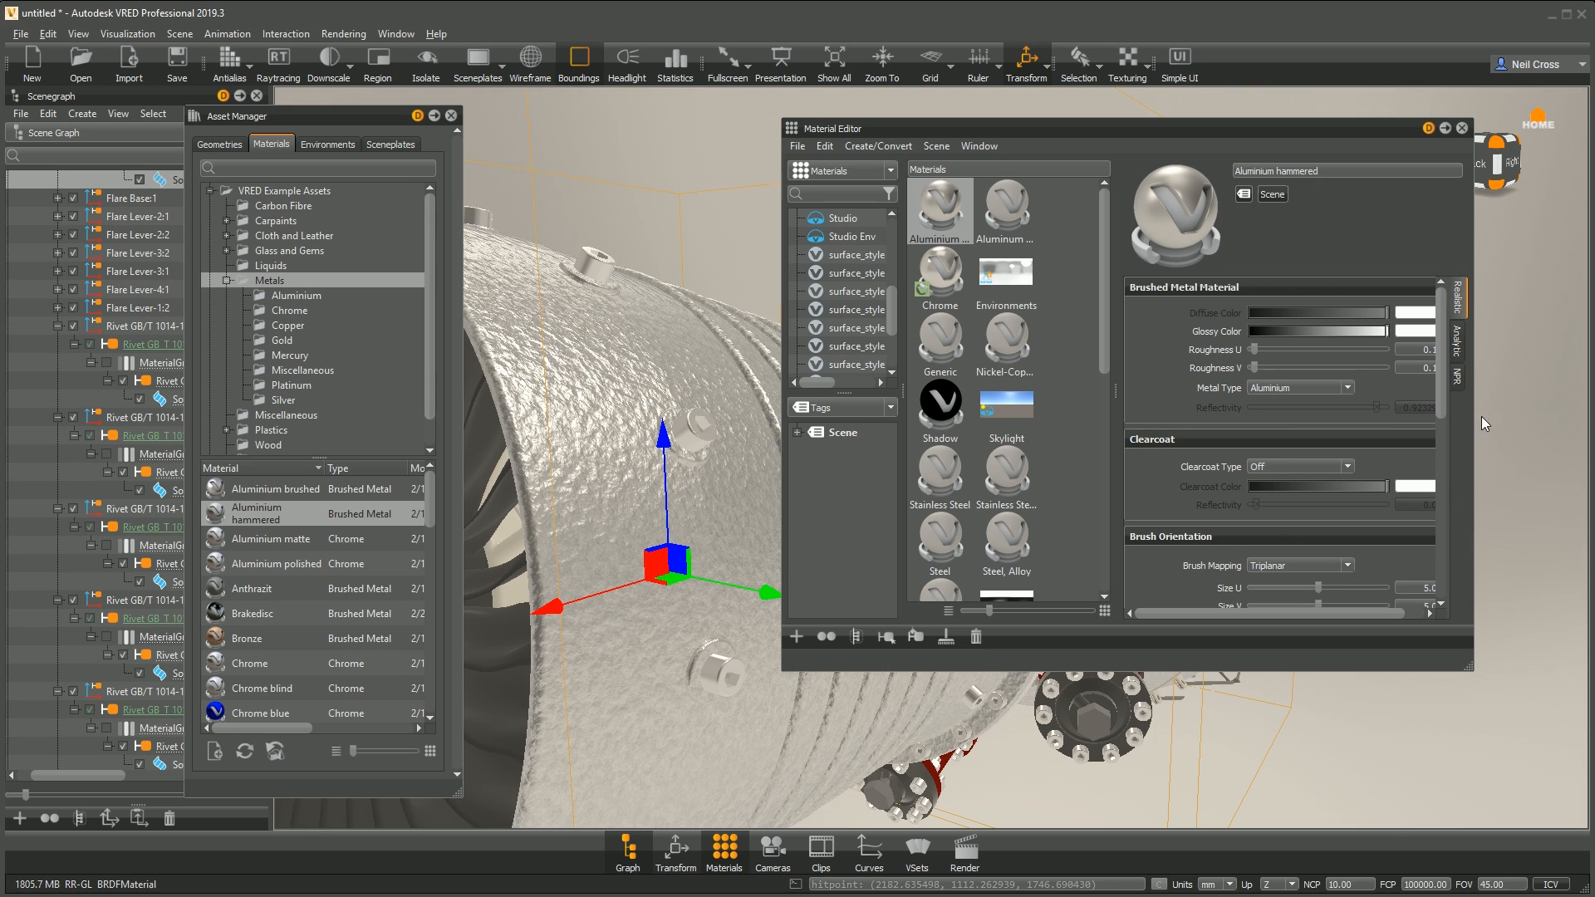
left_click_drag(1448, 384, 1446, 398)
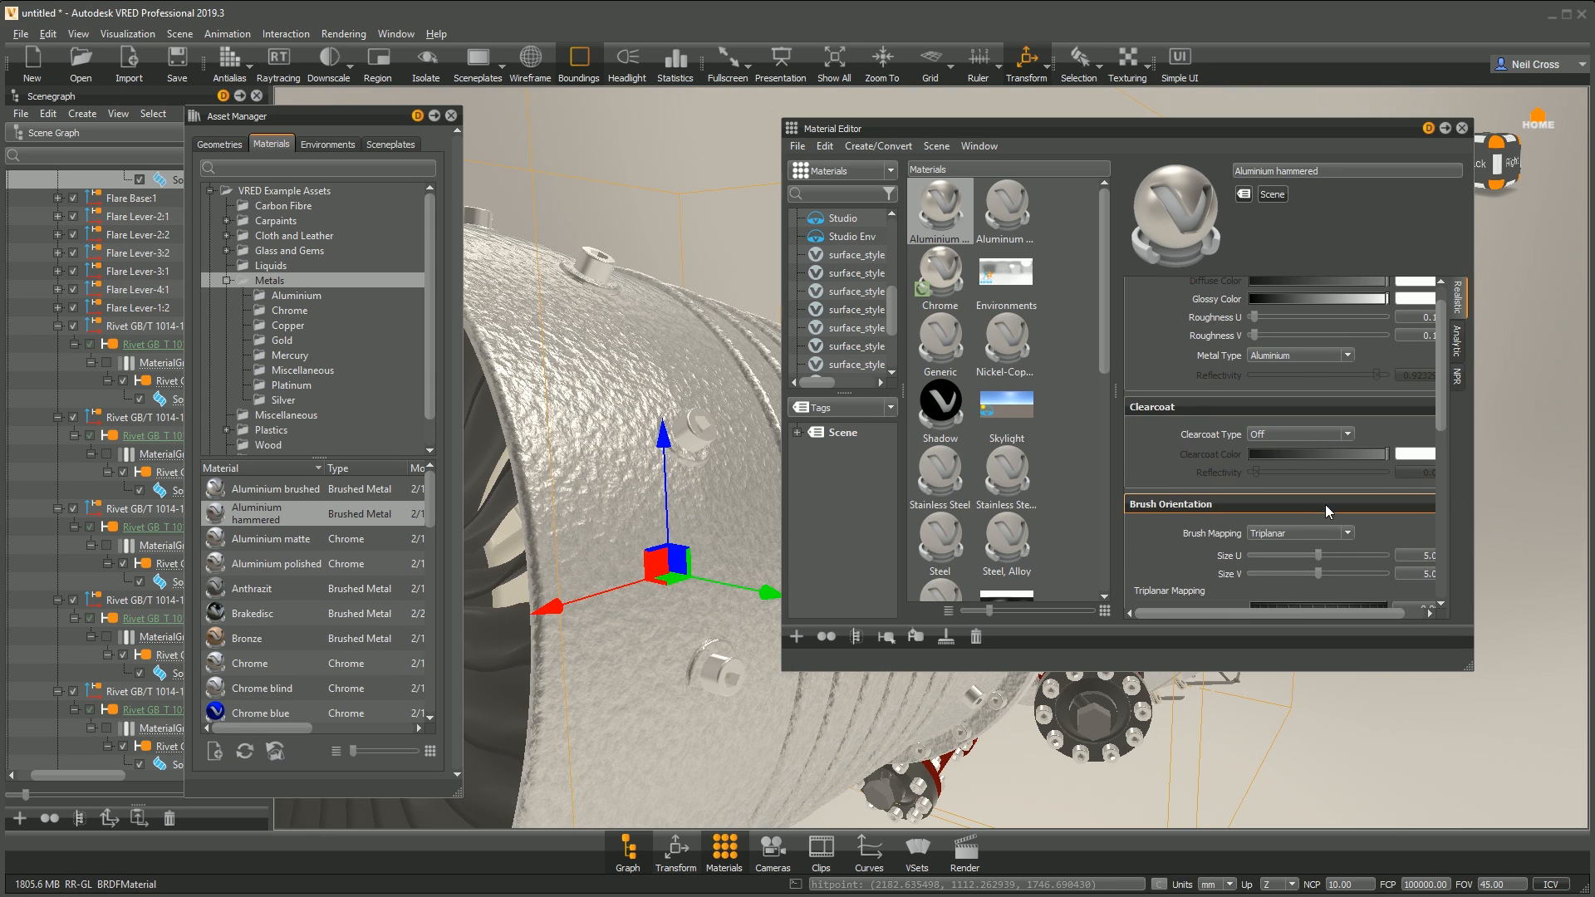
left_click_drag(1444, 404, 1441, 429)
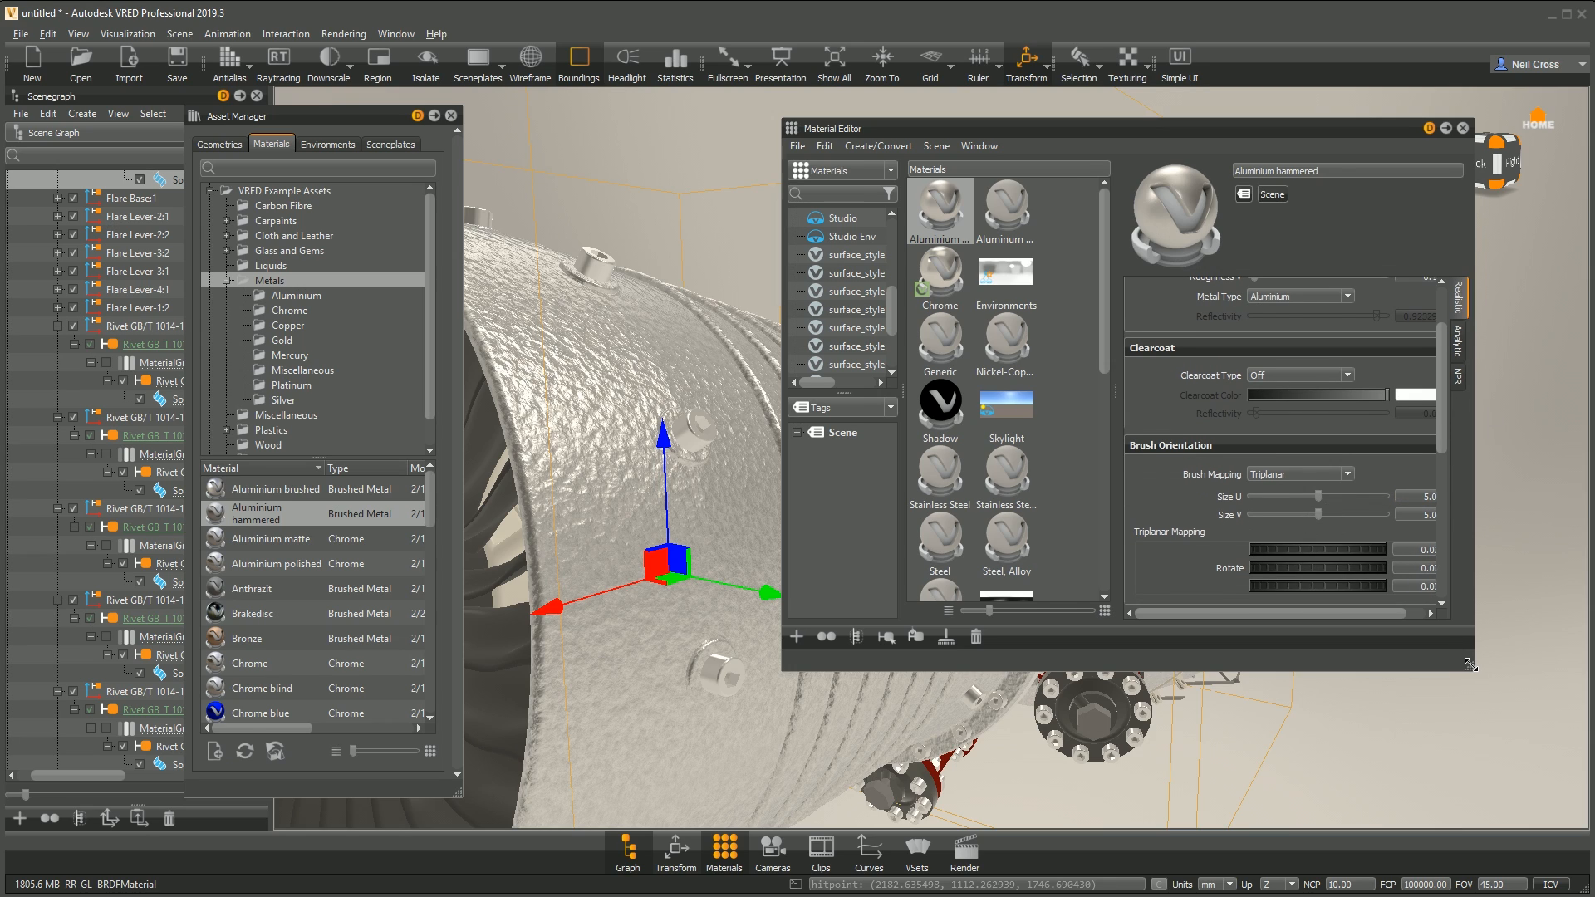
left_click_drag(1469, 666, 1513, 669)
Step: Set the Brush Orientation Size U and Size V of Aluminium hammered to 2.5
left_click(1443, 495)
type("2.")
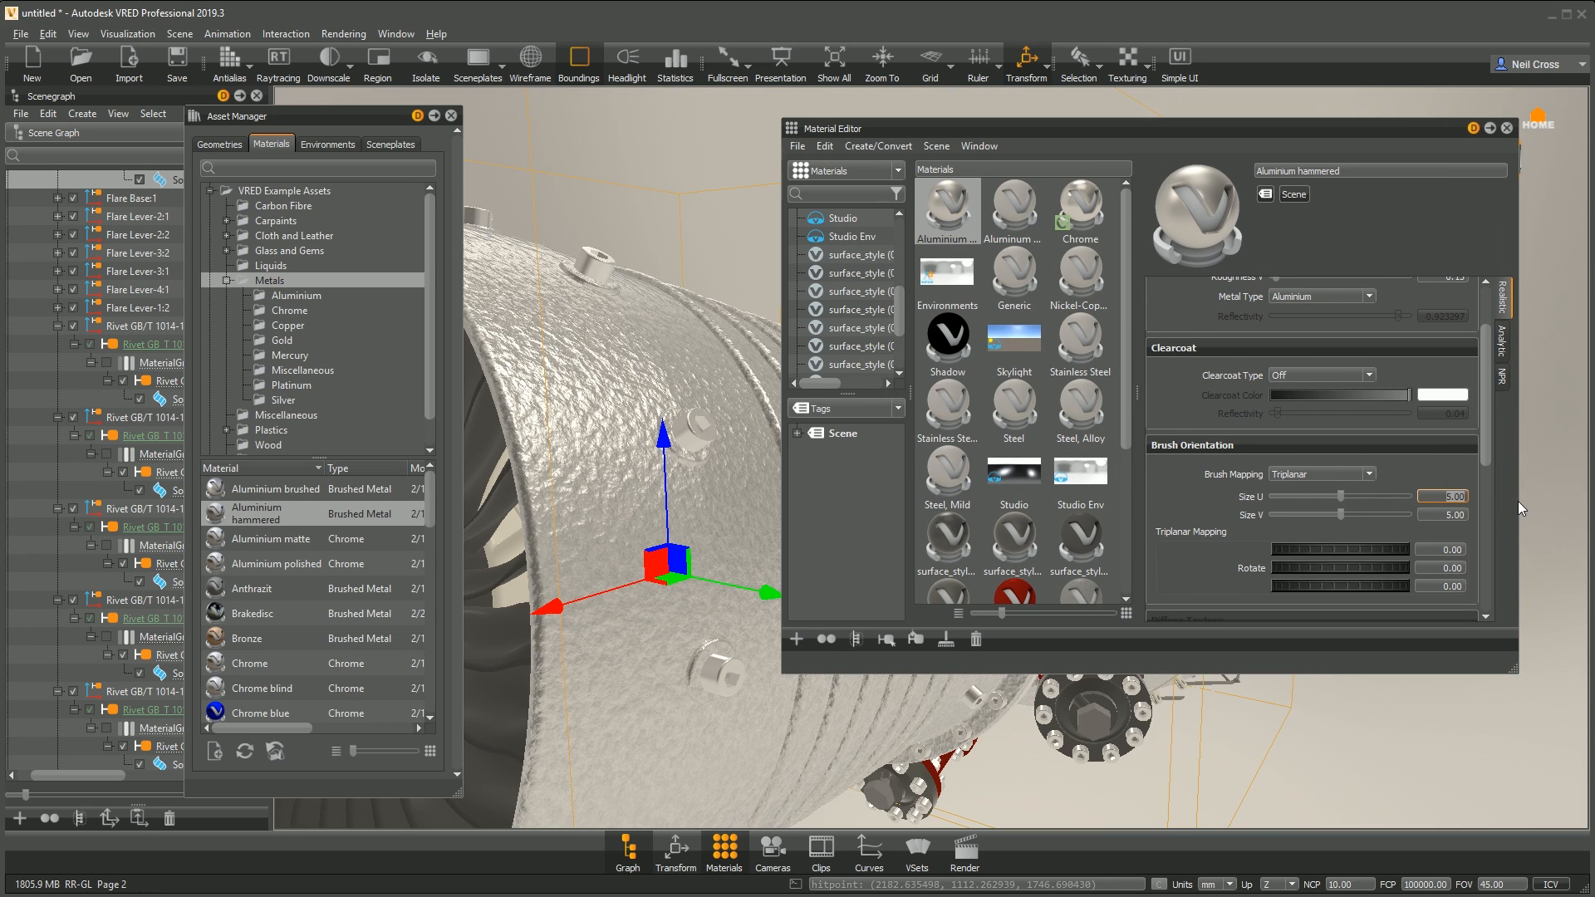
type("5")
key("Tab")
type("2.5")
key("Return")
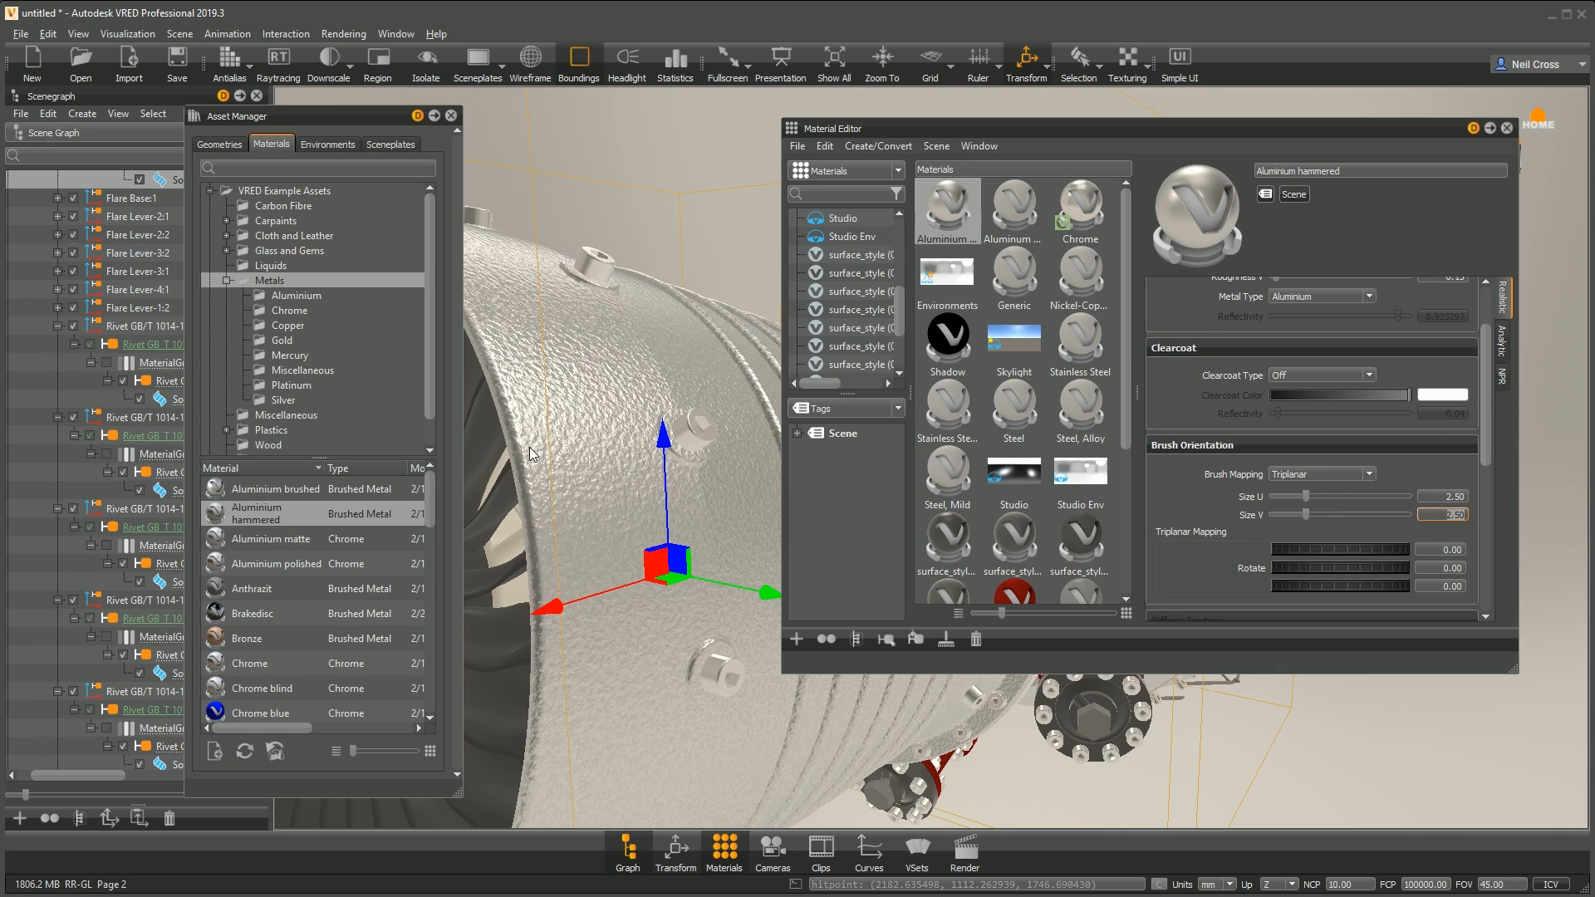
Step: Set the Brush Orientation Size U and Size V of Aluminium hammered to 2 and check the casing's texture
scroll(616, 476, "down", 3)
left_click_drag(645, 502, 503, 535)
left_click_drag(1441, 497, 1589, 503)
type("2")
key("Return")
left_click(1448, 514)
type("2")
key("Return")
left_click_drag(646, 553, 613, 585)
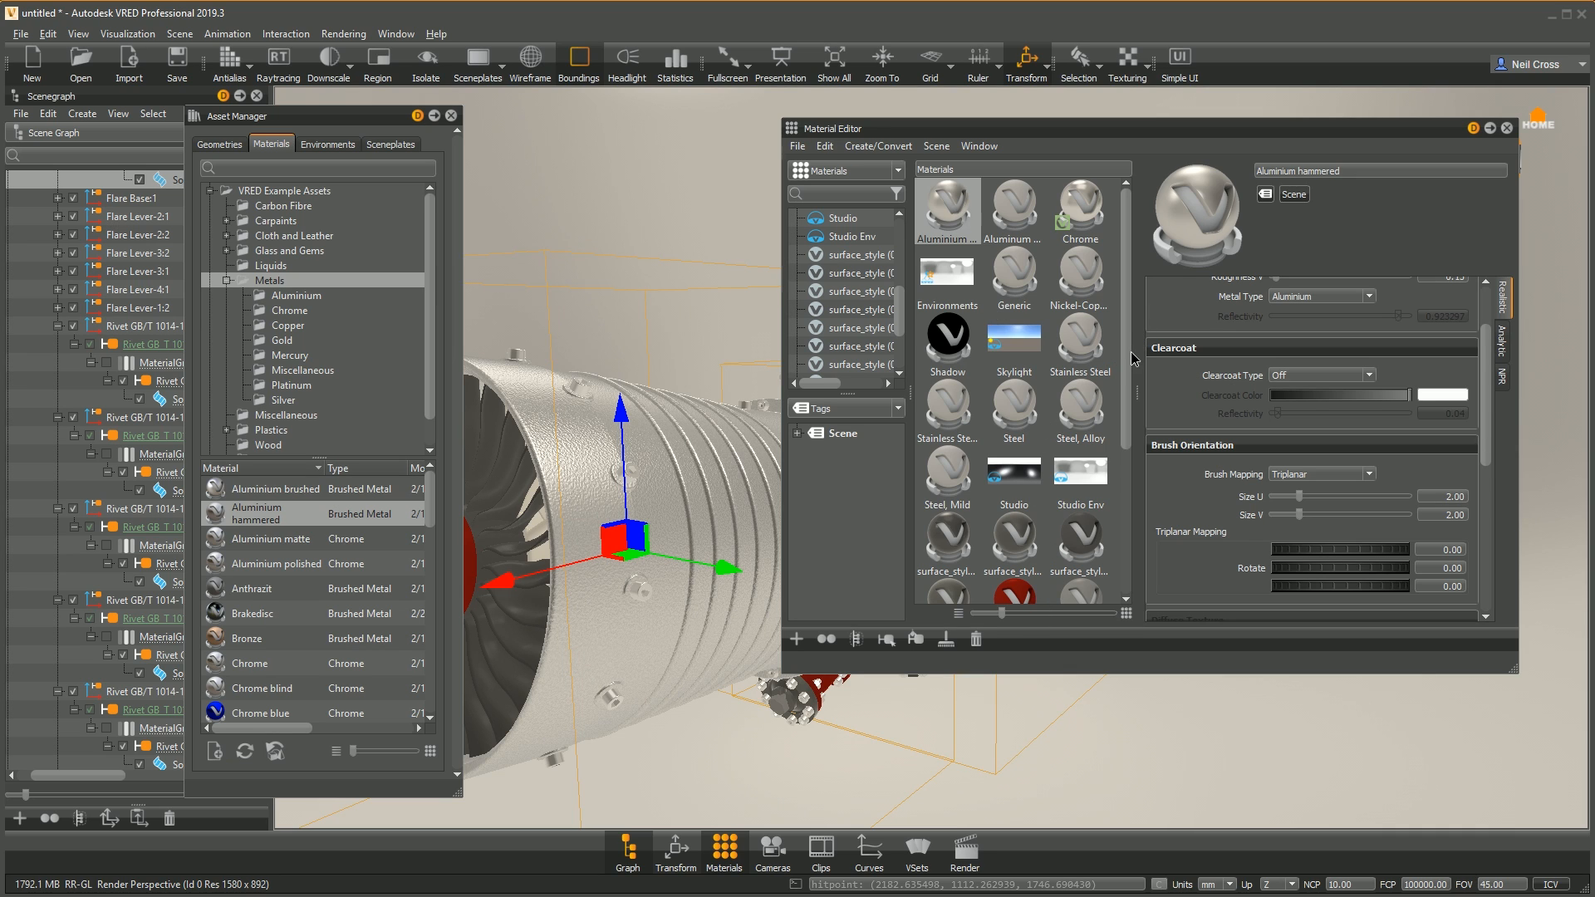
Step: Select all nodes that use the red surface_style material (0.462745) and turn on the wireframe display to see them
scroll(1076, 390, "down", 3)
left_click(1025, 374)
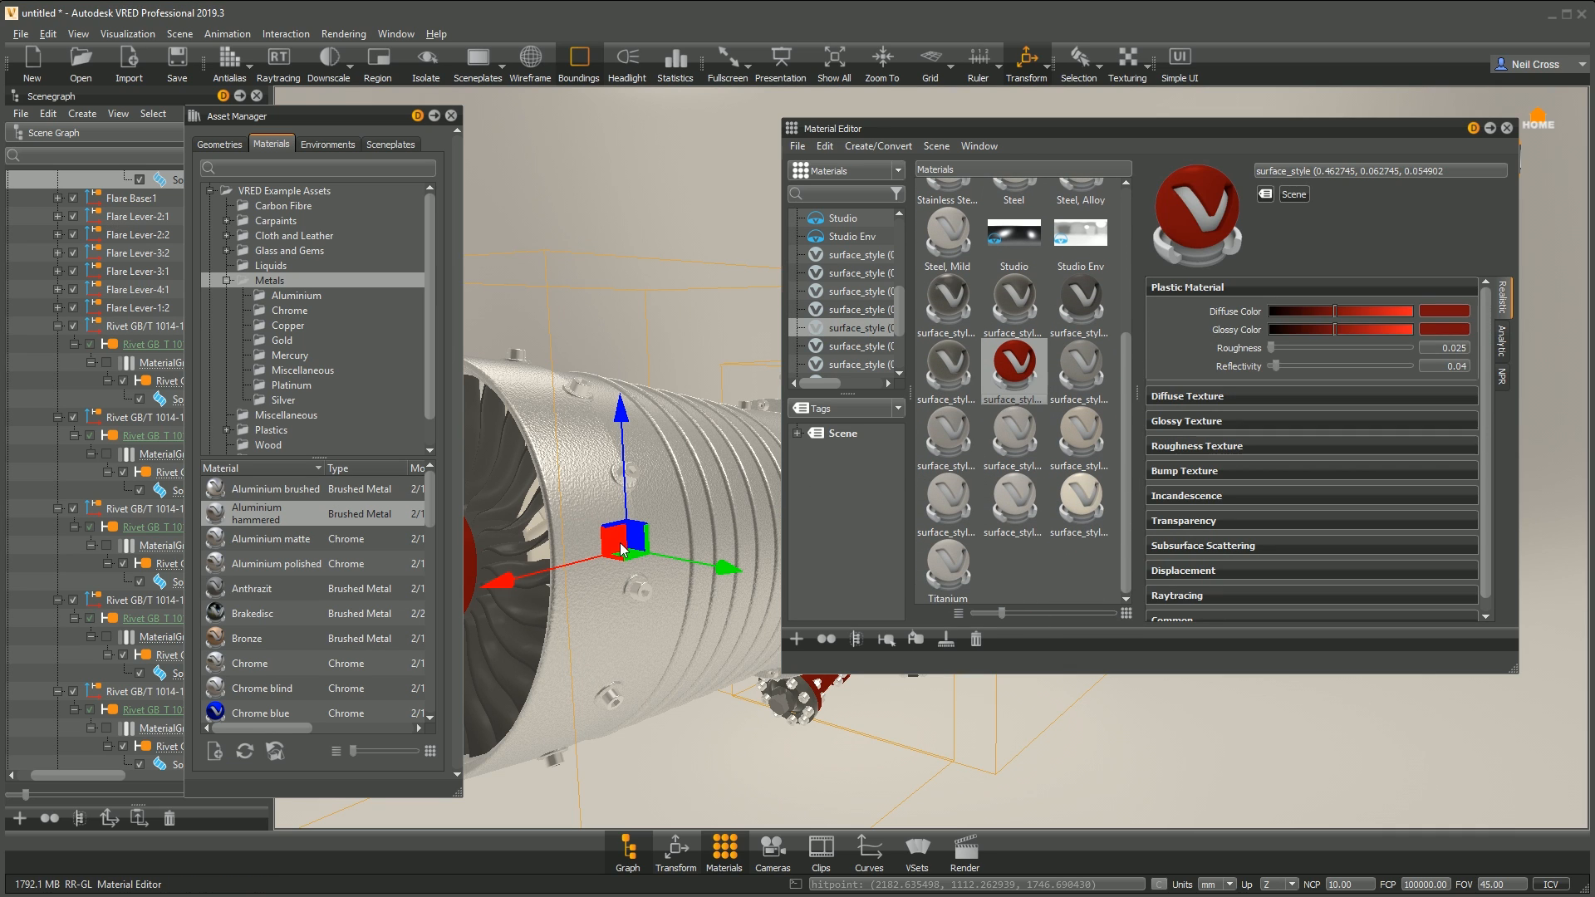
right_click(1017, 366)
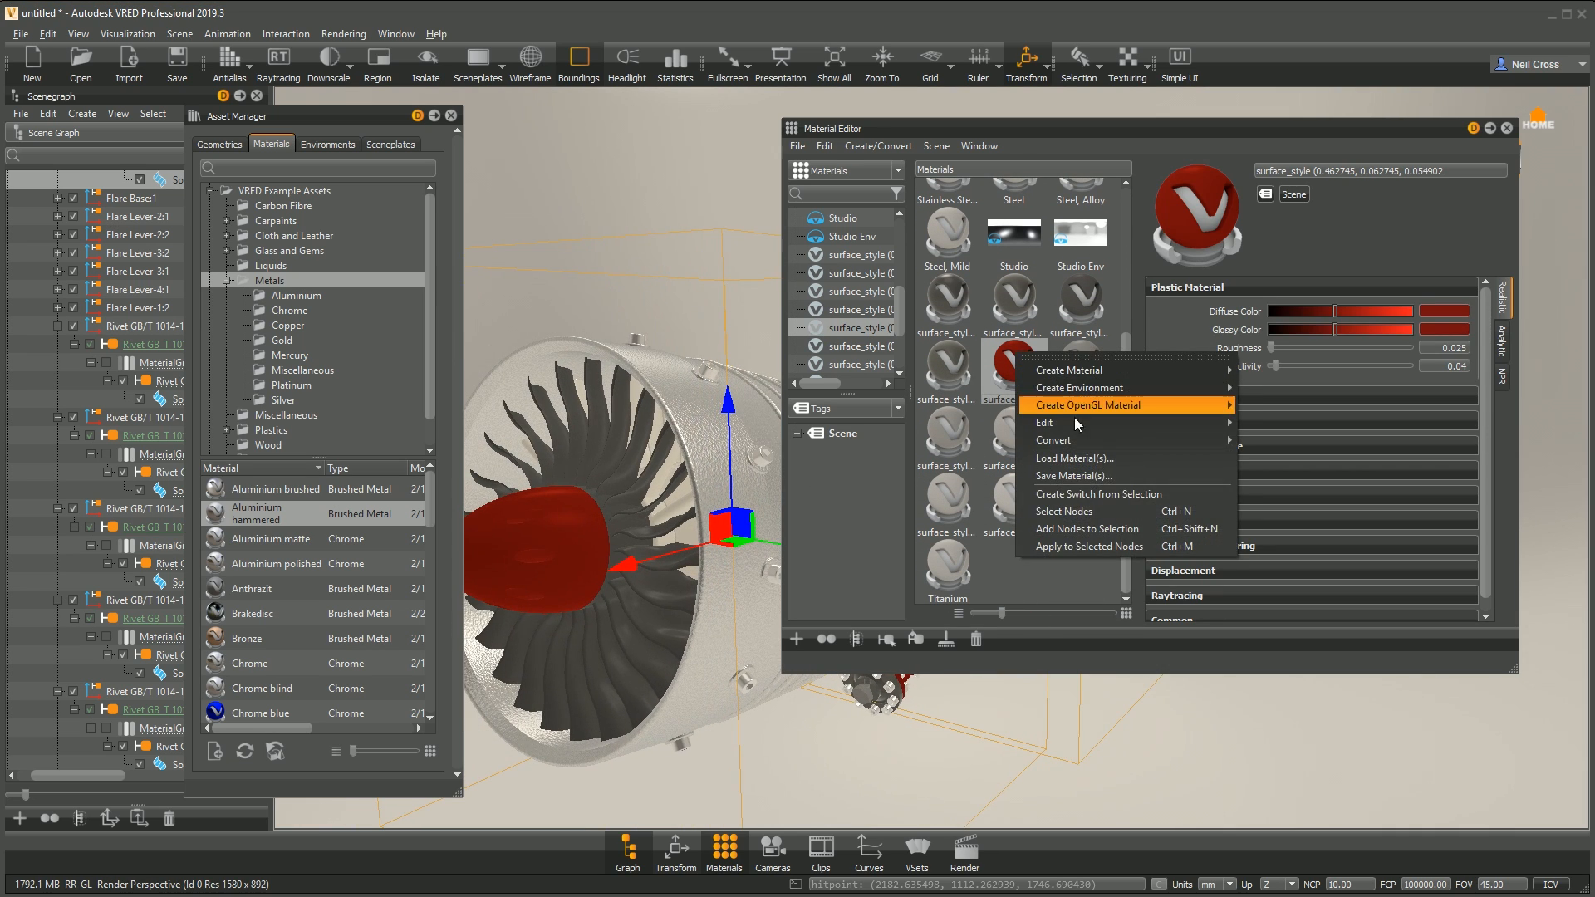
left_click(1113, 511)
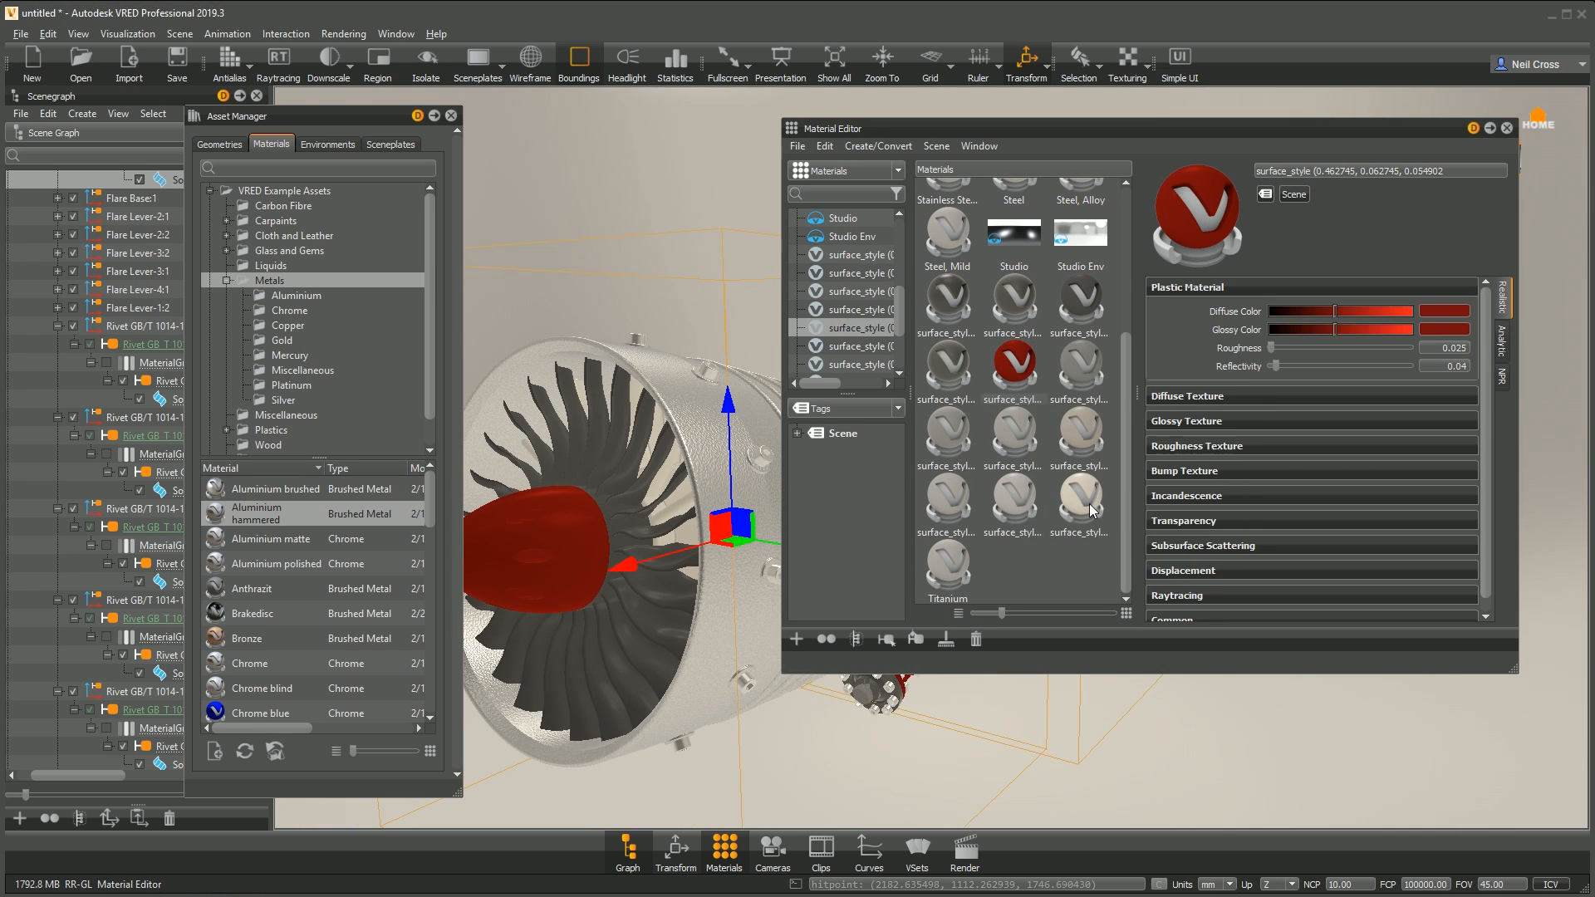
left_click(529, 58)
left_click_drag(563, 558, 591, 542)
left_click_drag(715, 575, 0, 443)
left_click_drag(646, 712, 532, 652)
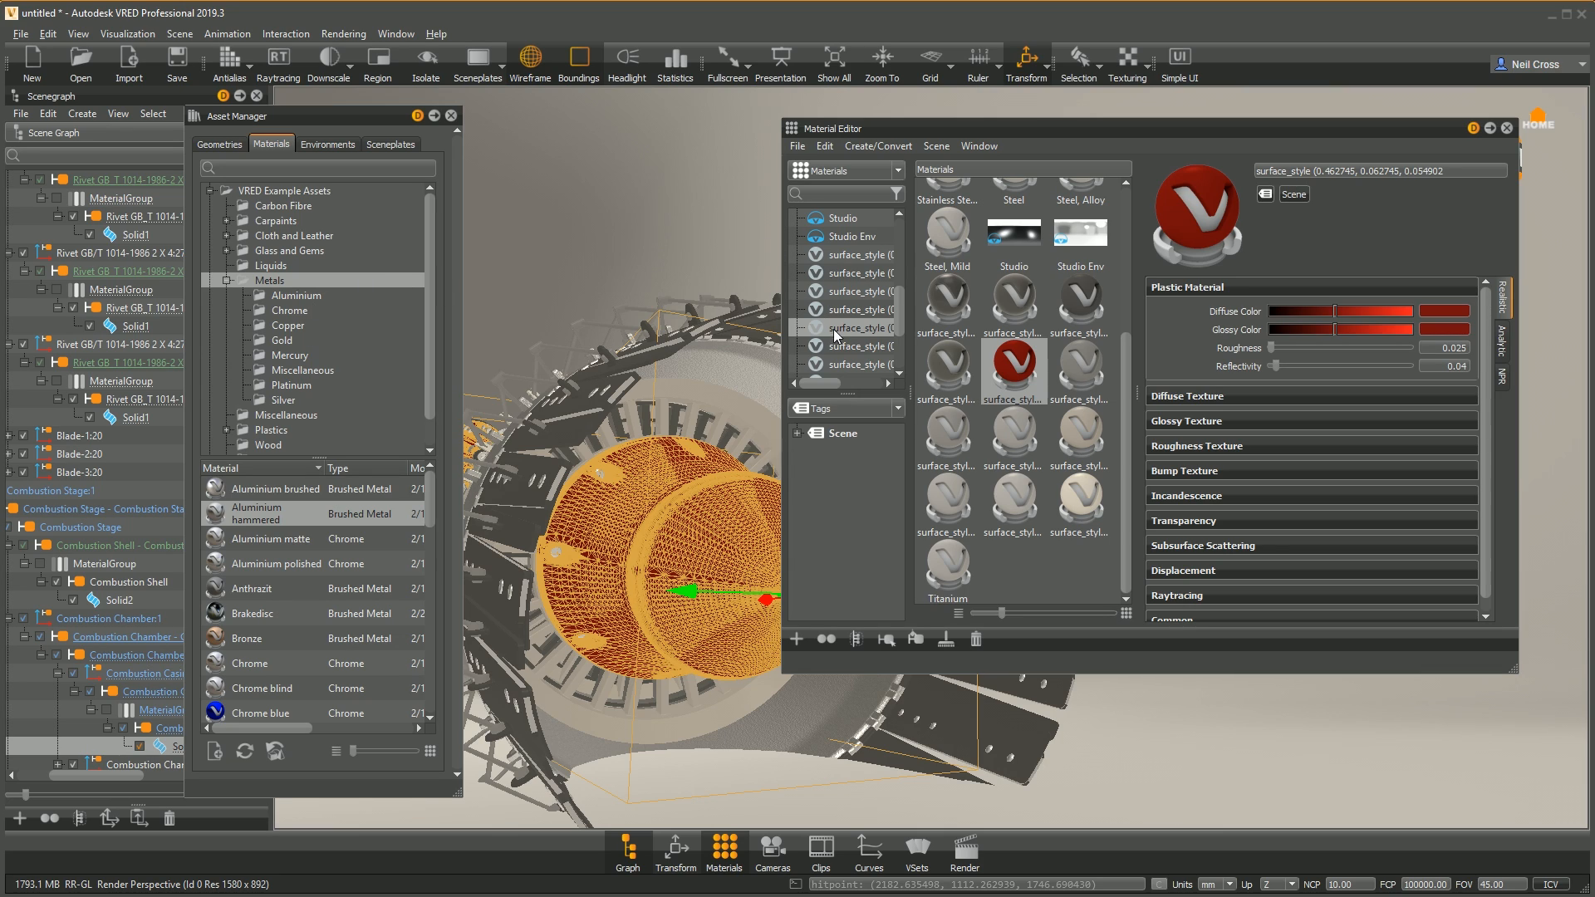
Step: Apply Paint red dark from the library's Unicolor carpaints to the selected nodes
left_click(226, 221)
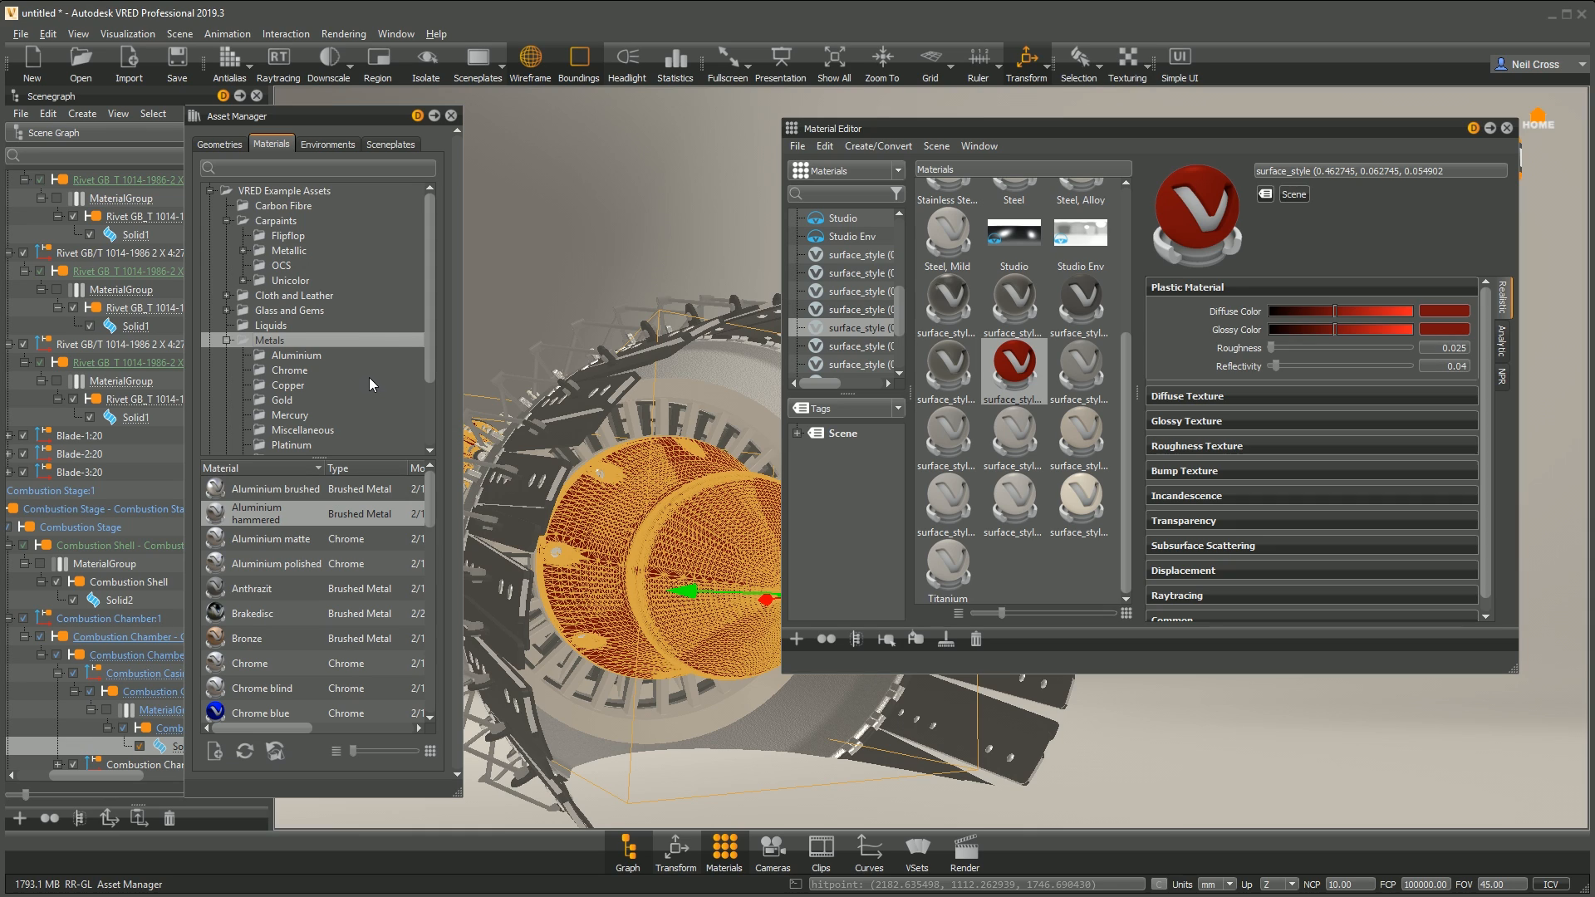
left_click(286, 281)
left_click_drag(428, 534, 428, 633)
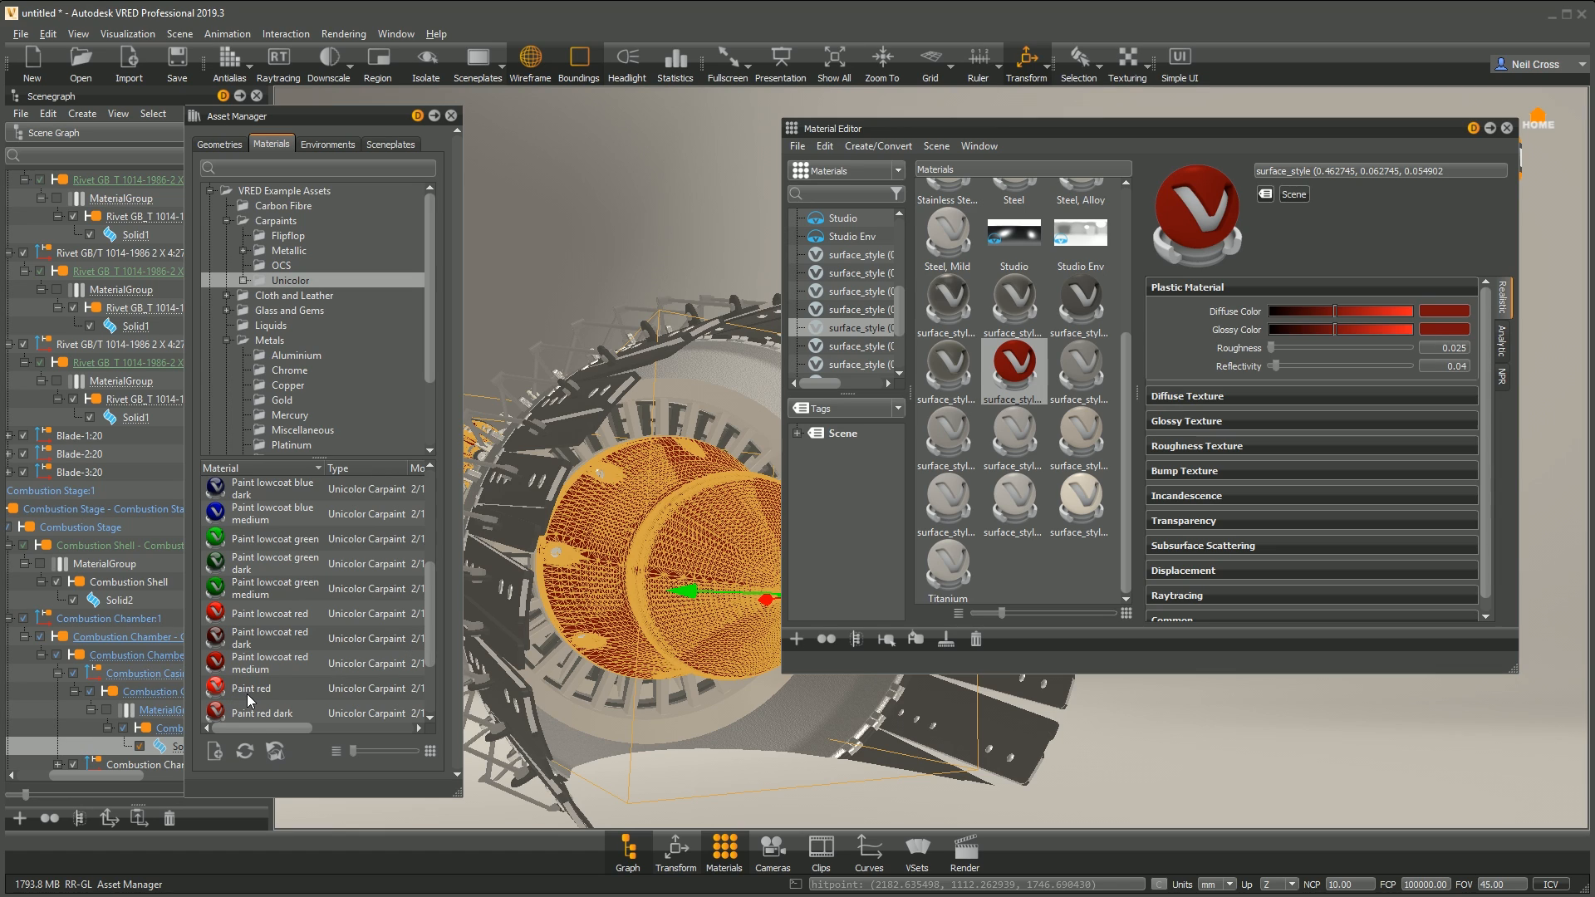
scroll(256, 720, "down", 1)
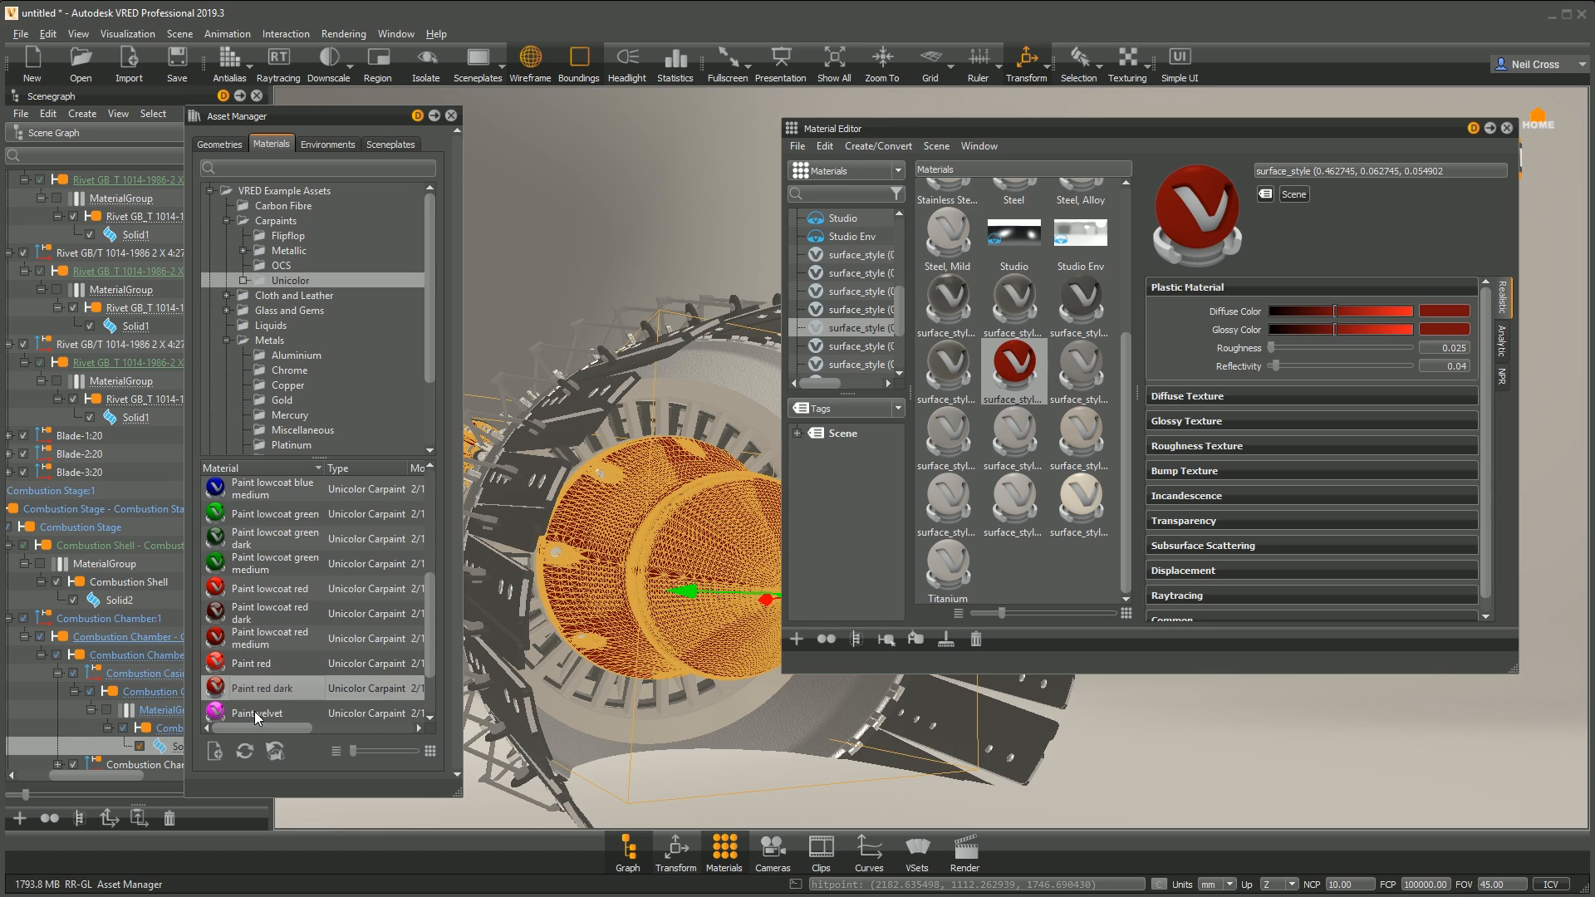
right_click(259, 697)
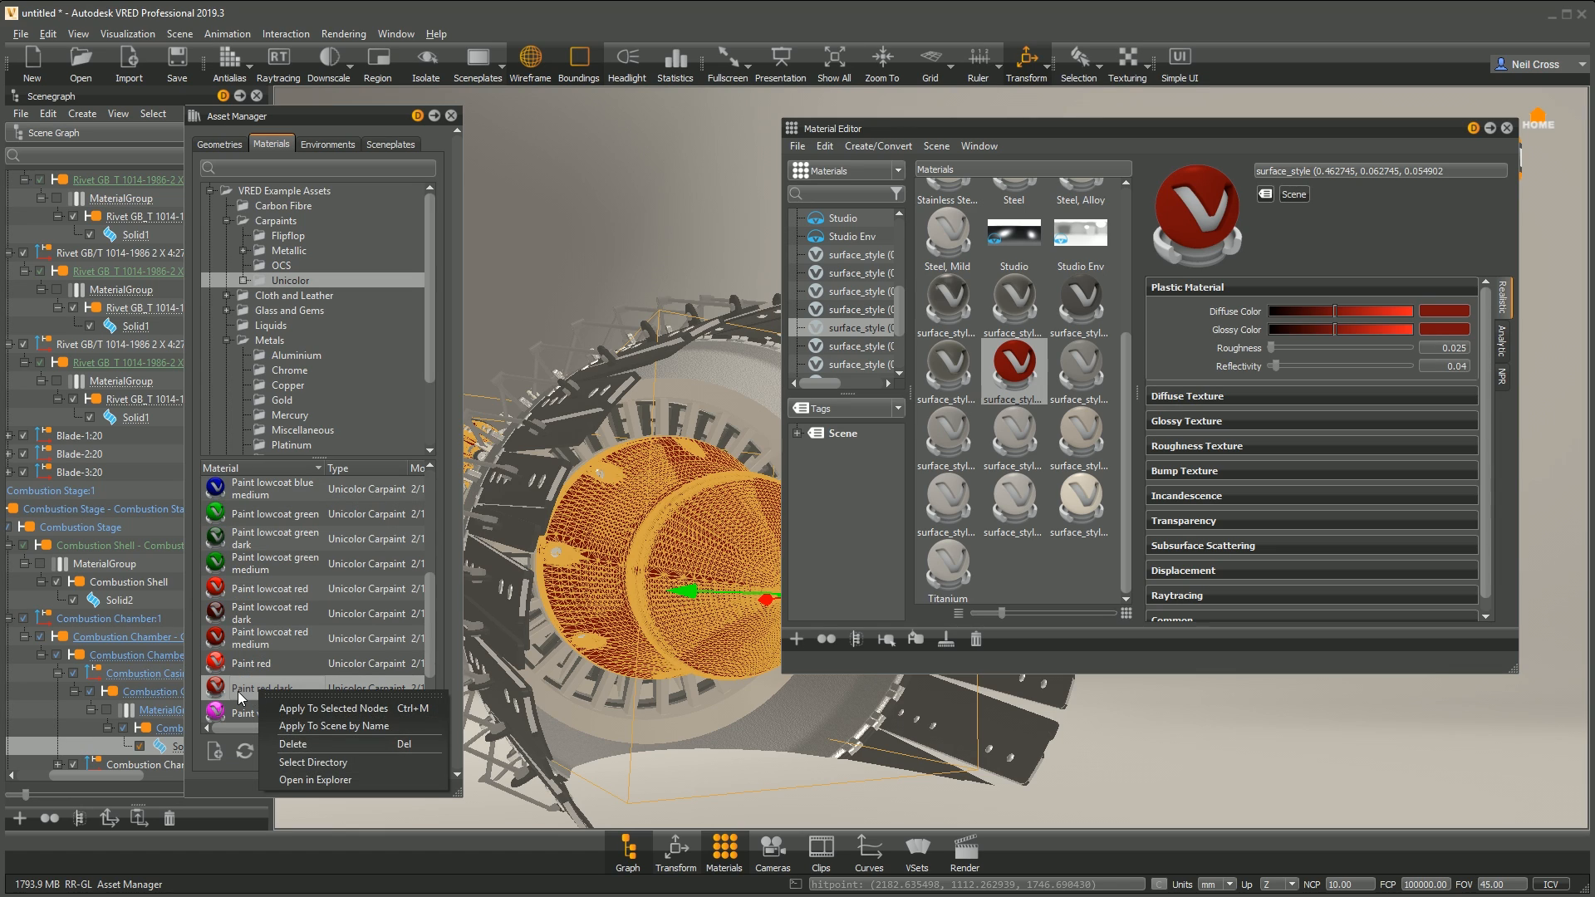
left_click(312, 711)
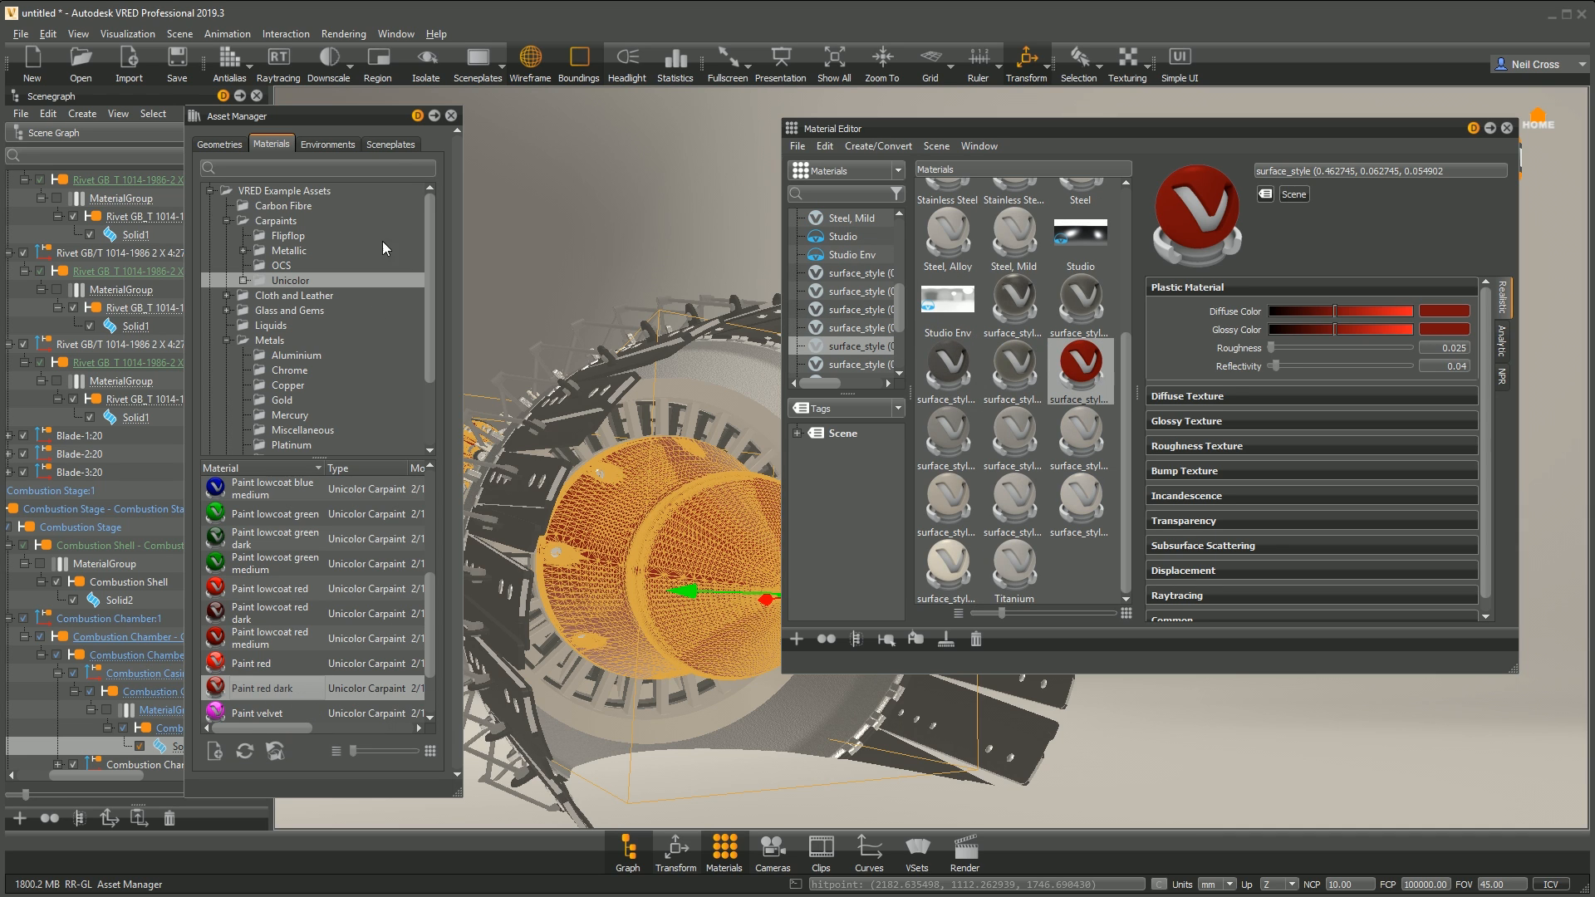
Step: Turn off the wireframe display and examine the paint on the intake nose cone up close
left_click(530, 58)
left_click_drag(719, 639, 1593, 529, "alt")
left_click_drag(632, 544, 1117, 614, "alt")
left_click_drag(481, 535, 585, 453, "alt")
right_click_drag(585, 453, 531, 500, "alt")
middle_click_drag(531, 500, 598, 534, "alt")
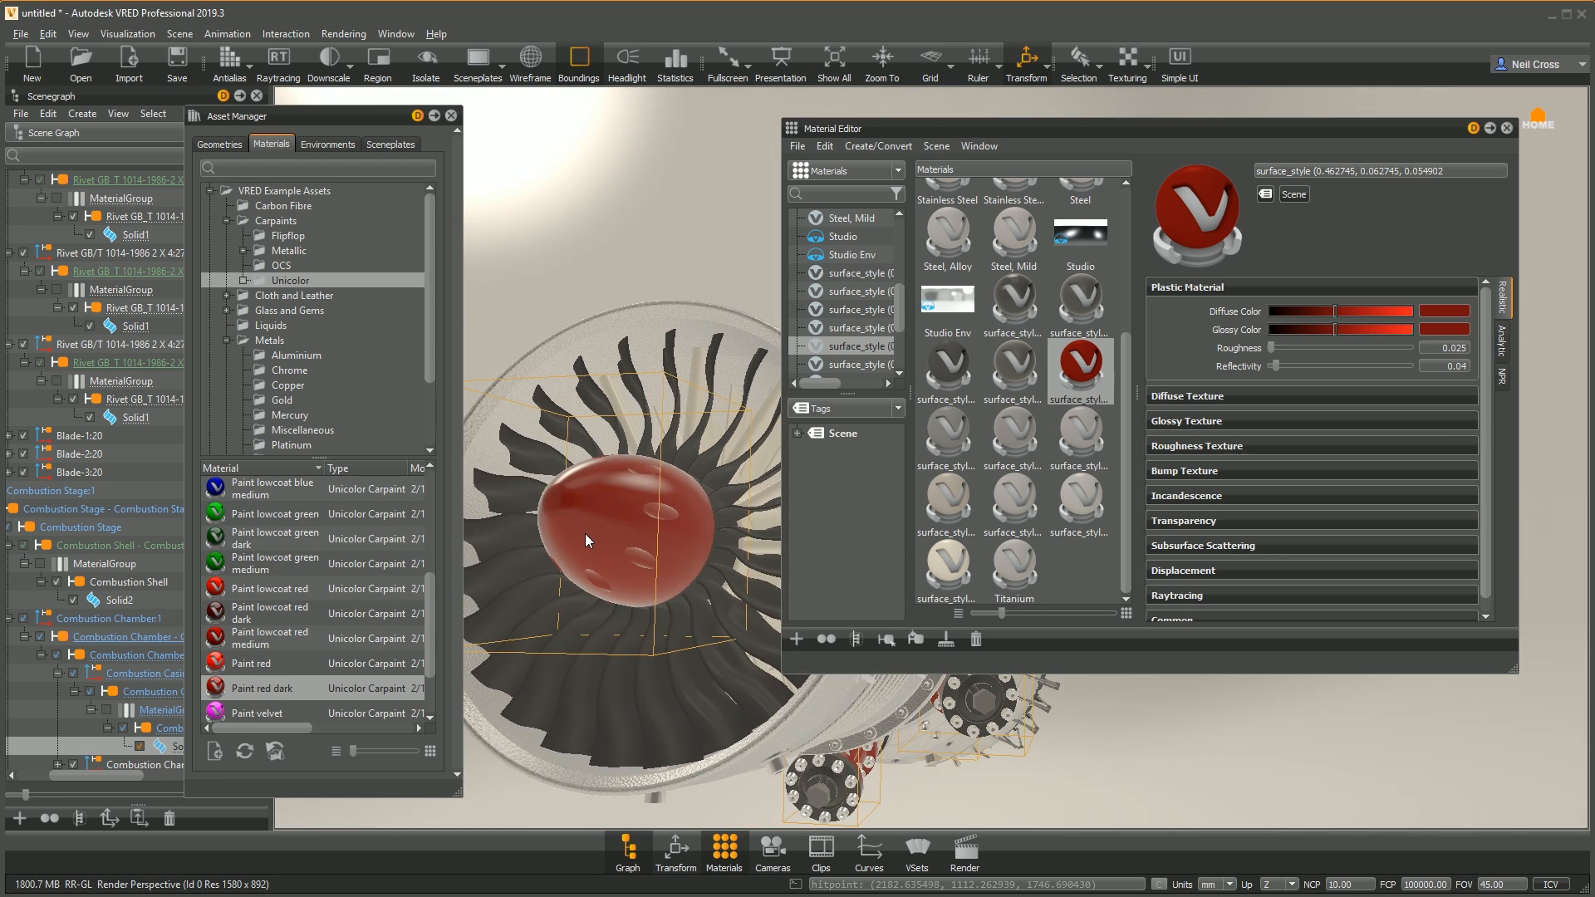
right_click_drag(598, 535, 583, 533, "alt")
middle_click_drag(583, 532, 825, 508, "alt")
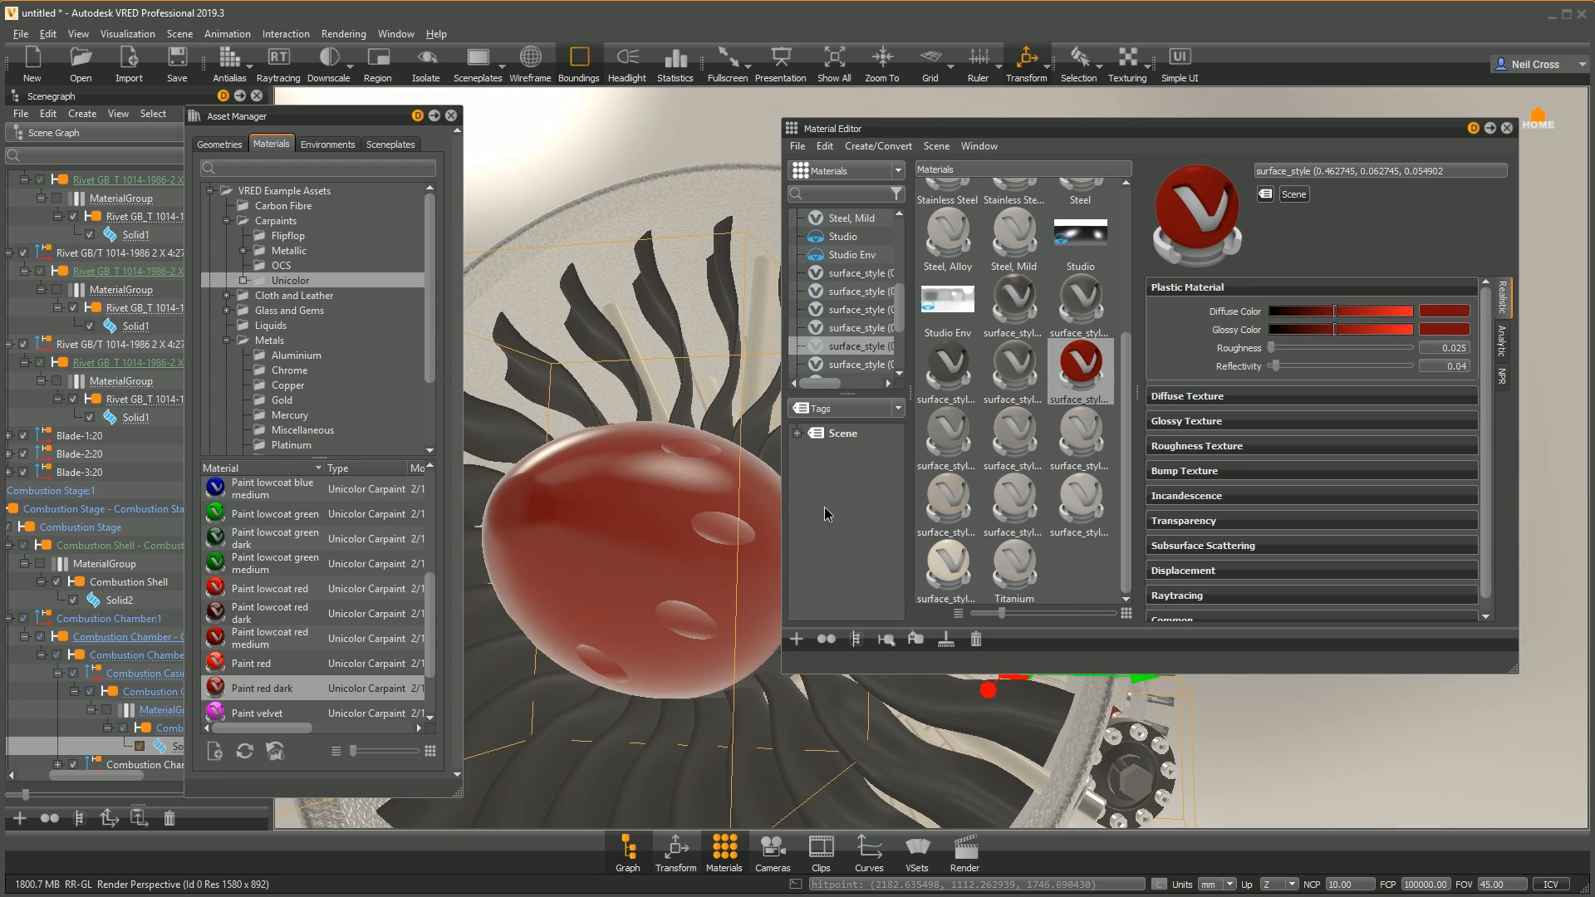
Step: Try the Paint red and Paint lowcoat red materials on the selected nodes
right_click(257, 663)
left_click(310, 698)
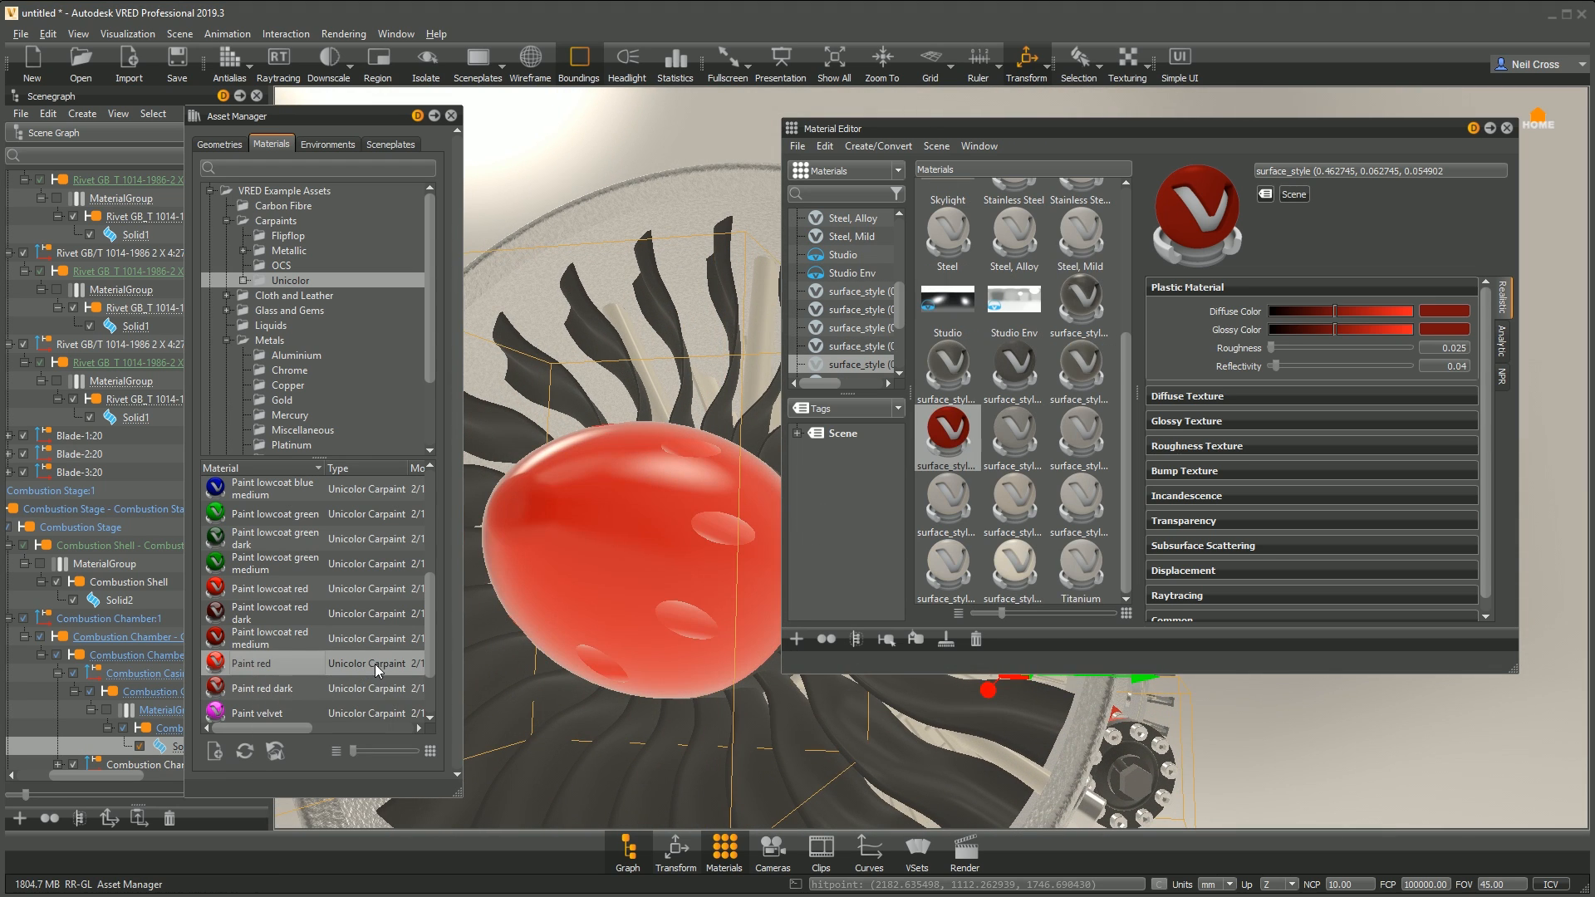
left_click_drag(741, 516, 620, 611, "alt")
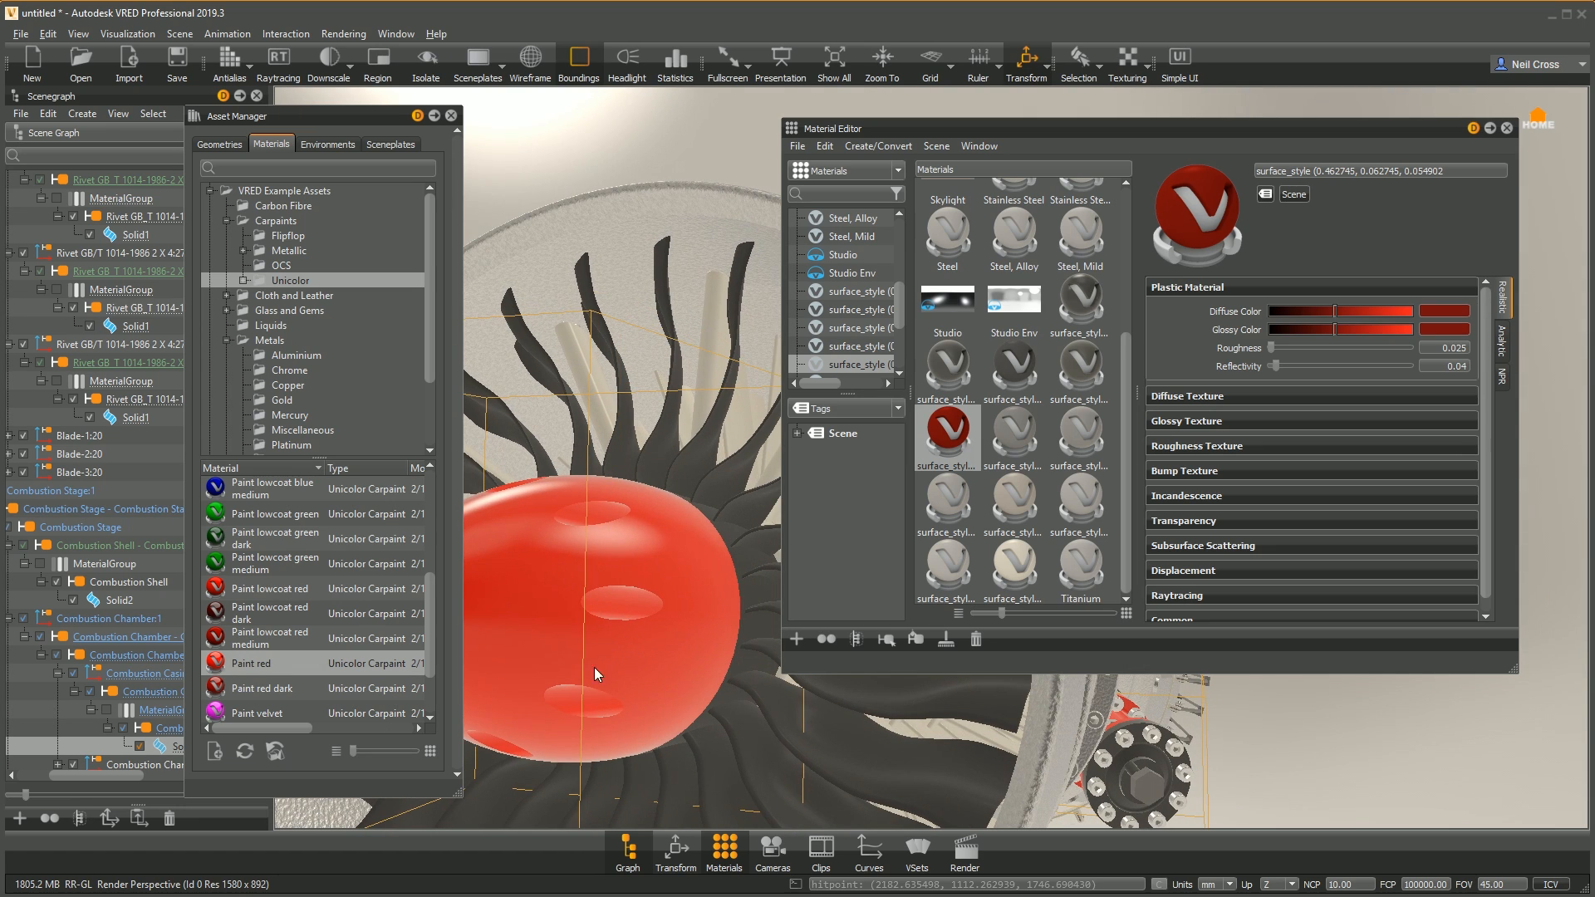
right_click(282, 586)
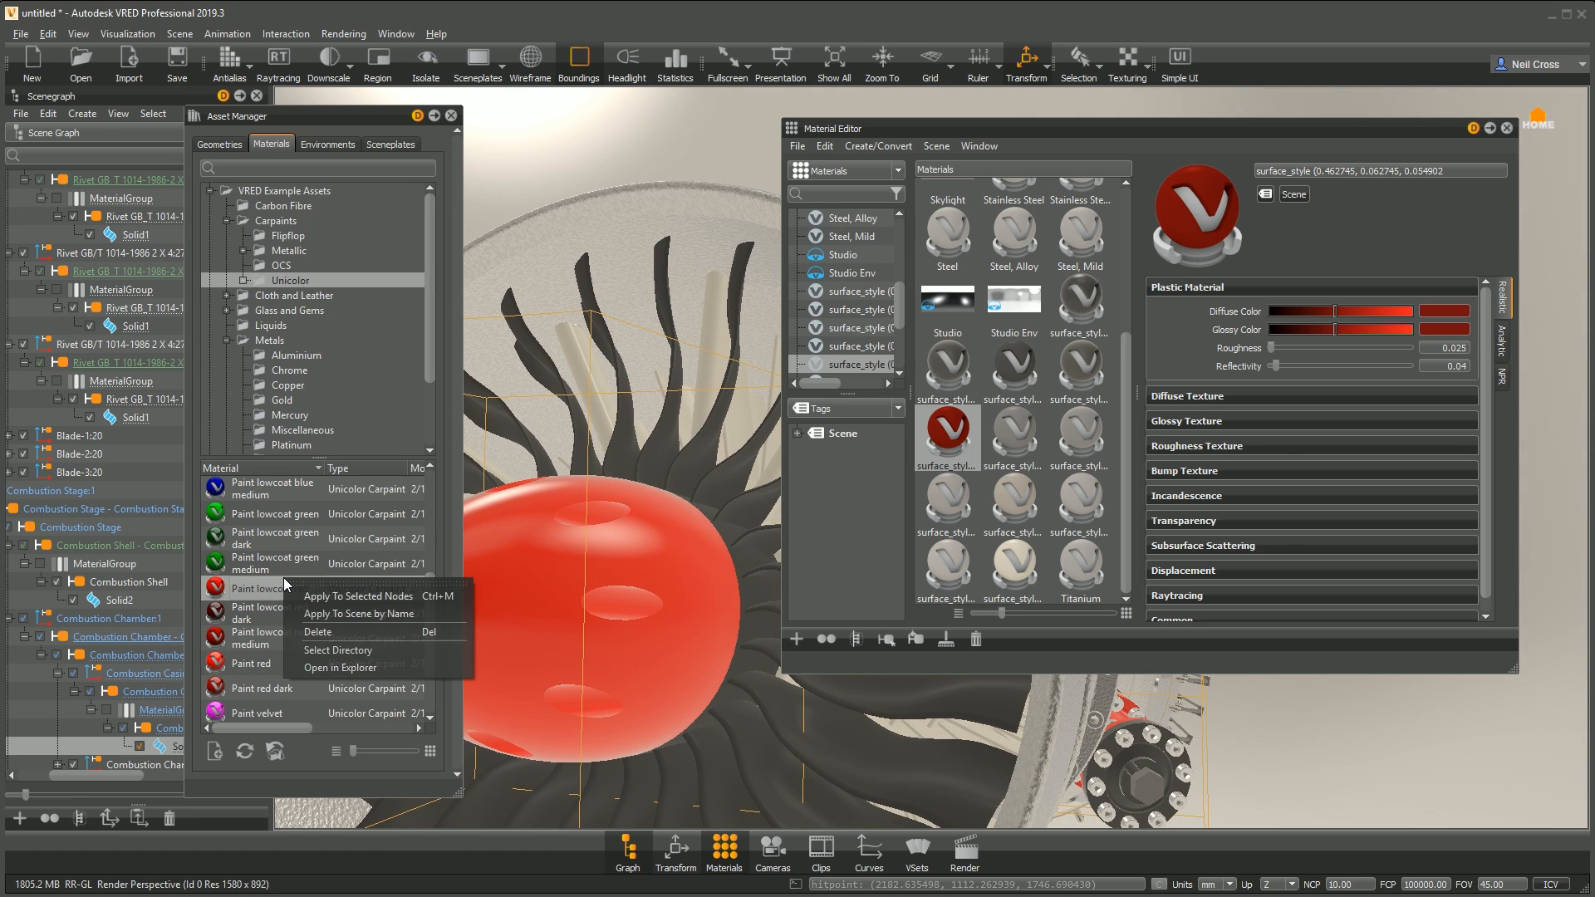
left_click(333, 595)
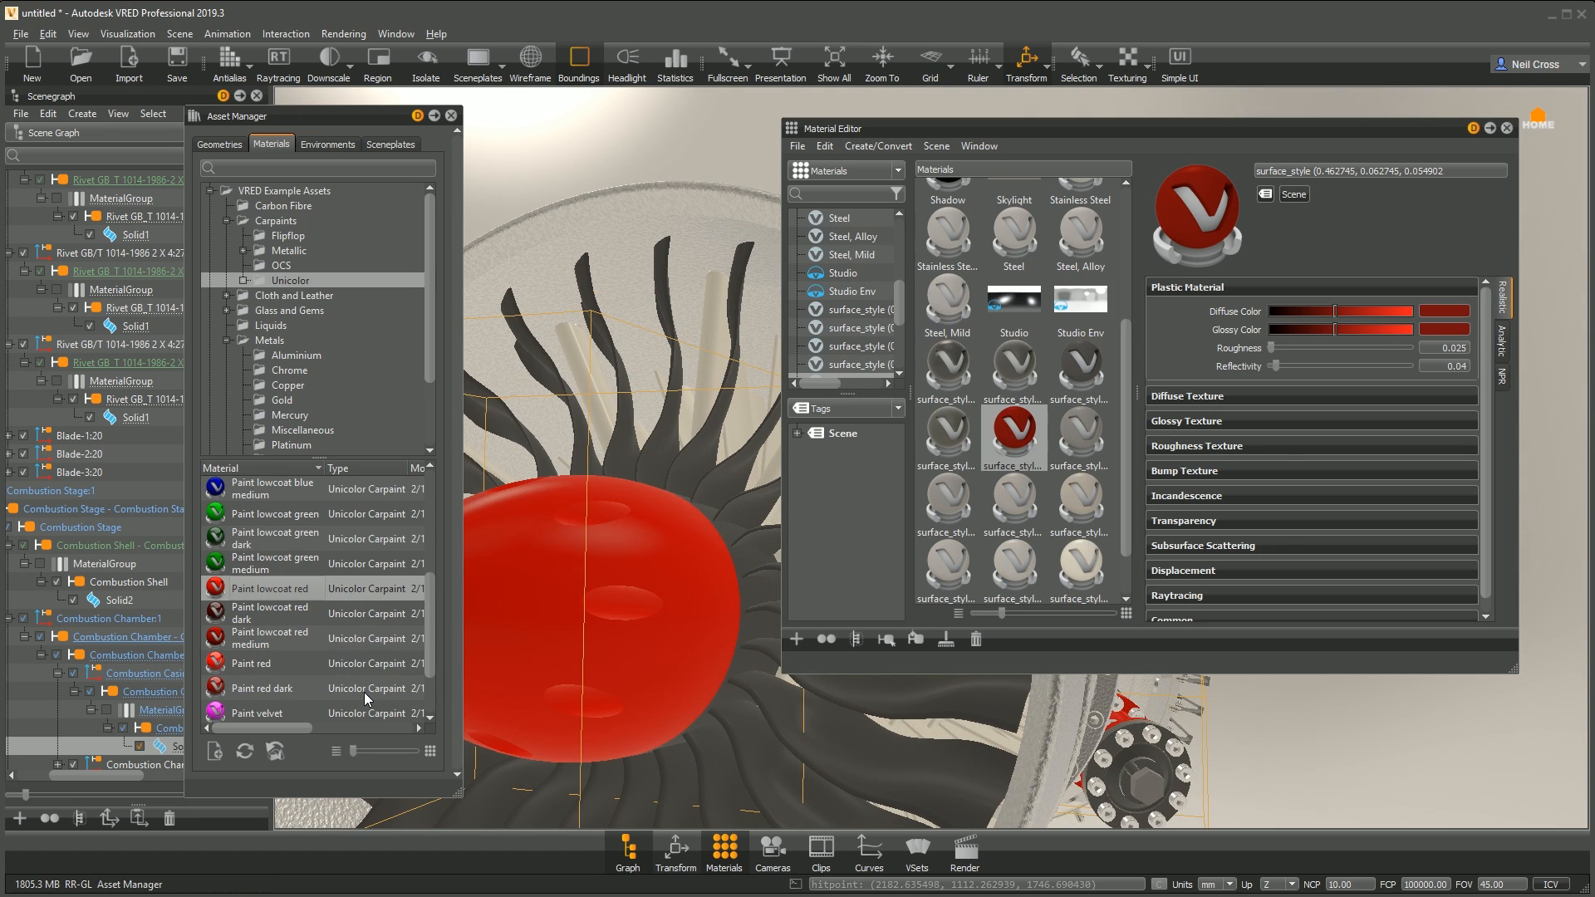
Step: Reapply Paint red dark to the selected nodes and check the nose cone from farther away
right_click(270, 687)
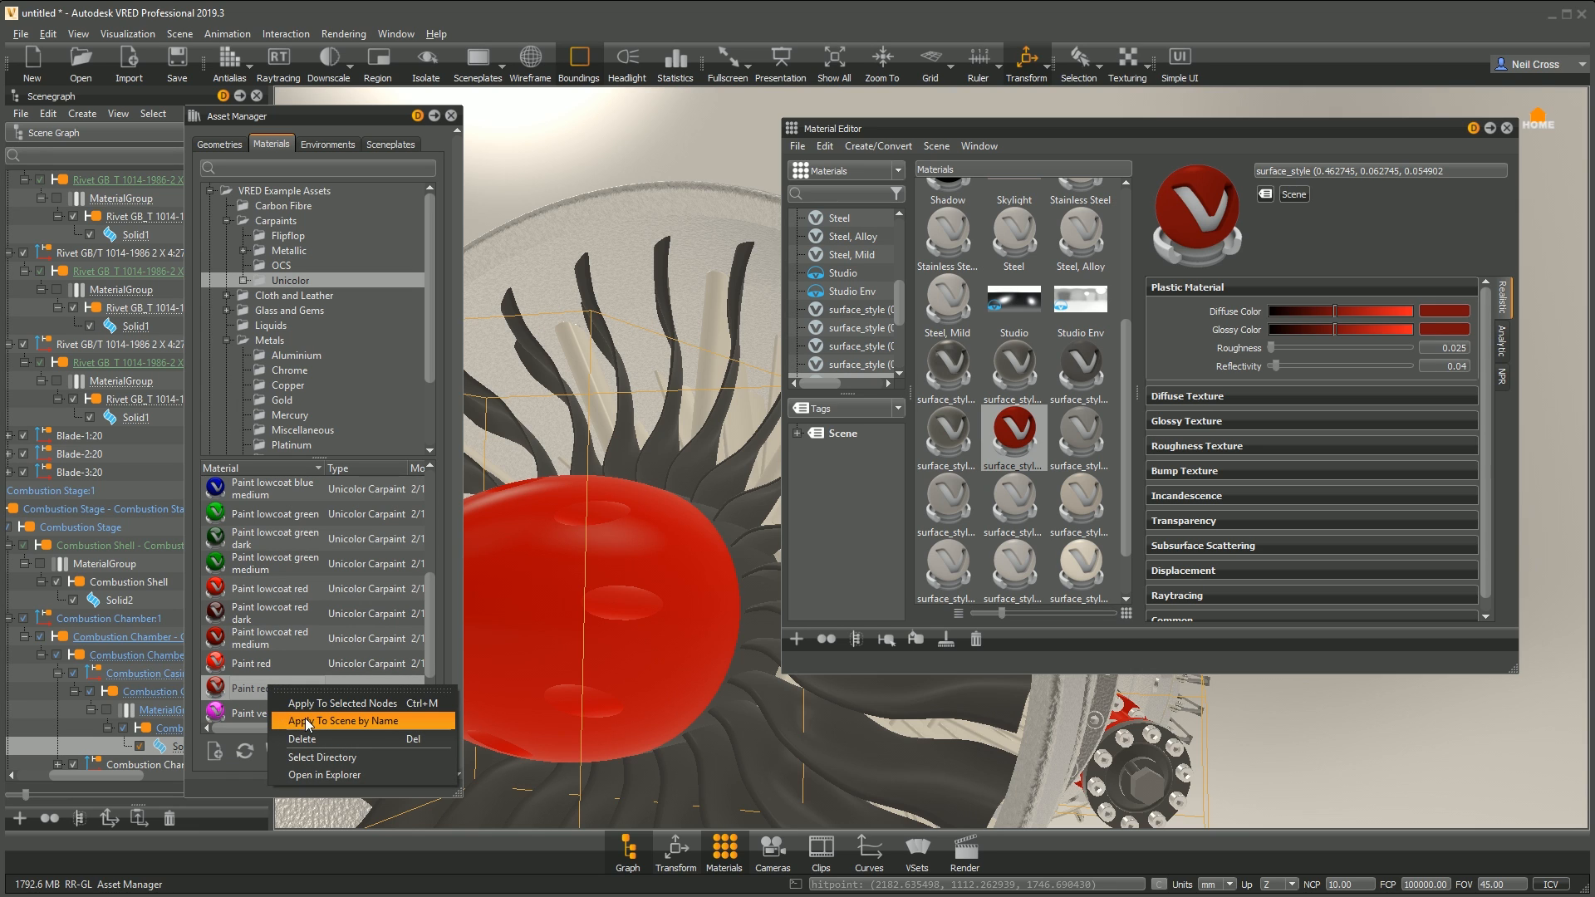
left_click(312, 703)
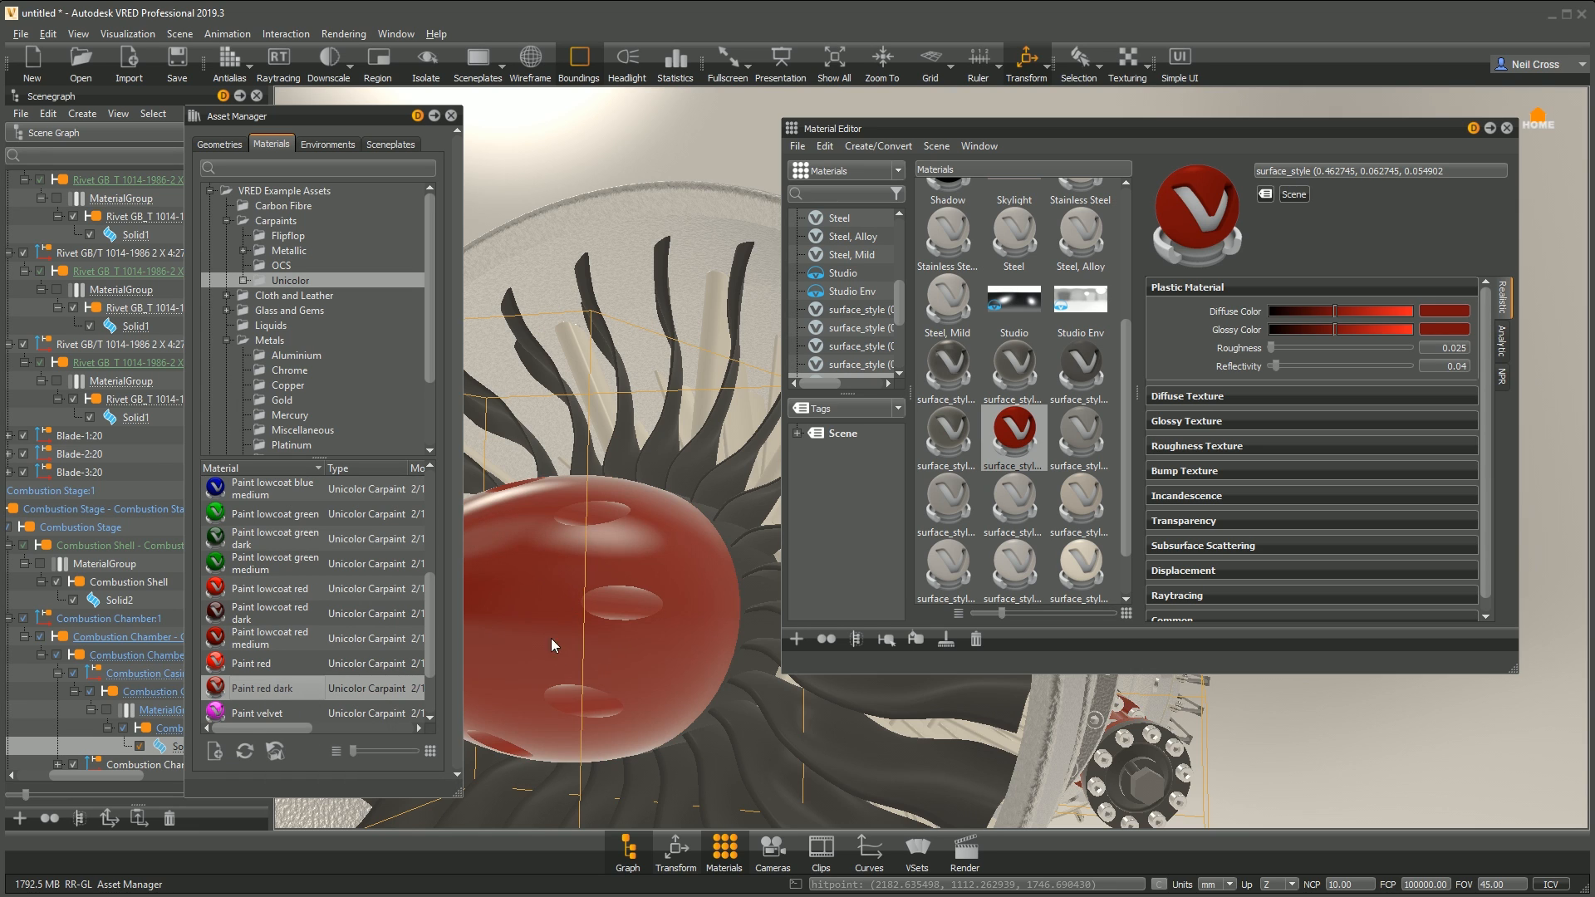
scroll(693, 616, "down", 5)
left_click_drag(697, 650, 561, 667, "alt")
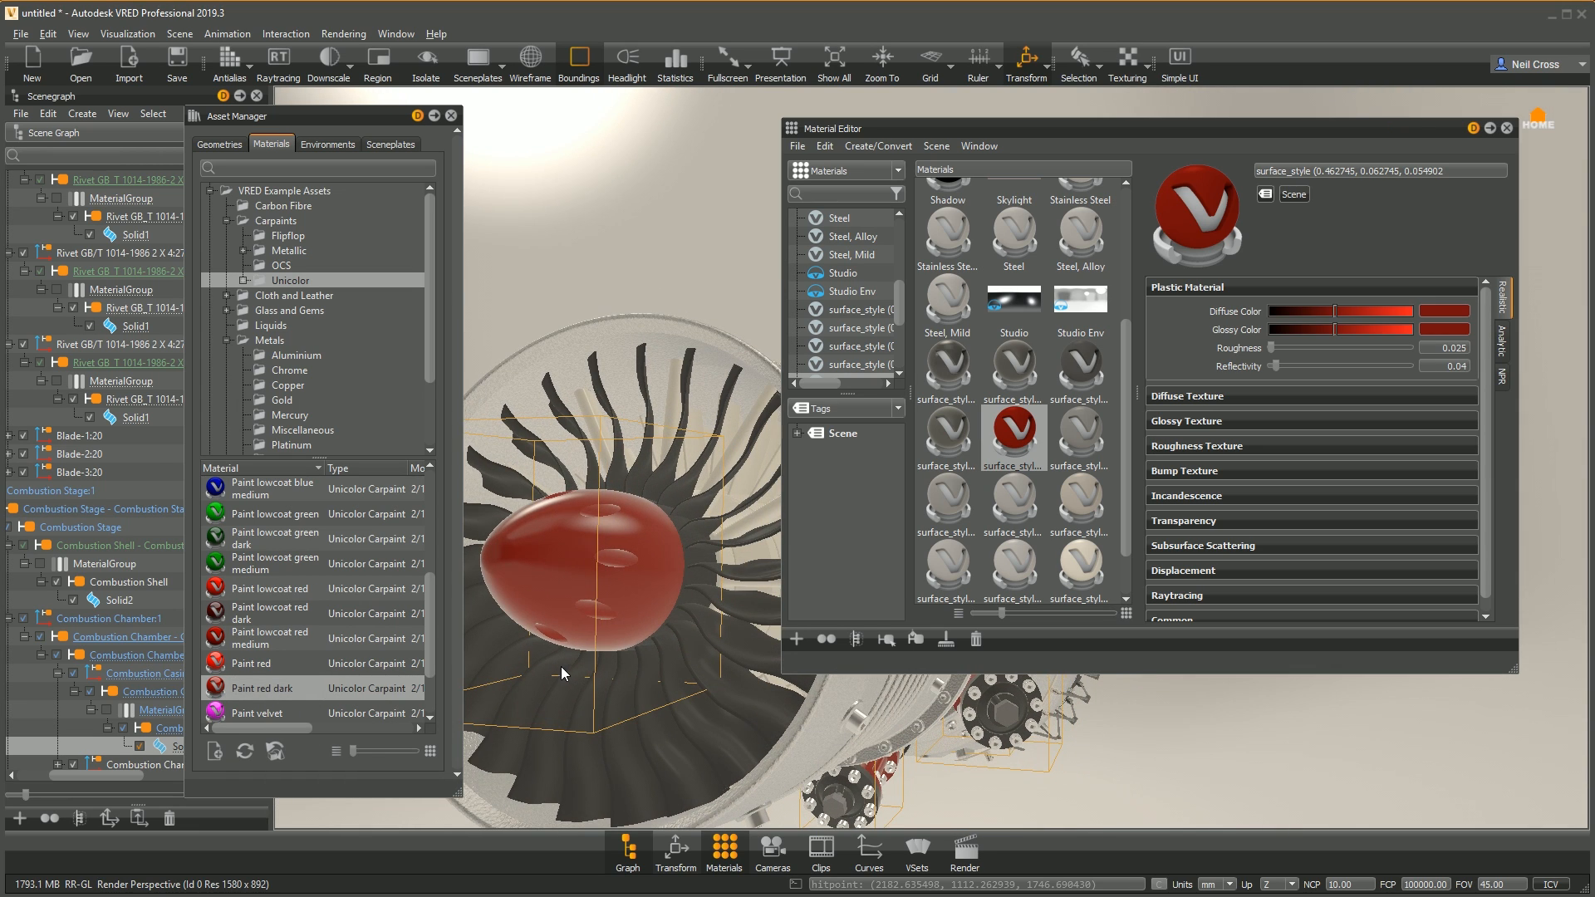
Step: Remove the unused materials and select the steel, stainless steel, Nickel-Copper and second Aluminum materials together
scroll(1101, 479, "up", 4)
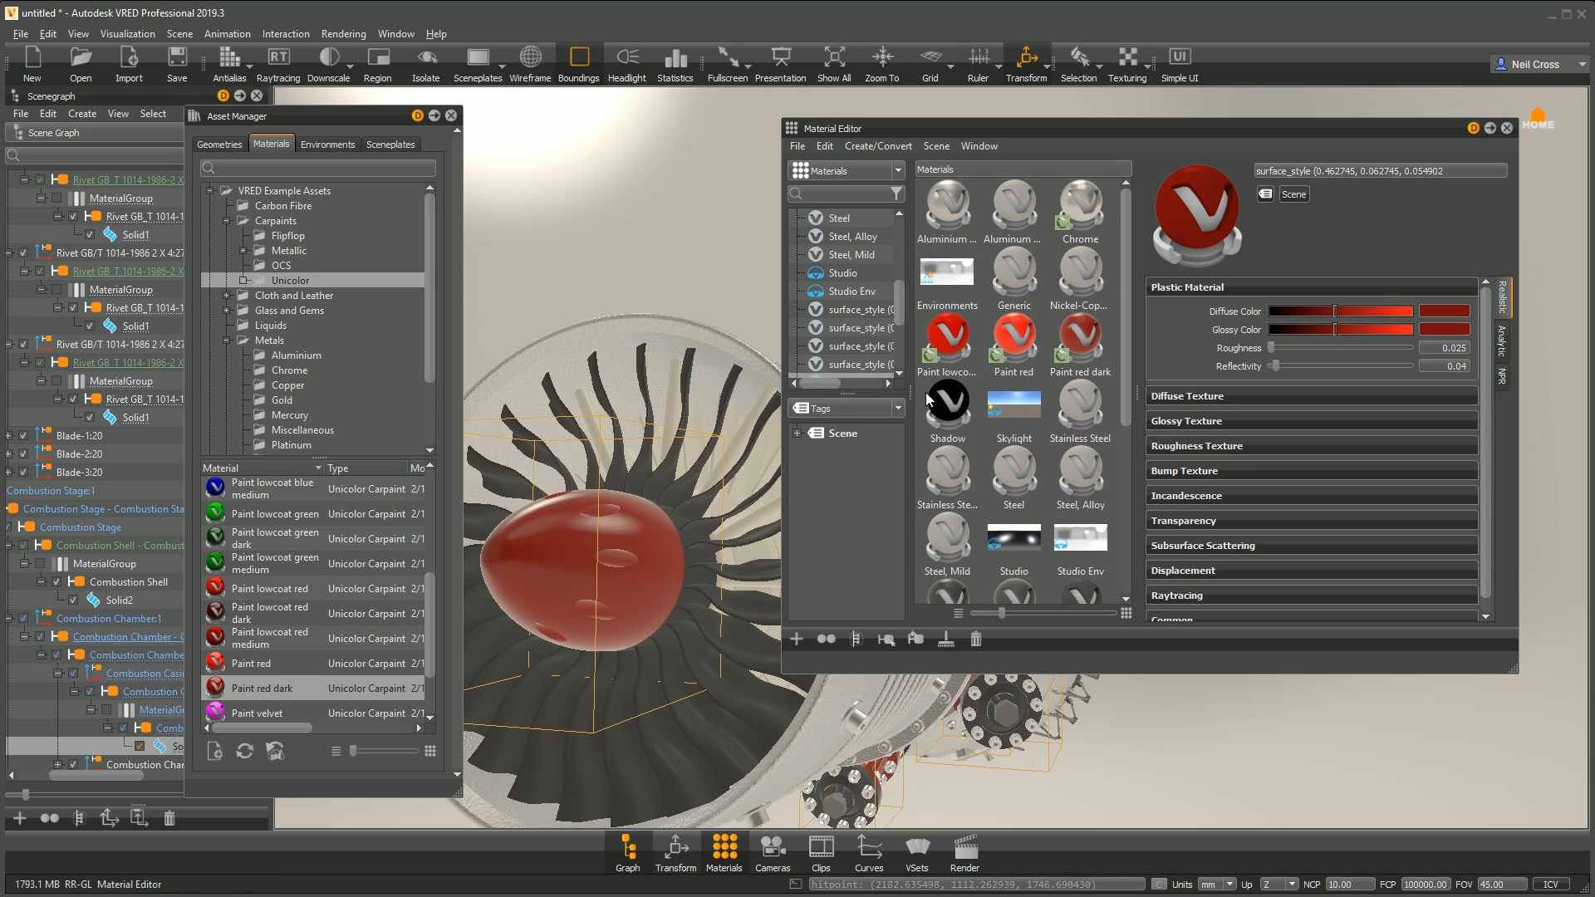
left_click(945, 640)
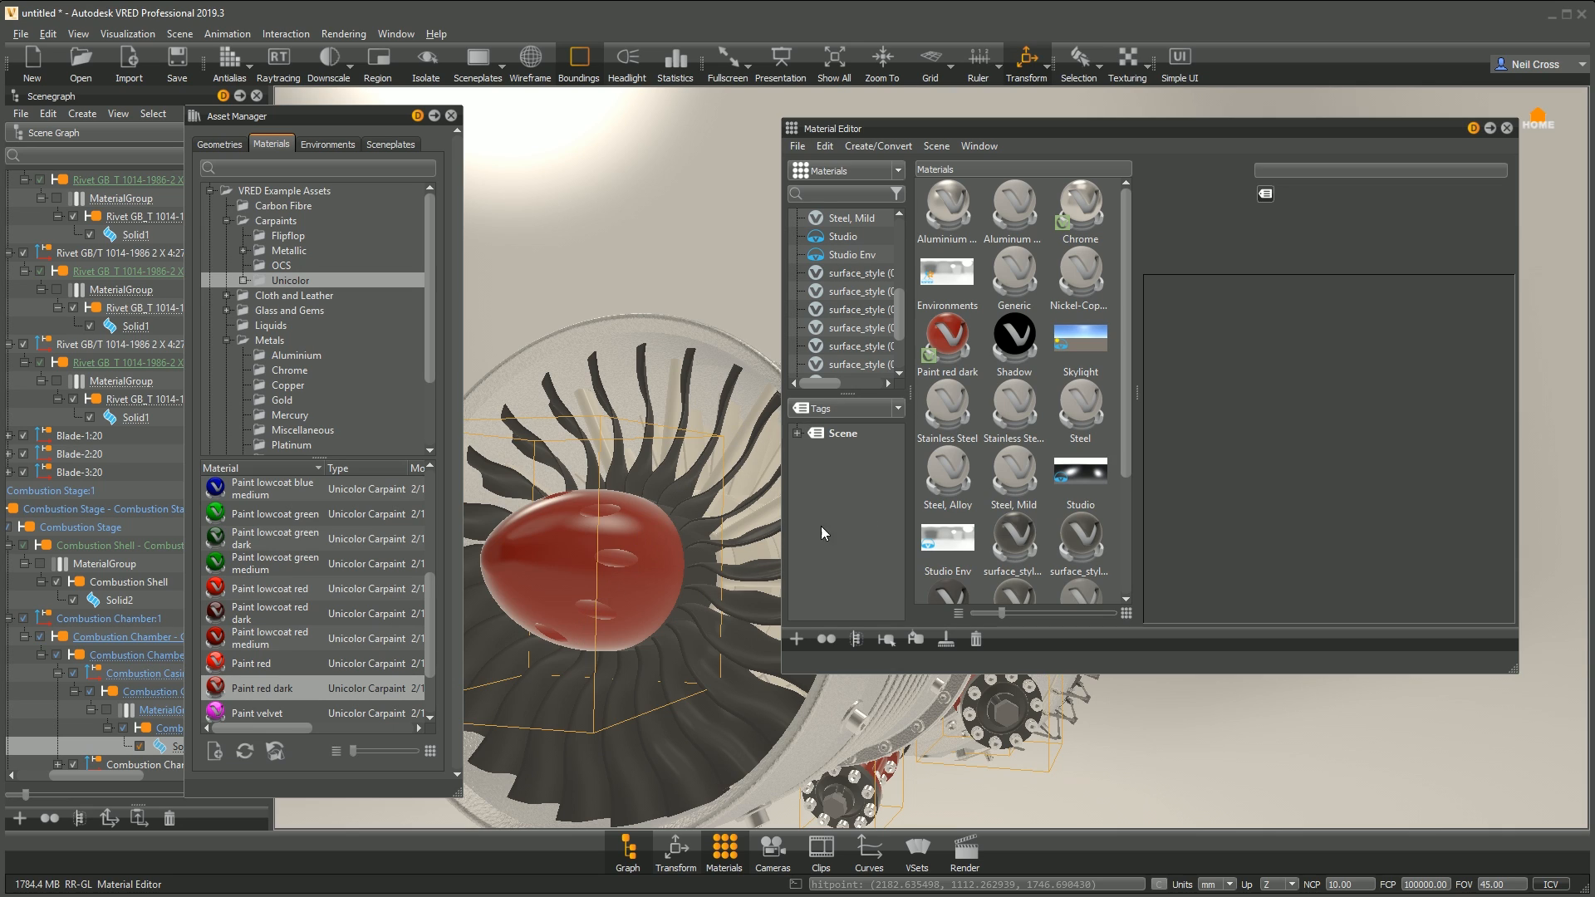
left_click(1012, 488)
left_click(954, 494, "ctrl")
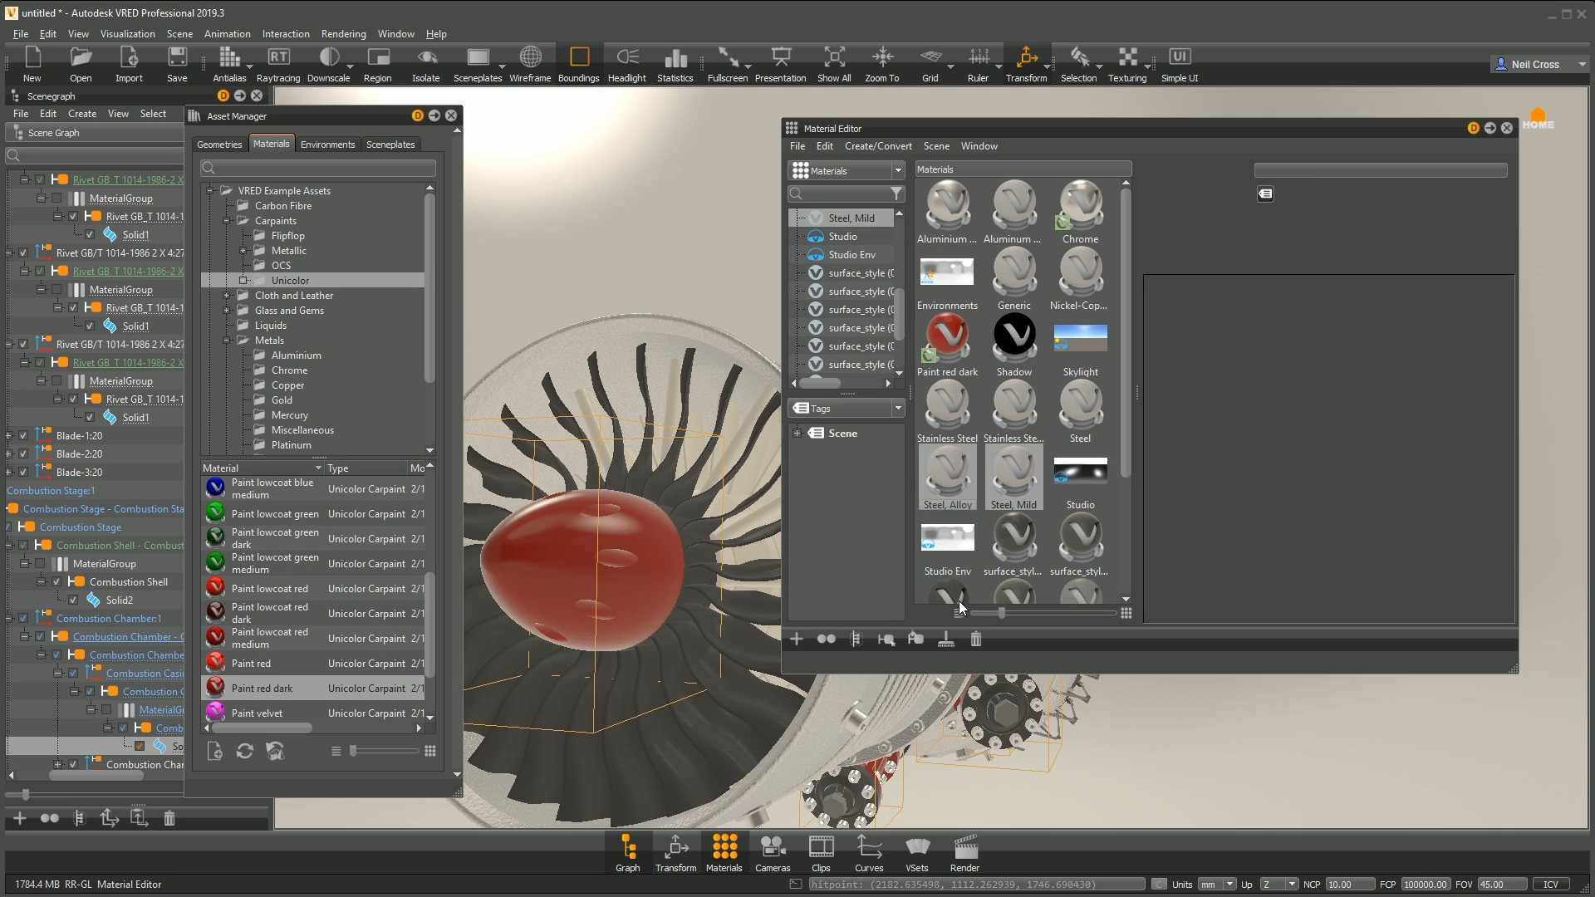
left_click(1014, 409, "ctrl")
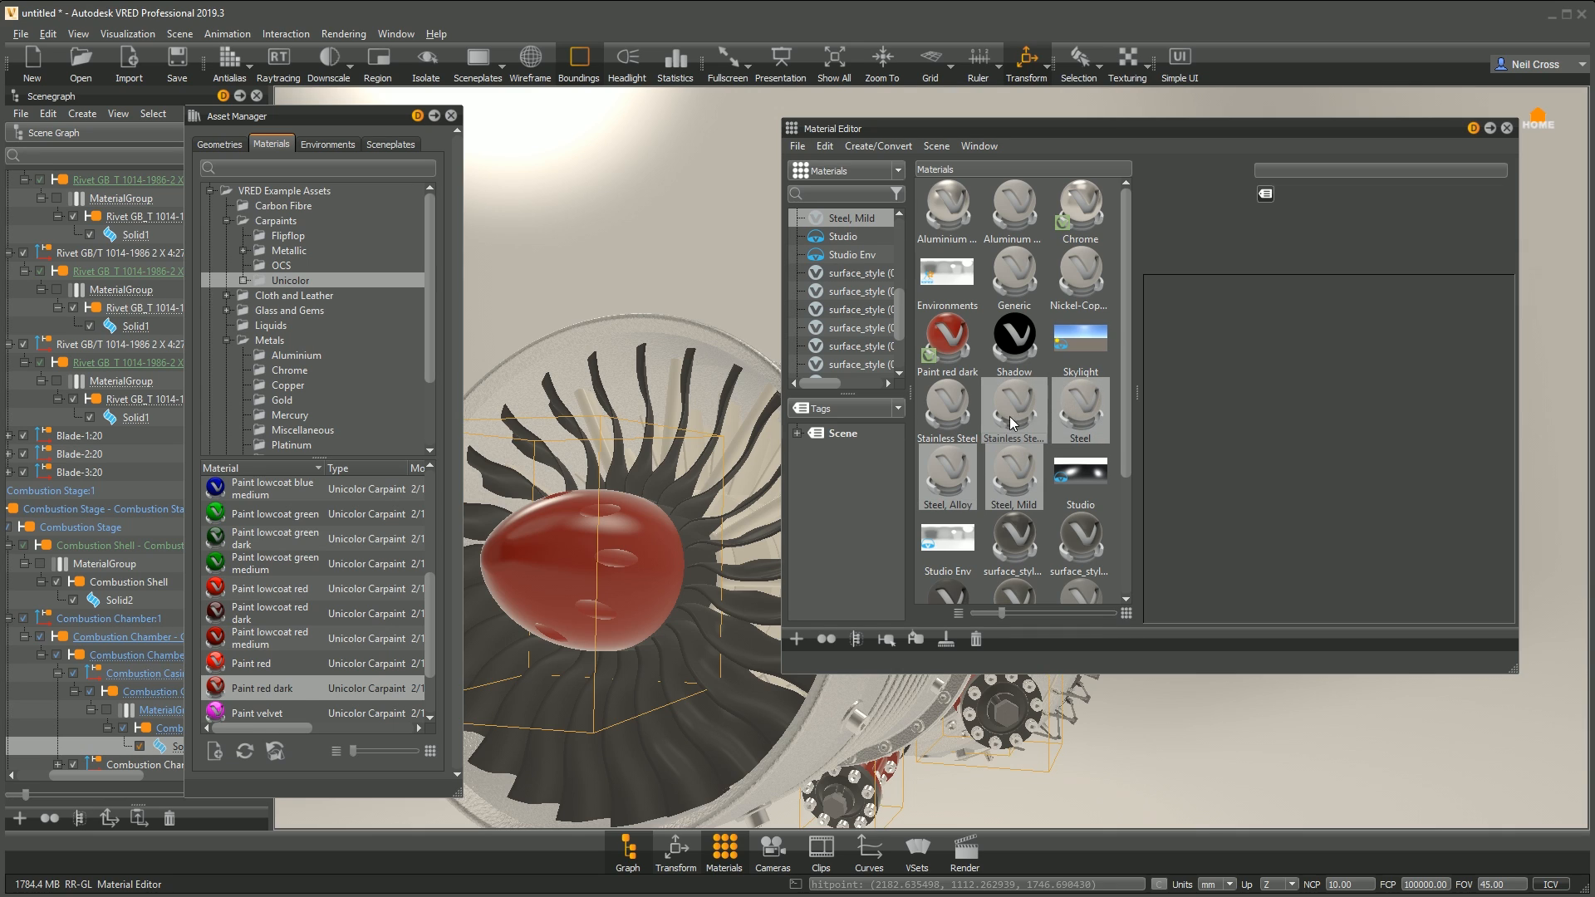
left_click(948, 421, "ctrl")
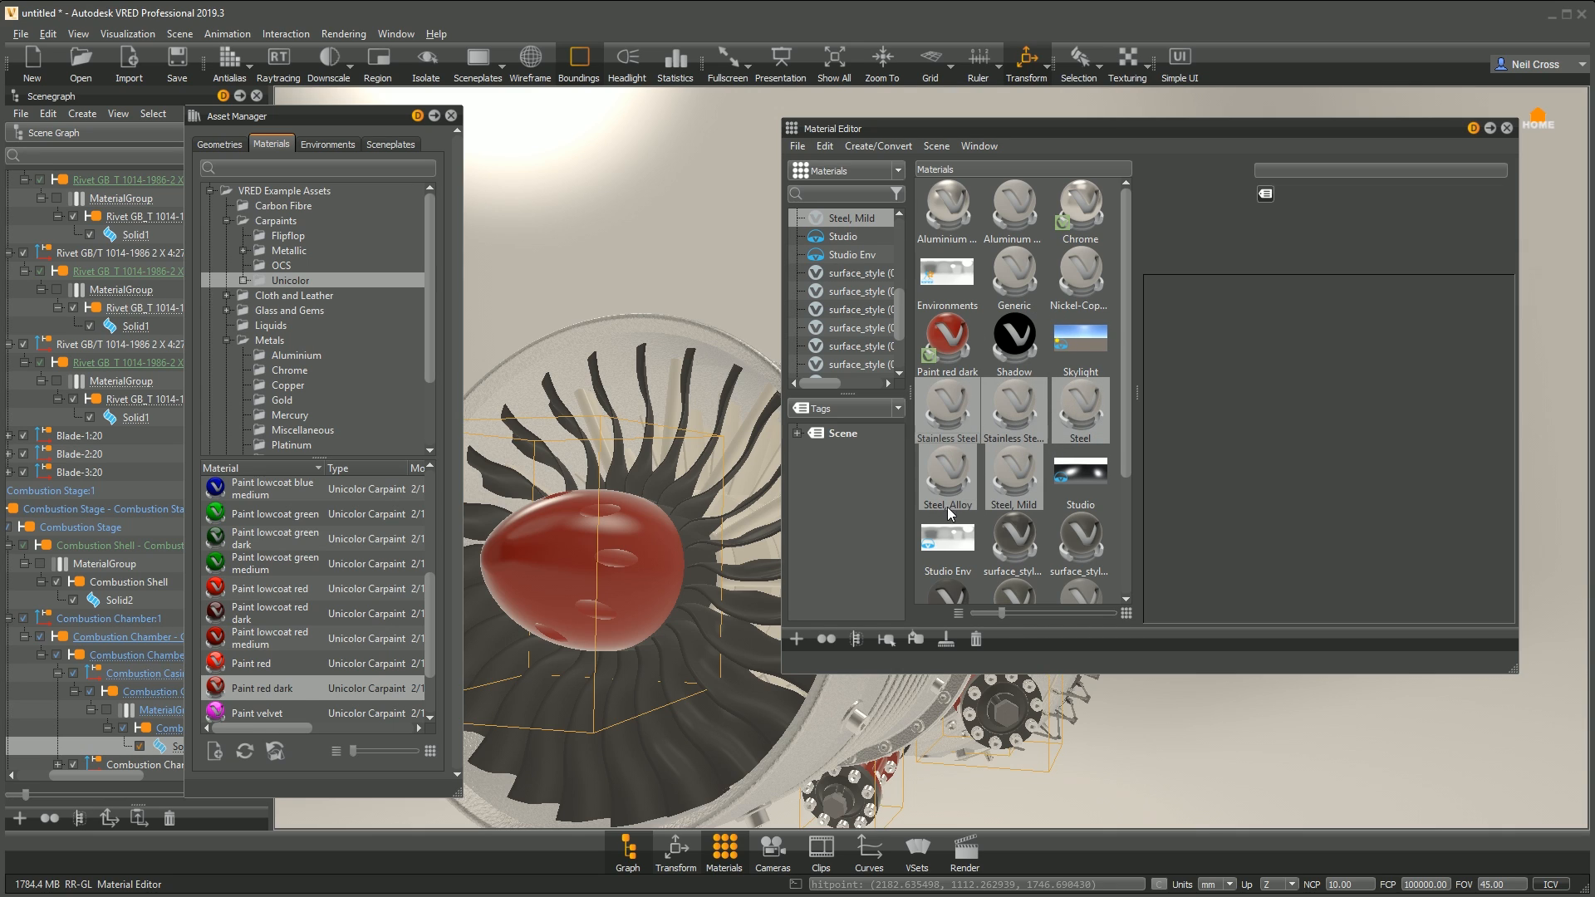
left_click(1090, 285, "ctrl")
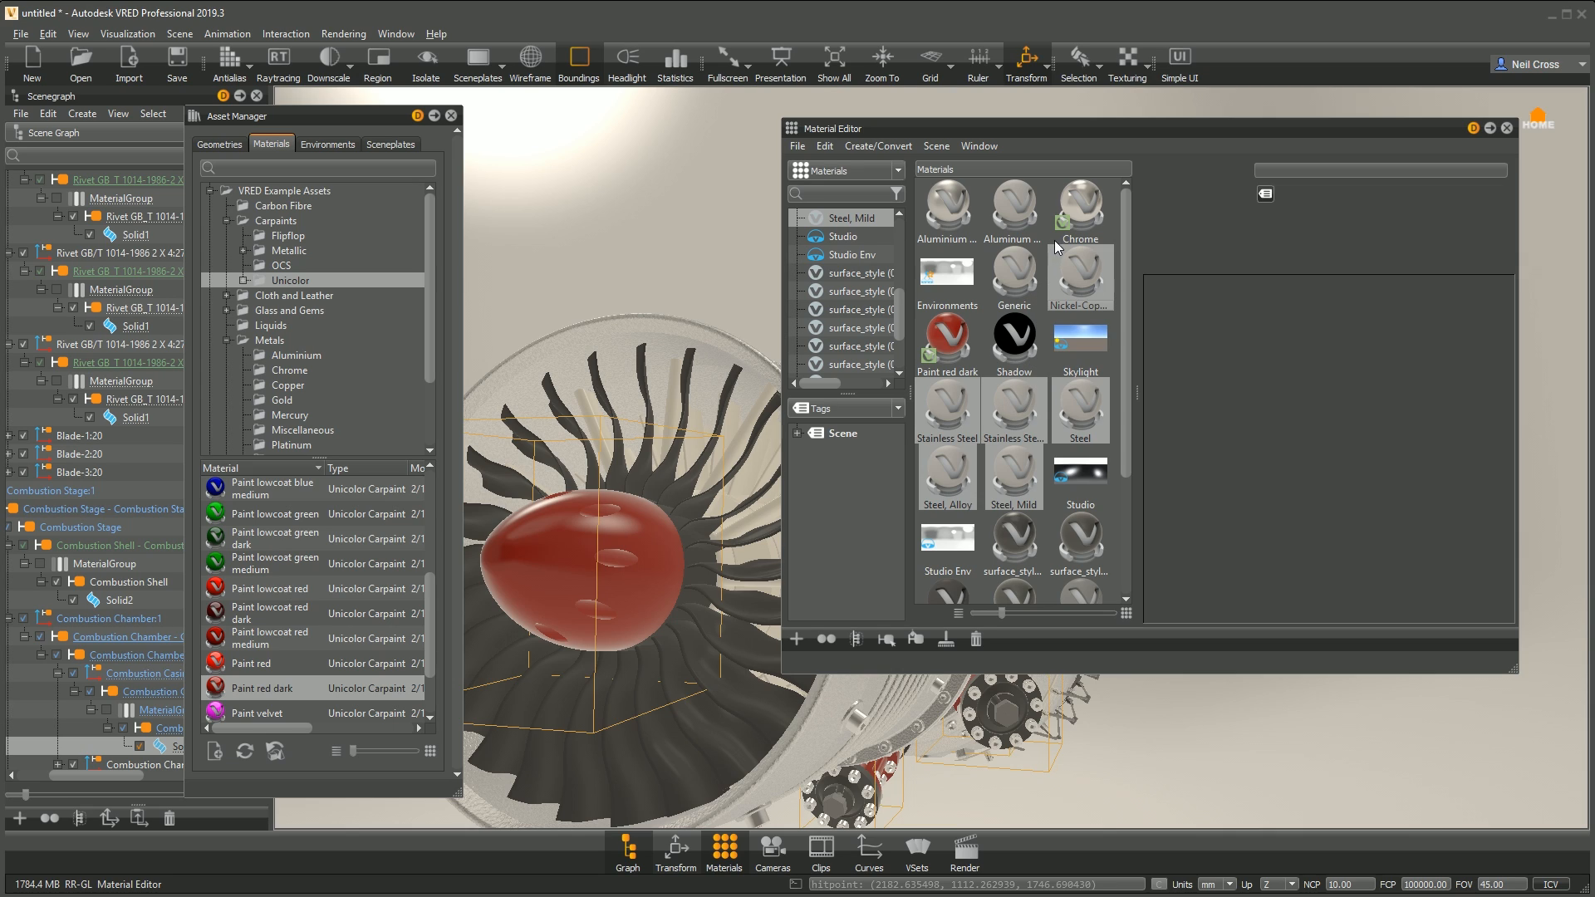
left_click(1024, 213, "ctrl")
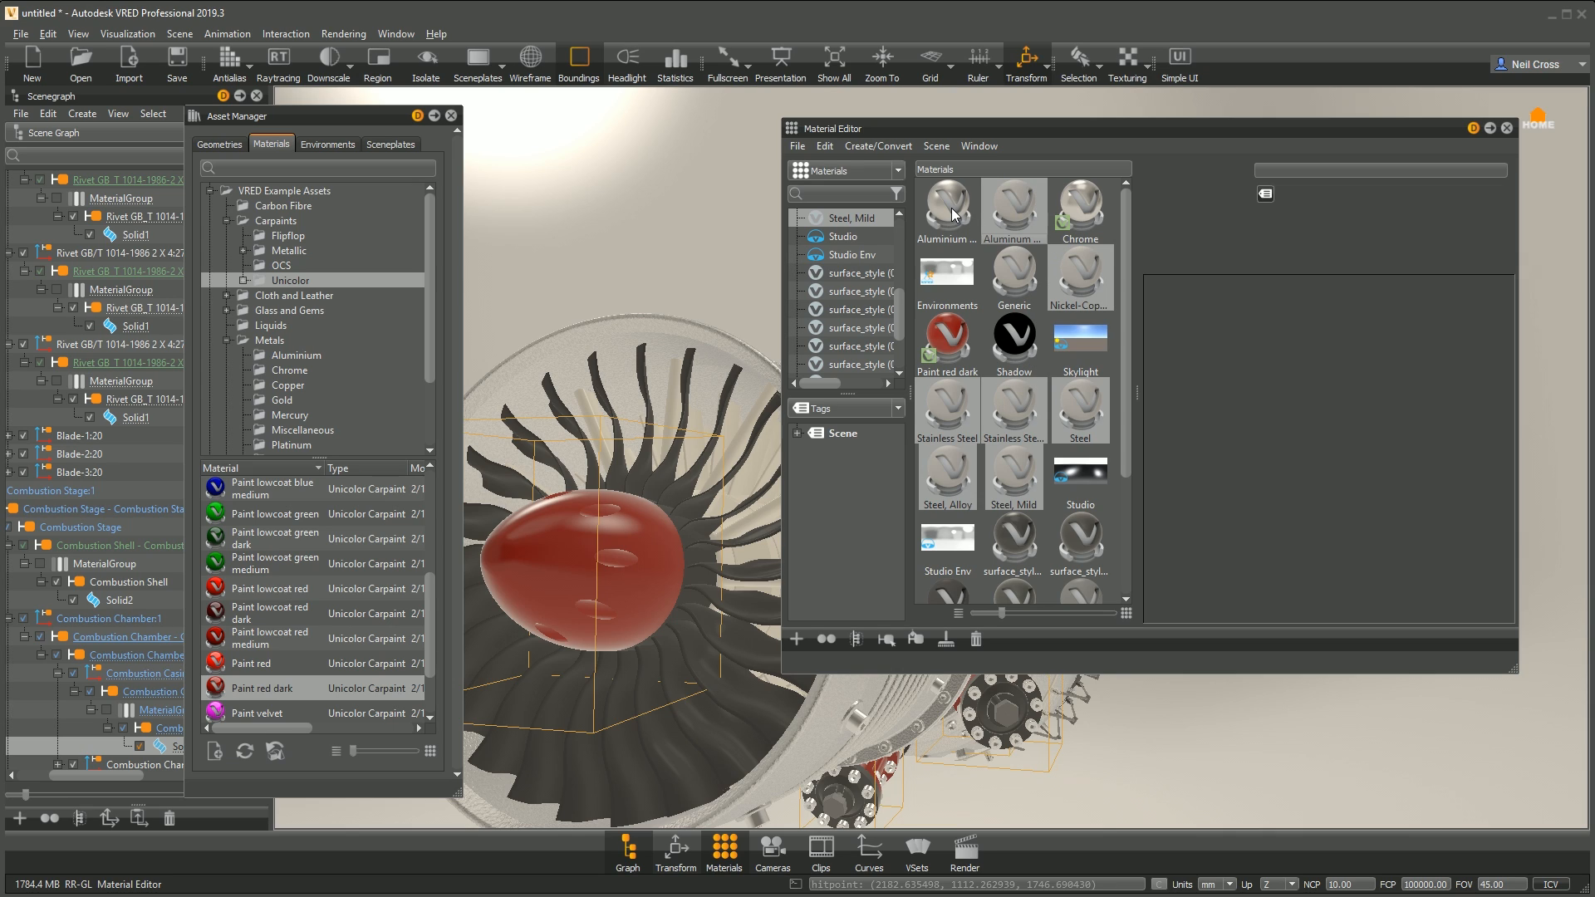
left_click(953, 215, "ctrl")
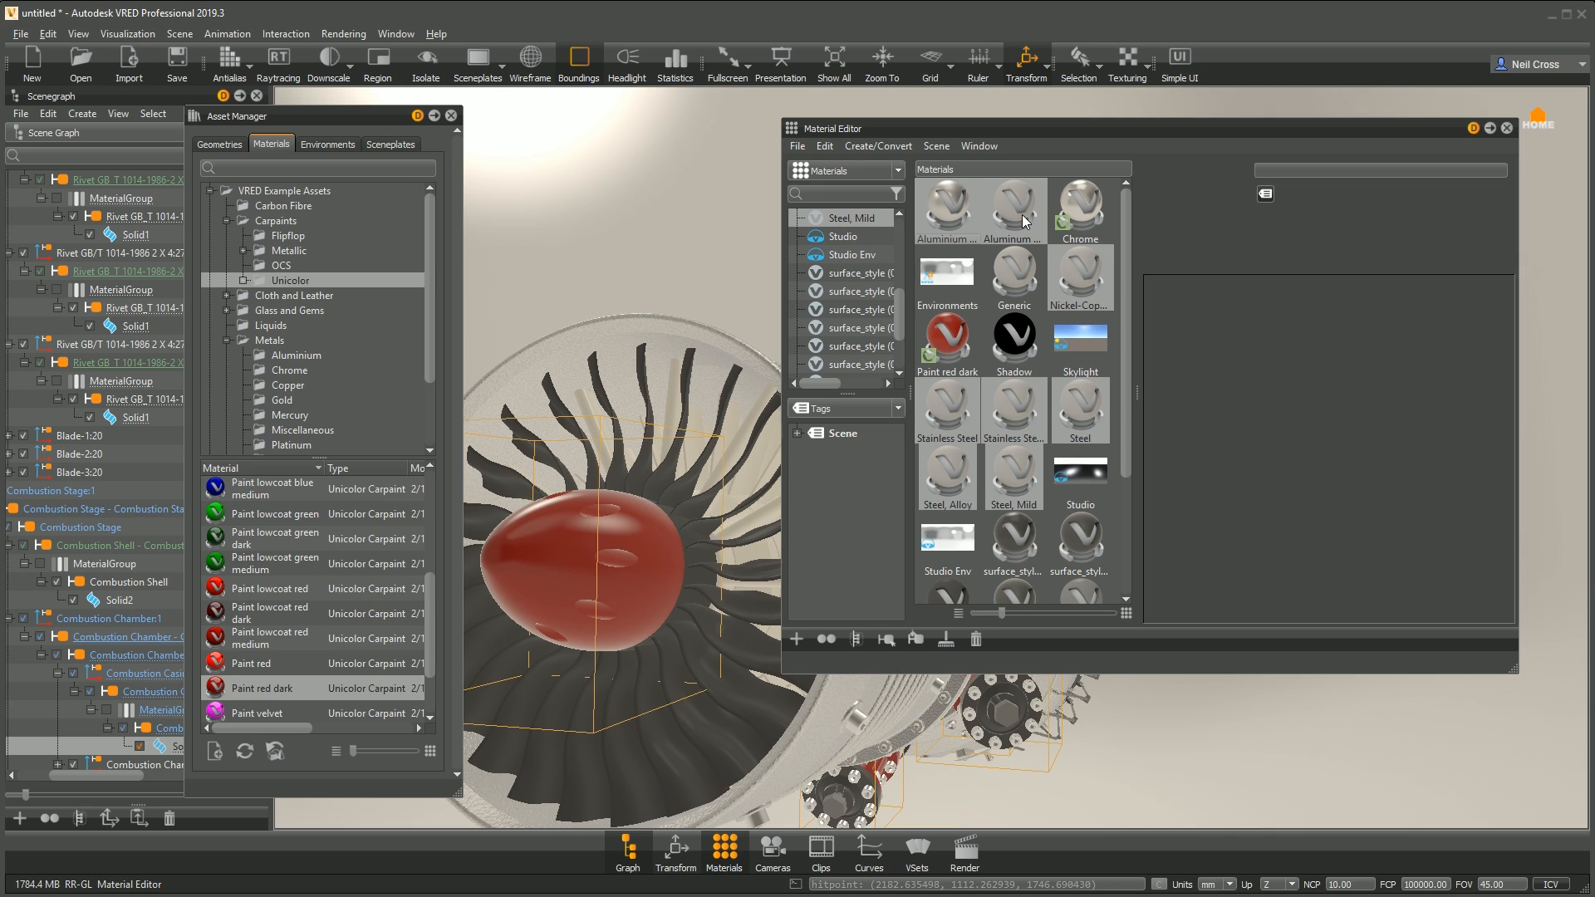
left_click(956, 212, "ctrl")
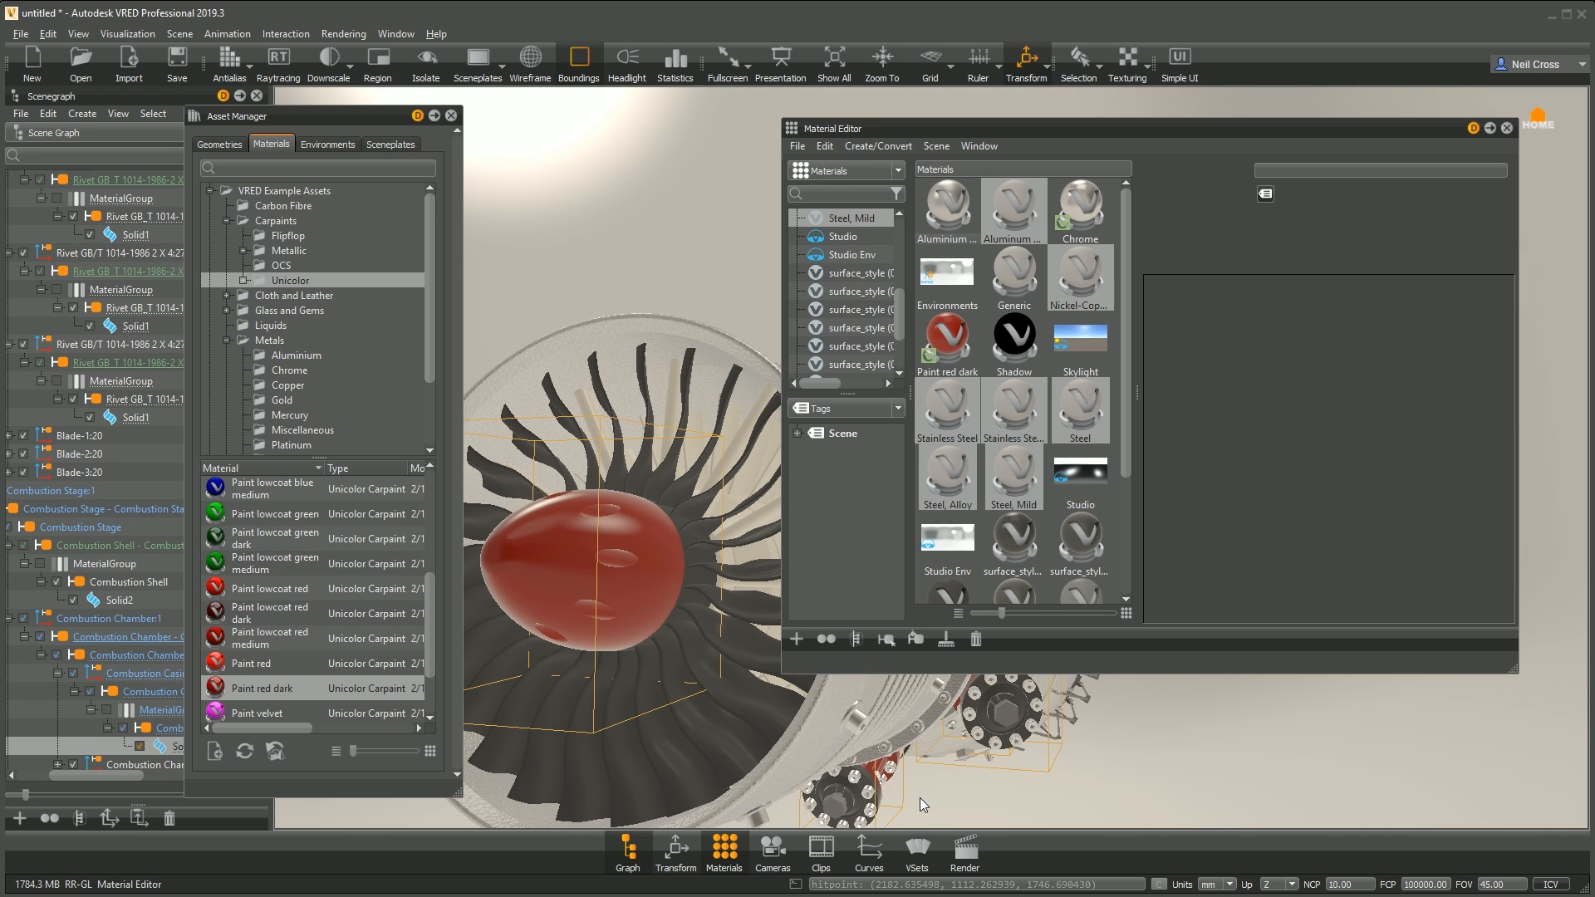
Step: Select all nodes using the chosen metals, apply Aluminium polished from the library's Metals to them, and check the engine casing
right_click(962, 416)
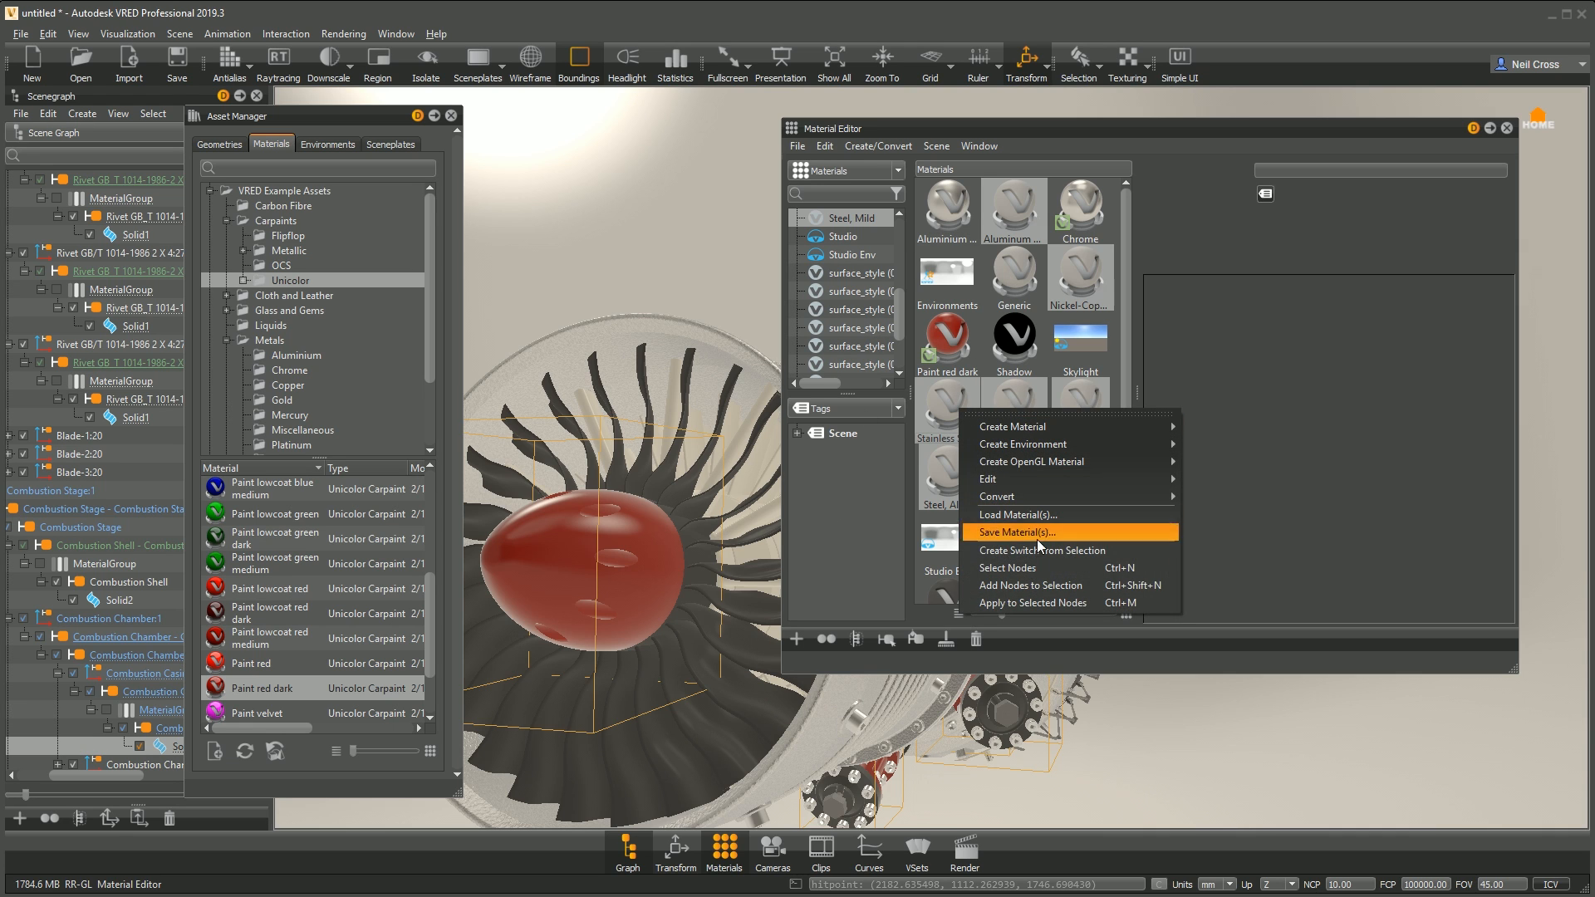
left_click(1032, 563)
scroll(1024, 736, "down", 3)
left_click_drag(1023, 736, 595, 767)
left_click_drag(672, 694, 628, 673)
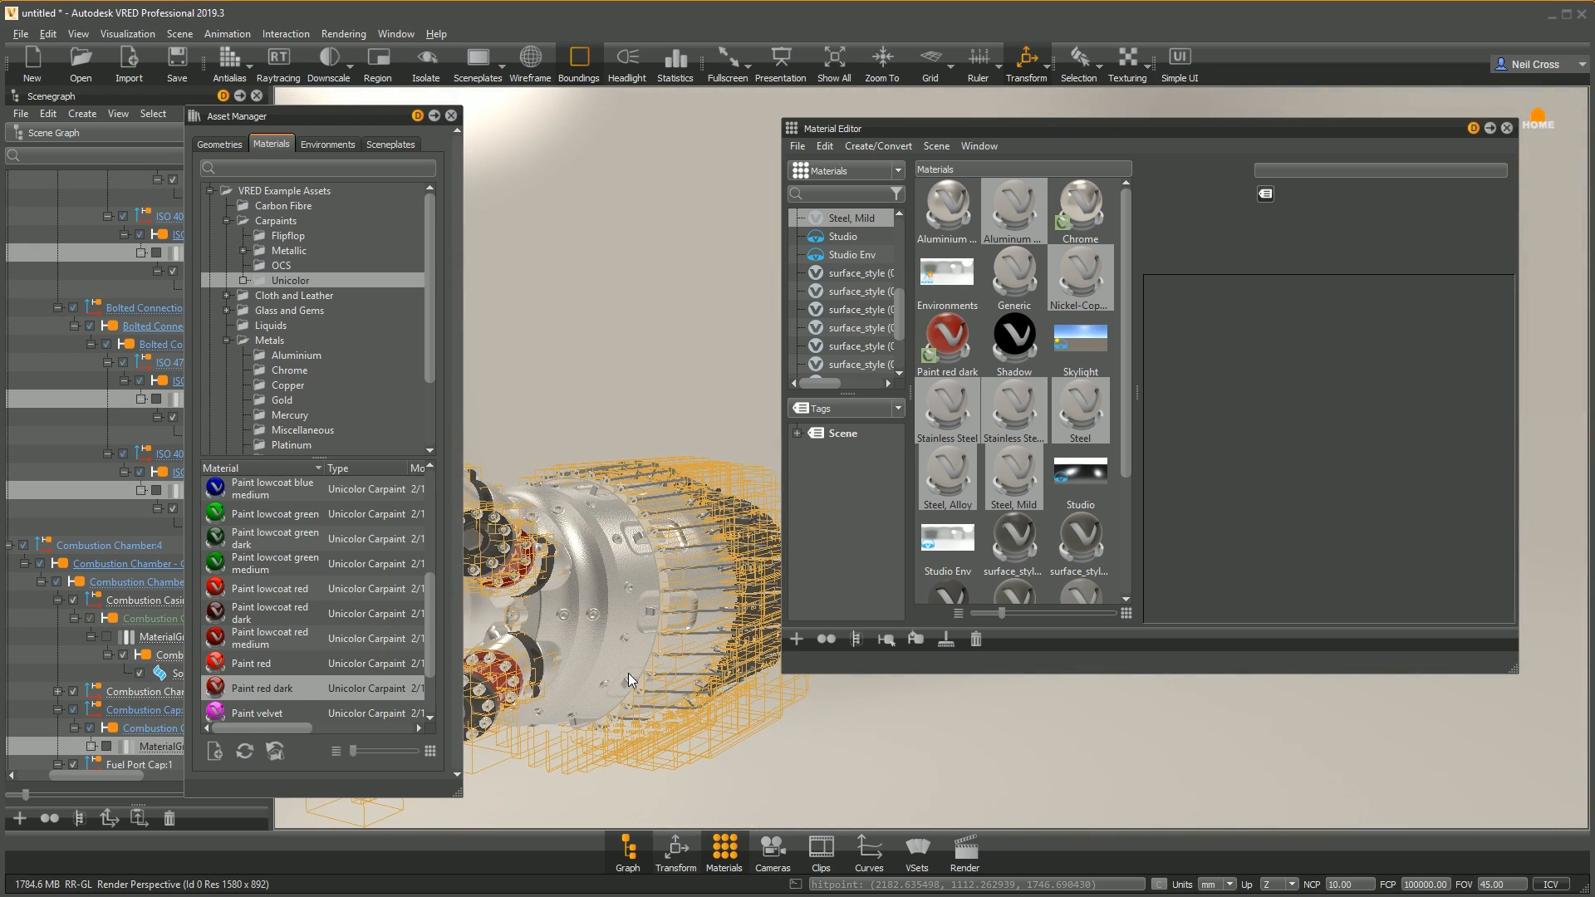
left_click(261, 340)
left_click_drag(431, 556, 433, 515)
right_click(266, 561)
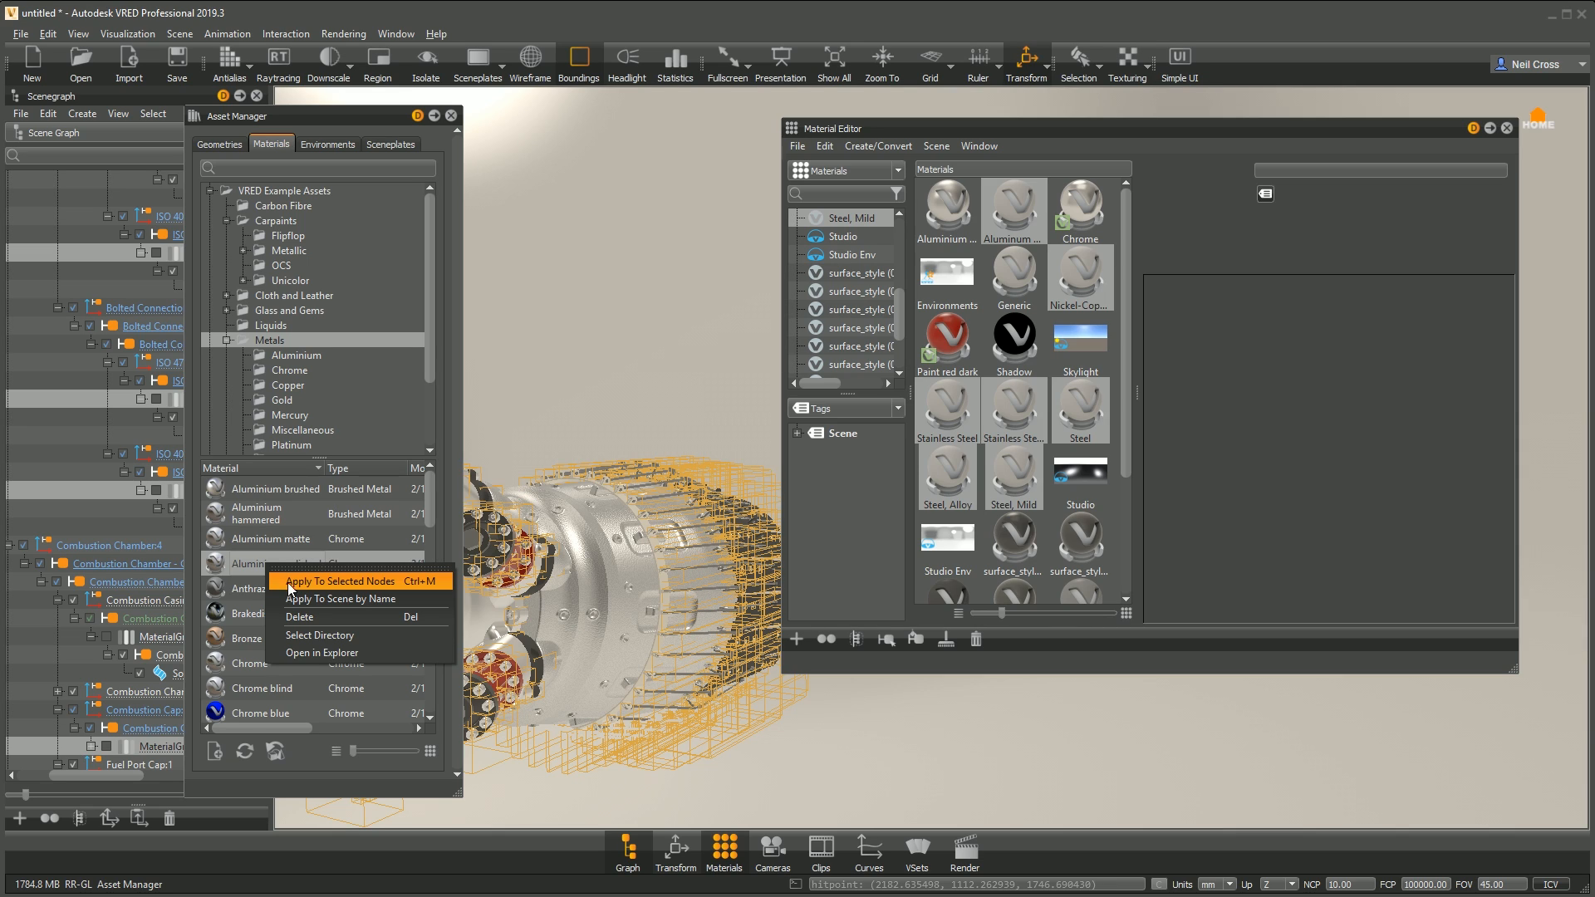
left_click(311, 581)
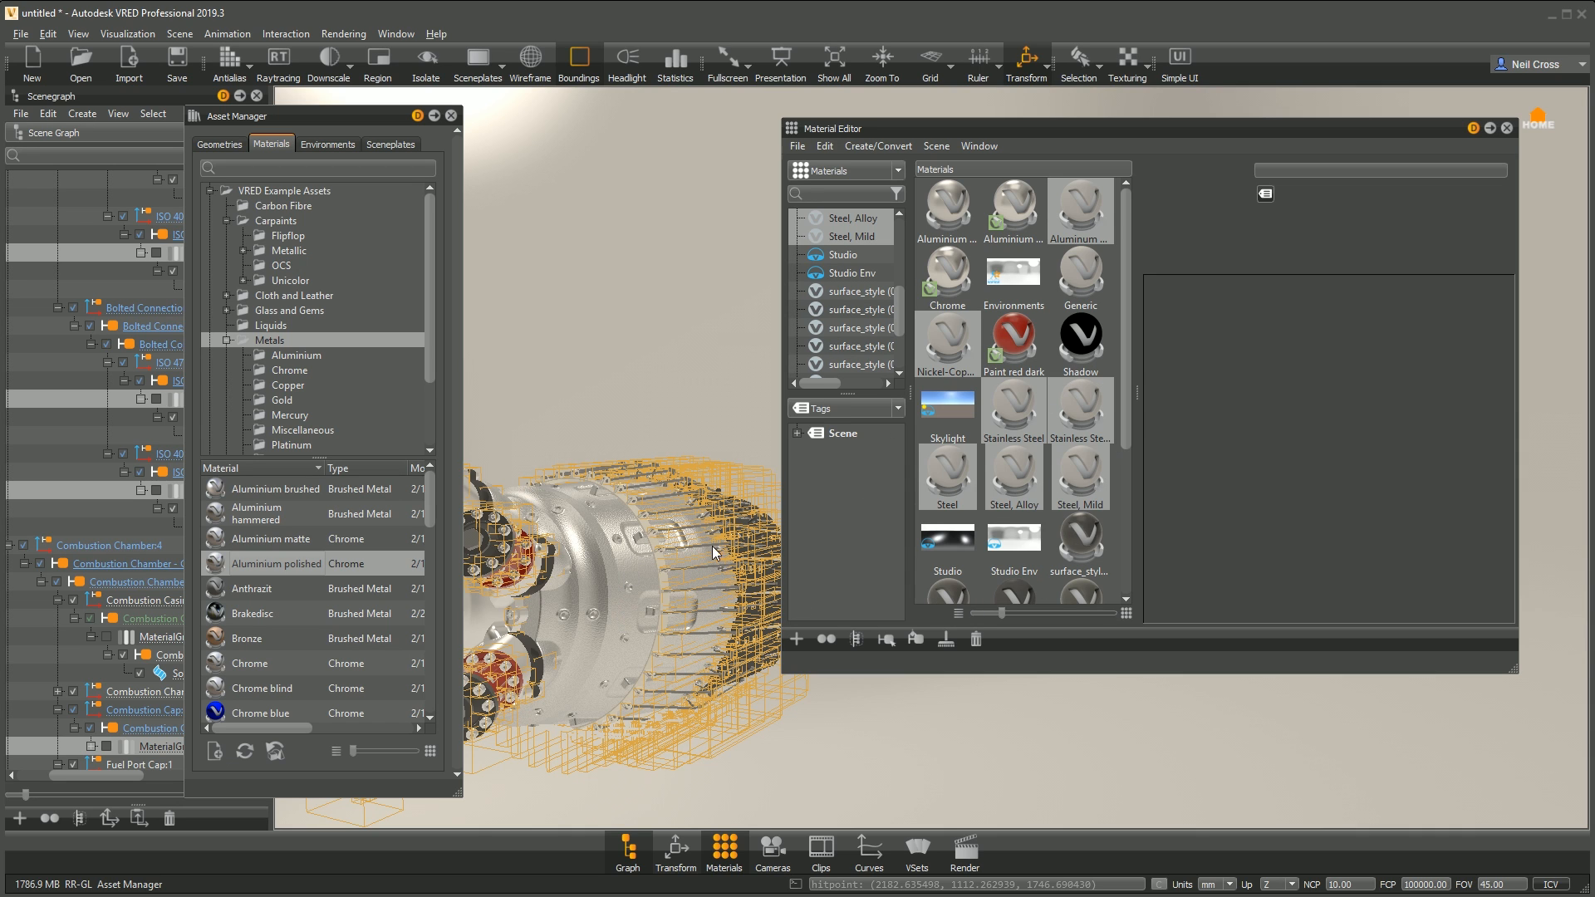
left_click_drag(698, 568, 957, 552, "alt")
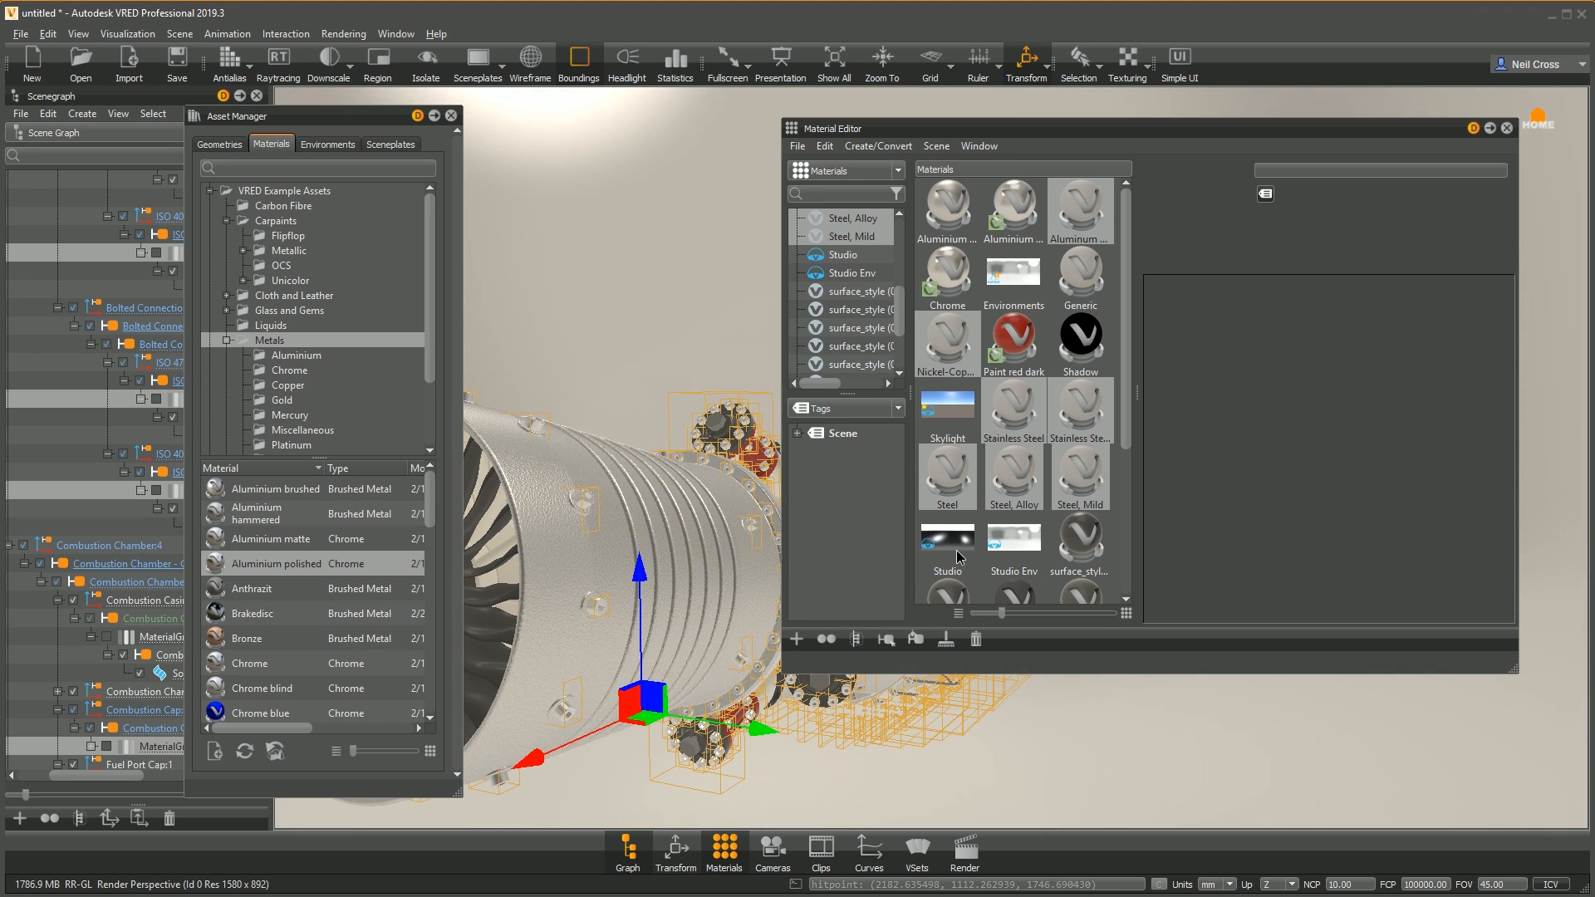
left_click_drag(598, 491, 177, 598, "alt")
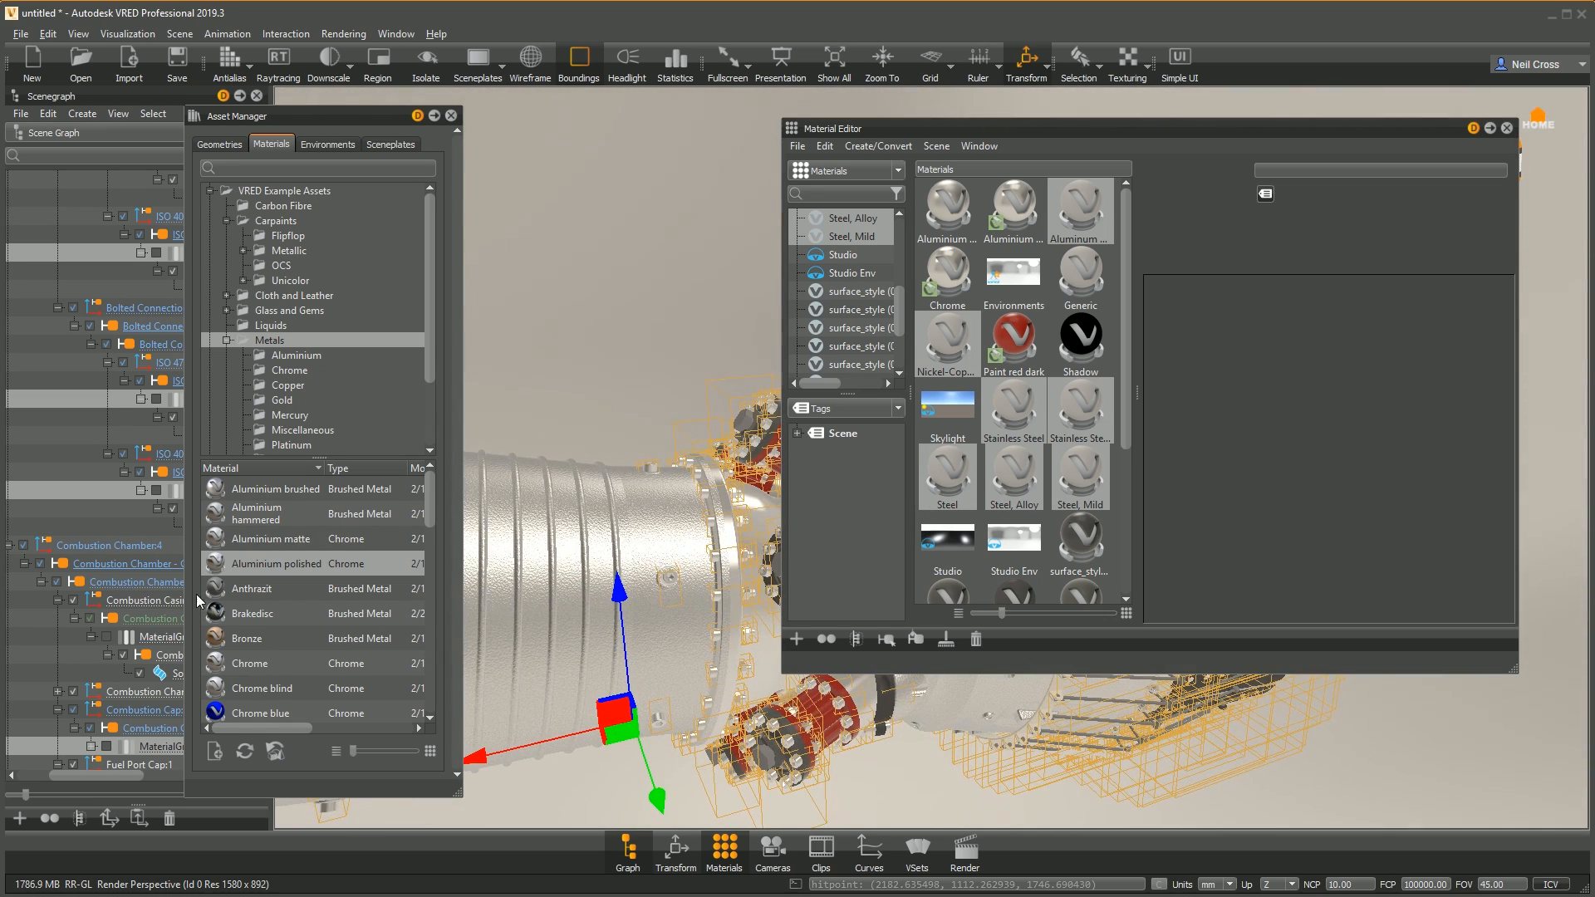
left_click_drag(658, 667, 562, 610, "alt")
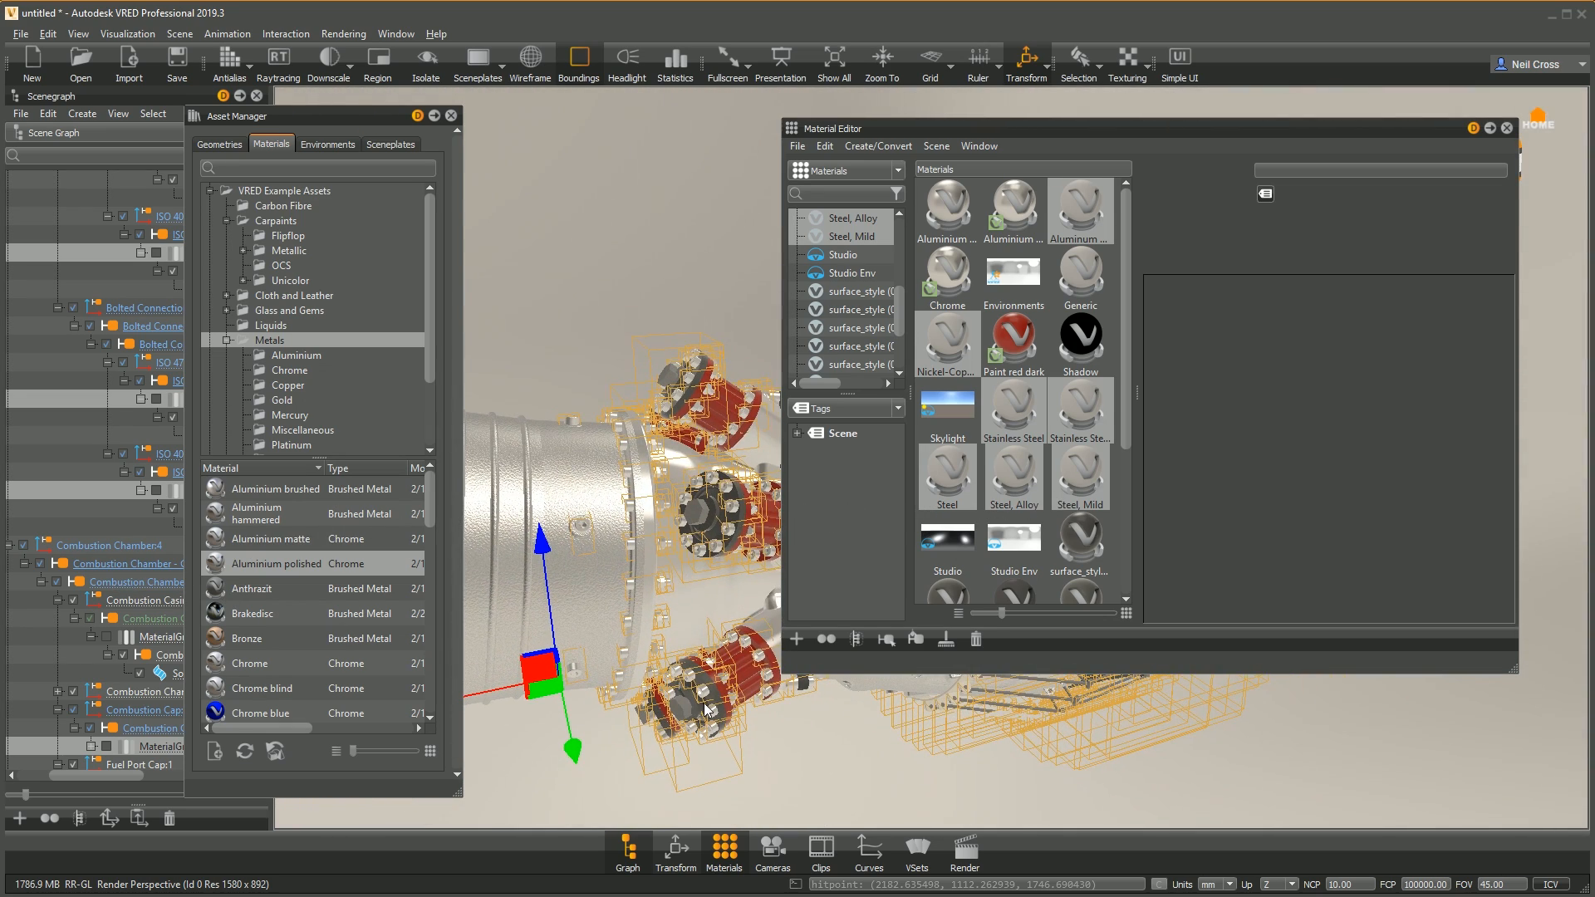
Step: Select the nodes using the surface_style (0.250980, 0.250980, 0.250980) material and isolate them temporarily to identify the parts
scroll(1072, 432, "down", 3)
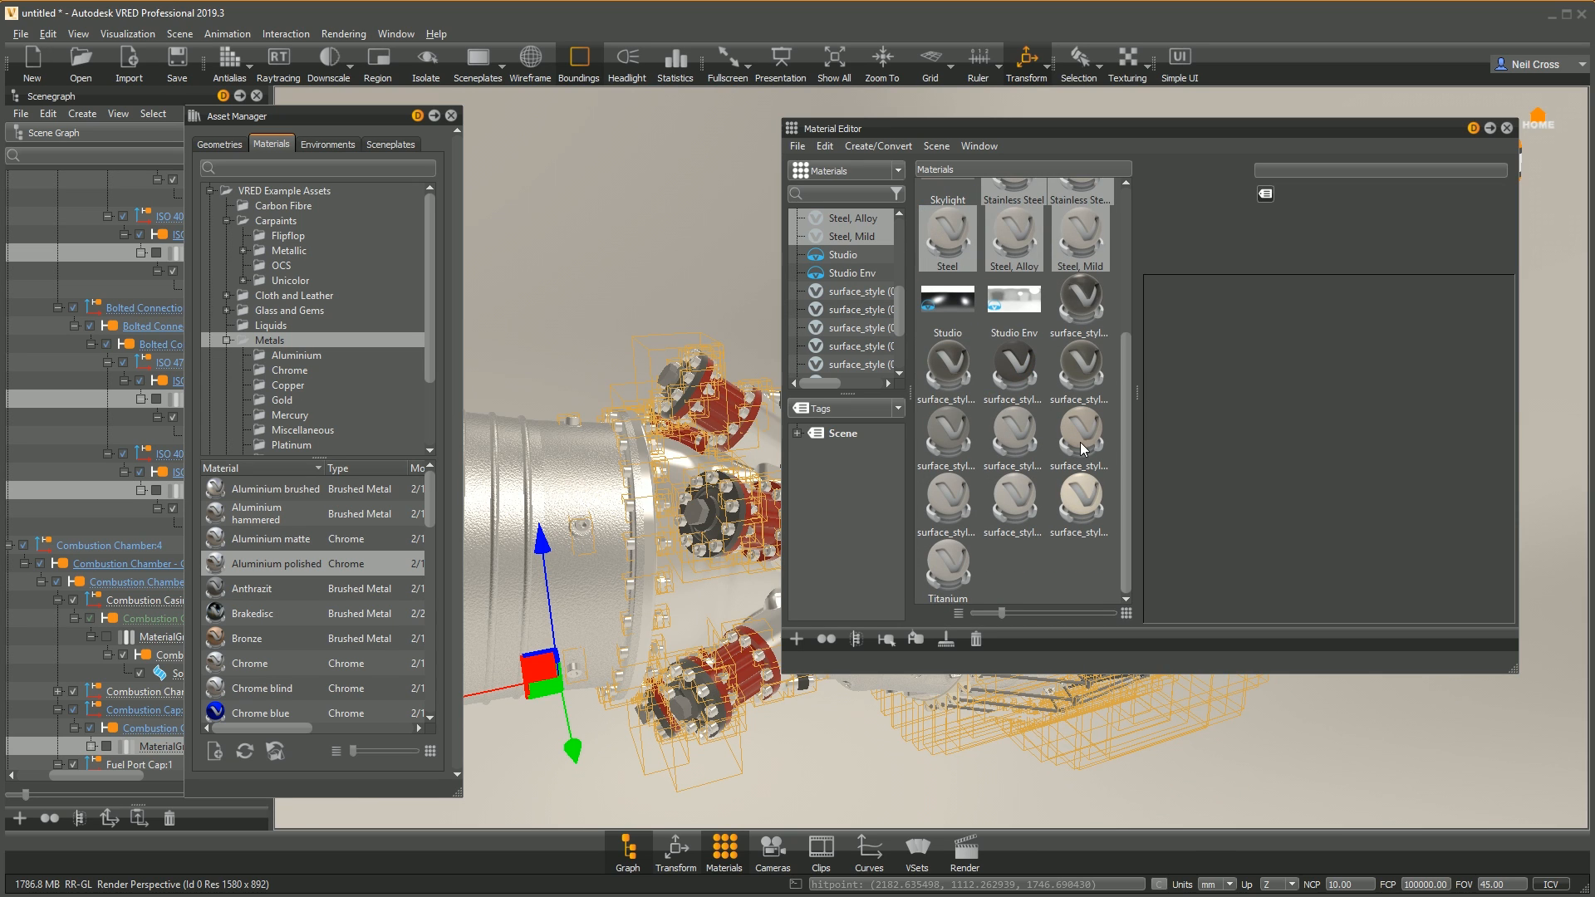
left_click(1081, 301)
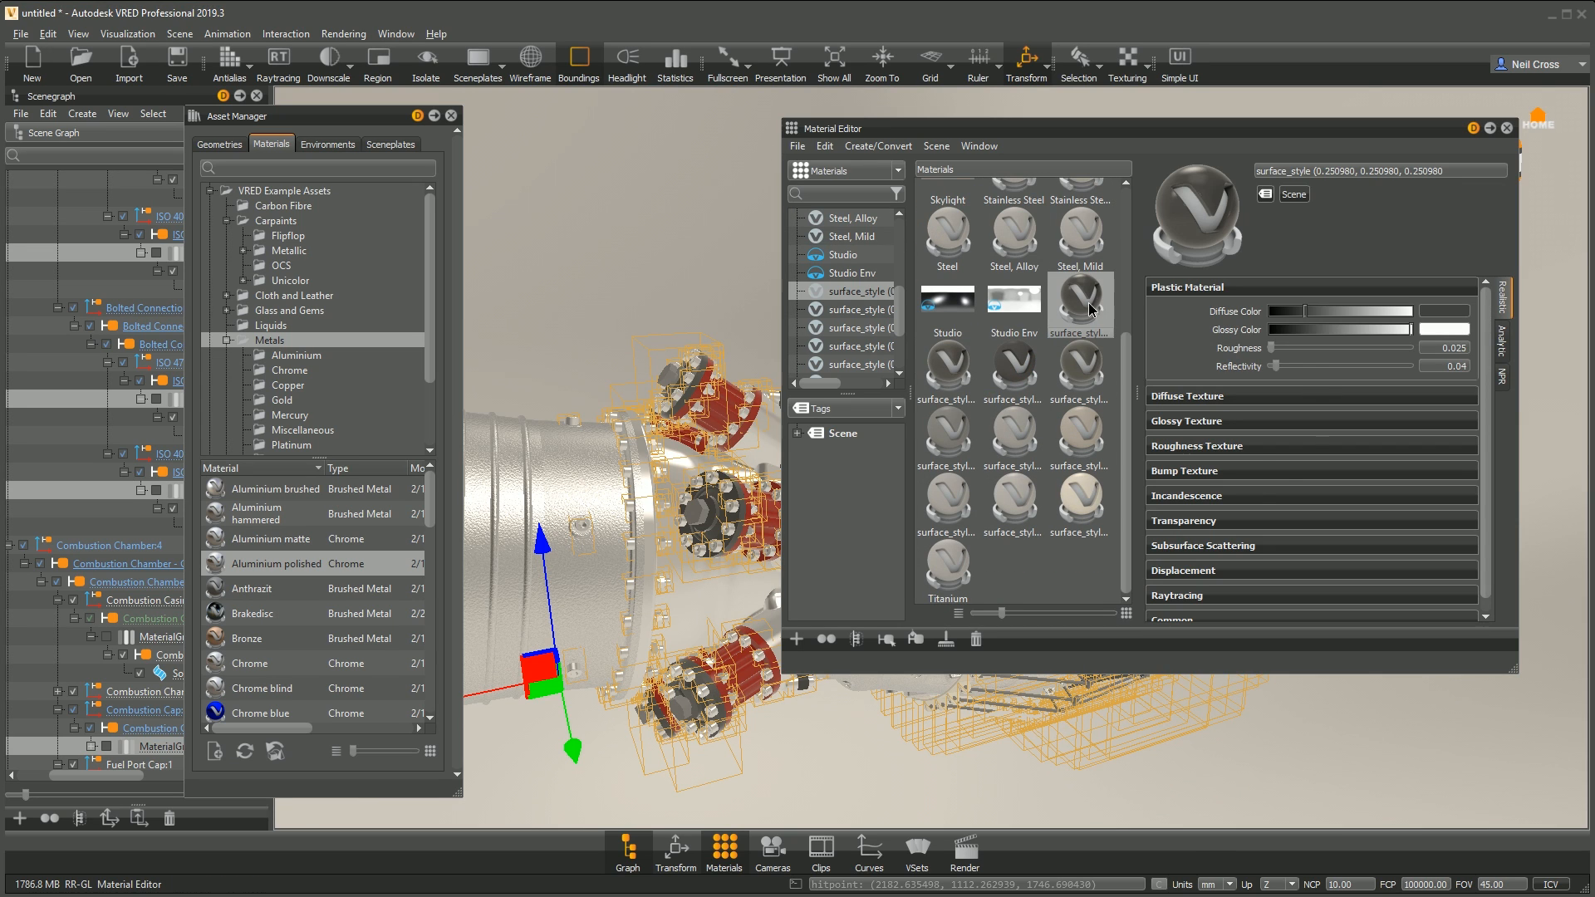
right_click(1090, 307)
left_click(1147, 468)
left_click_drag(587, 619, 1091, 596)
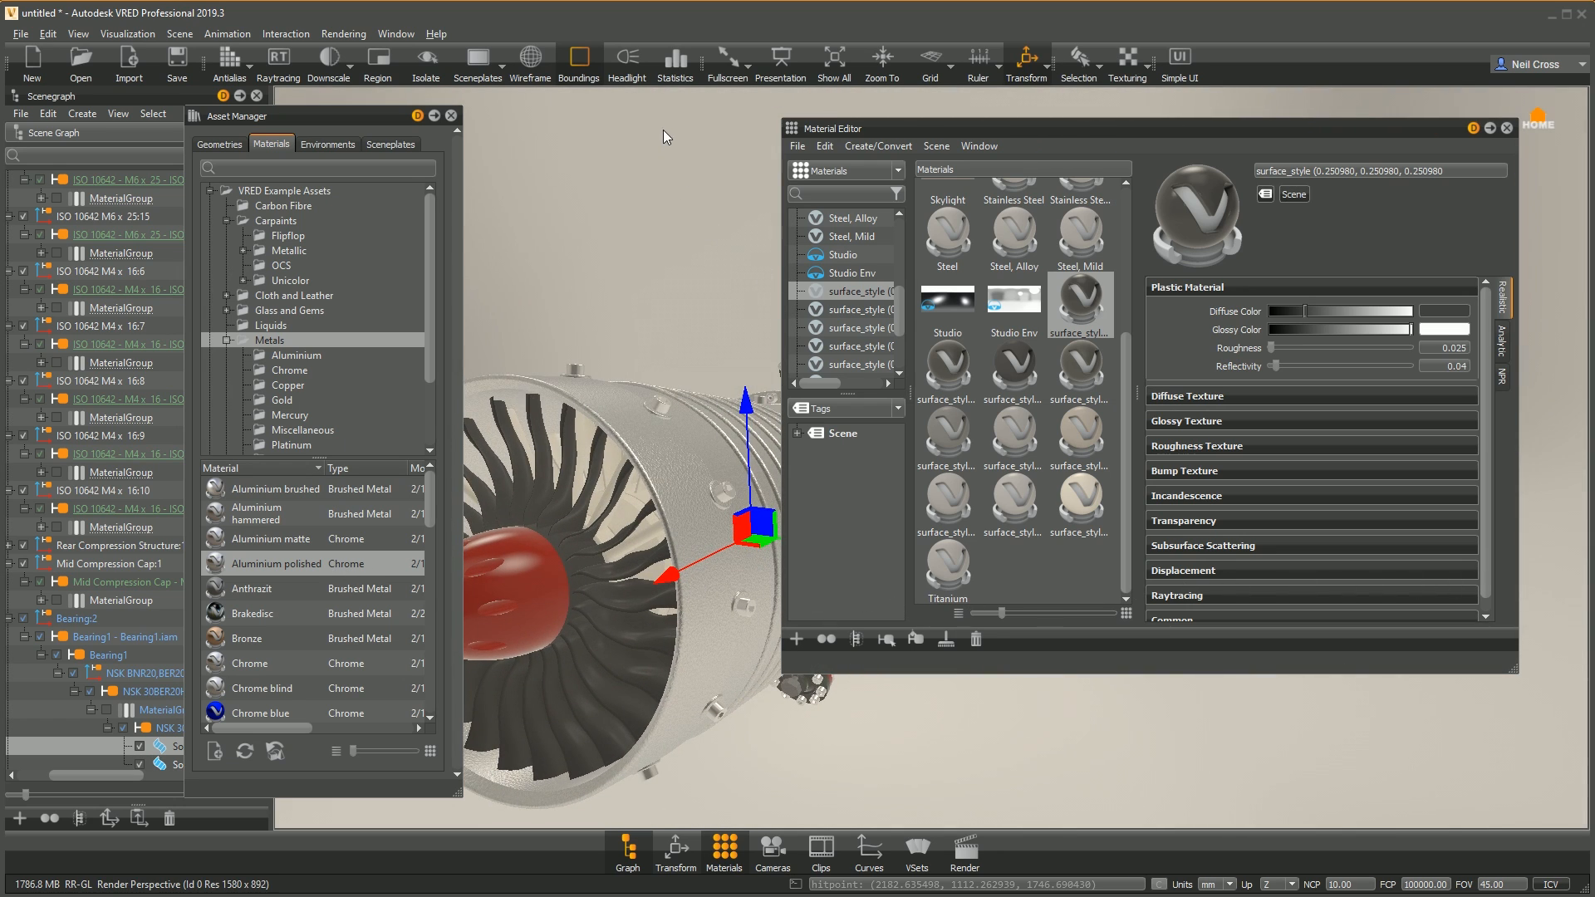
right_click(1076, 312)
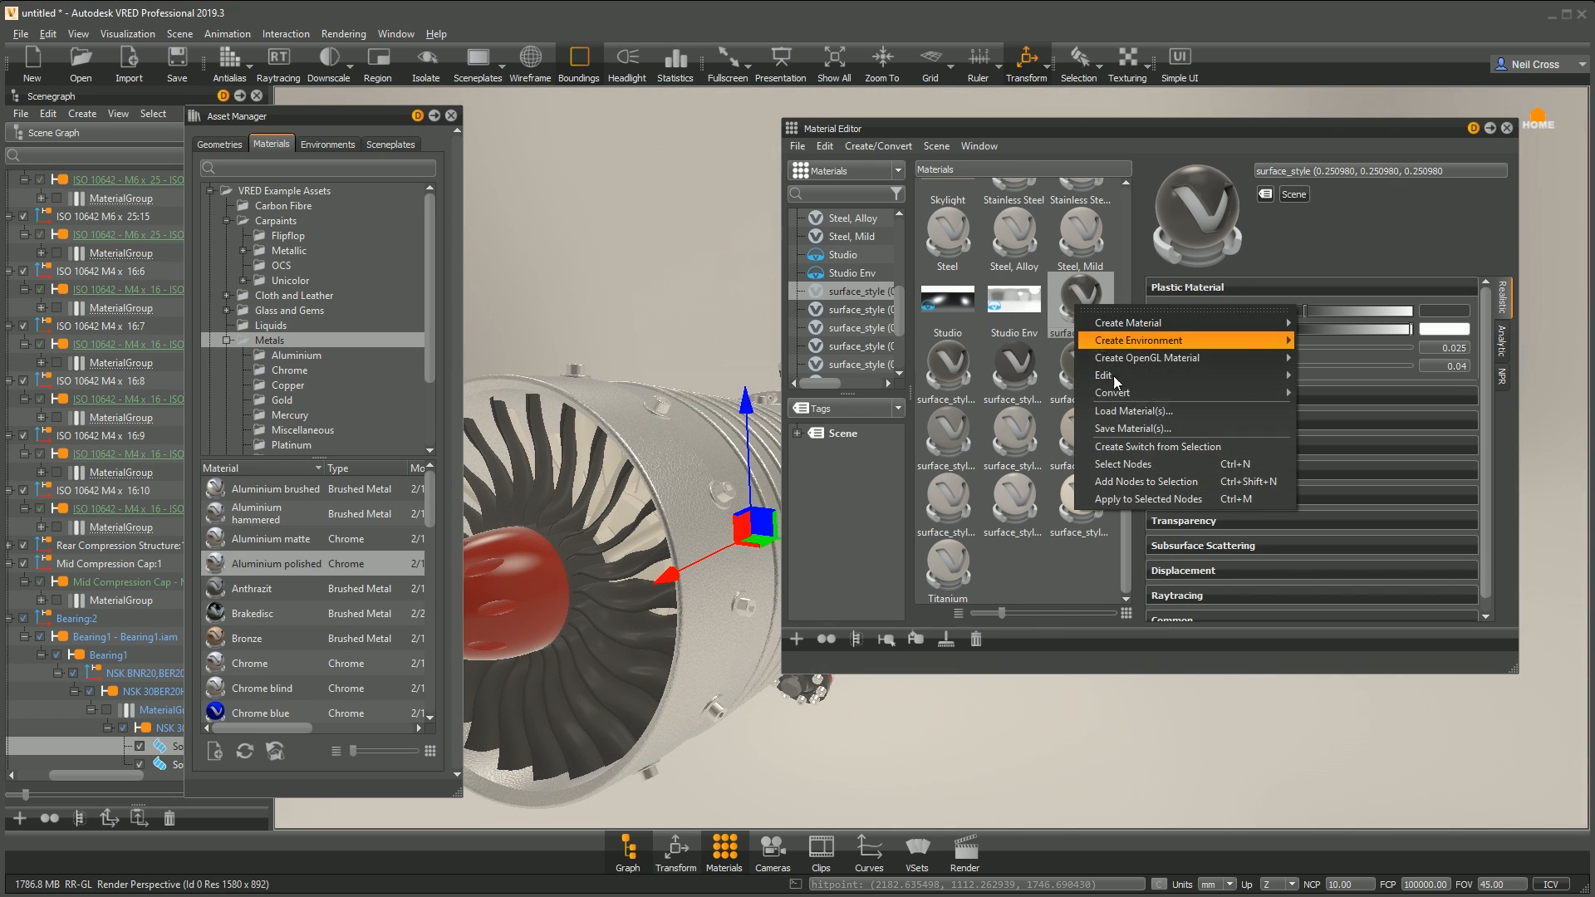
left_click(1134, 463)
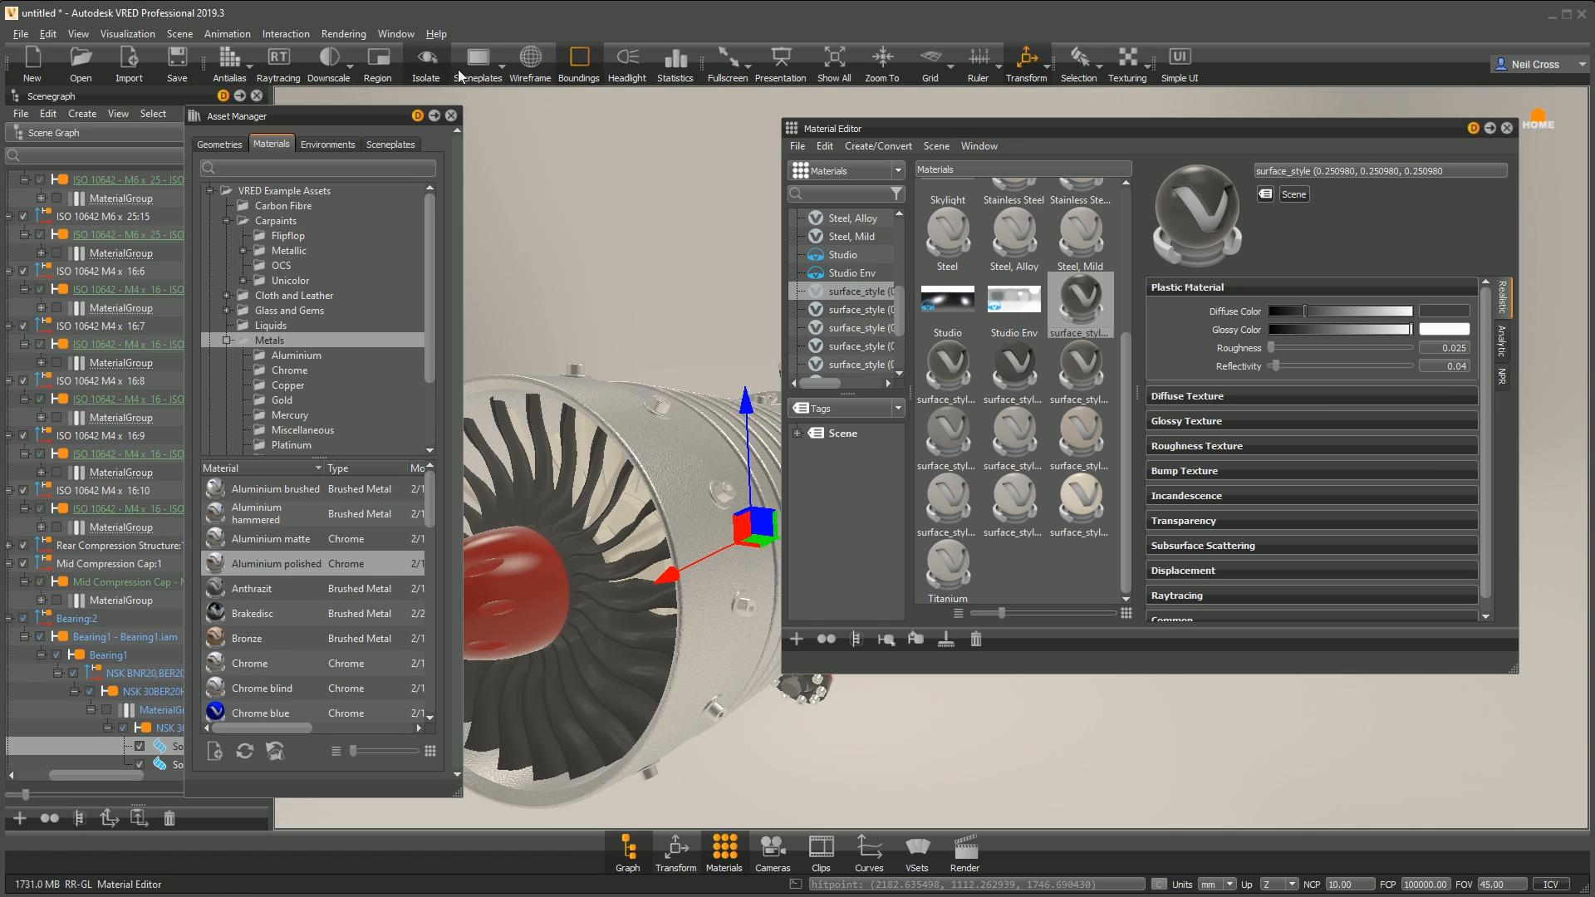
left_click(426, 63)
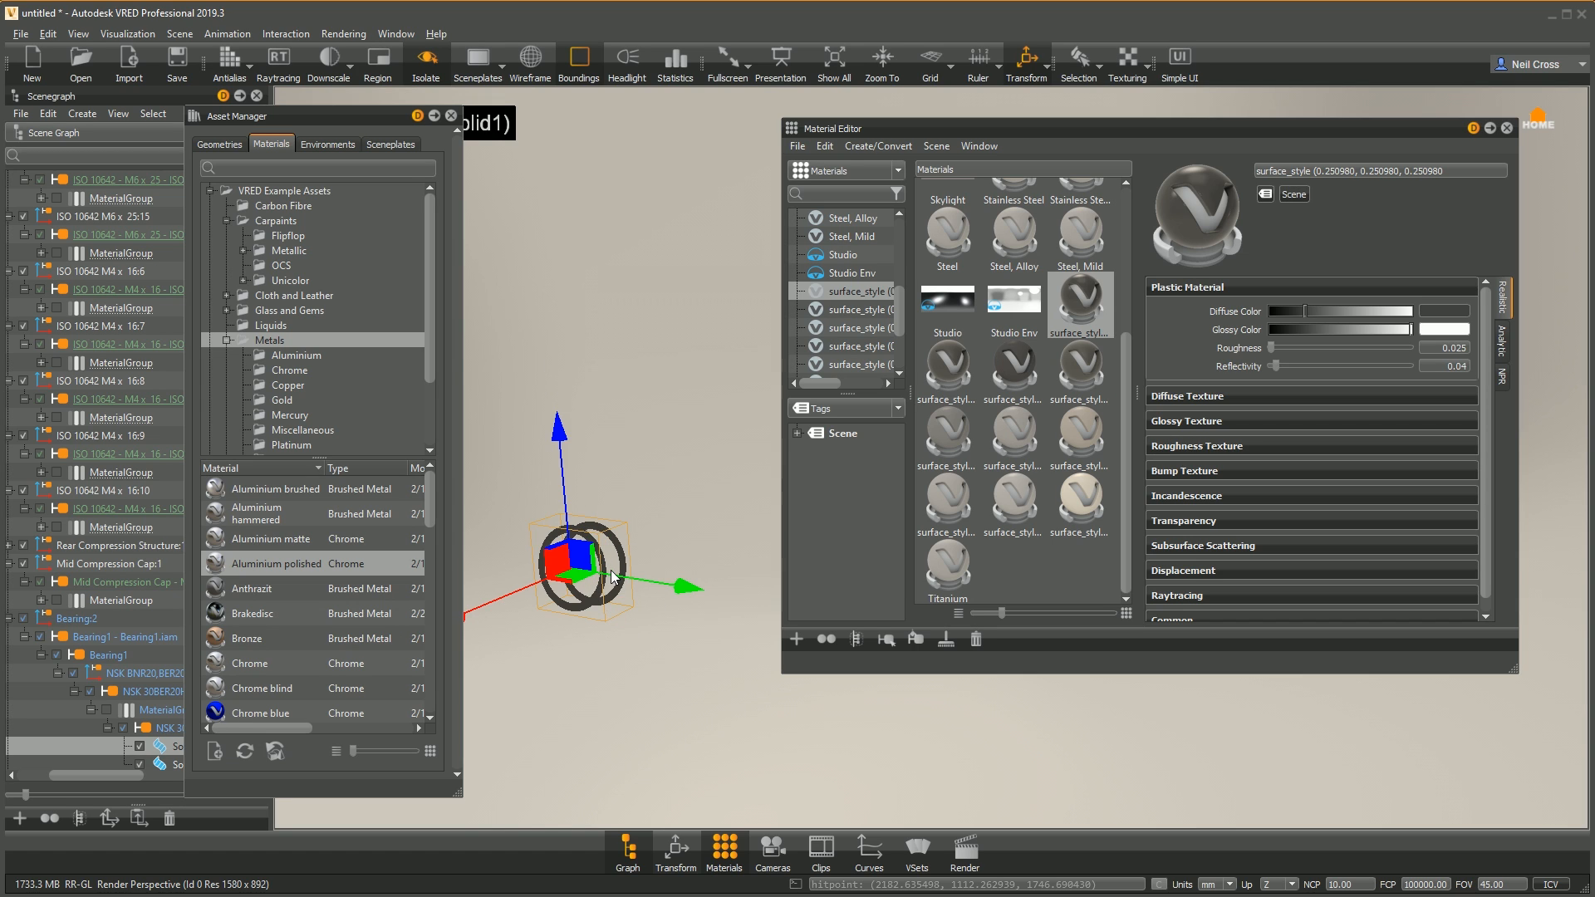
left_click(426, 60)
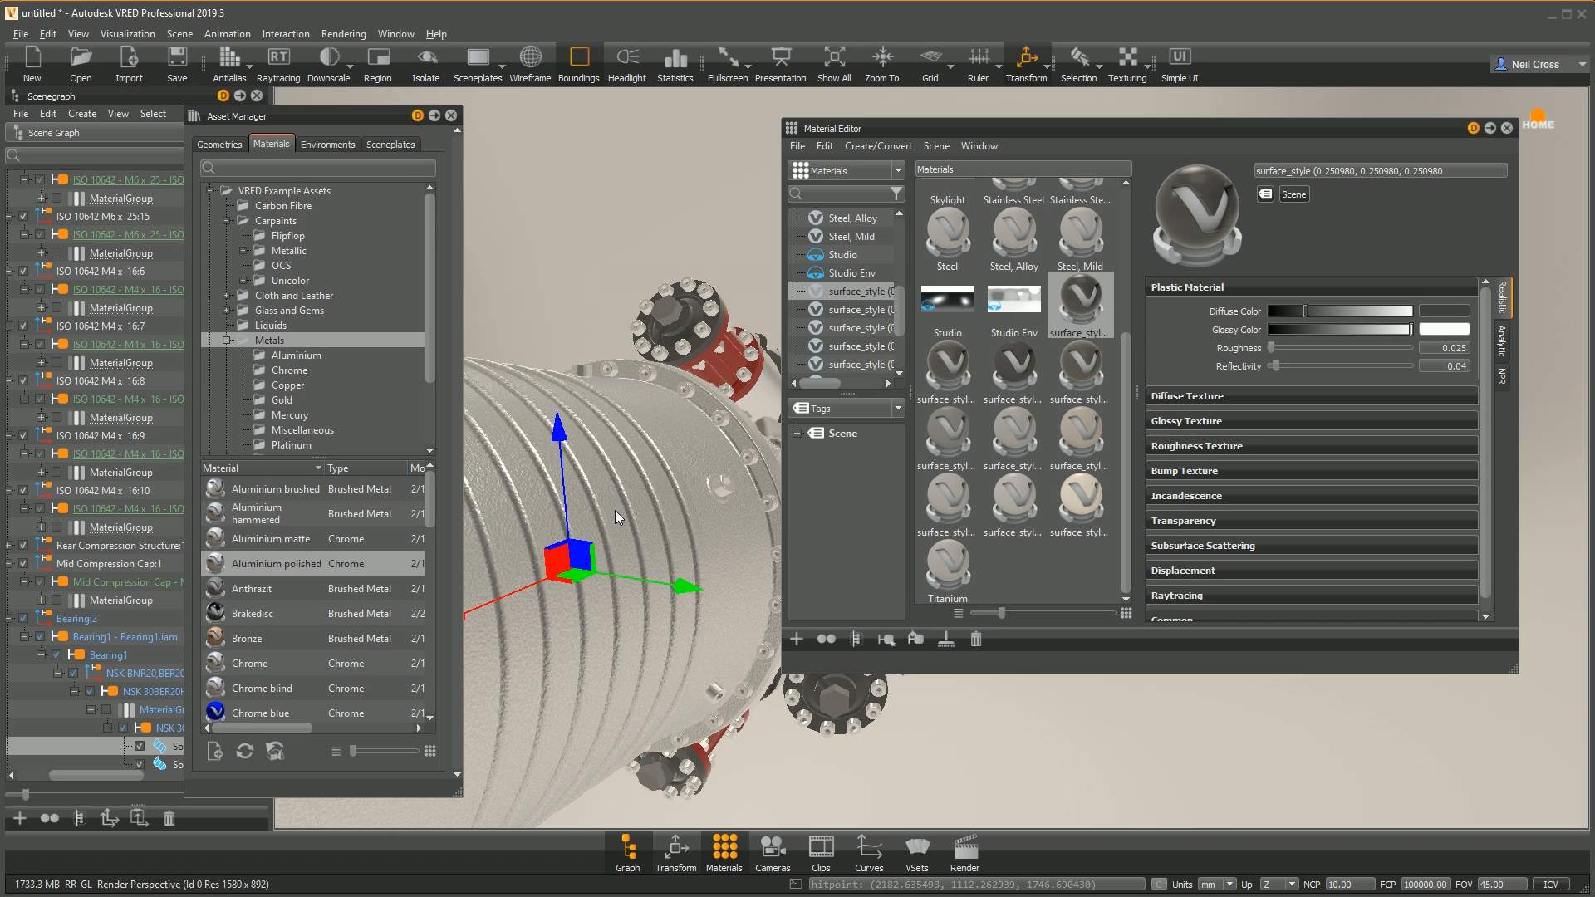
scroll(616, 509, "down", 4)
Step: Select the nodes using the four dark grey surface_style materials and isolate them in the viewport
left_click(1079, 309)
left_click(1079, 365, "ctrl")
left_click(1015, 371, "ctrl")
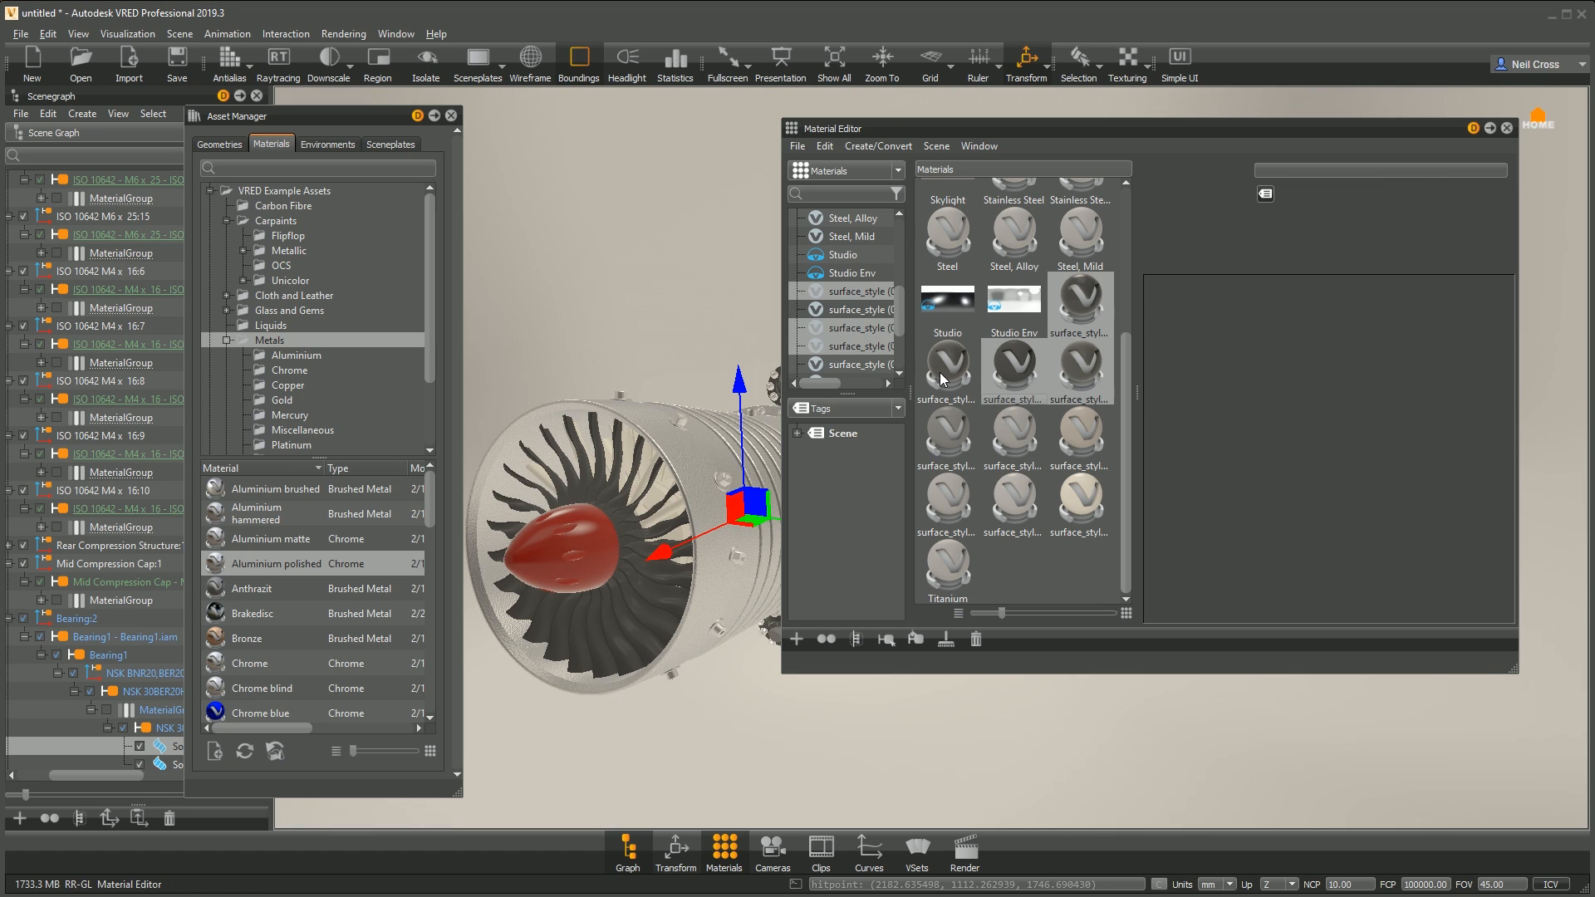
left_click(943, 380, "ctrl")
right_click(1036, 356)
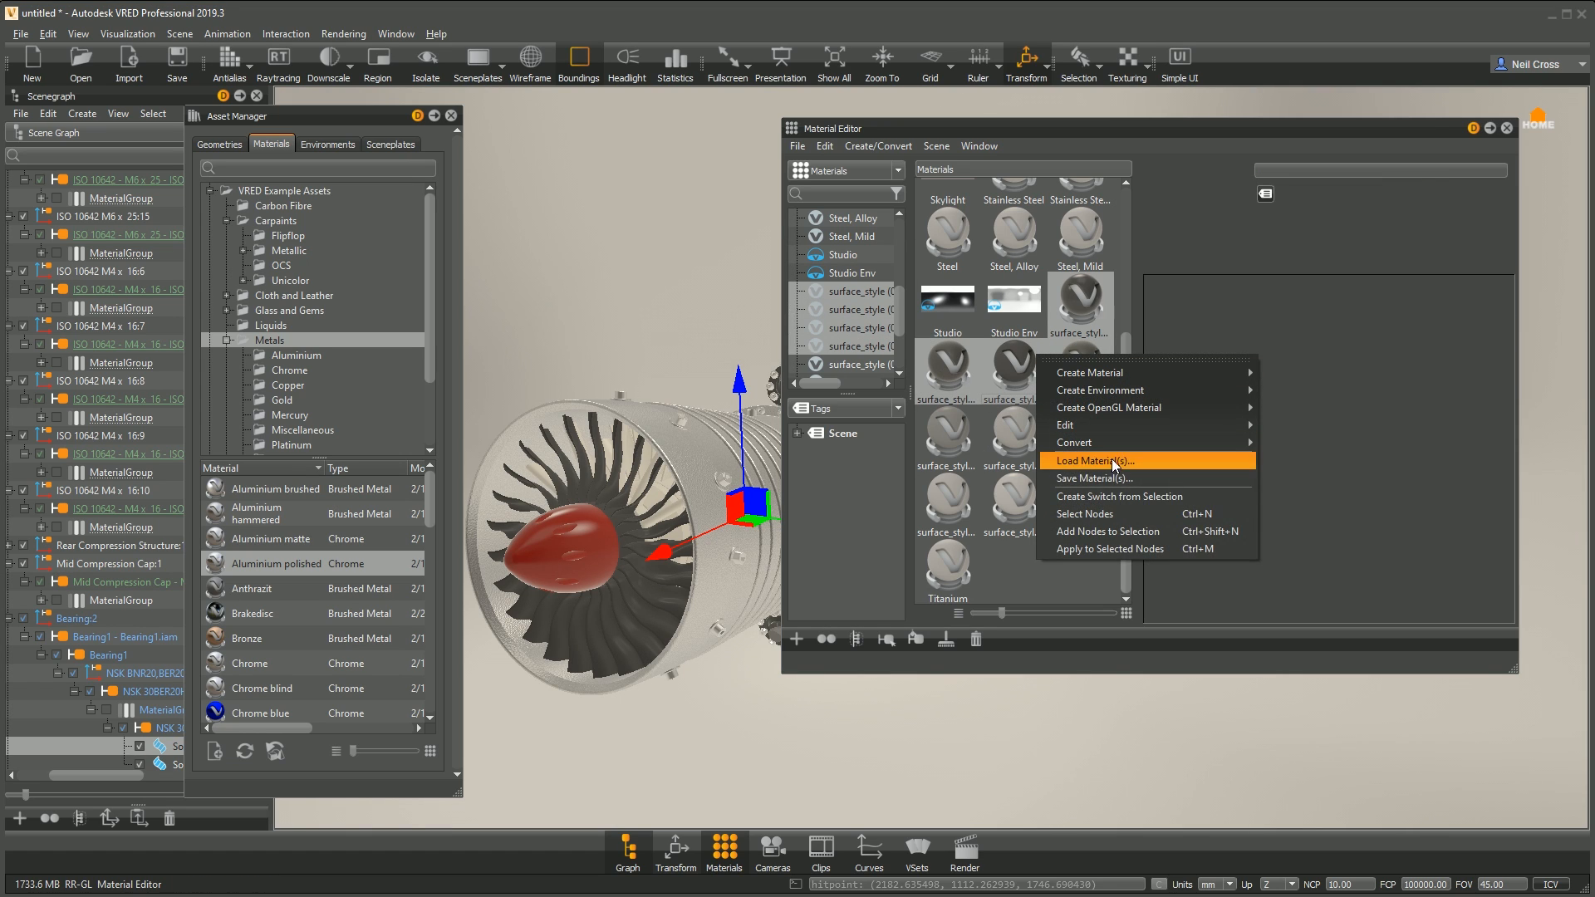
left_click(1096, 495)
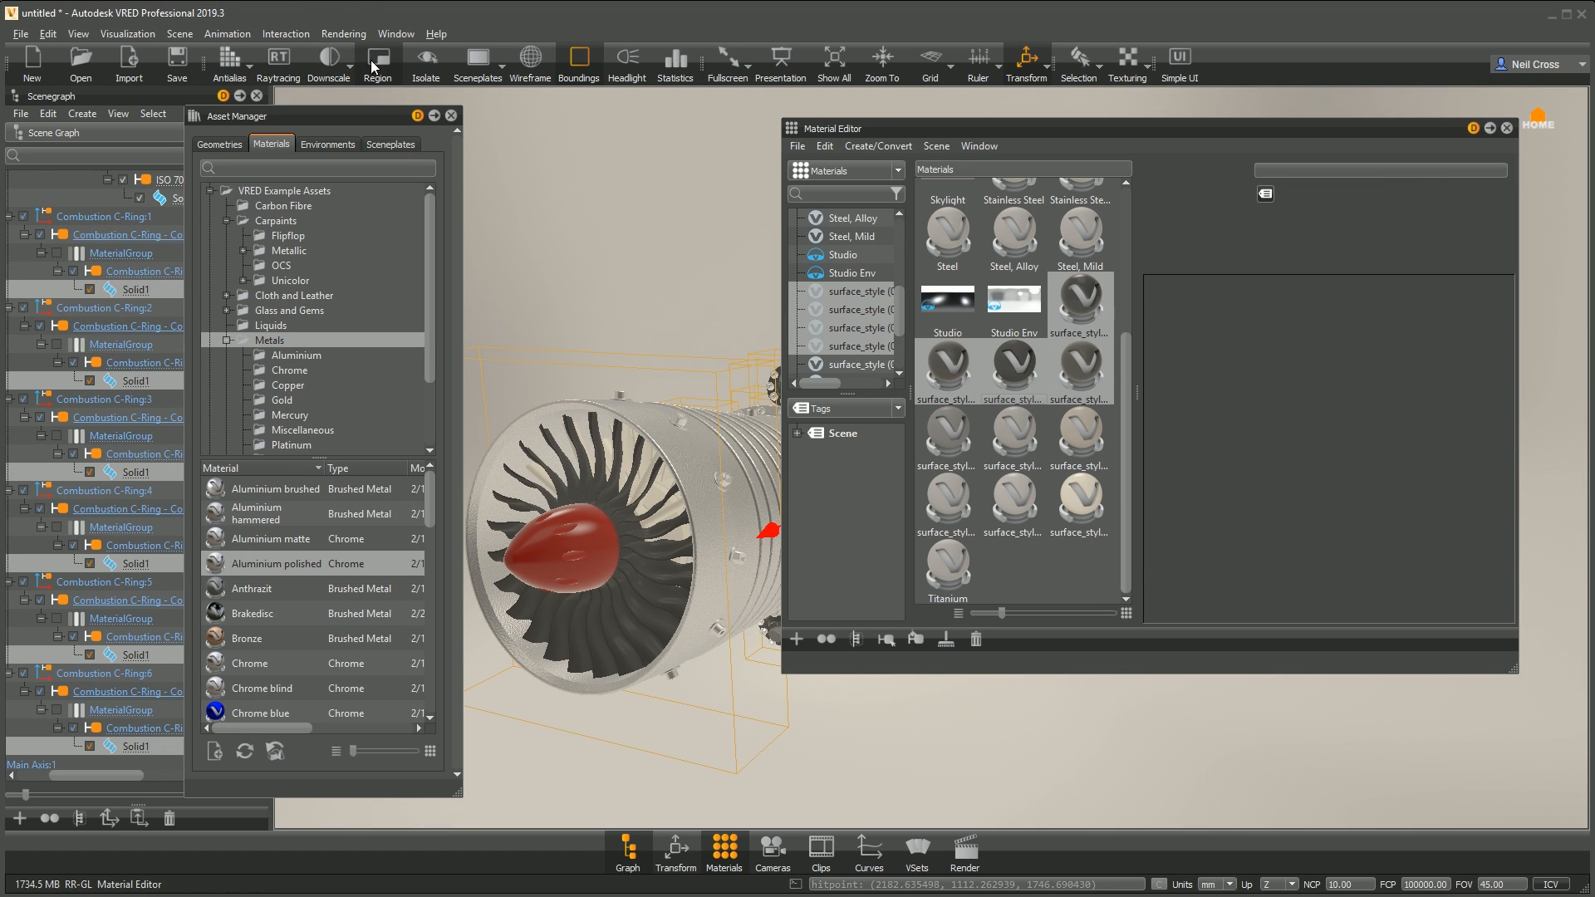
left_click(426, 60)
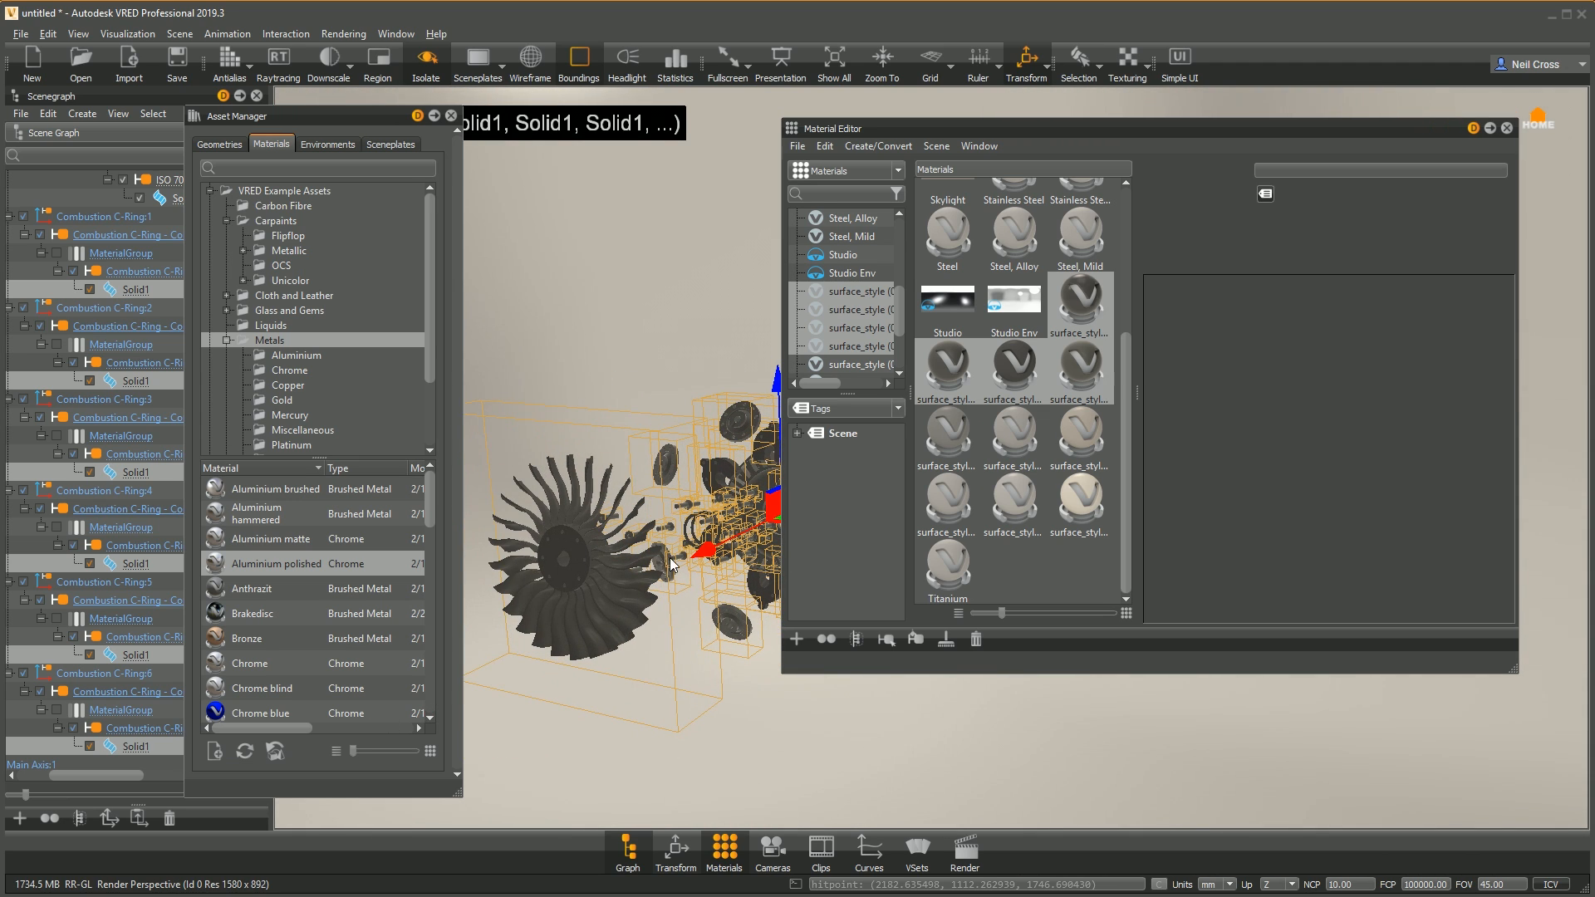
mouse_move(683, 583)
middle_mouse_down()
mouse_move(554, 631)
mouse_move(668, 620)
middle_mouse_up()
middle_click_drag(760, 586, 678, 616)
scroll(698, 593, "up", 4)
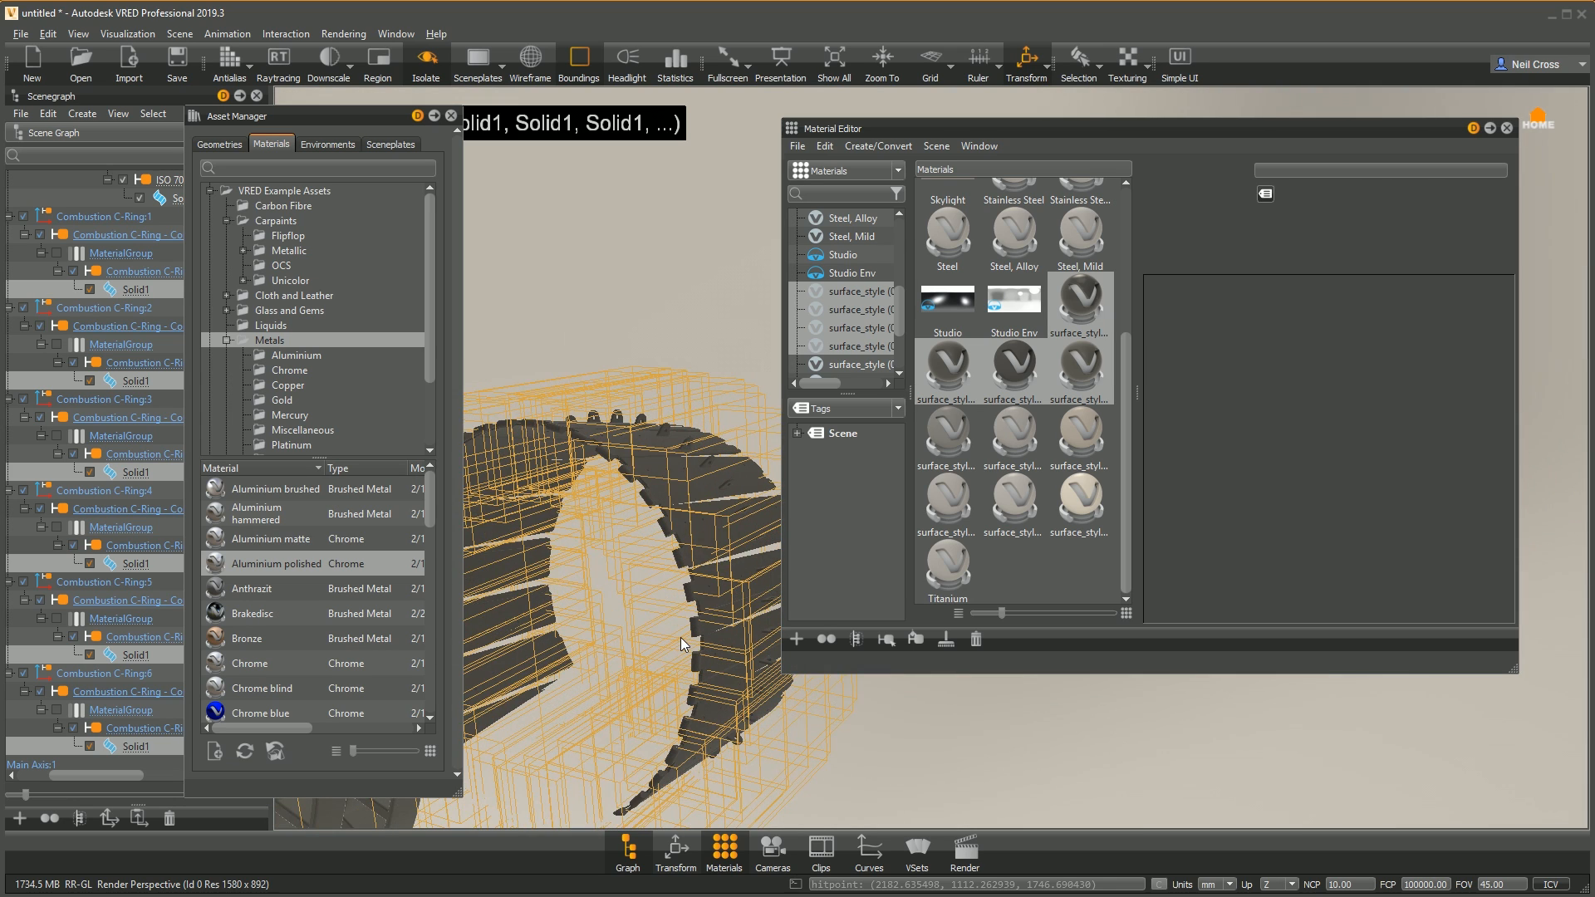
scroll(690, 649, "down", 2)
scroll(696, 637, "down", 3)
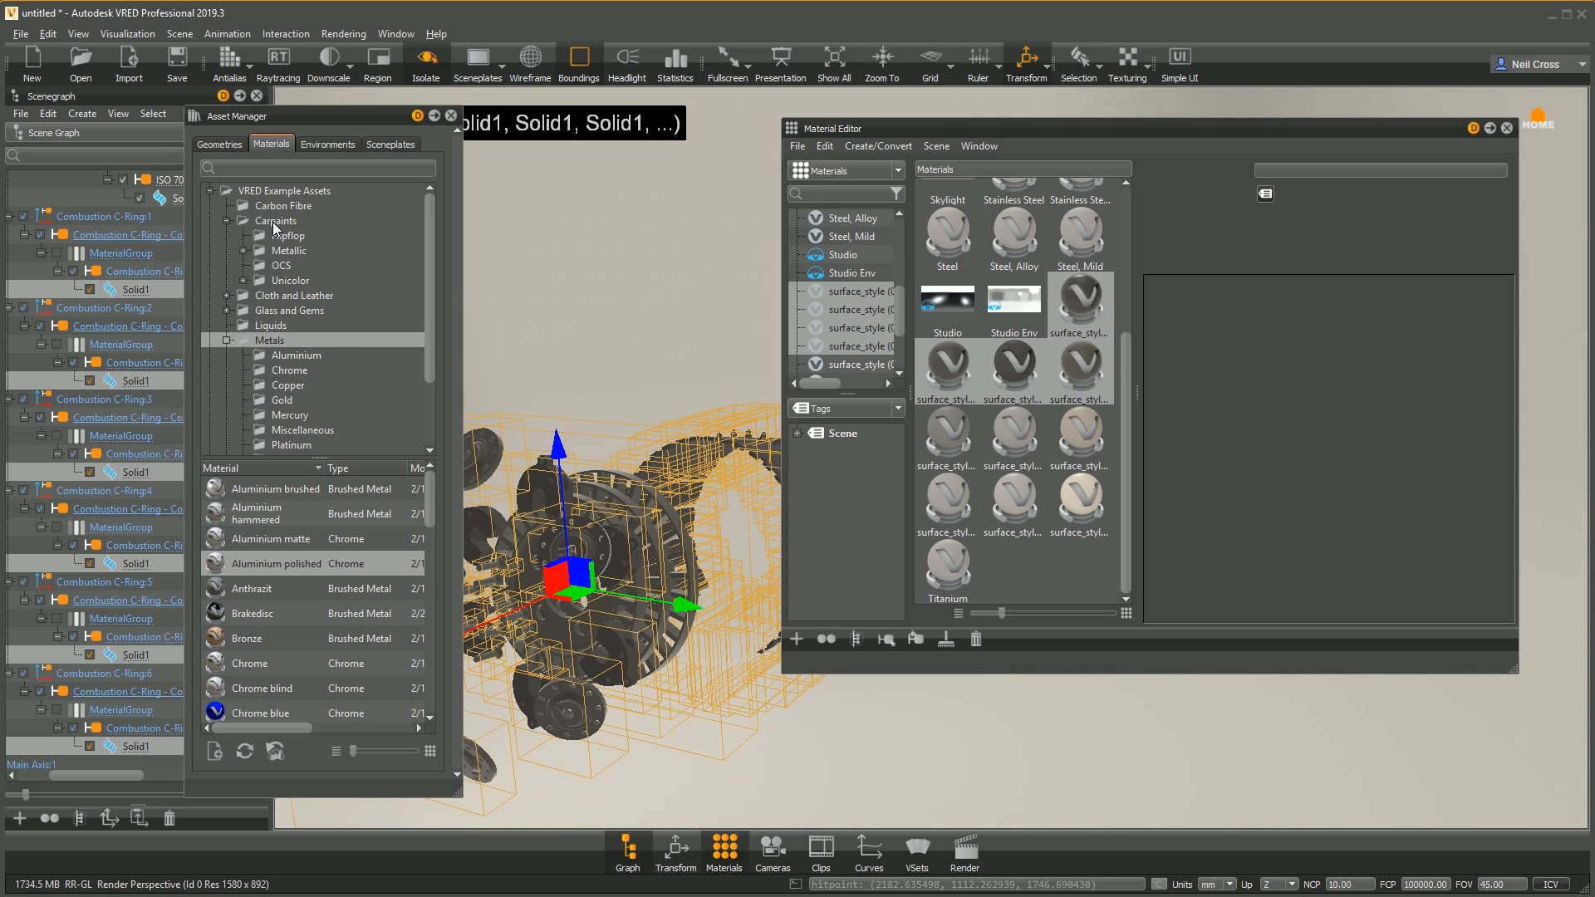
Step: Apply Paint black from the library's Unicolor carpaints to the isolated nodes, check the fan blades, and turn off isolation
left_click(288, 281)
right_click(260, 490)
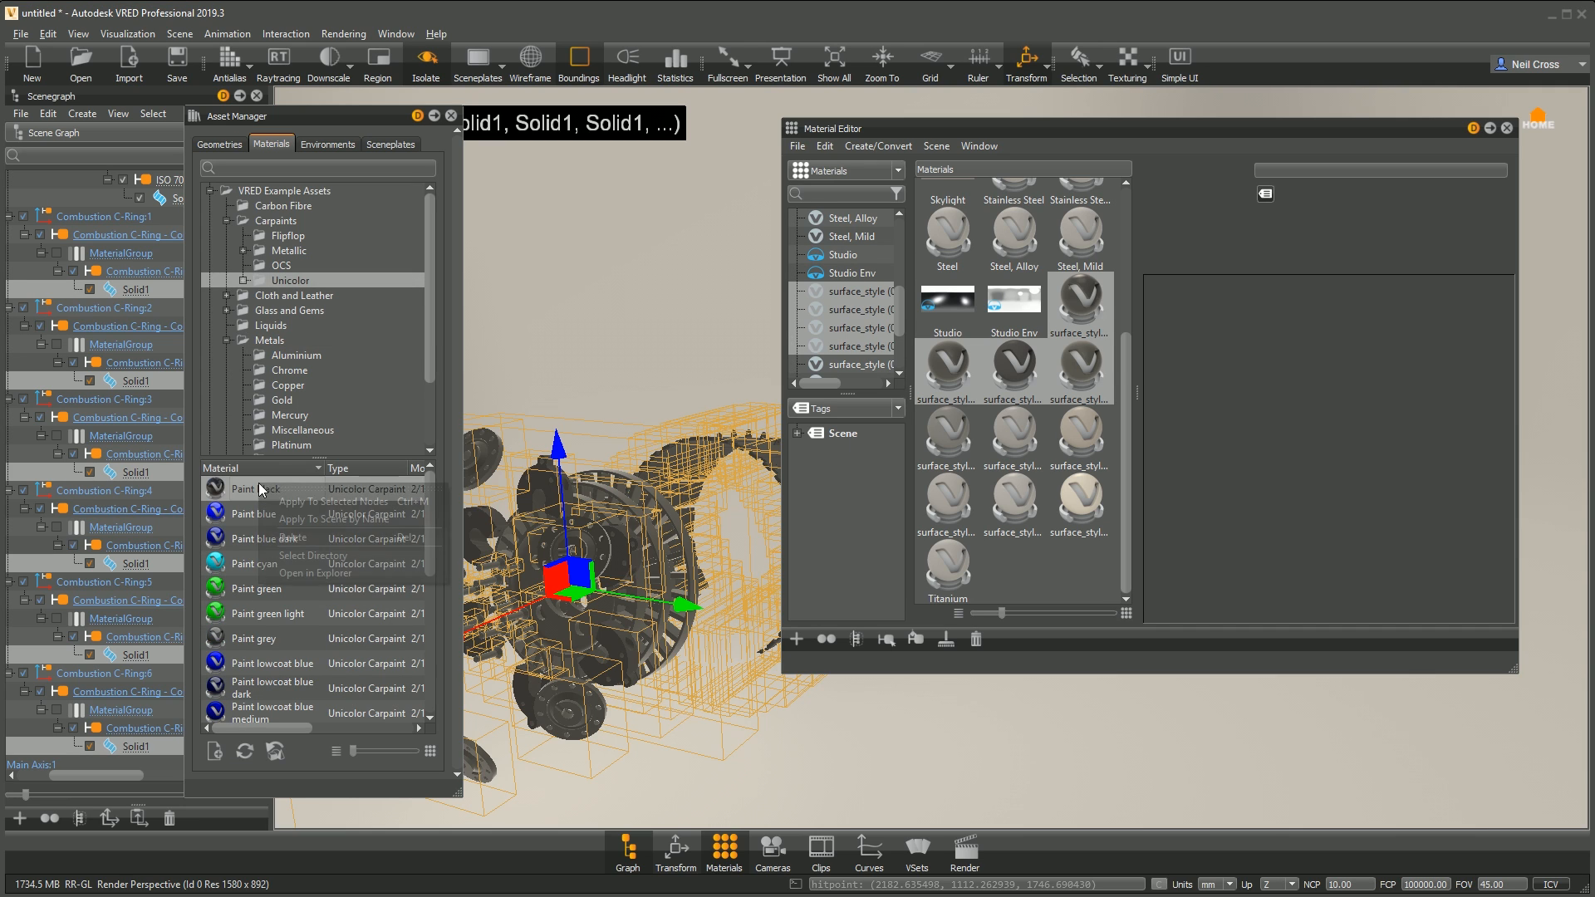
left_click(333, 501)
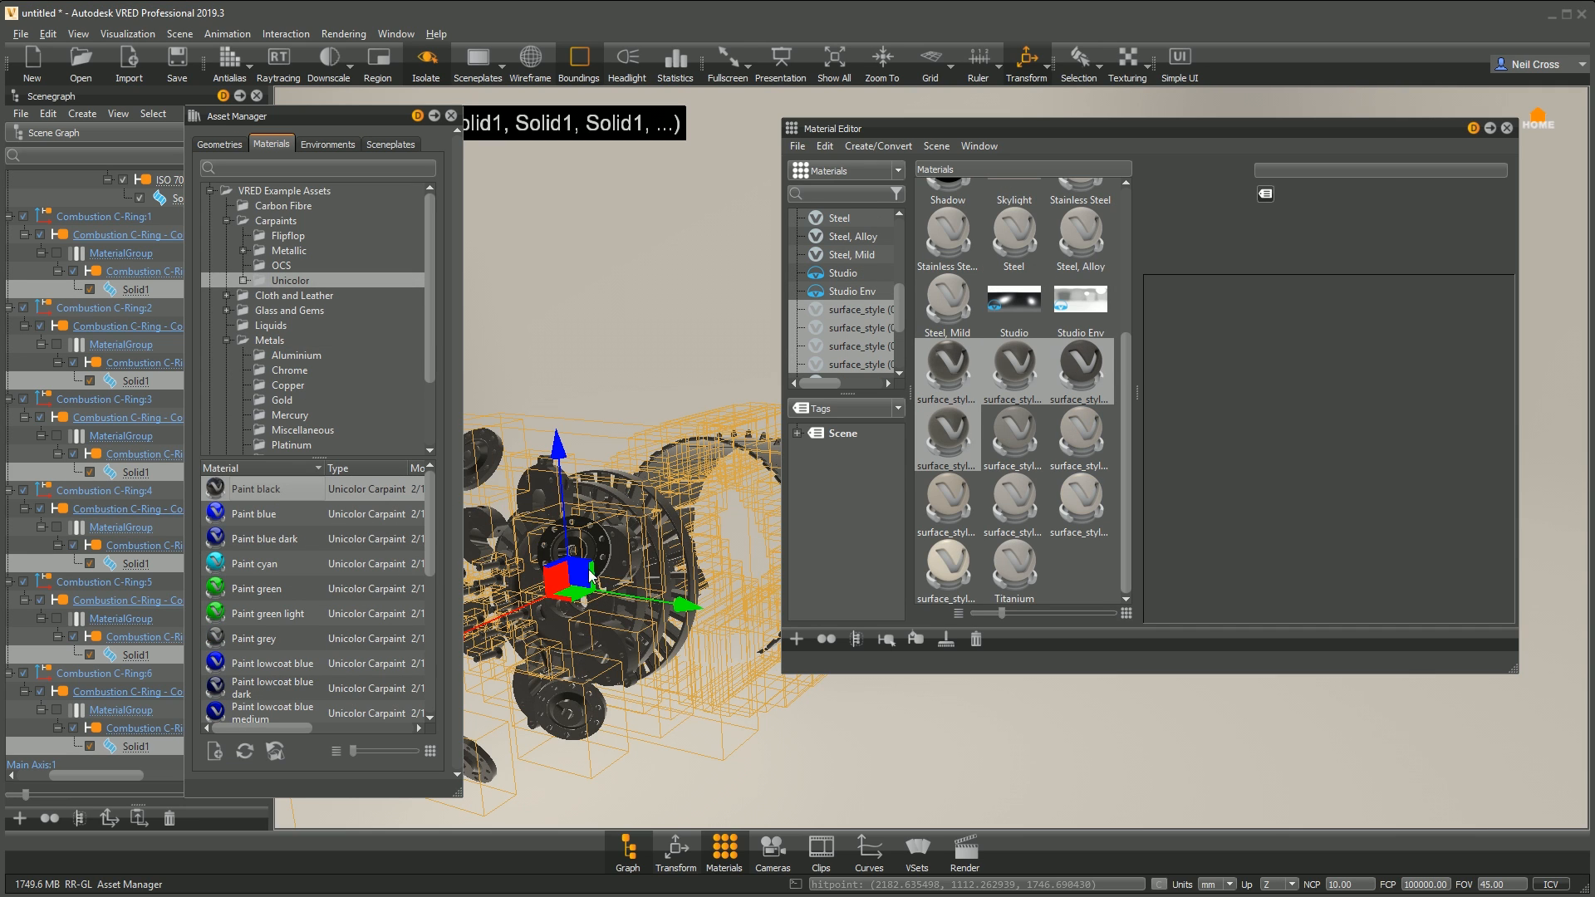
middle_click_drag(606, 619, 720, 584)
left_click_drag(693, 588, 861, 533)
middle_click_drag(703, 549, 571, 582)
left_click_drag(571, 586, 665, 475)
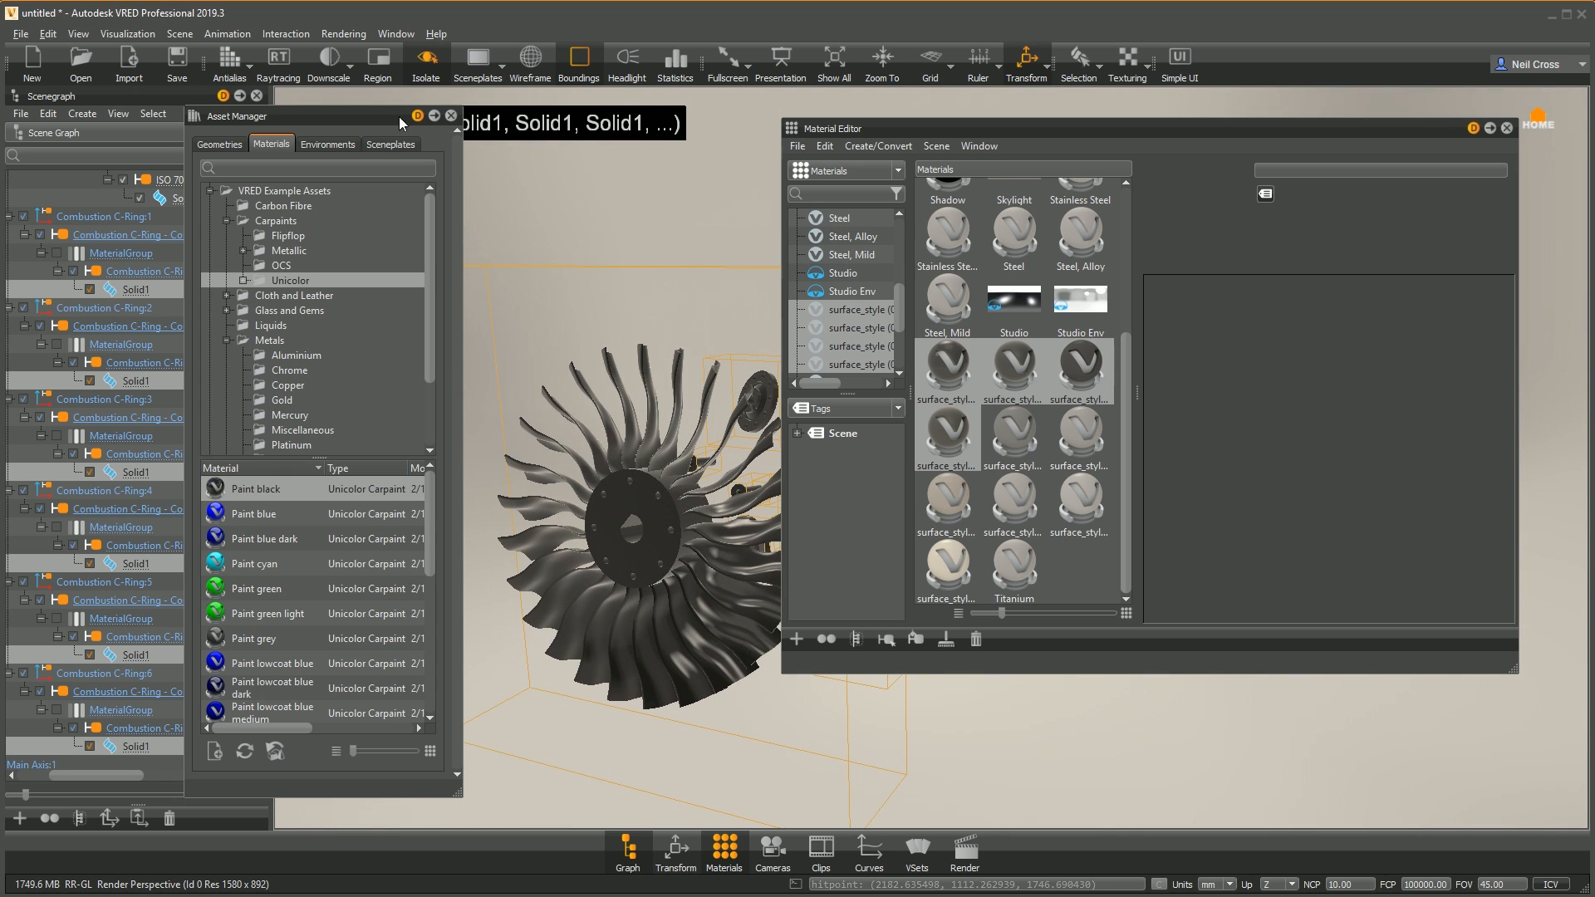
left_click(426, 60)
Step: Remove the unused materials from the scene and select all nodes that use the Titanium material
left_click(945, 640)
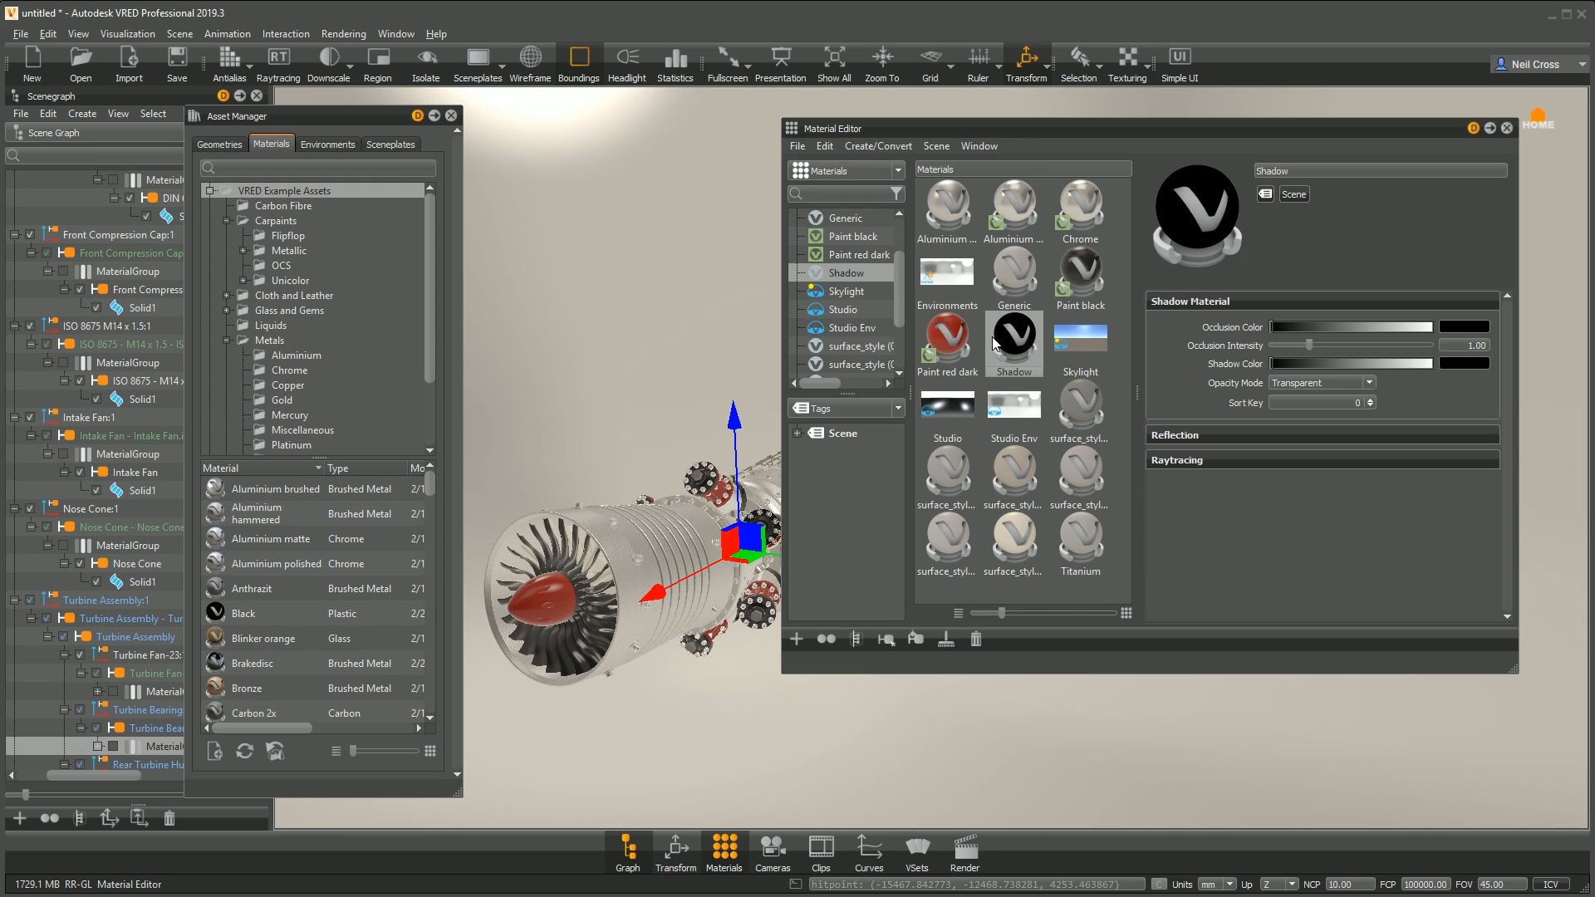
left_click(1086, 550)
right_click(1070, 542)
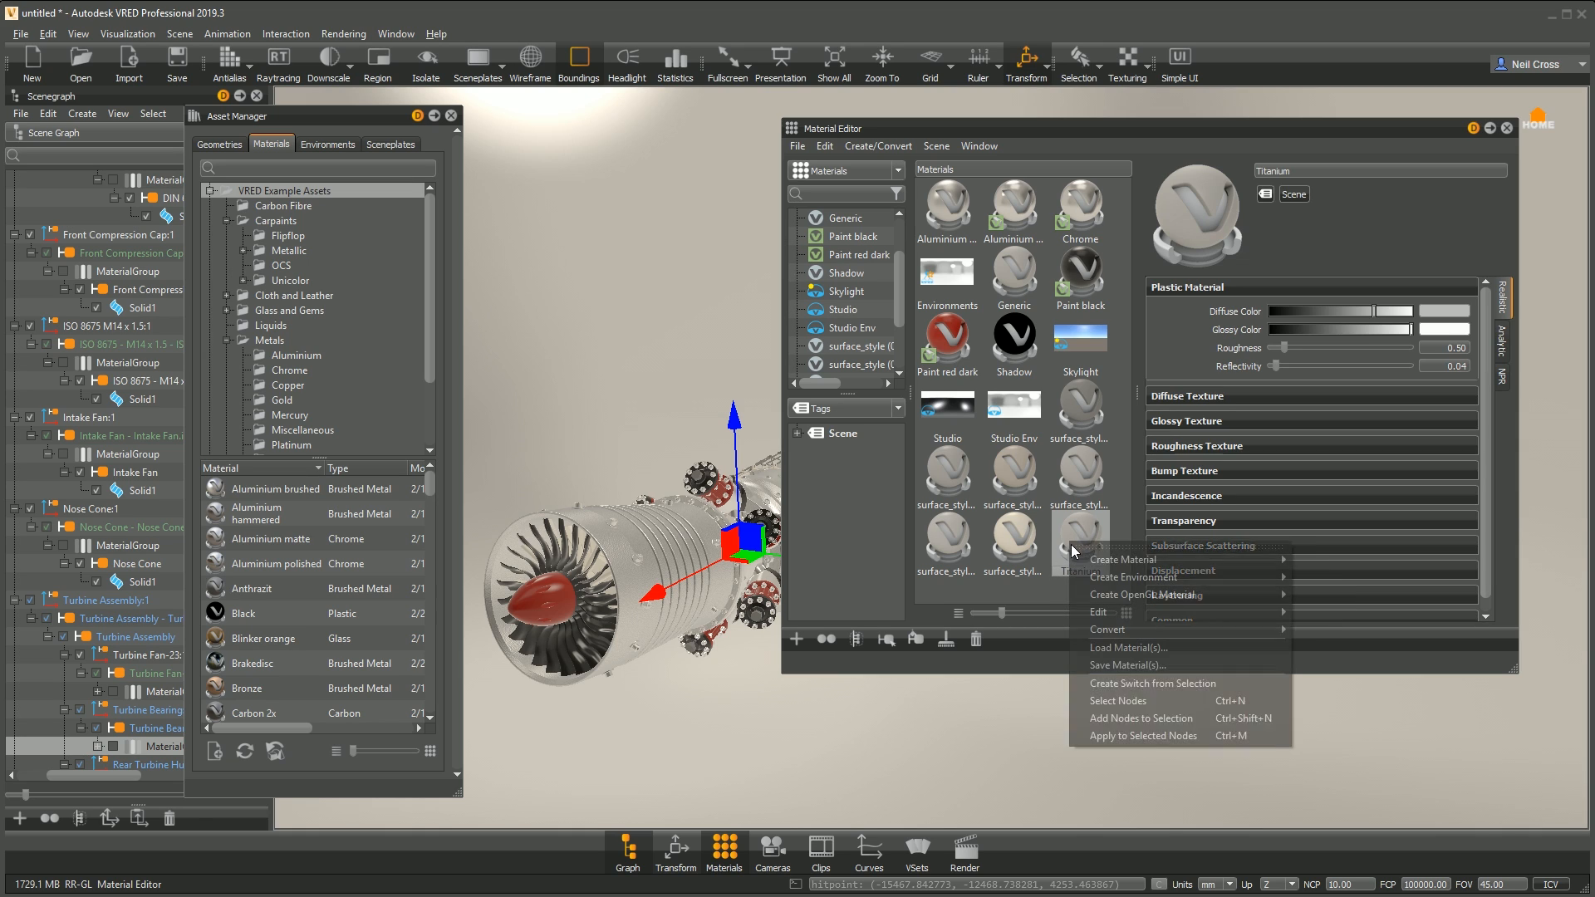
left_click(1126, 701)
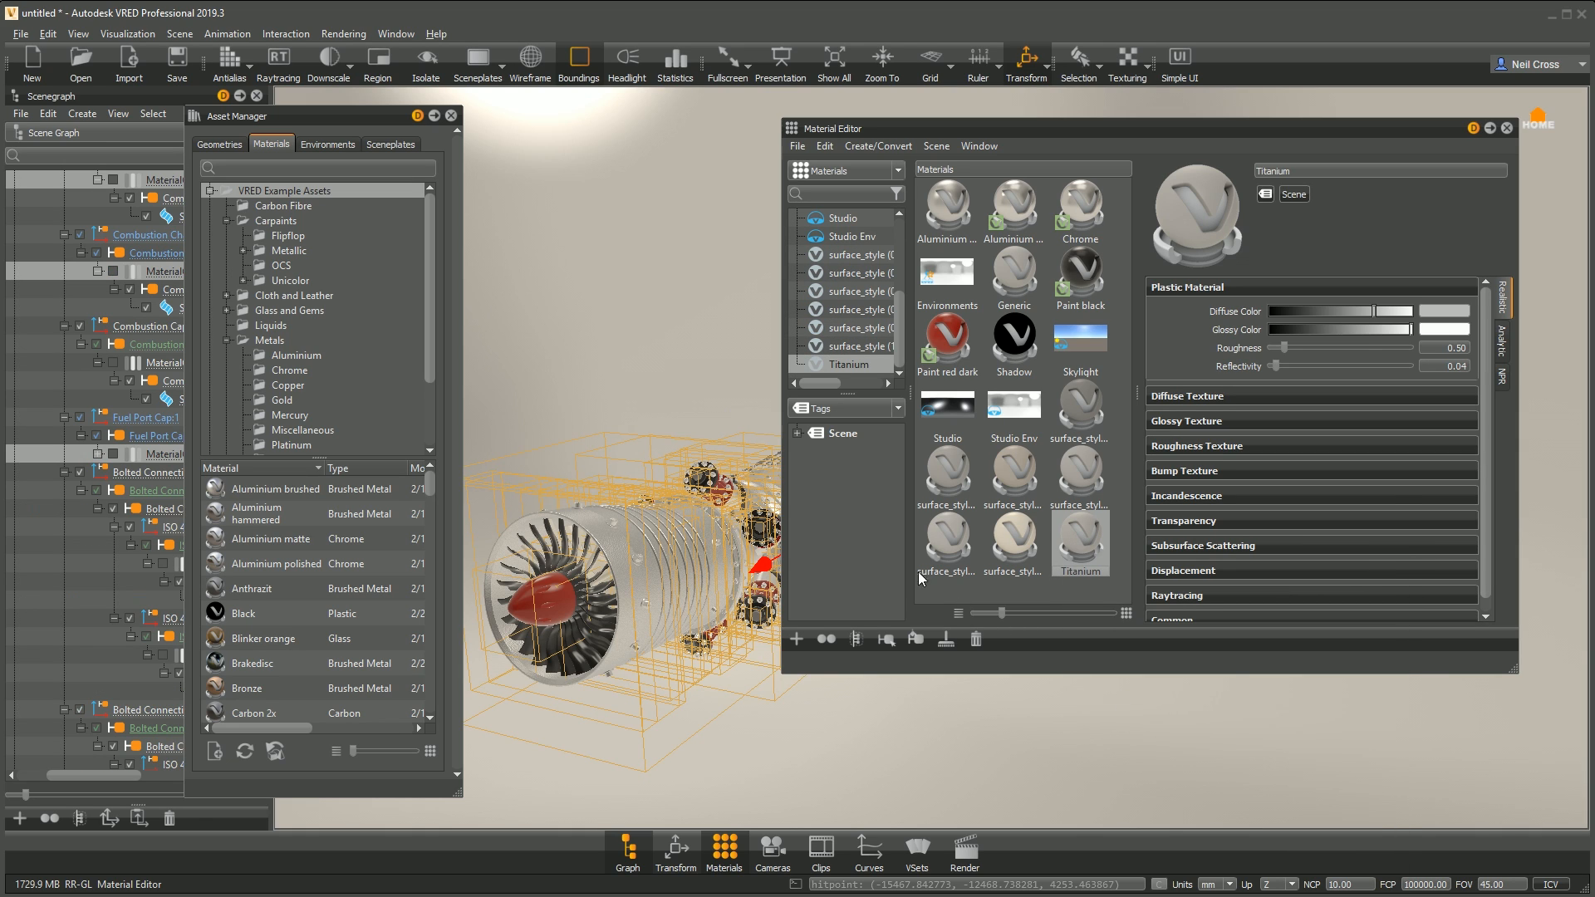
Step: Turn on the wireframe display, then select the nodes using the Generic material and isolate them in the viewport
left_click(523, 68)
left_click_drag(545, 559, 582, 592, "alt")
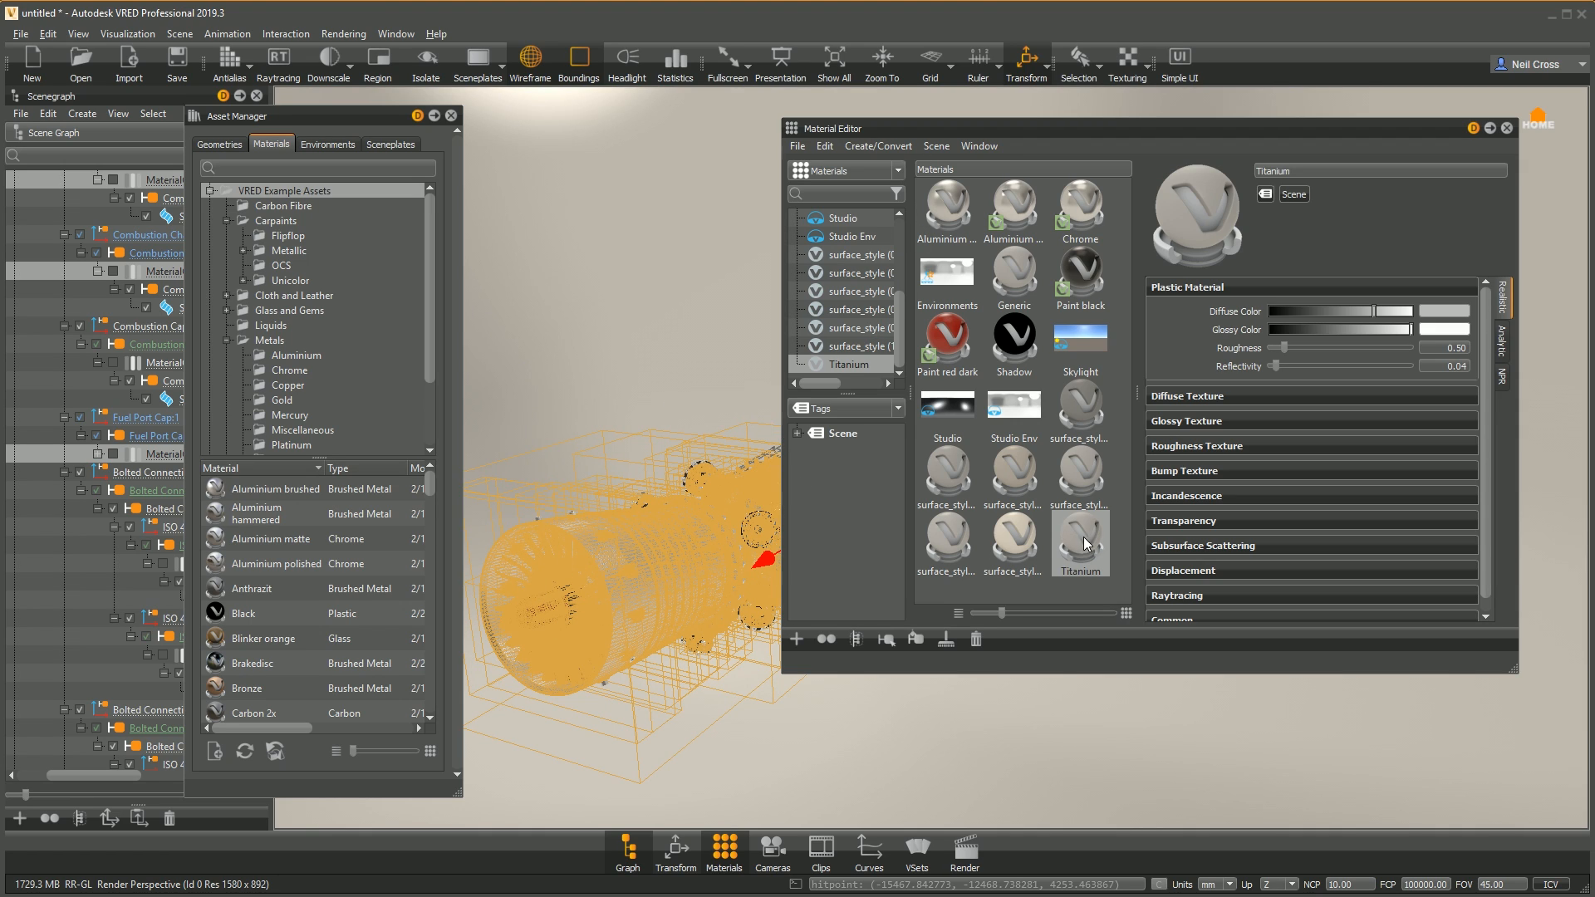
left_click(1013, 307)
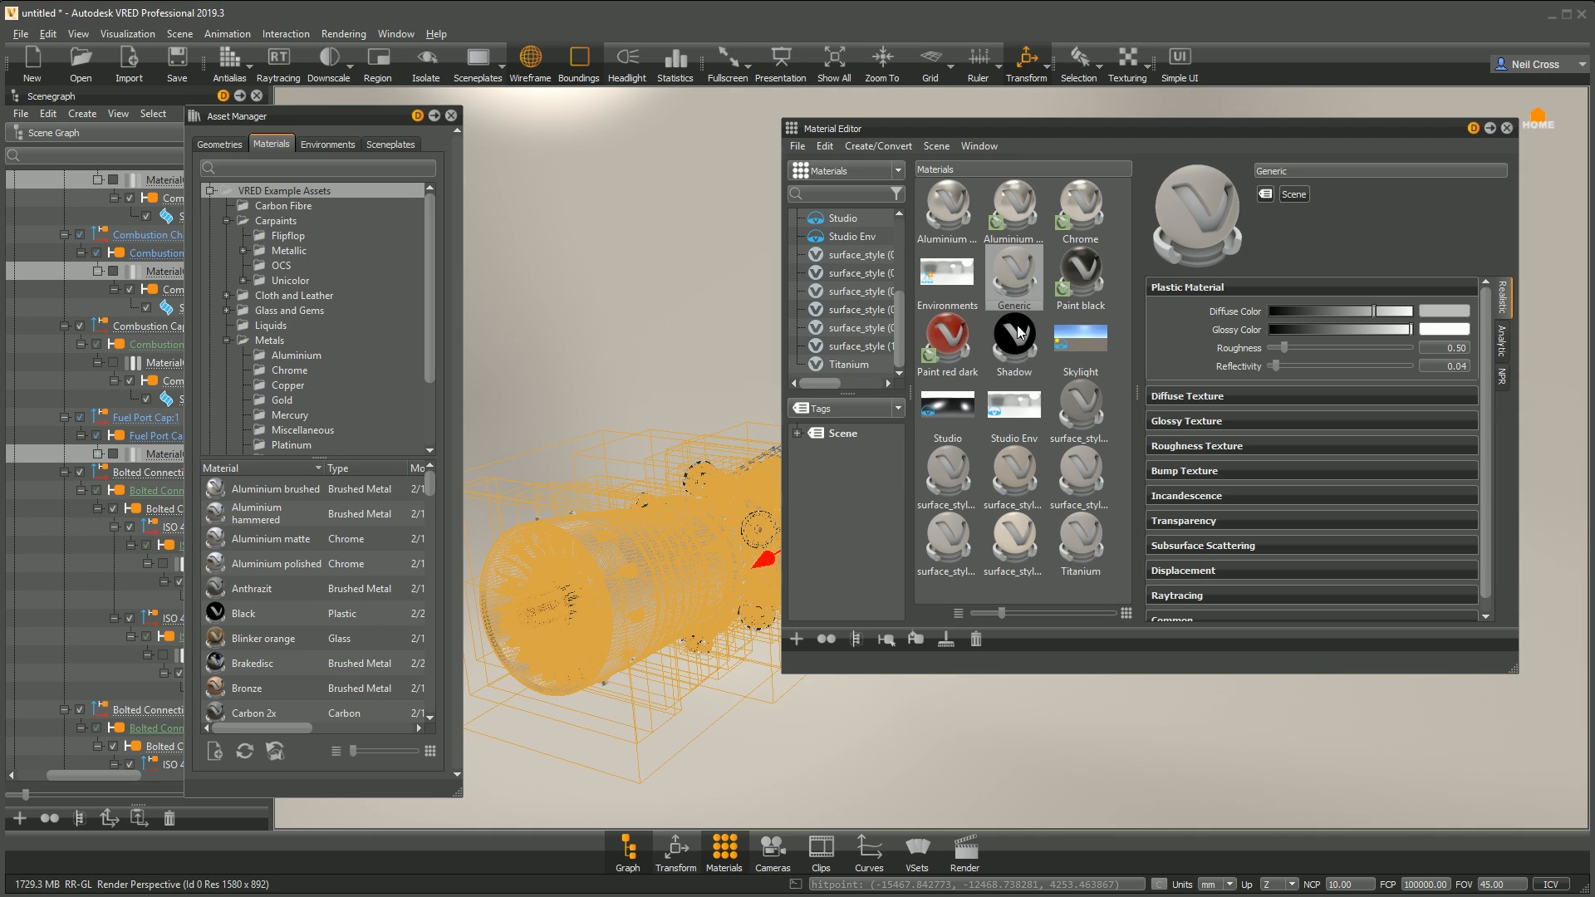
right_click(1020, 278)
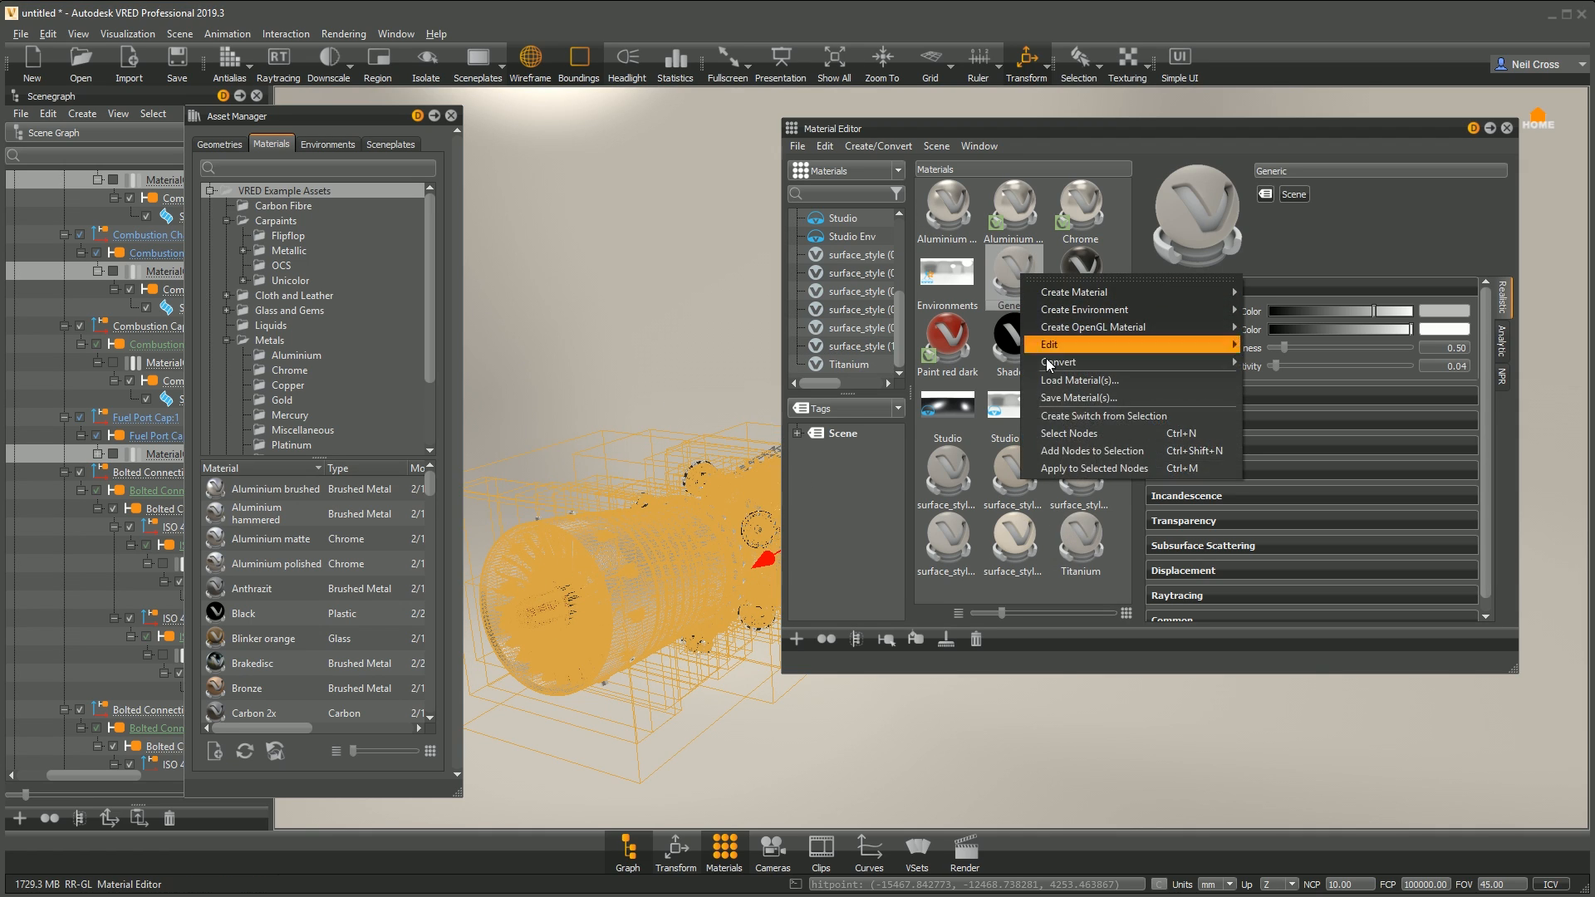
left_click(1072, 433)
middle_click_drag(366, 688, 547, 647)
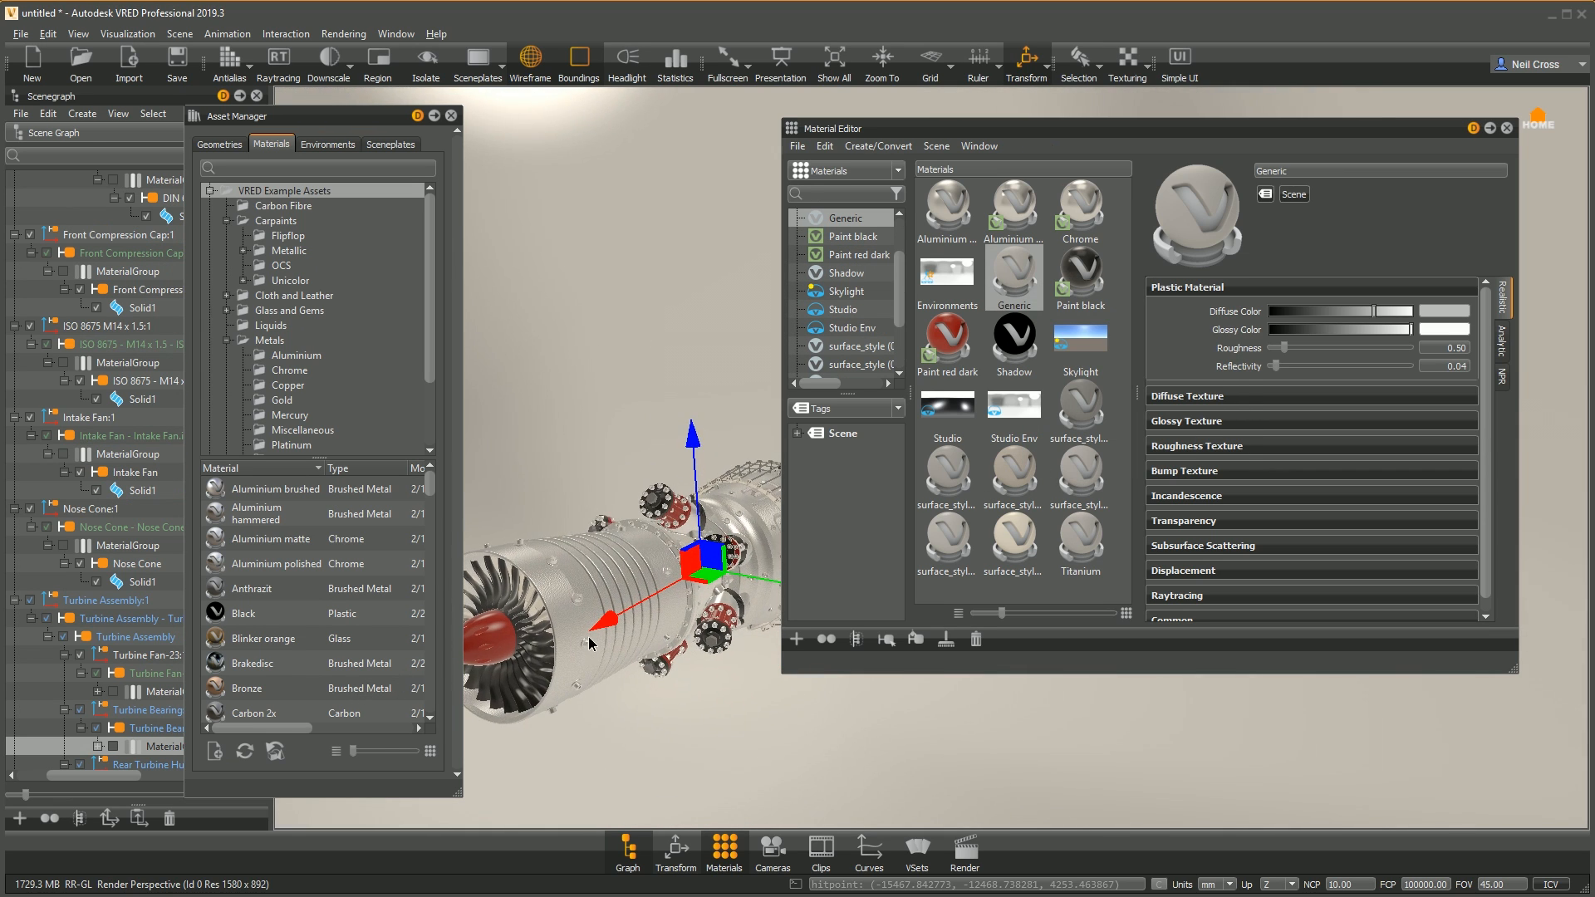
left_click(438, 78)
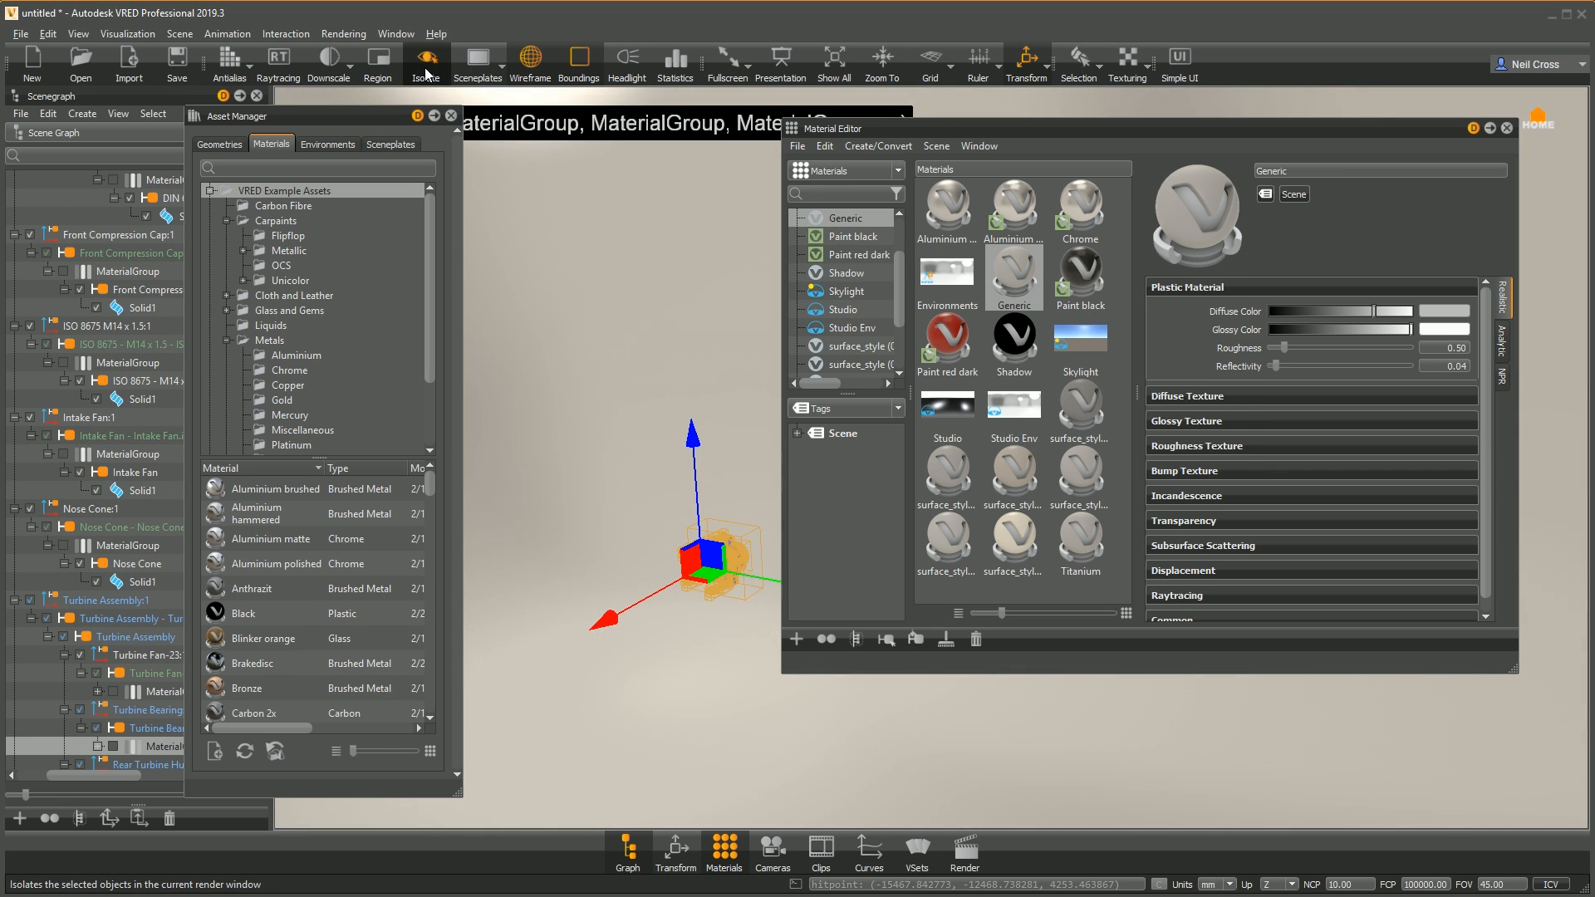
Step: Apply Aluminium matte from the material library to the isolated nodes
middle_click_drag(741, 577, 649, 619)
right_click_drag(650, 619, 570, 635)
middle_click_drag(569, 635, 703, 523)
right_click_drag(703, 523, 705, 609)
mouse_move(705, 610)
middle_mouse_down()
mouse_move(686, 611)
mouse_move(716, 614)
middle_mouse_up()
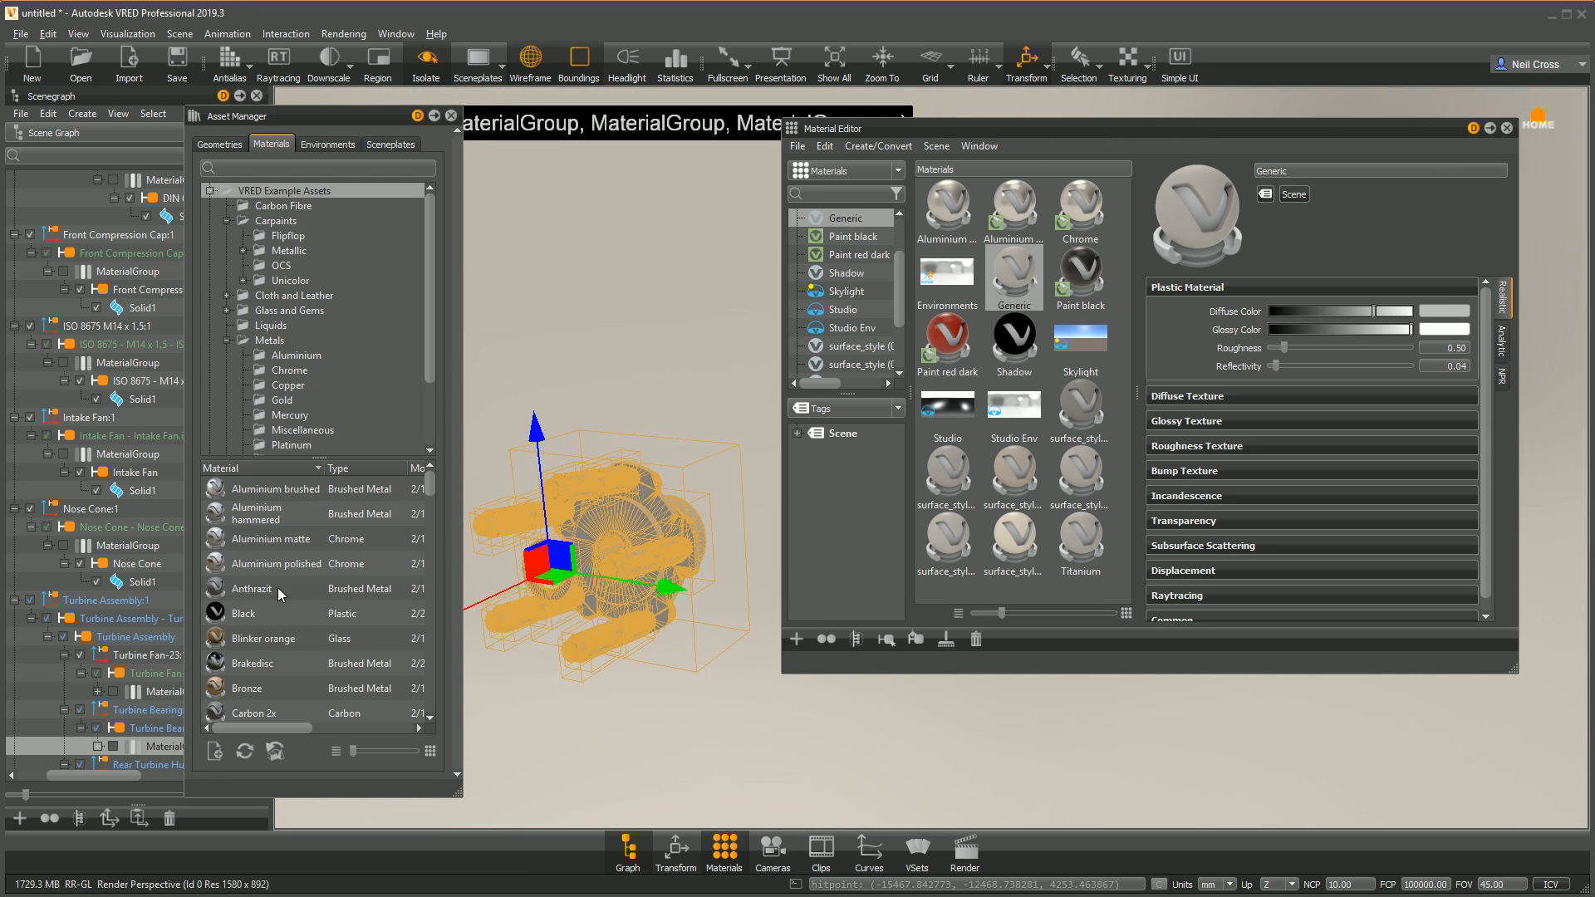
right_click(252, 540)
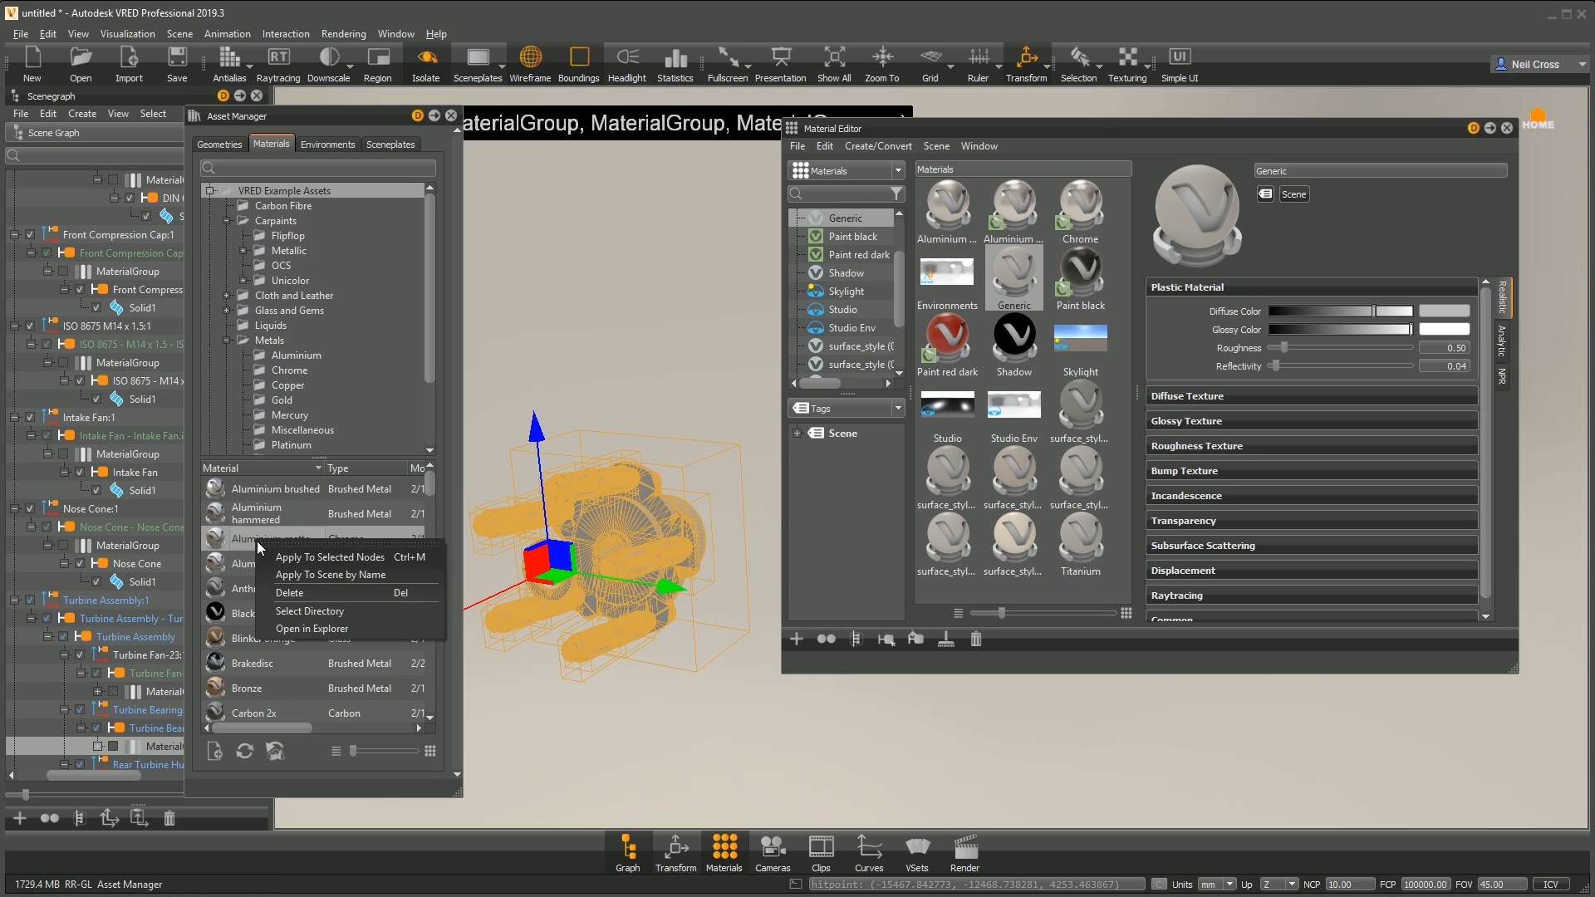
left_click(320, 560)
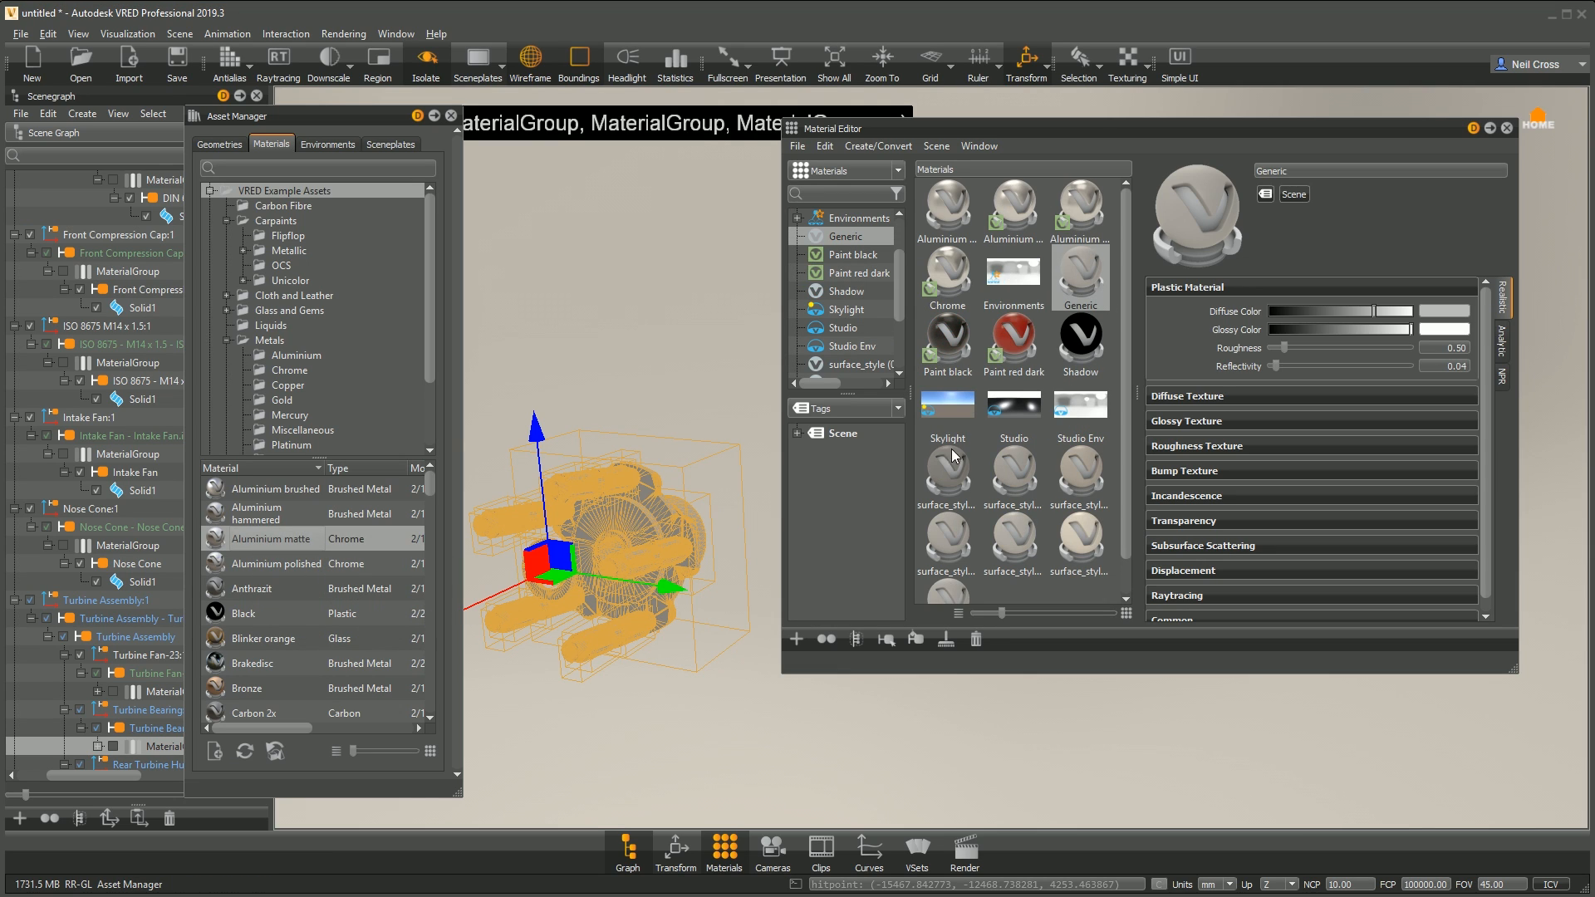
Step: Remove the unused materials from the scene and turn off isolation to show the whole engine
left_click(946, 638)
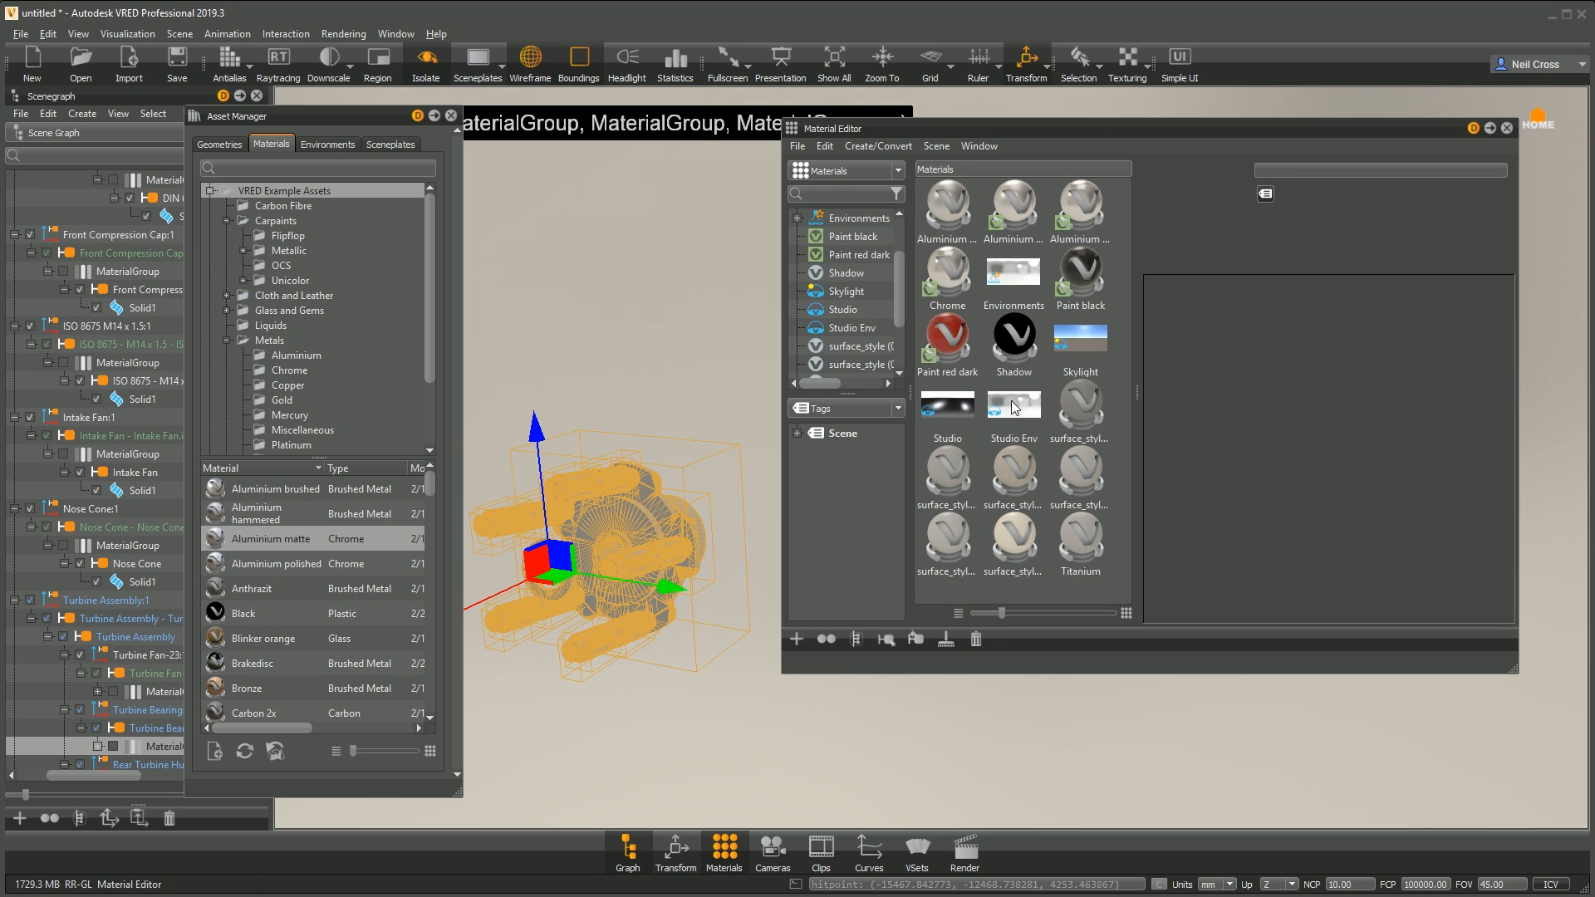
left_click(426, 59)
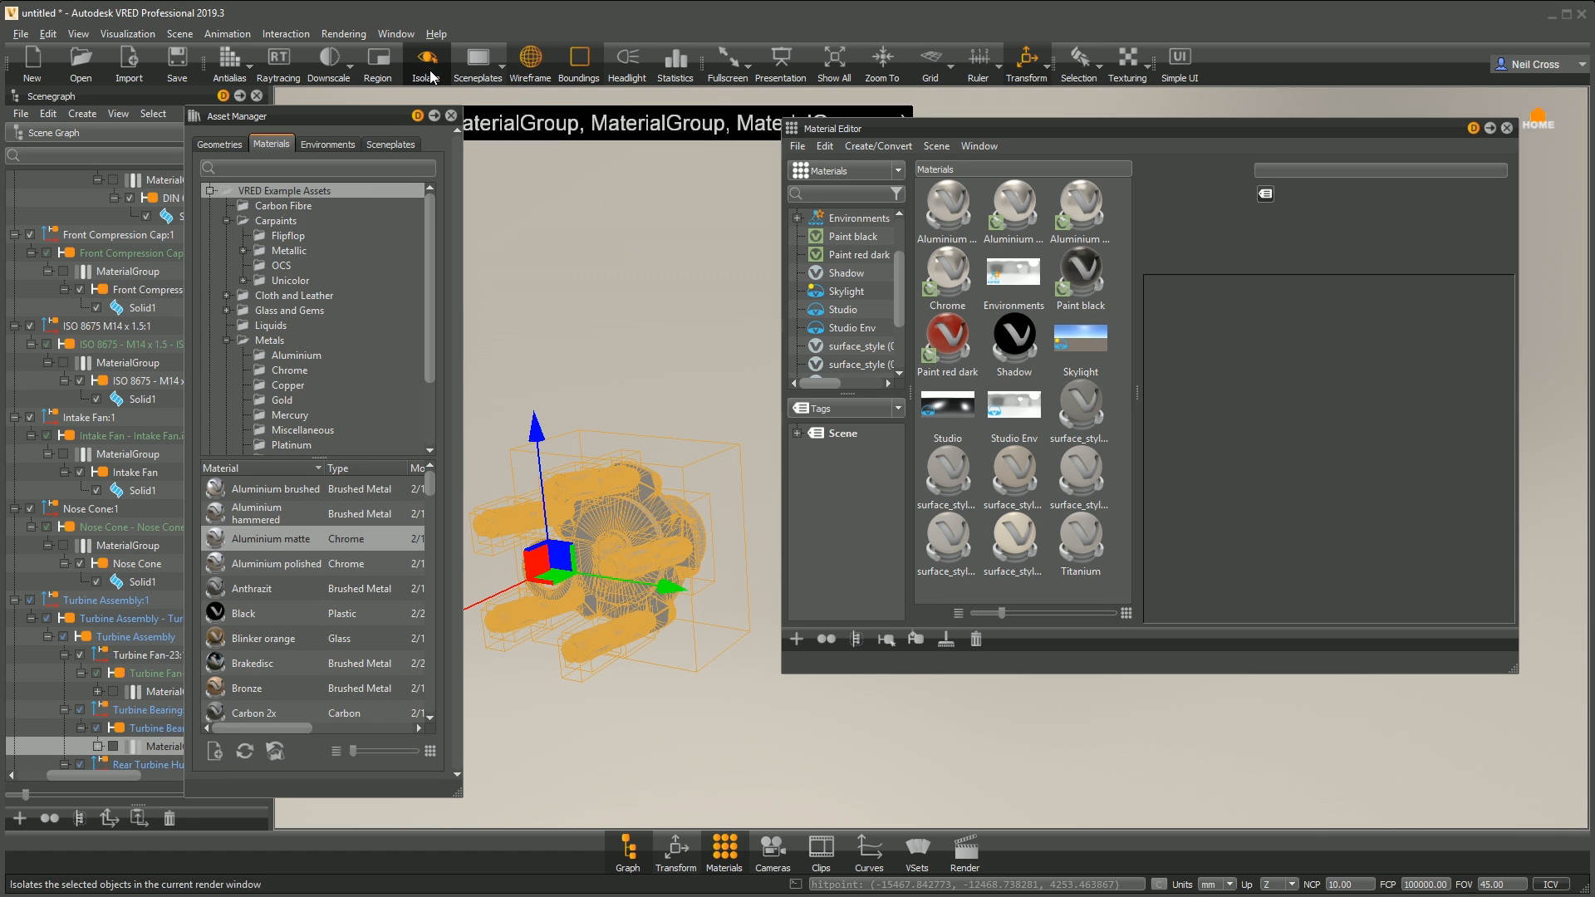
right_click_drag(630, 585, 582, 622, "alt")
right_click_drag(713, 451, 589, 520, "alt")
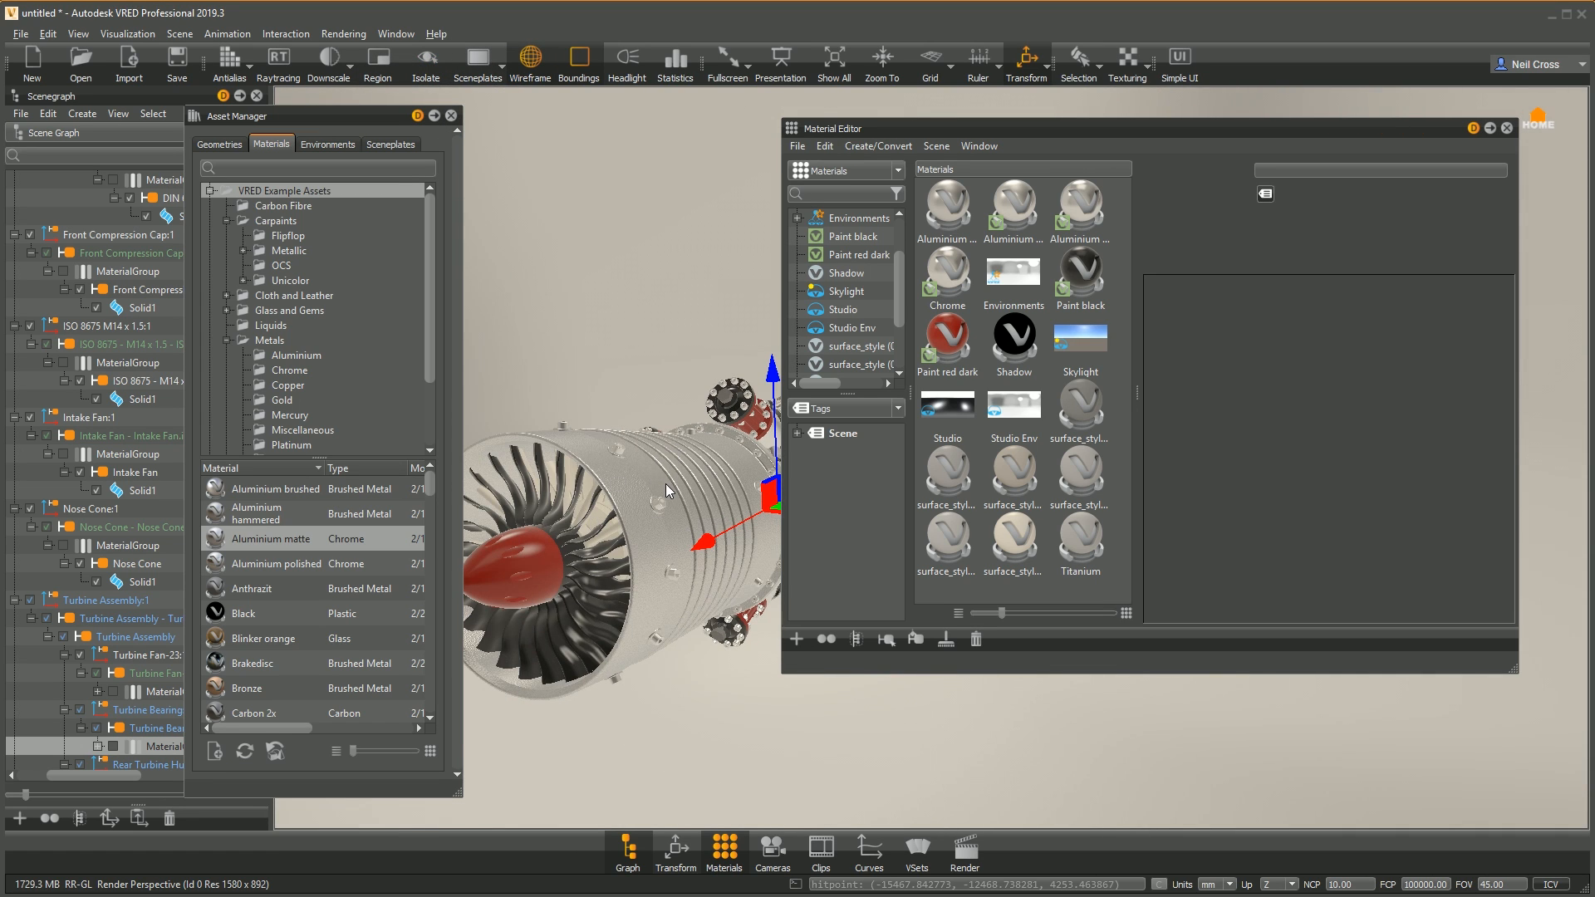
Step: Turn off the bounding box display and switch the selection from the engine's front casing to the background dome
left_click(623, 484, "shift")
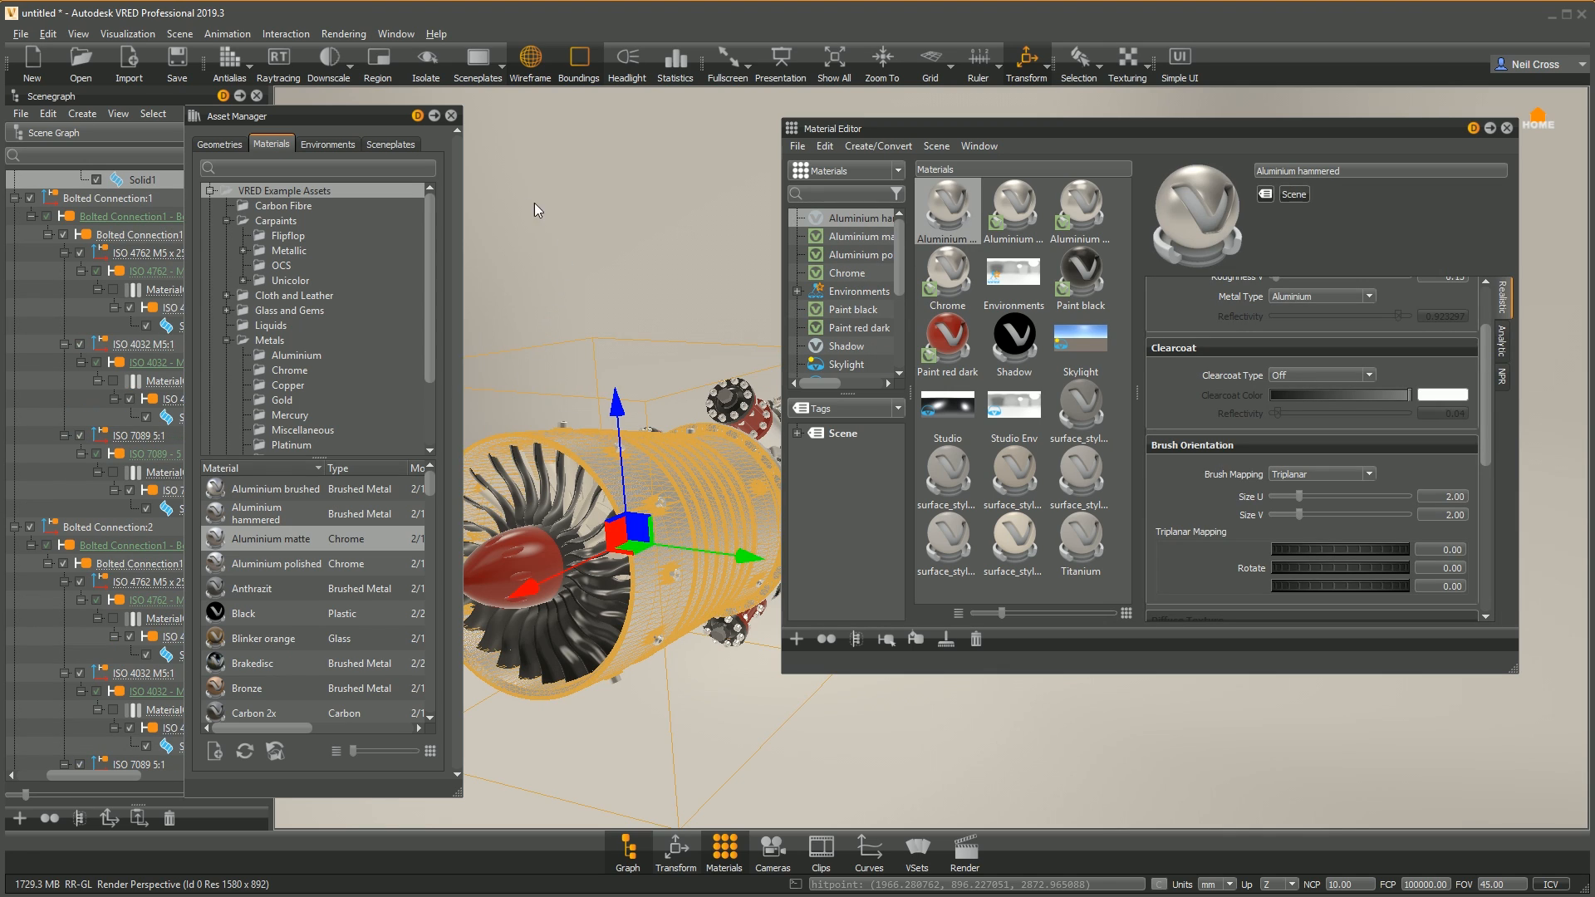
left_click(585, 77)
left_click(594, 197, "shift")
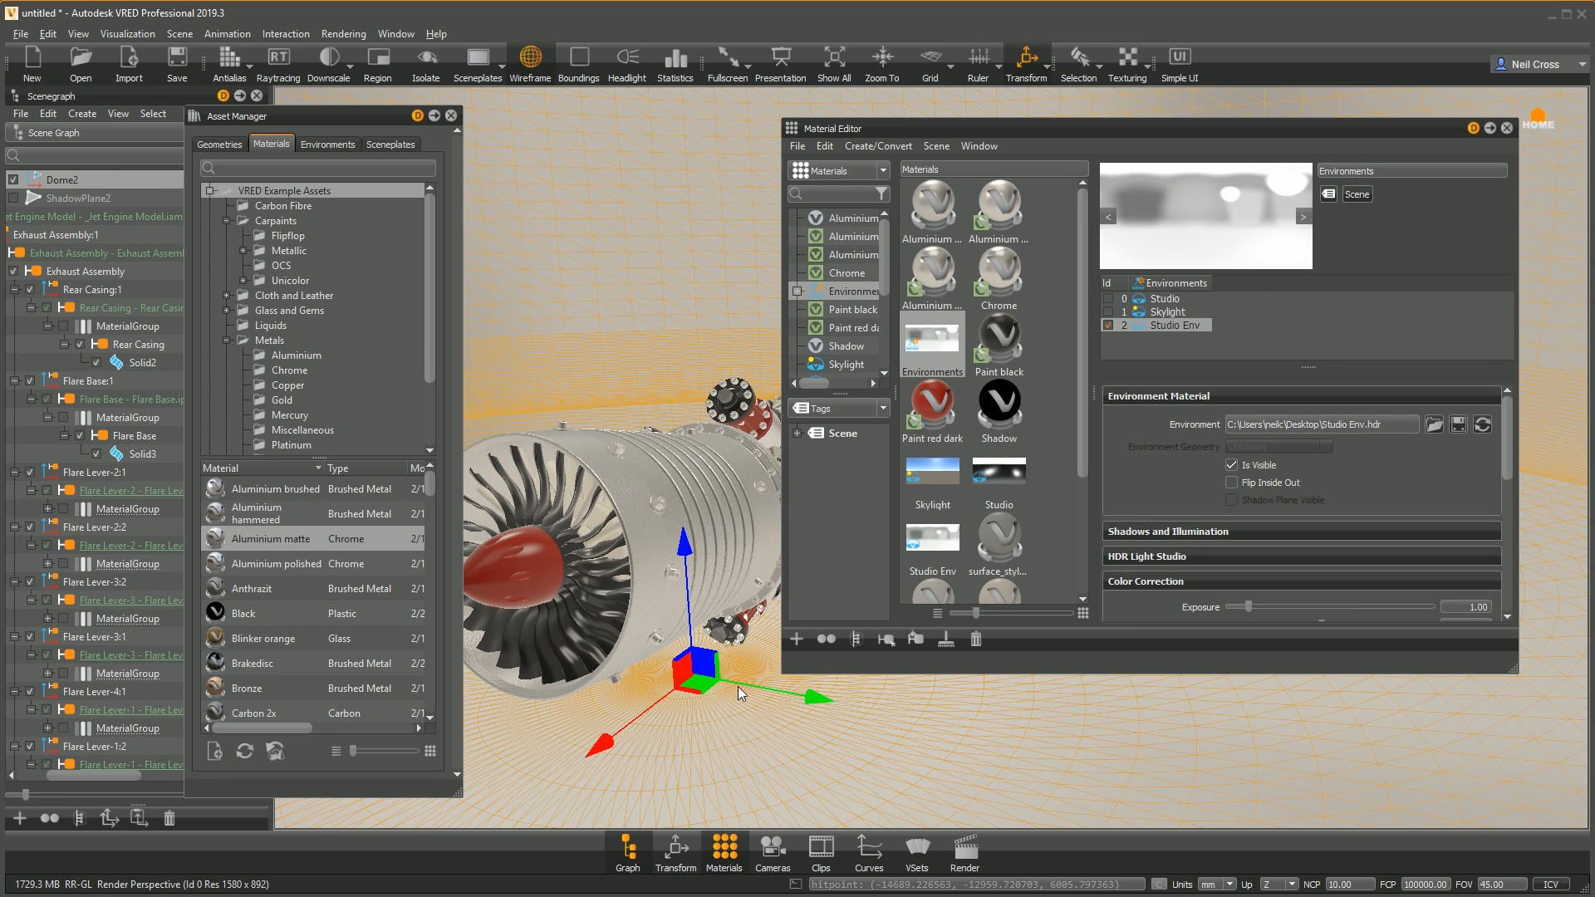
Step: Toggle the wireframe selection display off and back on, and select the intake casing in the viewport
left_click(535, 65)
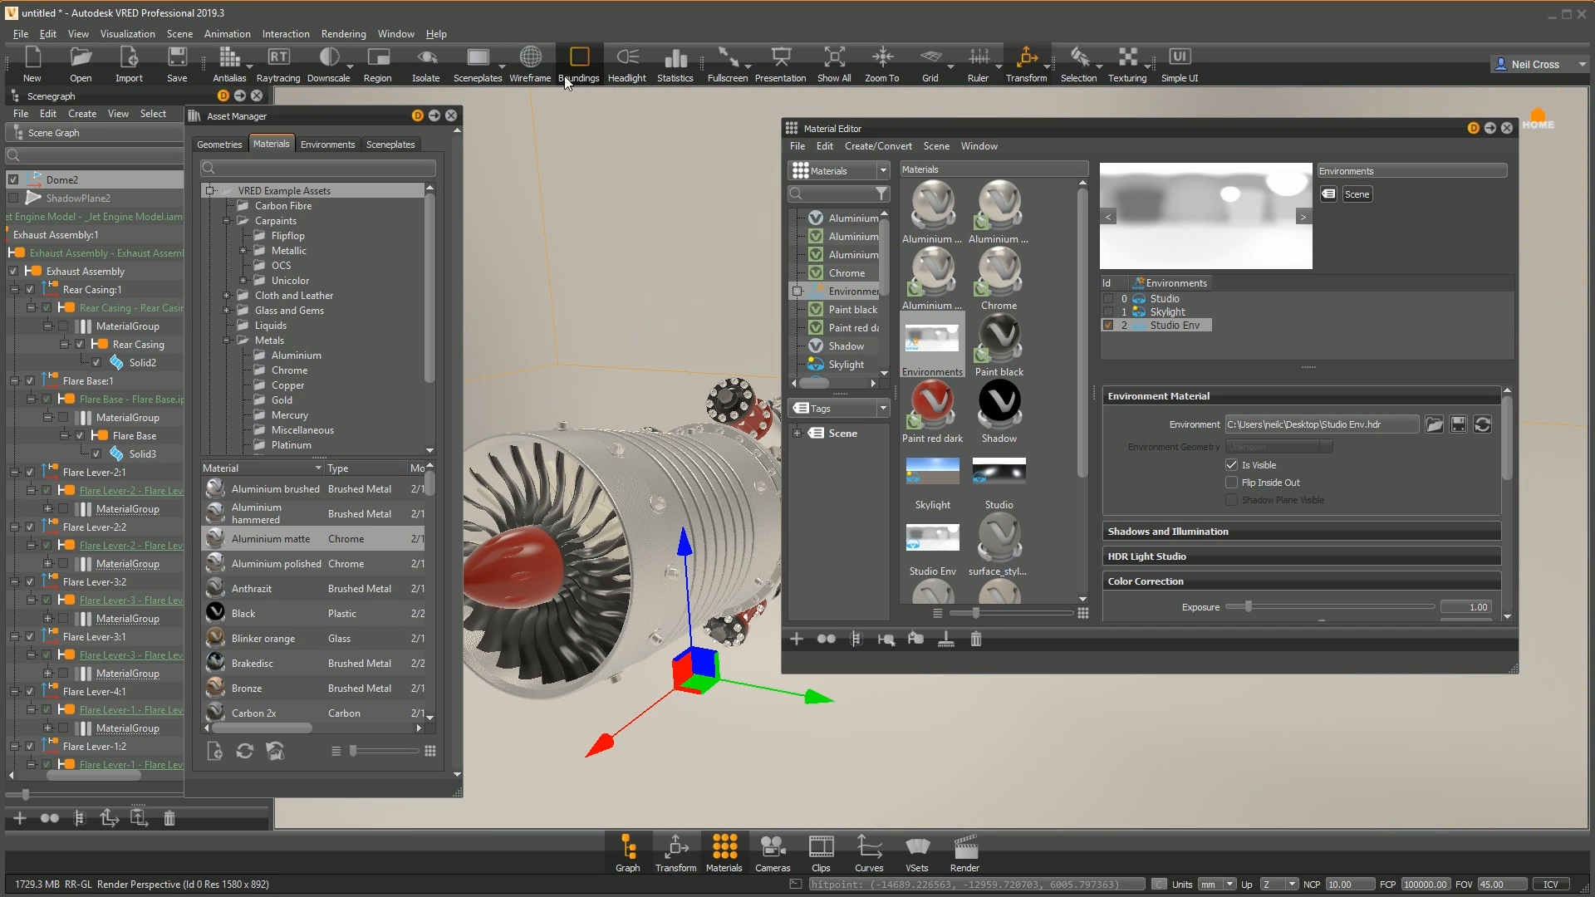
left_click(530, 62)
left_click(625, 624)
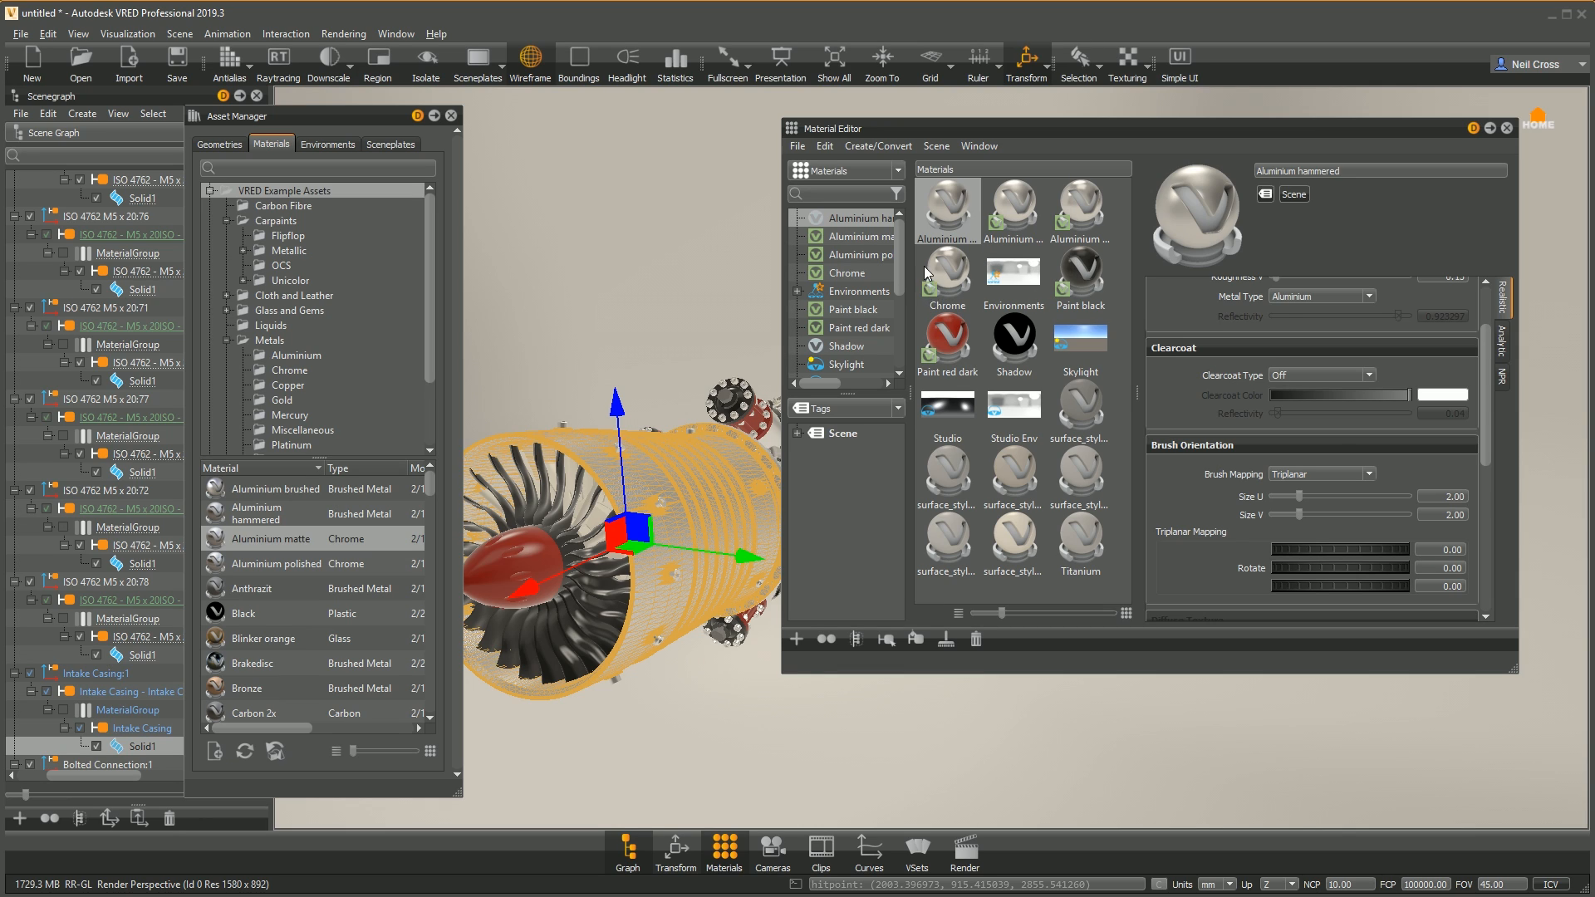
Step: Select all nodes that use the surface_style (0.537255) material and isolate them
left_click(1088, 418)
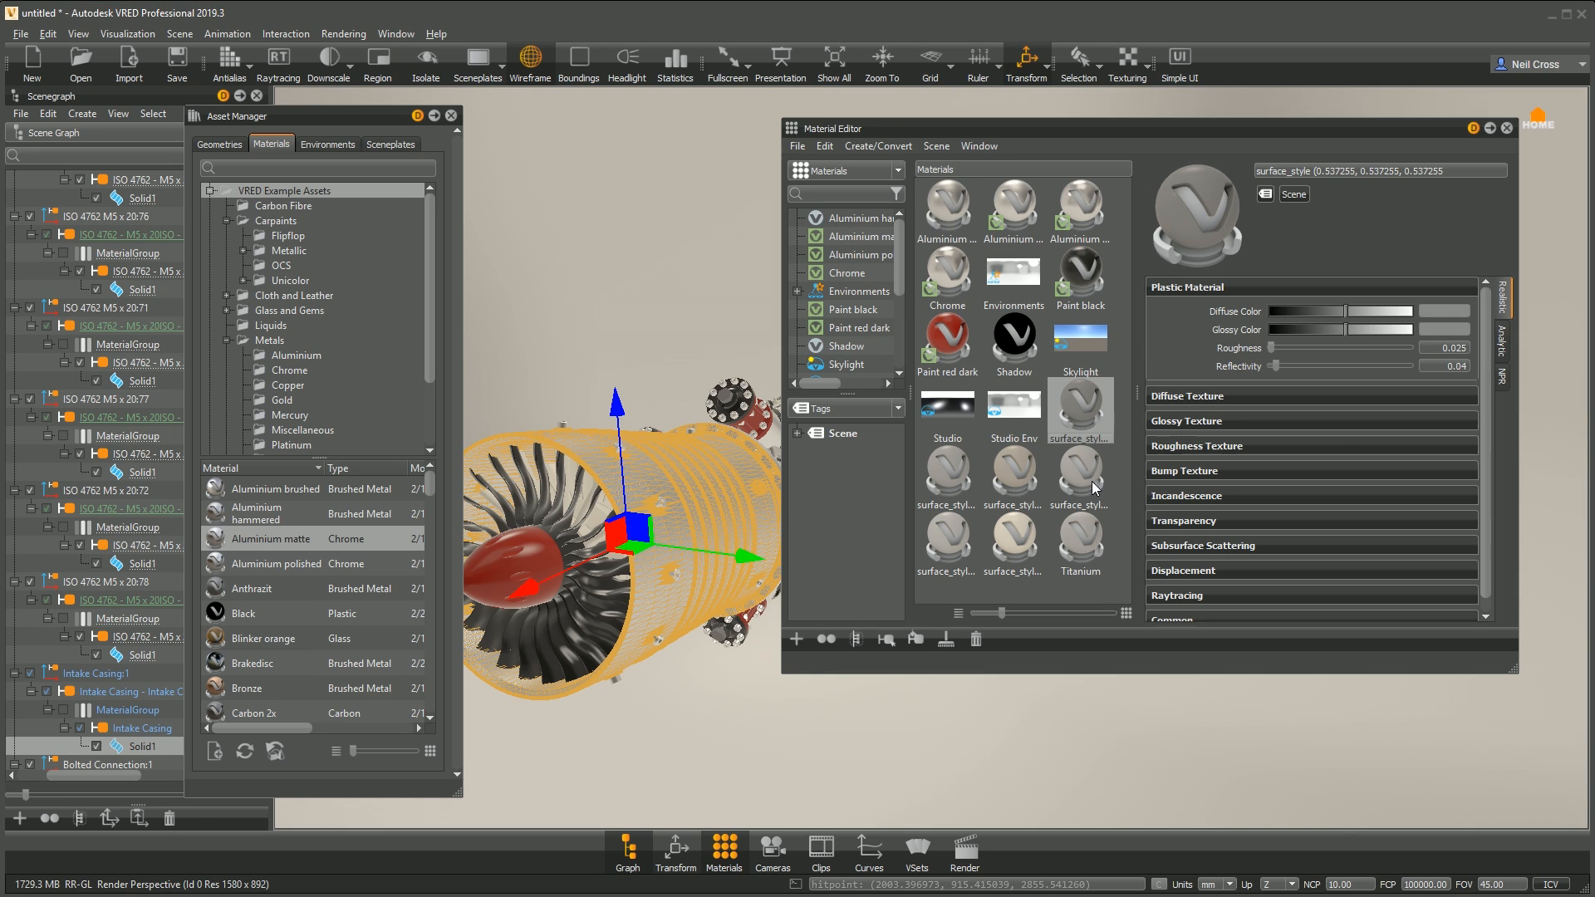
right_click(1079, 410)
left_click(1126, 564)
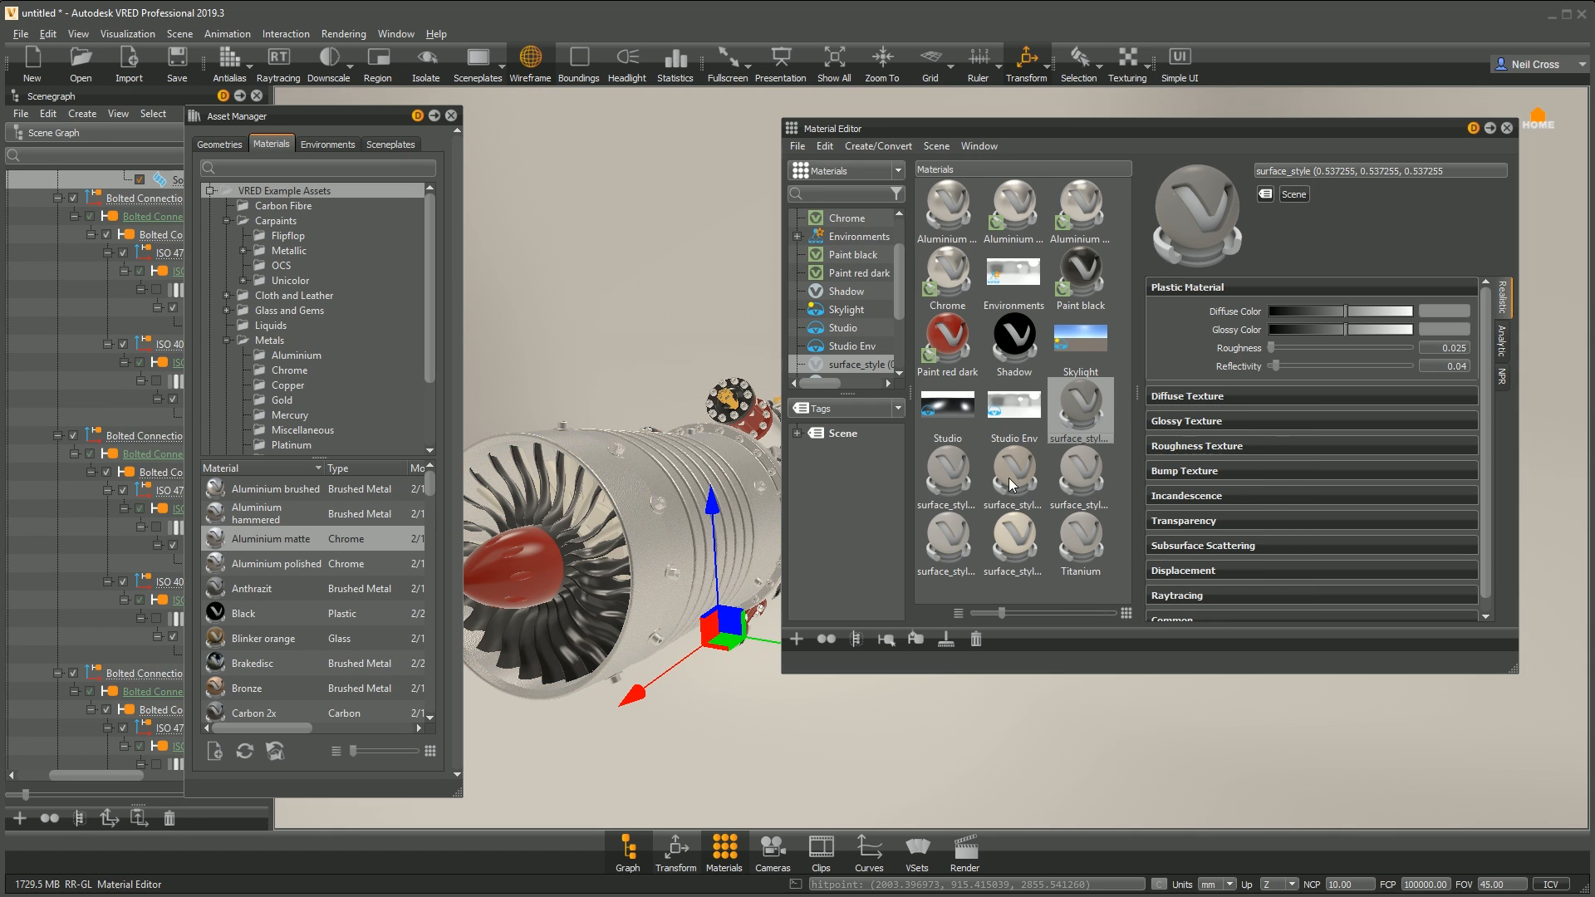
left_click(426, 60)
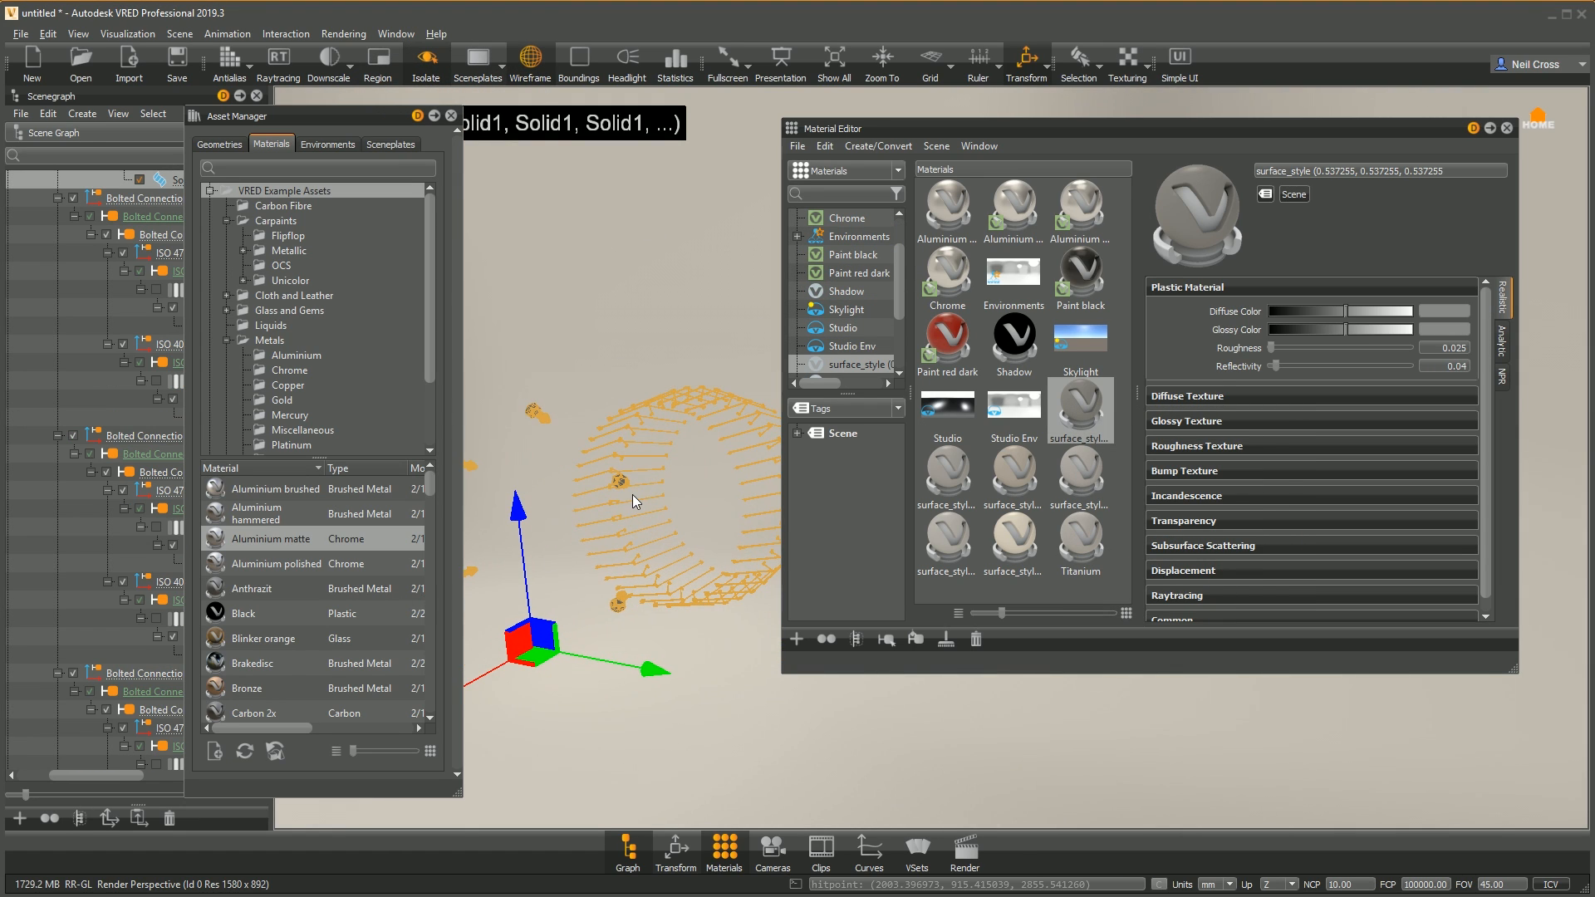
Step: Apply the library's Chrome material to the isolated fasteners, delete their replaced surface_style material, and end the isolation
scroll(632, 495, "up", 5)
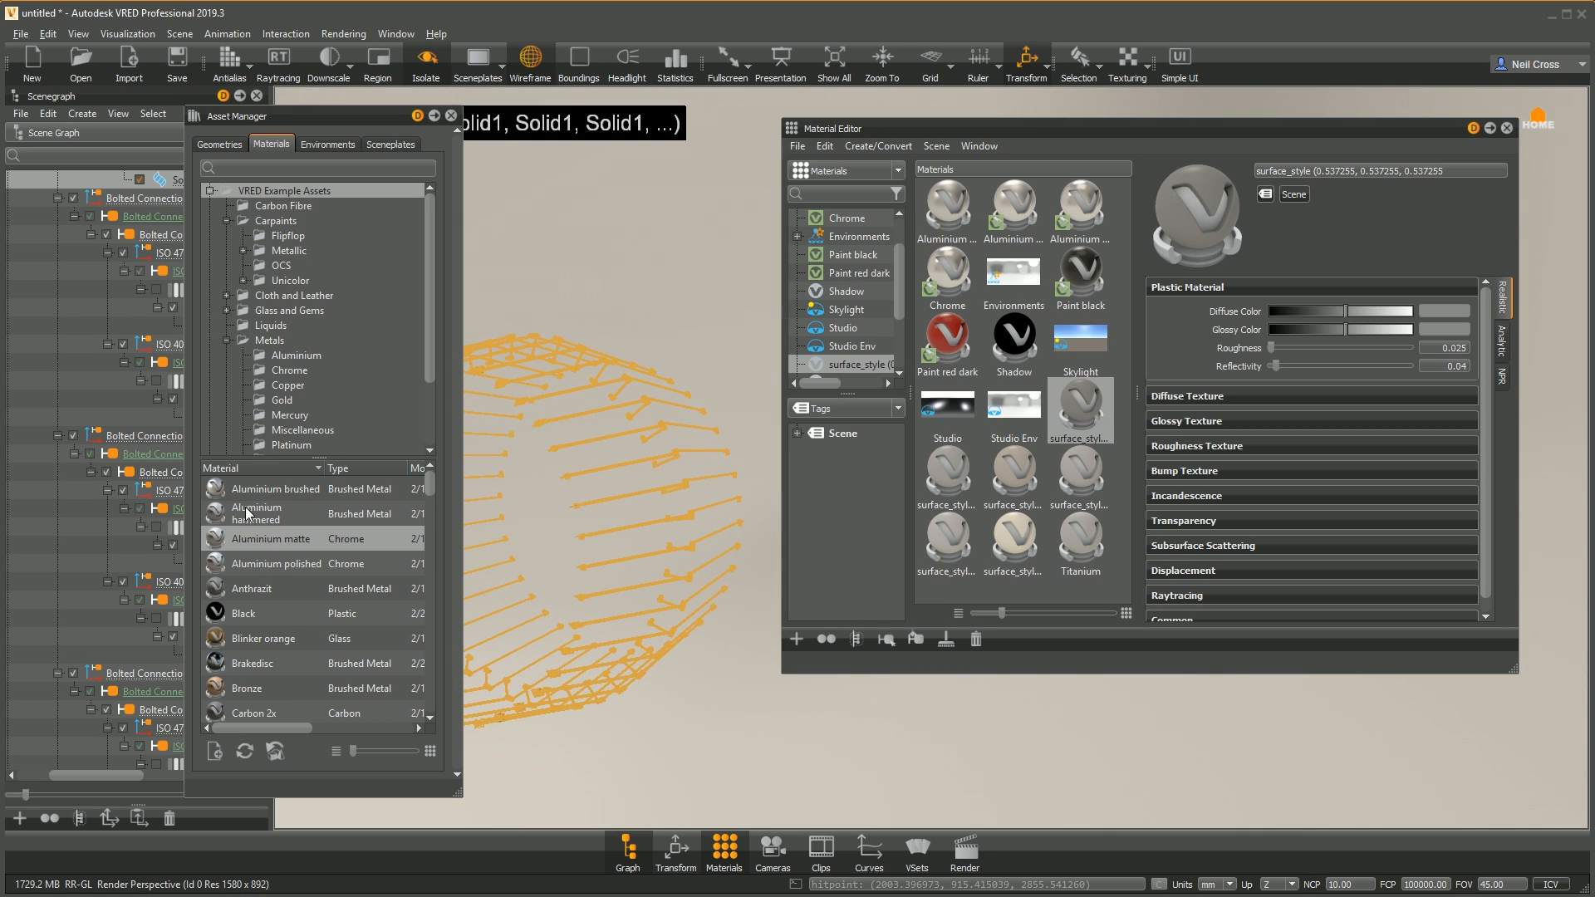
scroll(252, 685, "down", 2)
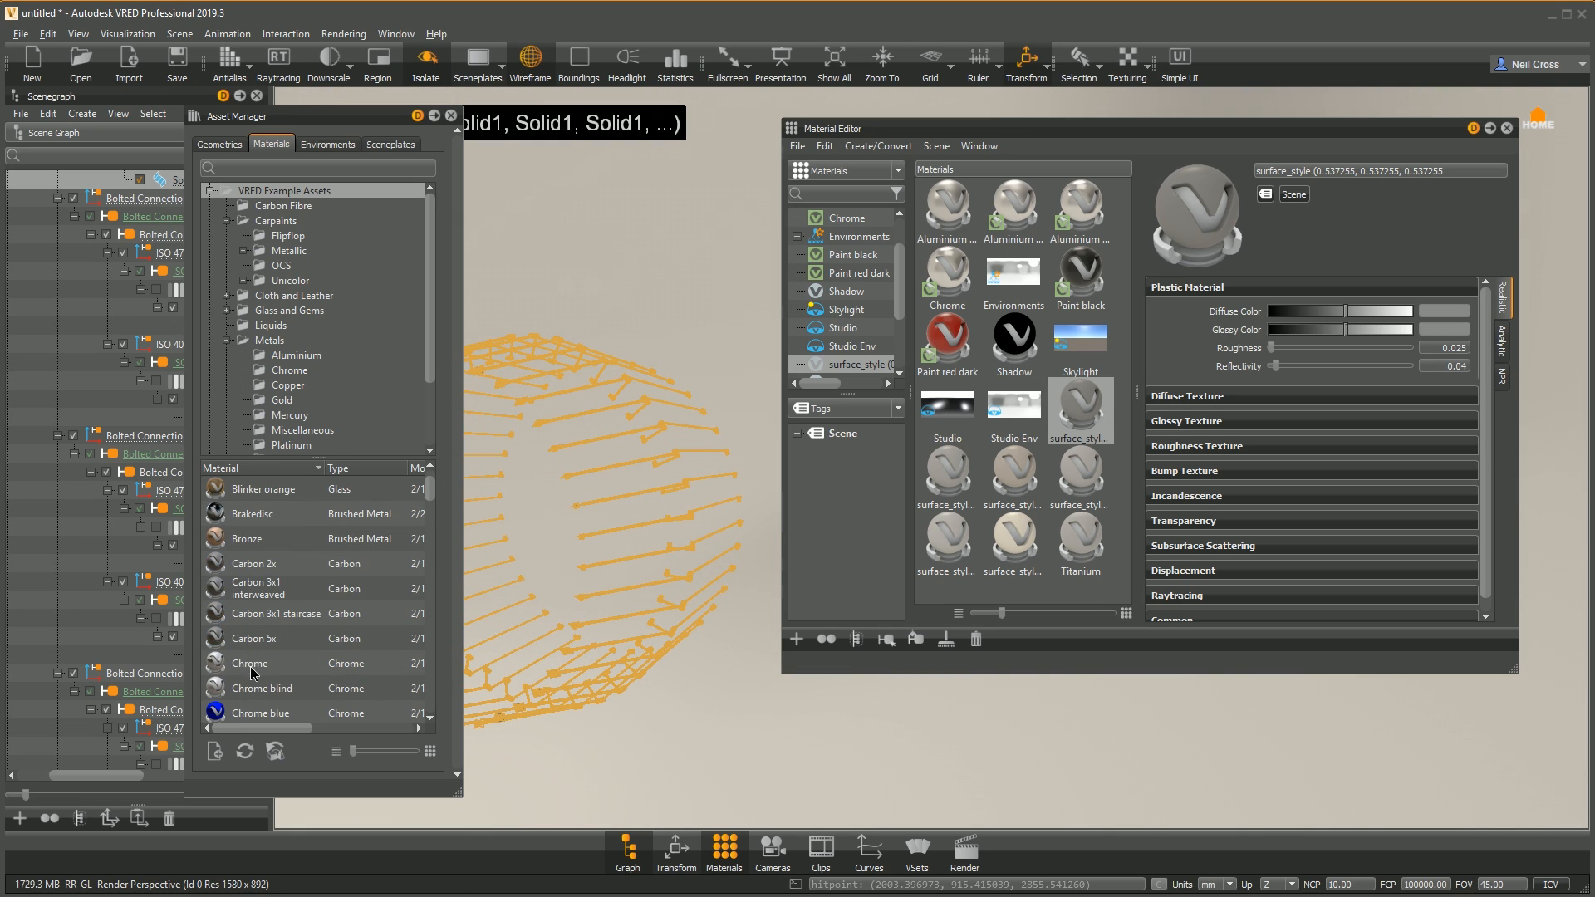
right_click(252, 673)
left_click(330, 701)
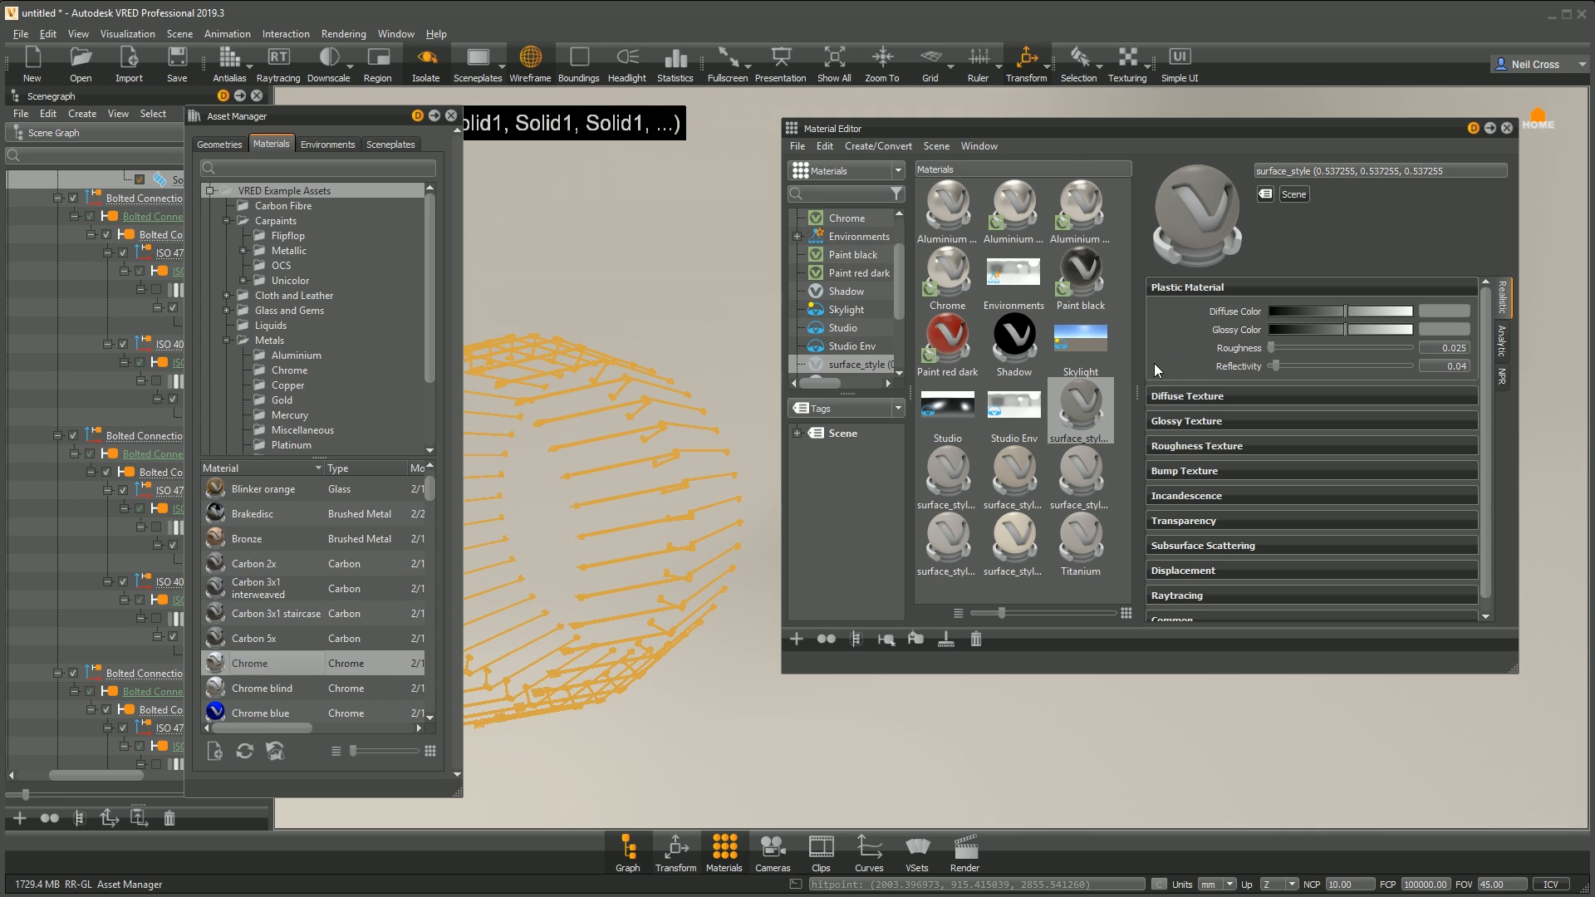
left_click(976, 639)
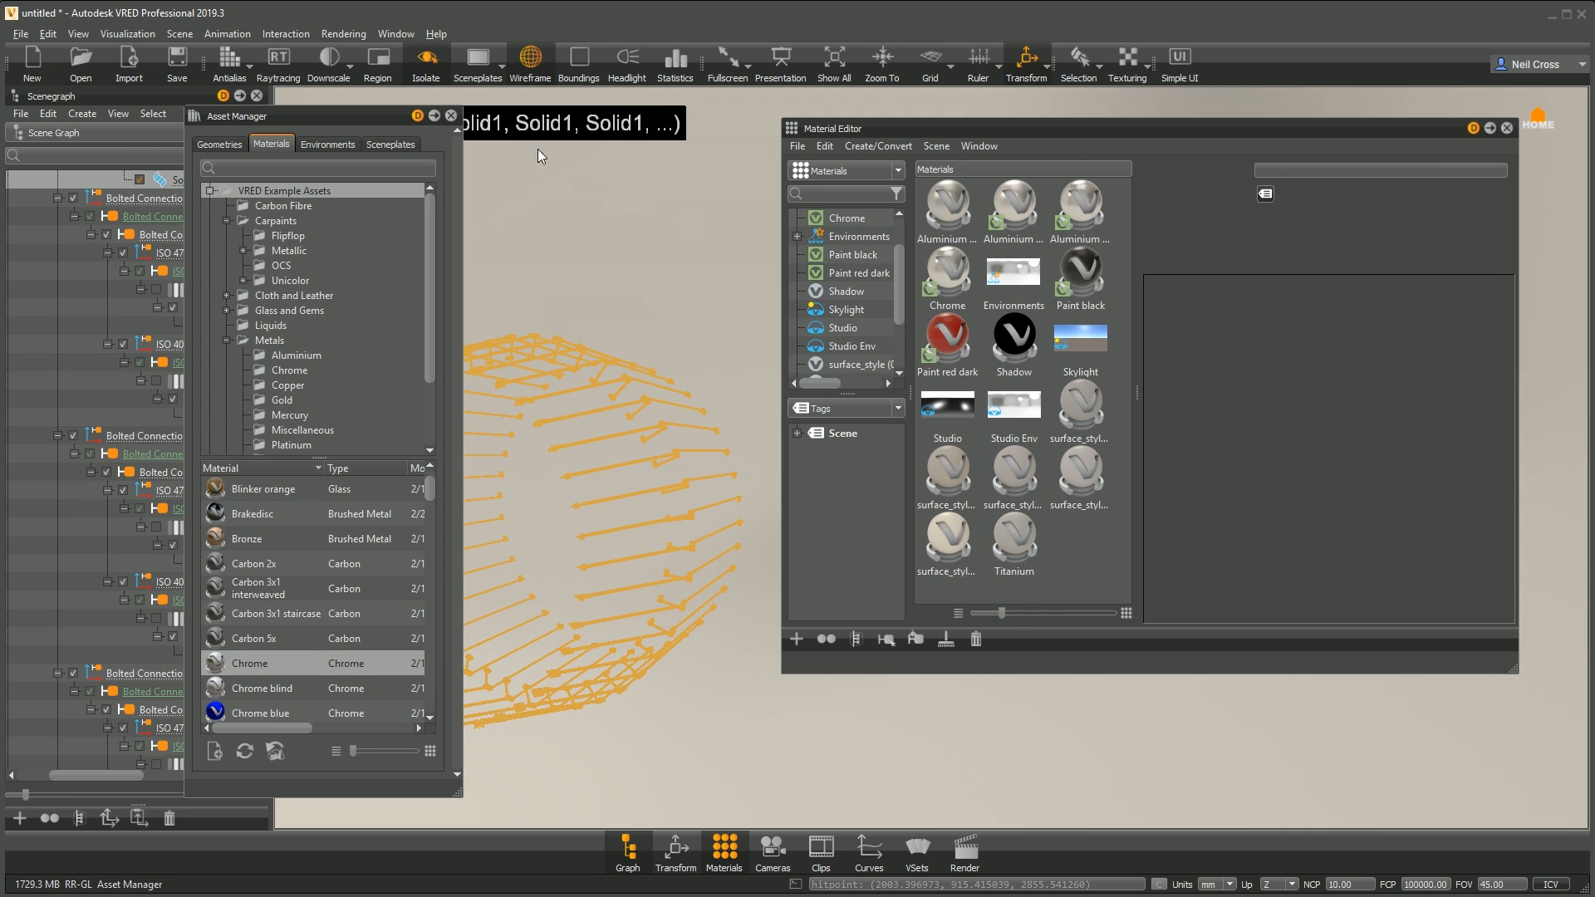
left_click(410, 80)
Step: Select the nodes using the three grey surface_style materials, starting with 0.698039, and isolate them
left_click(1080, 415)
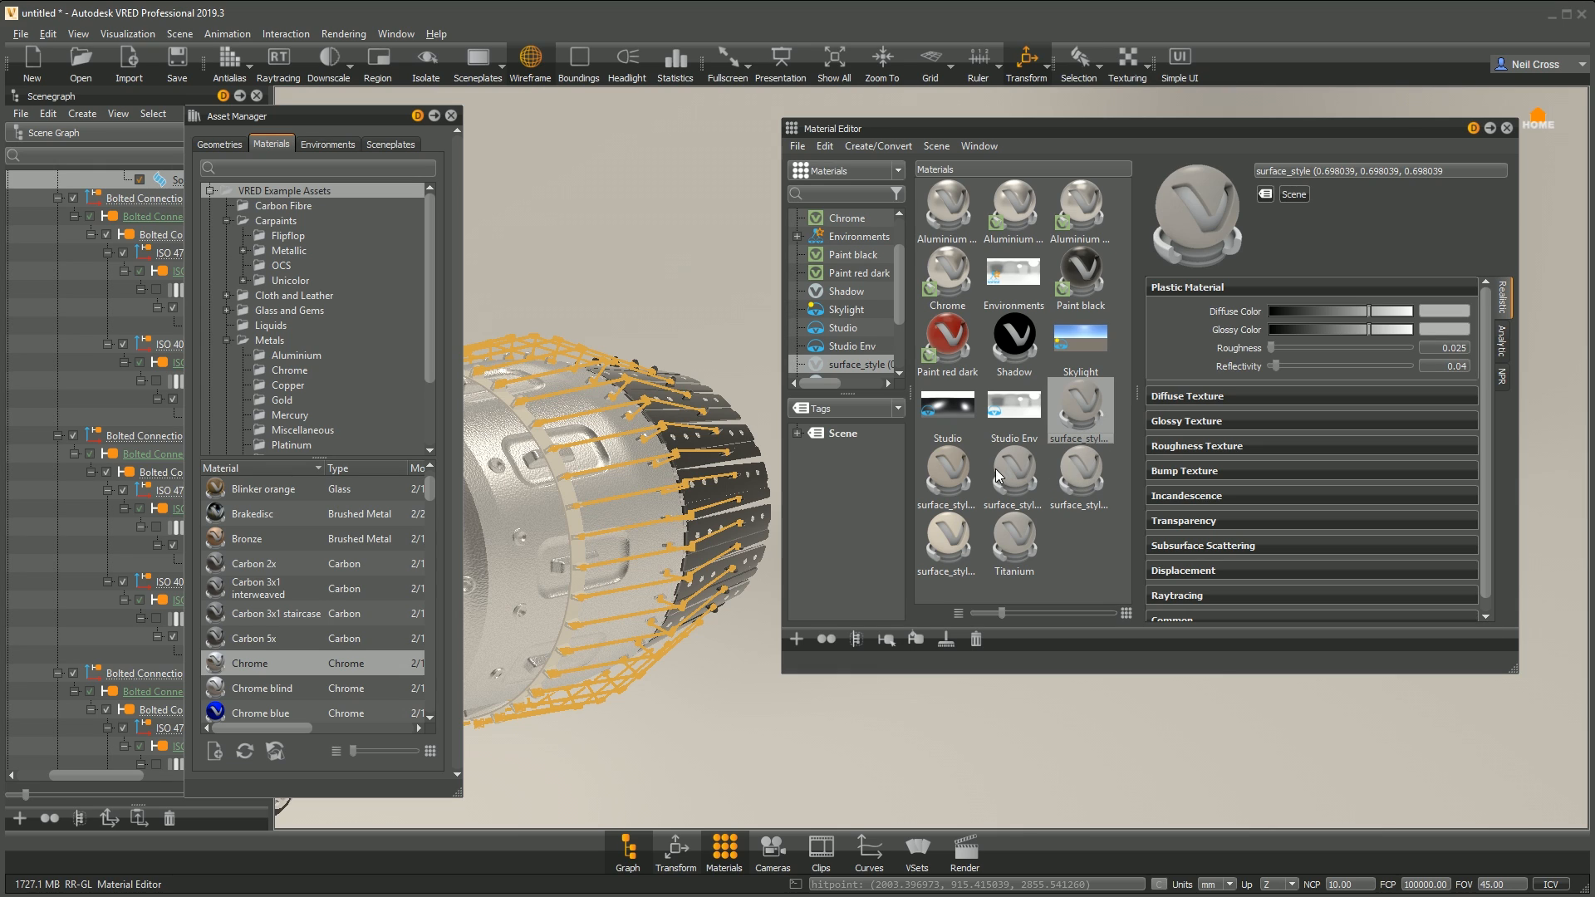
left_click(1080, 473, "ctrl")
left_click(1031, 471, "ctrl")
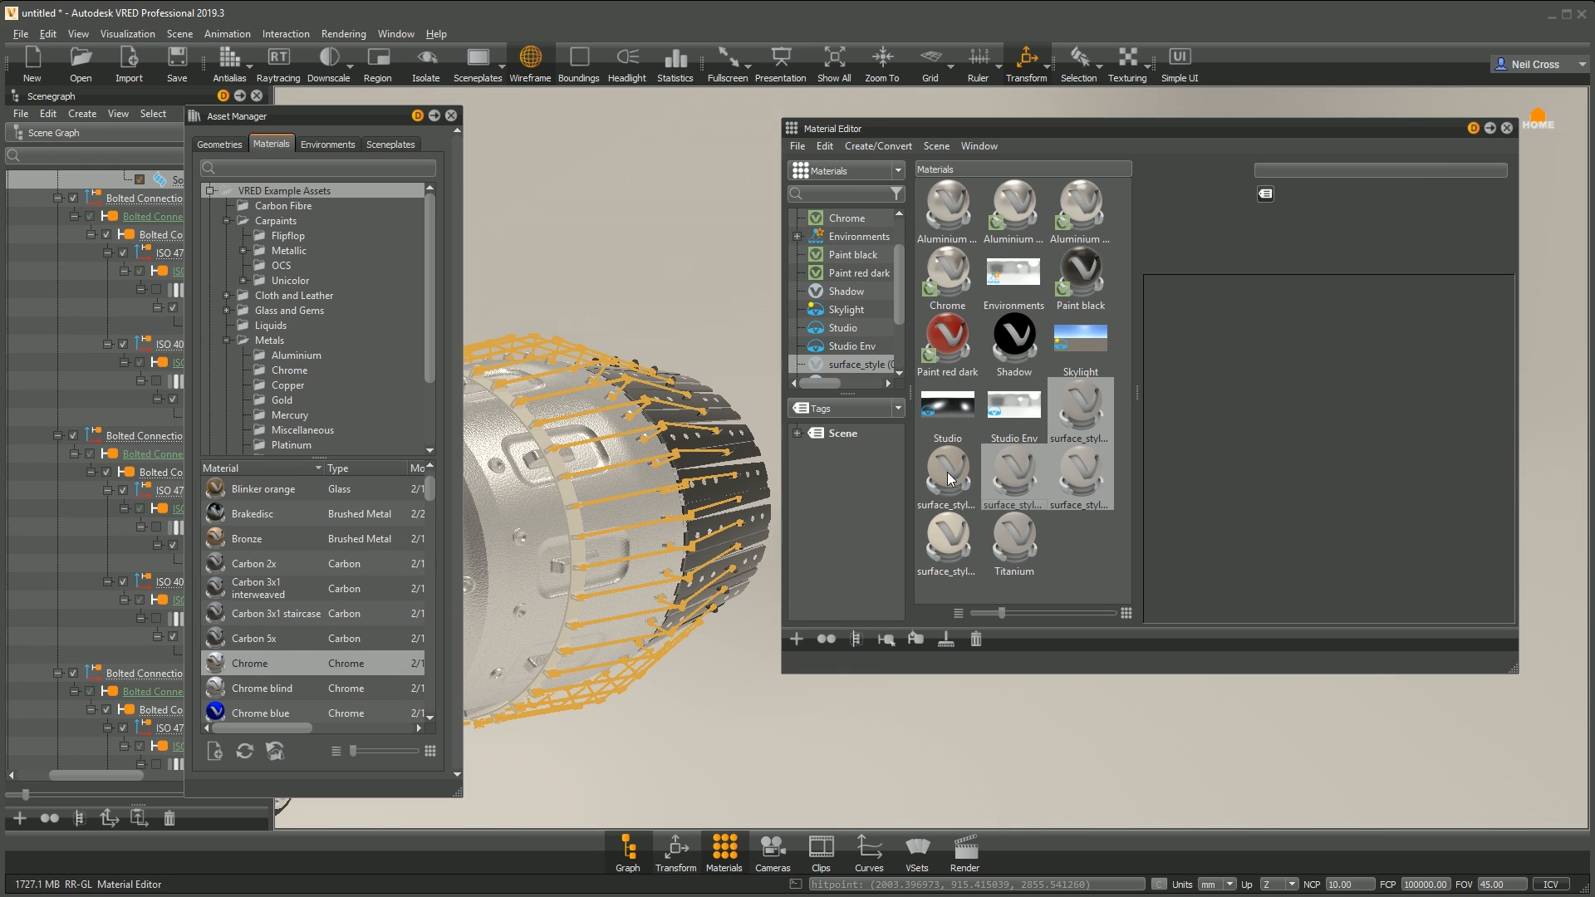
right_click(1021, 484)
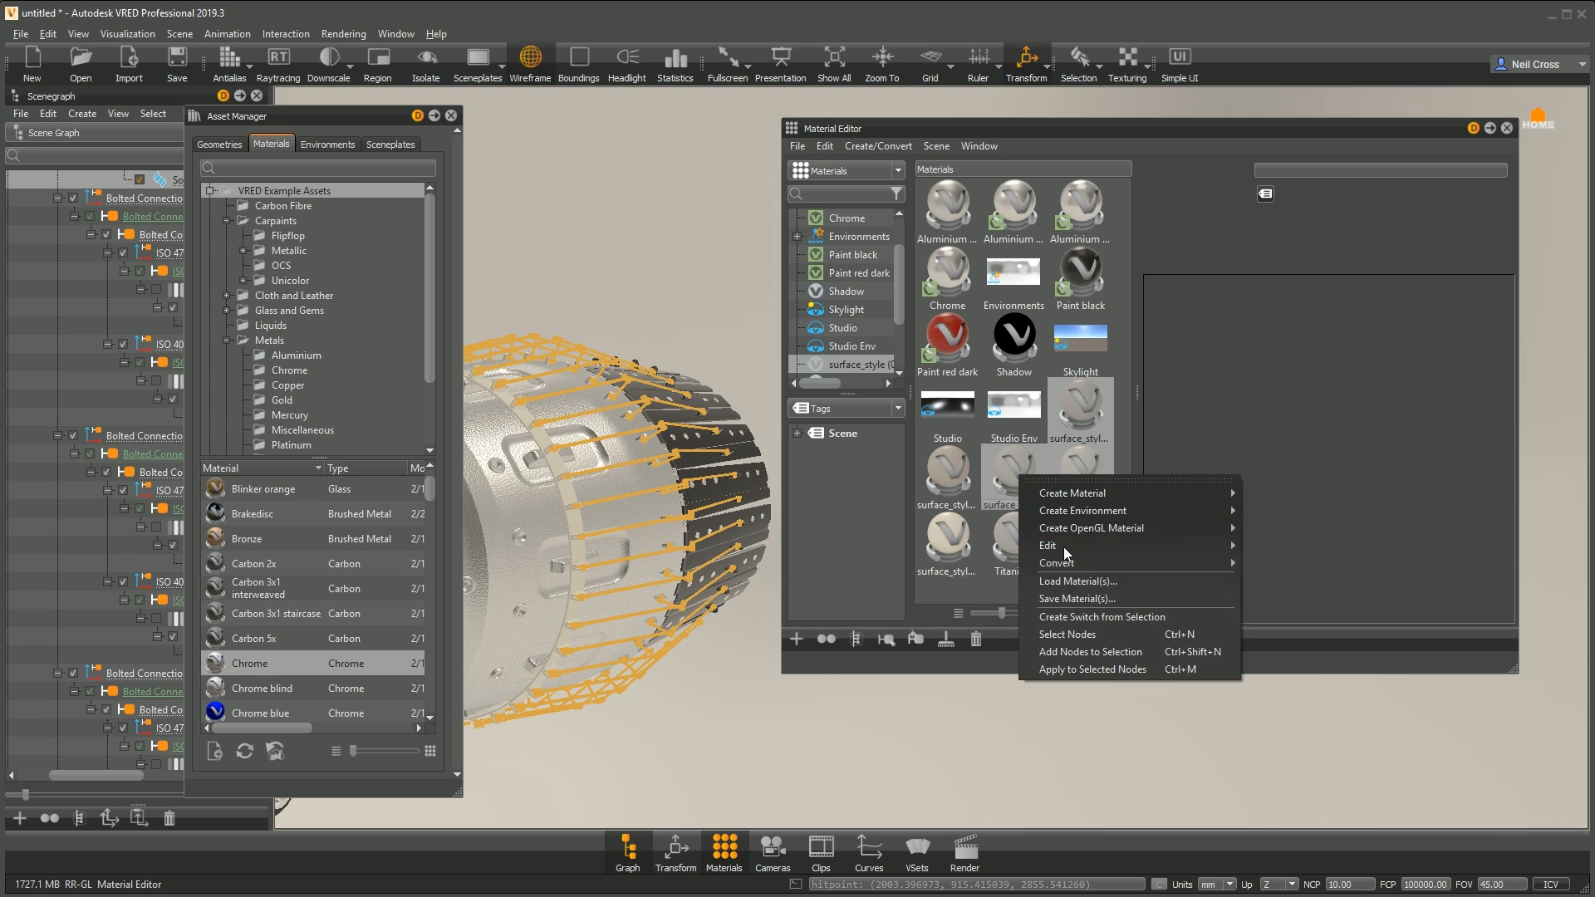
left_click(1073, 631)
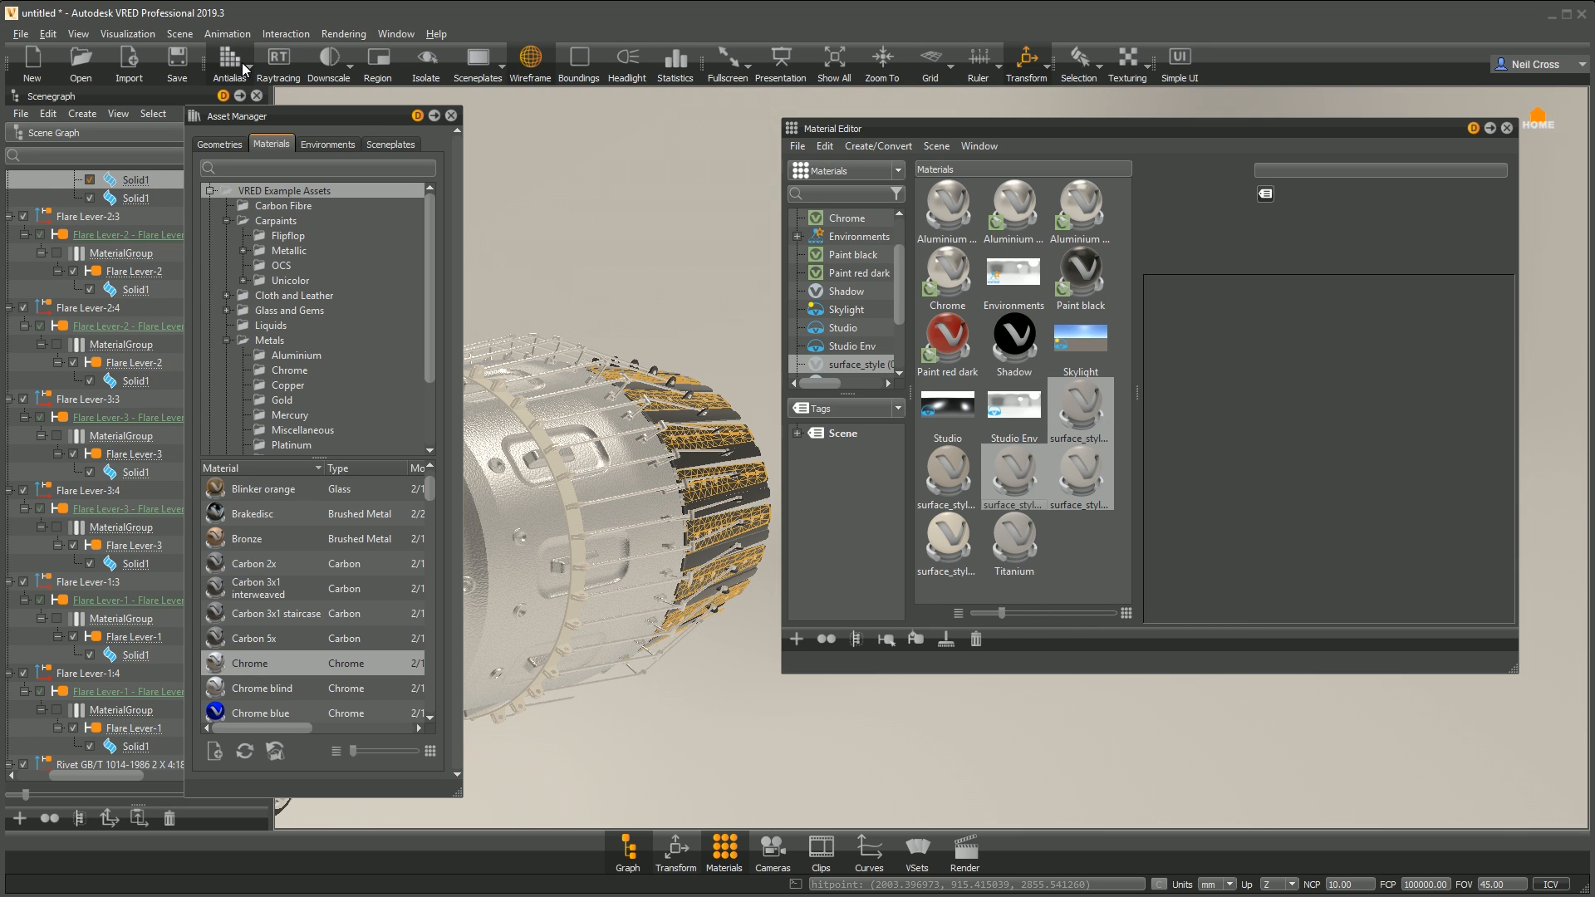
left_click(426, 63)
Step: Apply Aluminium polished to the isolated parts, end the isolation, and remove the three replaced surface_style materials
scroll(600, 604, "down", 5)
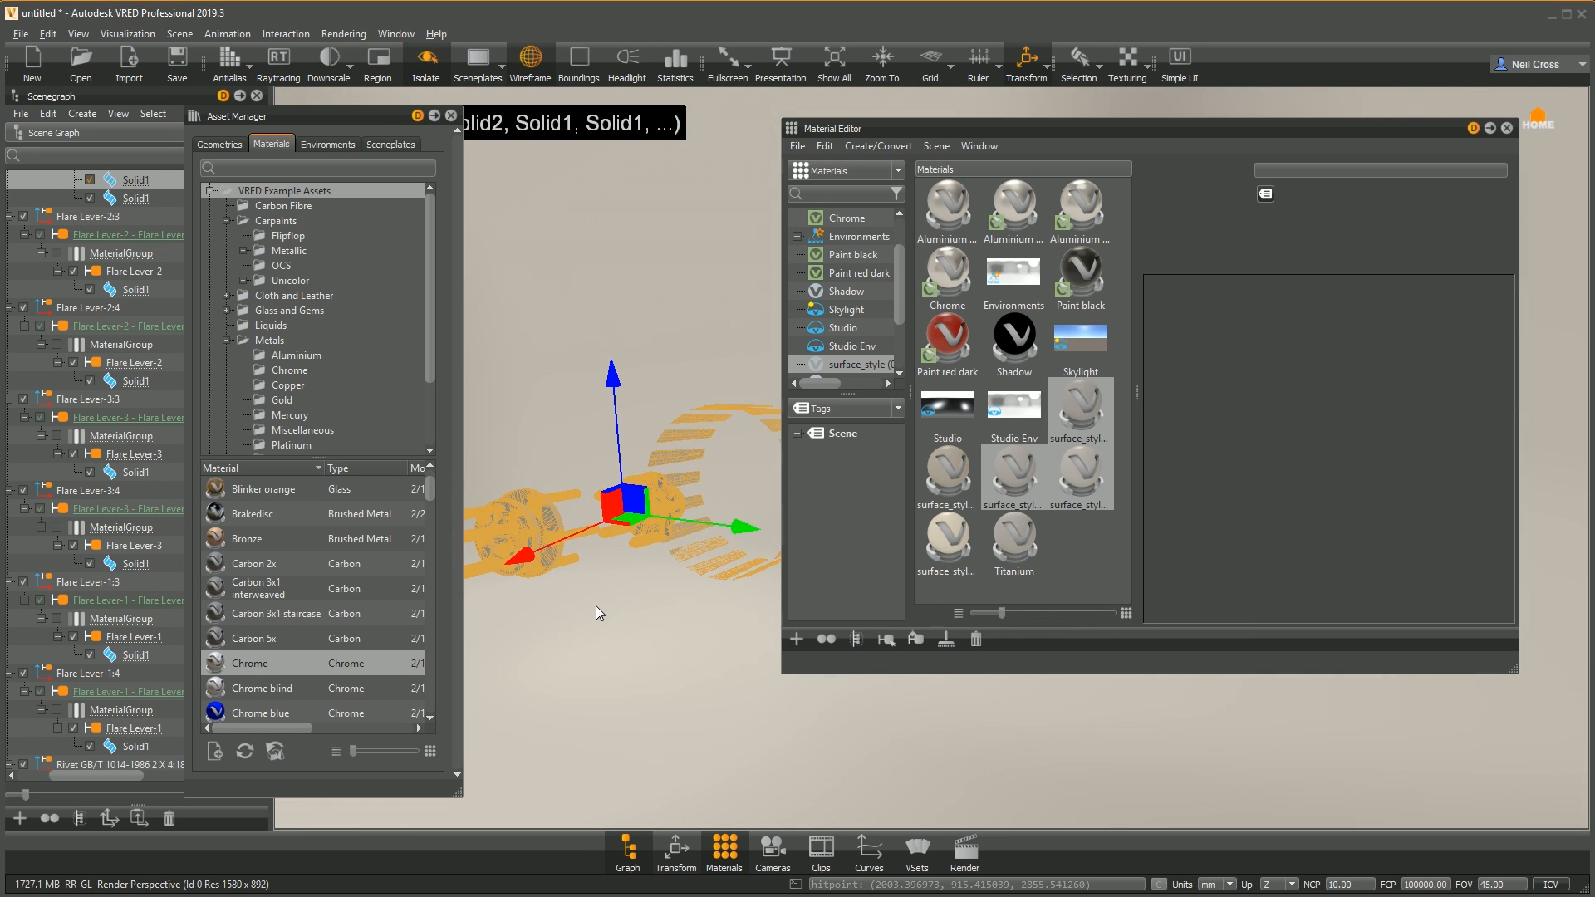
mouse_move(595, 604)
left_mouse_down("alt")
mouse_move(468, 669)
mouse_move(621, 590)
left_mouse_up("alt")
scroll(561, 581, "up", 8)
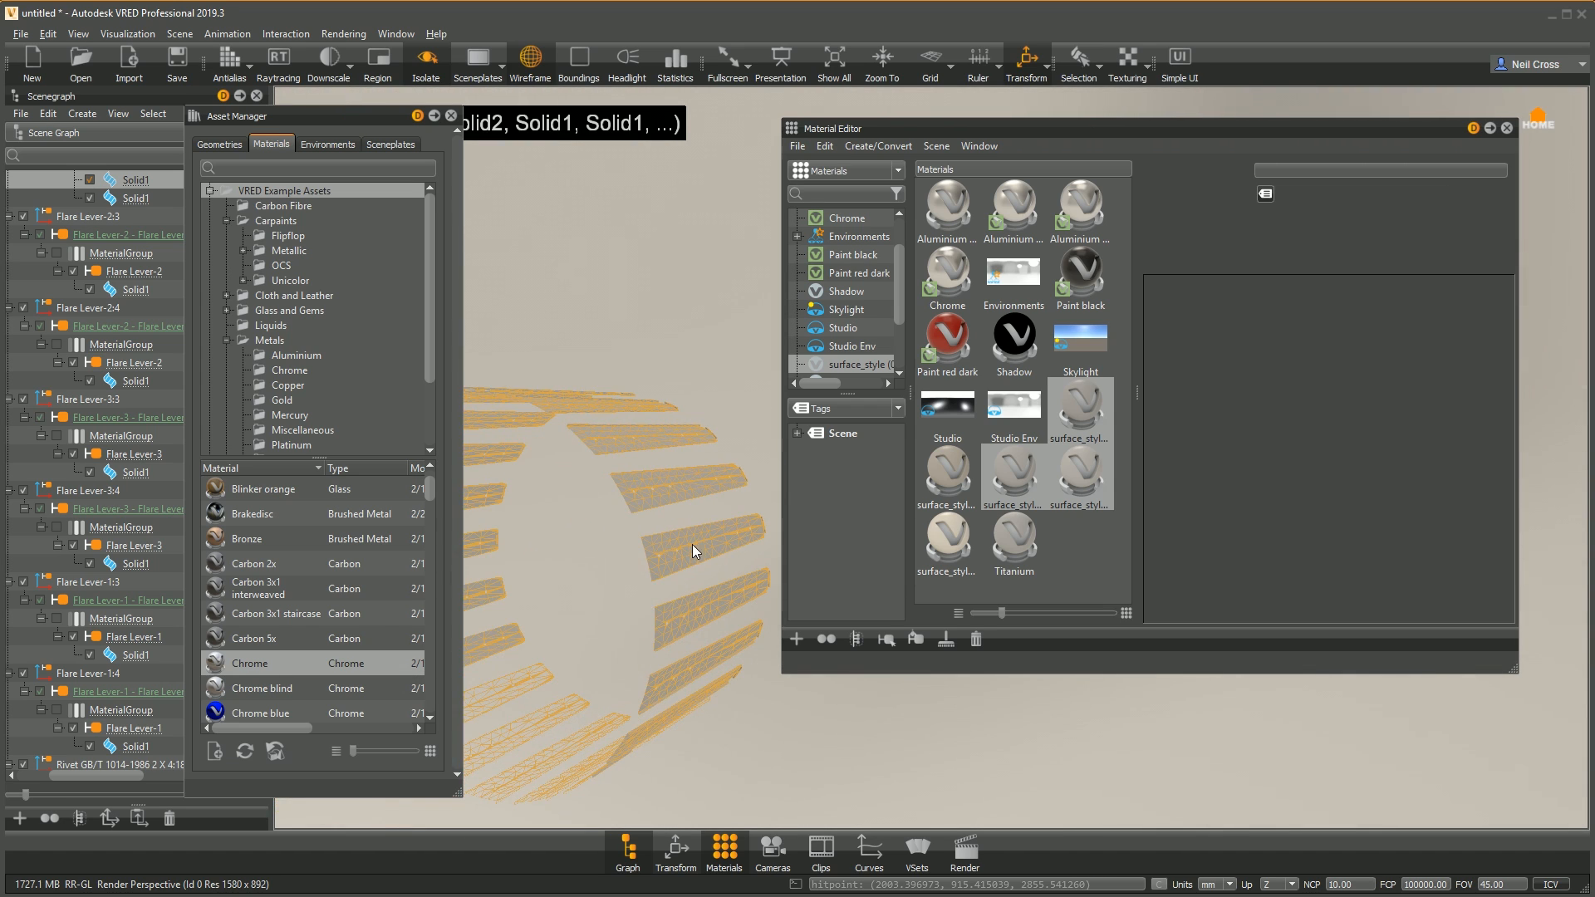
left_click_drag(695, 551, 591, 598)
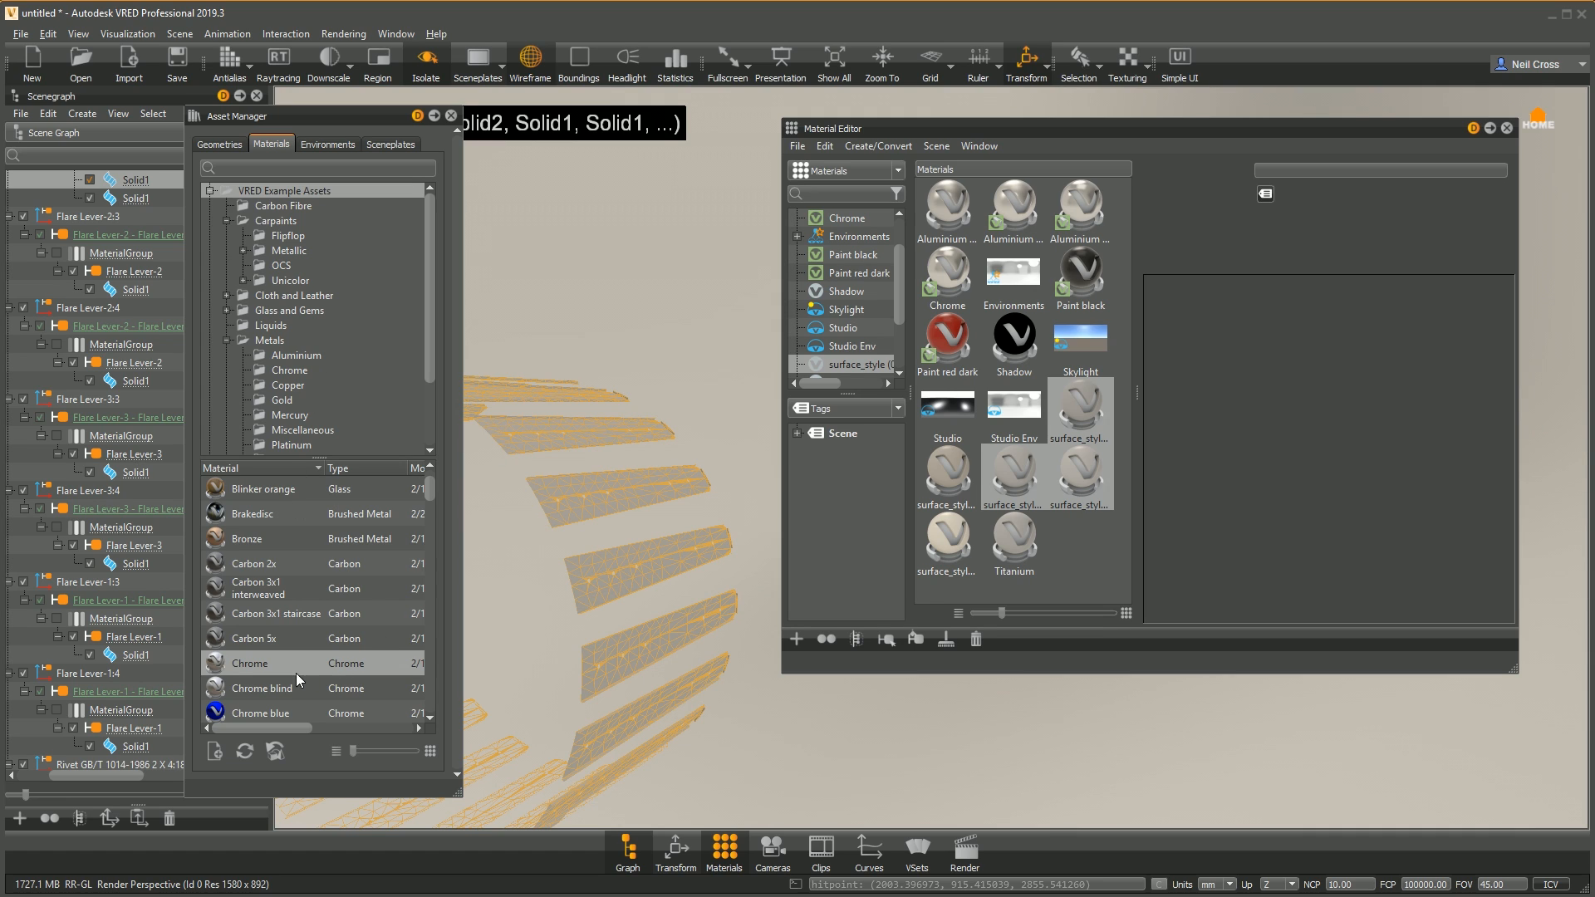
scroll(307, 639, "up", 2)
right_click(279, 565)
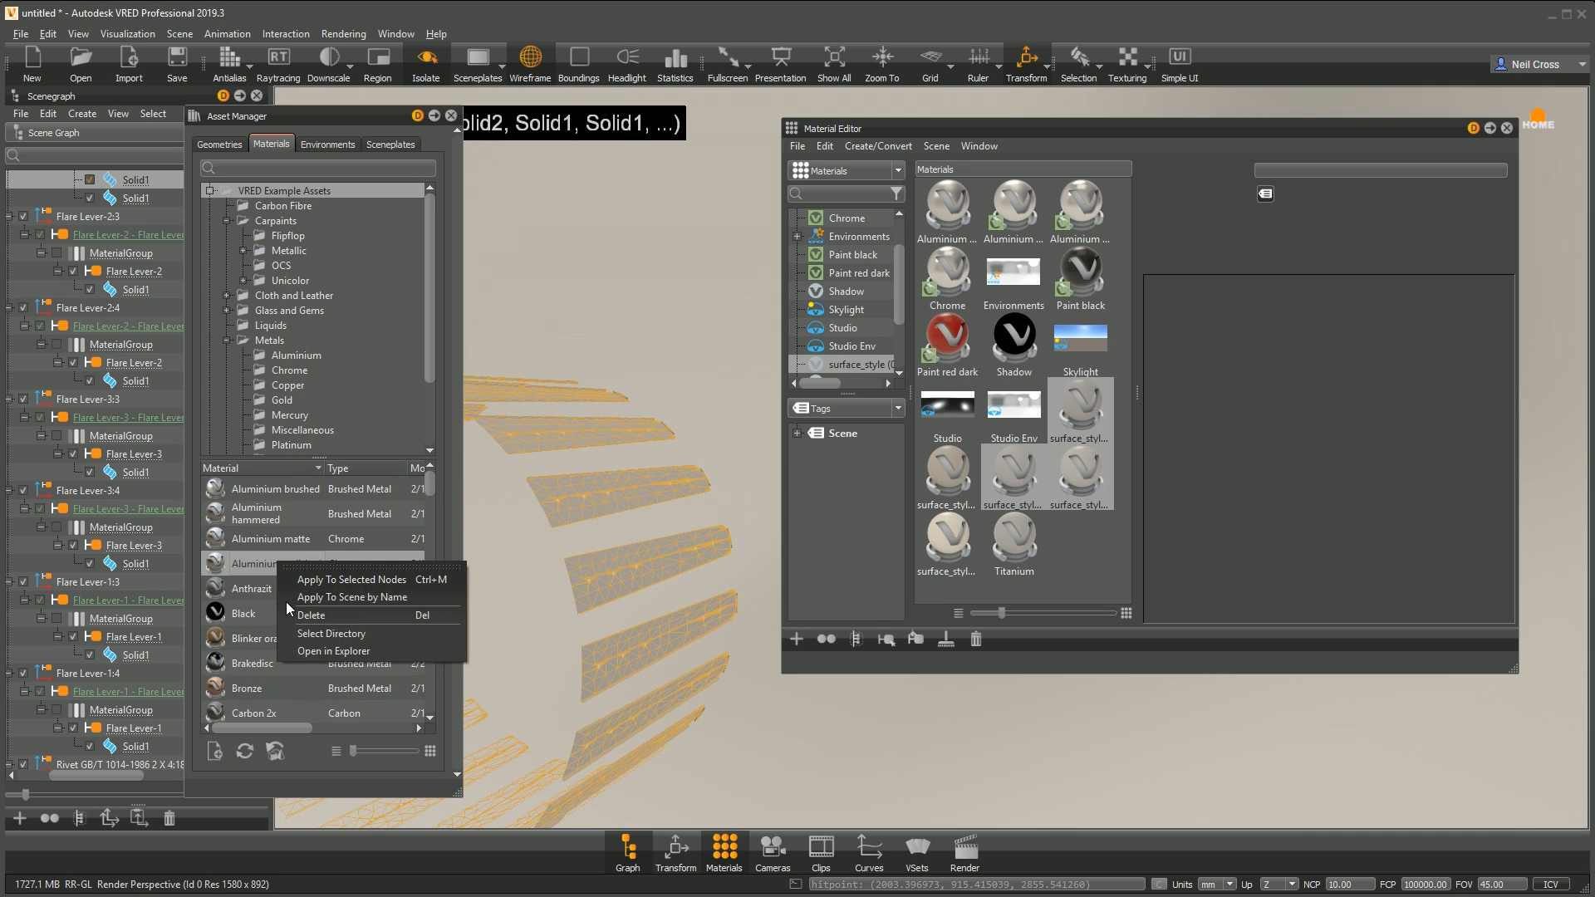
left_click(342, 580)
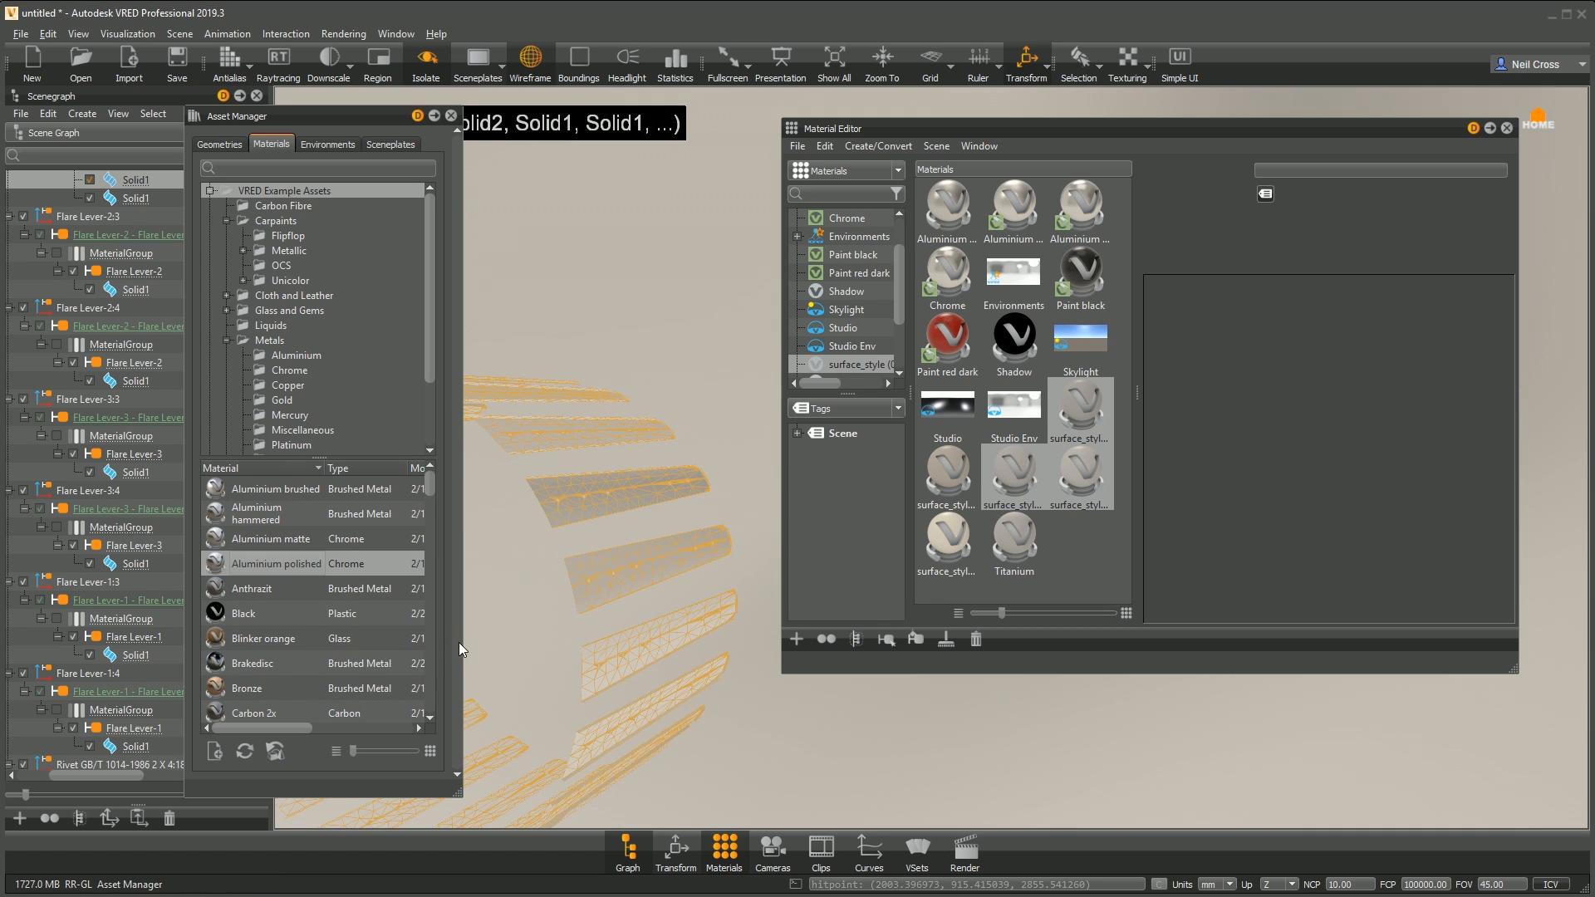
left_click(426, 62)
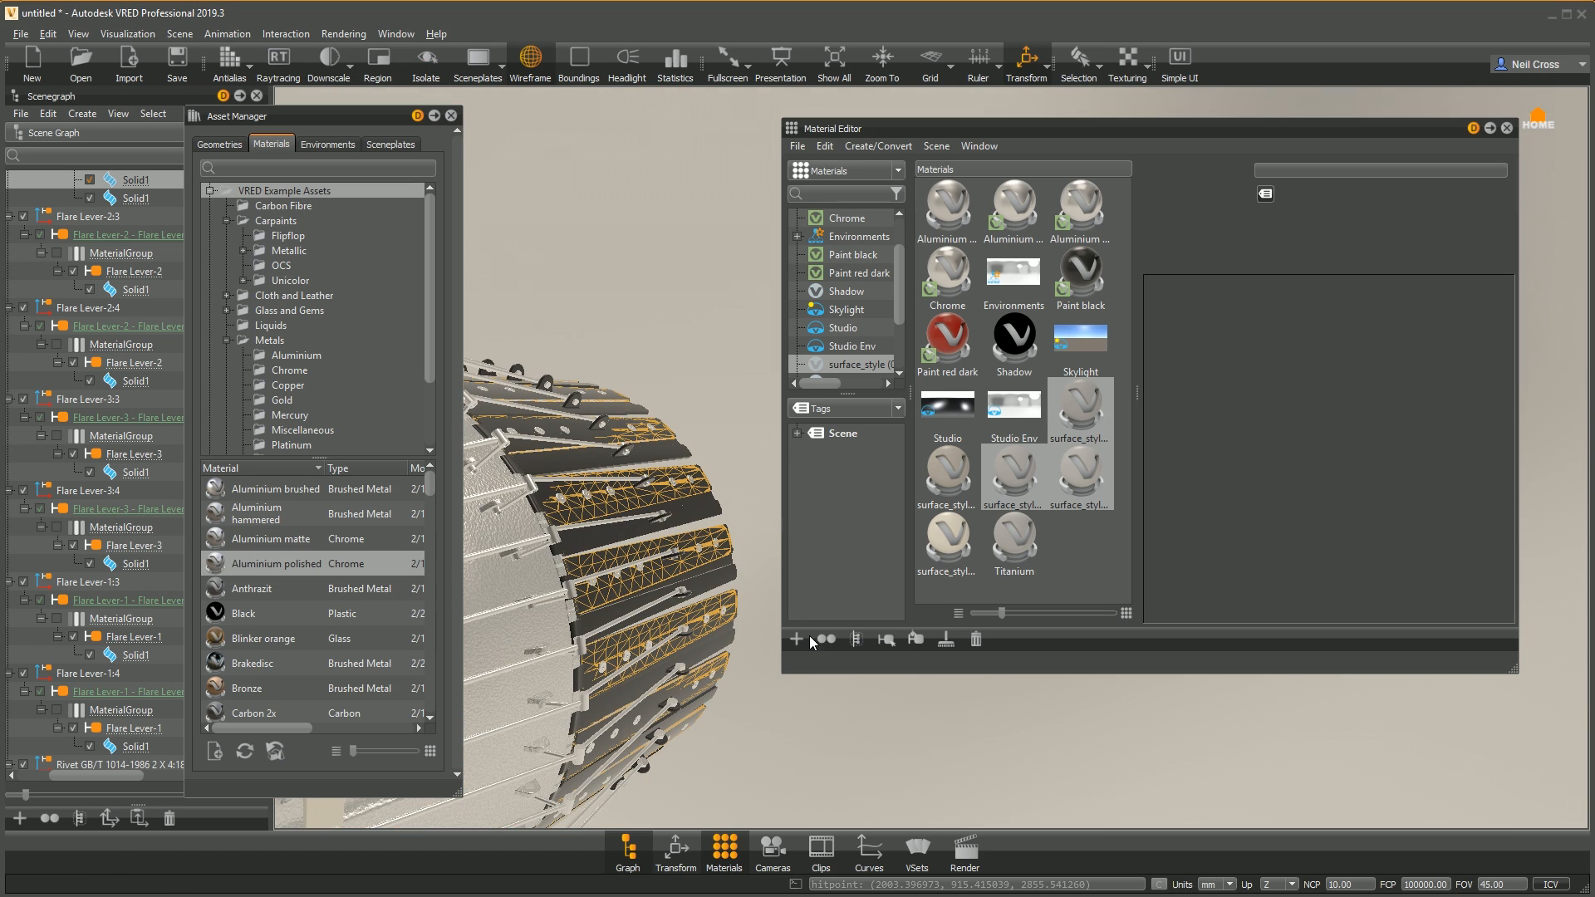
left_click(946, 639)
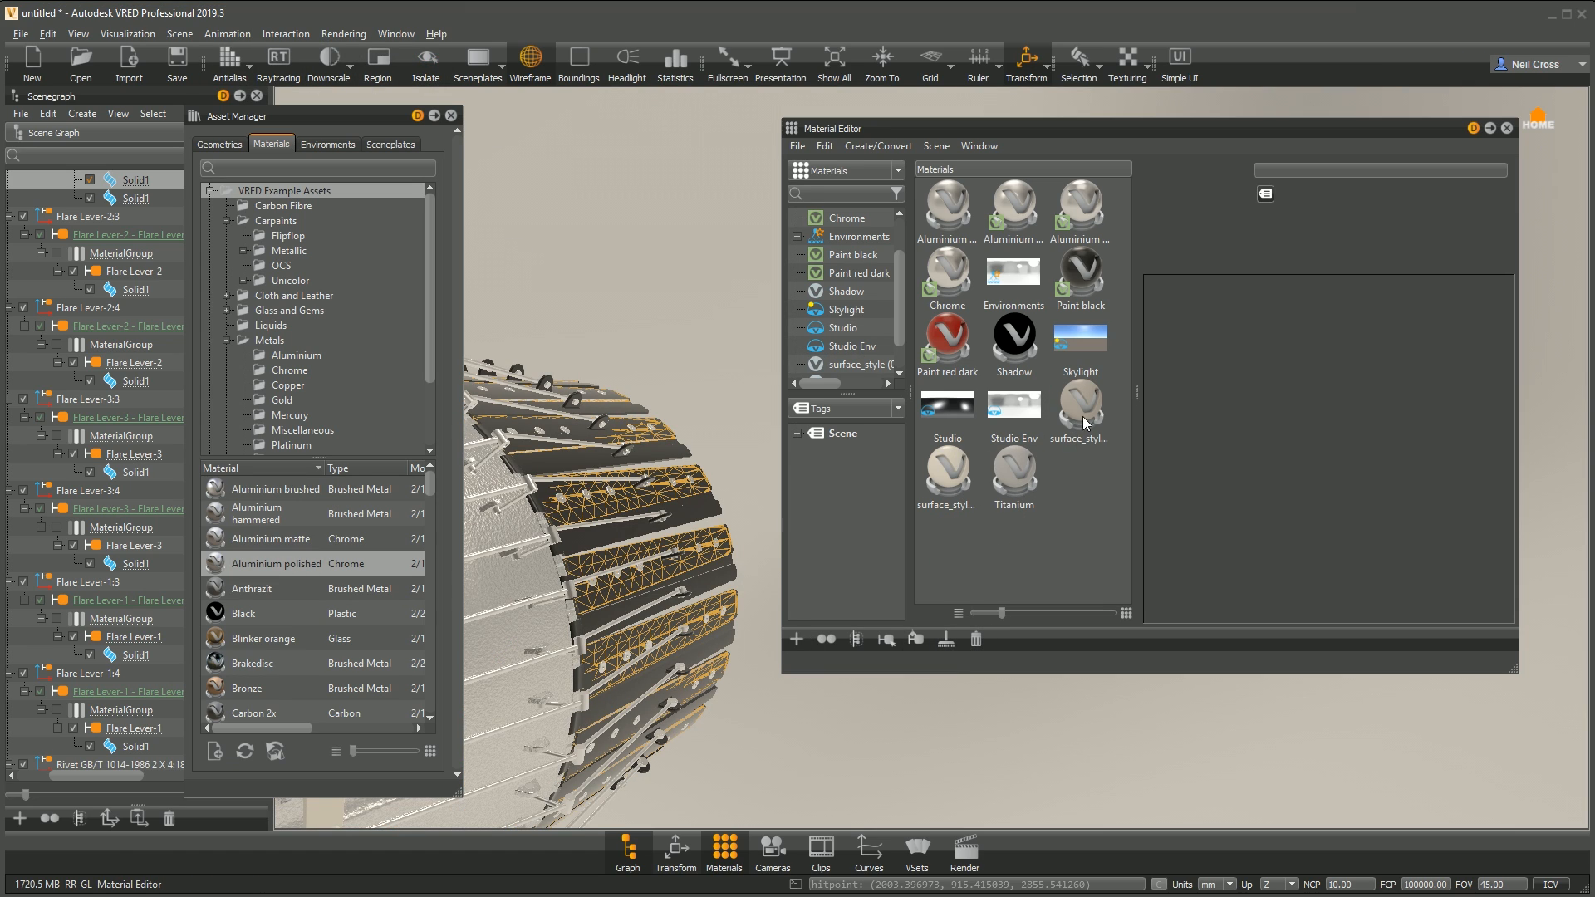
Step: Select all nodes using the surface_style (0.749020, 0.729412, 0.701961) material and isolate them
left_click(1086, 407)
left_click(948, 474, "ctrl")
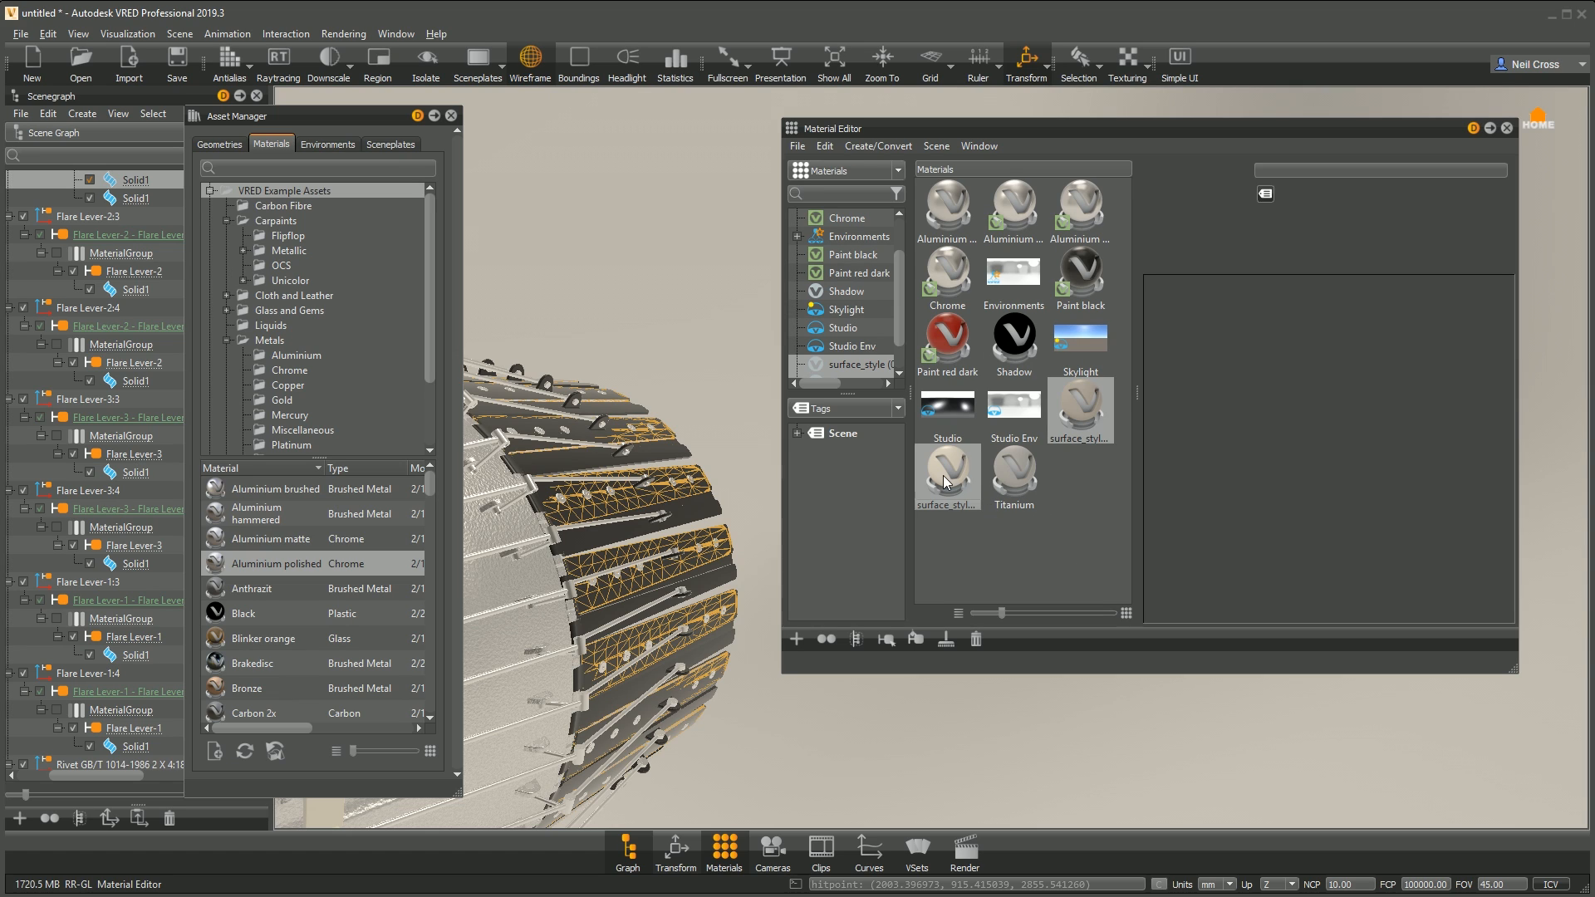
left_click(1058, 403)
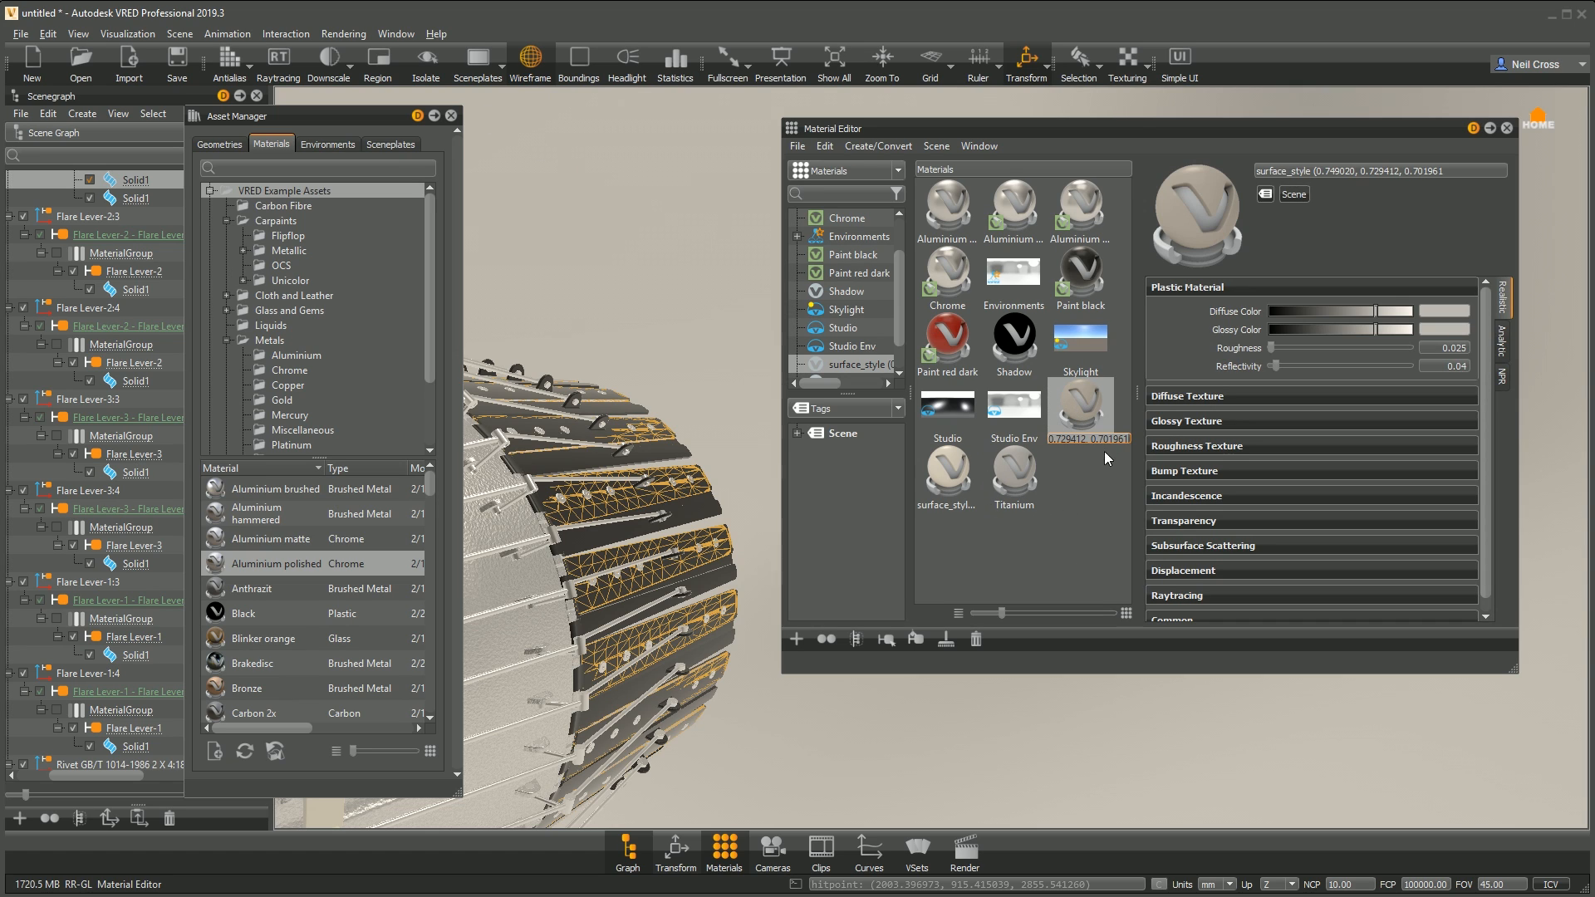
right_click(1071, 397)
left_click(1133, 545)
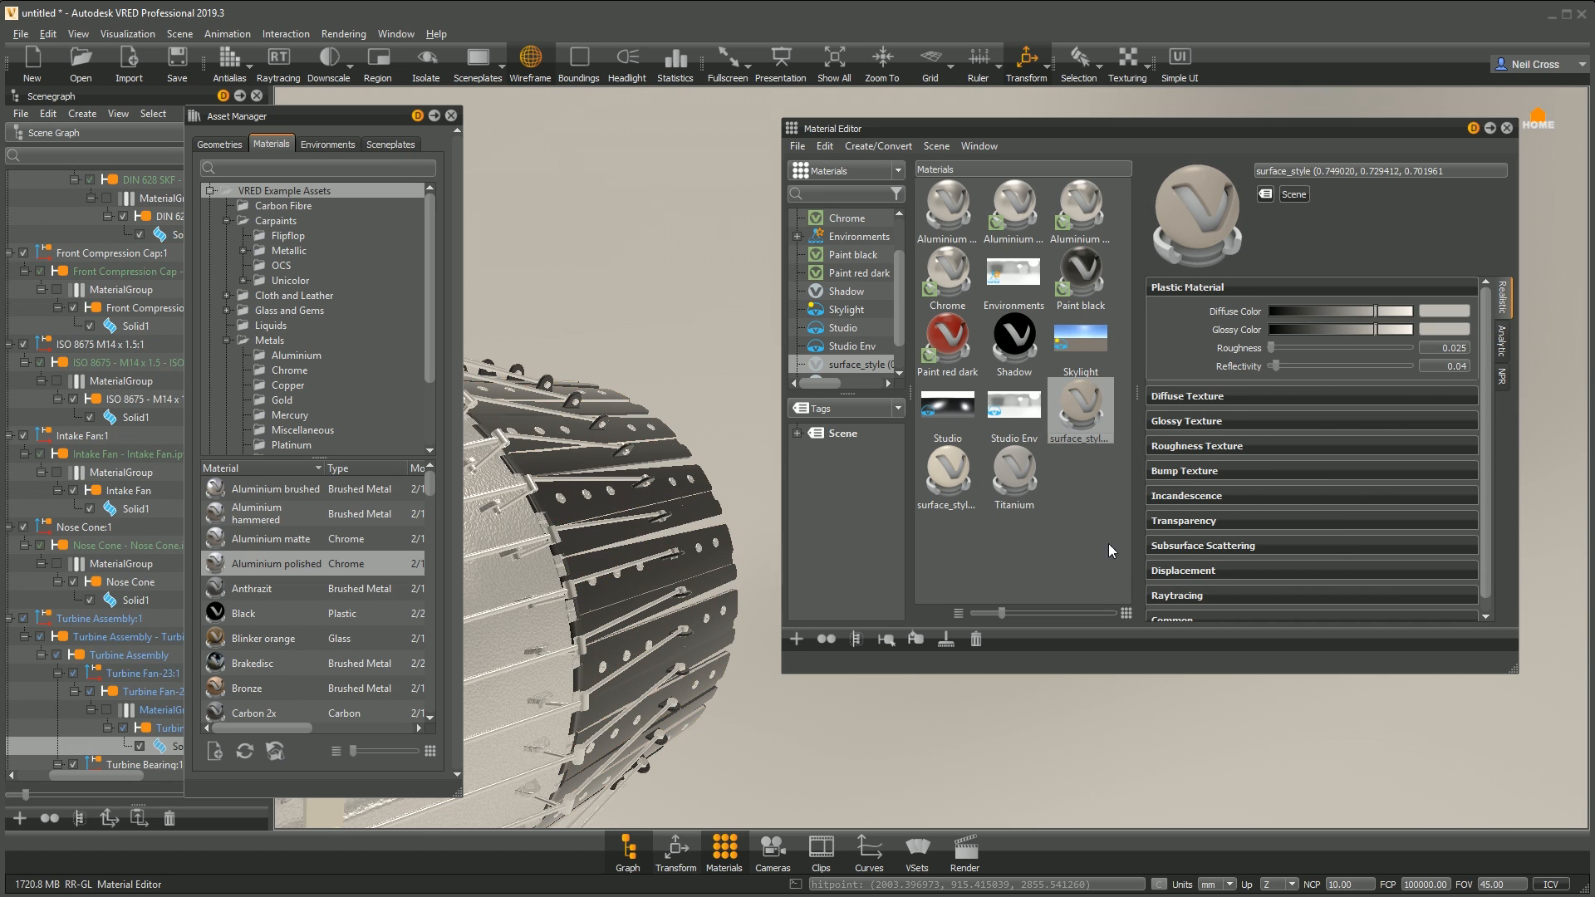
left_click(426, 63)
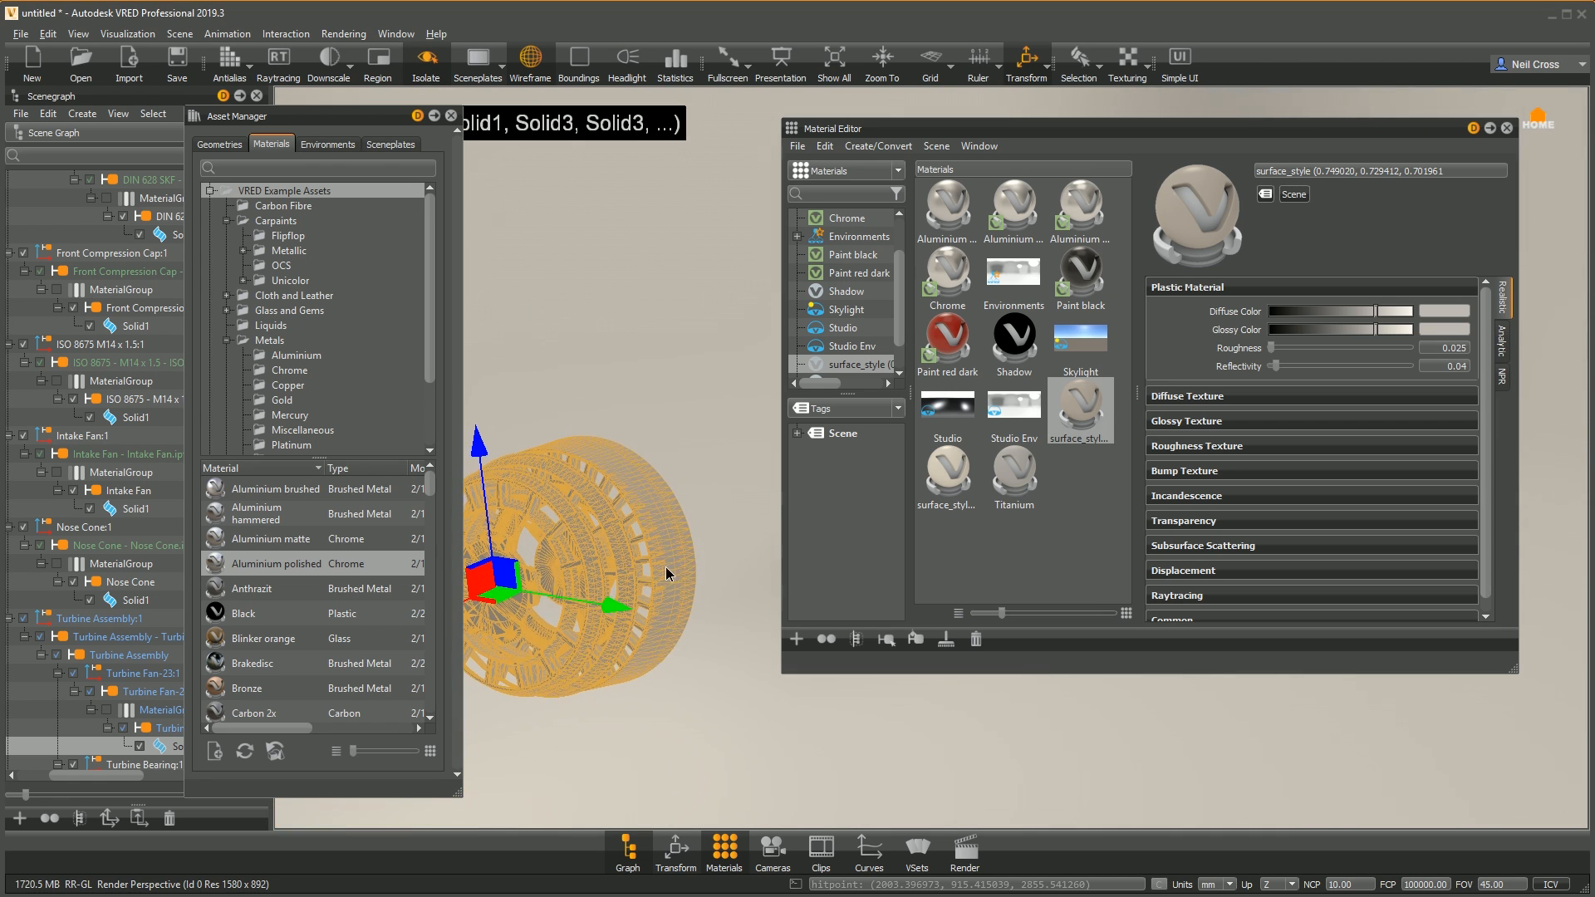
Step: Apply the Metal brushed material from the Metals library to the isolated turbine parts
scroll(620, 585, "up", 3)
left_click_drag(648, 589, 593, 584, "alt")
middle_click_drag(593, 584, 544, 592, "alt")
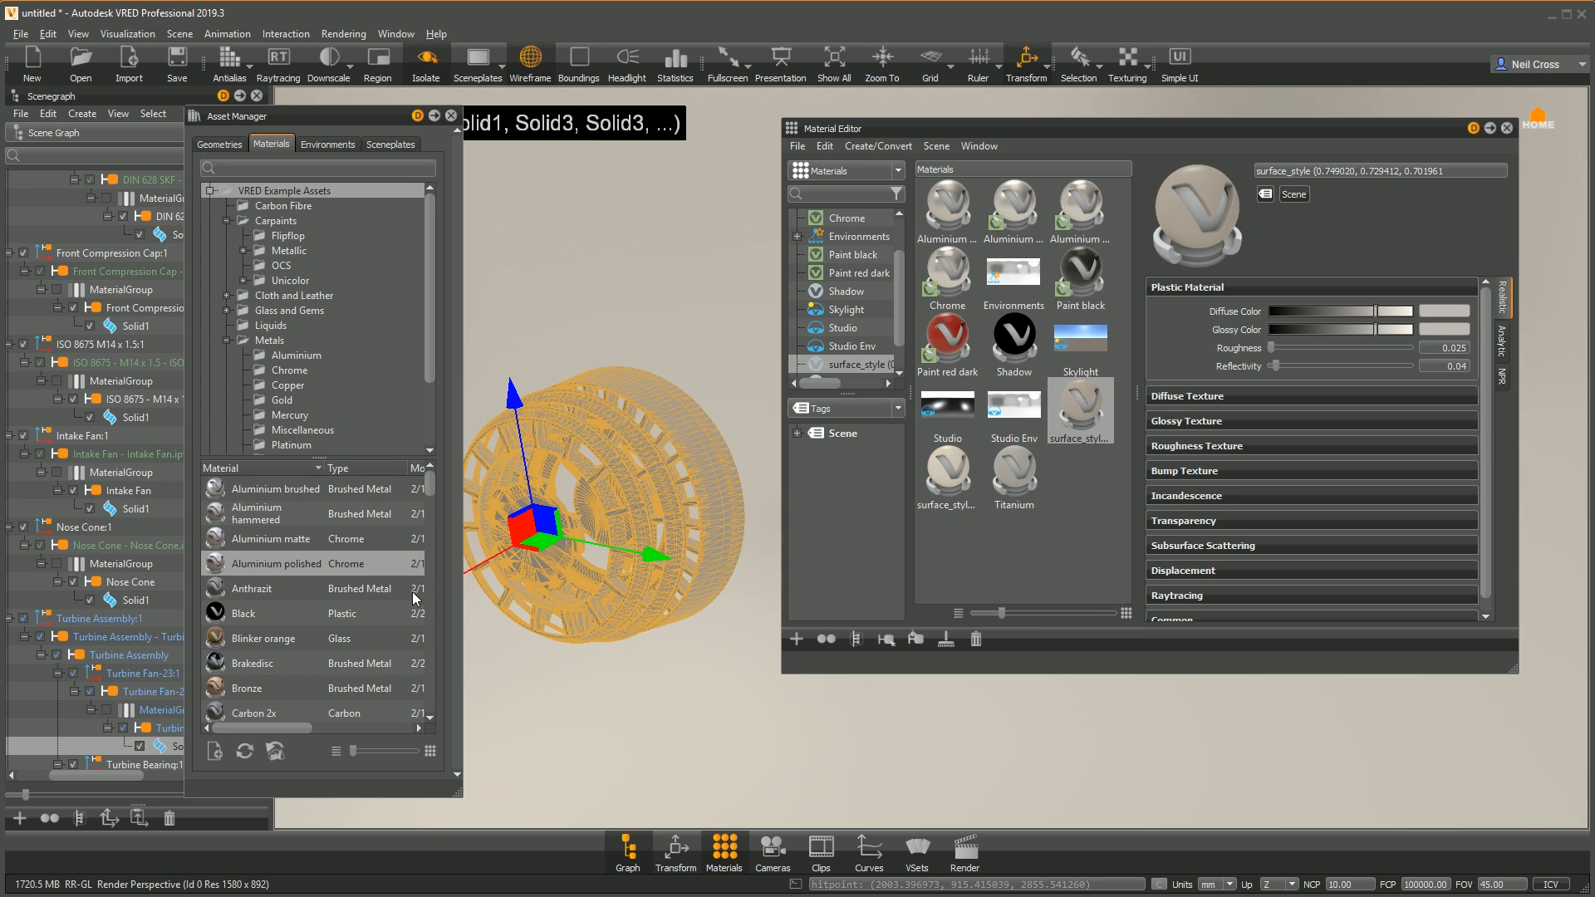
left_click_drag(430, 488, 437, 620)
scroll(376, 548, "up", 4)
left_click(275, 345)
left_click(430, 449)
scroll(287, 633, "up", 2)
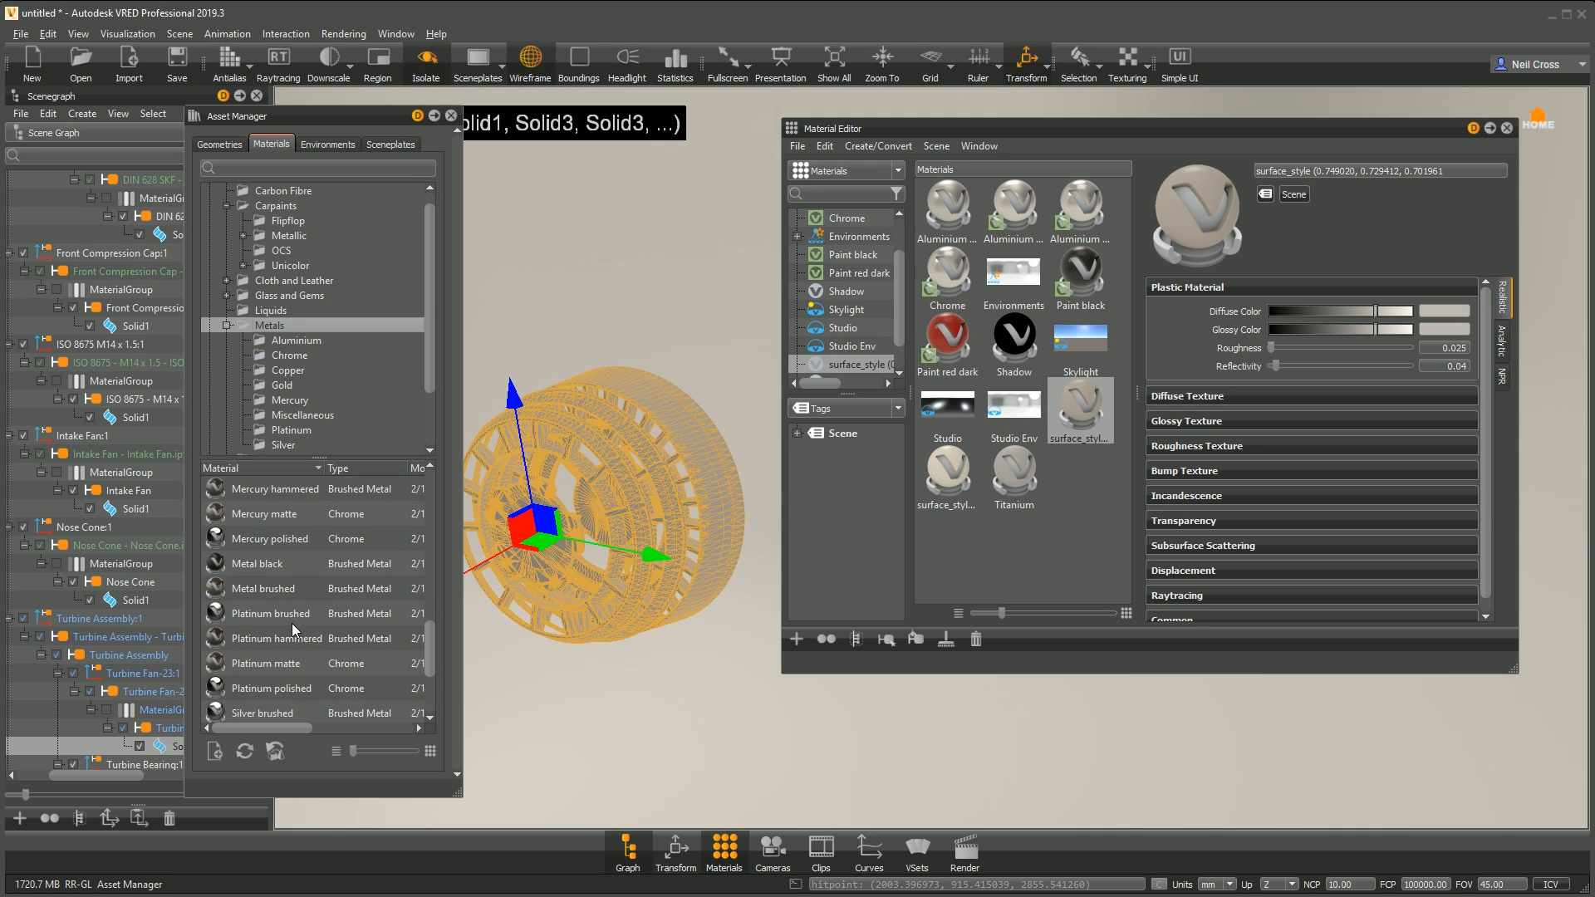
scroll(266, 564, "up", 8)
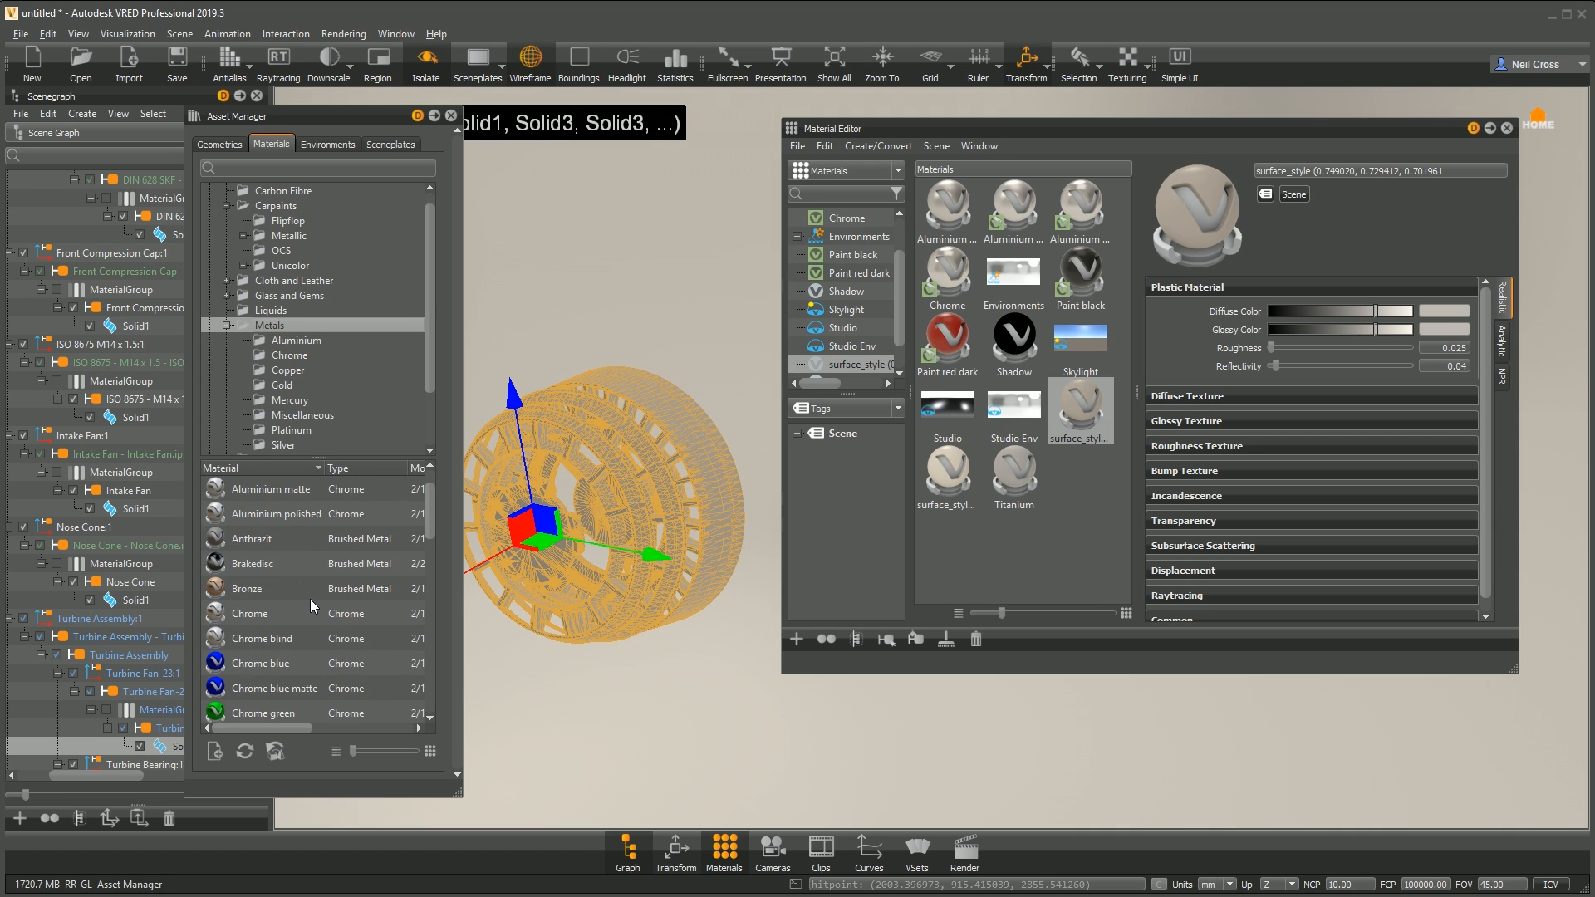
scroll(315, 619, "down", 5)
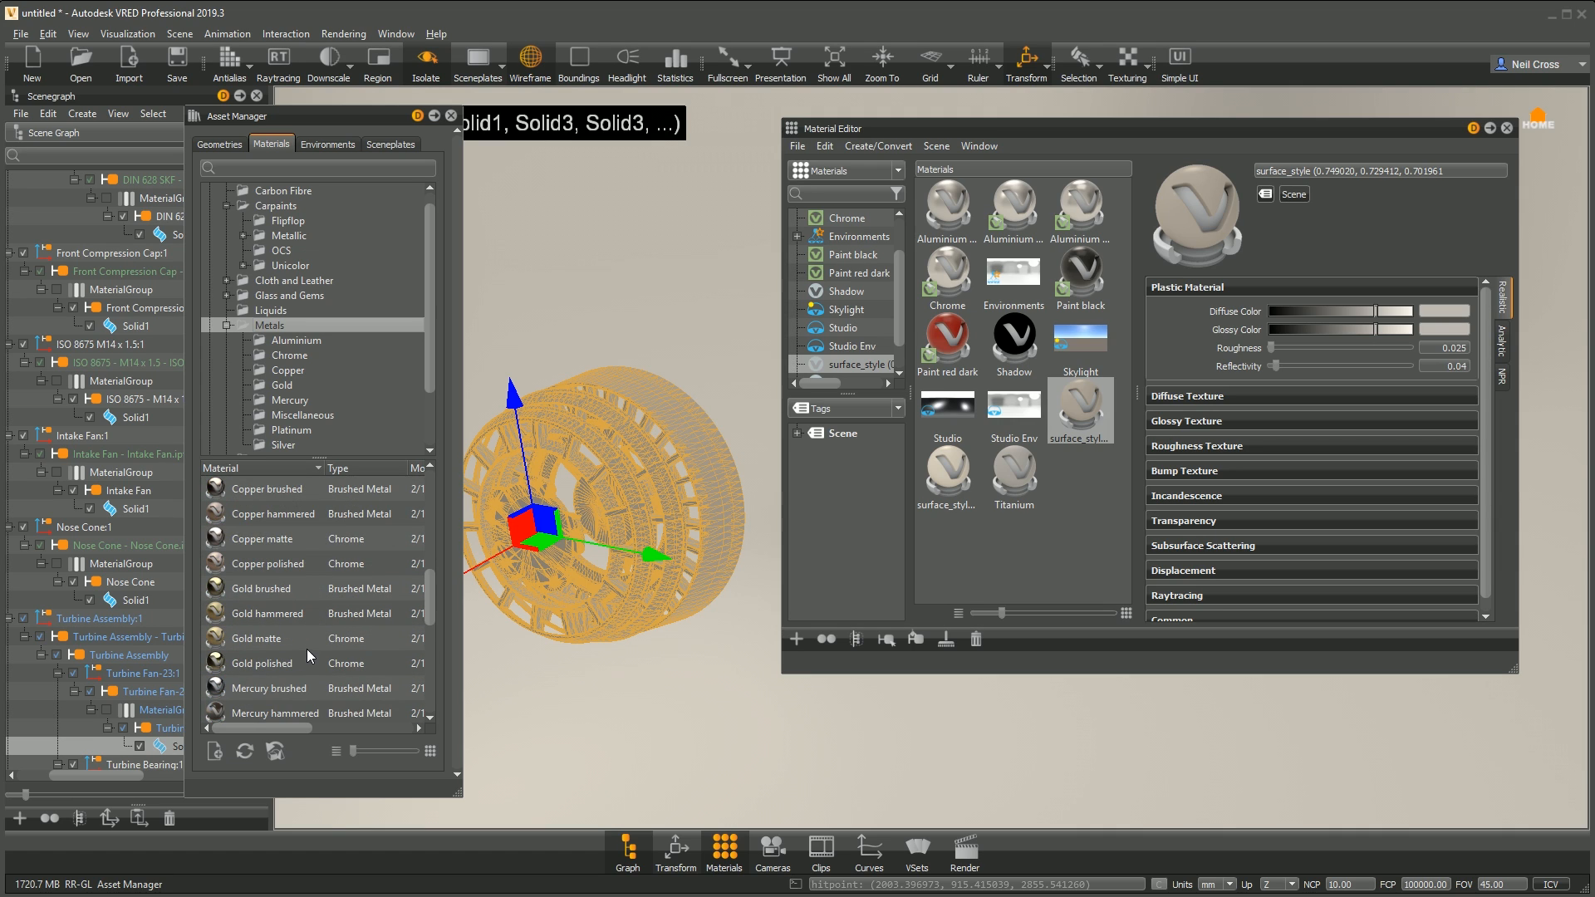
scroll(307, 665, "down", 2)
right_click(275, 670)
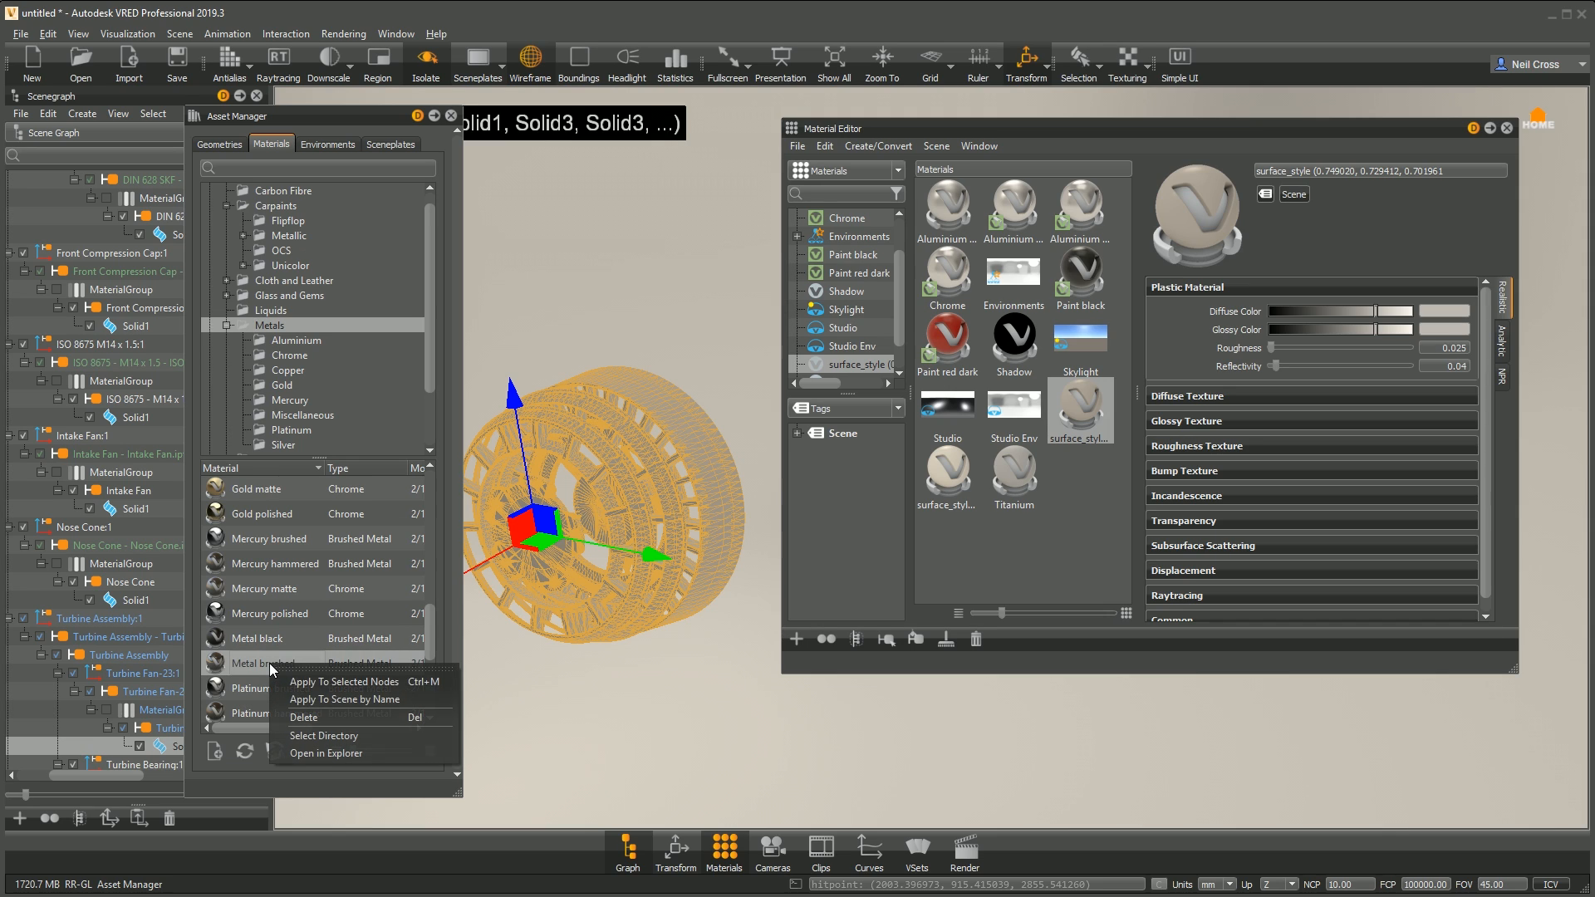
left_click(342, 682)
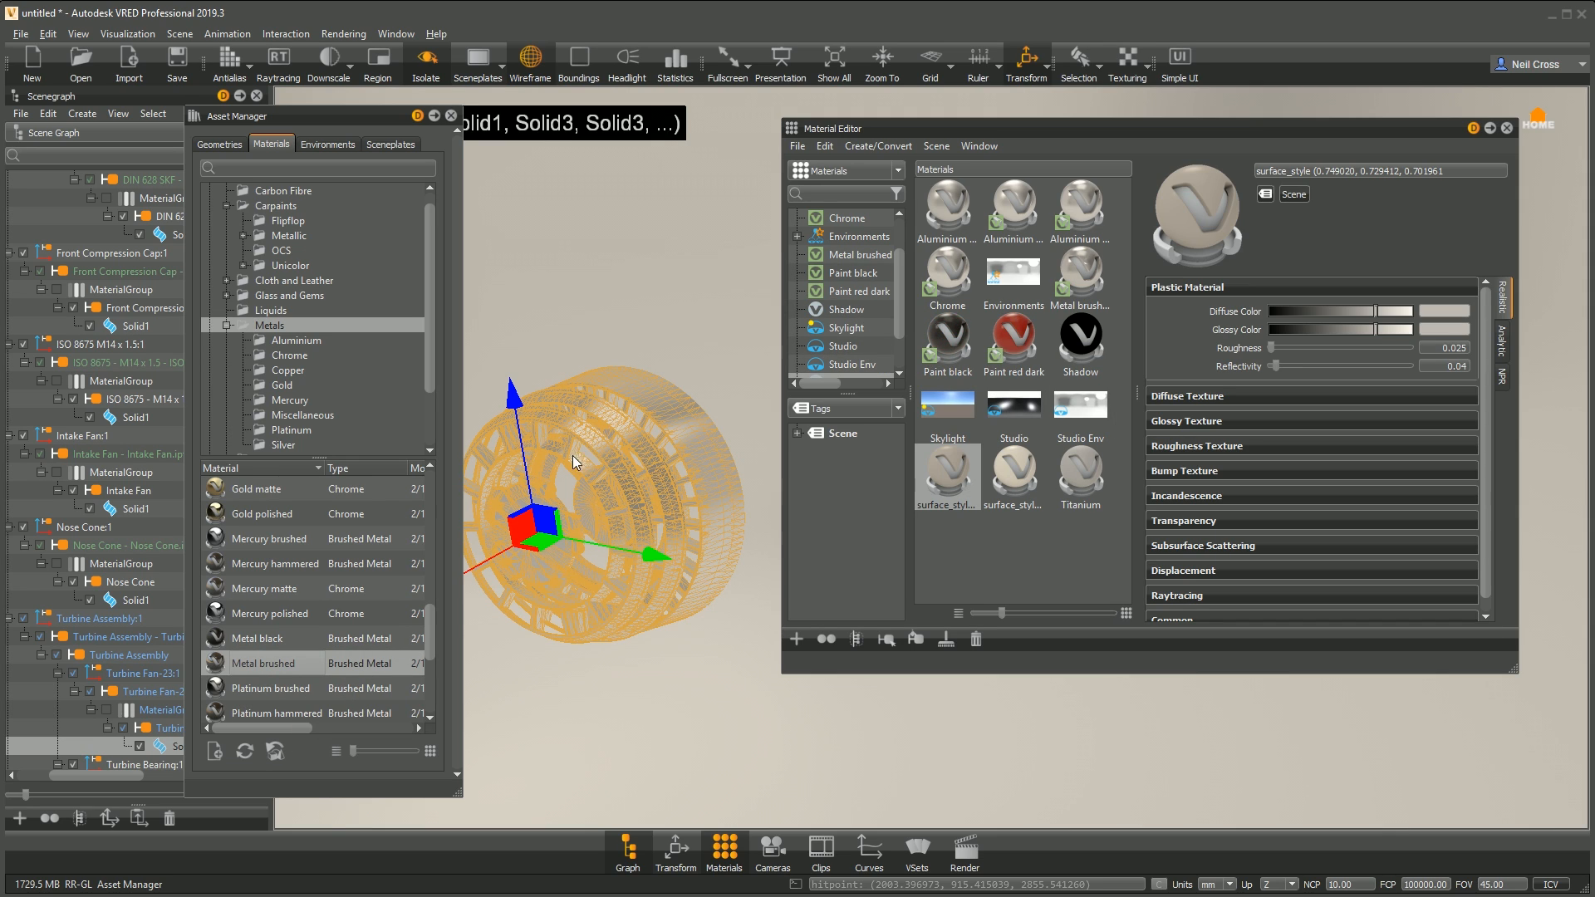
Step: End the turbine isolation, and select and isolate the nodes using the surface_style (1.000000, 0.984314, 0.941176) material
left_click(1006, 476)
left_click(426, 63)
right_click(1015, 478)
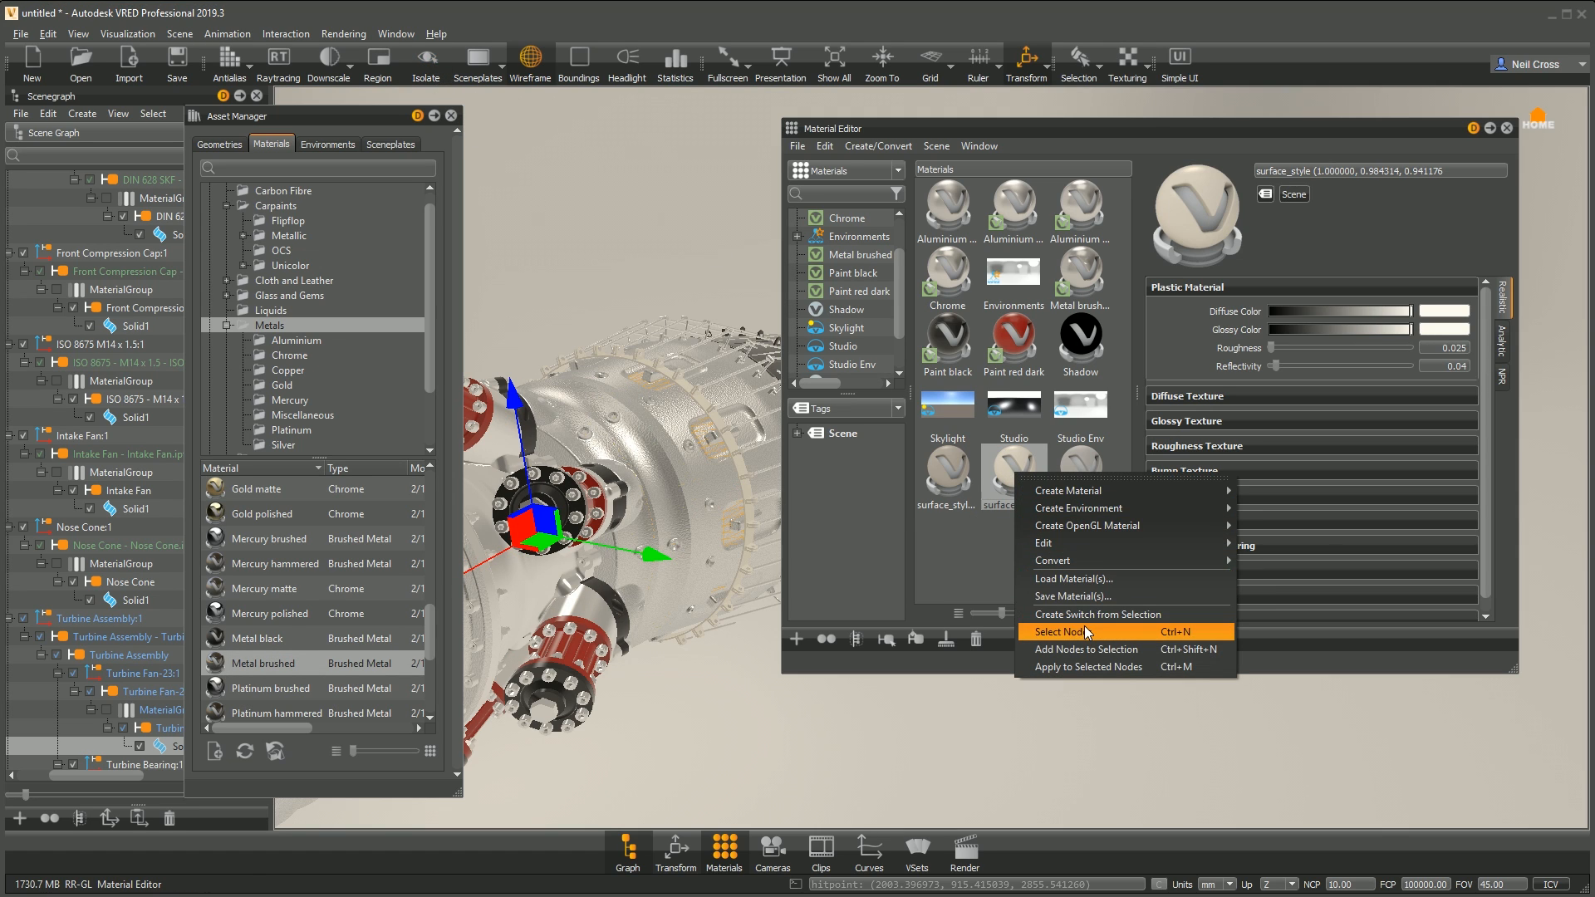
left_click(1071, 631)
left_click_drag(667, 618, 889, 536, "alt")
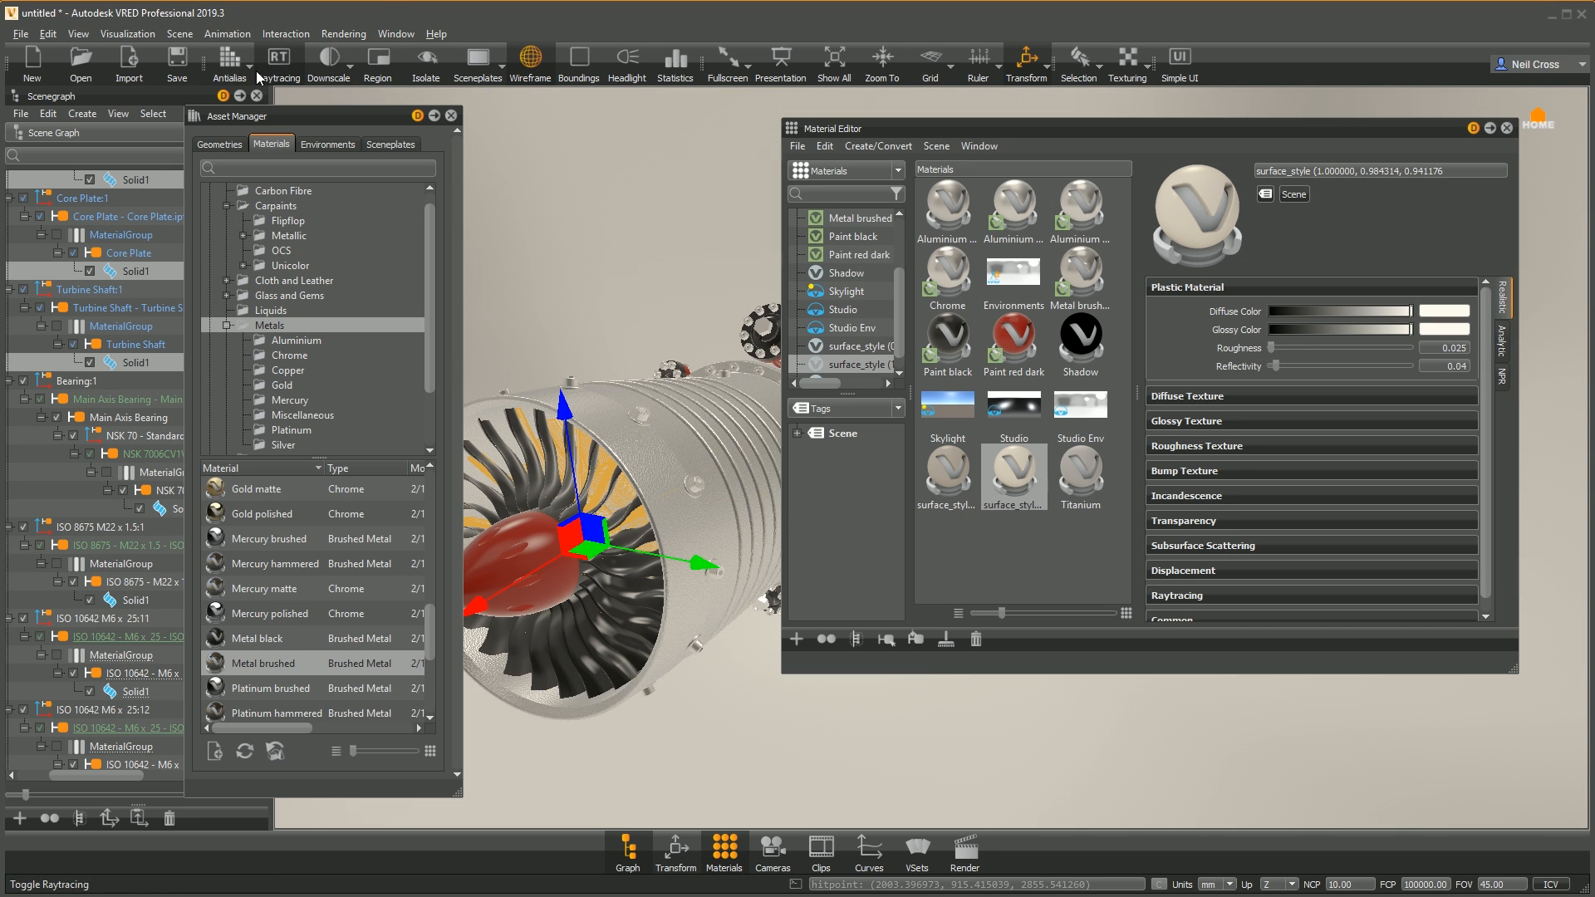
left_click(431, 68)
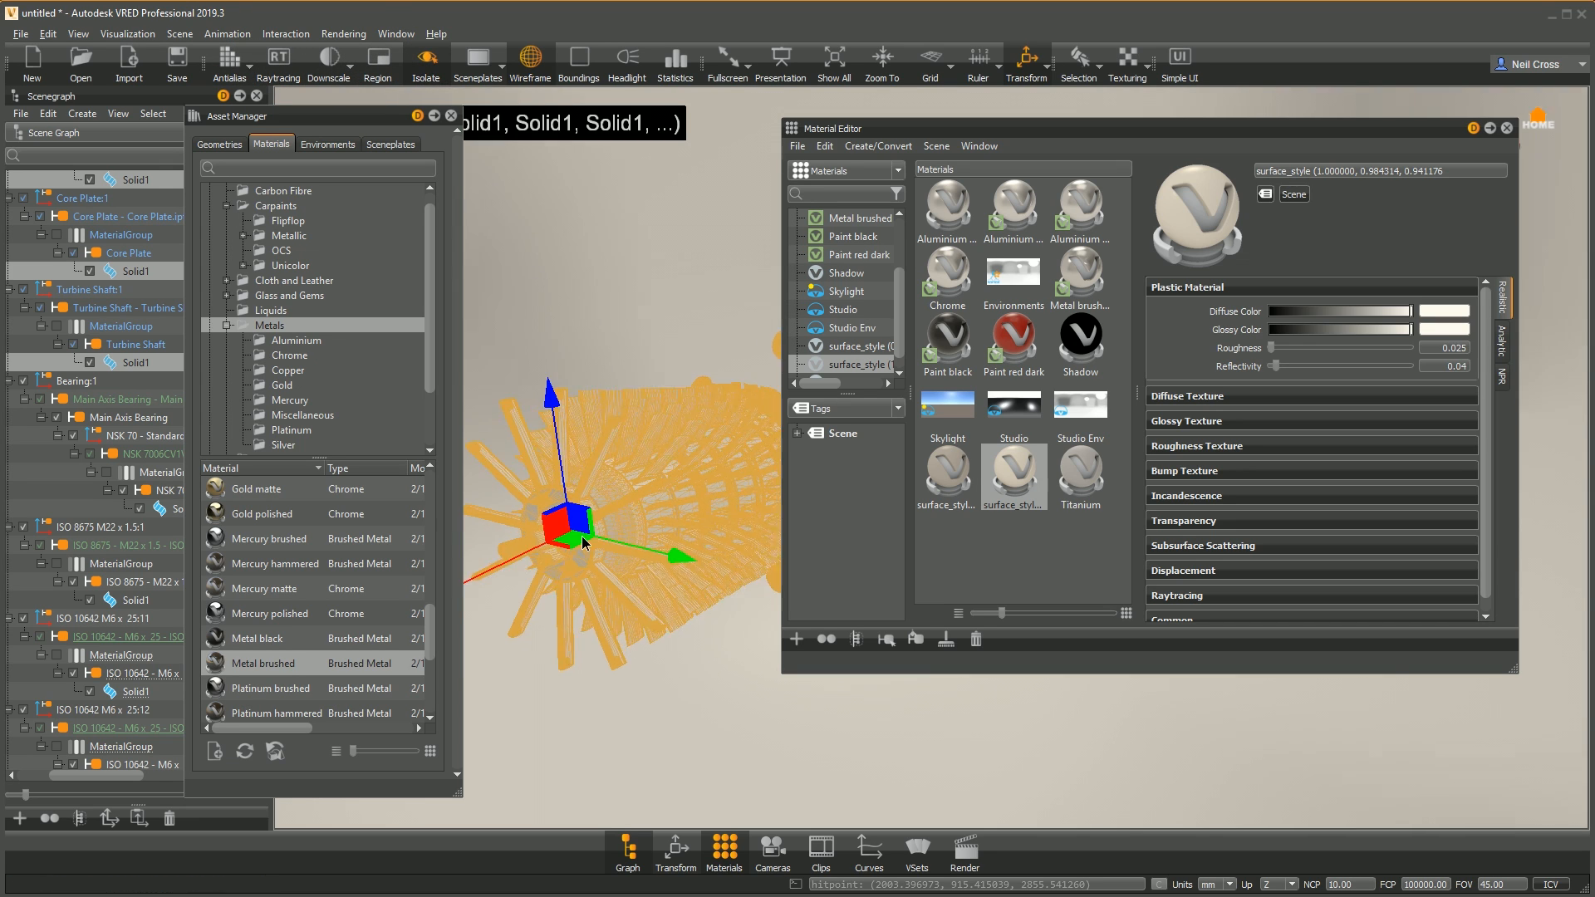
Step: Apply the Paint white unicolor carpaint to the isolated parts, end the isolation, and remove all unused materials
left_click_drag(183, 605, 615, 347, "alt")
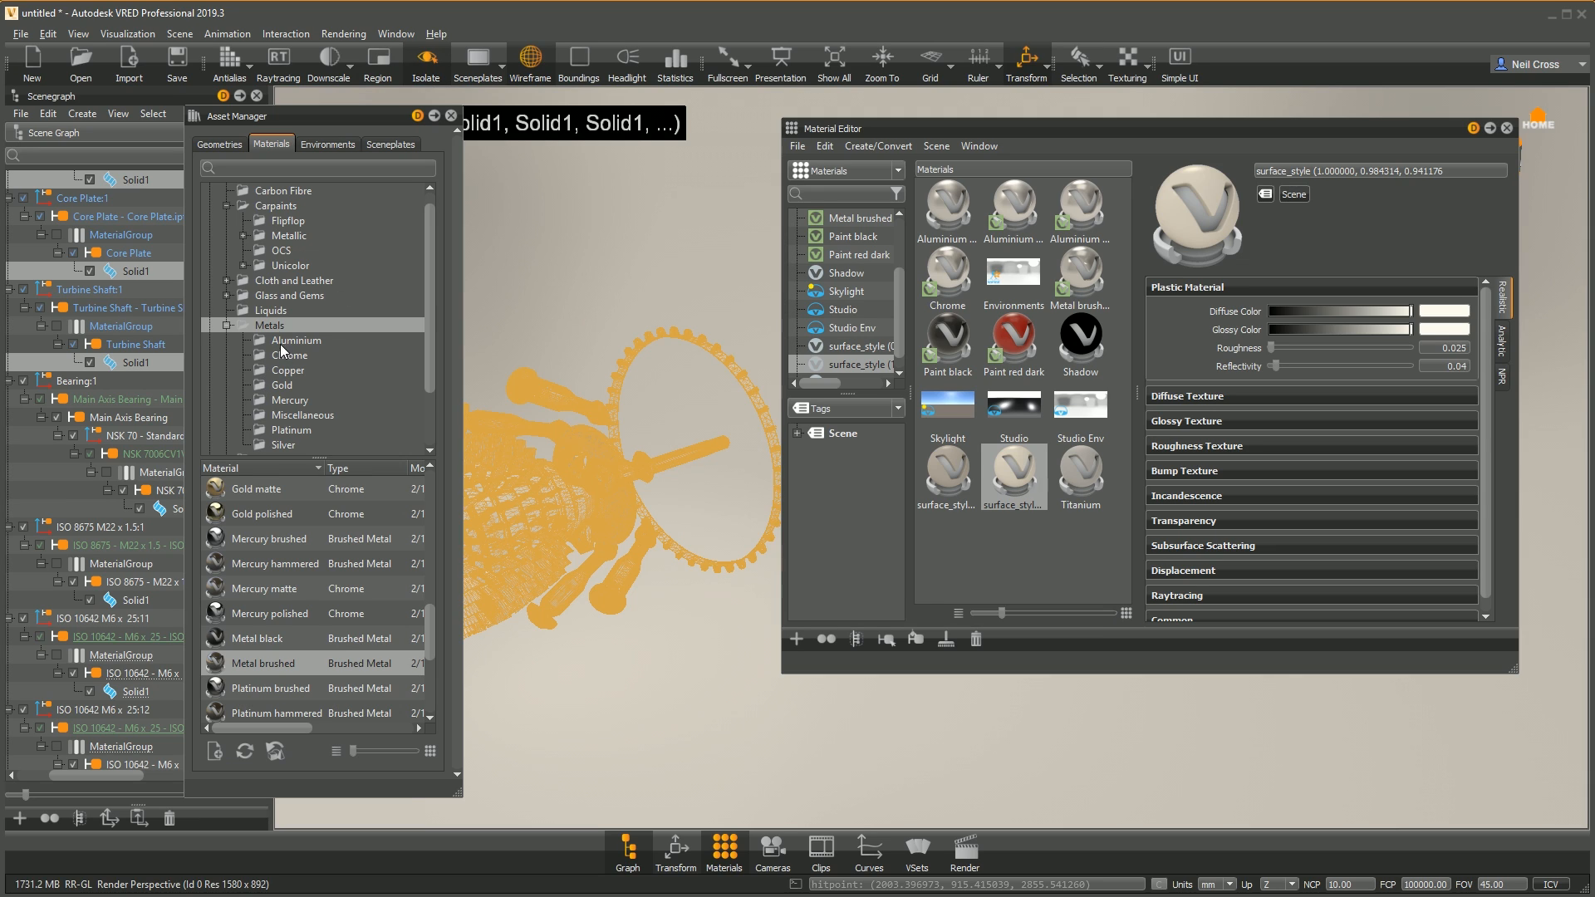
left_click(289, 265)
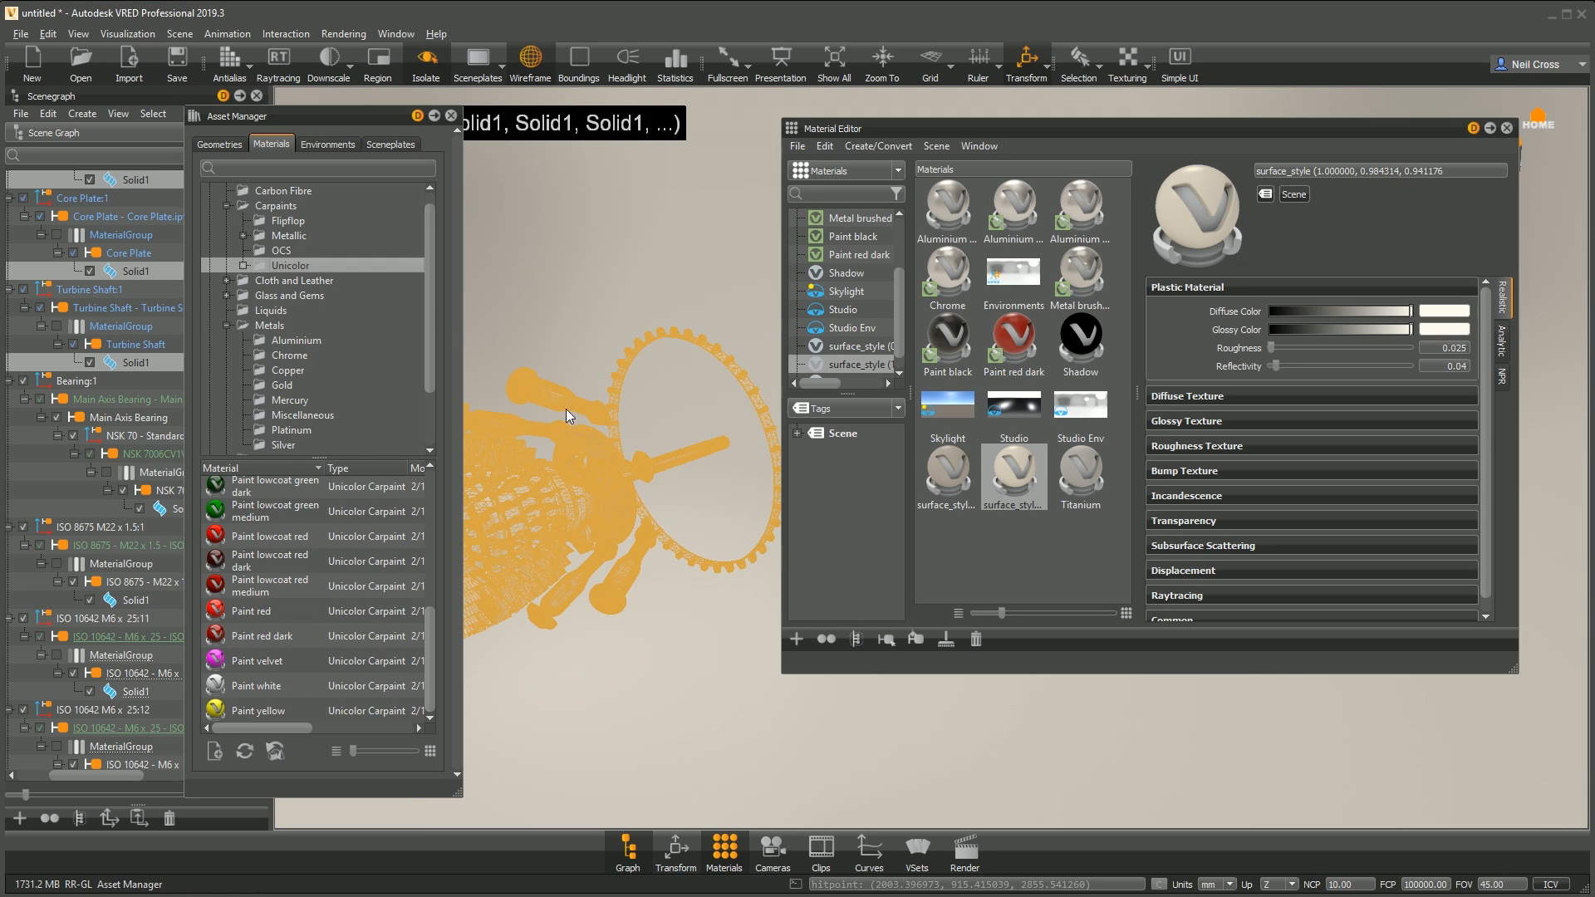
right_click(251, 693)
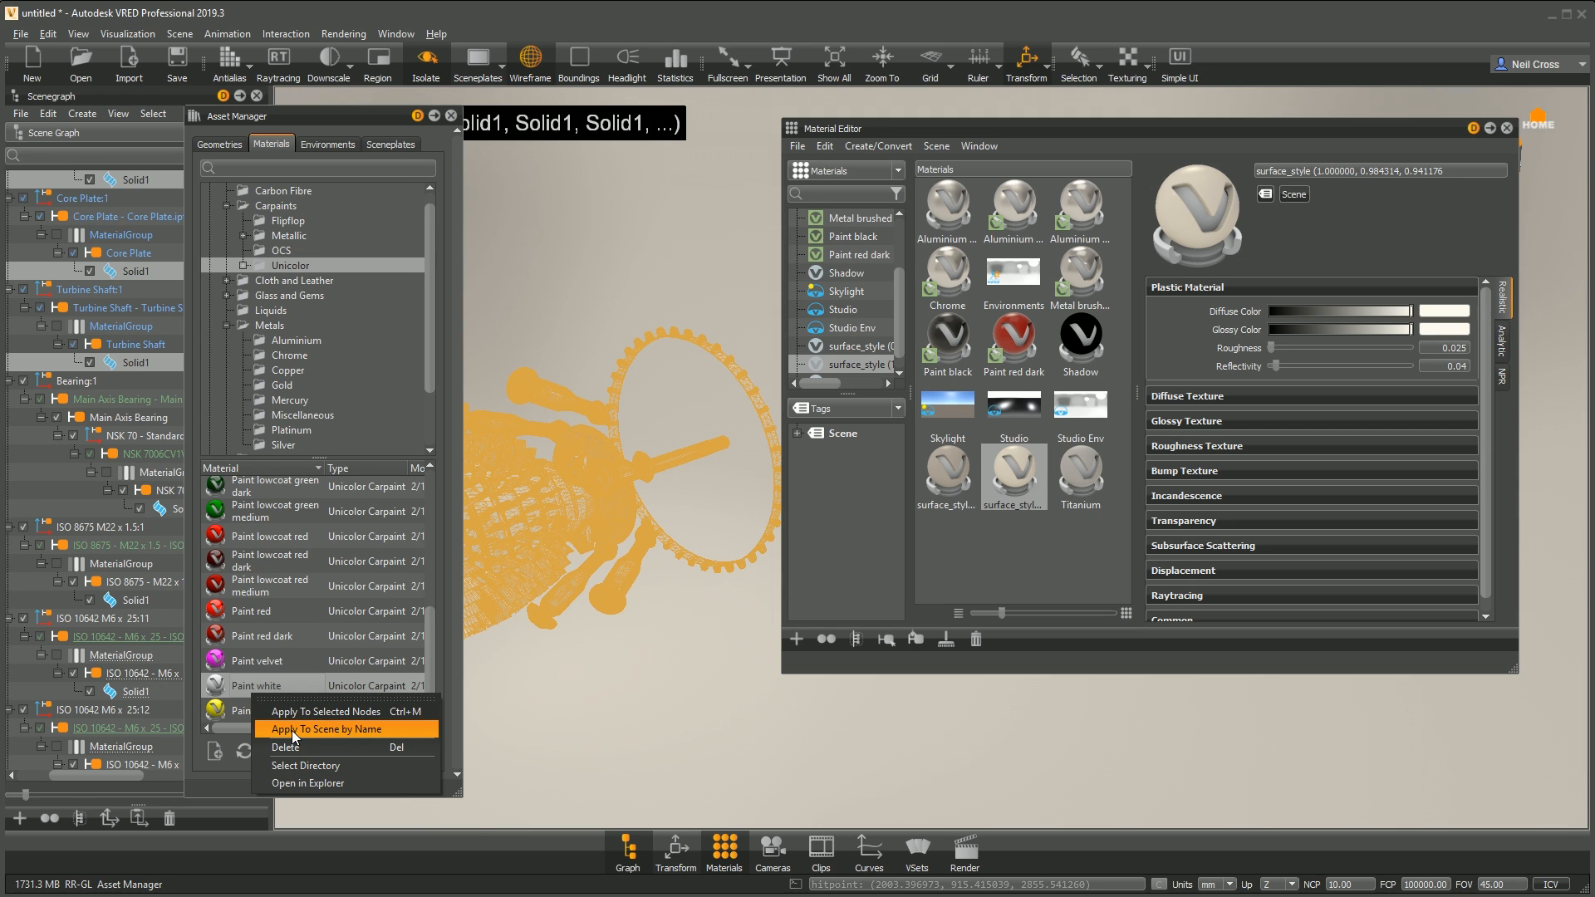
left_click(307, 712)
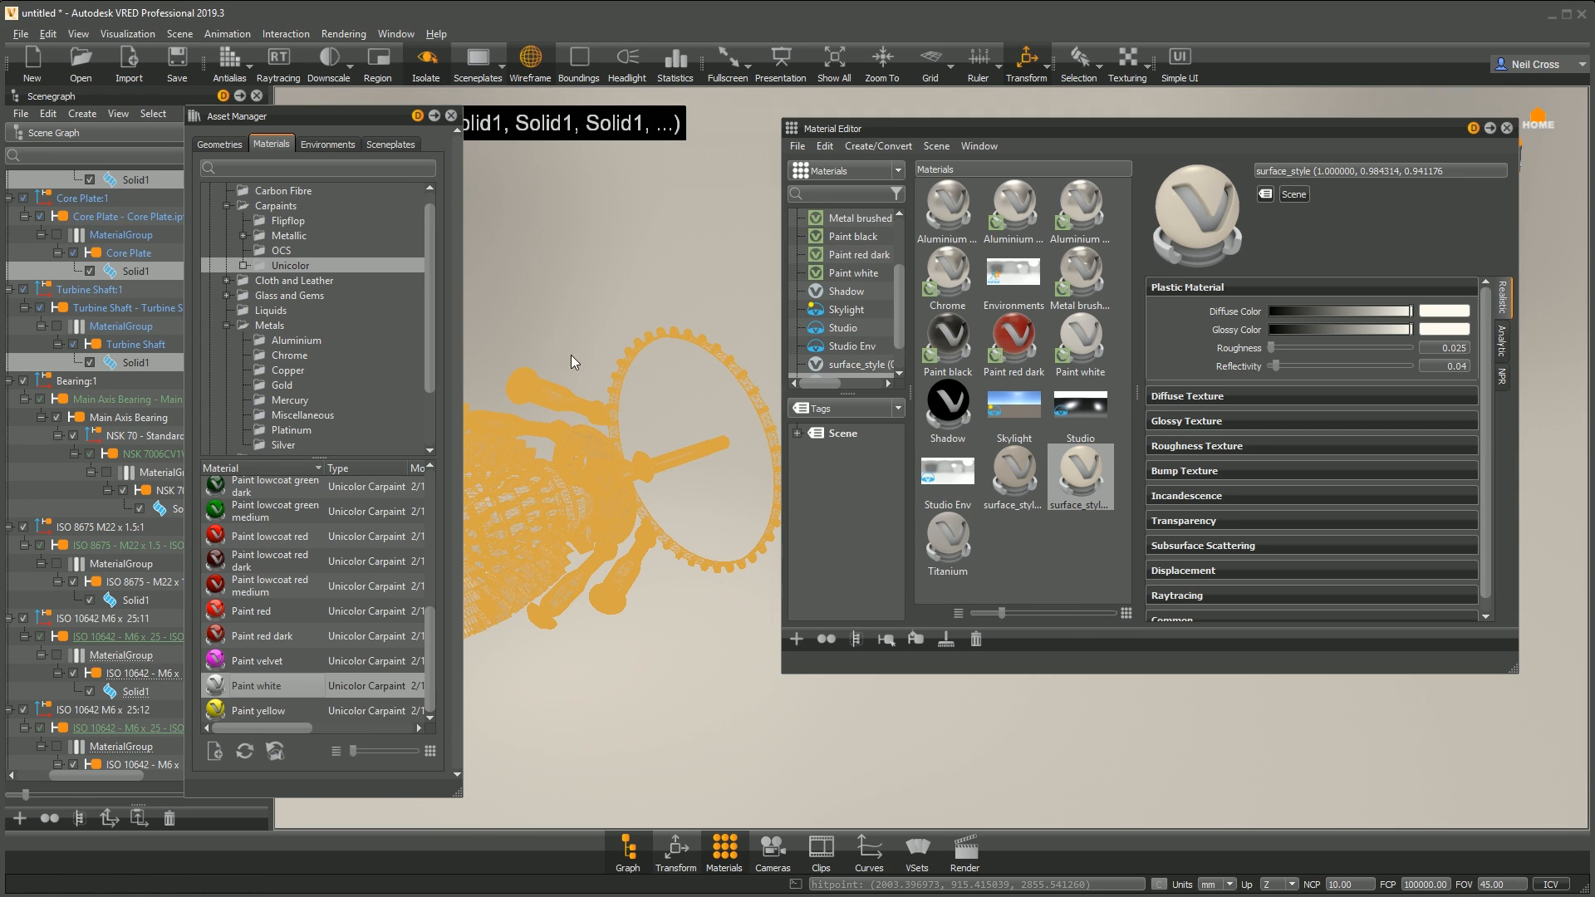
left_click(426, 62)
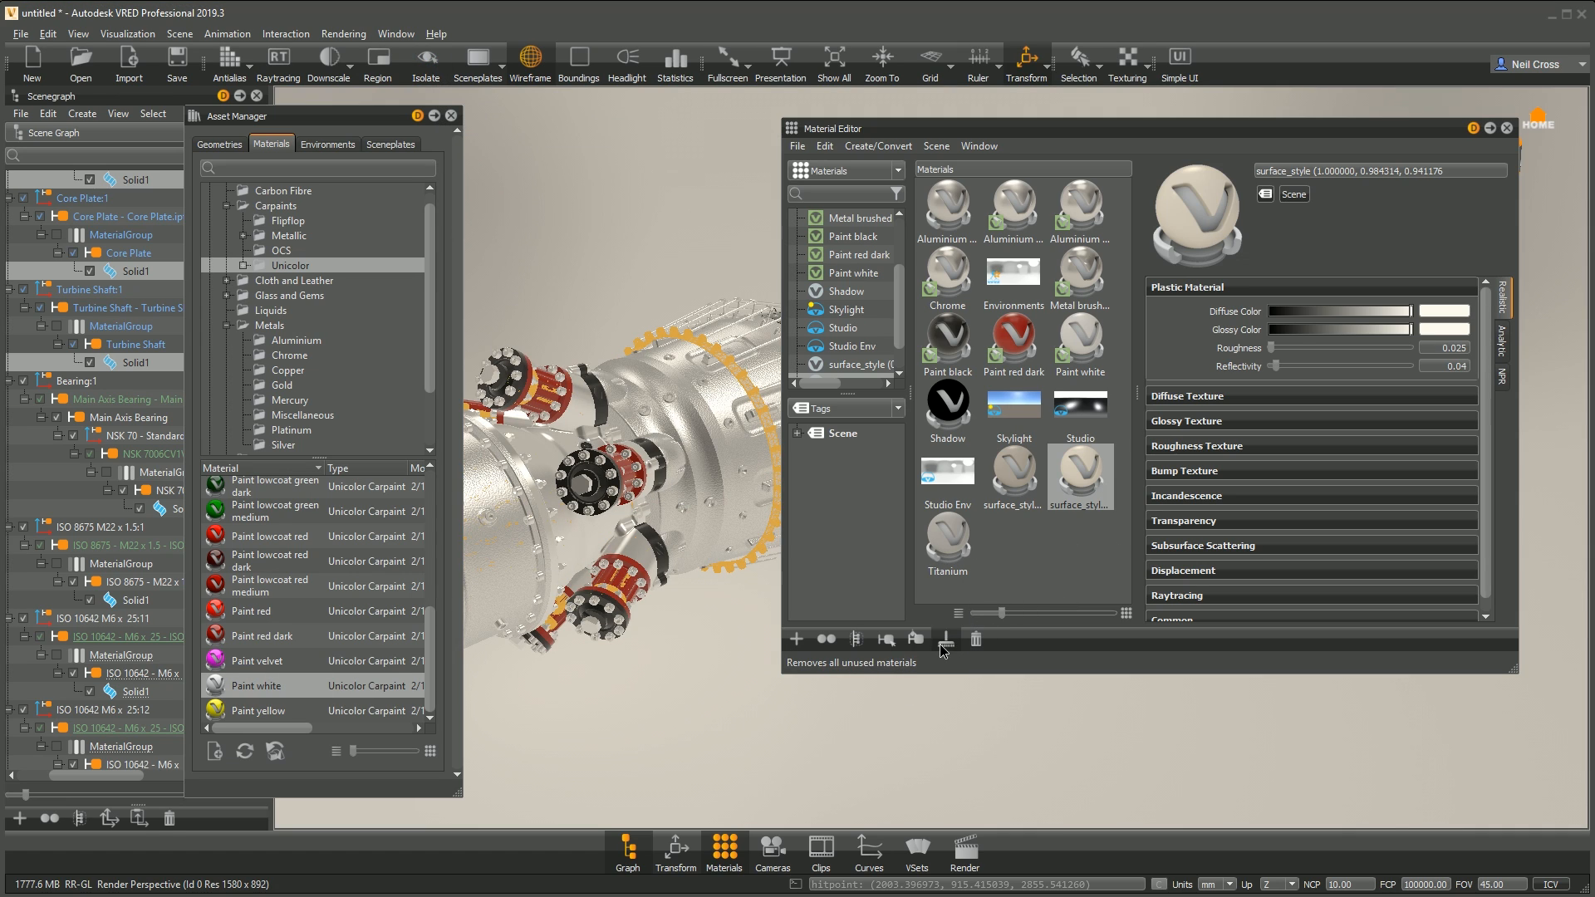
left_click(976, 639)
Step: Select all nodes using the Titanium material and turn off the wireframe display
left_click(1010, 503)
right_click(1015, 490)
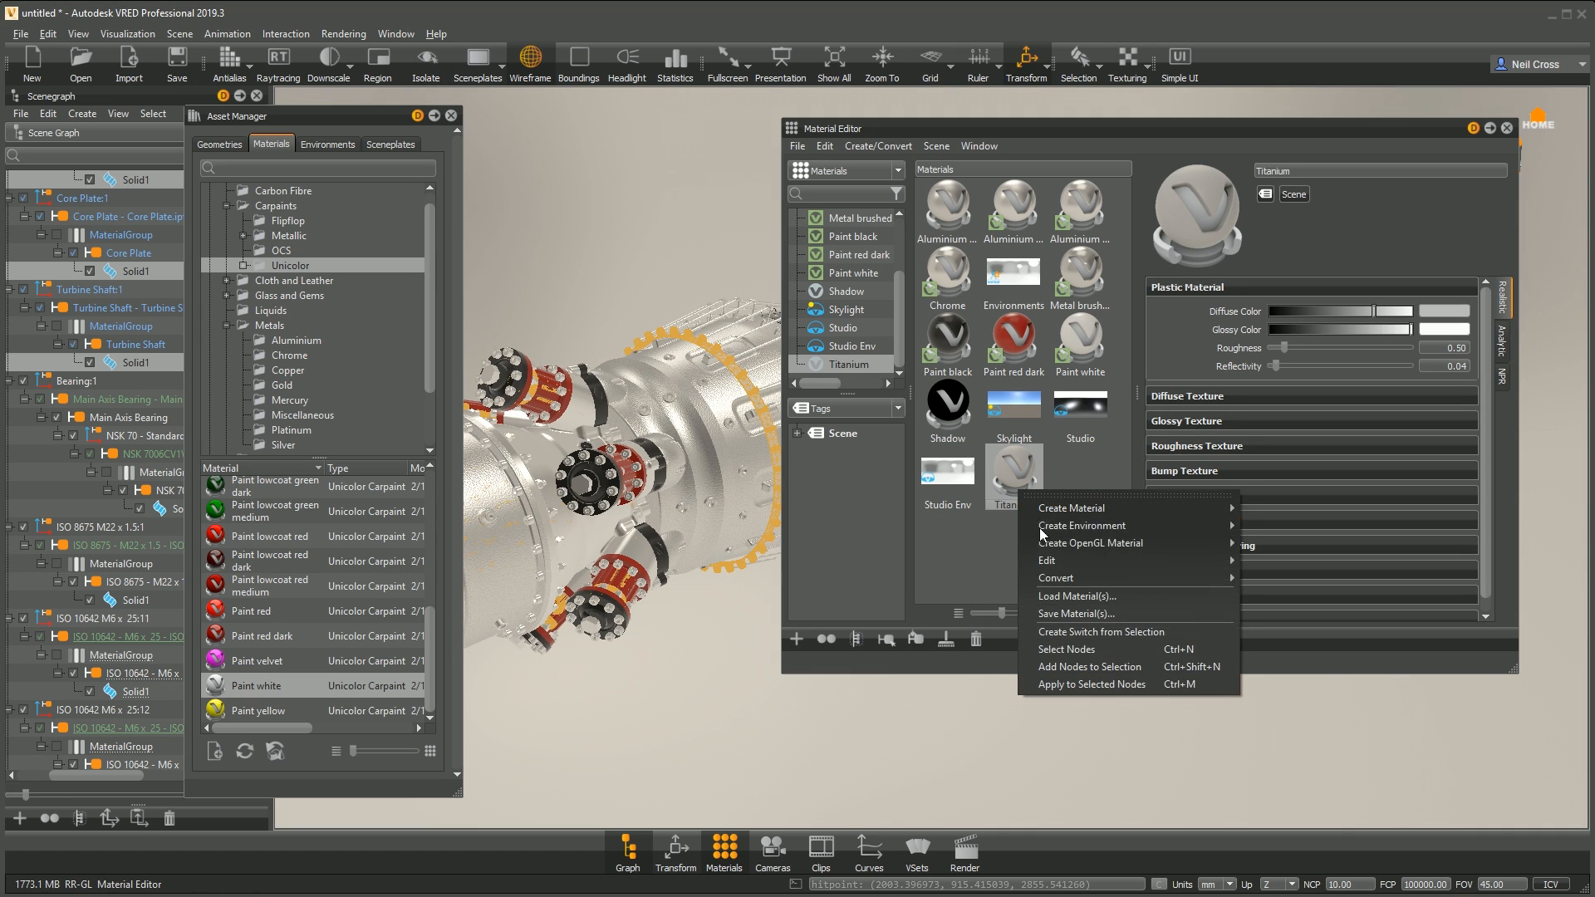
left_click(1065, 651)
mouse_move(656, 594)
left_mouse_down()
mouse_move(580, 620)
mouse_move(610, 607)
mouse_move(615, 537)
mouse_move(680, 575)
mouse_move(627, 588)
left_mouse_up()
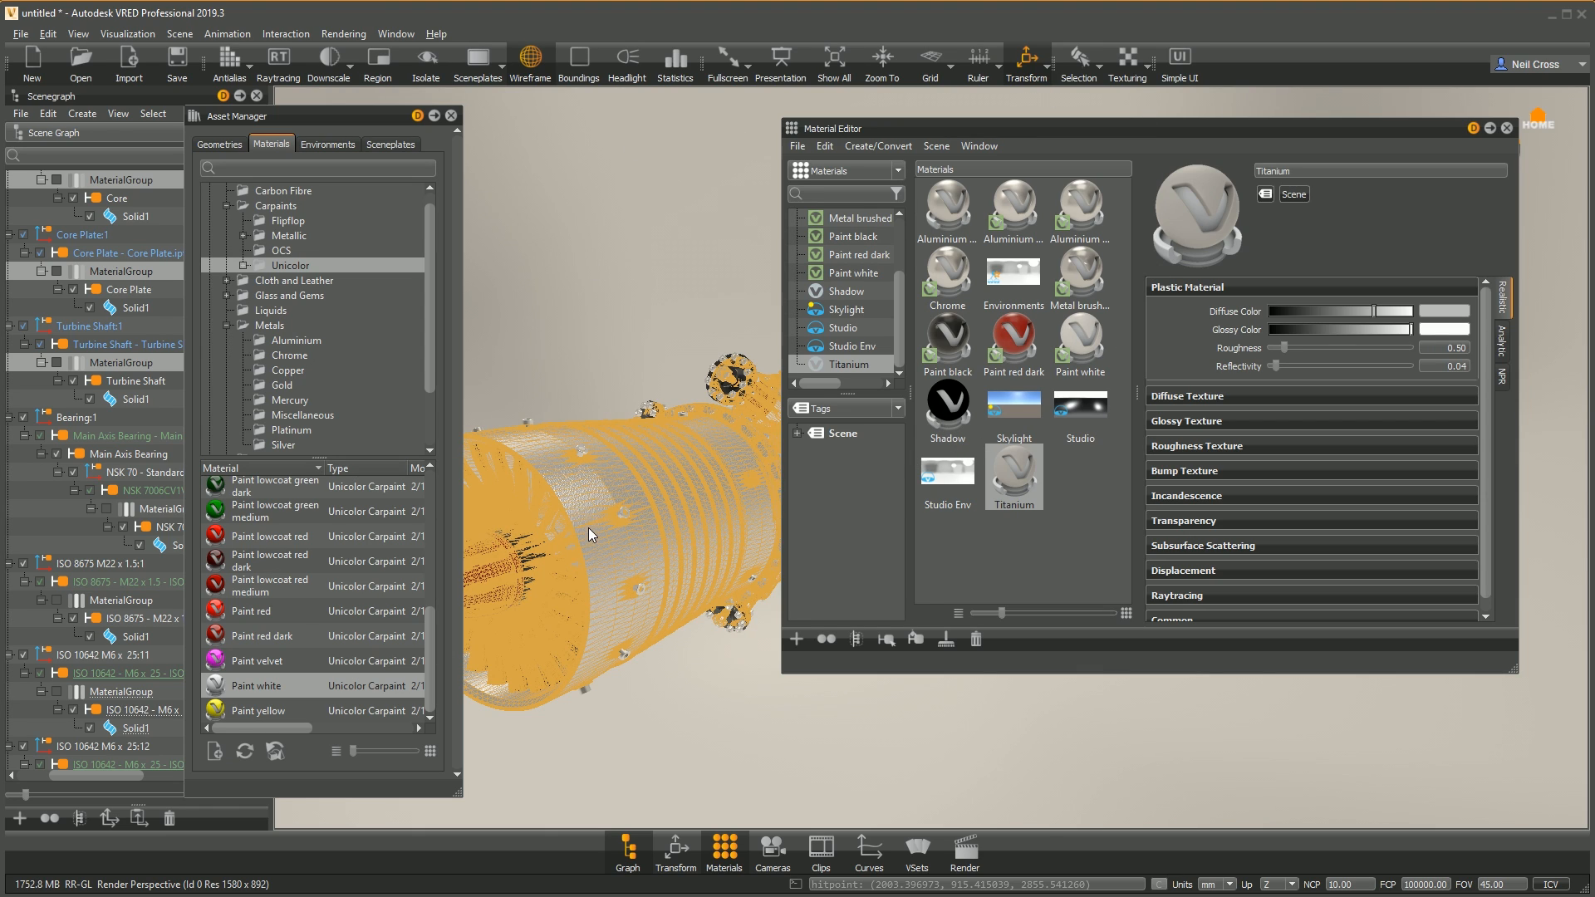
left_click_drag(587, 524, 596, 535)
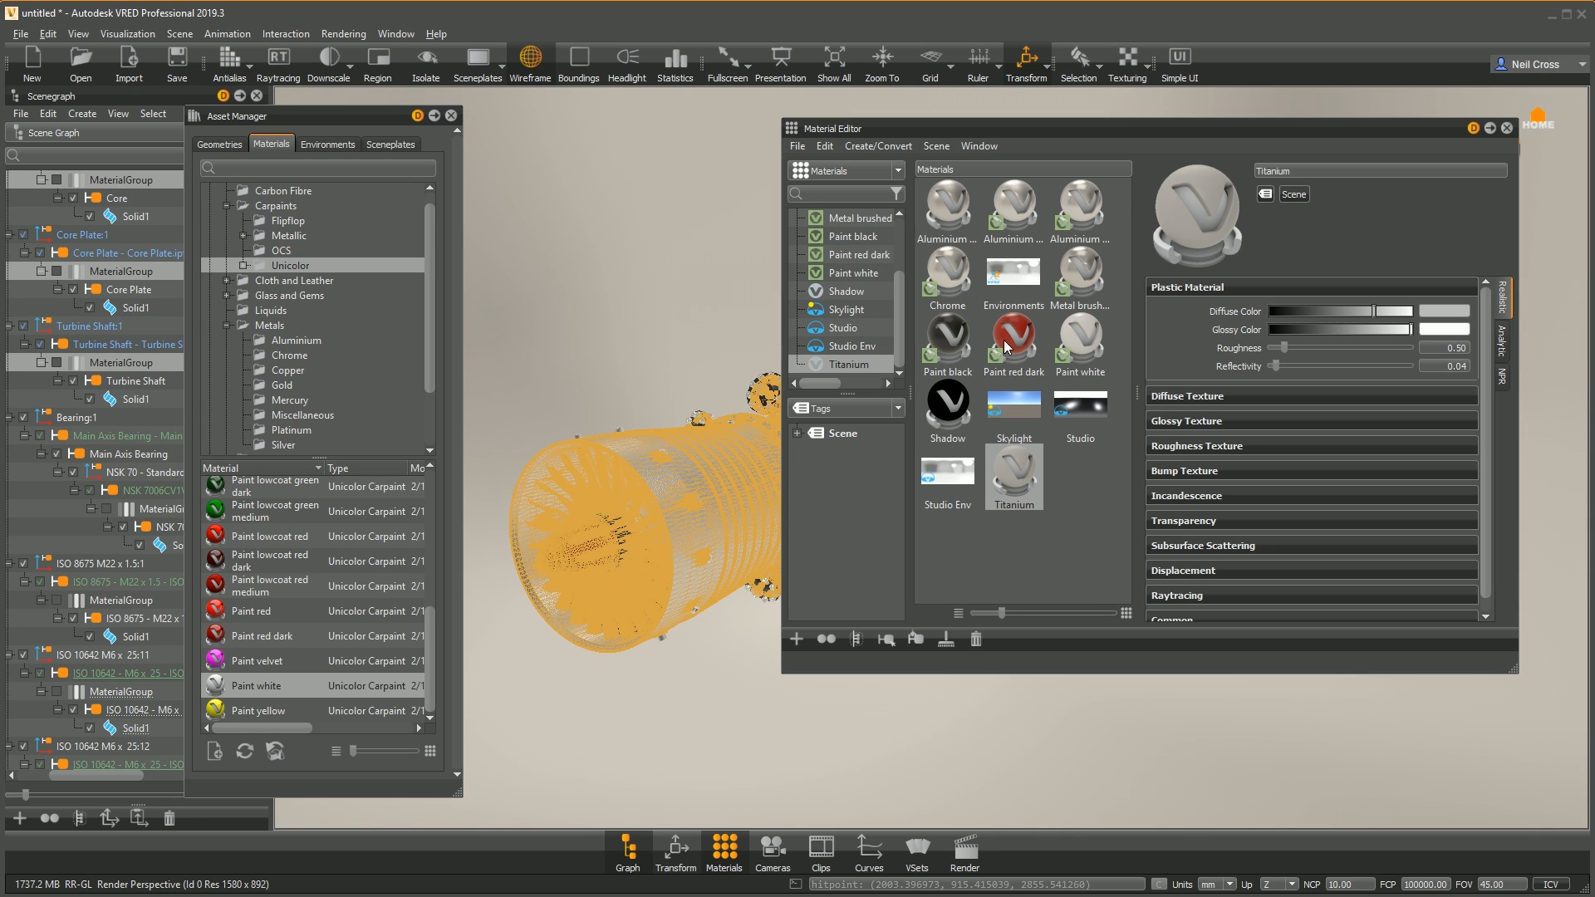
left_click(530, 58)
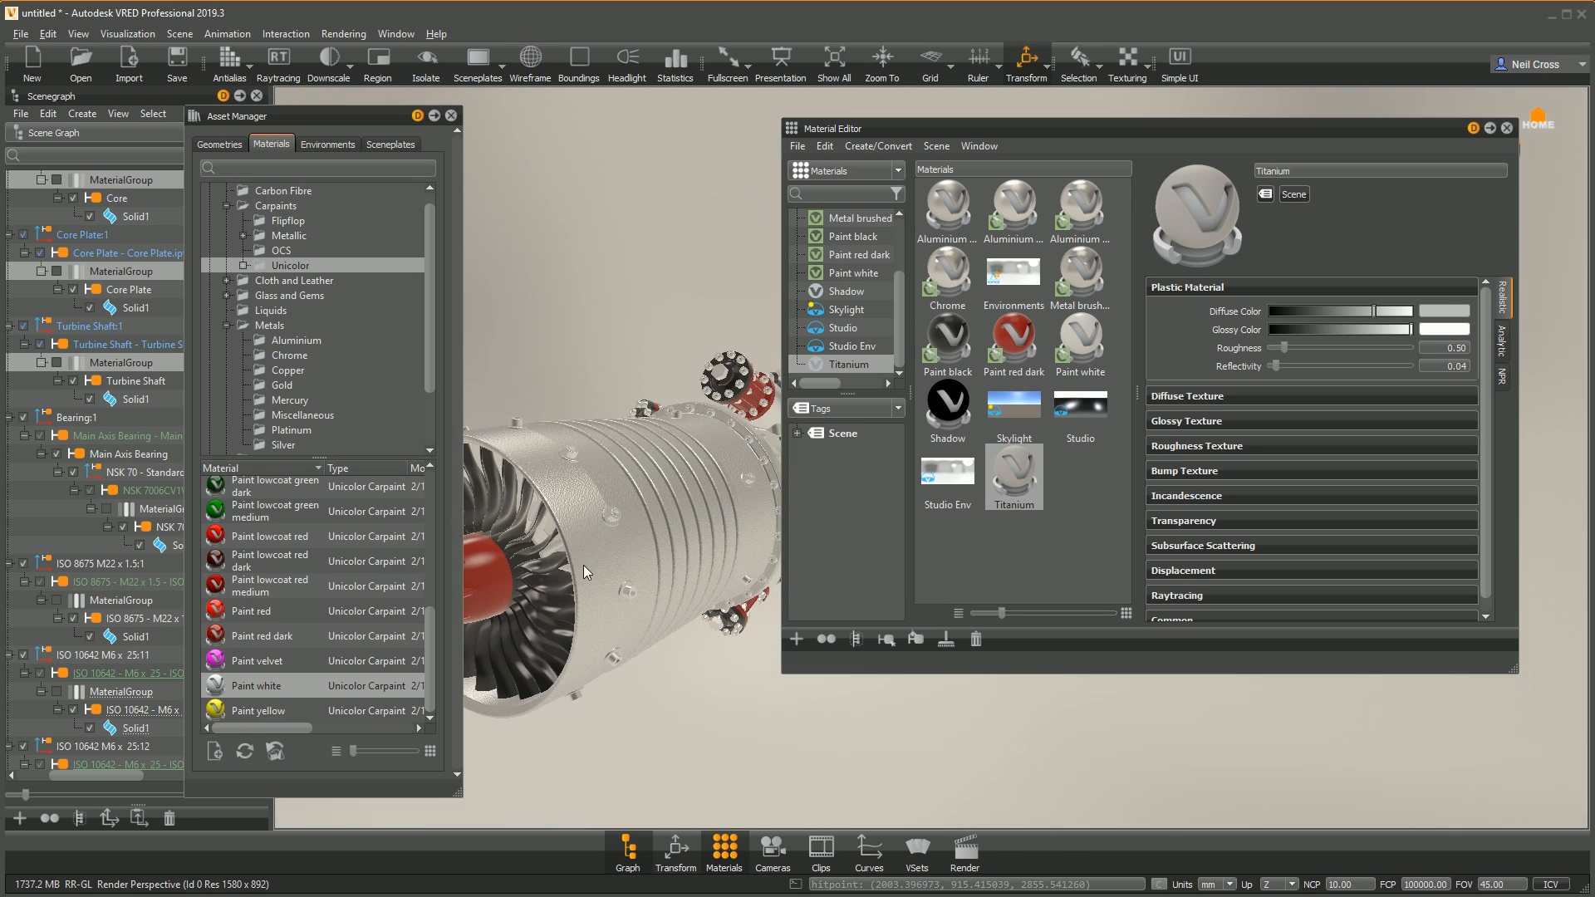
Step: Unlock the Paint red dark library material used on the nose cone for editing
middle_click_drag(720, 520, 619, 591)
scroll(619, 590, "up", 3)
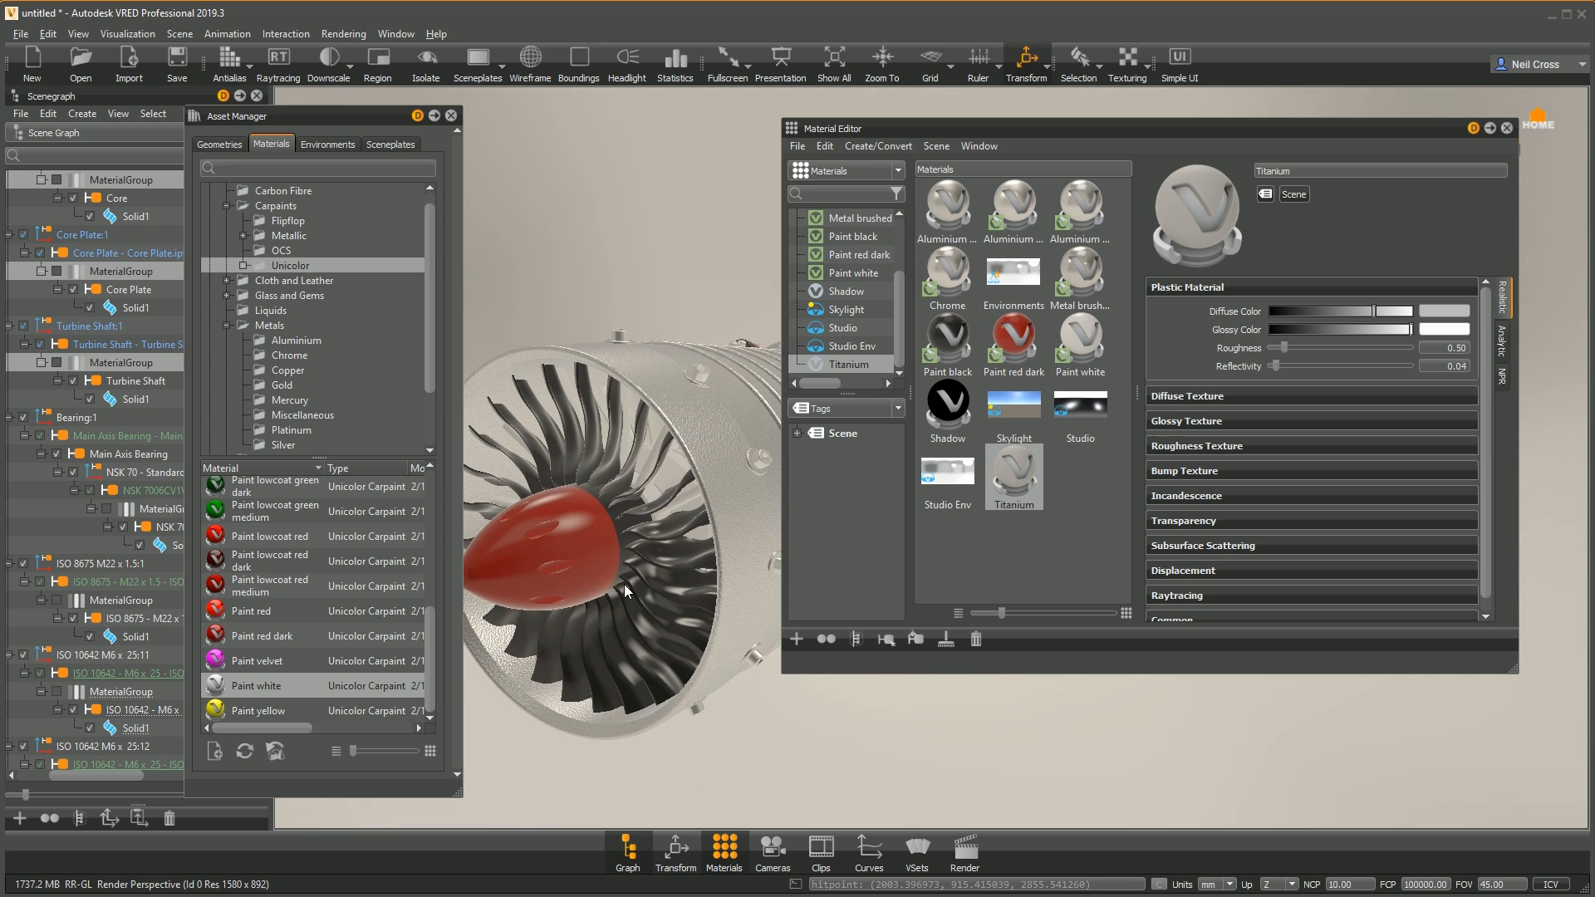
left_click(1029, 339)
right_click(1028, 338)
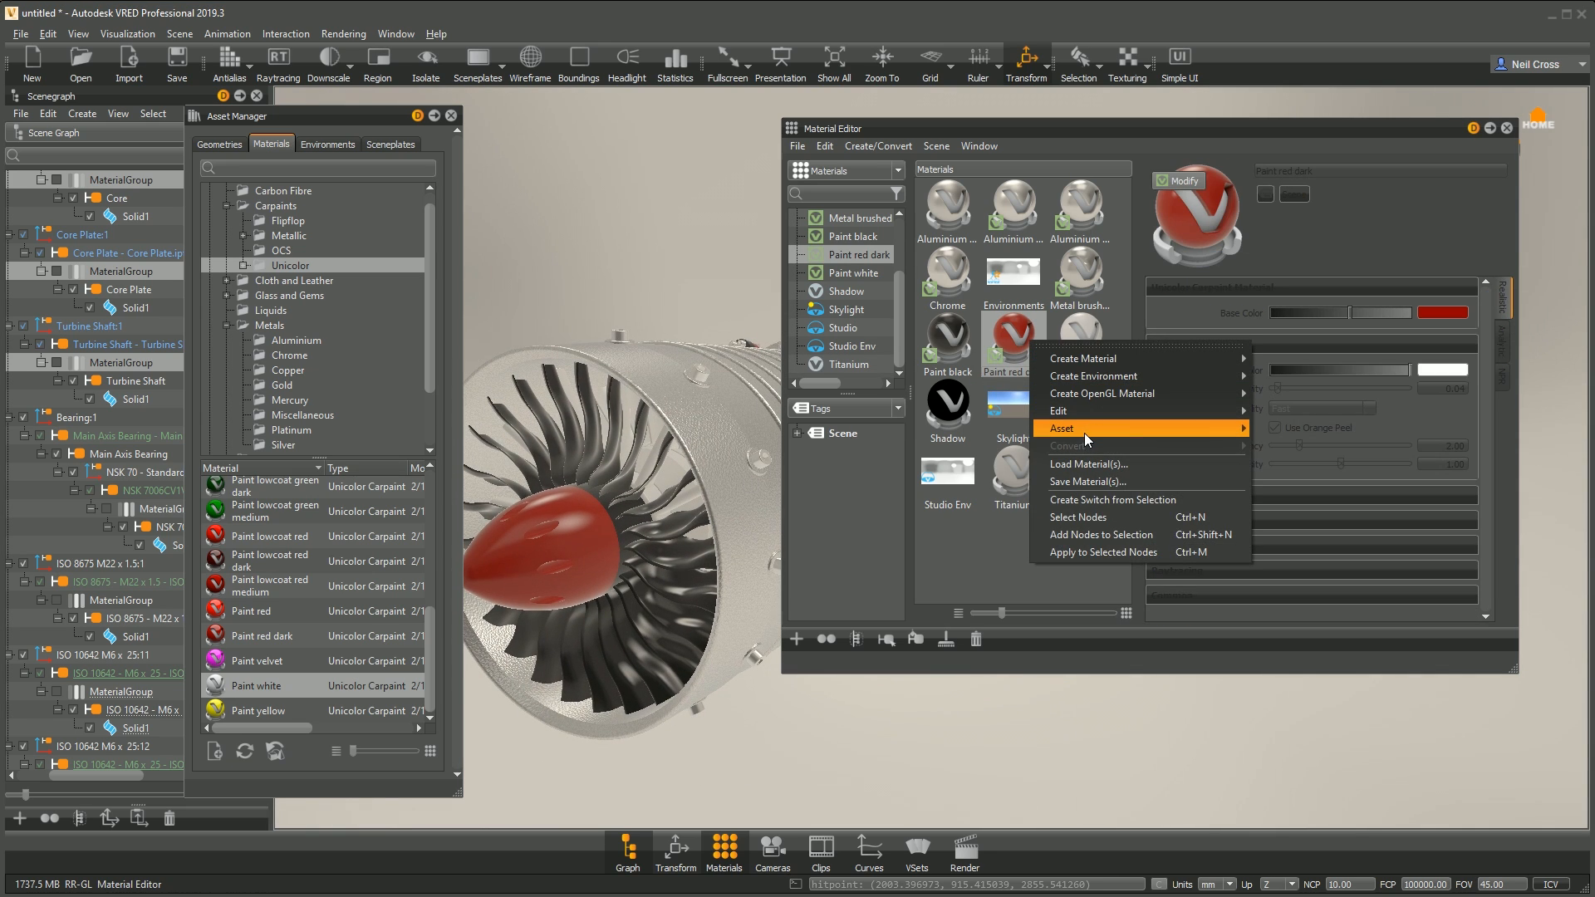
mouse_move(1084, 429)
left_click(1310, 509)
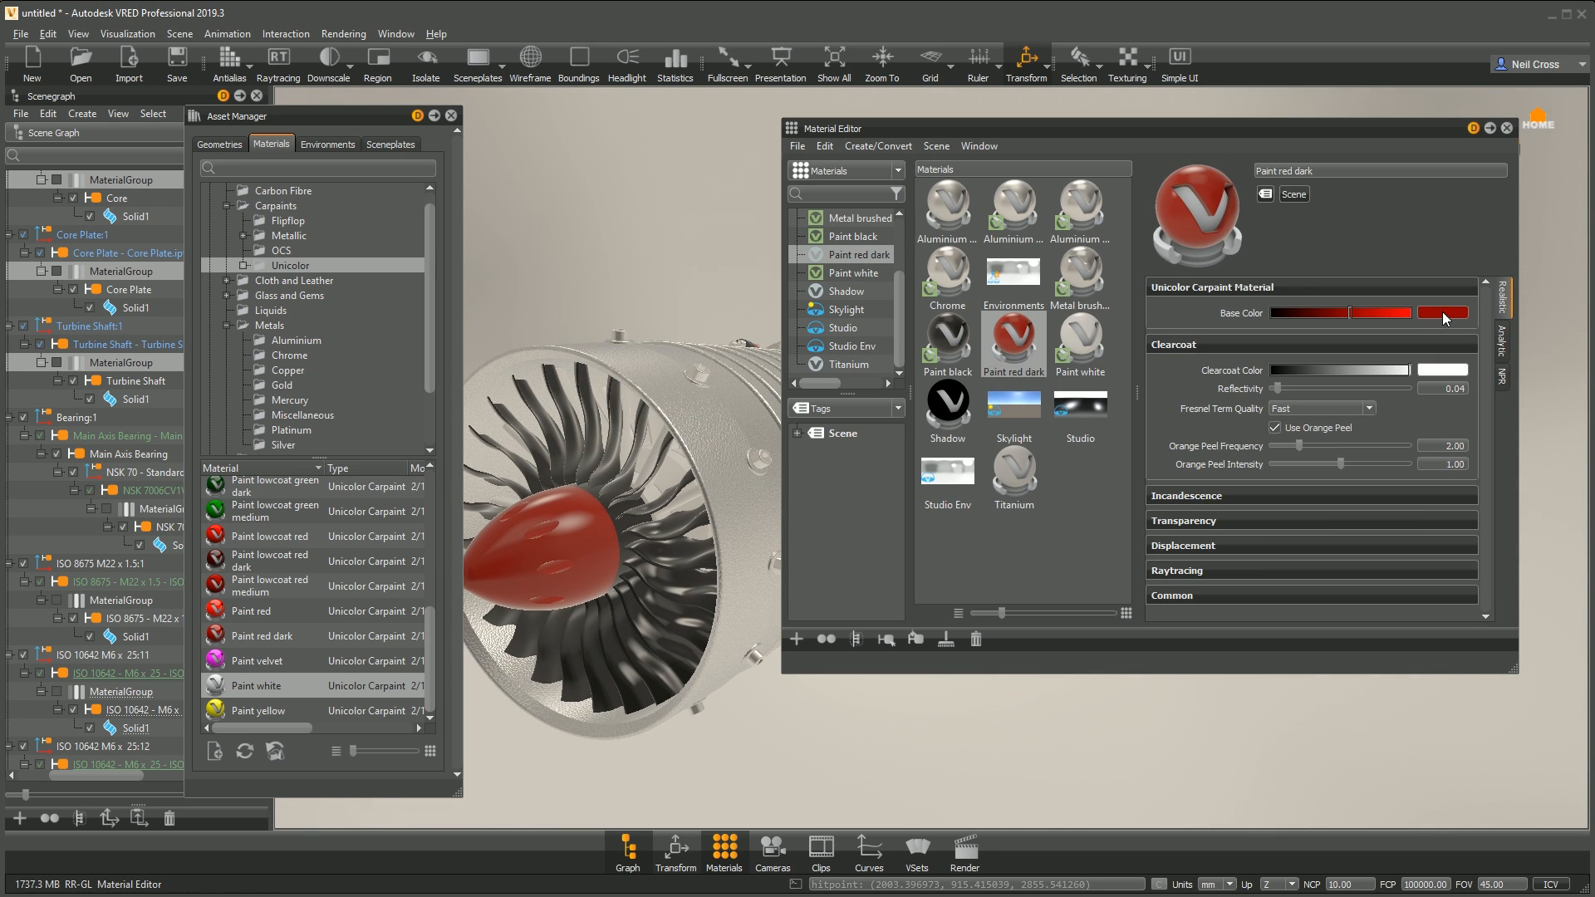
Step: Set the unlocked paint's base color to a dark olive green, about 0.135 red, 0.178 green and 0.047 blue
left_click(1441, 312)
left_click(1262, 337)
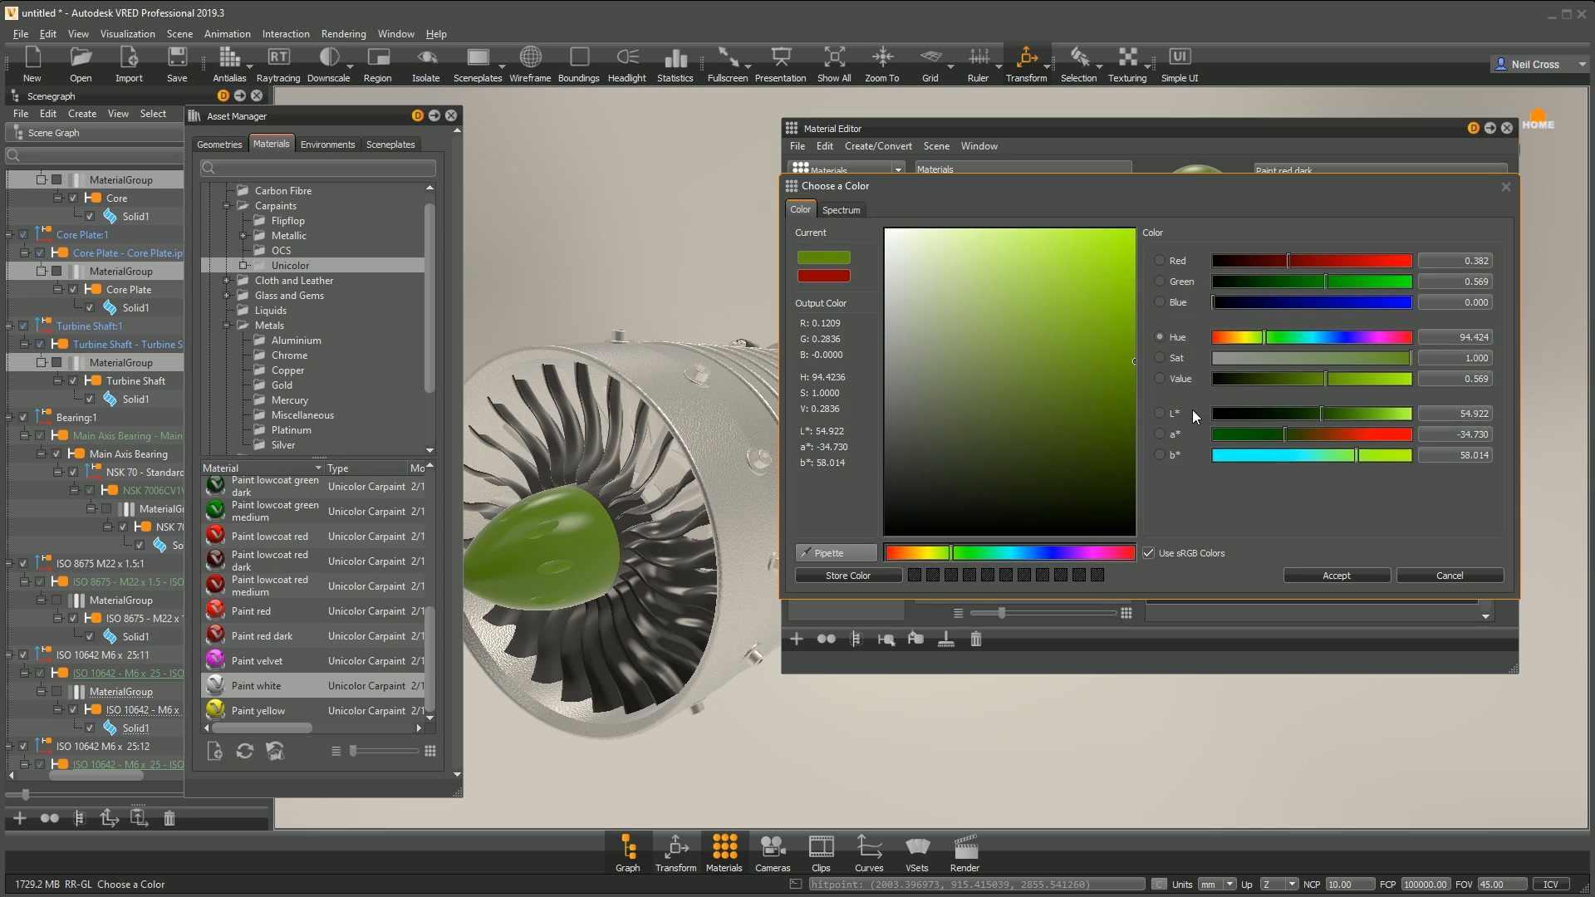
left_click(1070, 481)
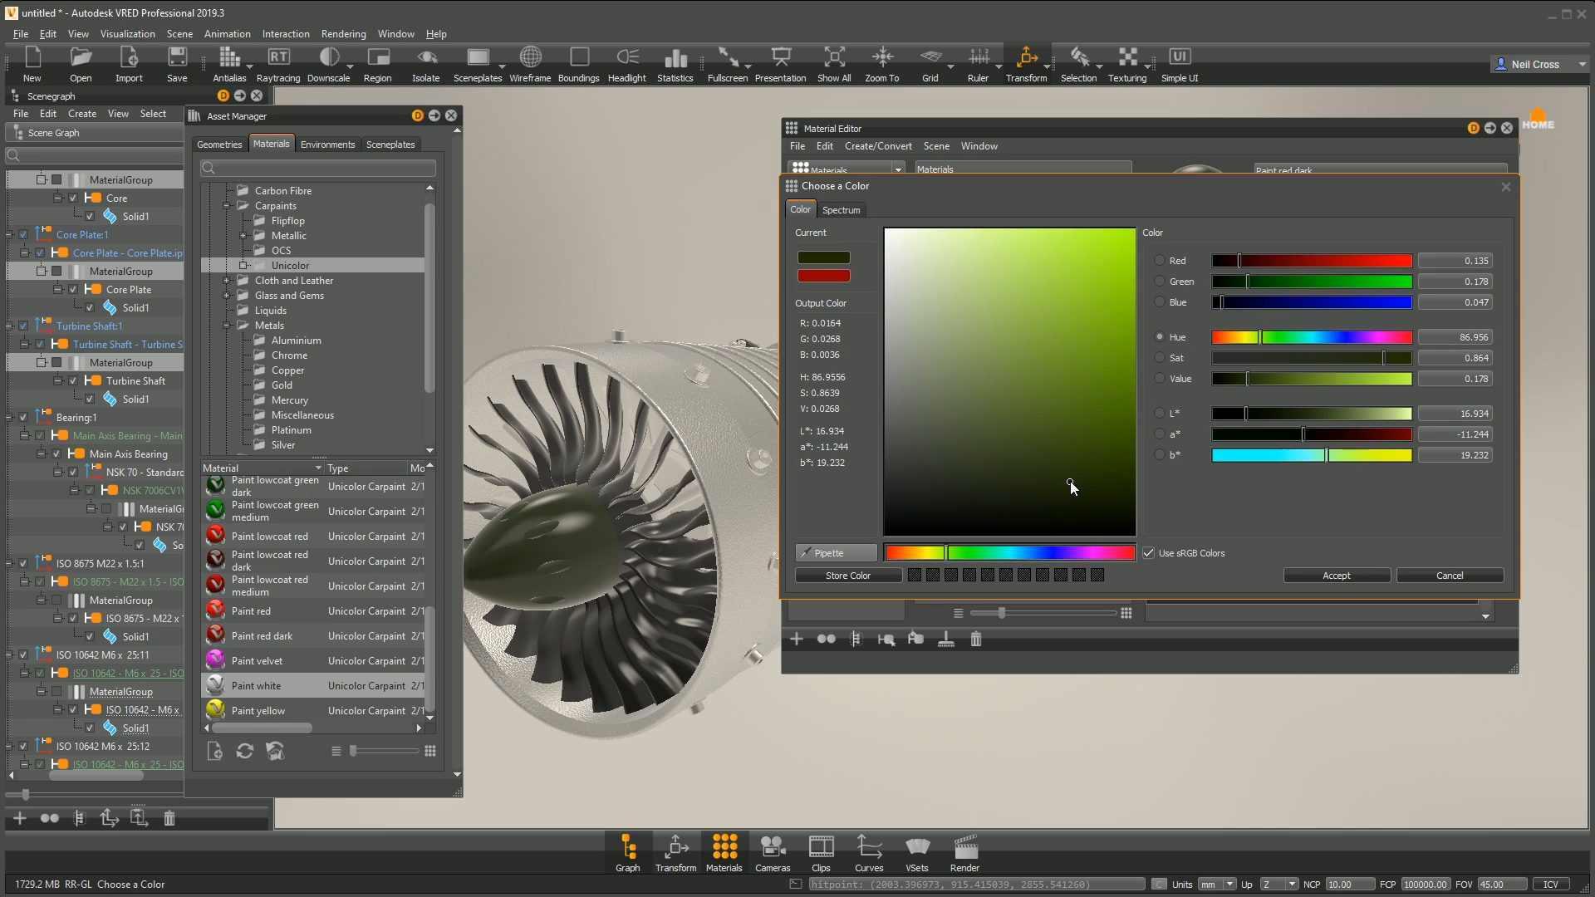
left_click(1332, 577)
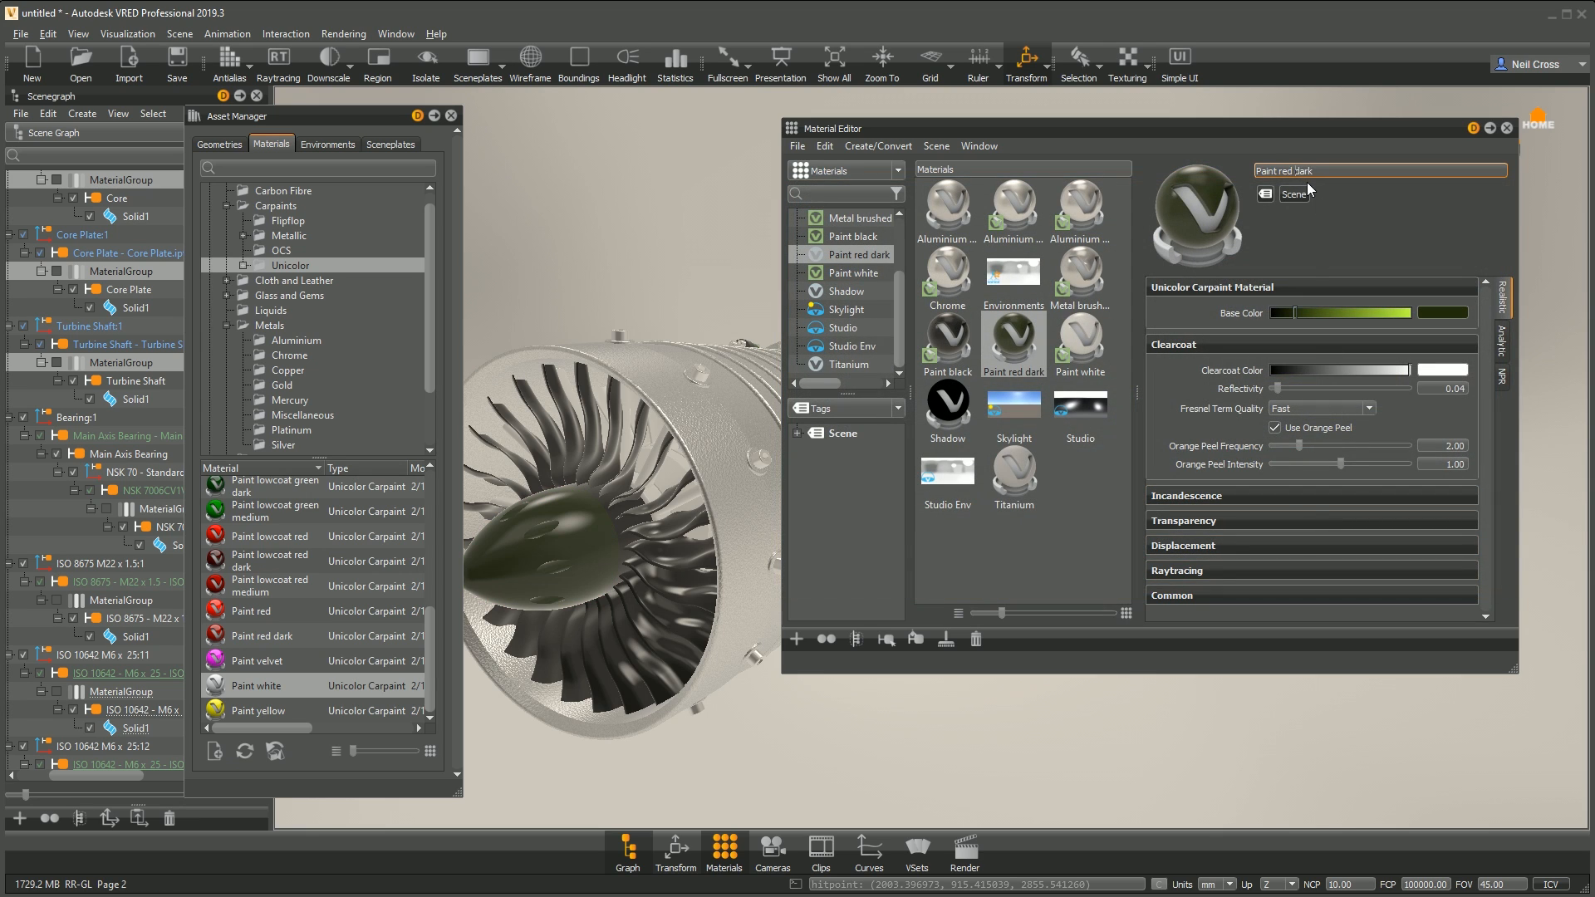
Step: Rename the recolored paint material as Paint Green dark
key("BackSpace")
key("BackSpace")
key("BackSpace")
type("Green")
key("Return")
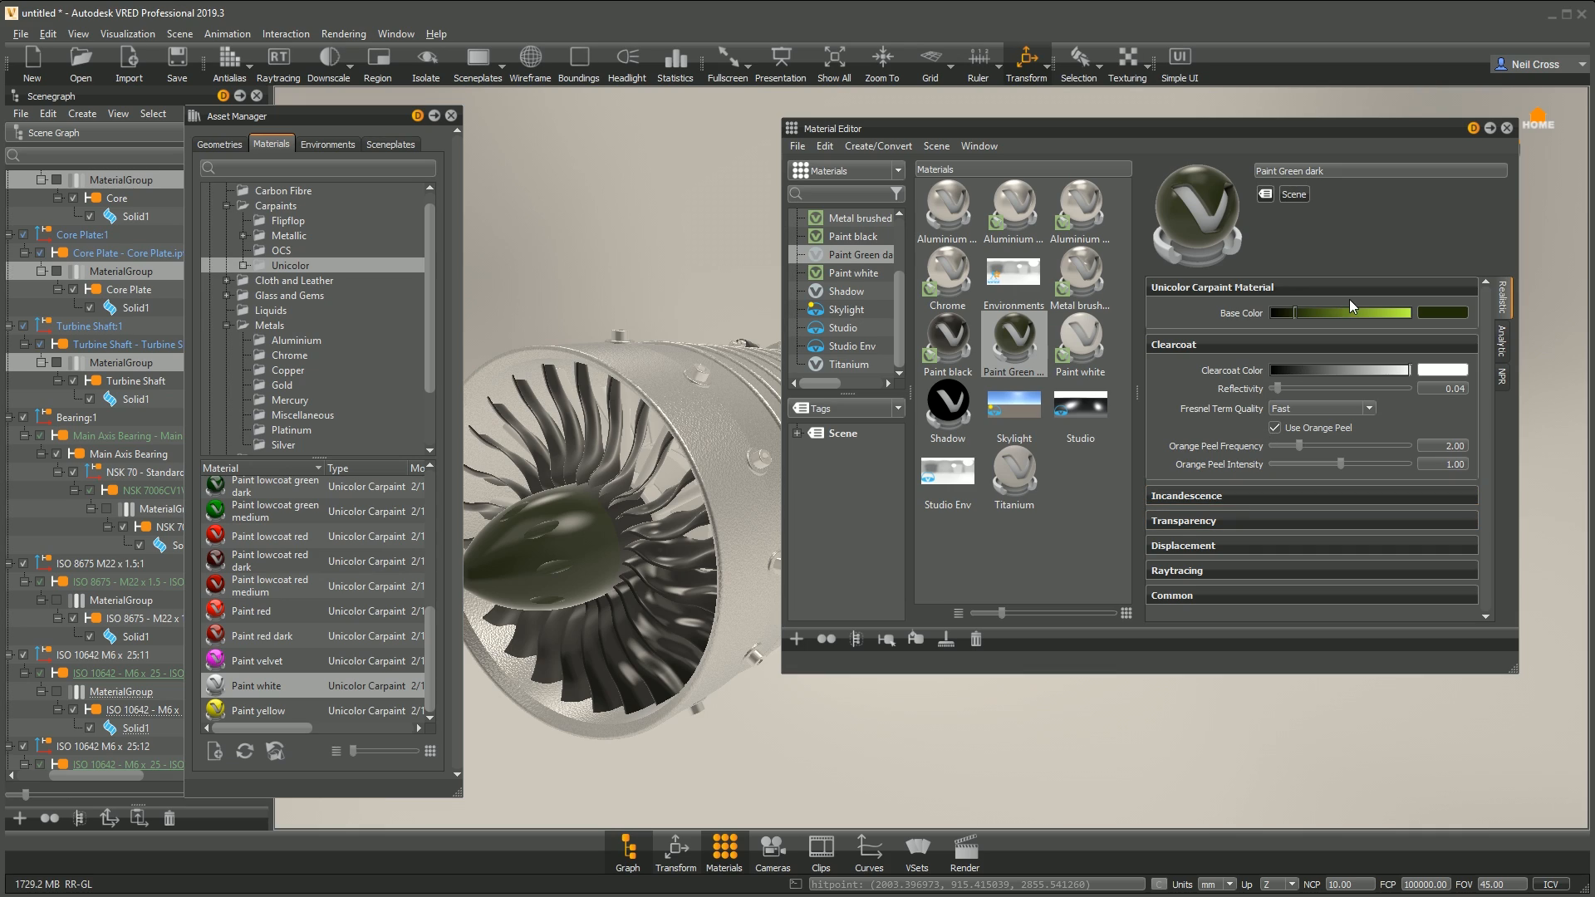
Step: Close the Material Editor and the Asset Manager to clear the view of the engine
left_click(1506, 128)
left_click_drag(1033, 547, 869, 491, "alt")
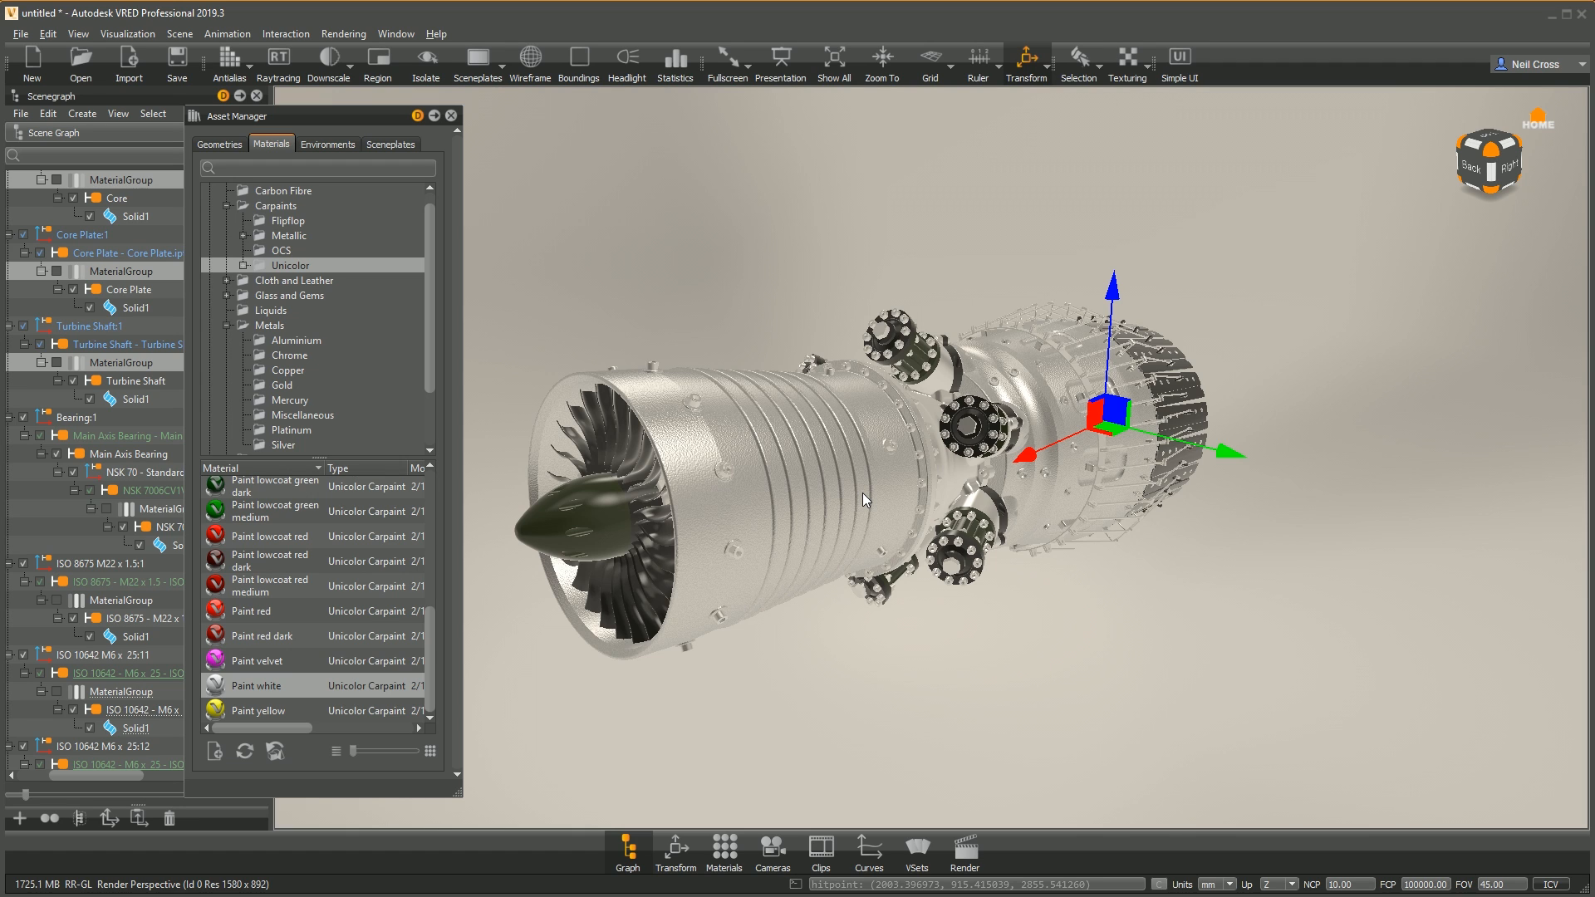
left_click(435, 117)
Step: Save the project to the Desktop as Jet Engine.vpb in the VRED Project Binary format
left_click(176, 58)
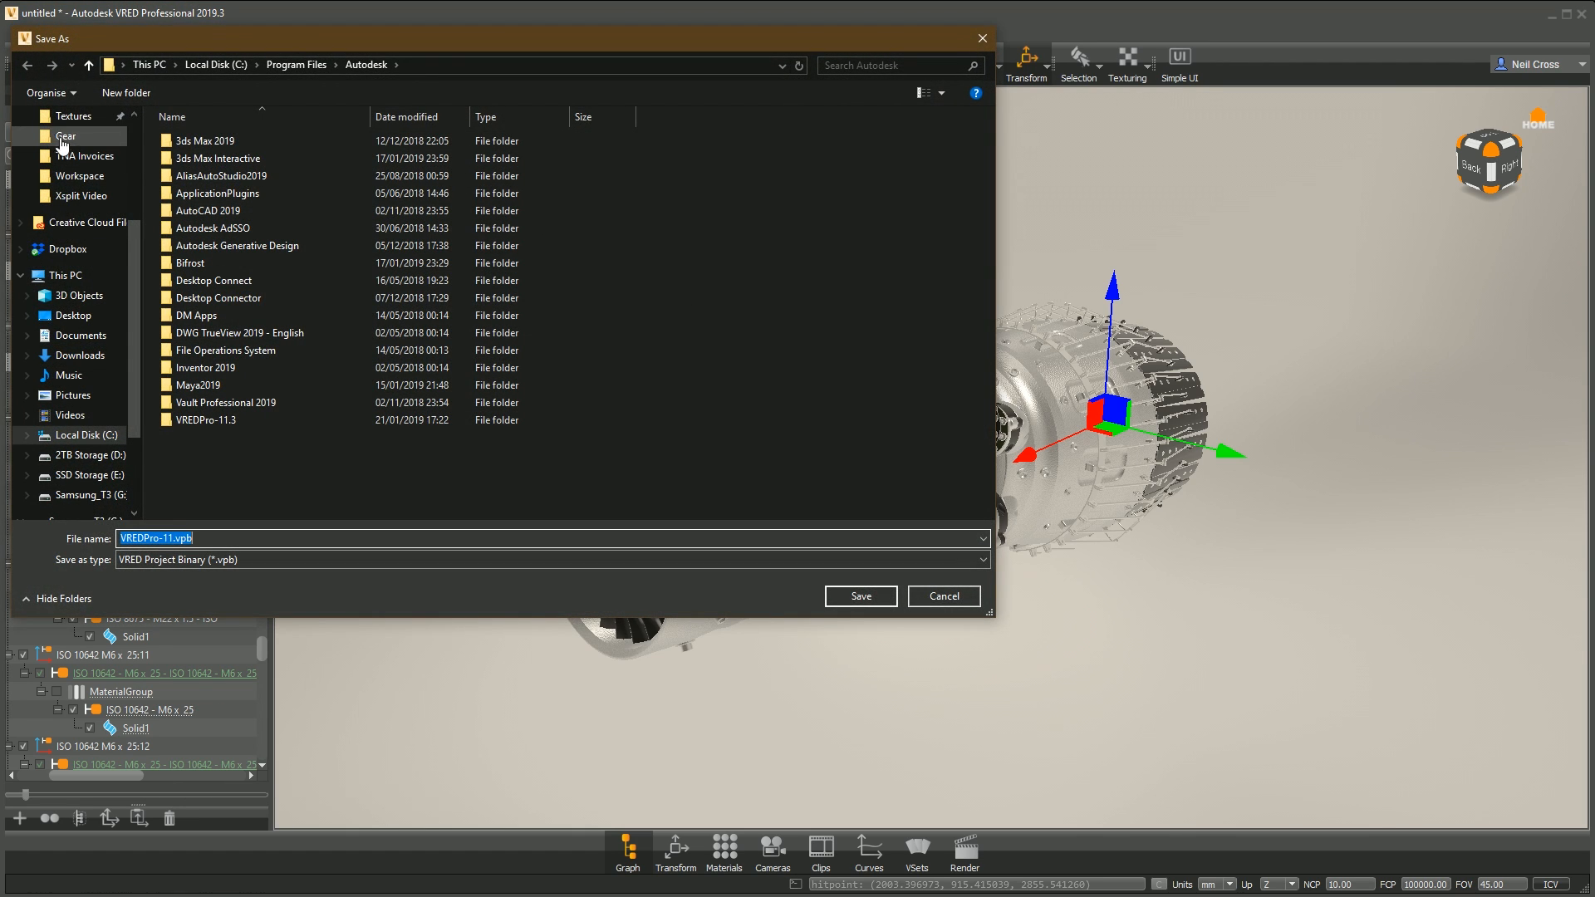
left_click(73, 316)
left_click(174, 538)
left_click_drag(174, 538, 2, 560)
type("Jet Egine")
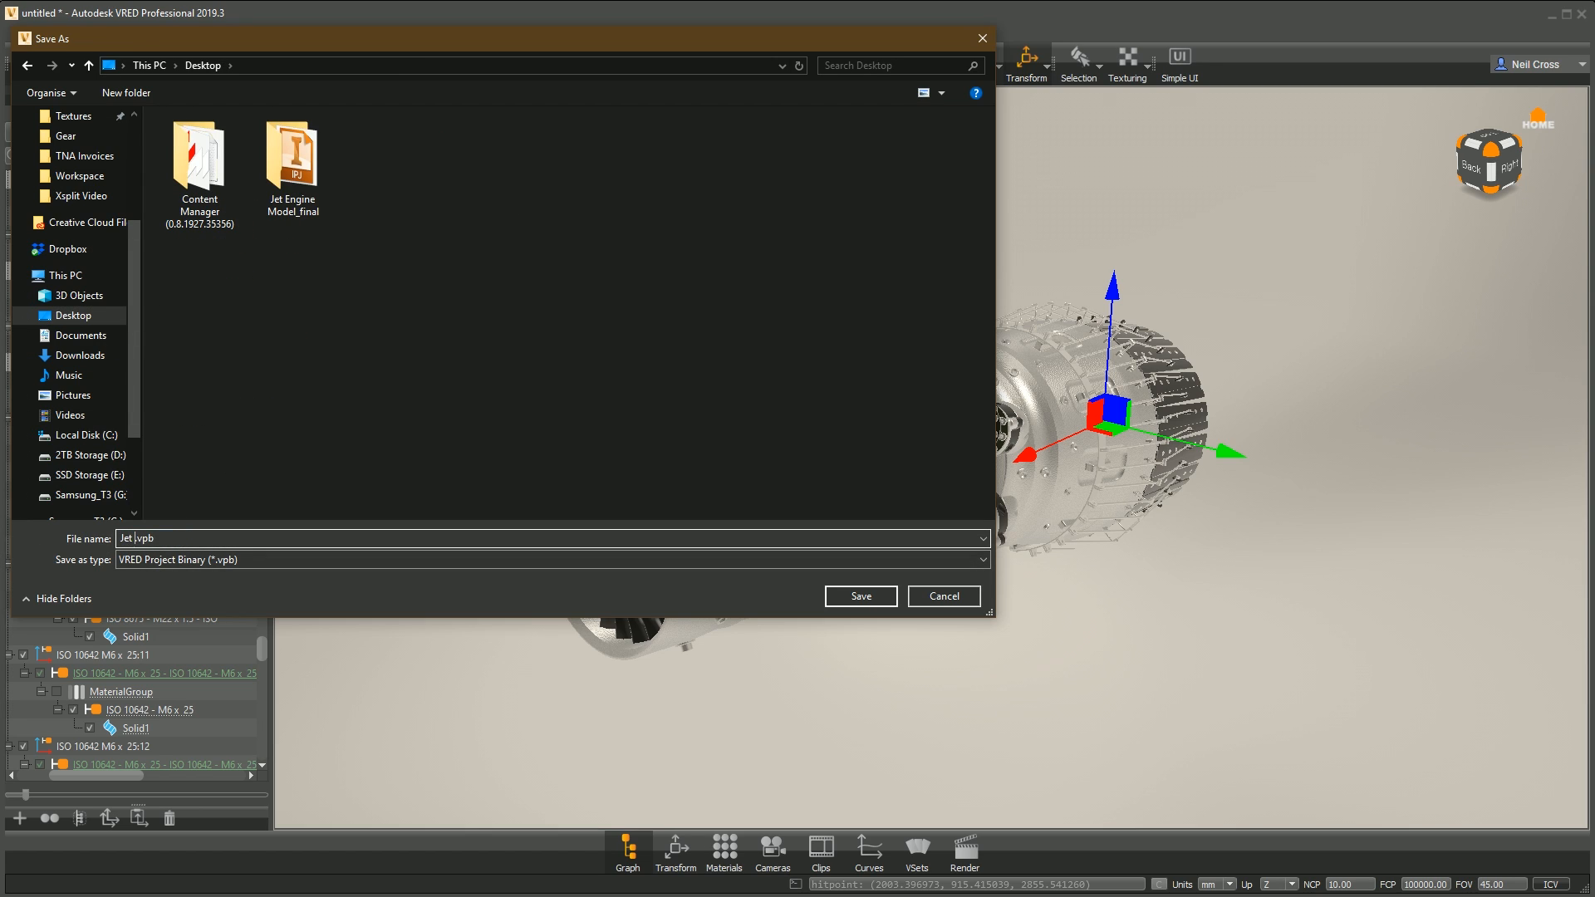
key("BackSpace")
key("BackSpace")
key("BackSpace")
key("BackSpace")
type("ngine")
left_click(860, 597)
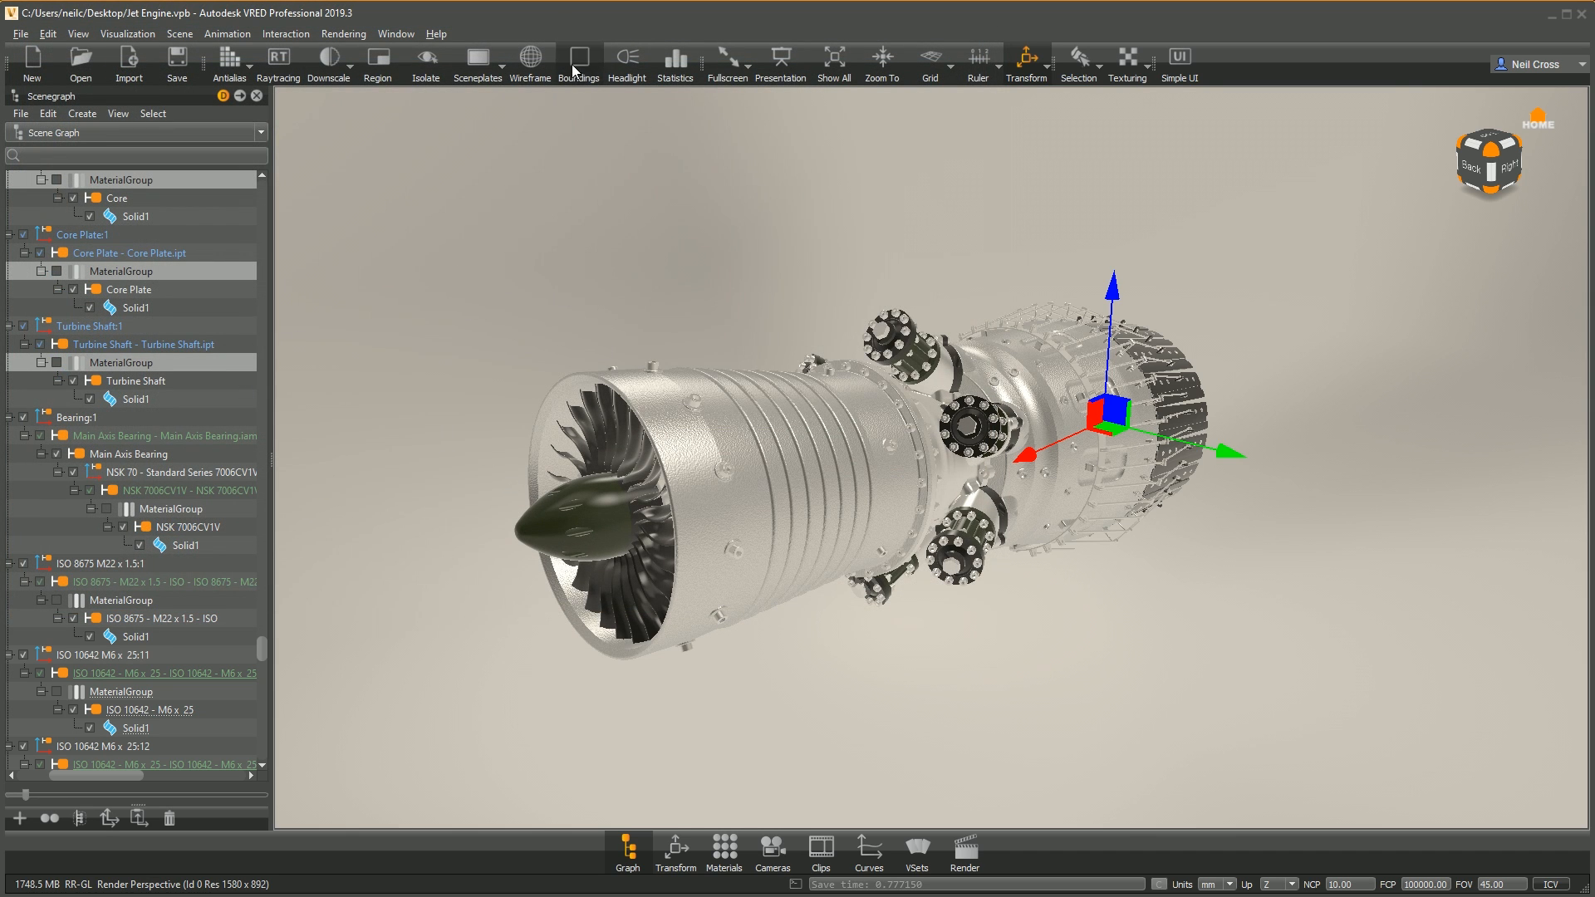
Step: Collapse the Jet Engine Model assembly in the scene graph and select its top node
left_click_drag(716, 322, 838, 306, "alt")
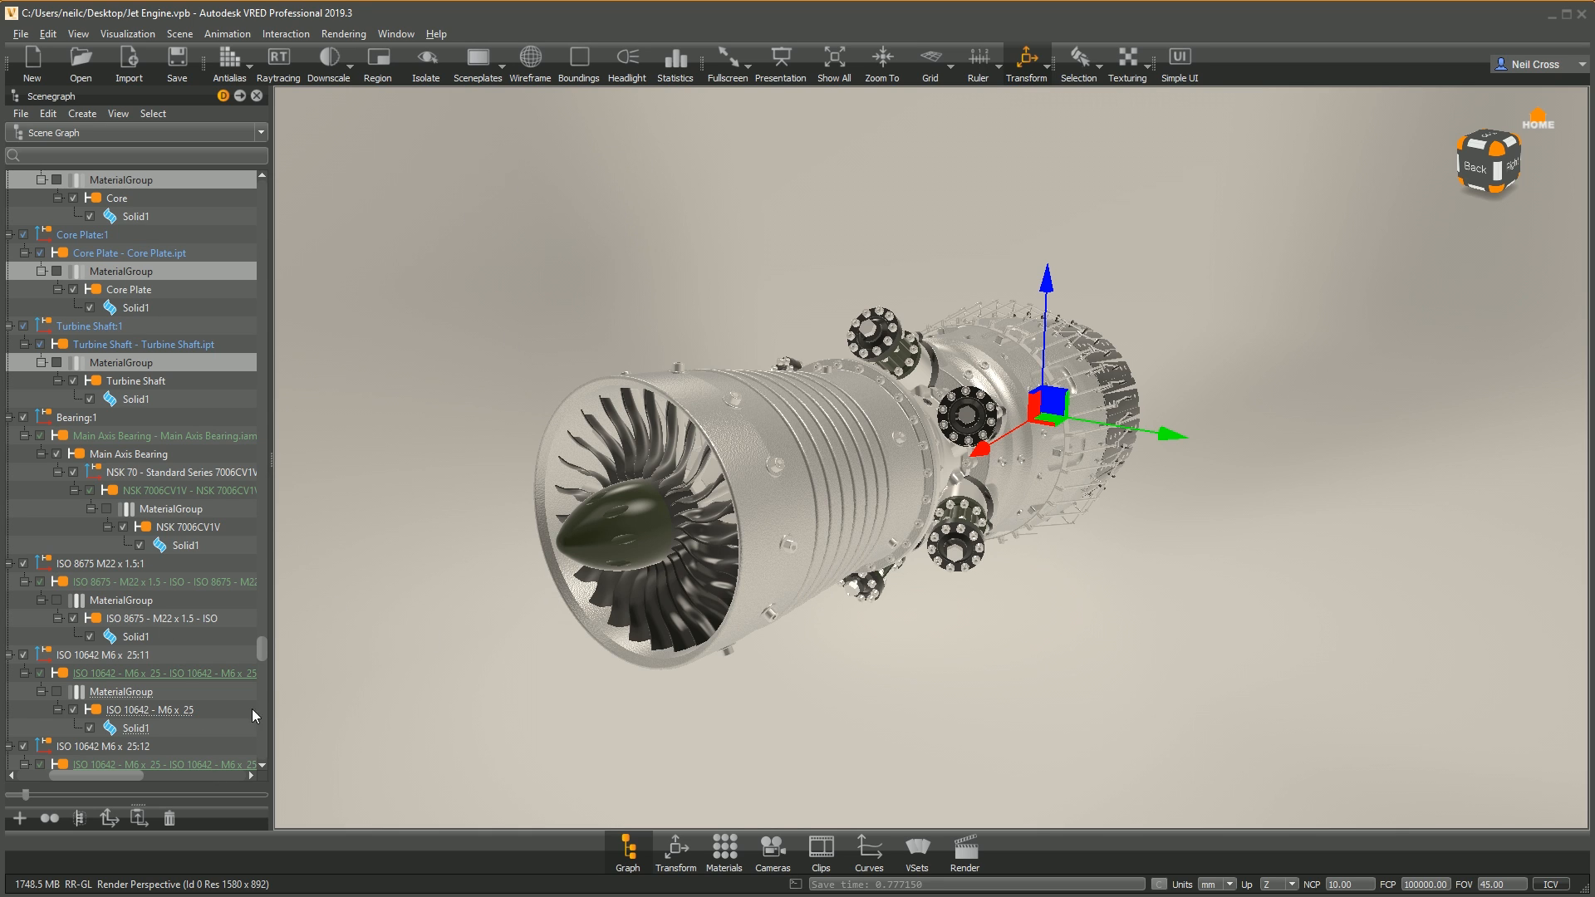
left_click_drag(262, 655, 239, 186)
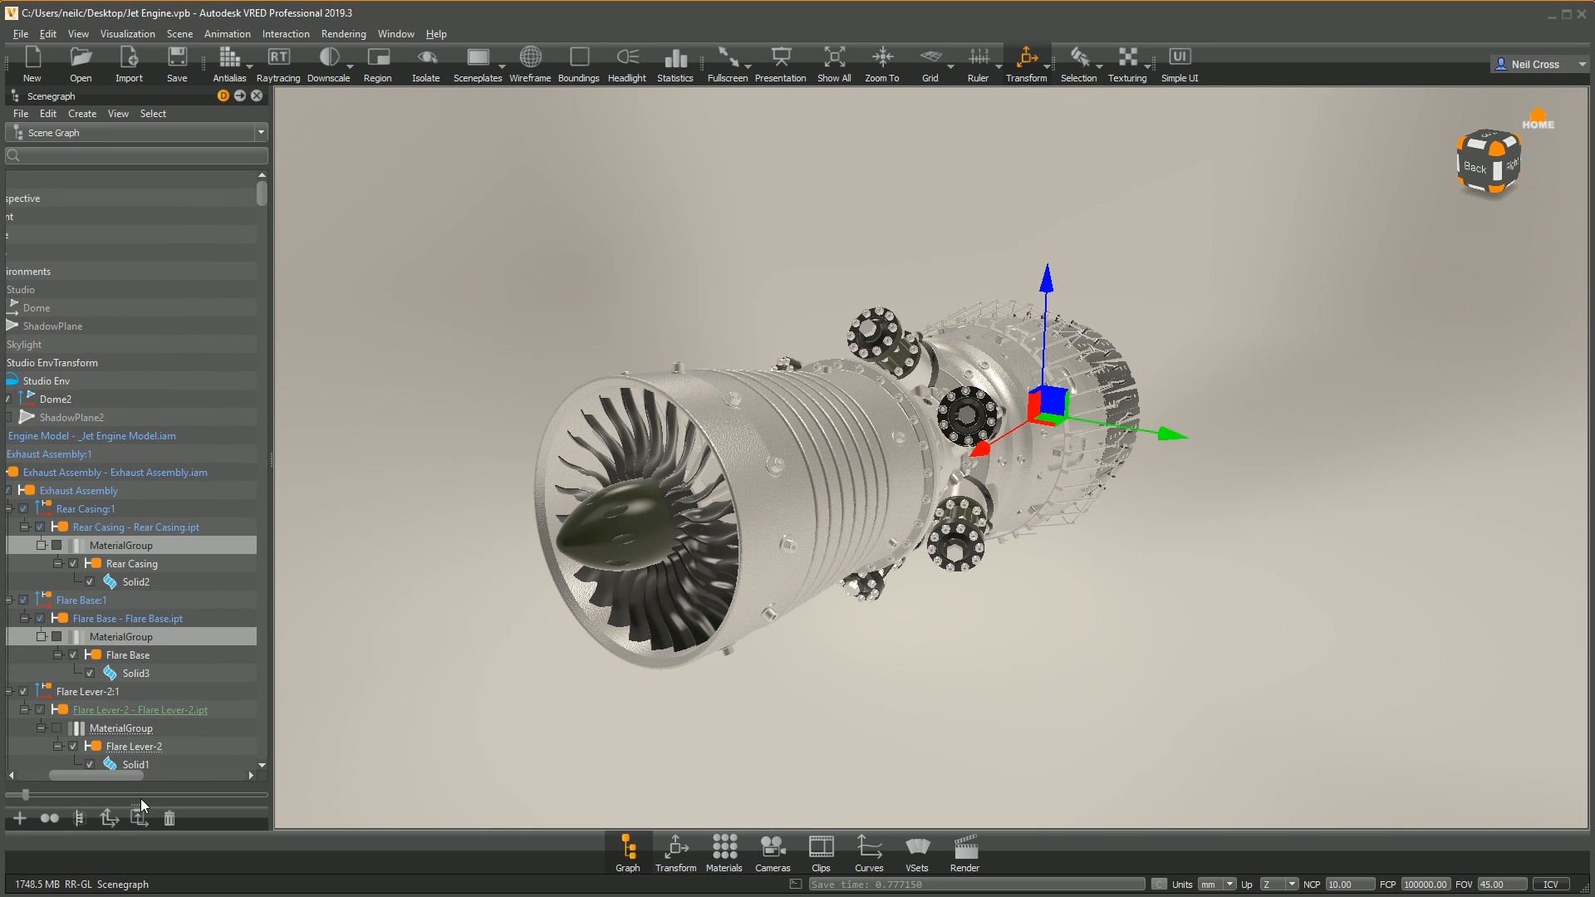
left_click_drag(113, 775, 79, 775)
left_click(31, 435)
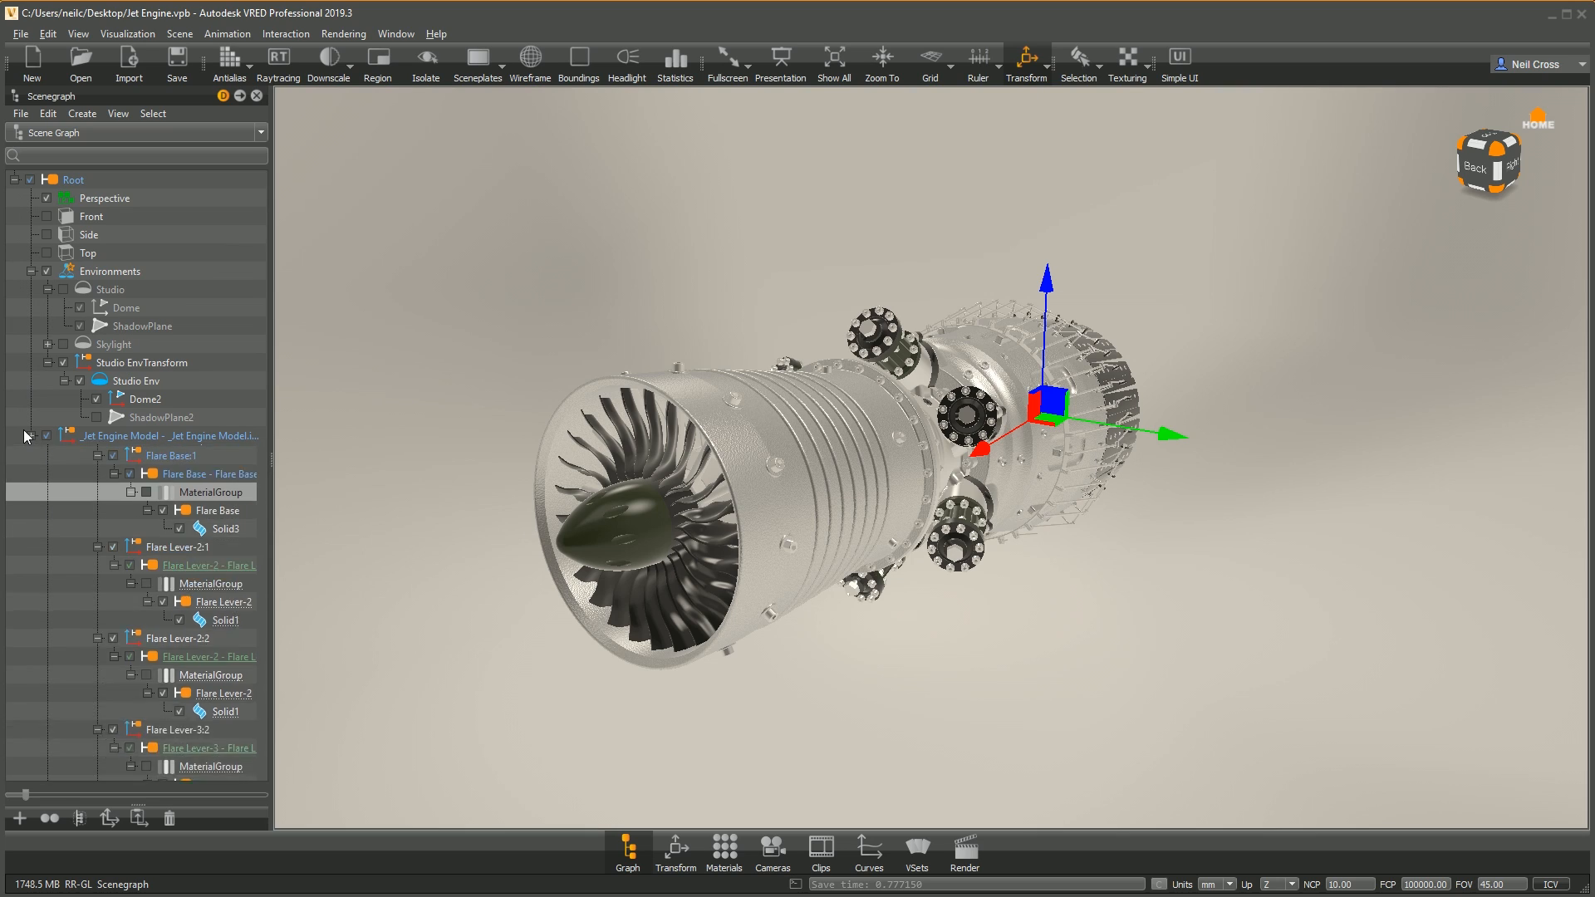
left_click(104, 439)
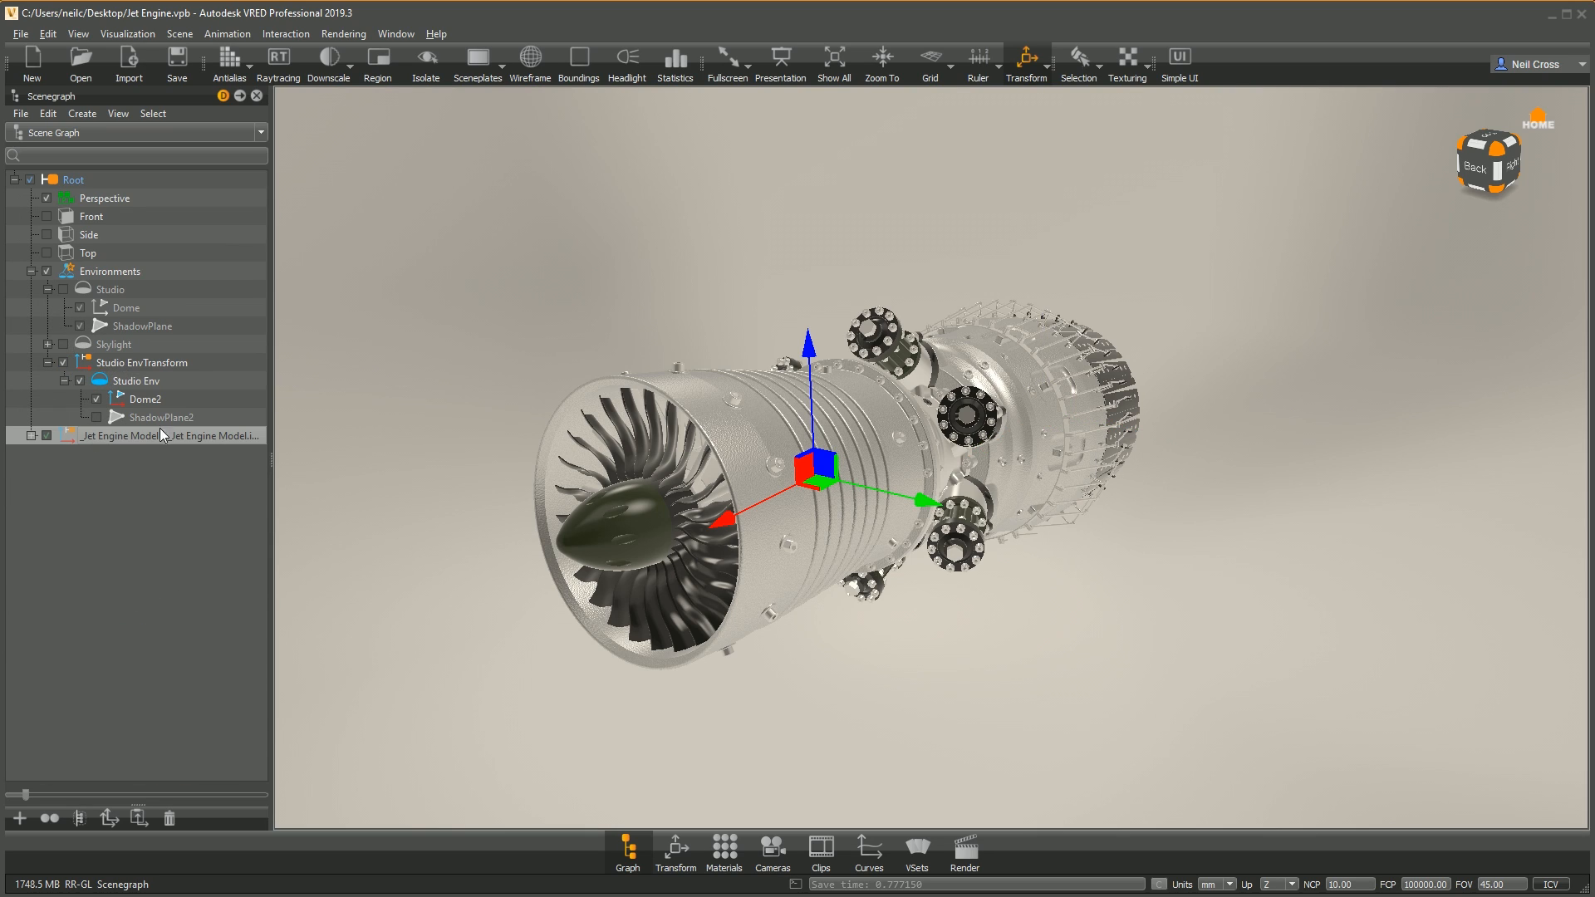
Step: Make the ShadowPlane2 node under the Studio Env environment visible
left_click(136, 385)
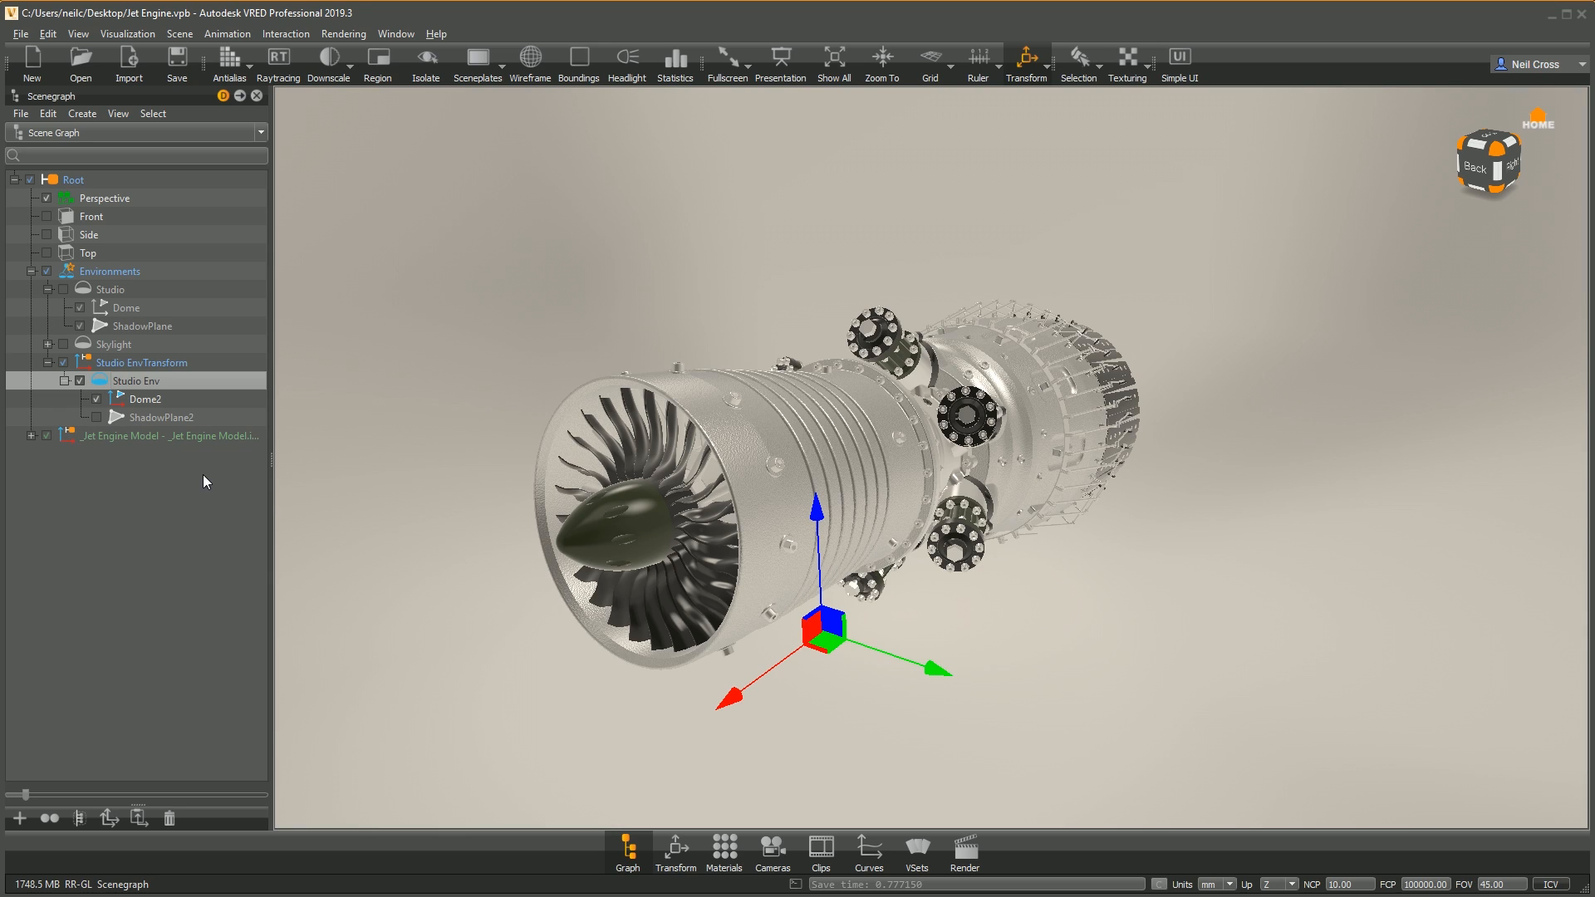
left_click(127, 419)
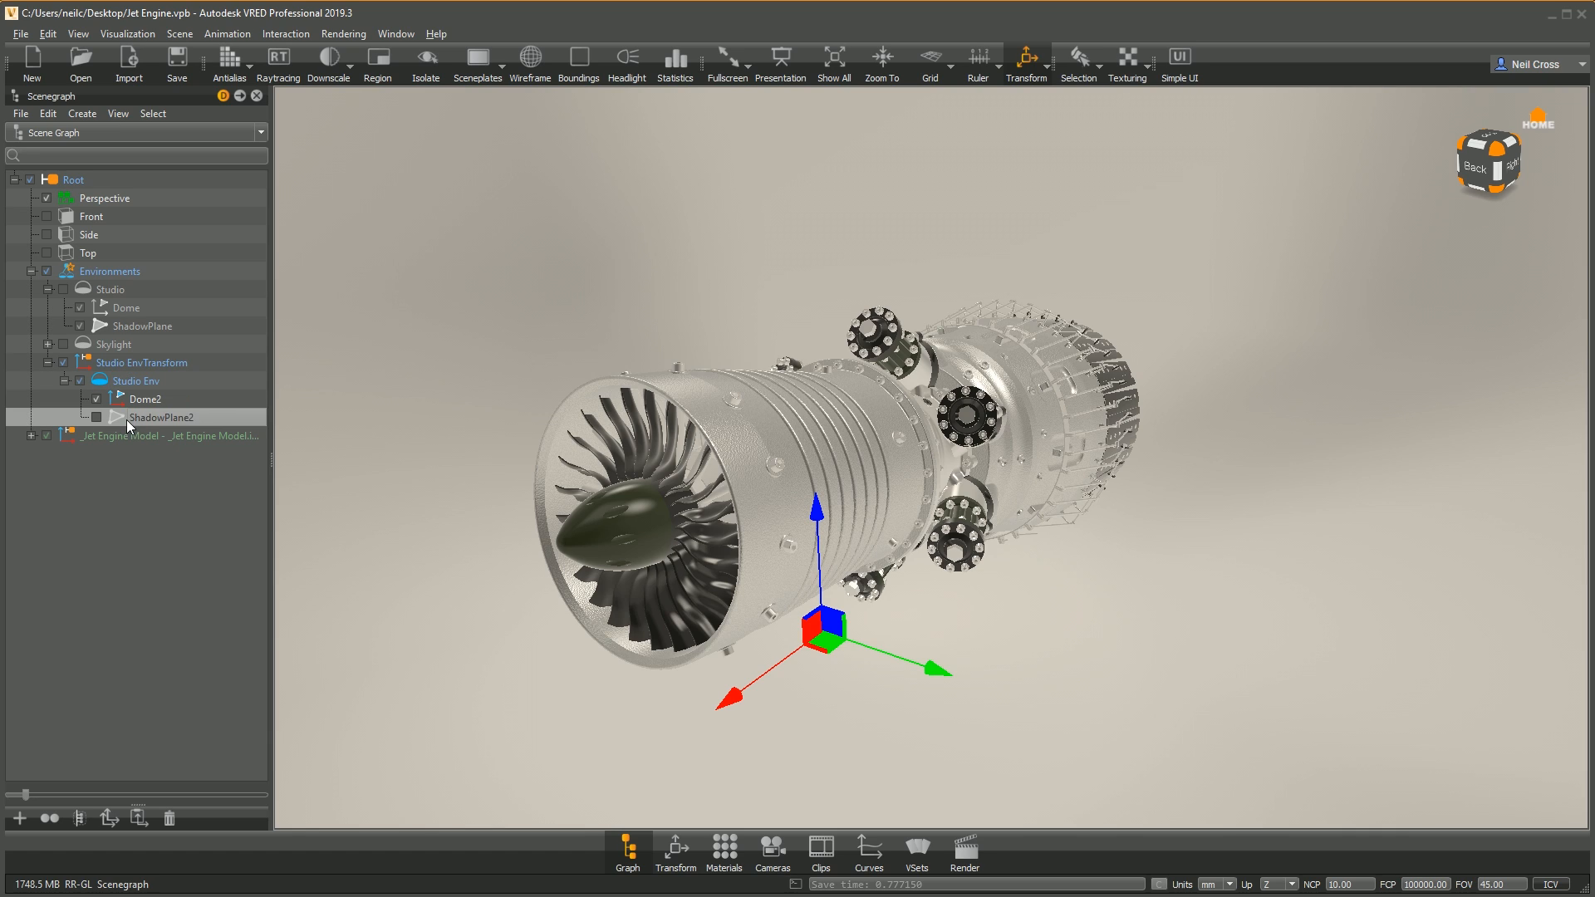
left_click(97, 417)
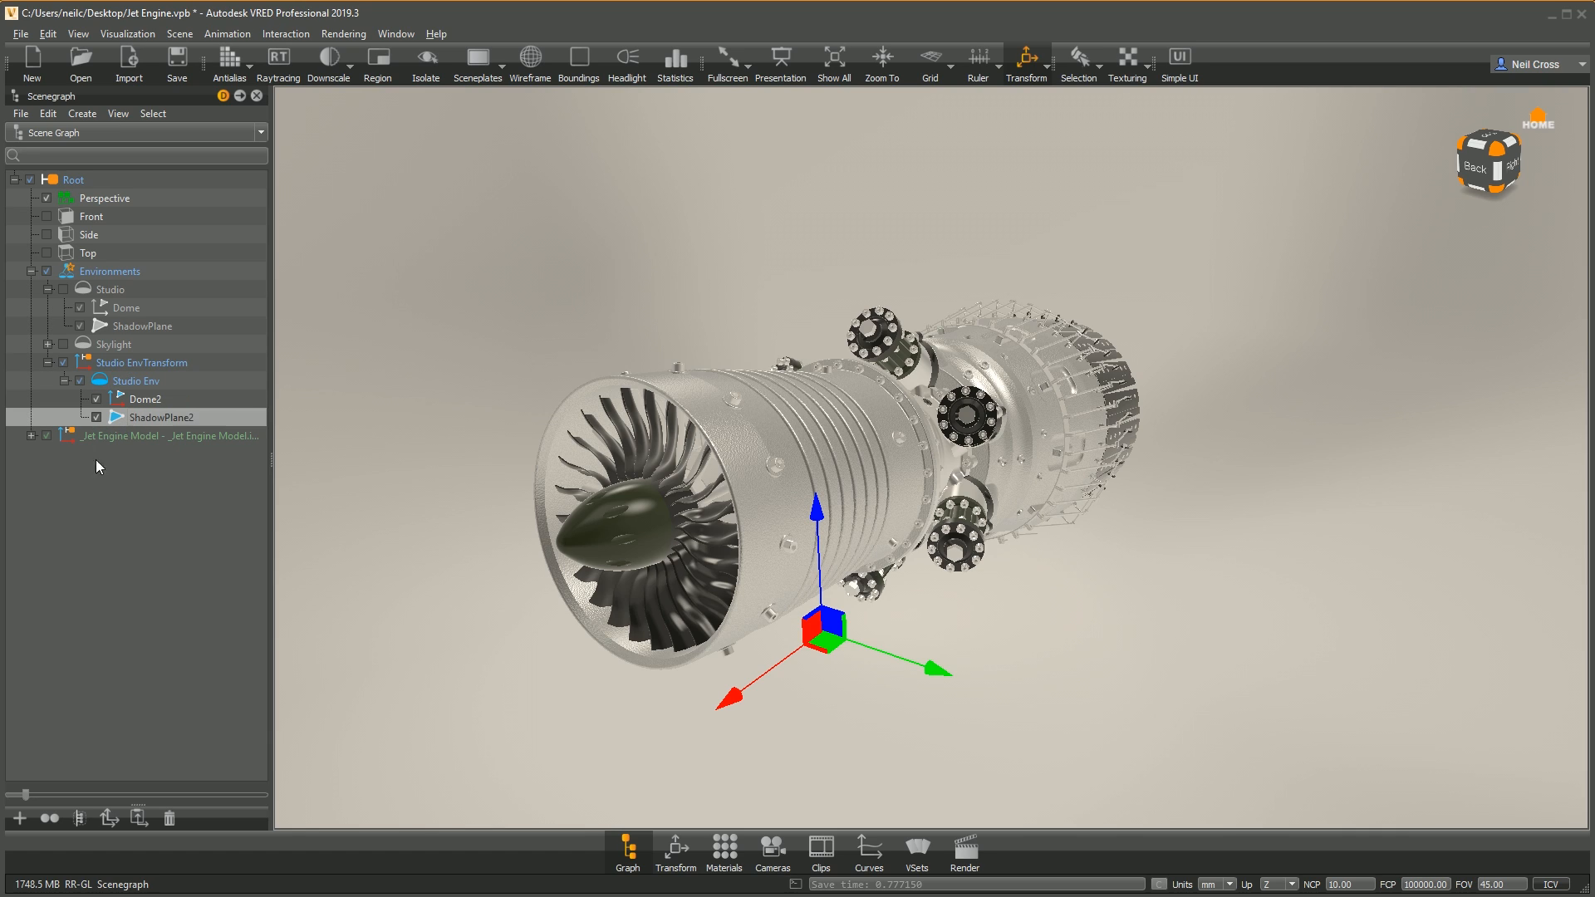
left_click(96, 417)
Step: Examine the studio dome from outside and the engine up close, checking the ground beneath it for shadows
left_click_drag(623, 623, 646, 480)
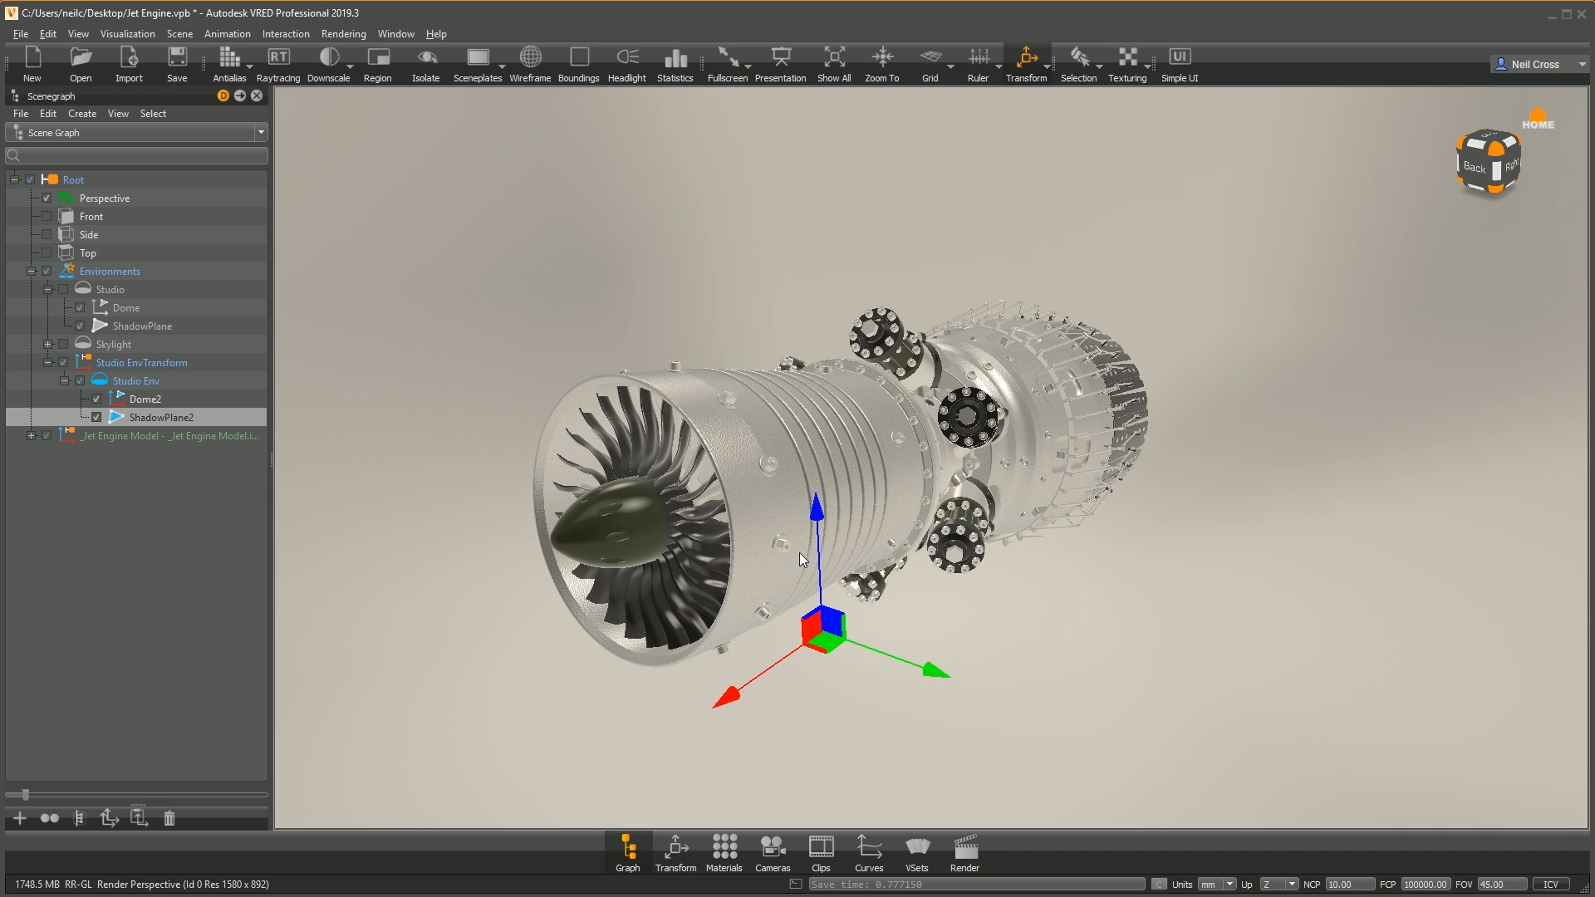
scroll(776, 372, "down", 10)
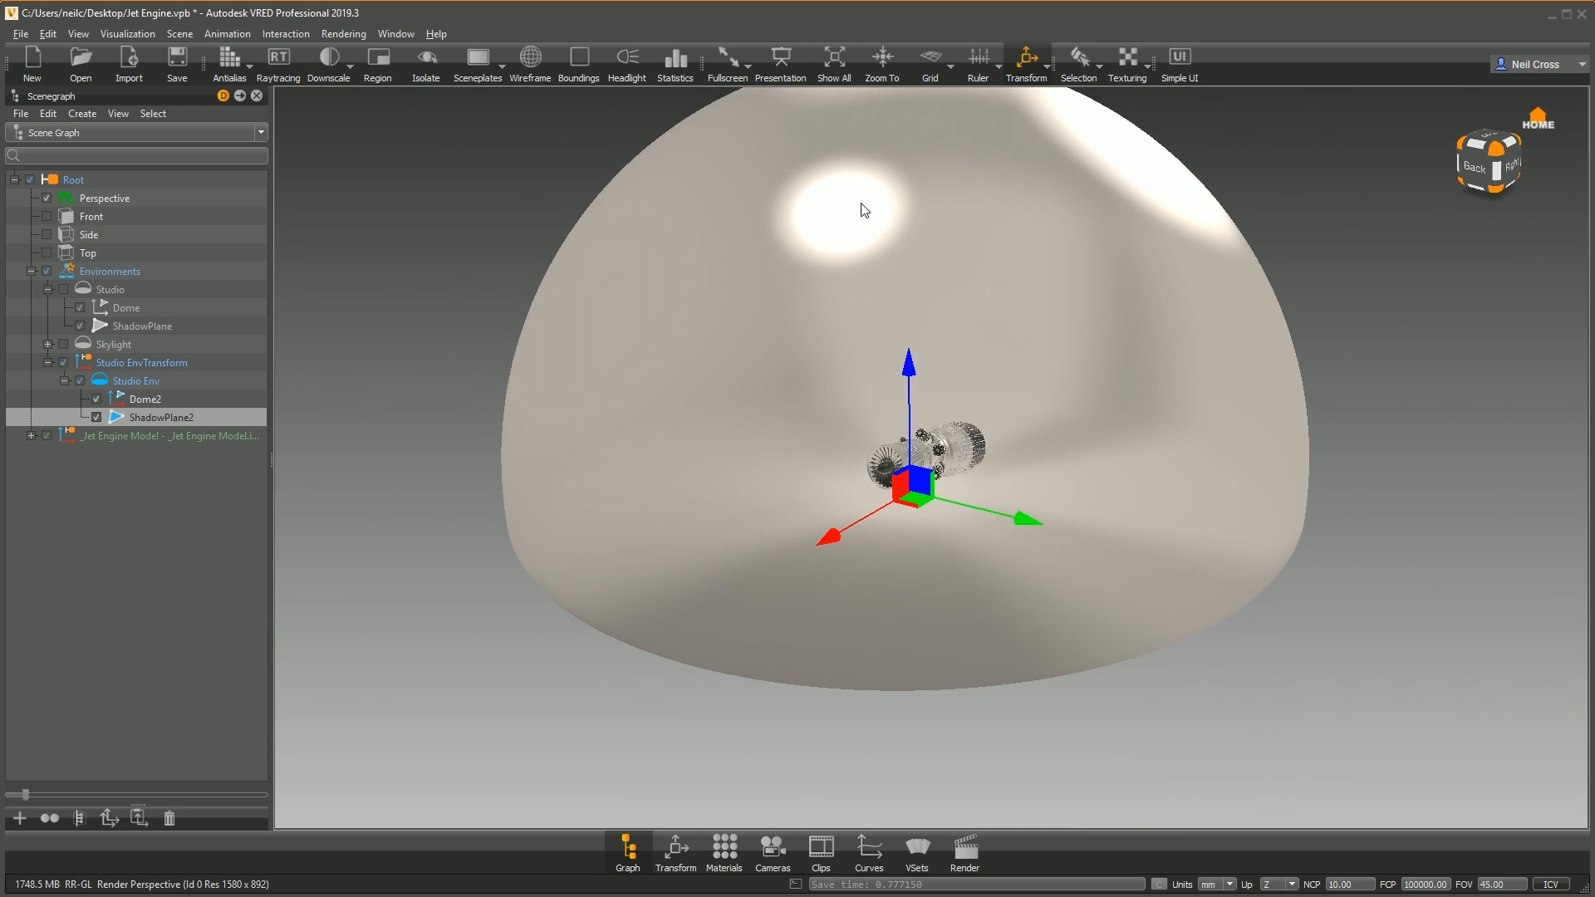
left_click_drag(864, 203, 1066, 218)
left_click_drag(933, 199, 850, 218)
scroll(914, 473, "up", 10)
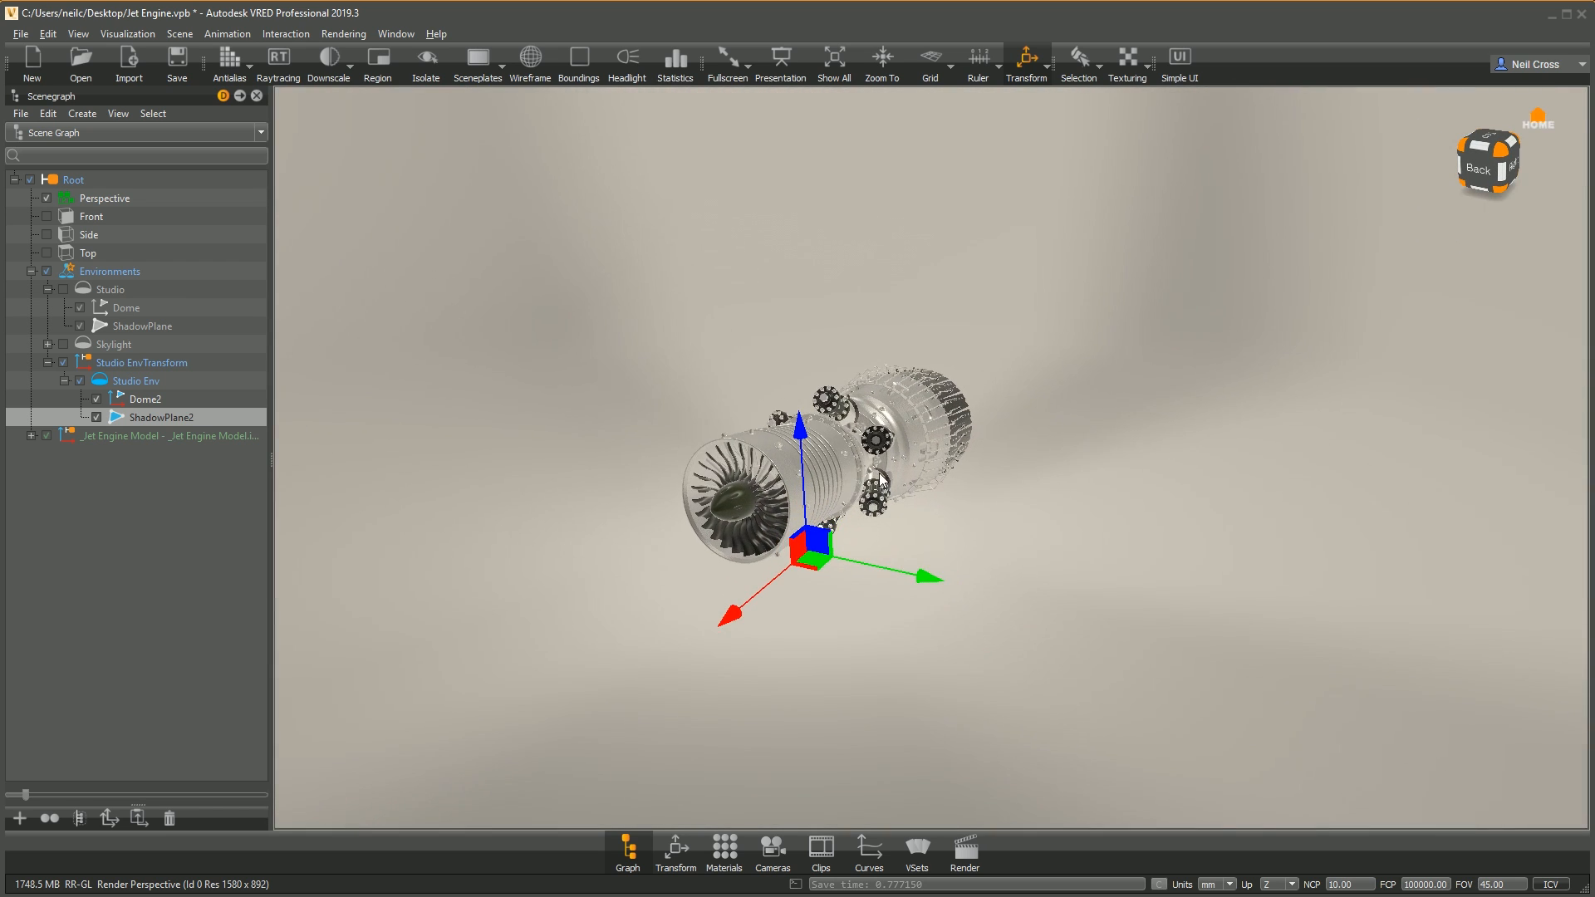
scroll(880, 480, "up", 4)
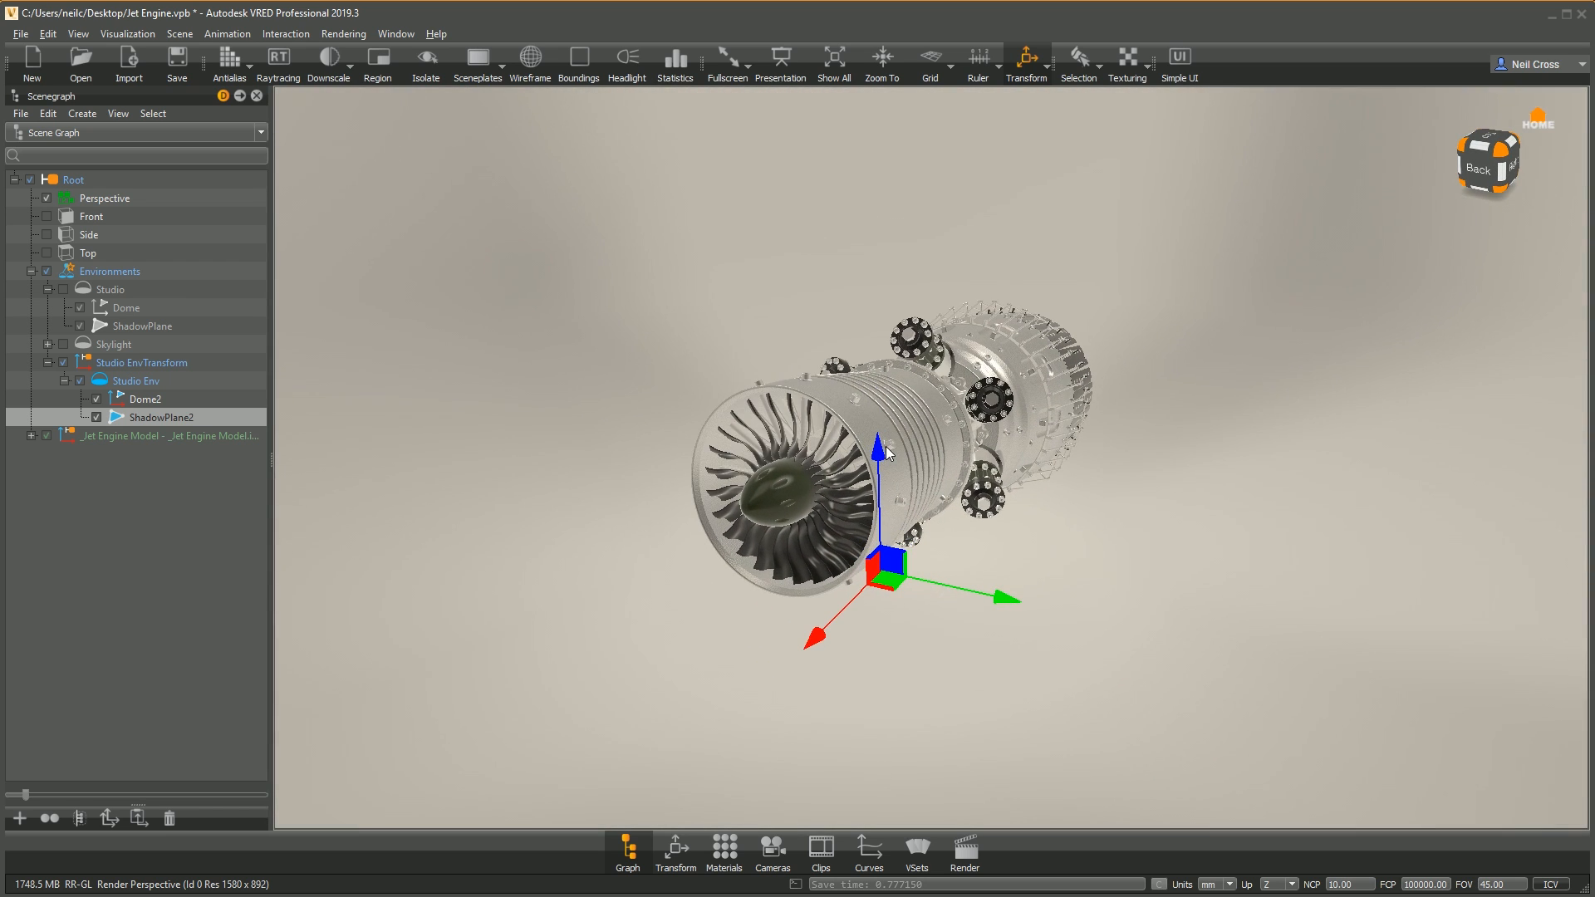
scroll(826, 458, "up", 1)
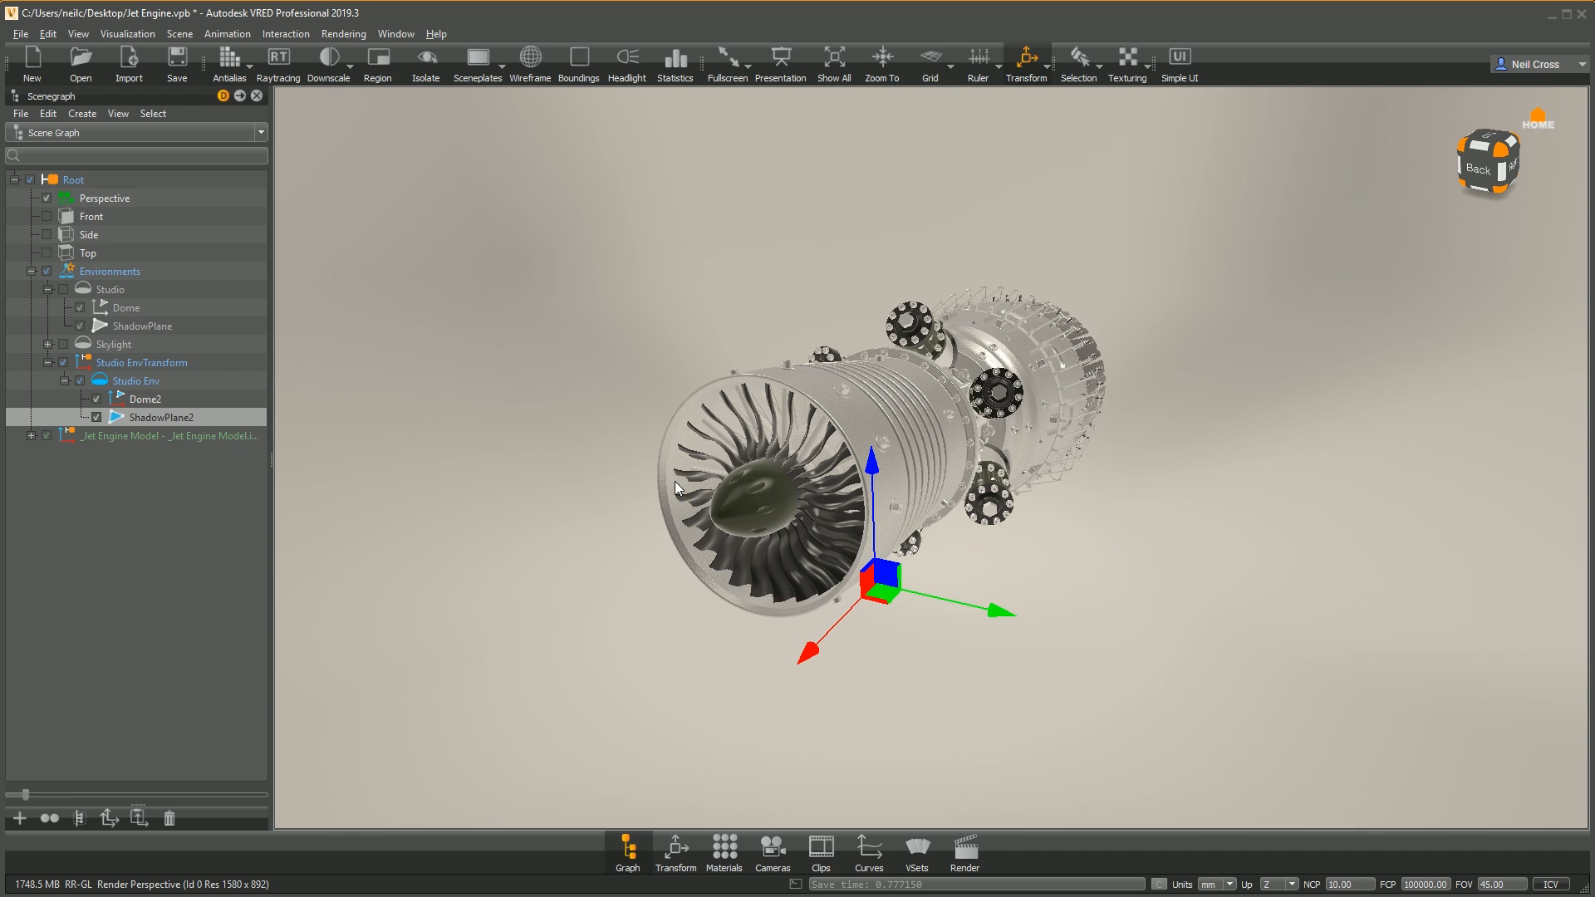
left_click_drag(732, 480, 764, 534)
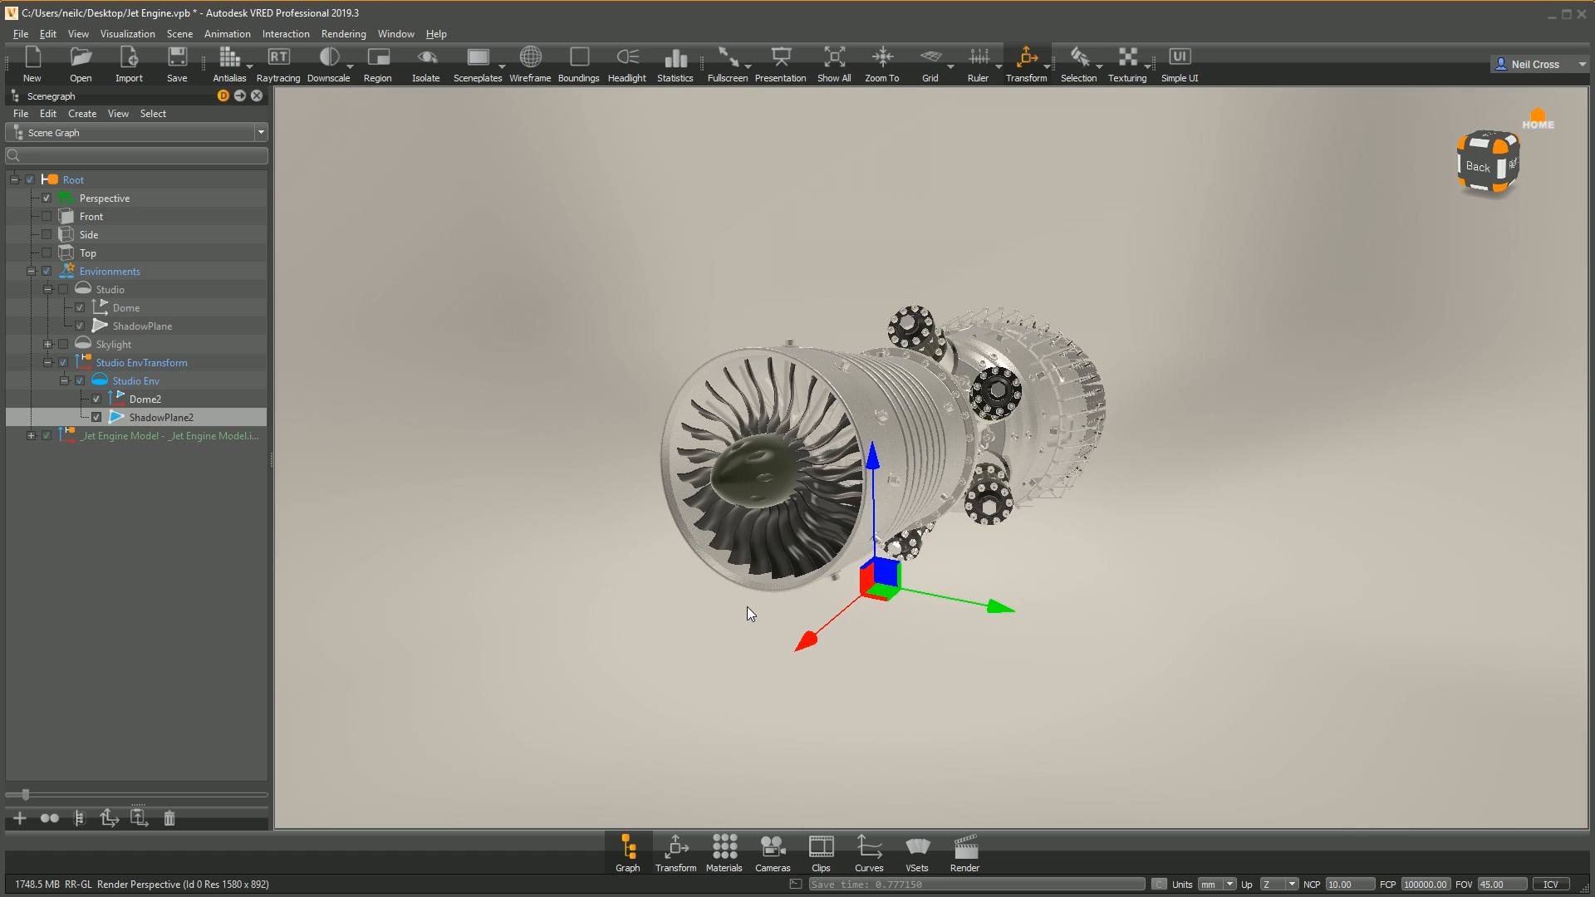
Step: Open the Bake Light and Shadows tool and move its window clear of the scene graph
left_click(179, 33)
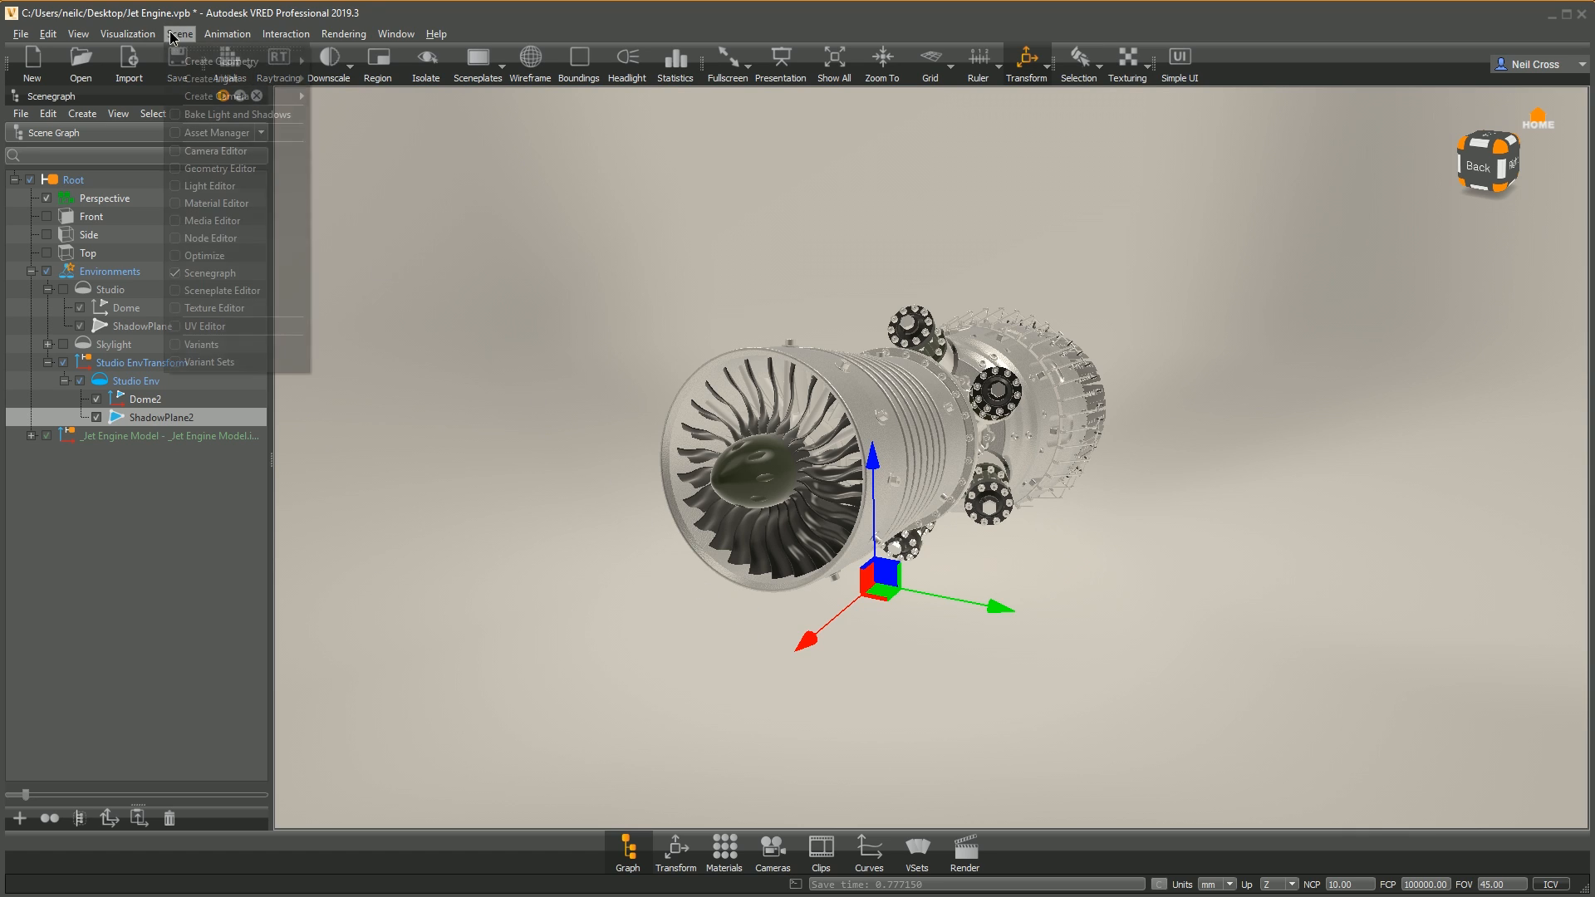
left_click(206, 116)
left_click_drag(193, 12, 477, 146)
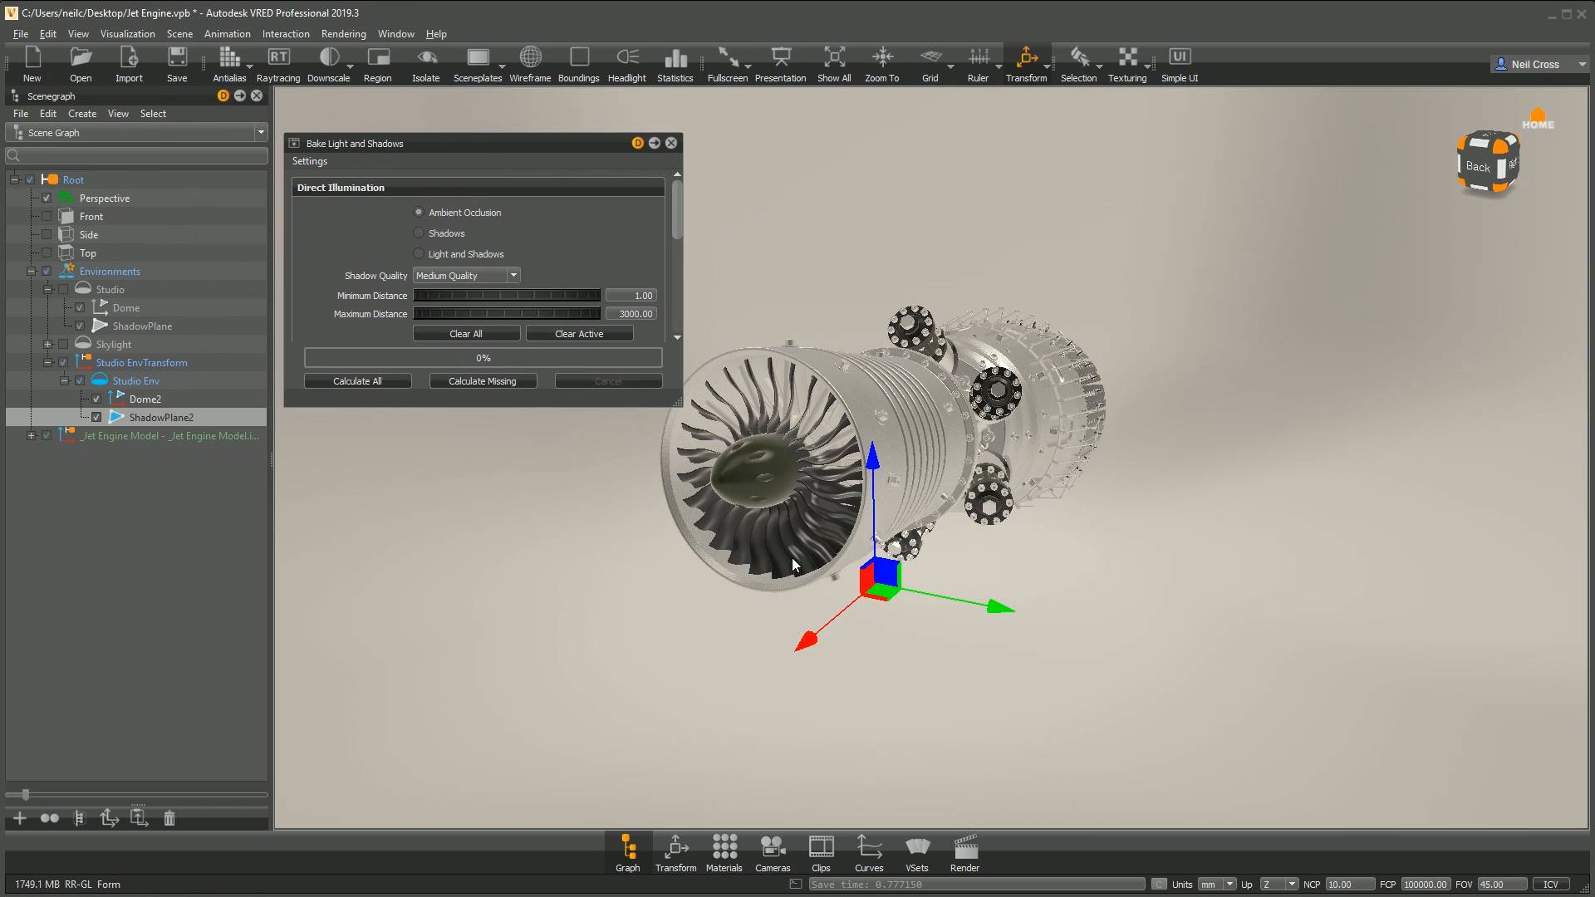
Step: Bake ambient occlusion onto the ShadowPlane2 node using the Car Highest Quality settings
left_click(301, 165)
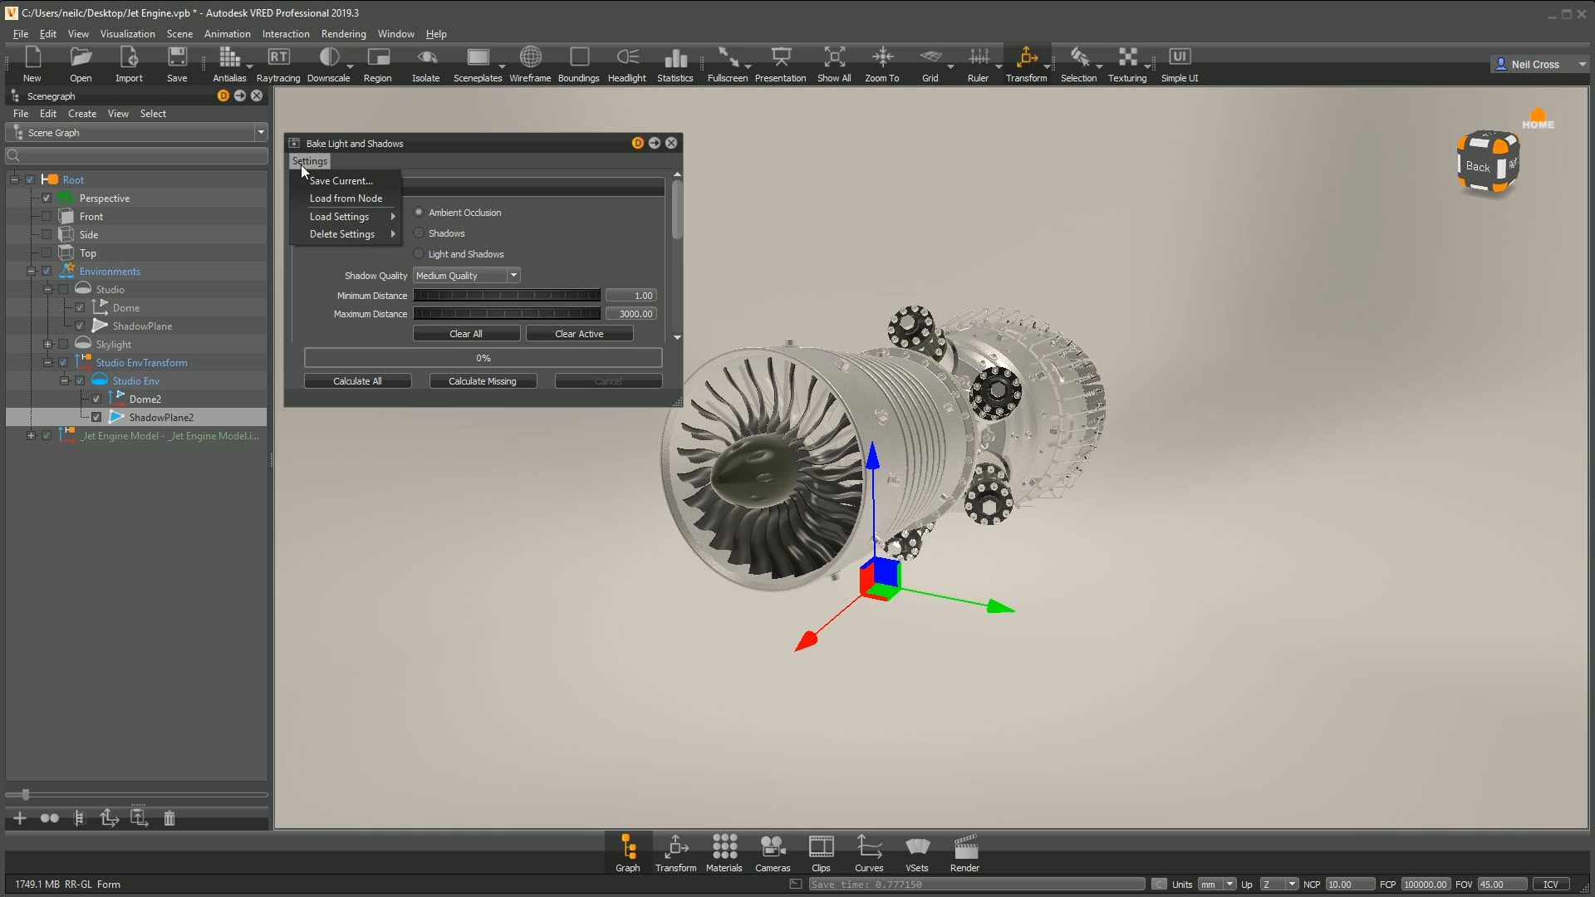
mouse_move(331, 216)
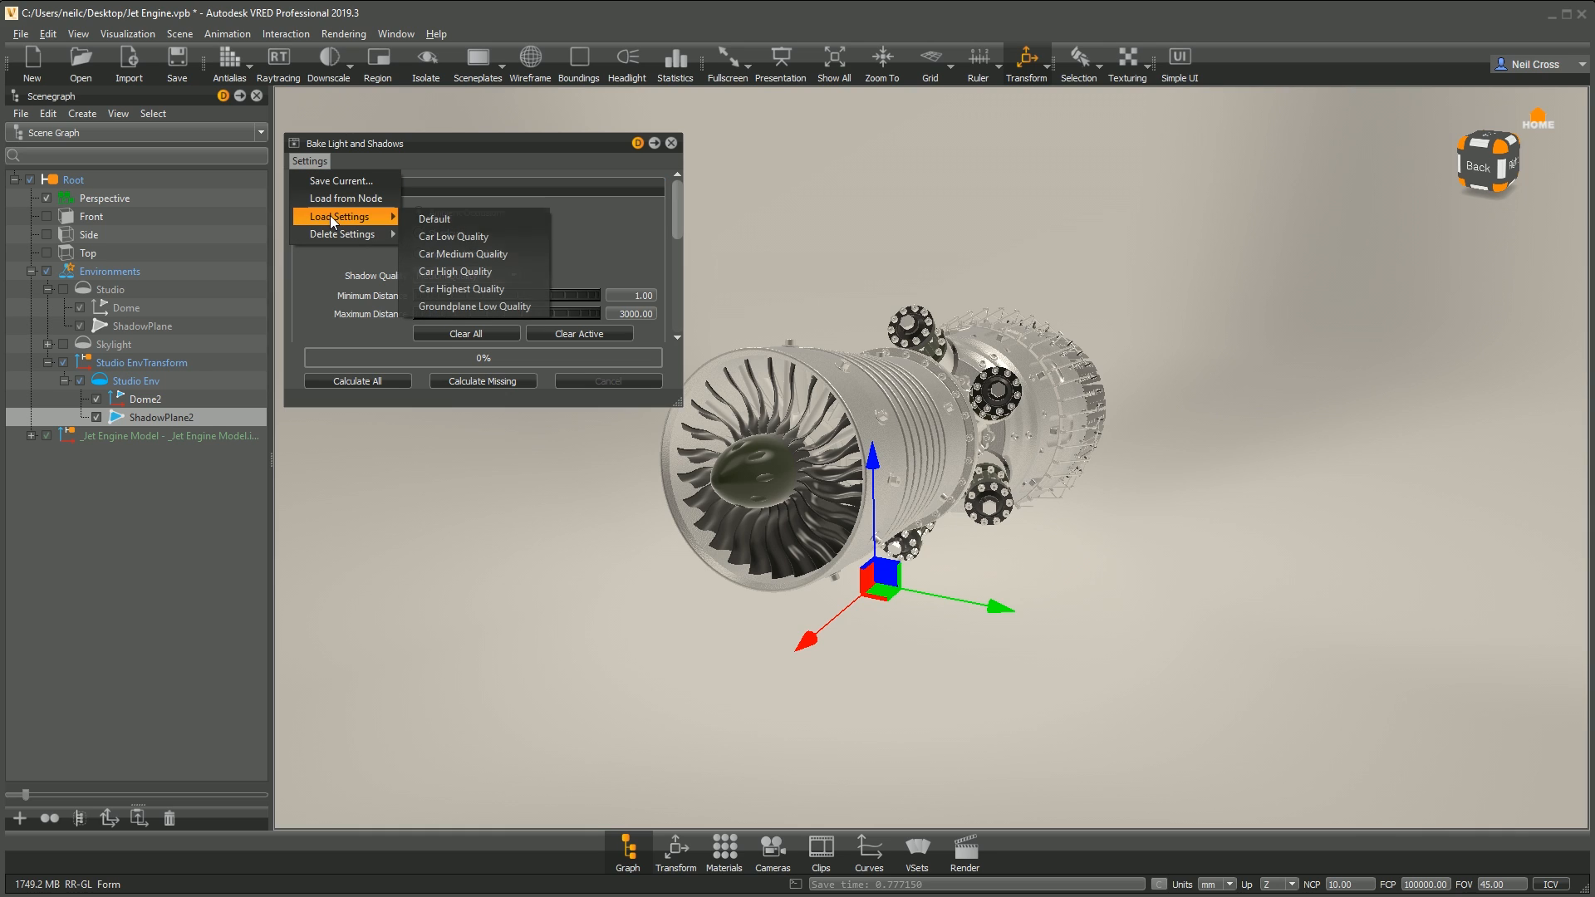
left_click(471, 290)
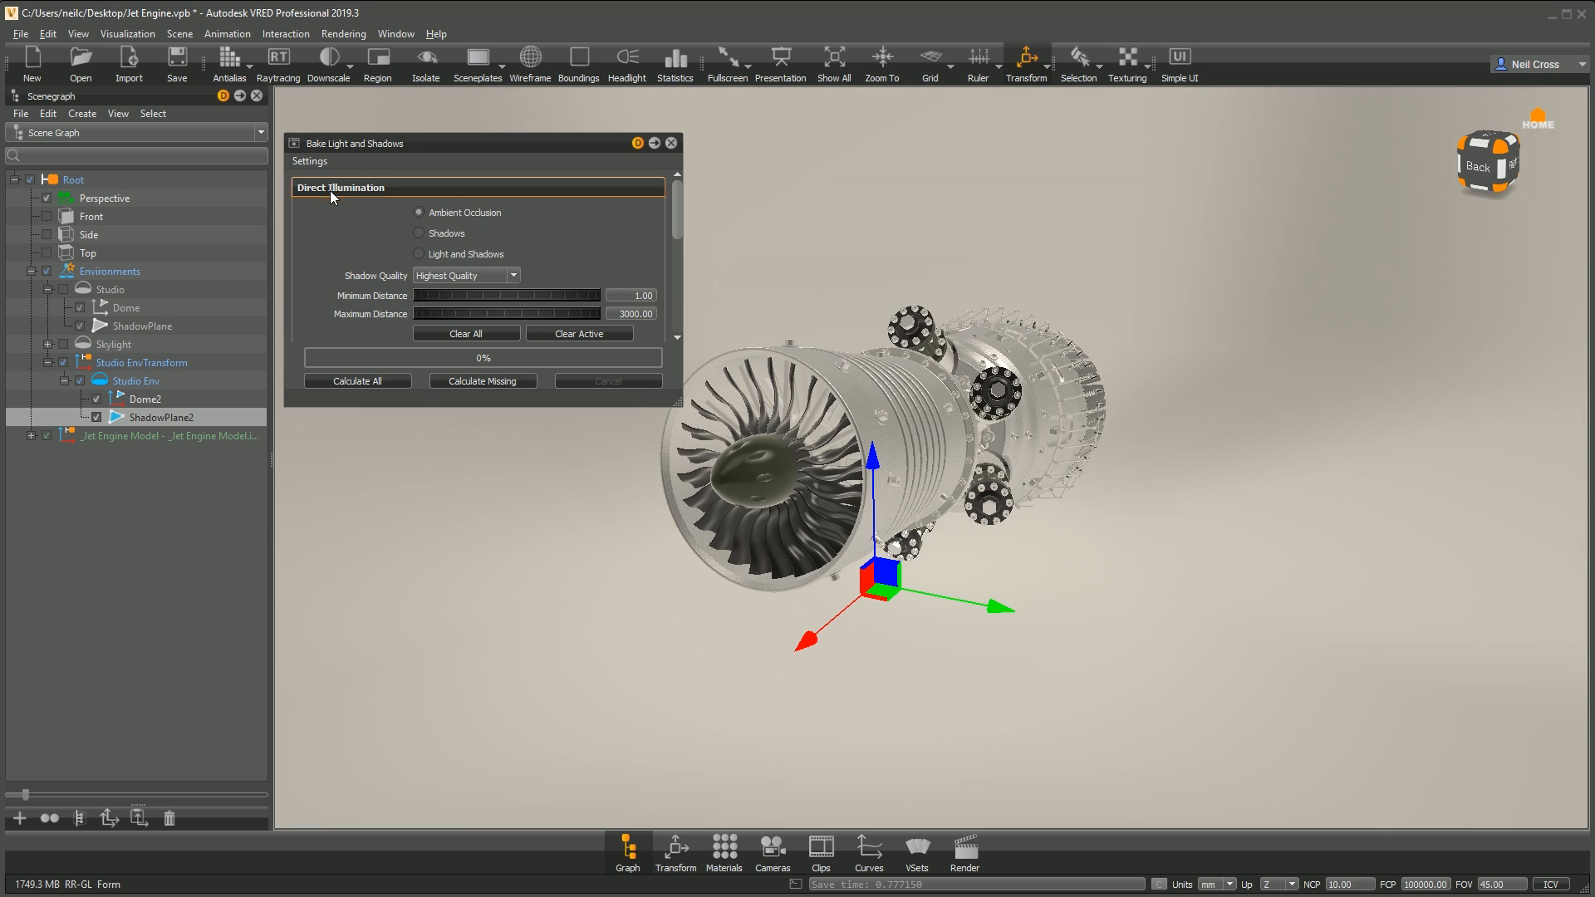
left_click(359, 383)
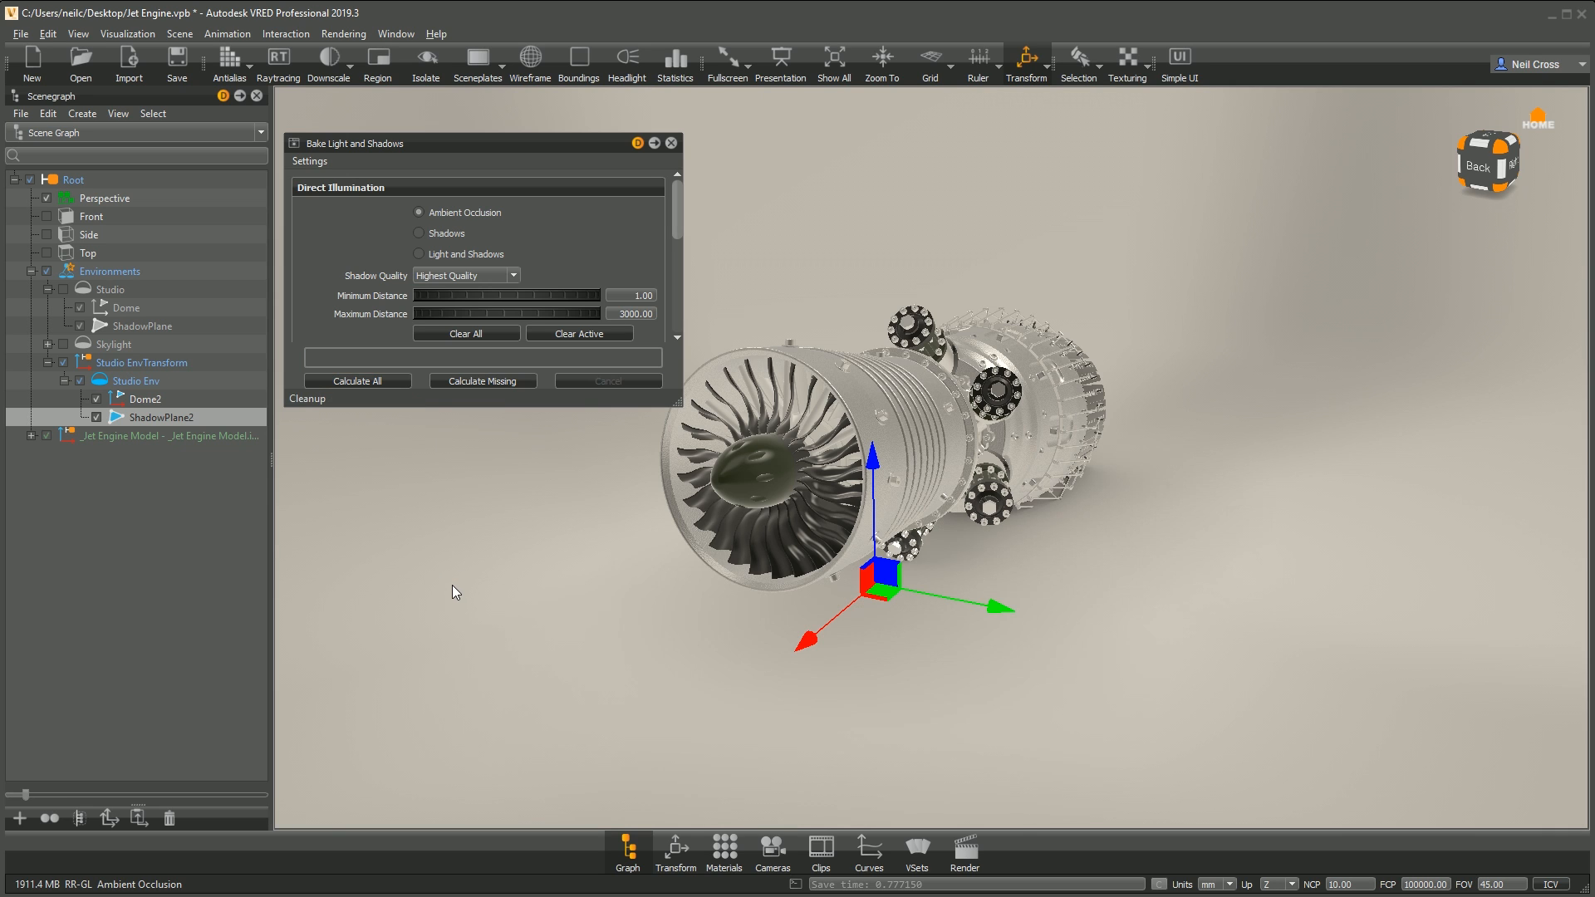
Step: Check the baked shadow beneath the engine and clear it from ShadowPlane2
left_click_drag(1062, 499, 966, 432)
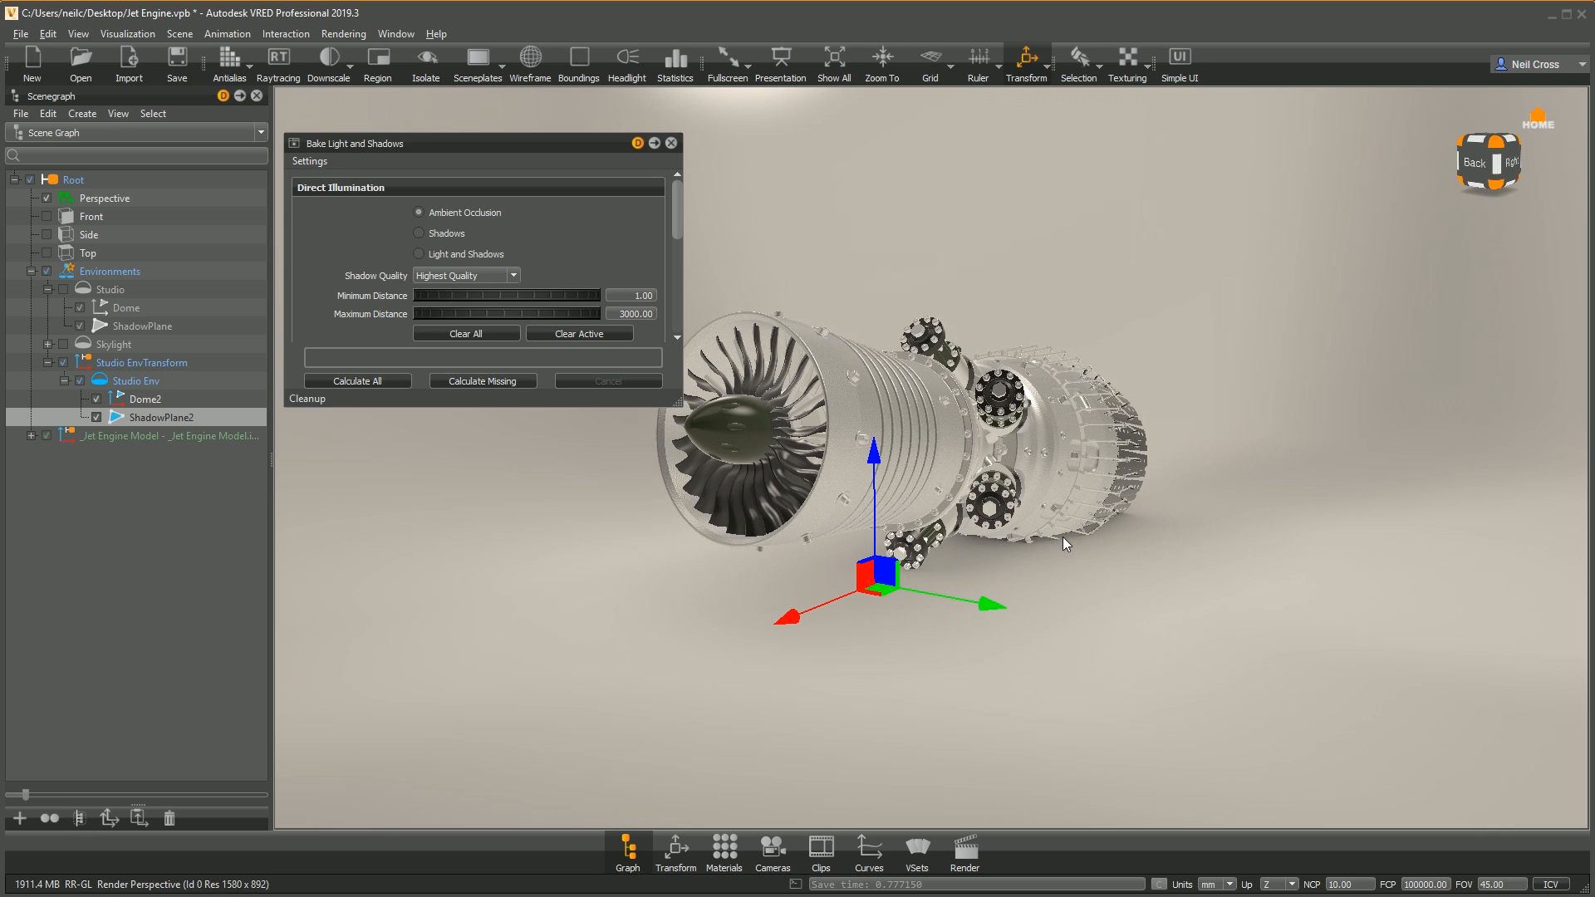
left_click_drag(975, 549, 790, 510)
right_click_drag(1039, 605, 1132, 605)
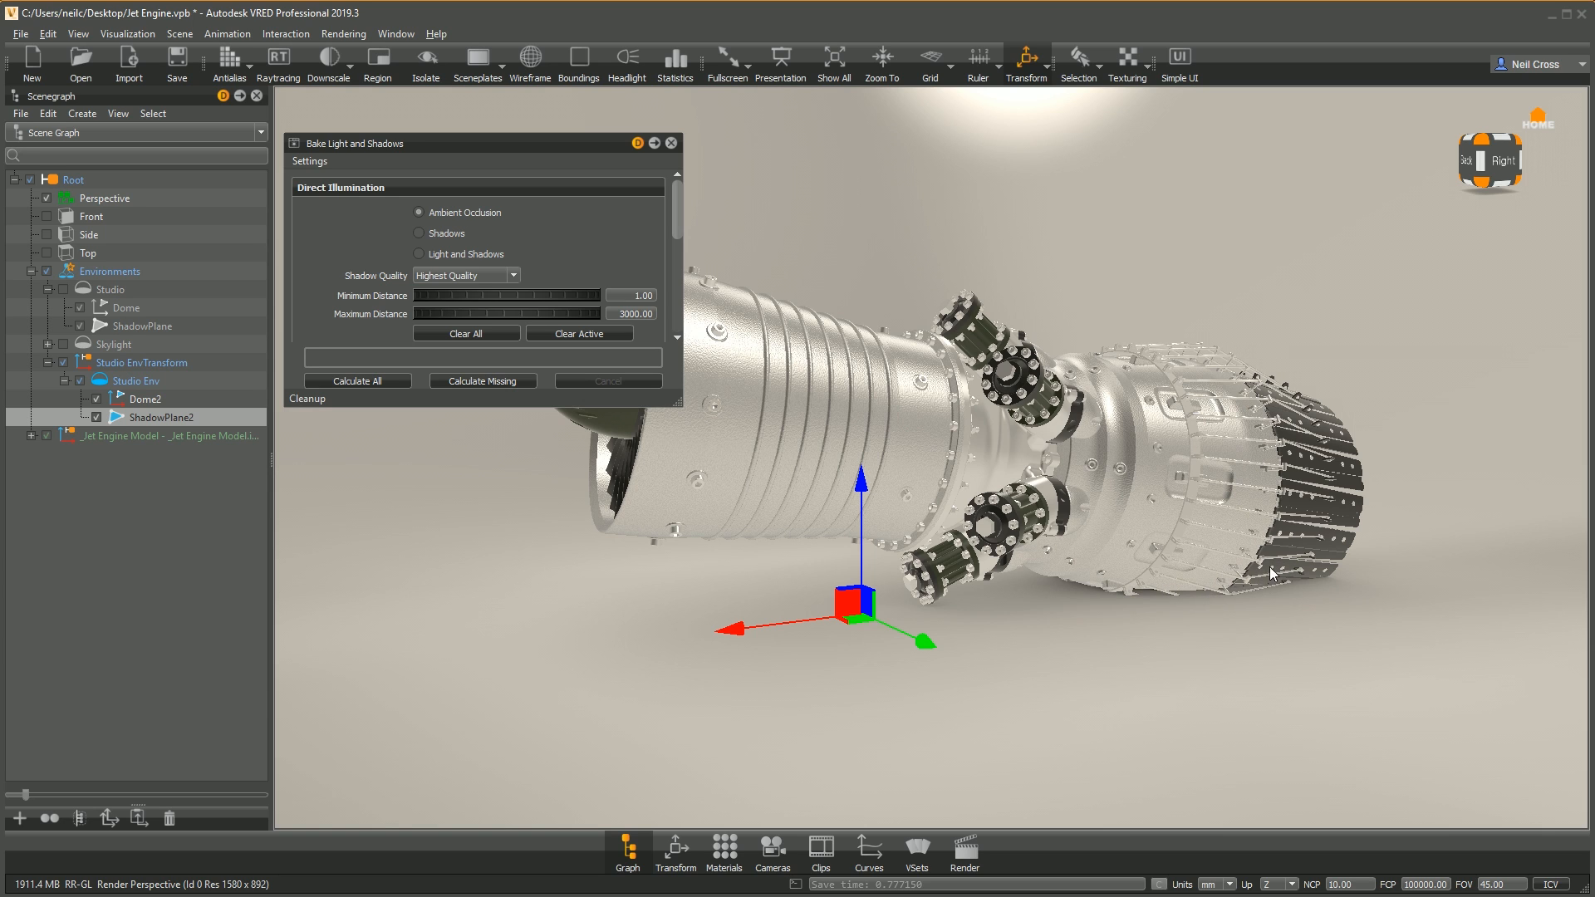
left_click_drag(1206, 618, 1195, 553)
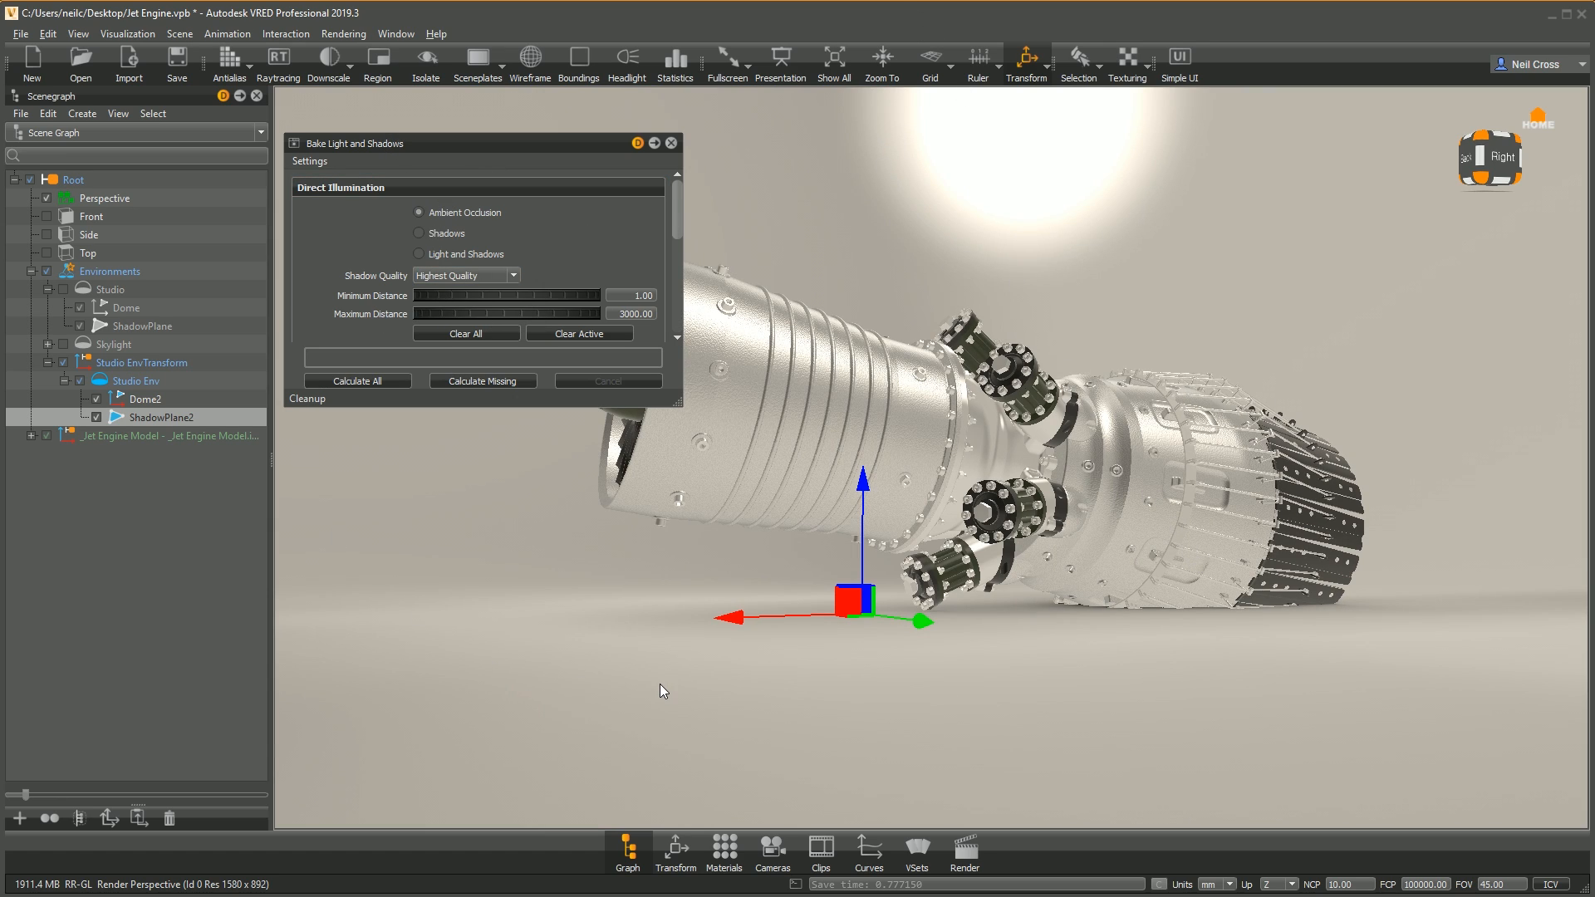
mouse_move(712, 570)
left_mouse_down()
mouse_move(794, 596)
mouse_move(701, 568)
left_mouse_up()
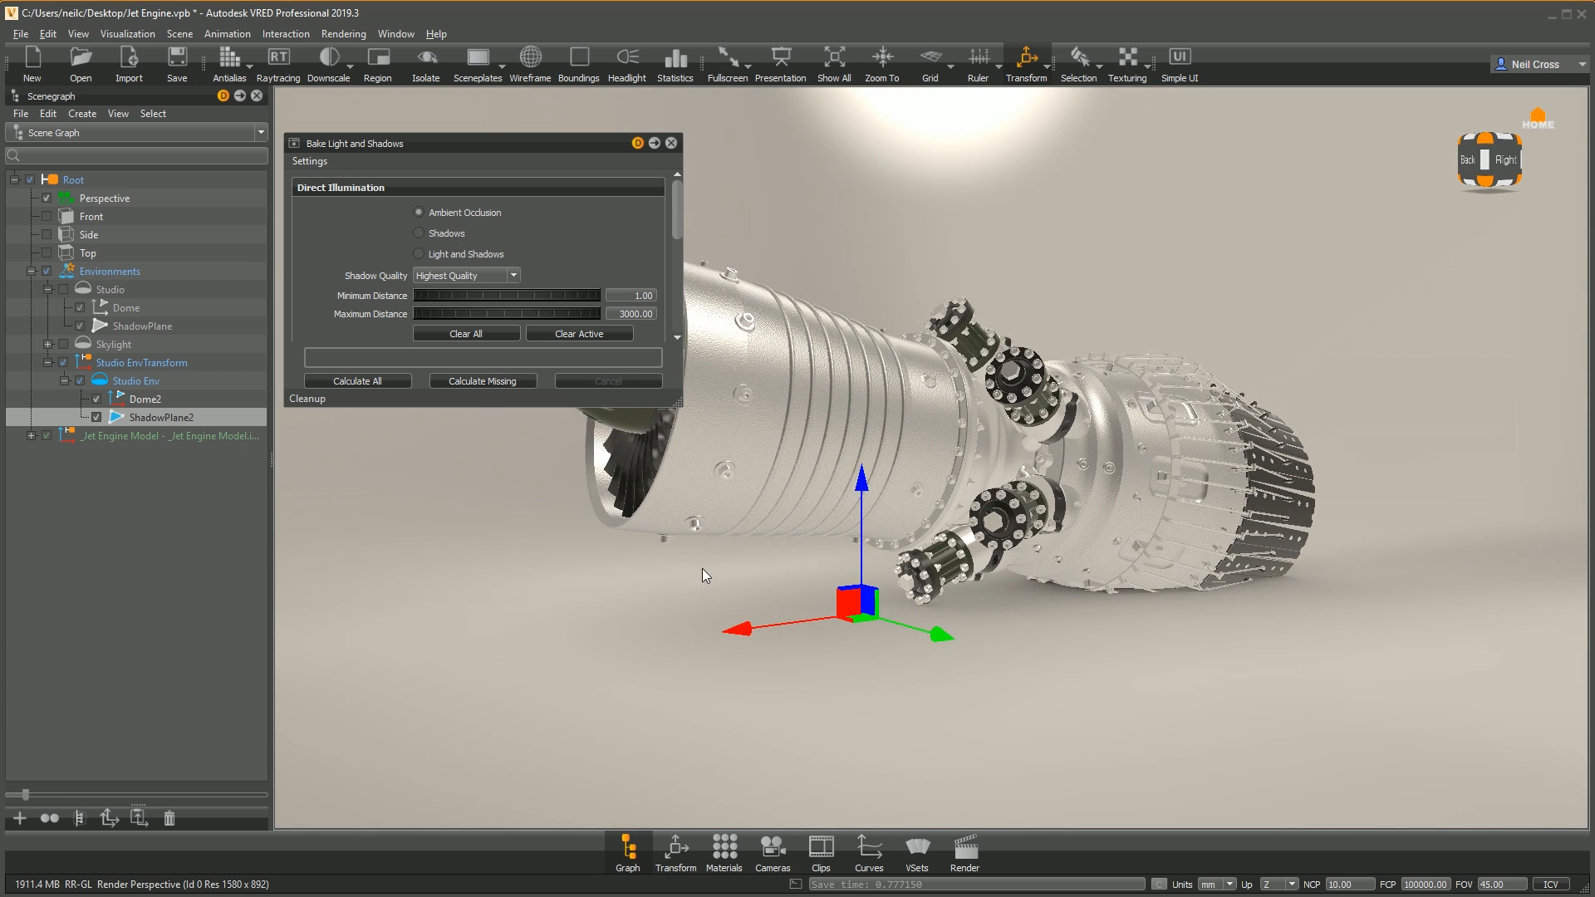
left_click(140, 417)
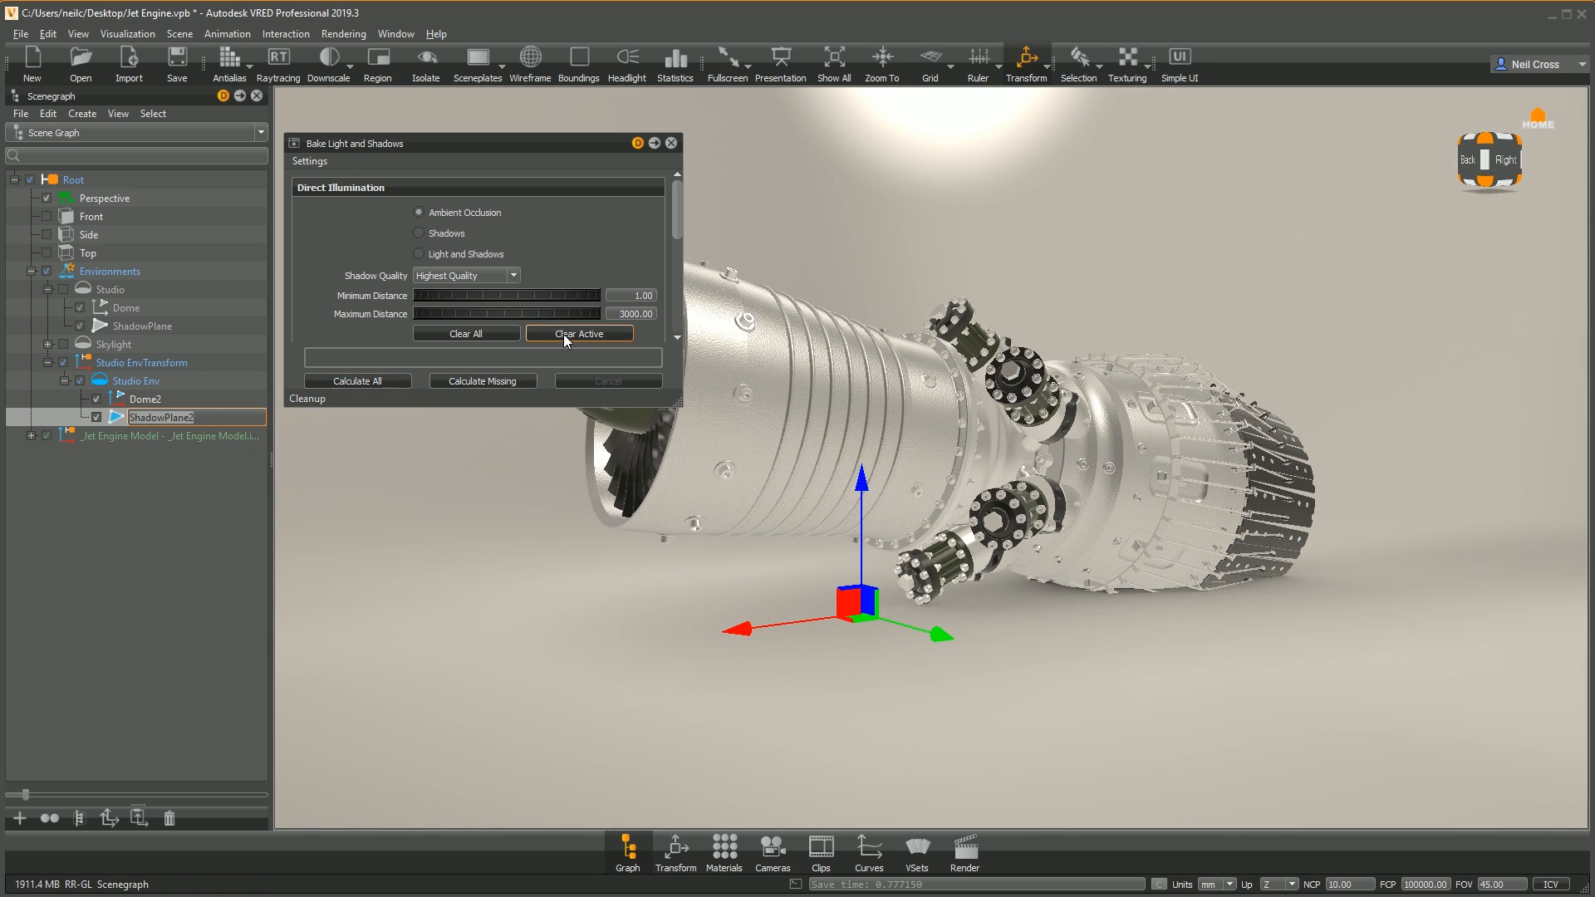
left_click(489, 334)
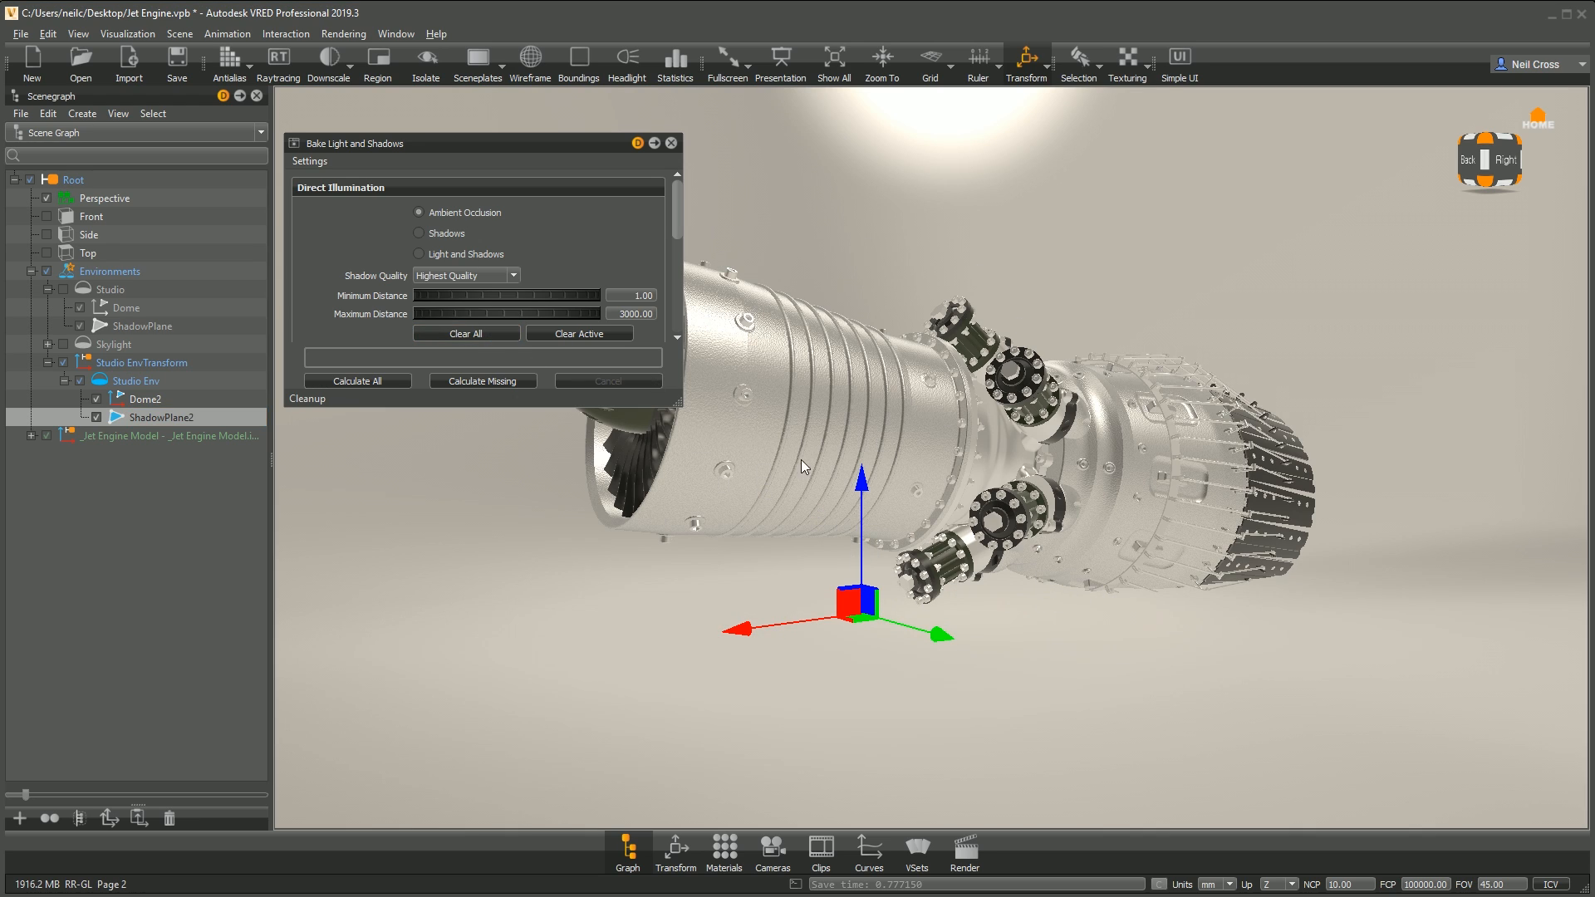
Step: Rotate the top Jet Engine Model node until the engine is level and adjust its height so it floats just above the ground
left_click(114, 436)
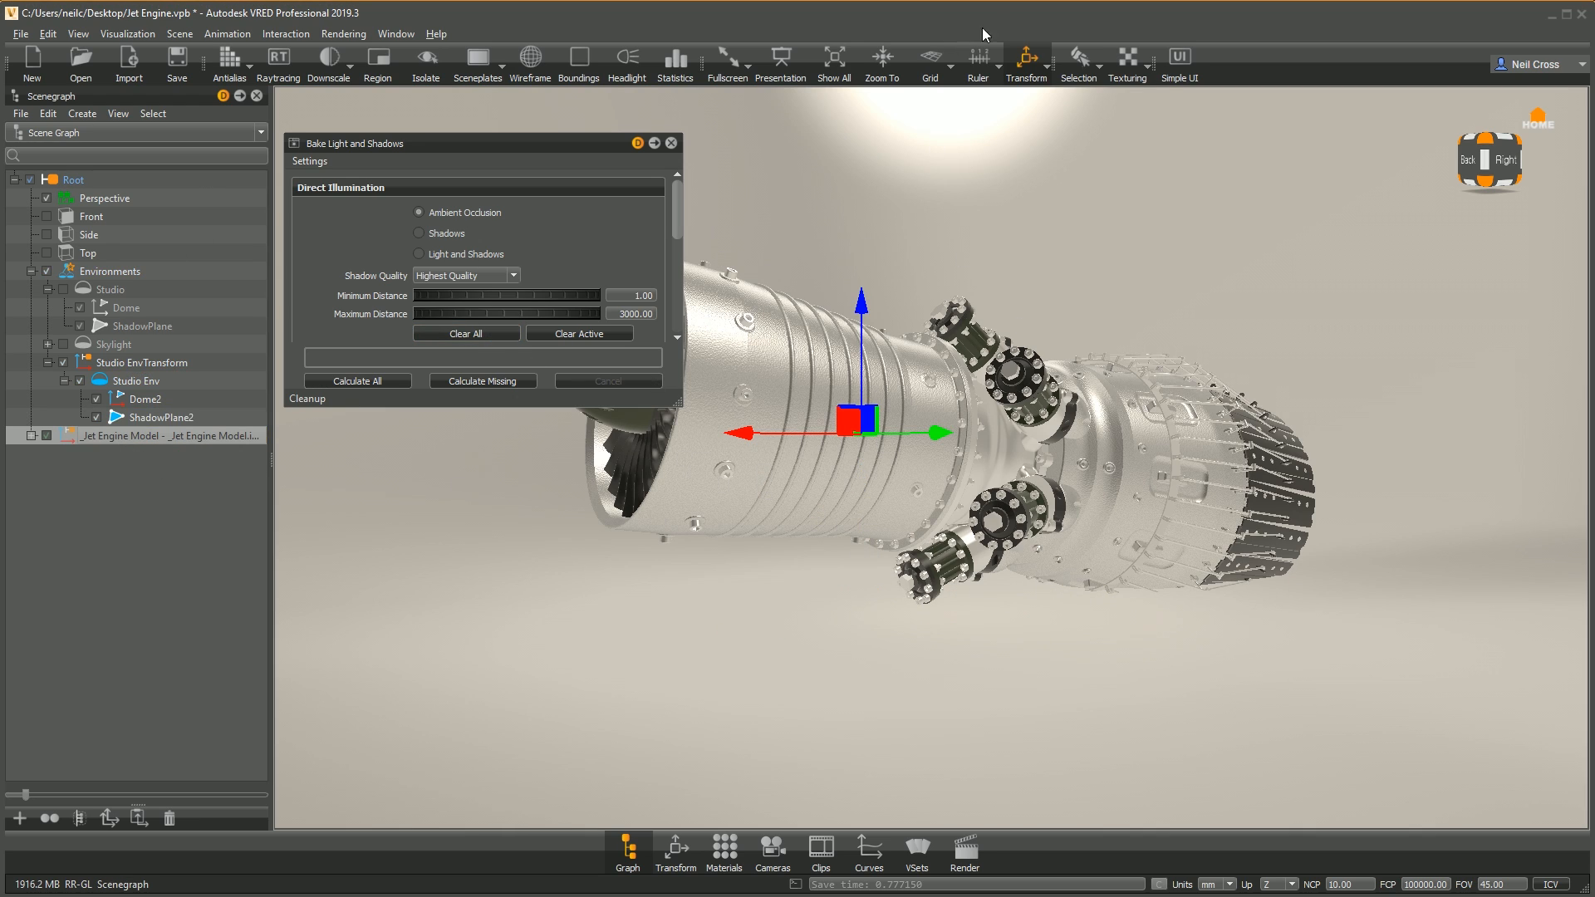
left_click_drag(864, 309, 887, 270)
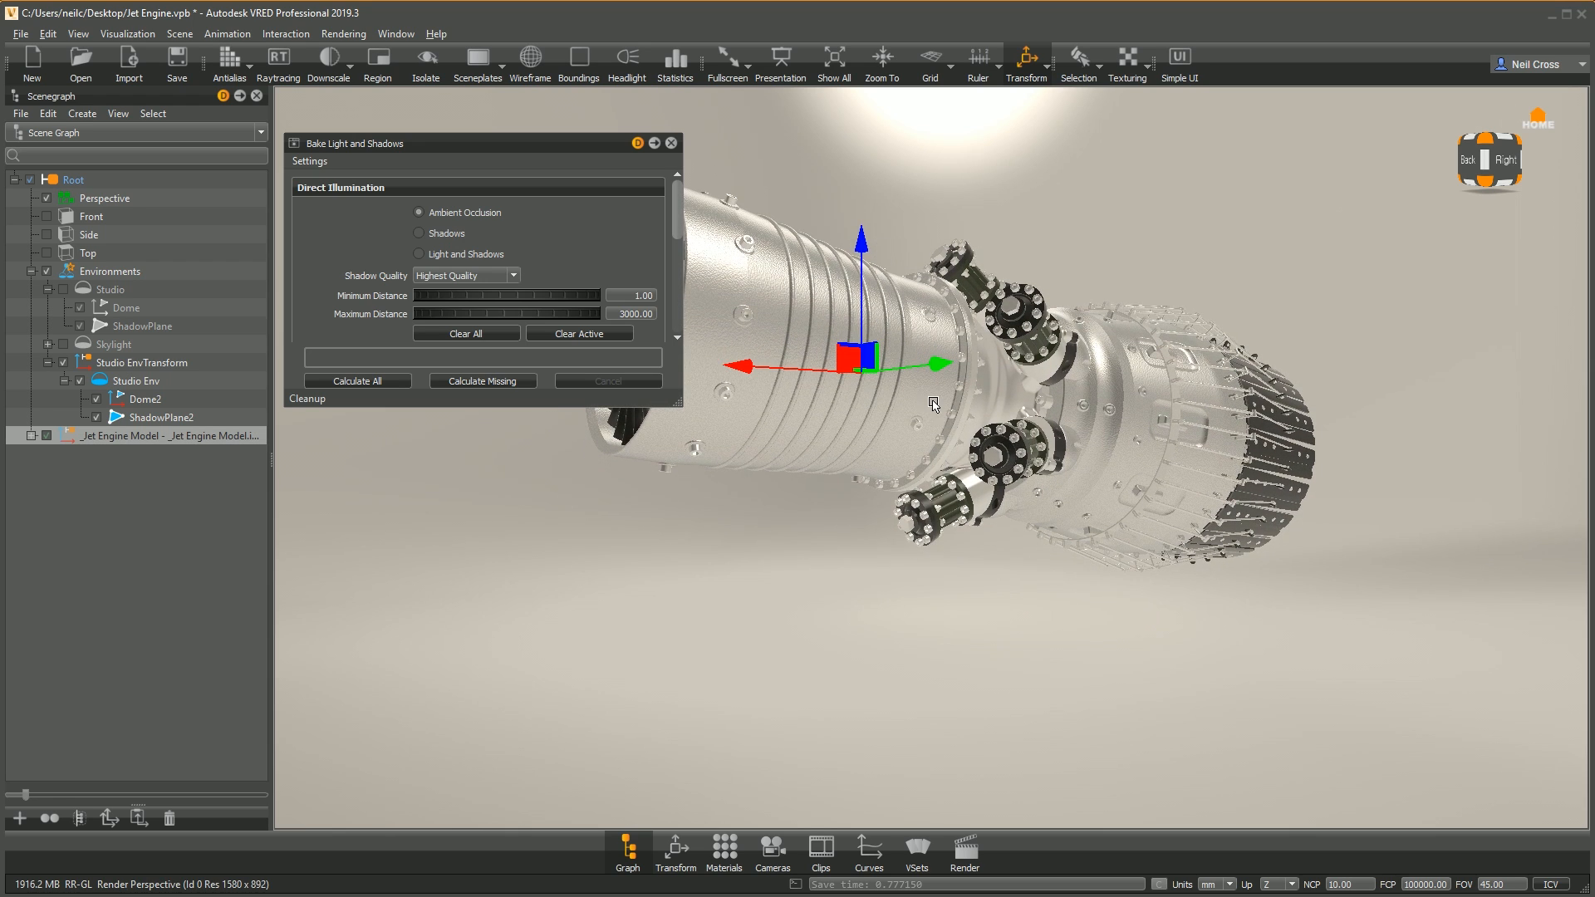
key("shift+e")
left_click_drag(820, 286, 860, 322)
key("shift+w")
key("shift+e")
key("shift+w")
mouse_move(885, 440)
left_mouse_down("alt")
mouse_move(893, 388)
mouse_move(884, 455)
left_mouse_up("alt")
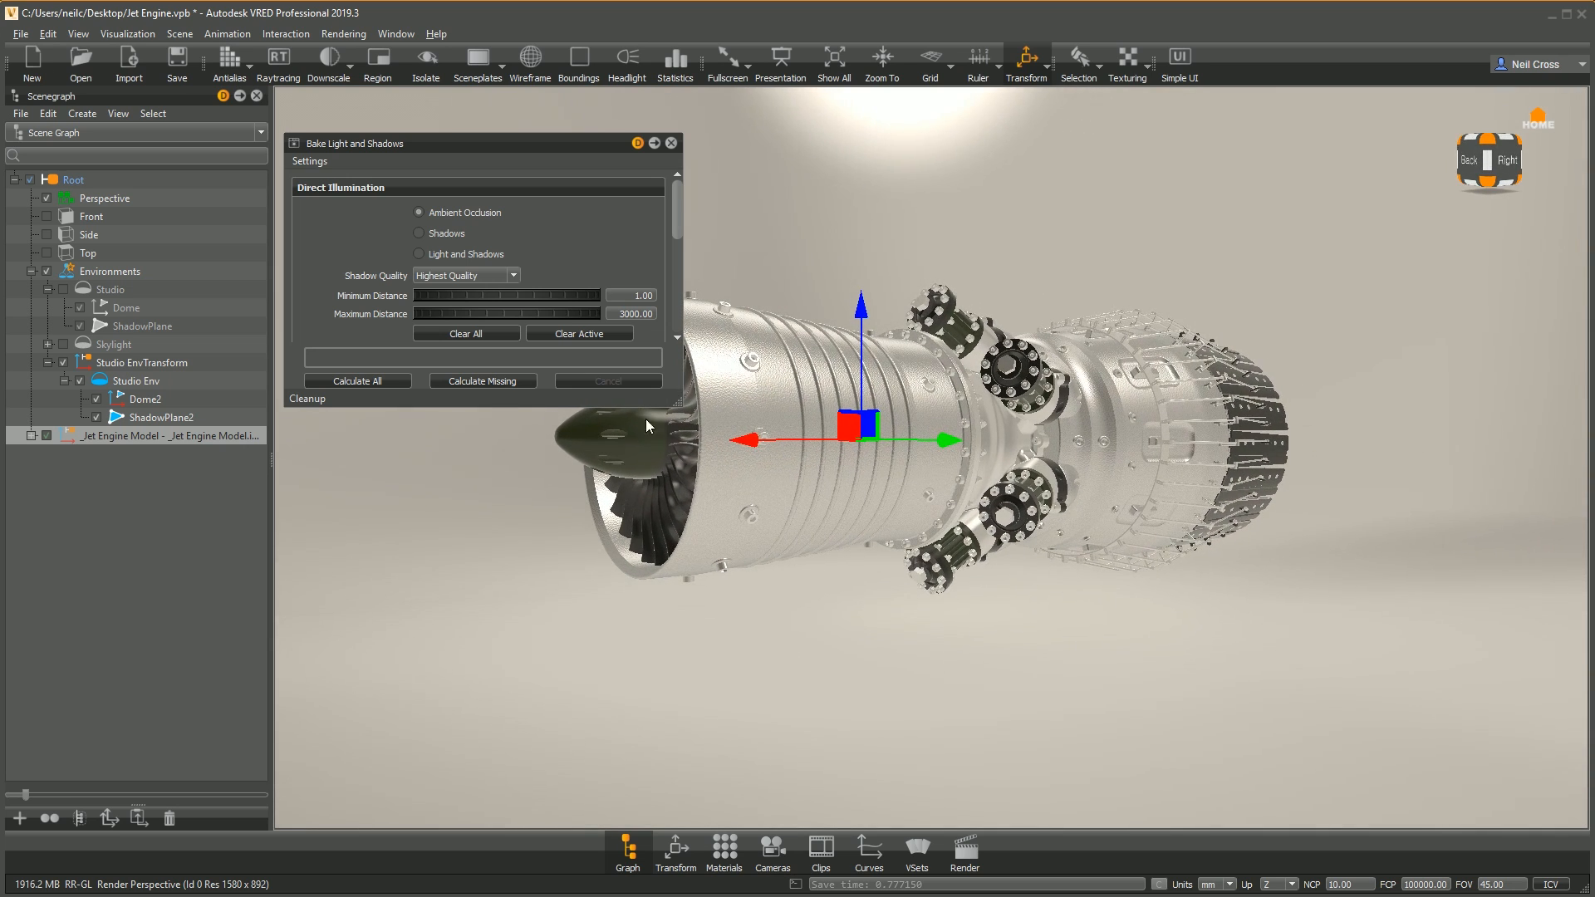
Step: Bake ambient occlusion onto ShadowPlane2 using the Groundplane Low Quality settings
left_click(148, 417)
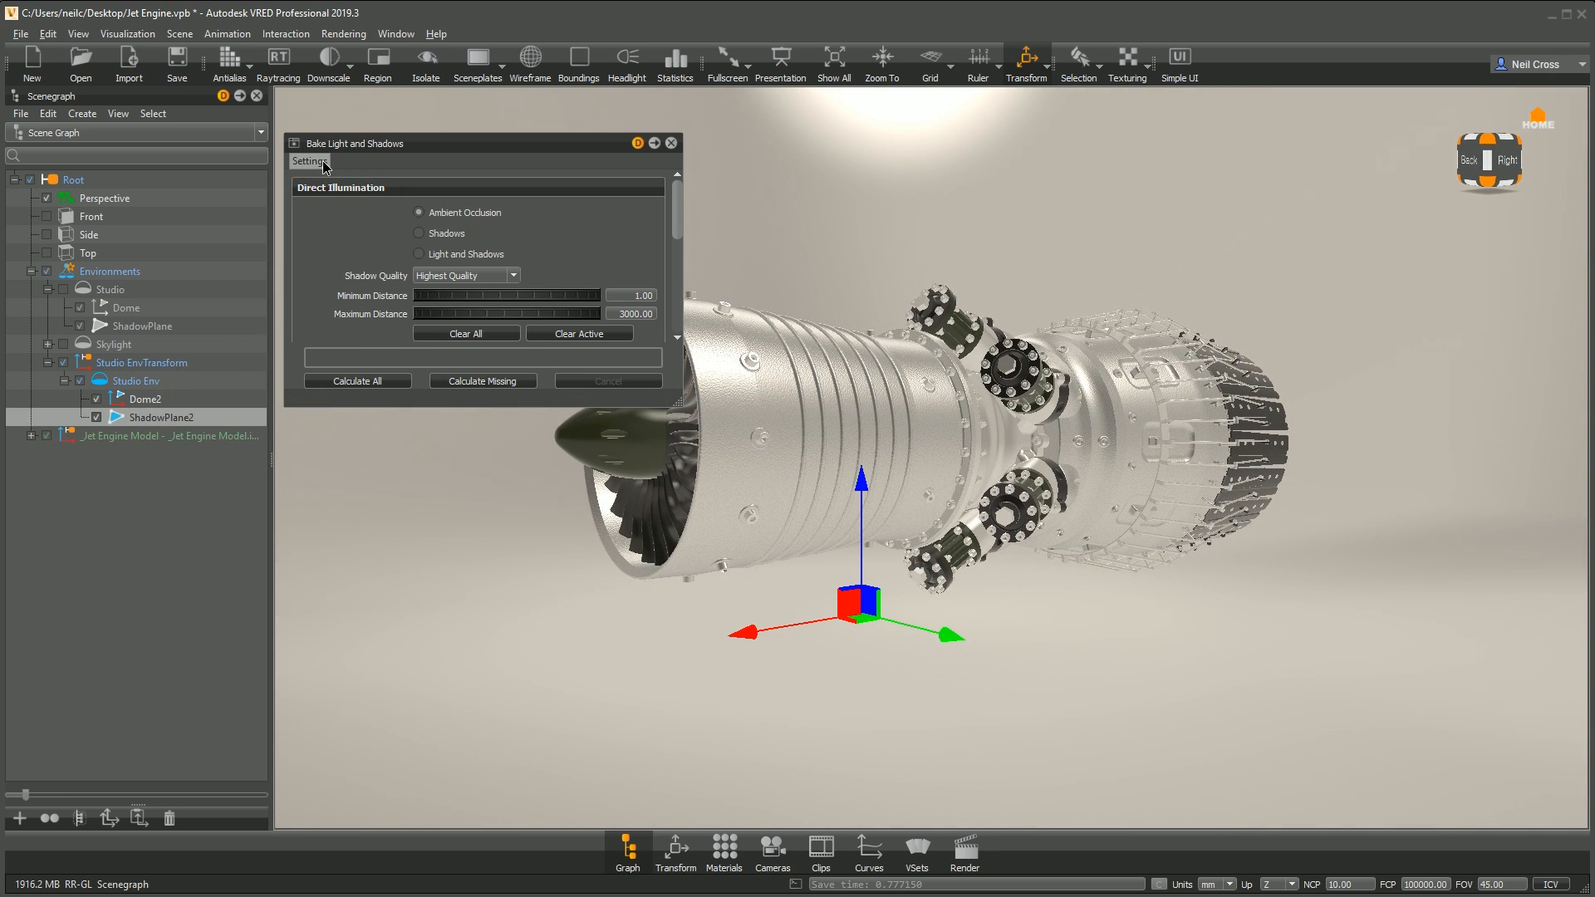
left_click(310, 161)
mouse_move(362, 217)
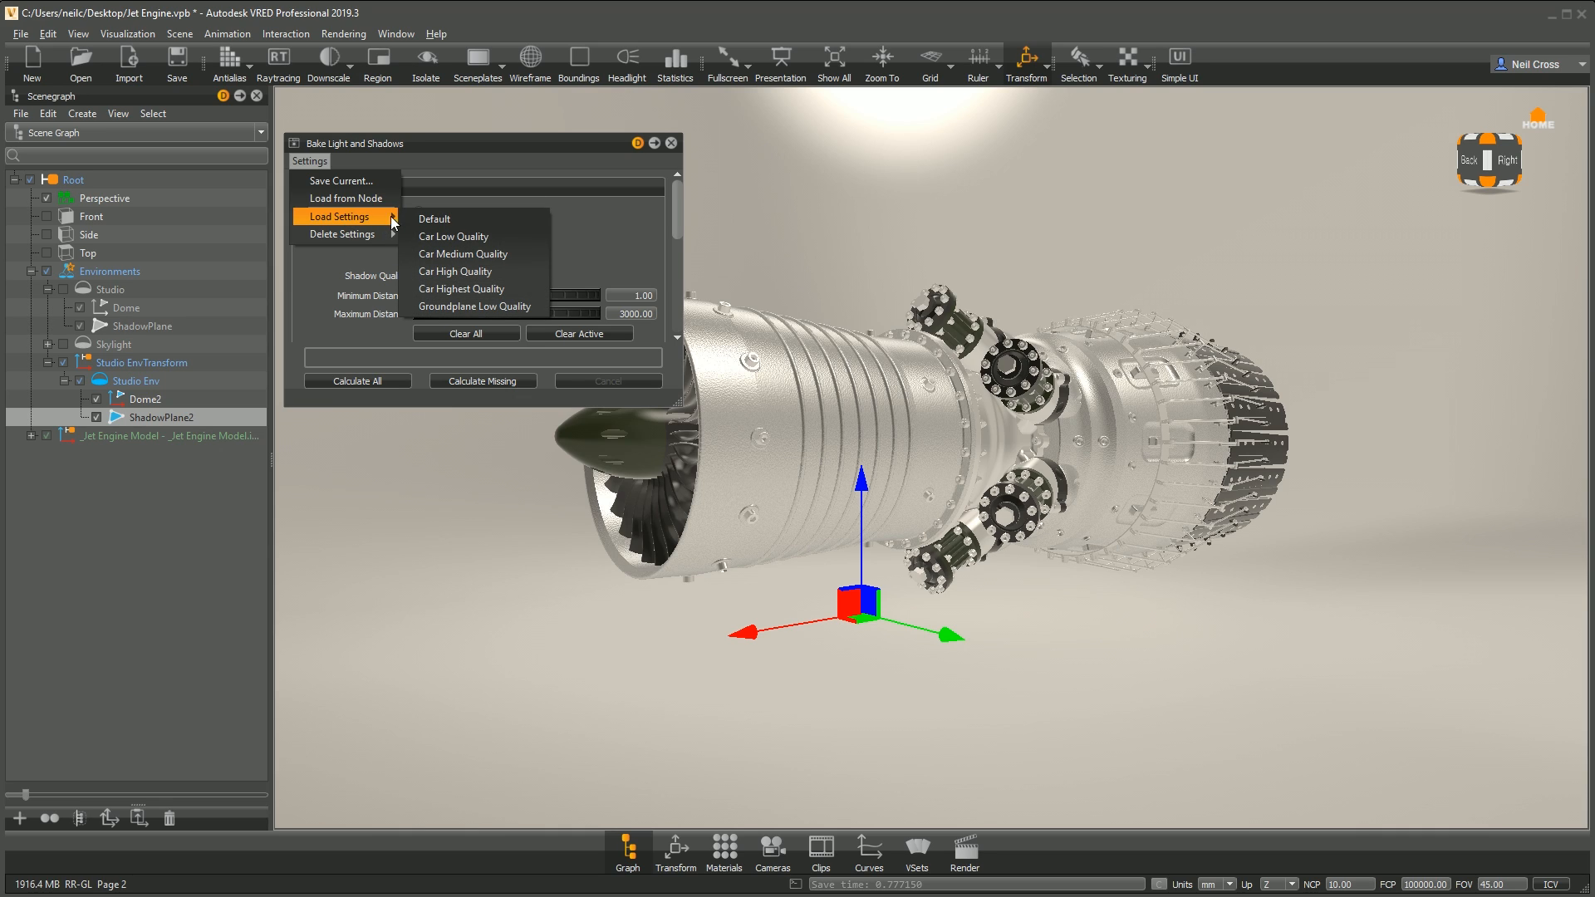
left_click(462, 307)
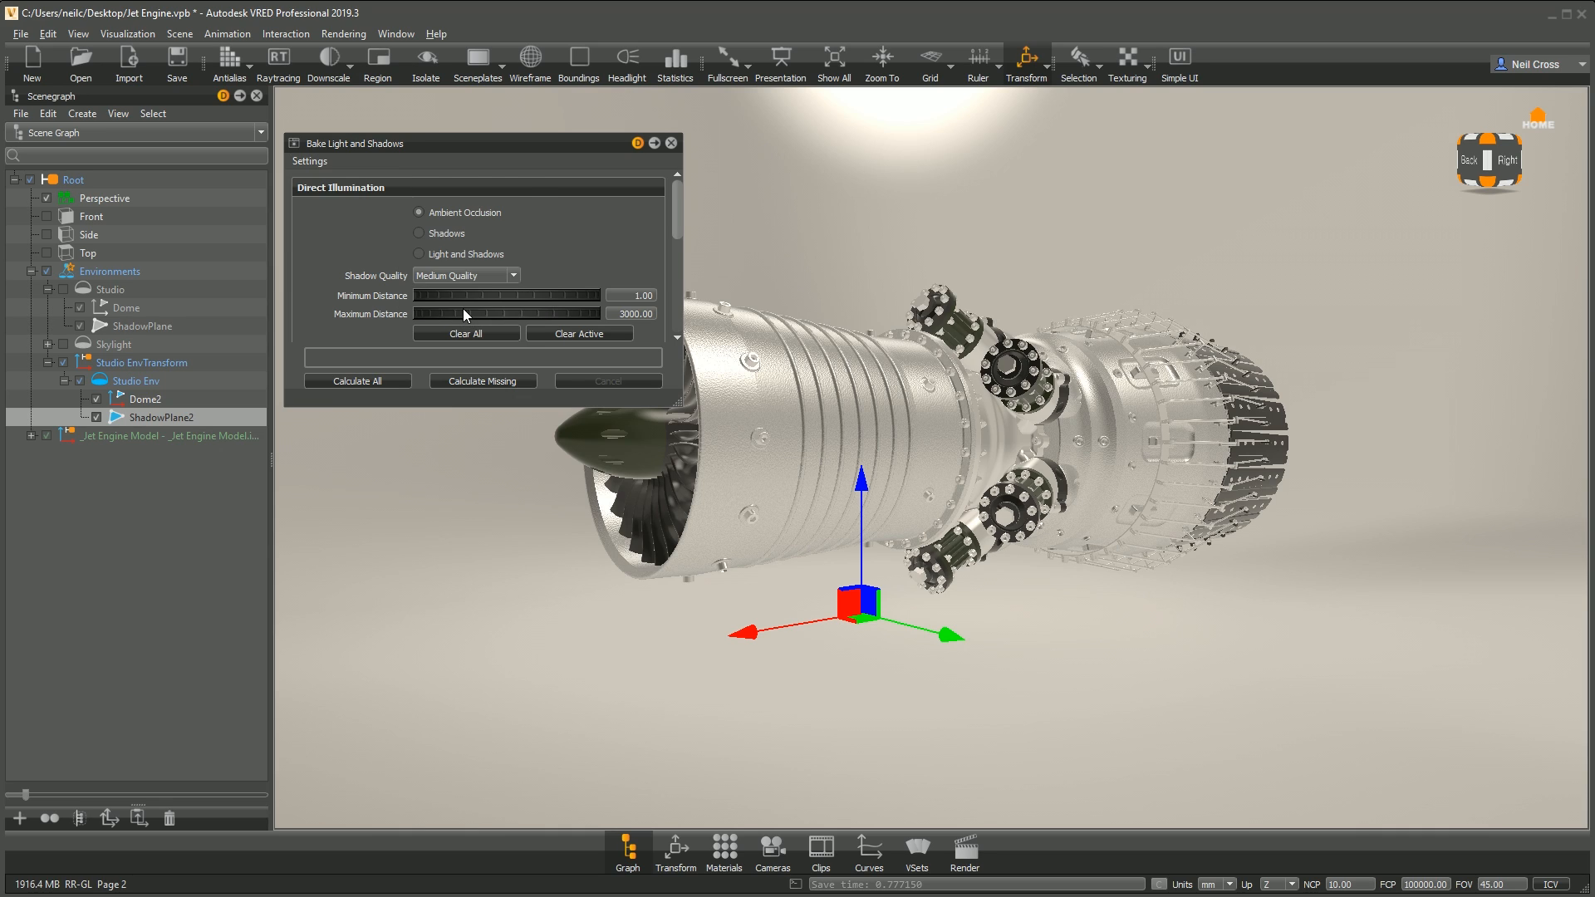
left_click(365, 380)
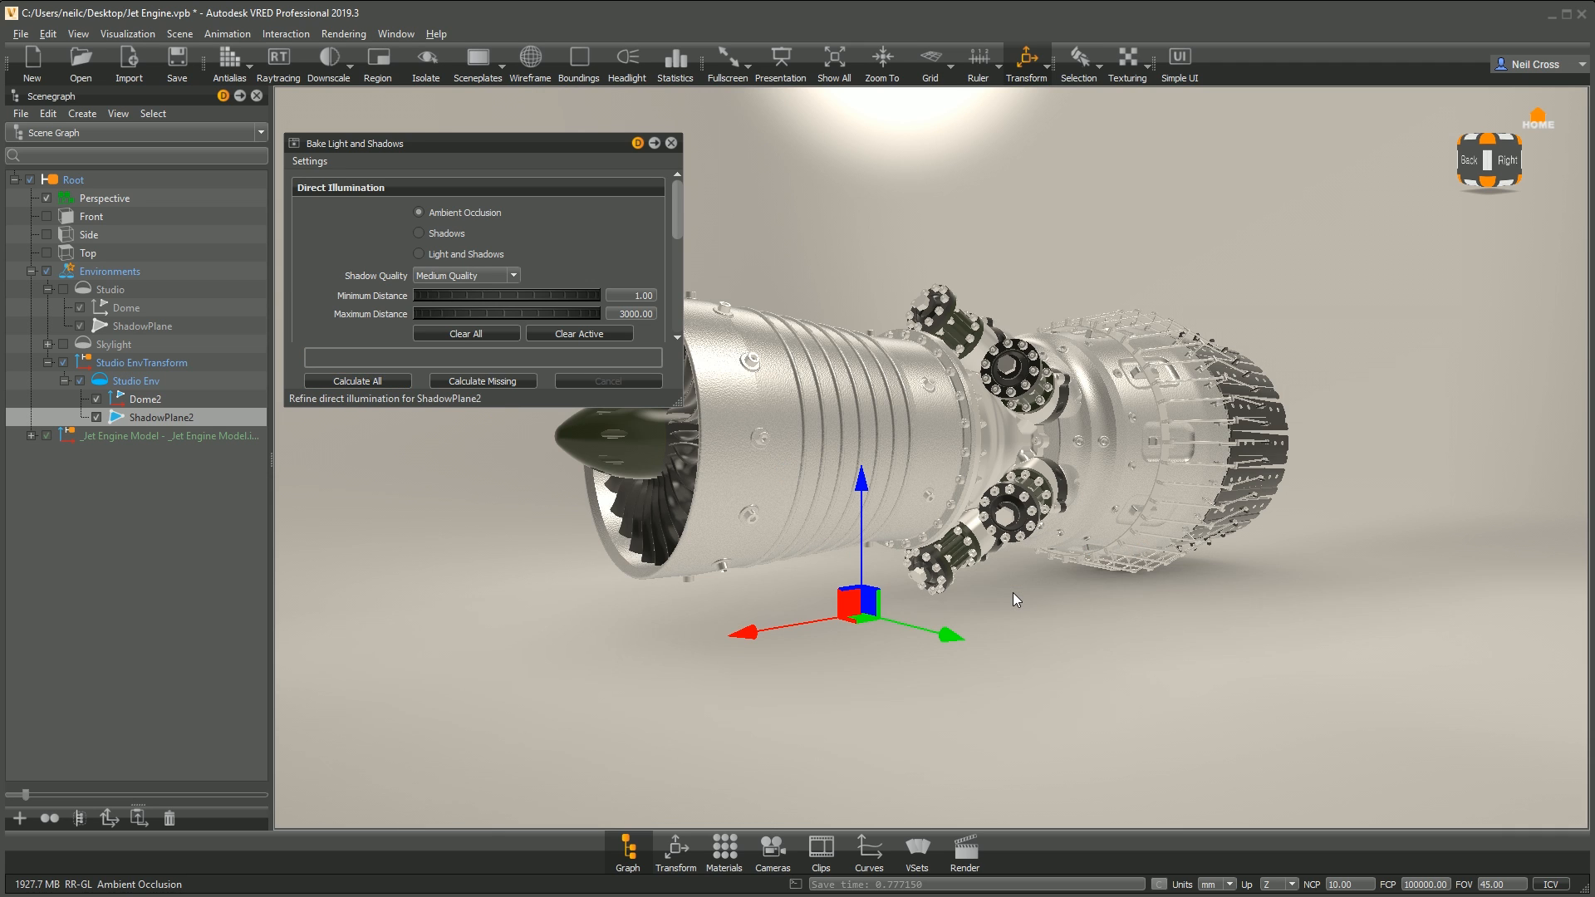
Step: Compare the ground beneath the engine with and without its baked shadow by toggling ShadowPlane2's visibility, leaving it visible
left_click_drag(980, 580, 1067, 598)
right_click_drag(1067, 598, 1153, 630)
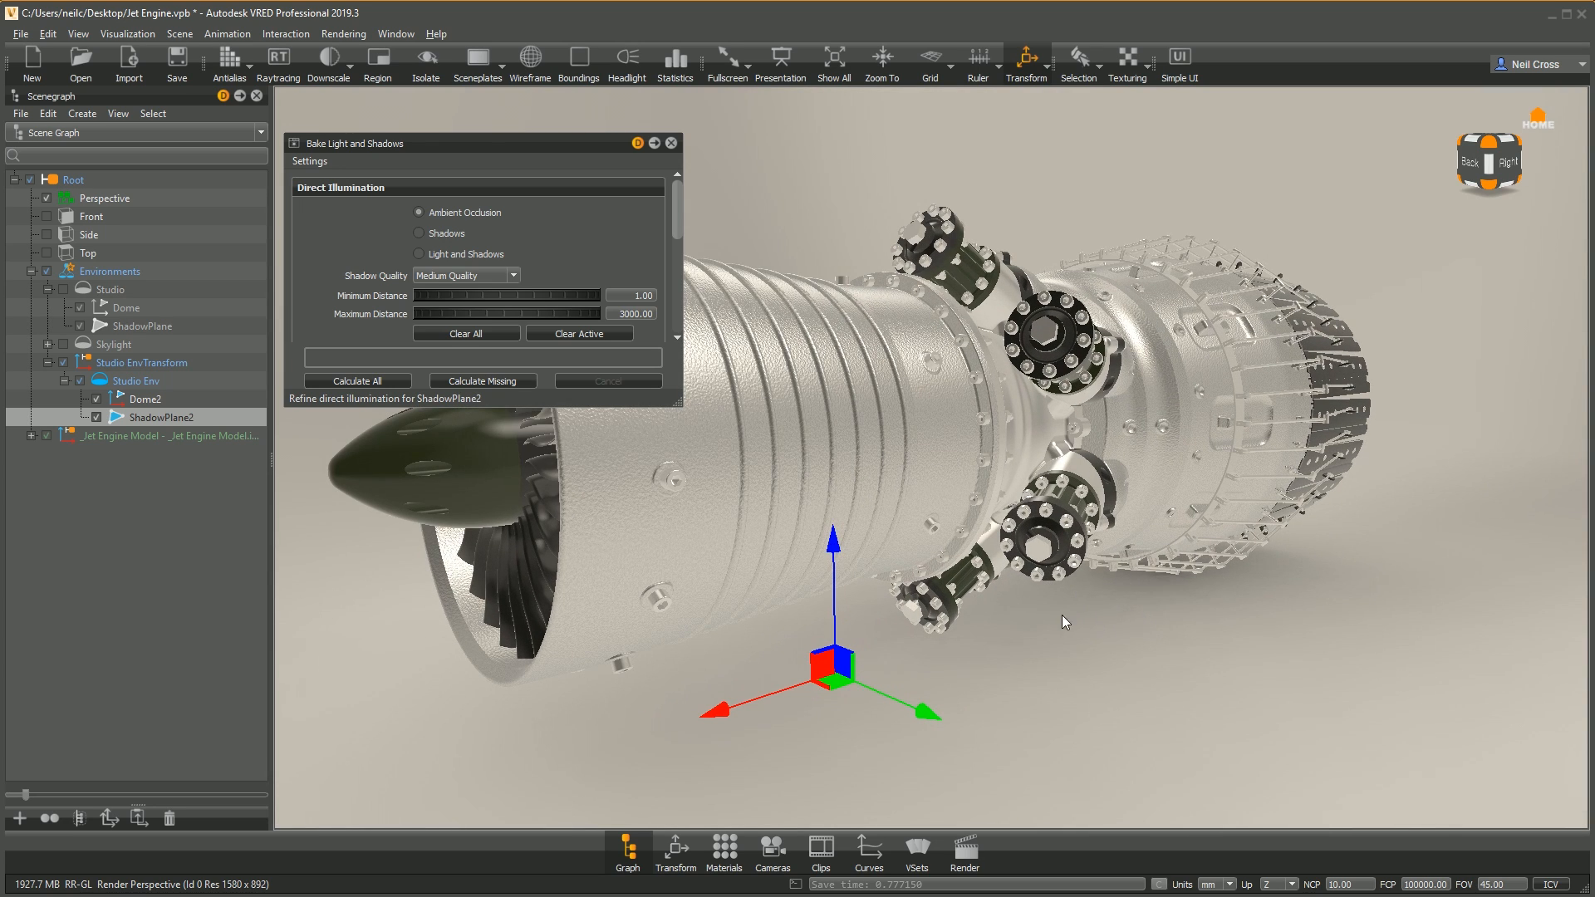
right_click_drag(1100, 633, 891, 567)
left_click(96, 417)
left_click(96, 417)
left_click(96, 417)
left_click(97, 417)
left_click(97, 417)
left_click(96, 417)
left_click(96, 417)
left_click(96, 417)
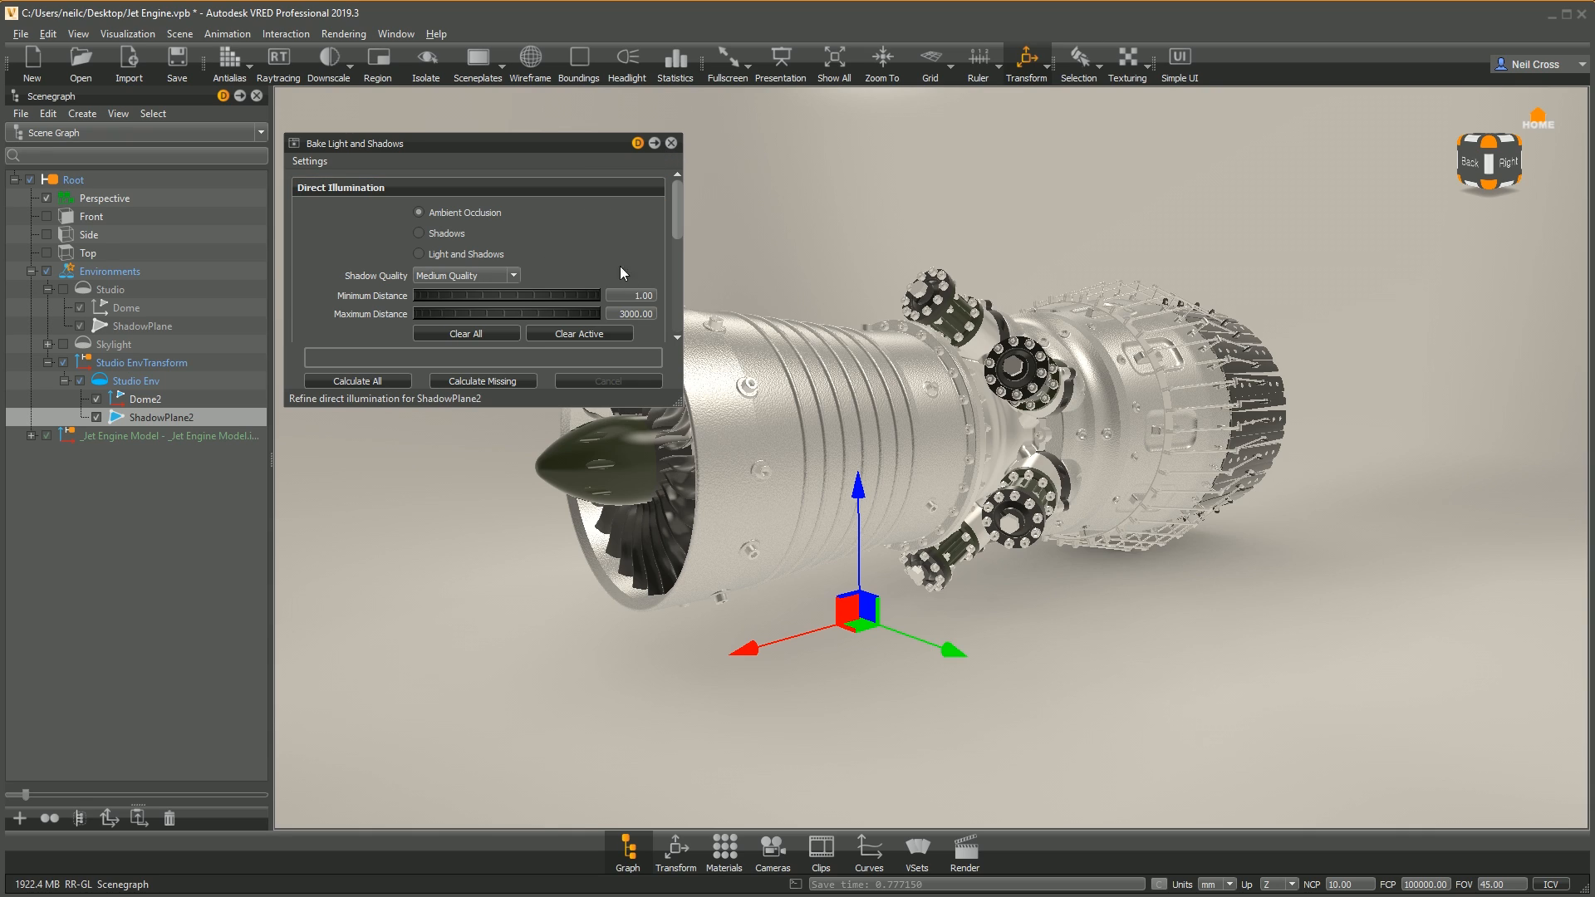
Step: Show selections as wireframe and select the engine's outer casings, nose cone and intake fan together
left_click(748, 442)
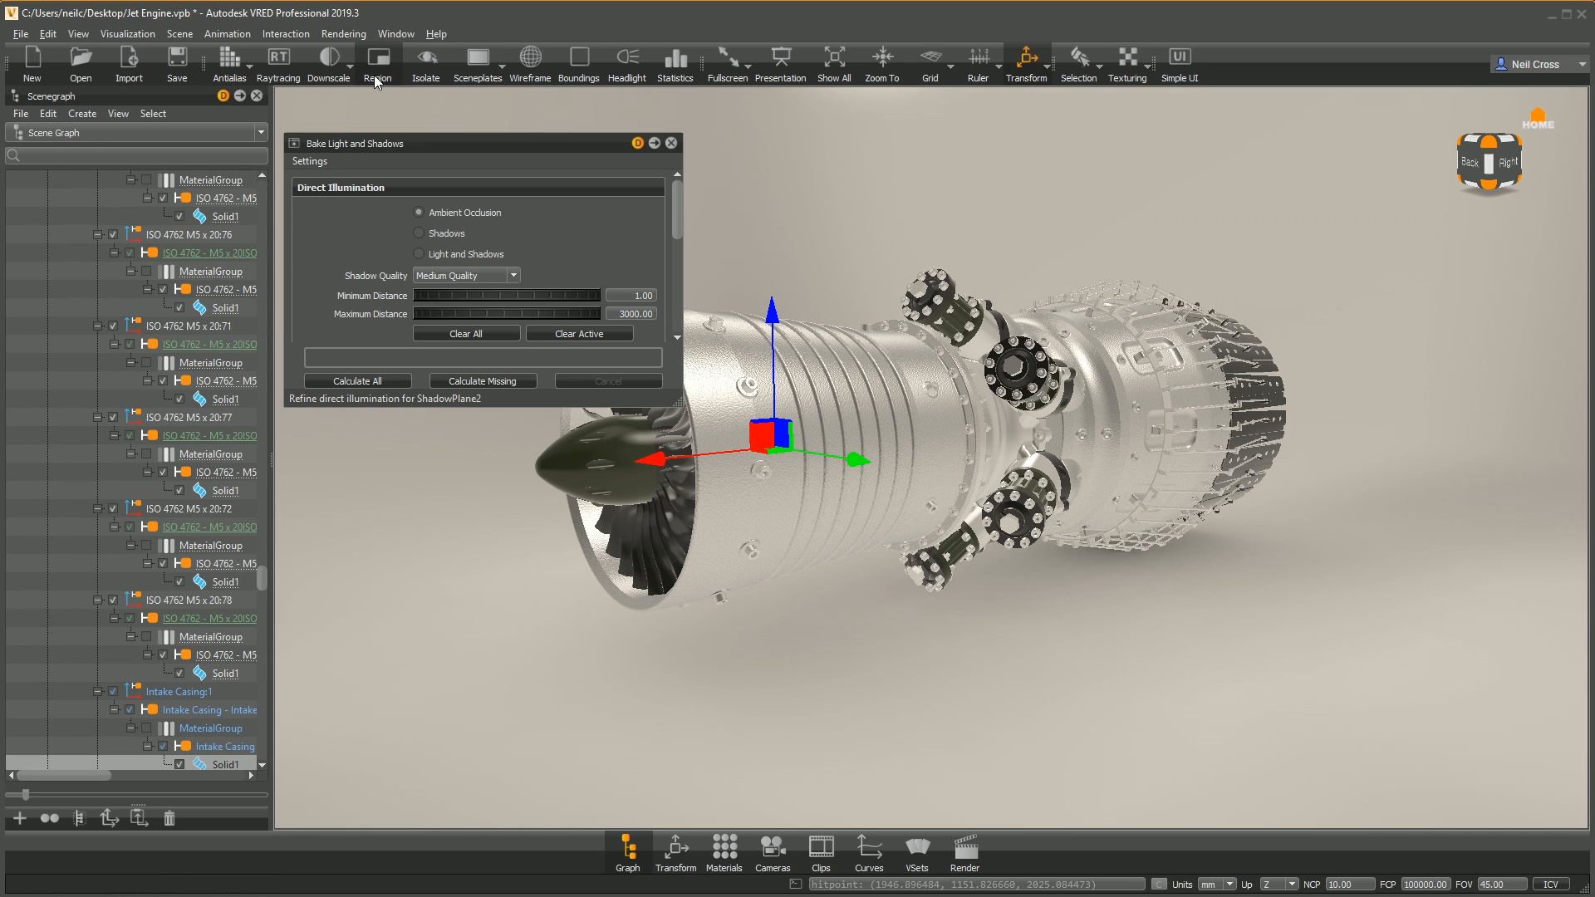
left_click(530, 58)
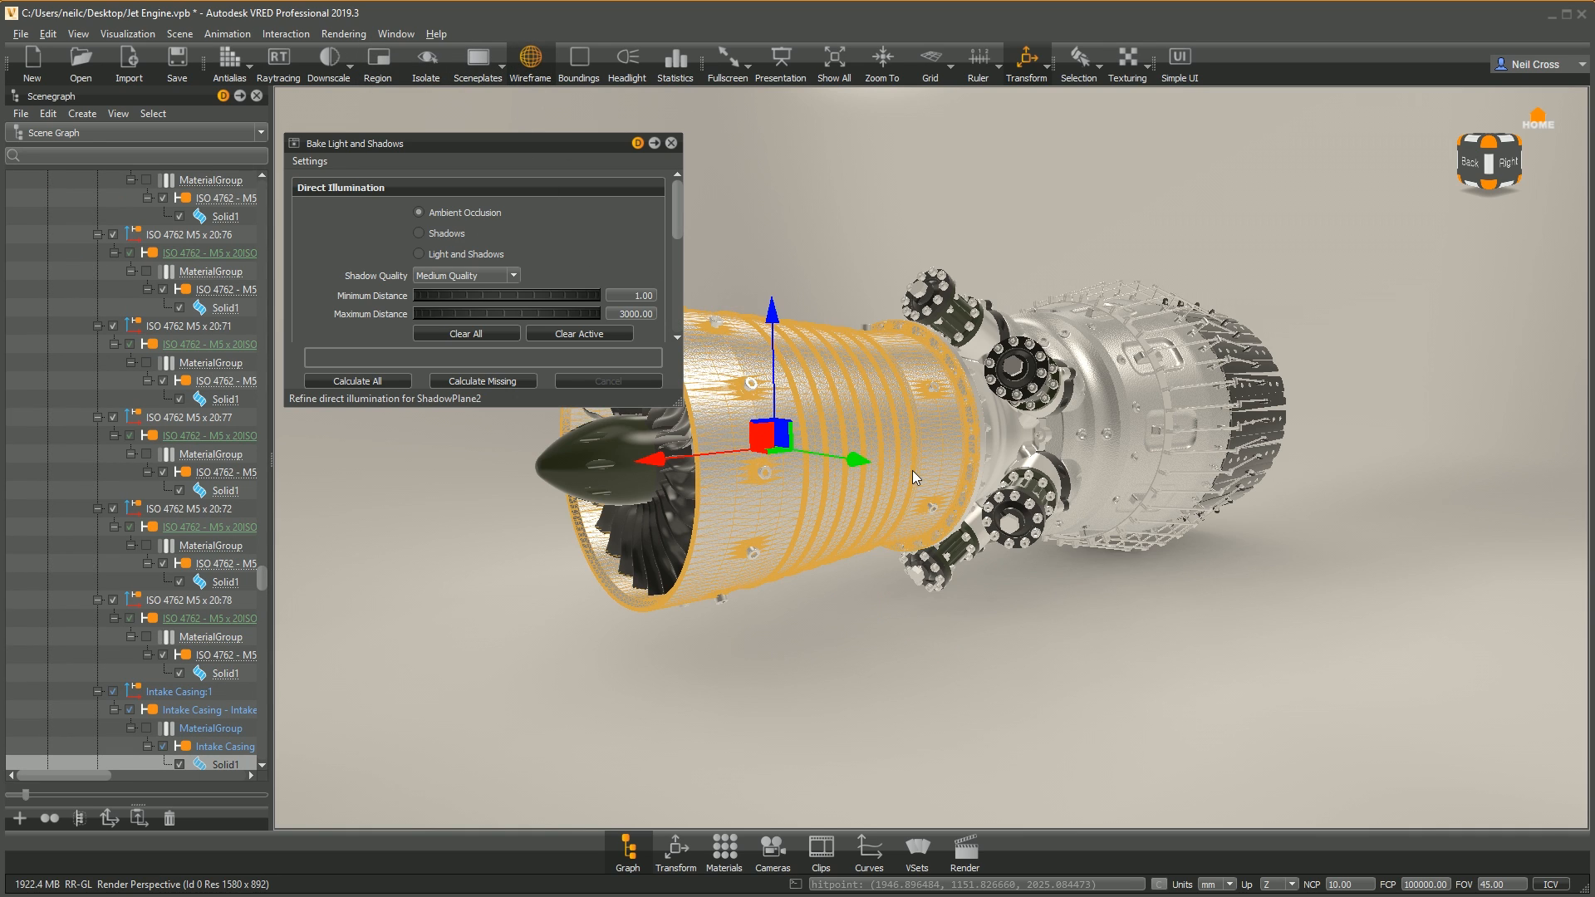
left_click(998, 437, "ctrl+shift")
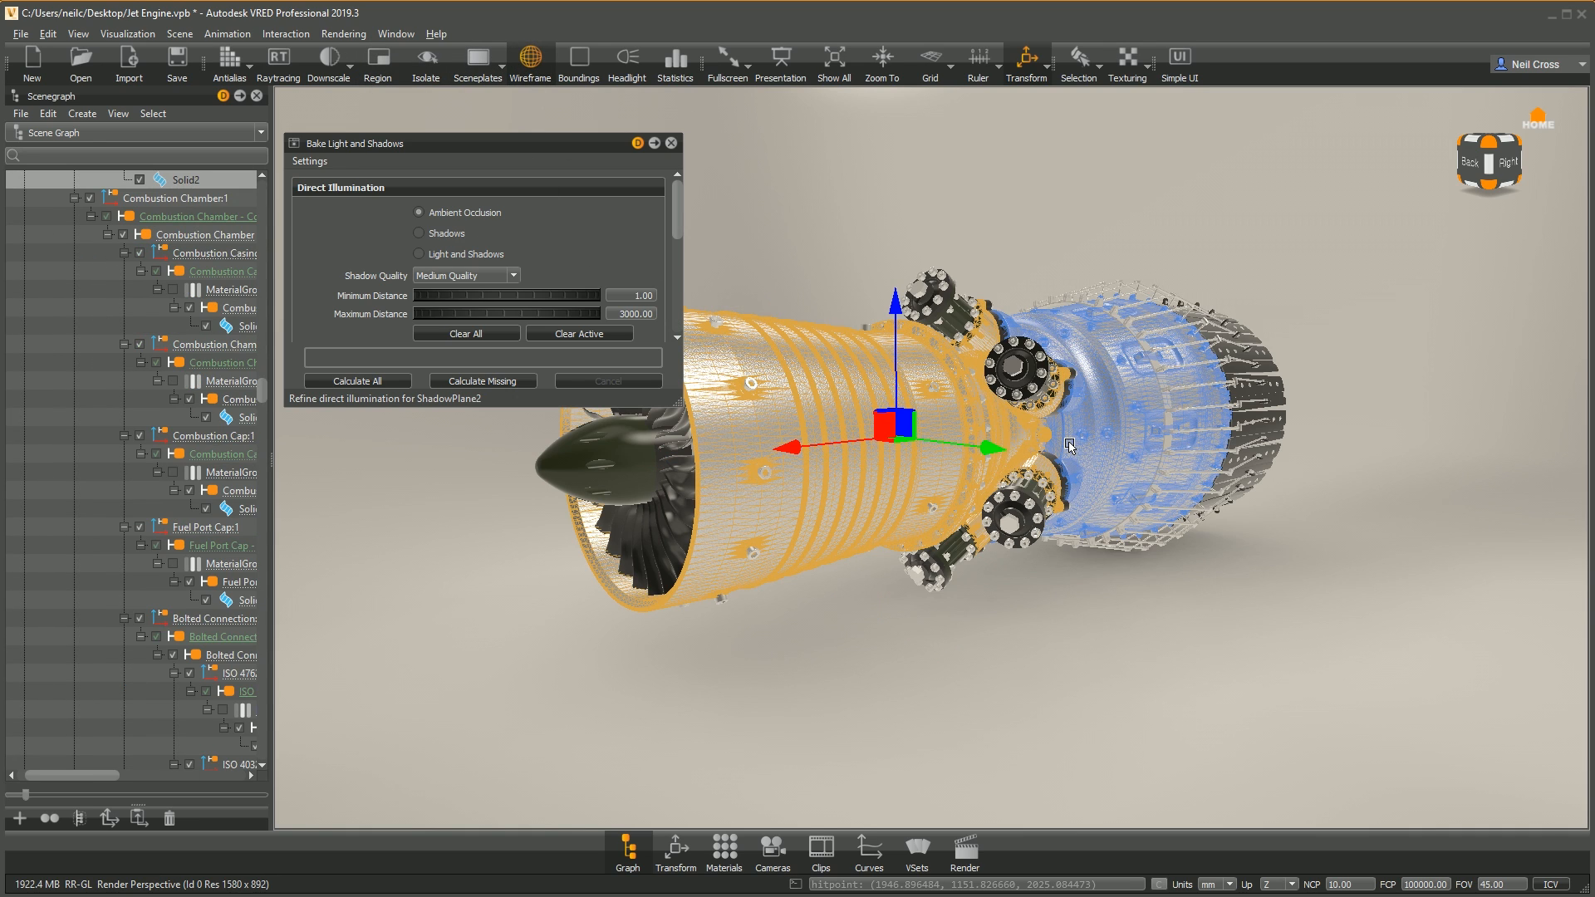
left_click(1069, 446, "ctrl+shift")
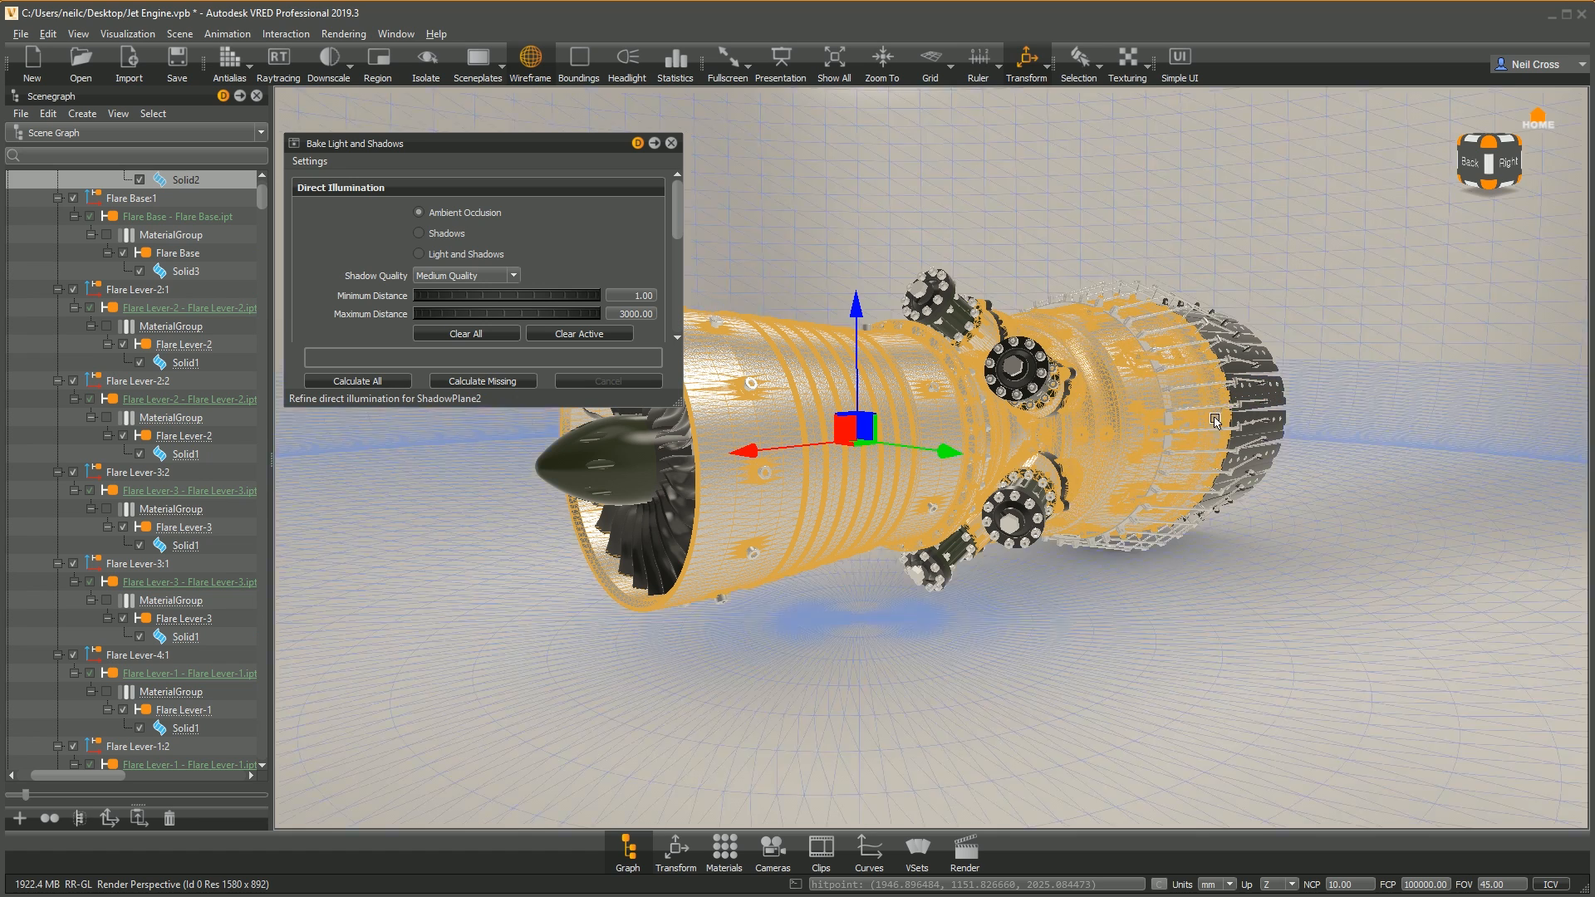
left_click(611, 486, "ctrl+shift")
left_click(670, 492, "ctrl+shift")
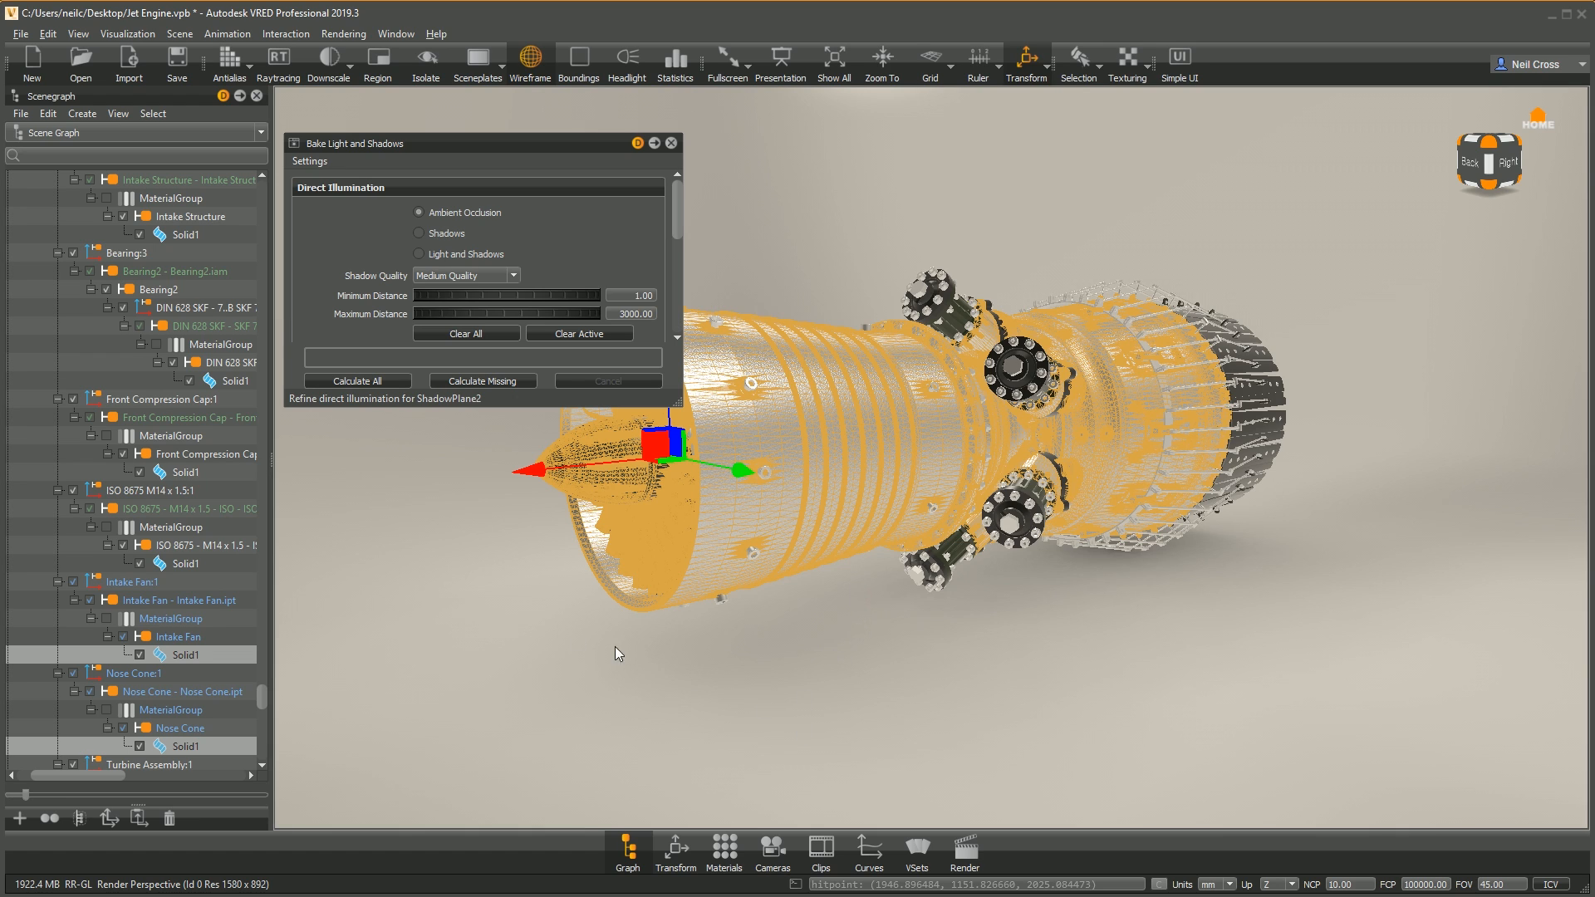
Step: Bake ambient occlusion onto the whole Jet Engine Model using the Car Medium Quality settings, and turn off the wireframe display
scroll(255, 700, "up", 10)
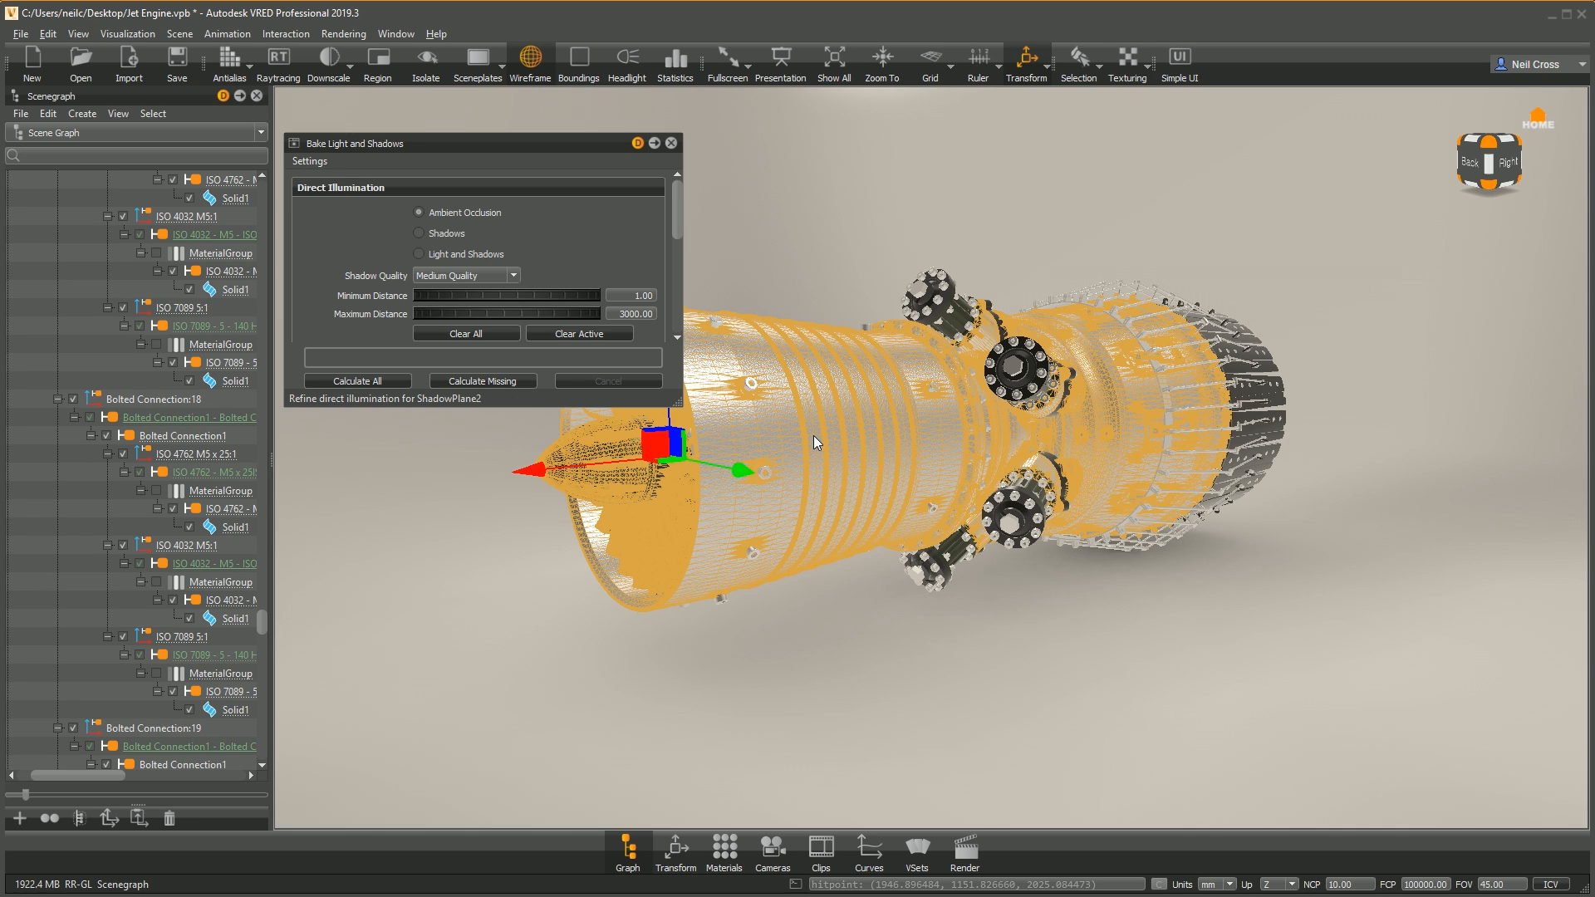
left_click_drag(262, 625, 287, 166)
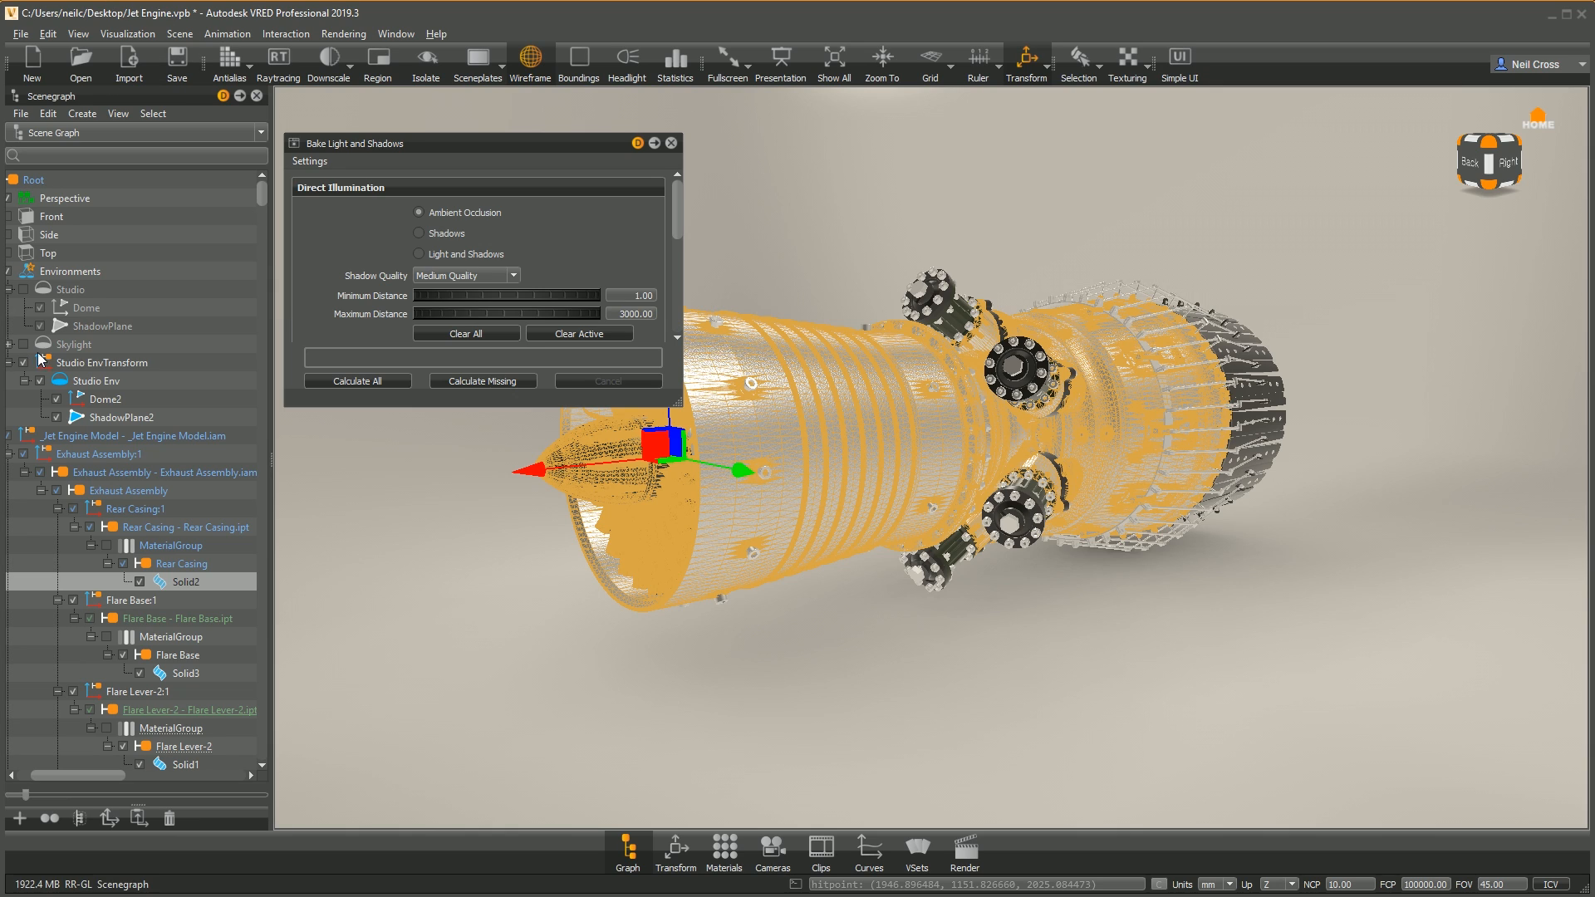
left_click(158, 441)
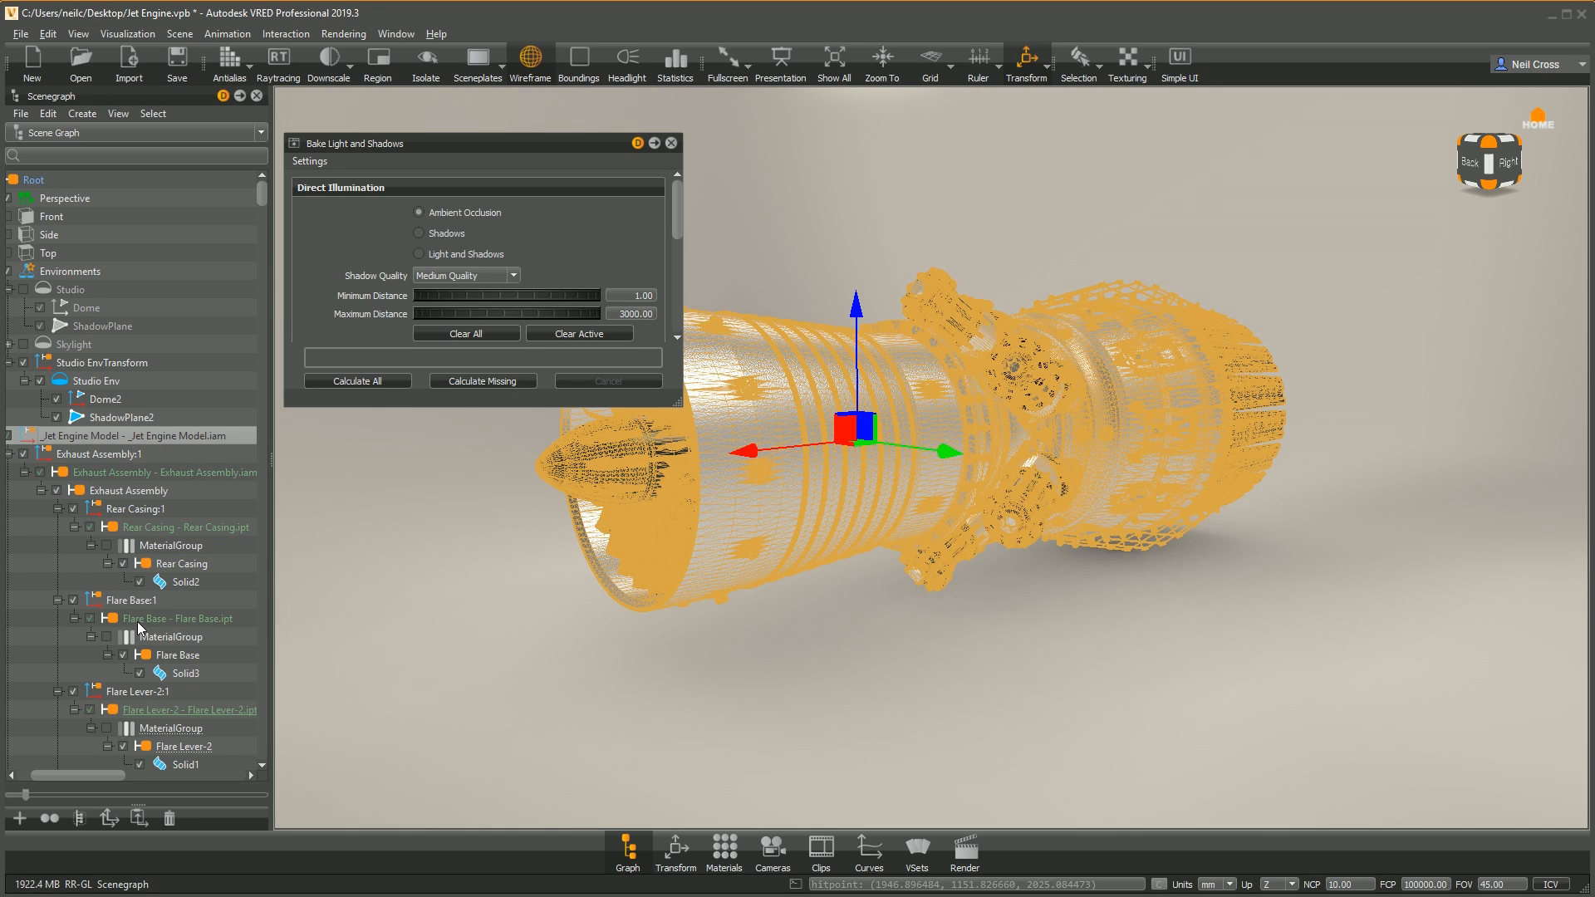
left_click(299, 161)
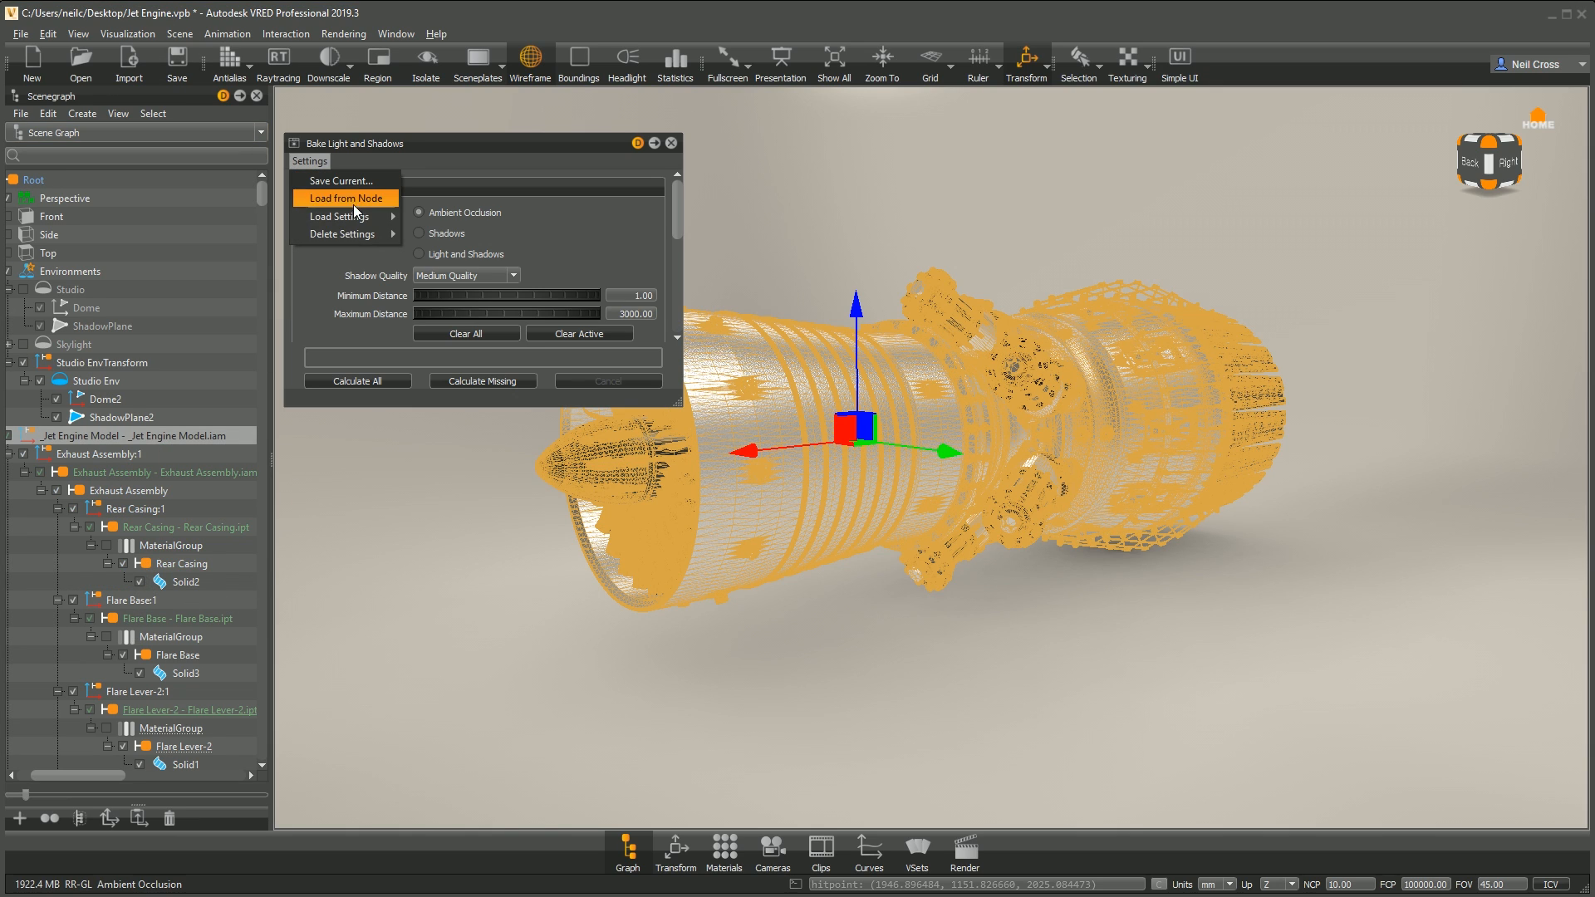
mouse_move(354, 211)
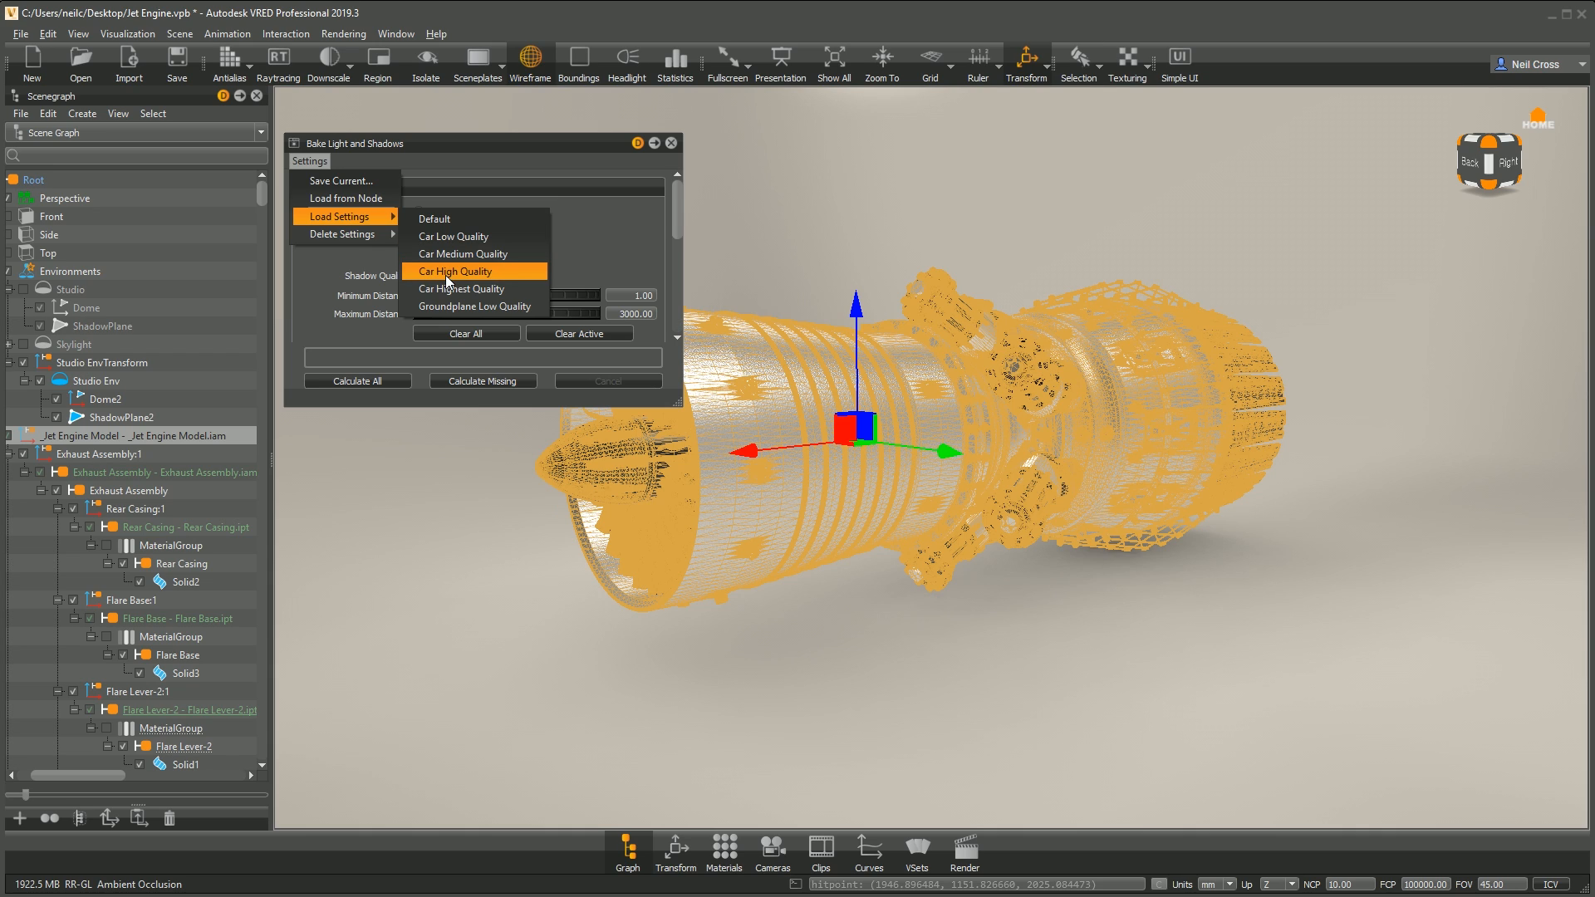
left_click(450, 254)
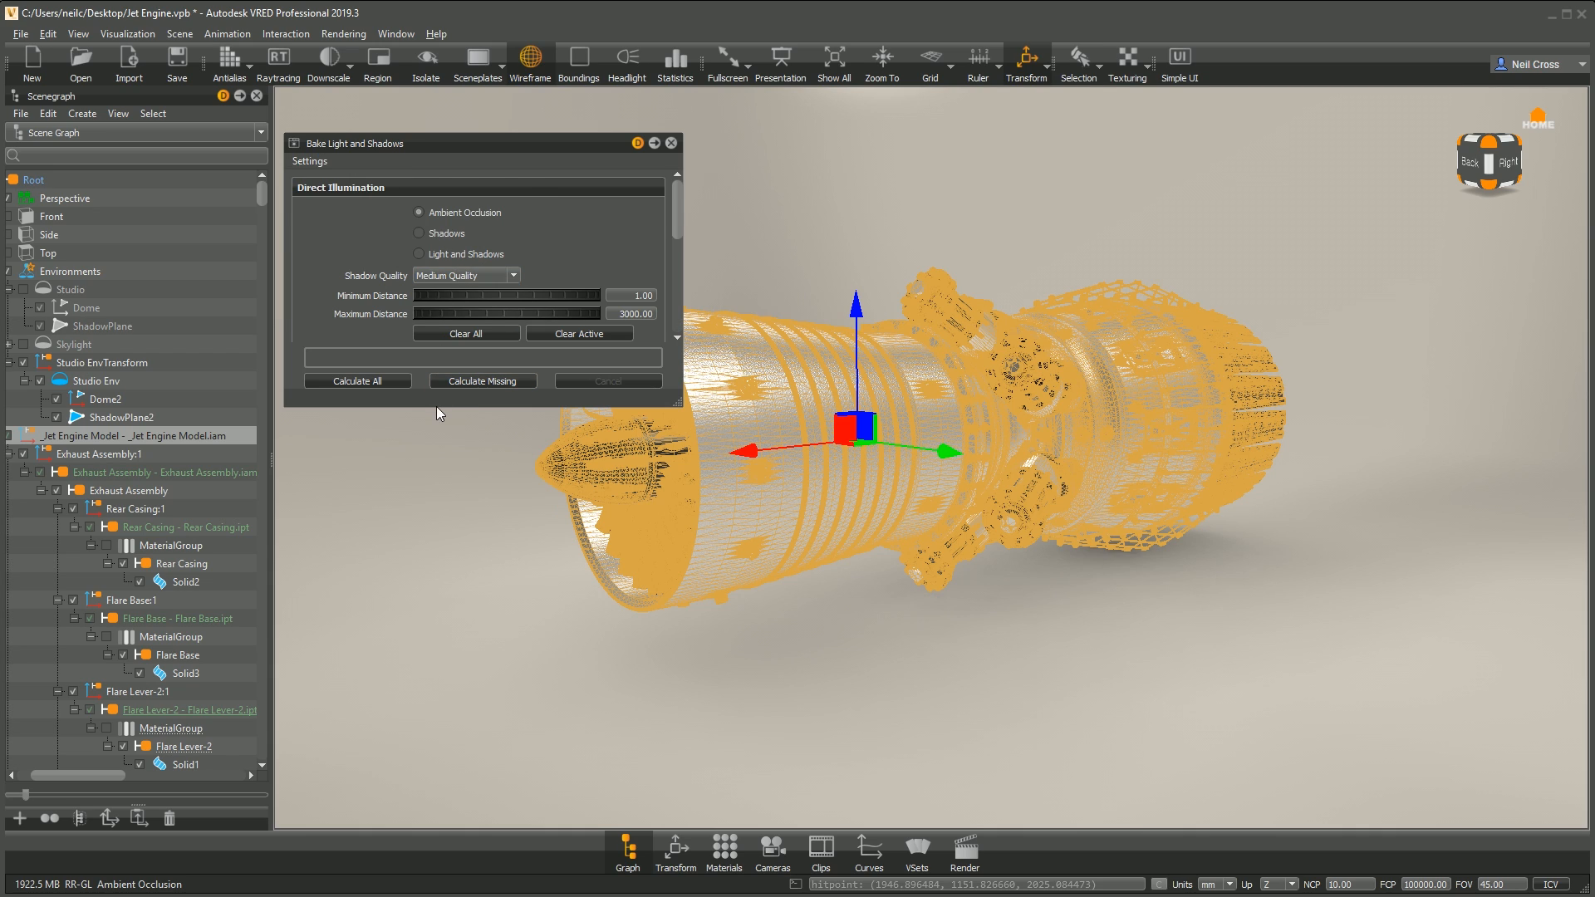
left_click(370, 382)
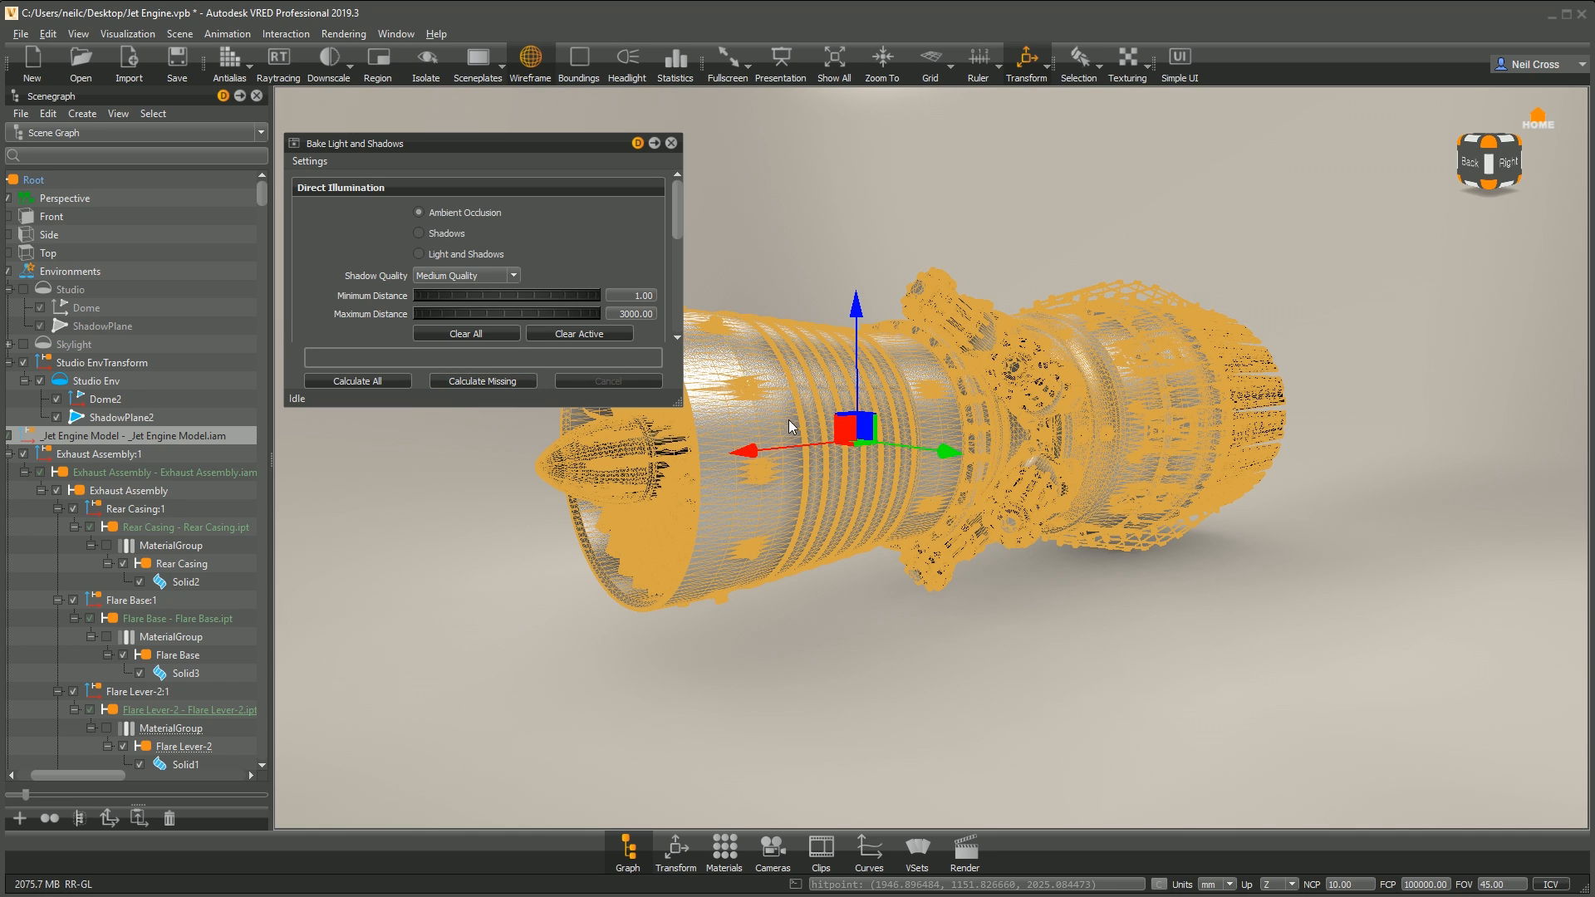
left_click(530, 62)
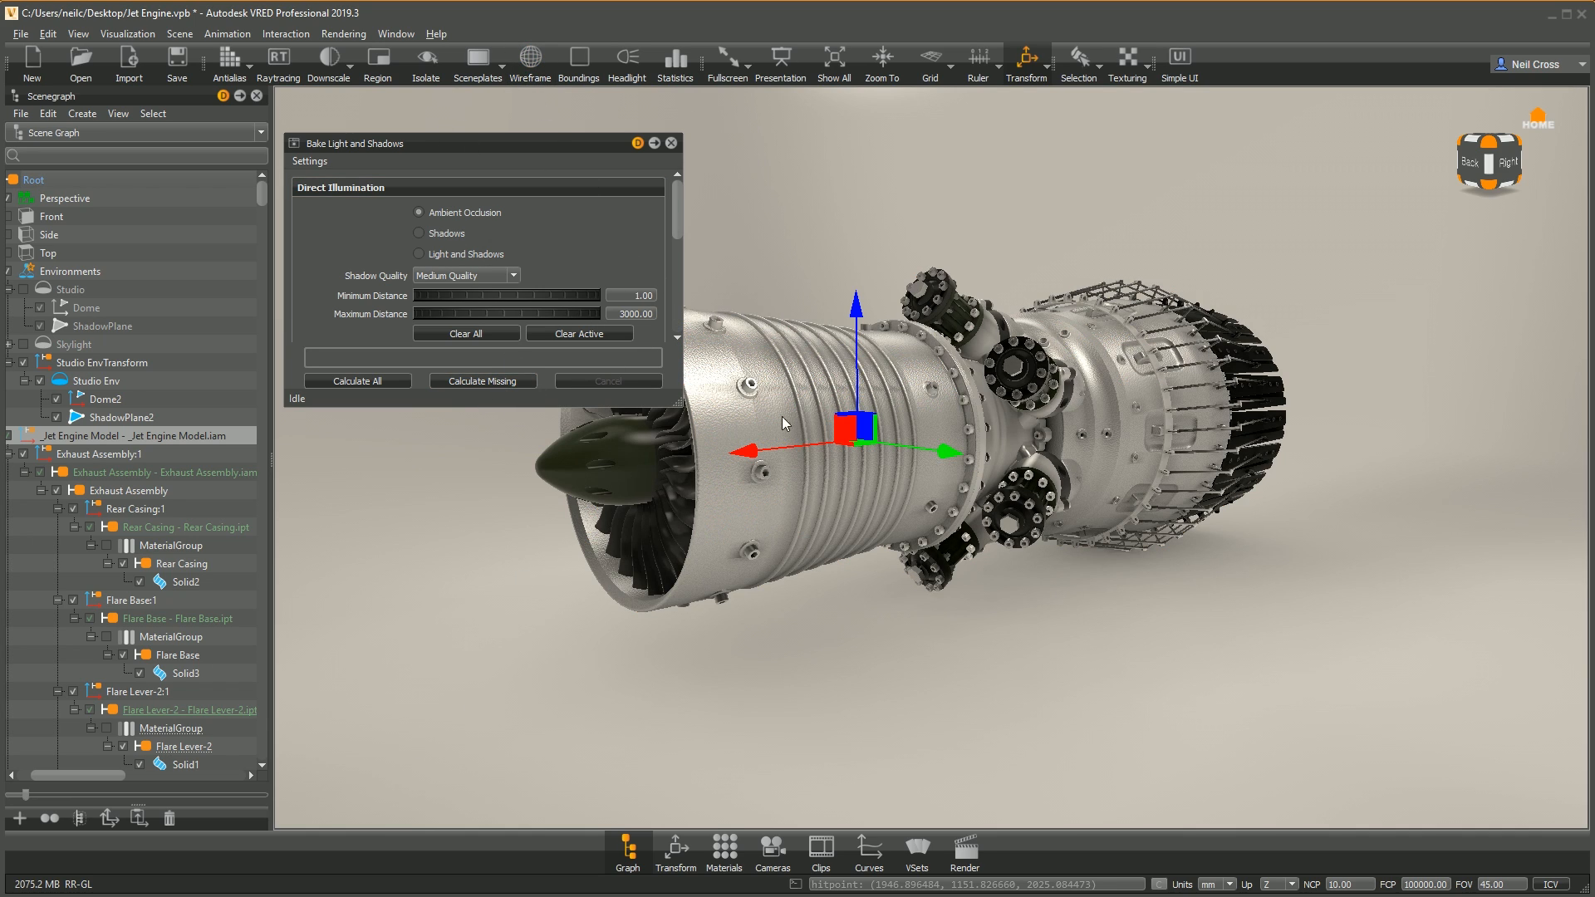
left_click_drag(851, 483, 804, 580)
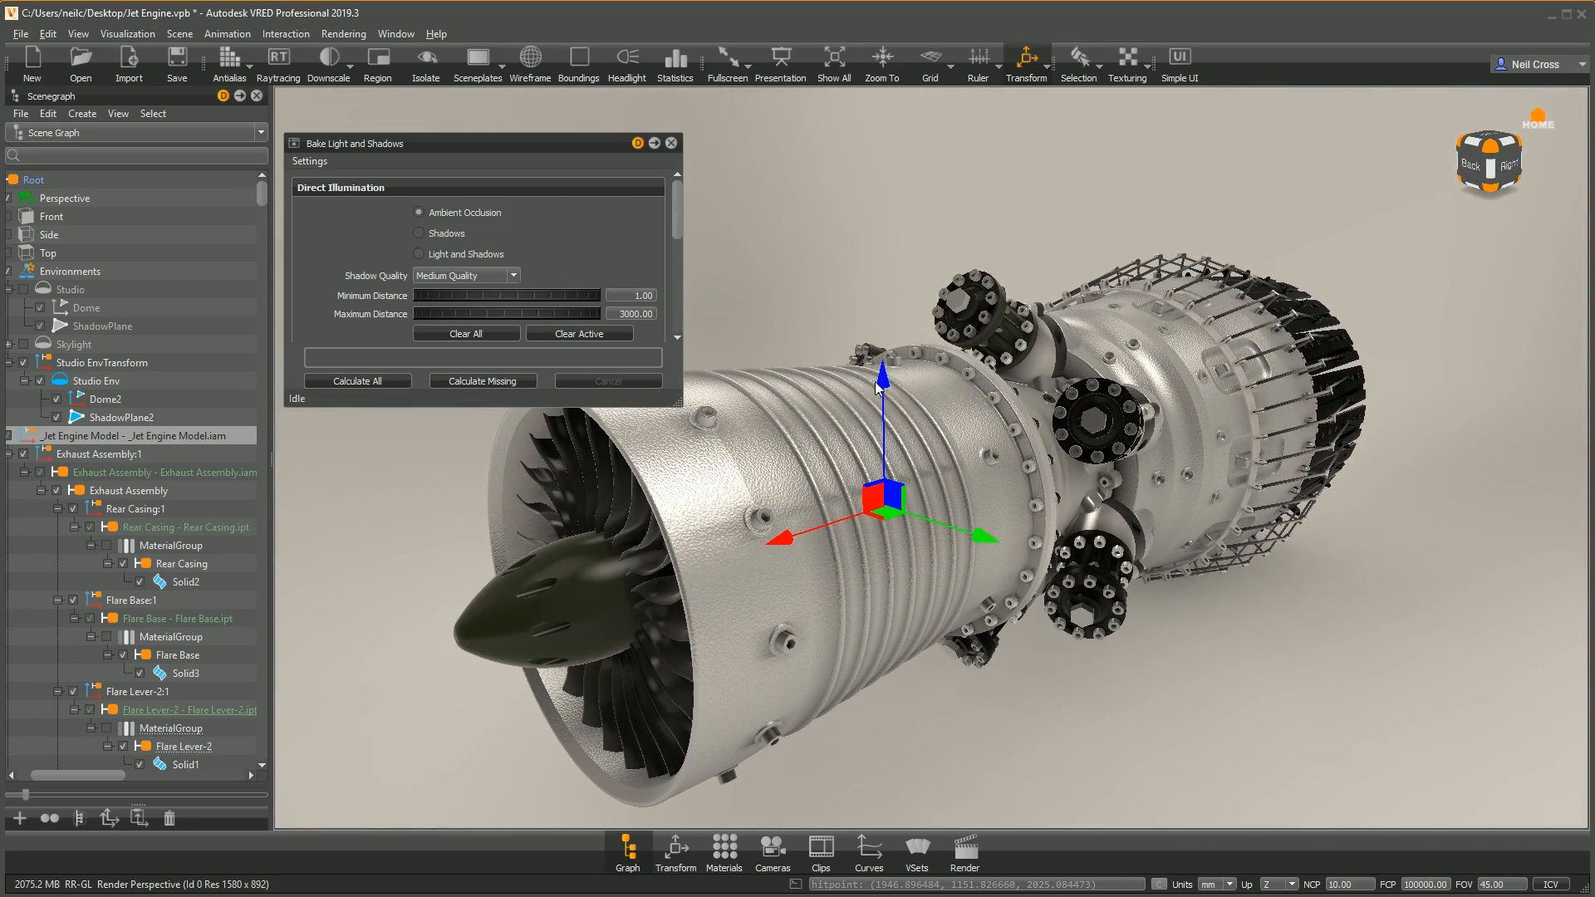
Step: Hide the transform manipulator on the engine and close the Bake Light and Shadows window
scroll(1038, 465, "up", 2)
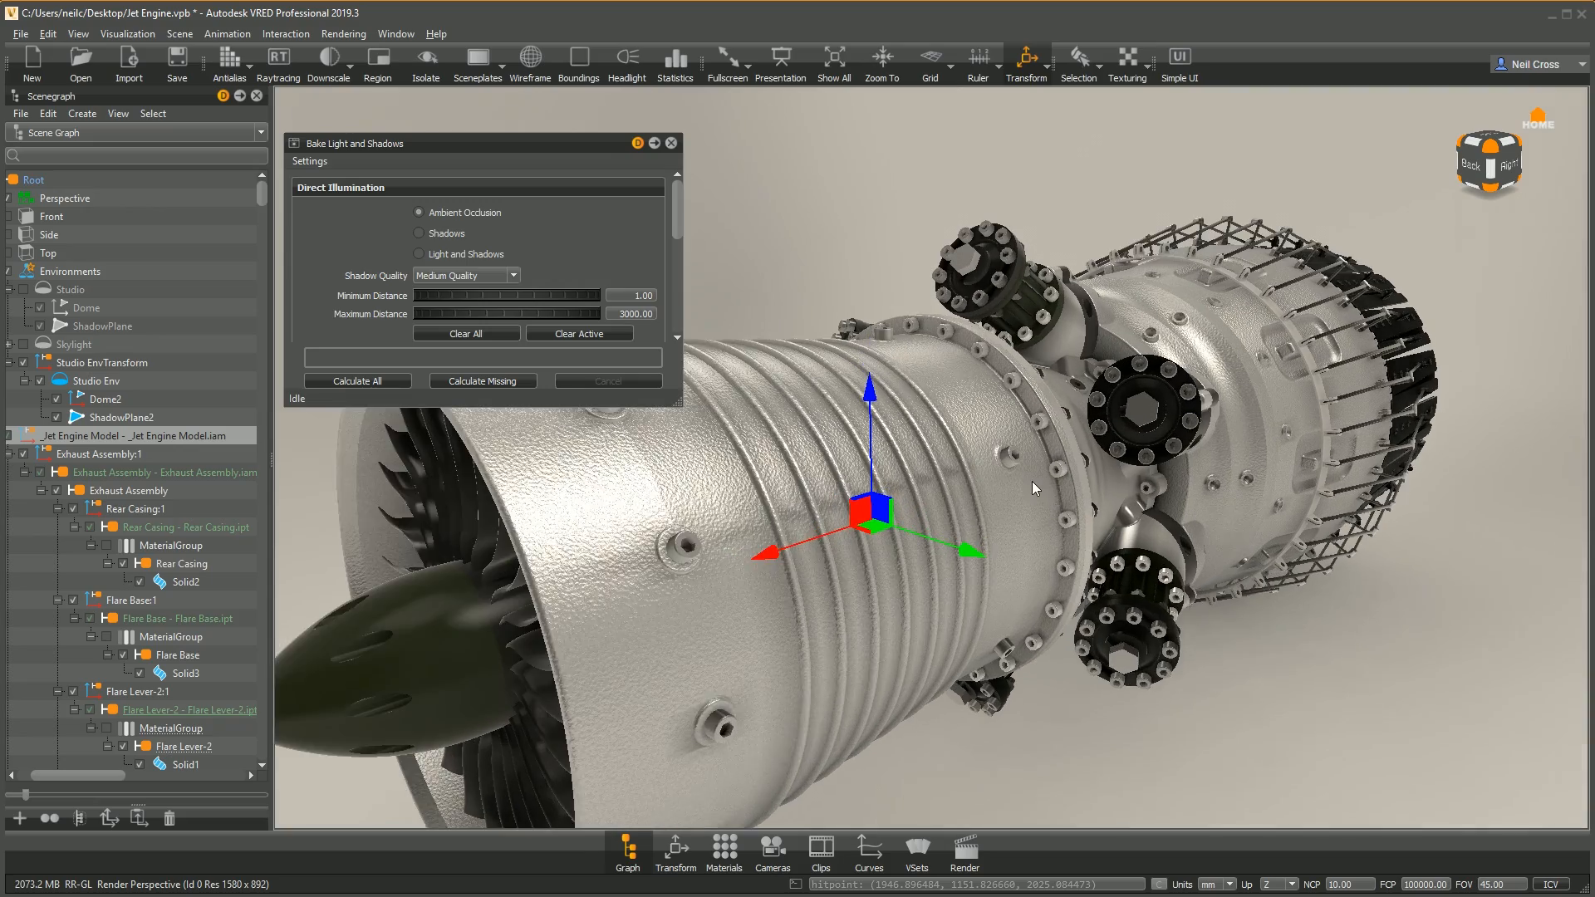
scroll(988, 528, "up", 2)
scroll(964, 540, "up", 2)
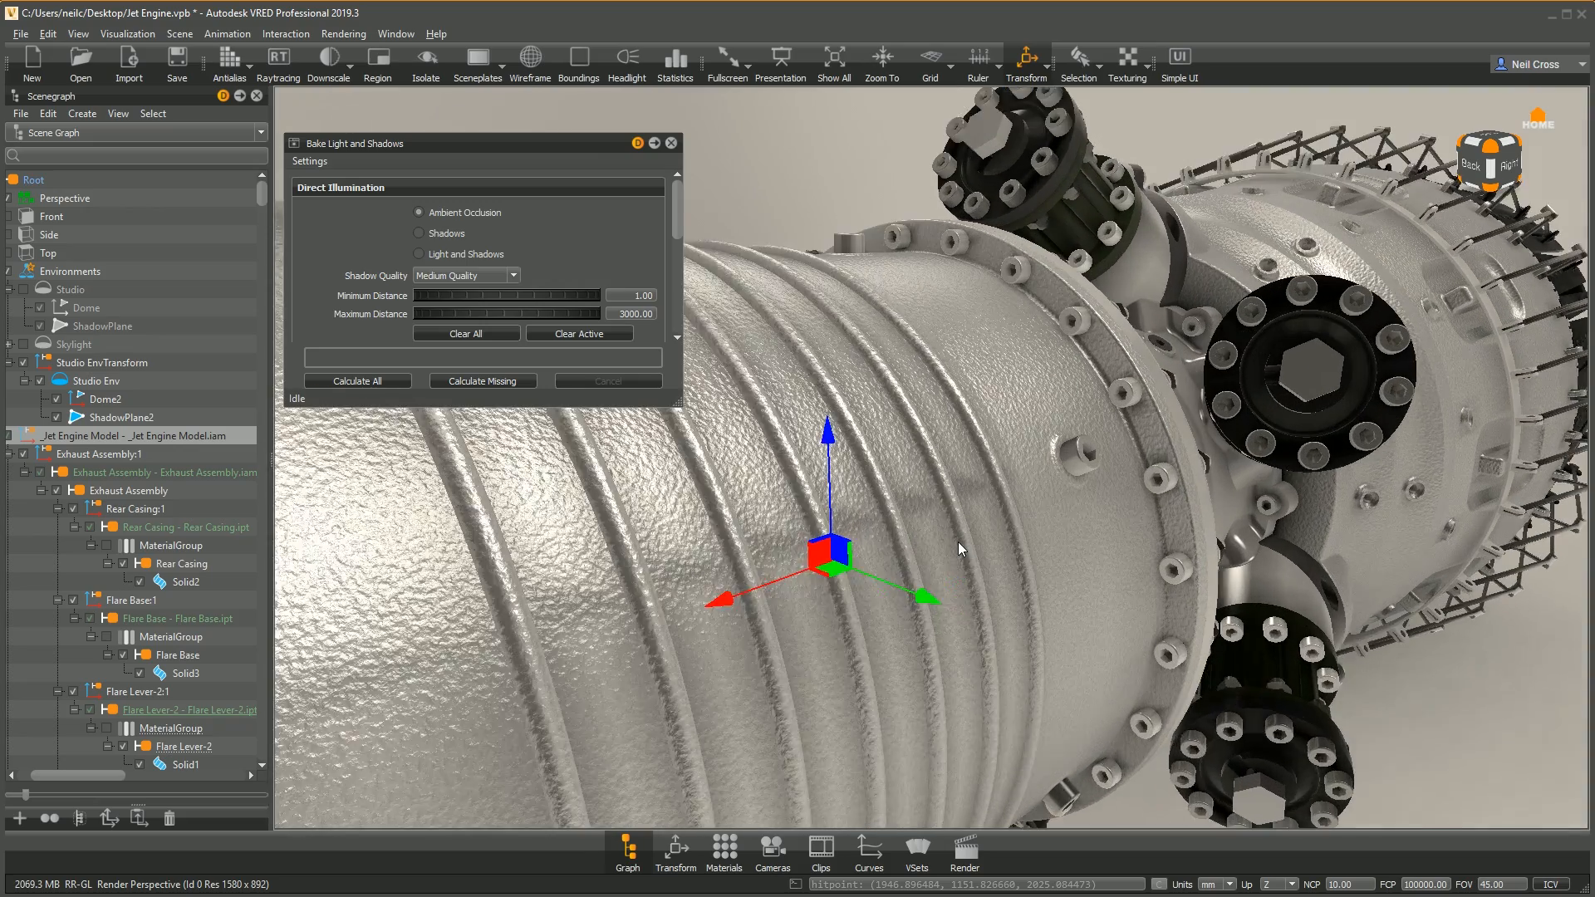
left_click_drag(998, 526, 1128, 528)
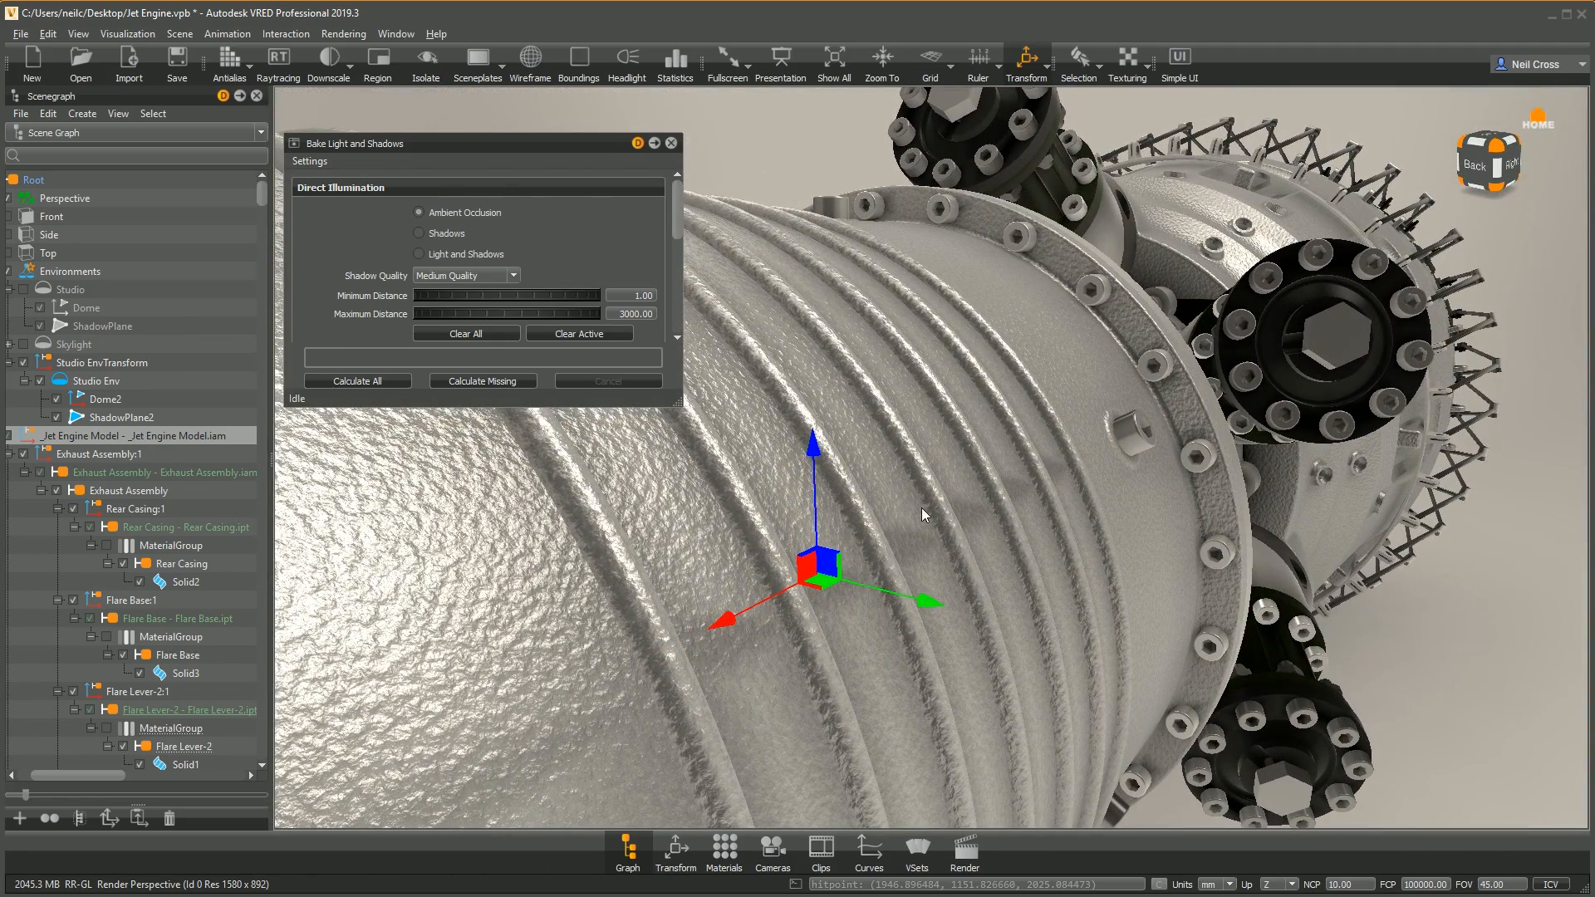
scroll(930, 503, "down", 5)
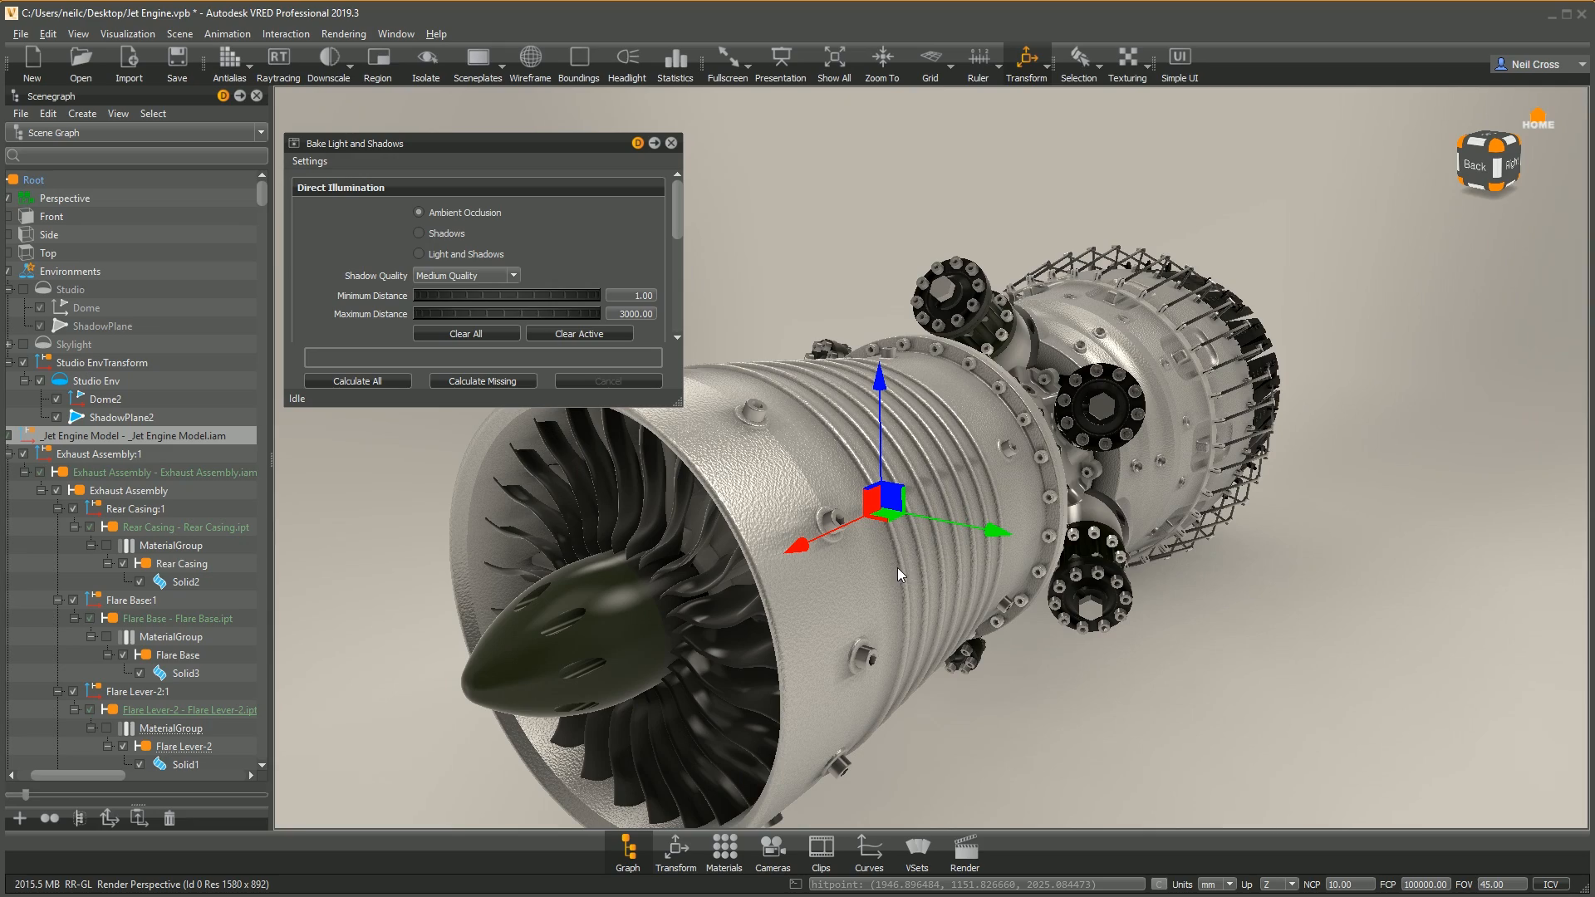
left_click_drag(897, 577, 957, 520)
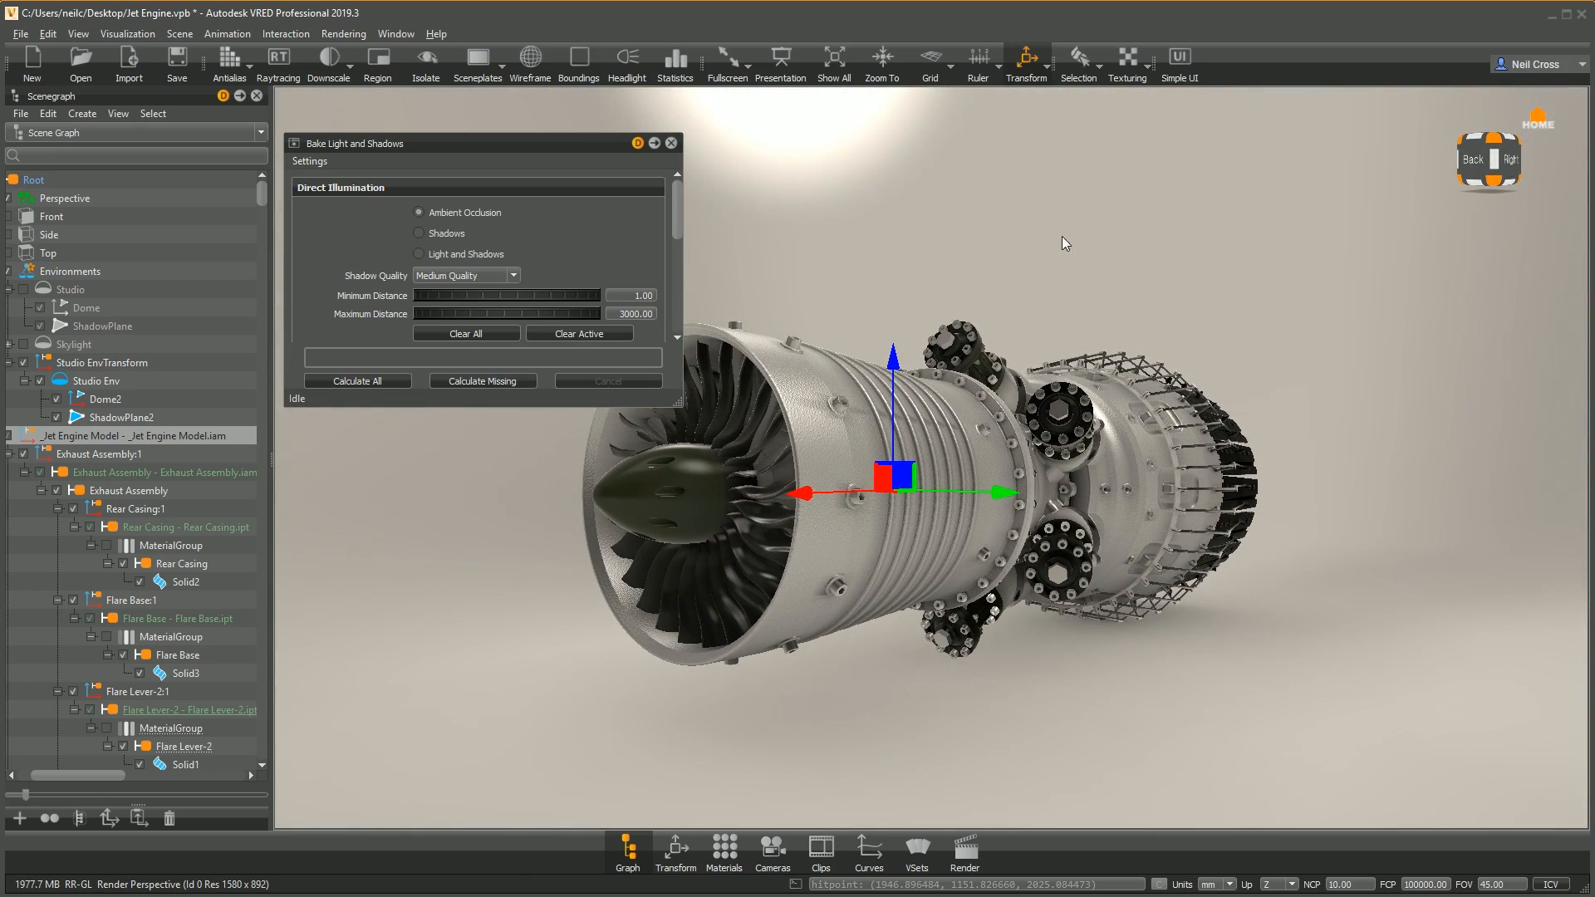
left_click(1027, 65)
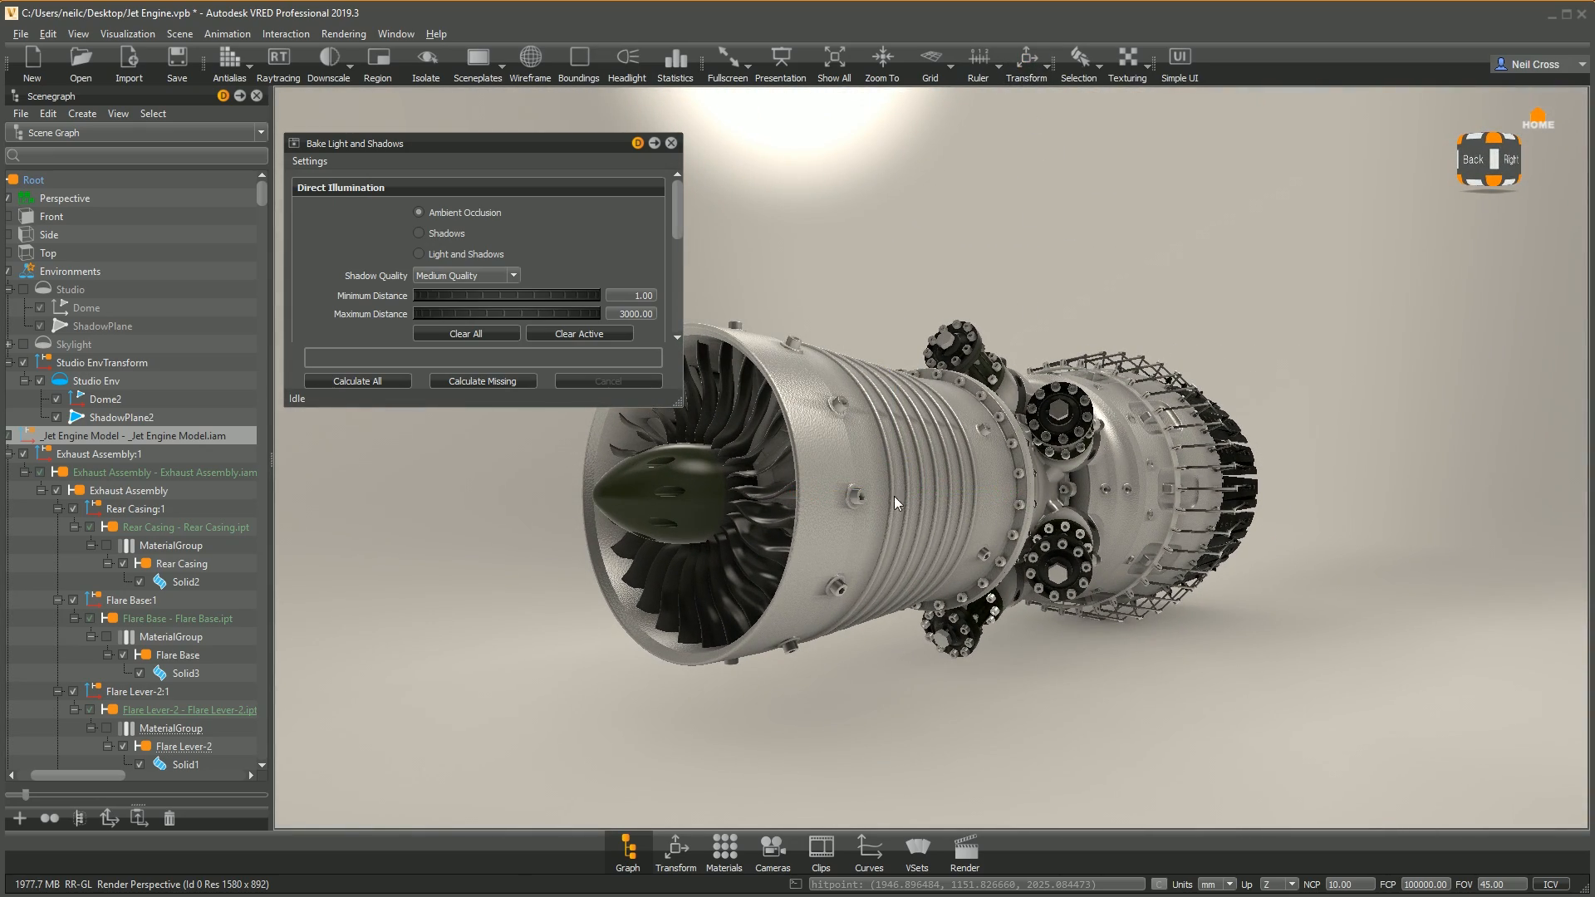
left_click_drag(1088, 509, 1028, 543)
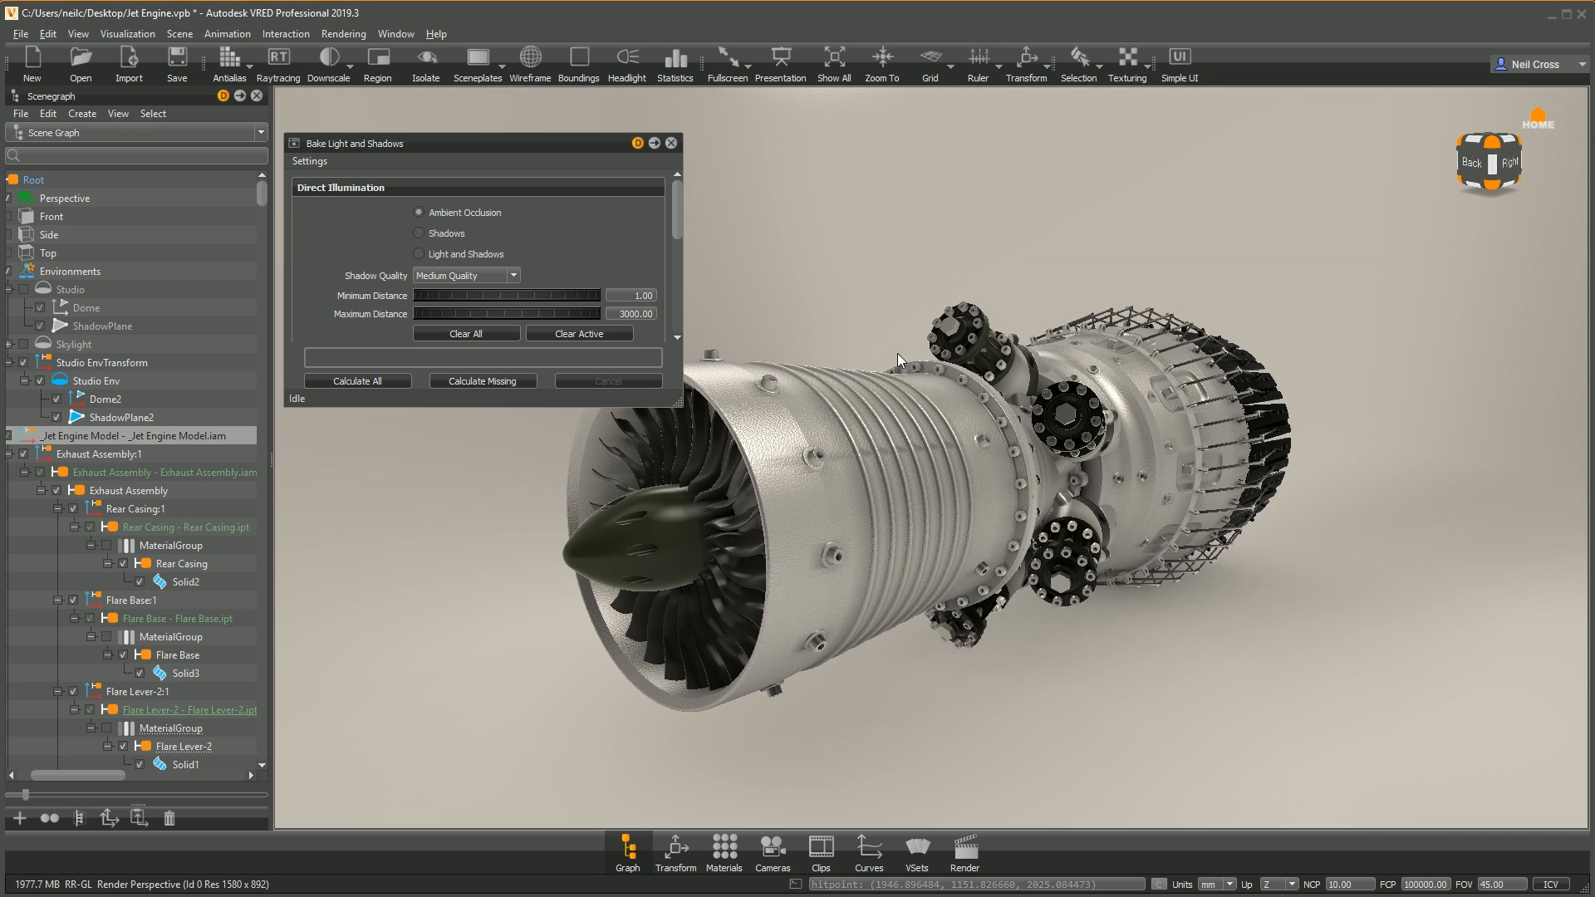
left_click(671, 143)
mouse_move(893, 430)
left_mouse_down()
mouse_move(905, 385)
mouse_move(917, 425)
left_mouse_up()
Step: Open the Material Editor and clear the selection of materials in it
left_click(723, 849)
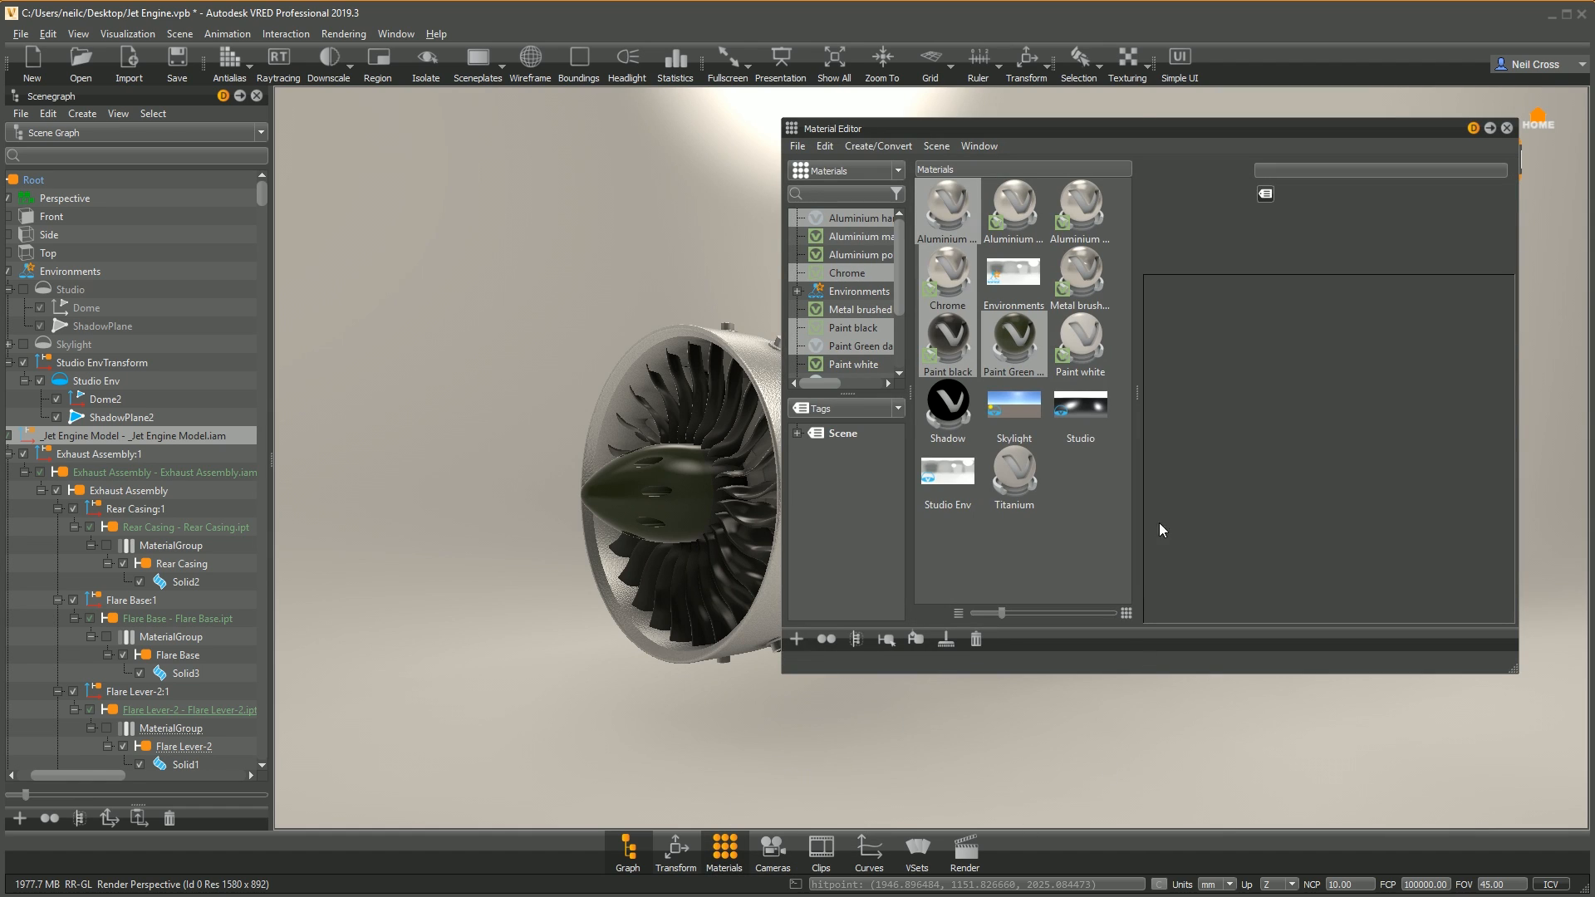
left_click(1084, 558)
left_click_drag(1126, 126, 1164, 162)
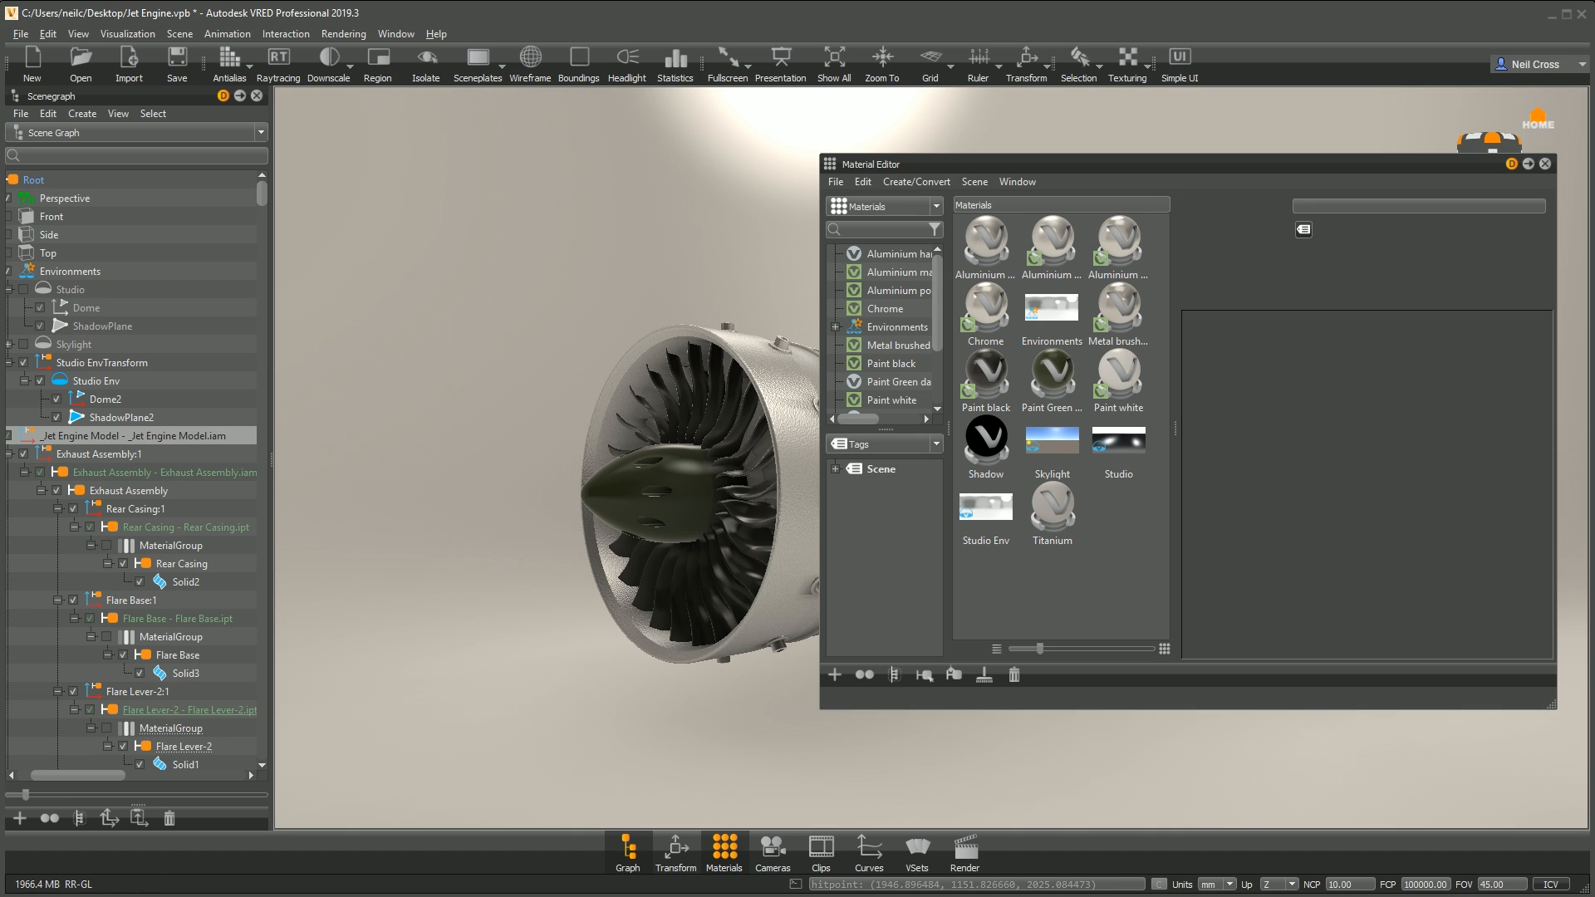
Step: Switch to the Chrome browser, search Google for "hdri haven" and open the HDRI Haven website
left_click_drag(1594, 141, 240, 133)
left_click(638, 439)
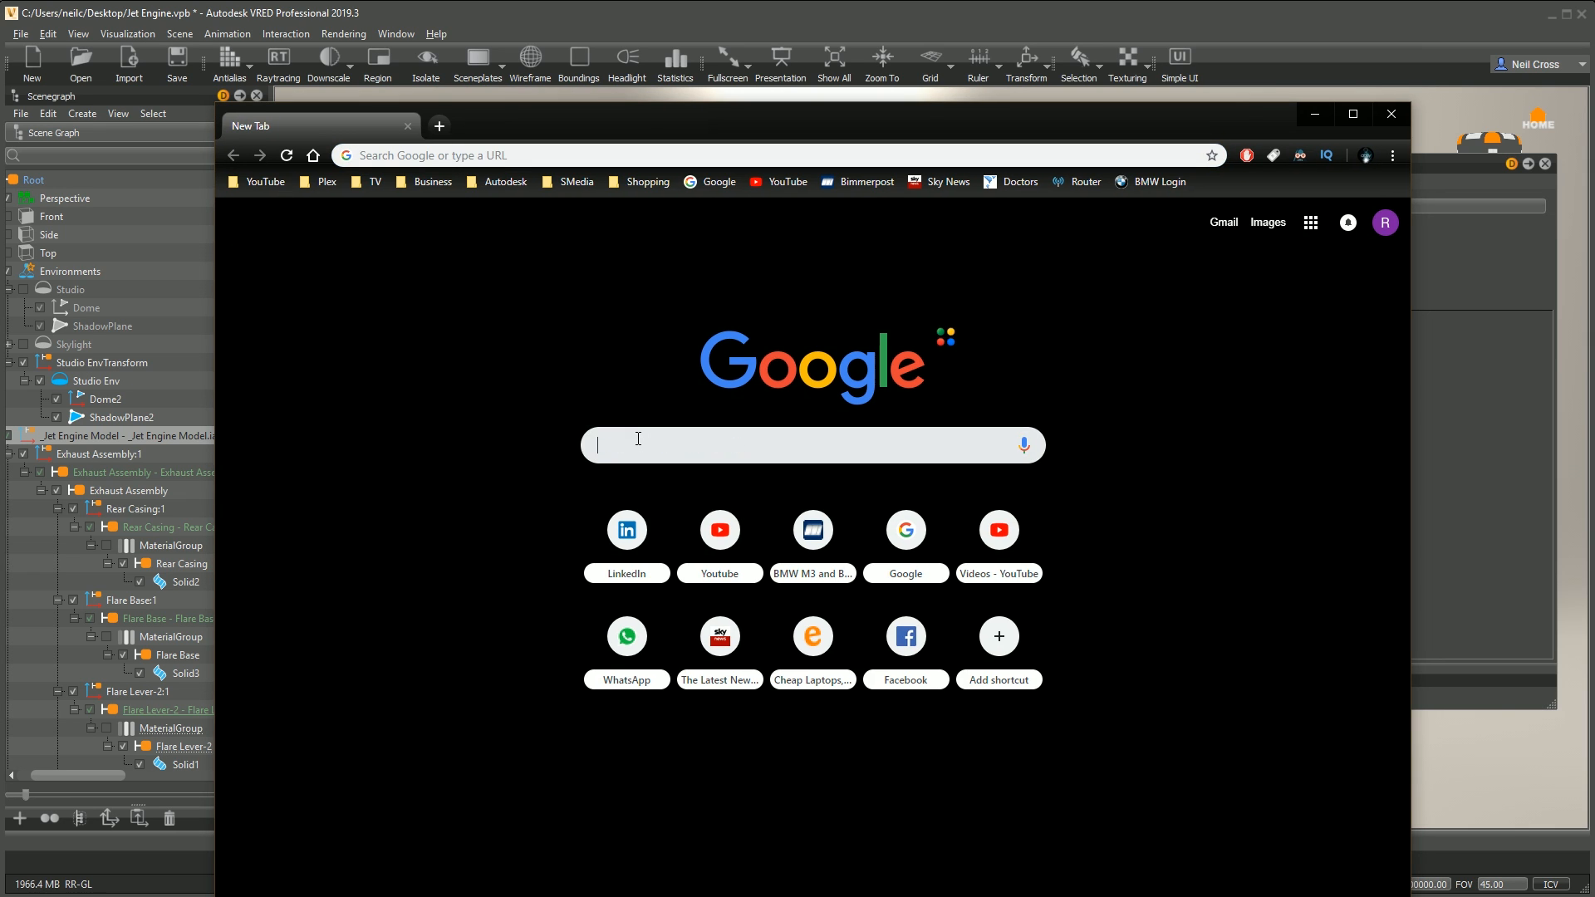
type("hdri have")
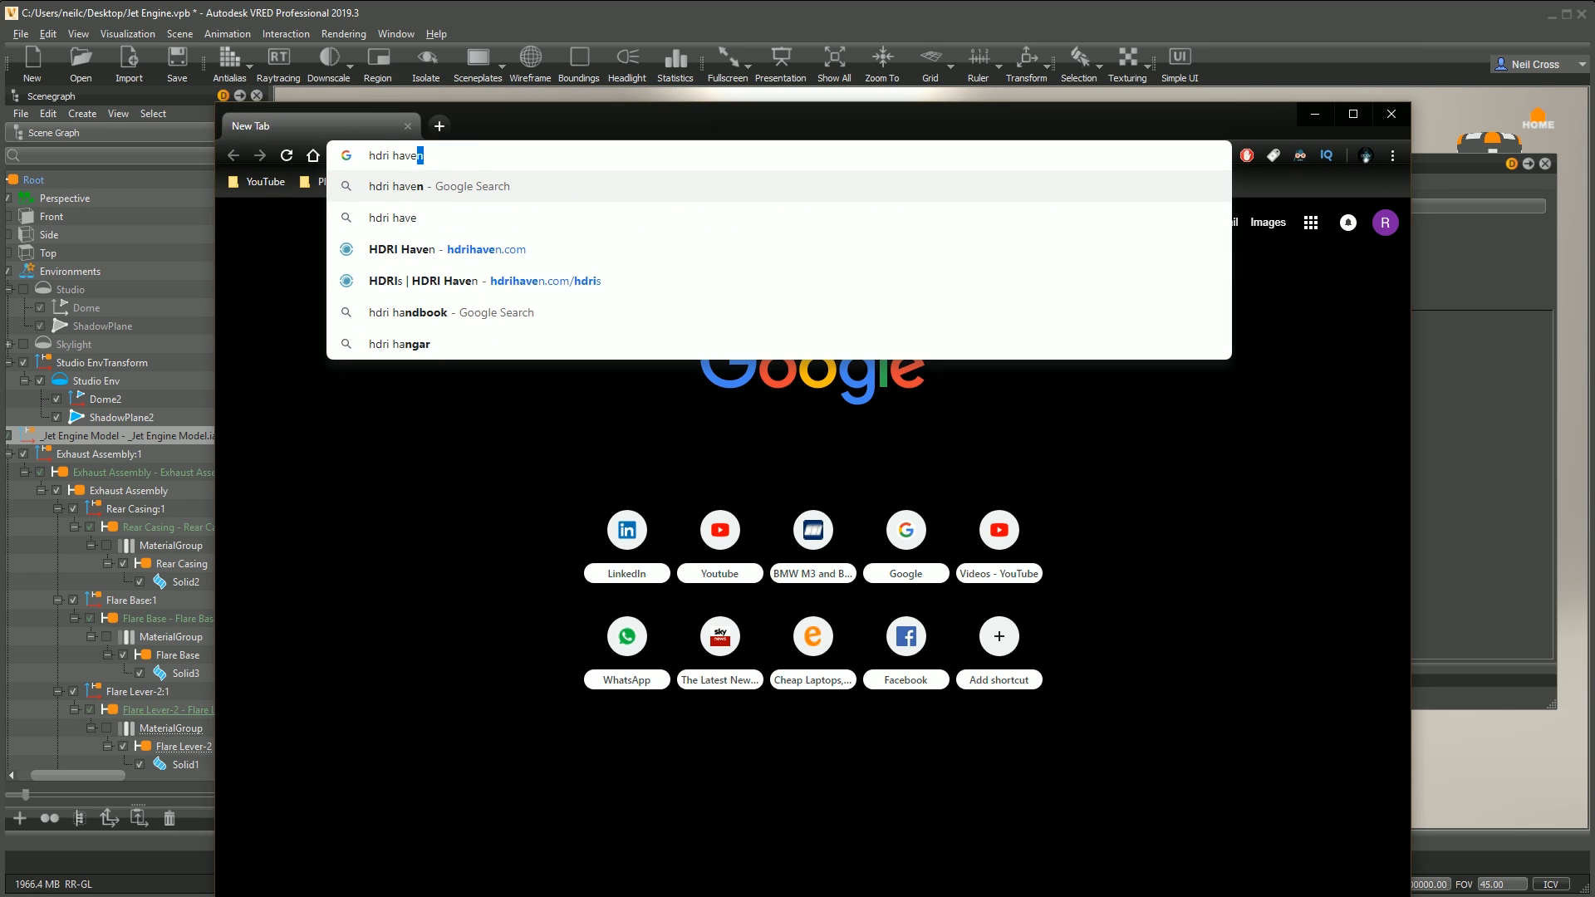
key("Return")
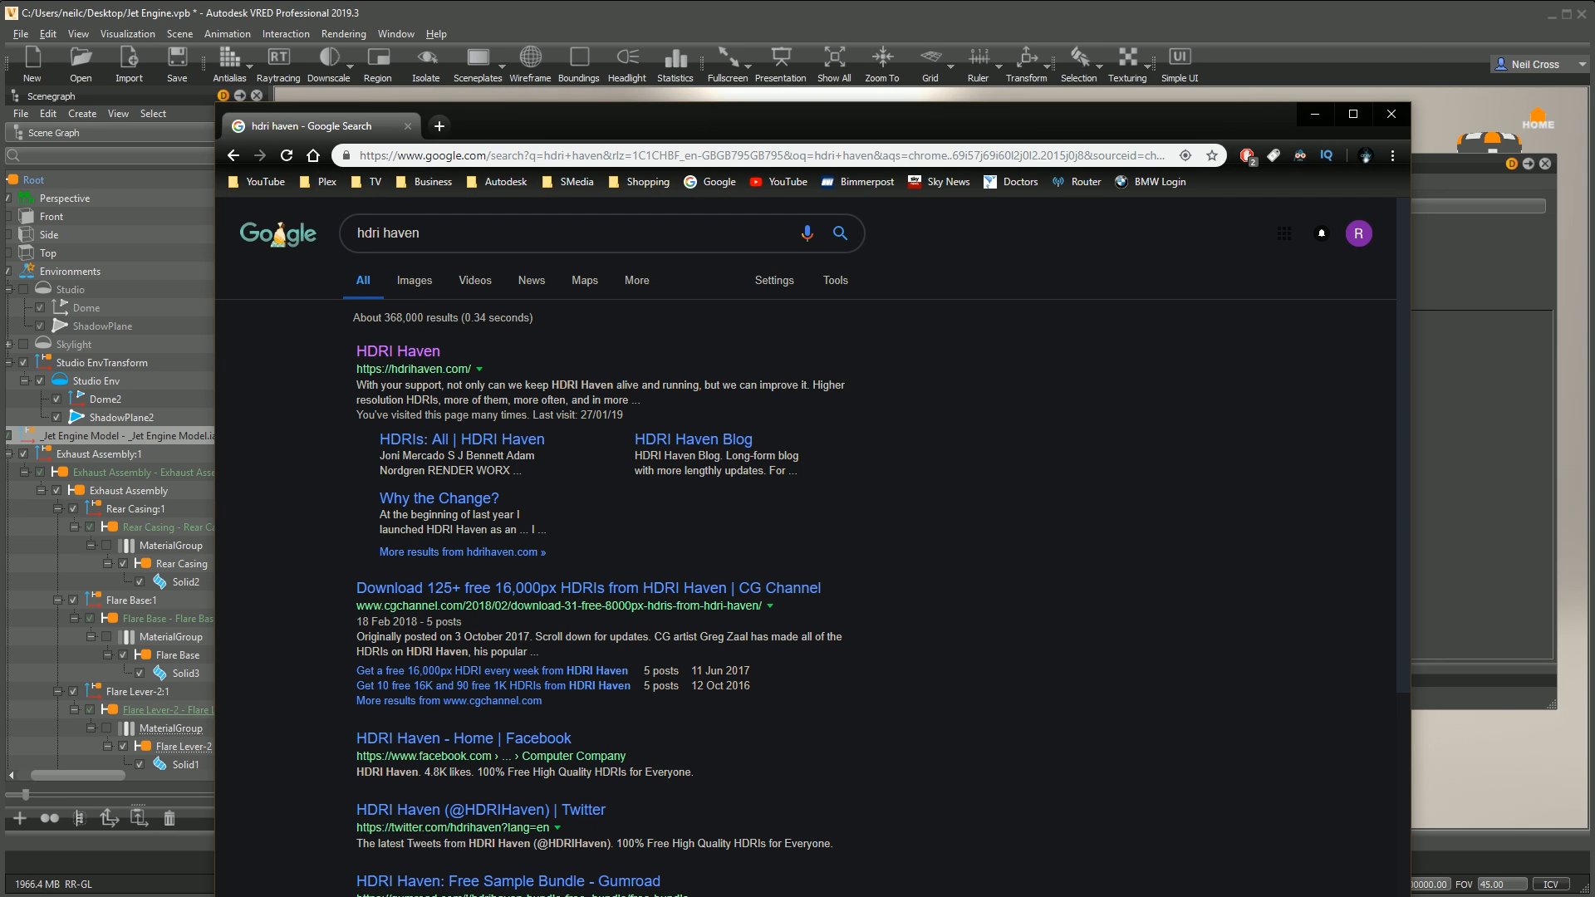
left_click_drag(641, 896, 642, 809)
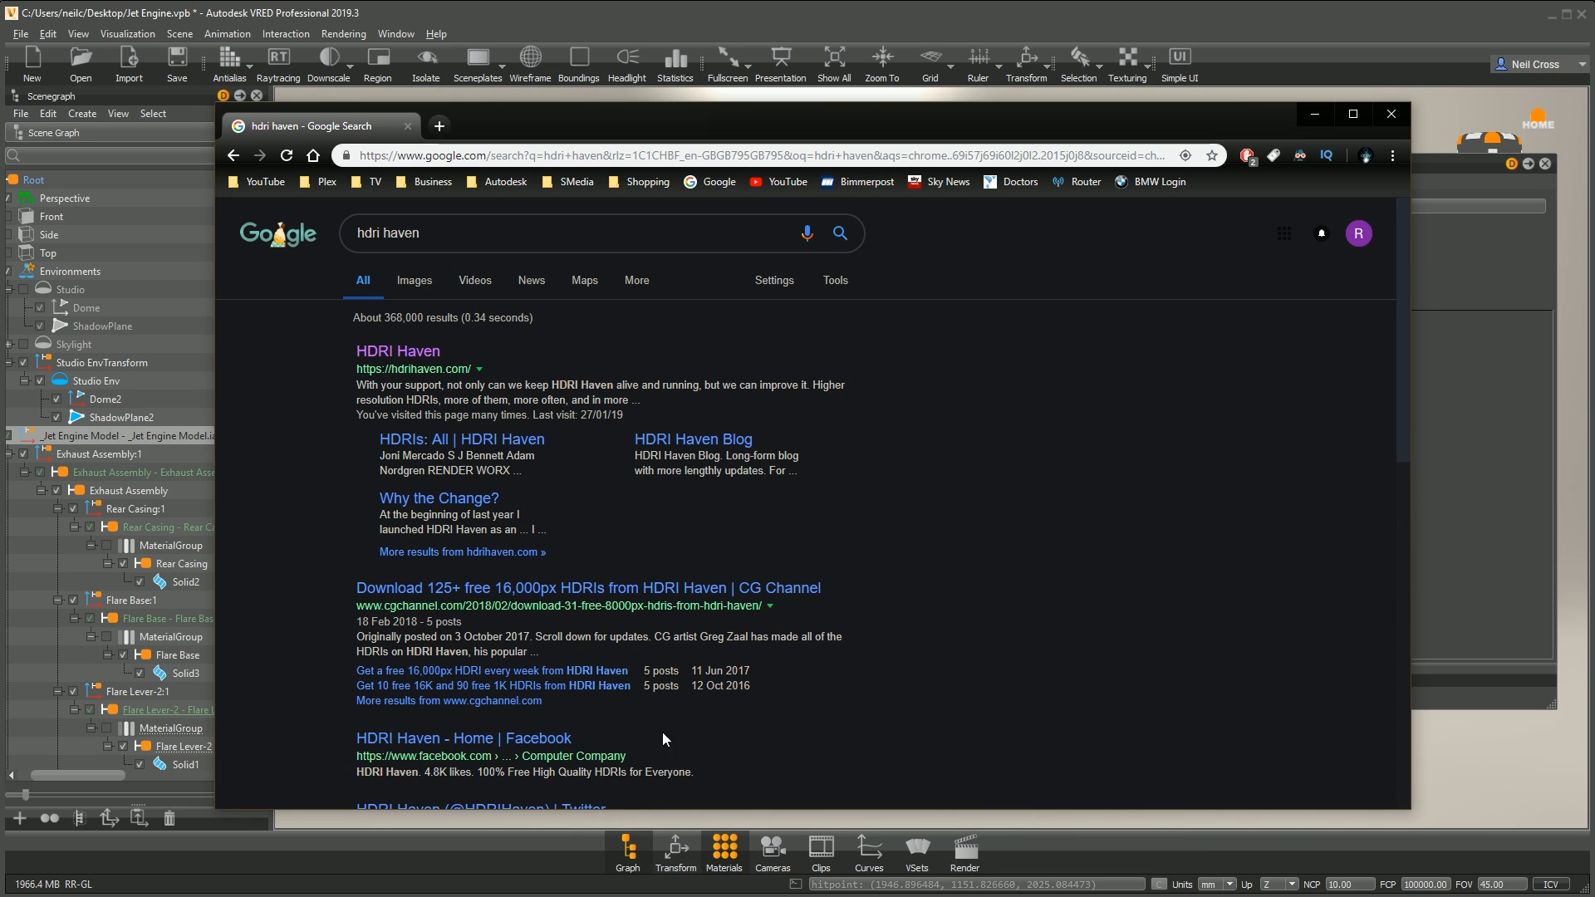
left_click(424, 352)
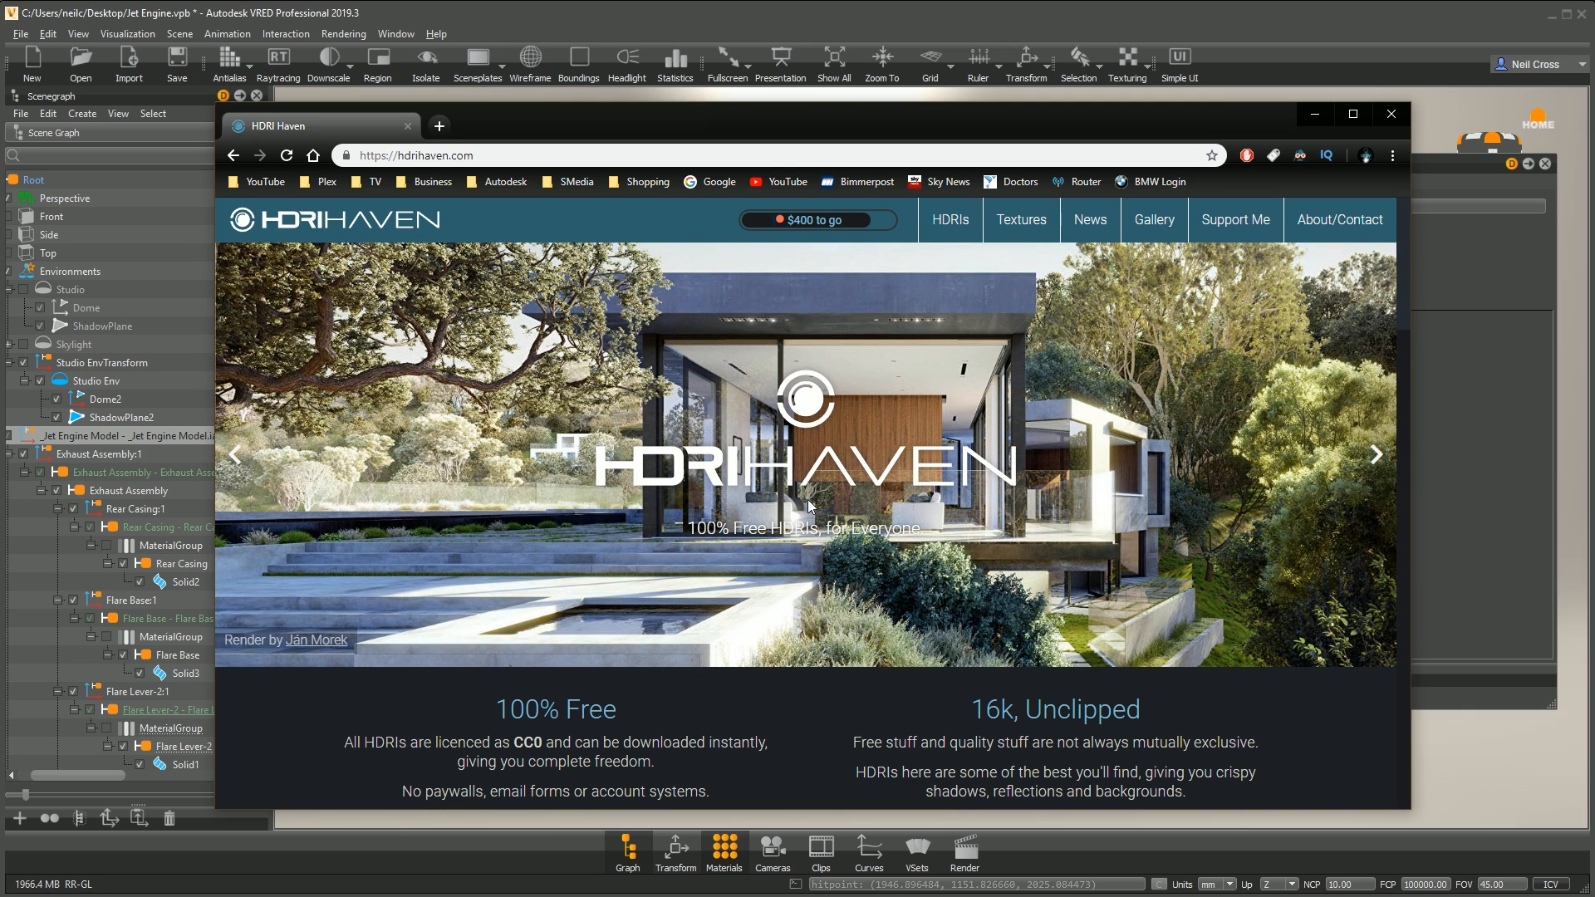
Step: Browse HDRI Haven's latest HDRIs and the full list of all HDRIs for possible environment images
left_click(948, 233)
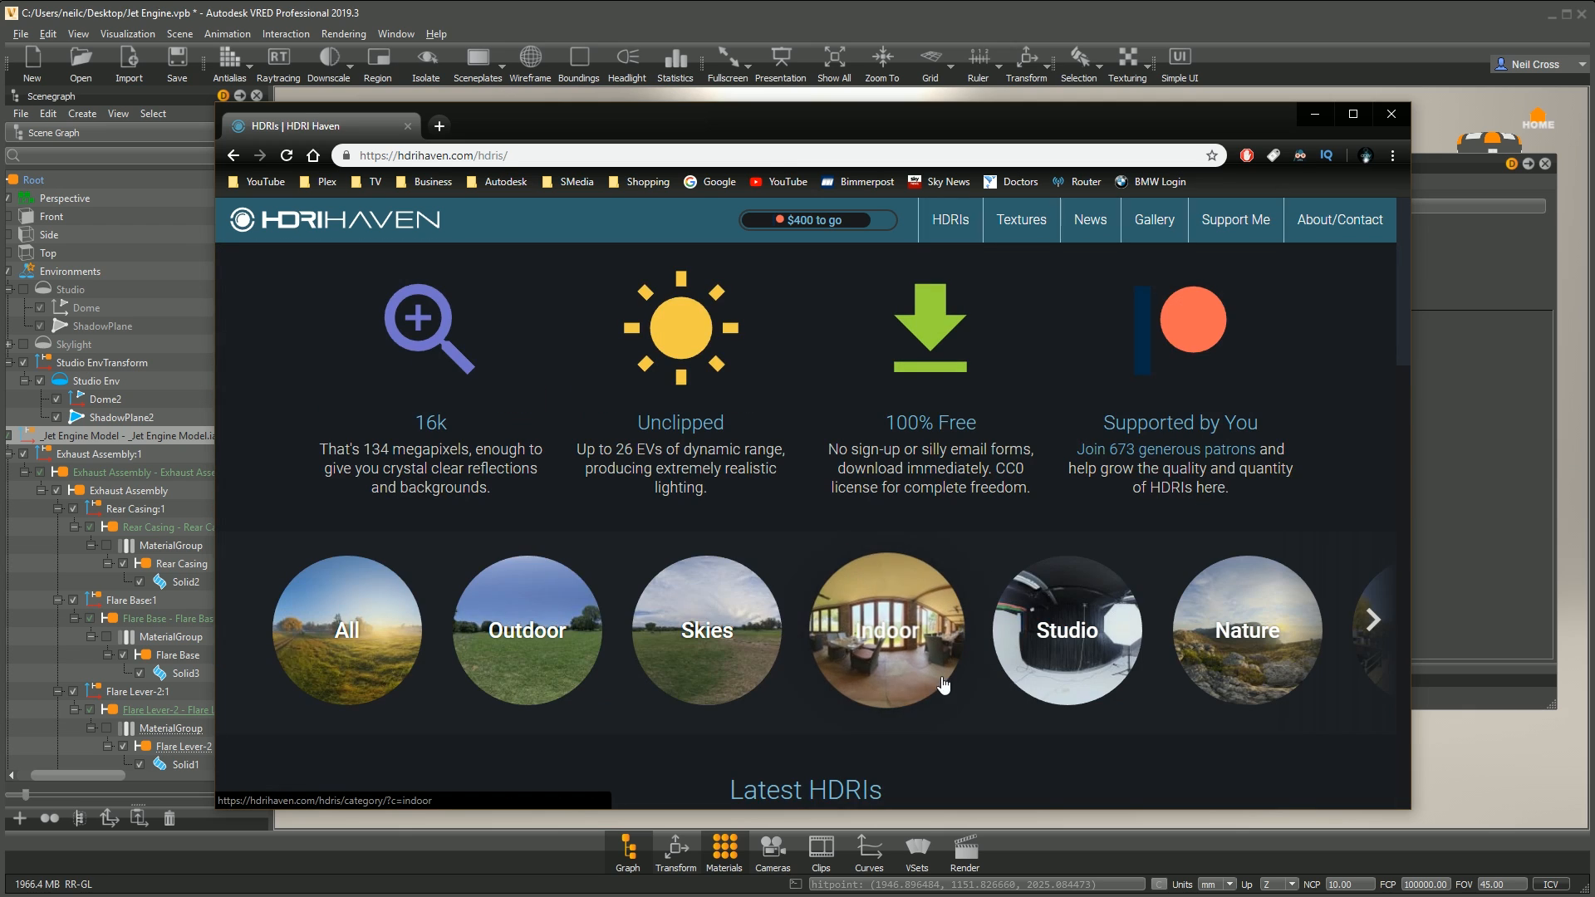
scroll(465, 619, "down", 6)
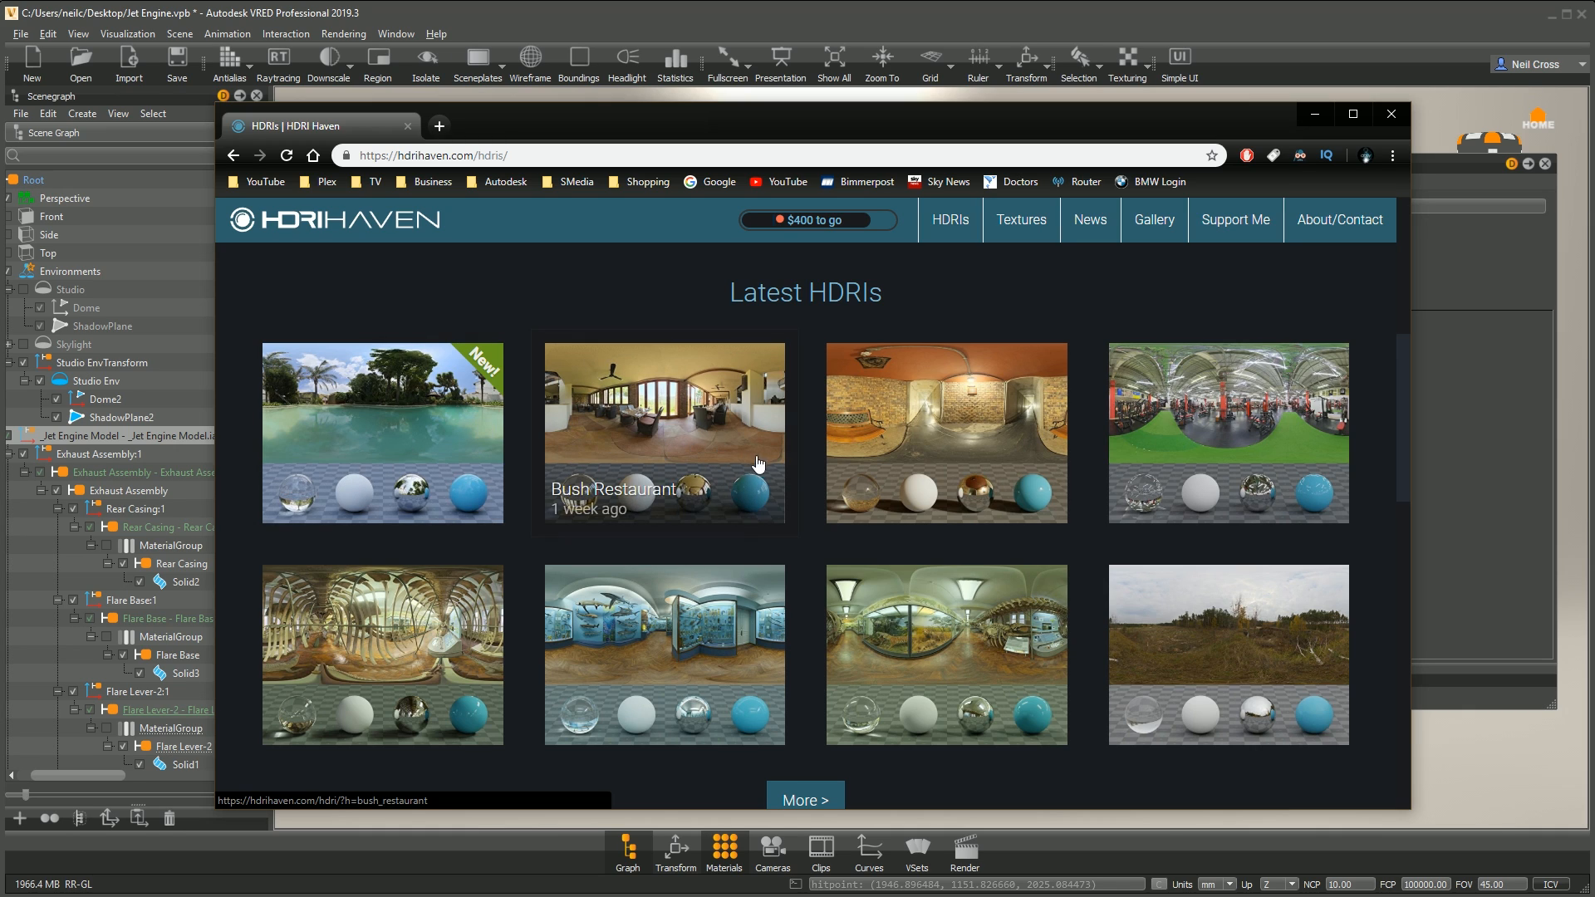
scroll(1018, 644, "down", 1)
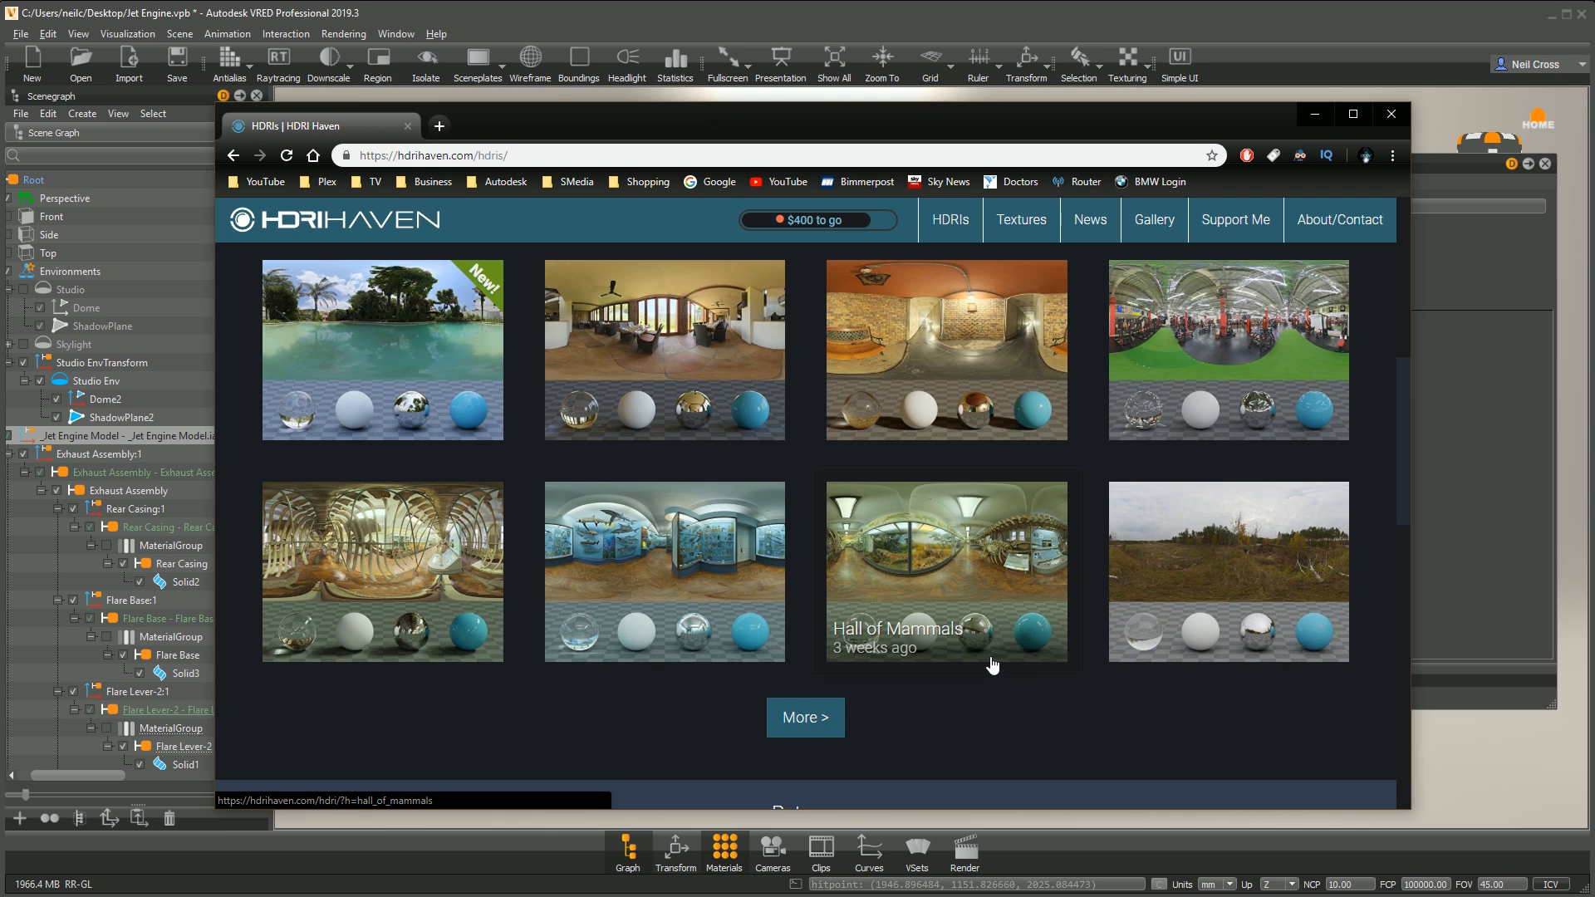
scroll(987, 658, "down", 1)
scroll(651, 498, "up", 2)
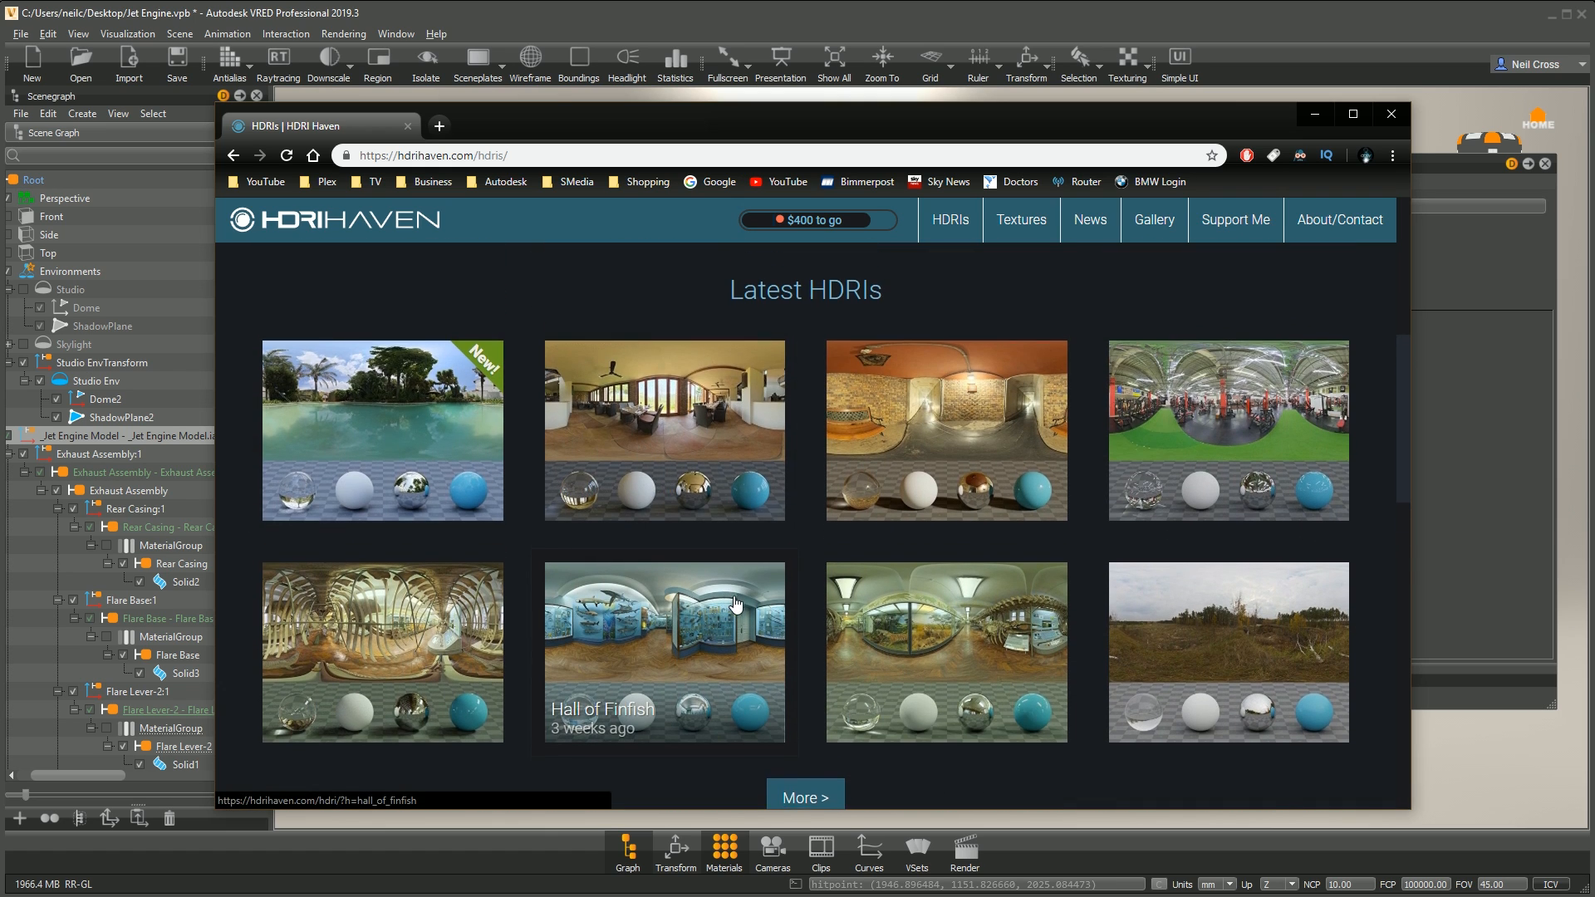
scroll(736, 598, "down", 6)
scroll(740, 604, "up", 4)
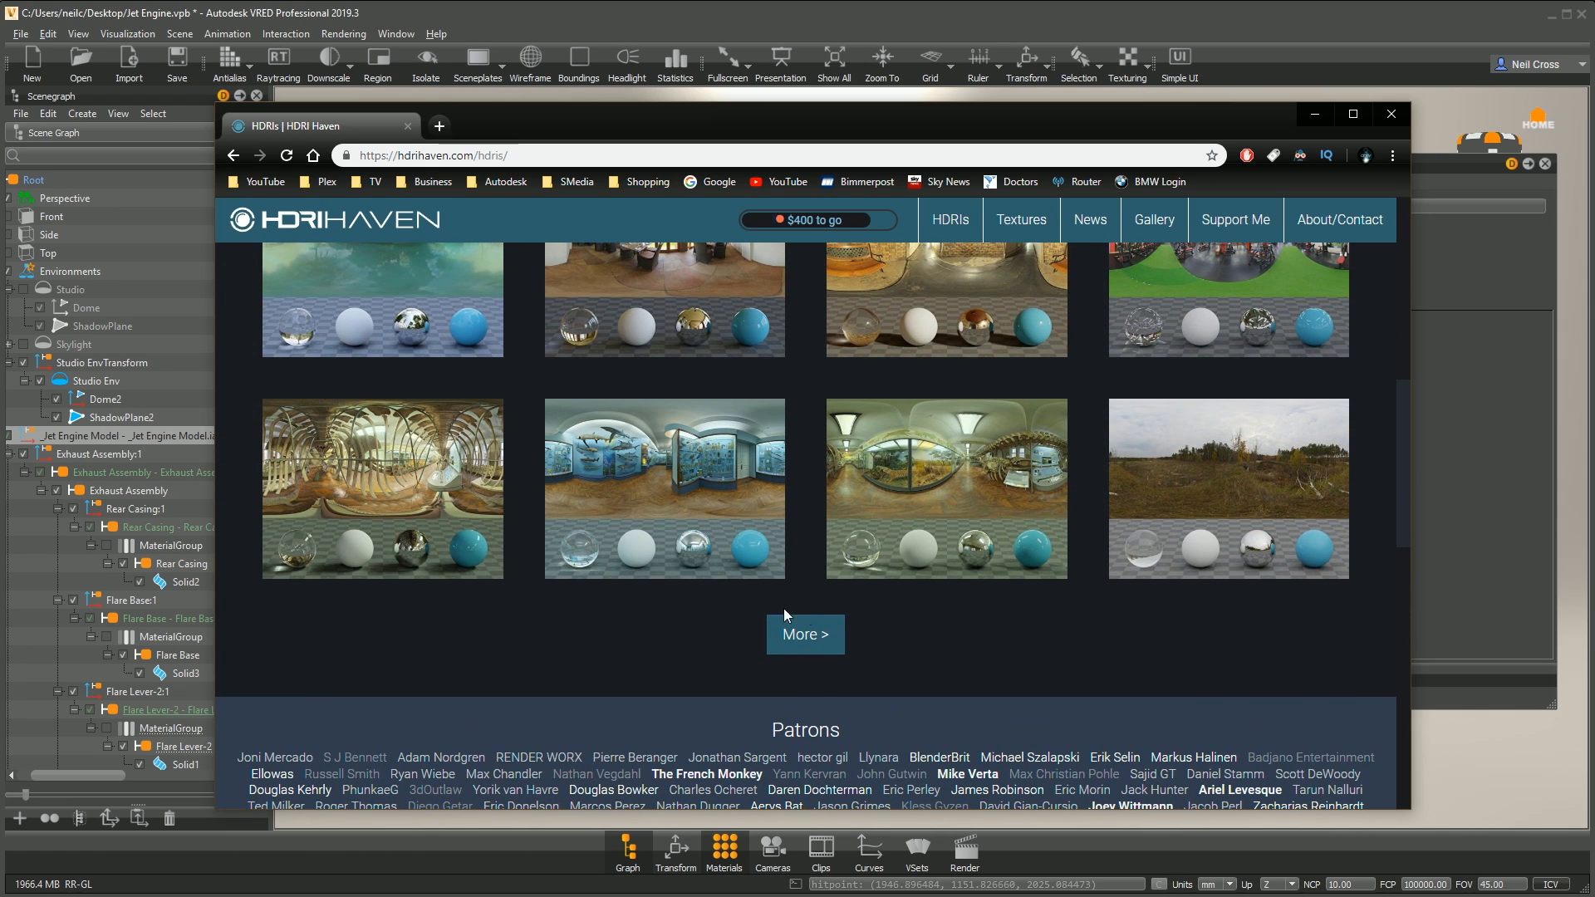
left_click(834, 636)
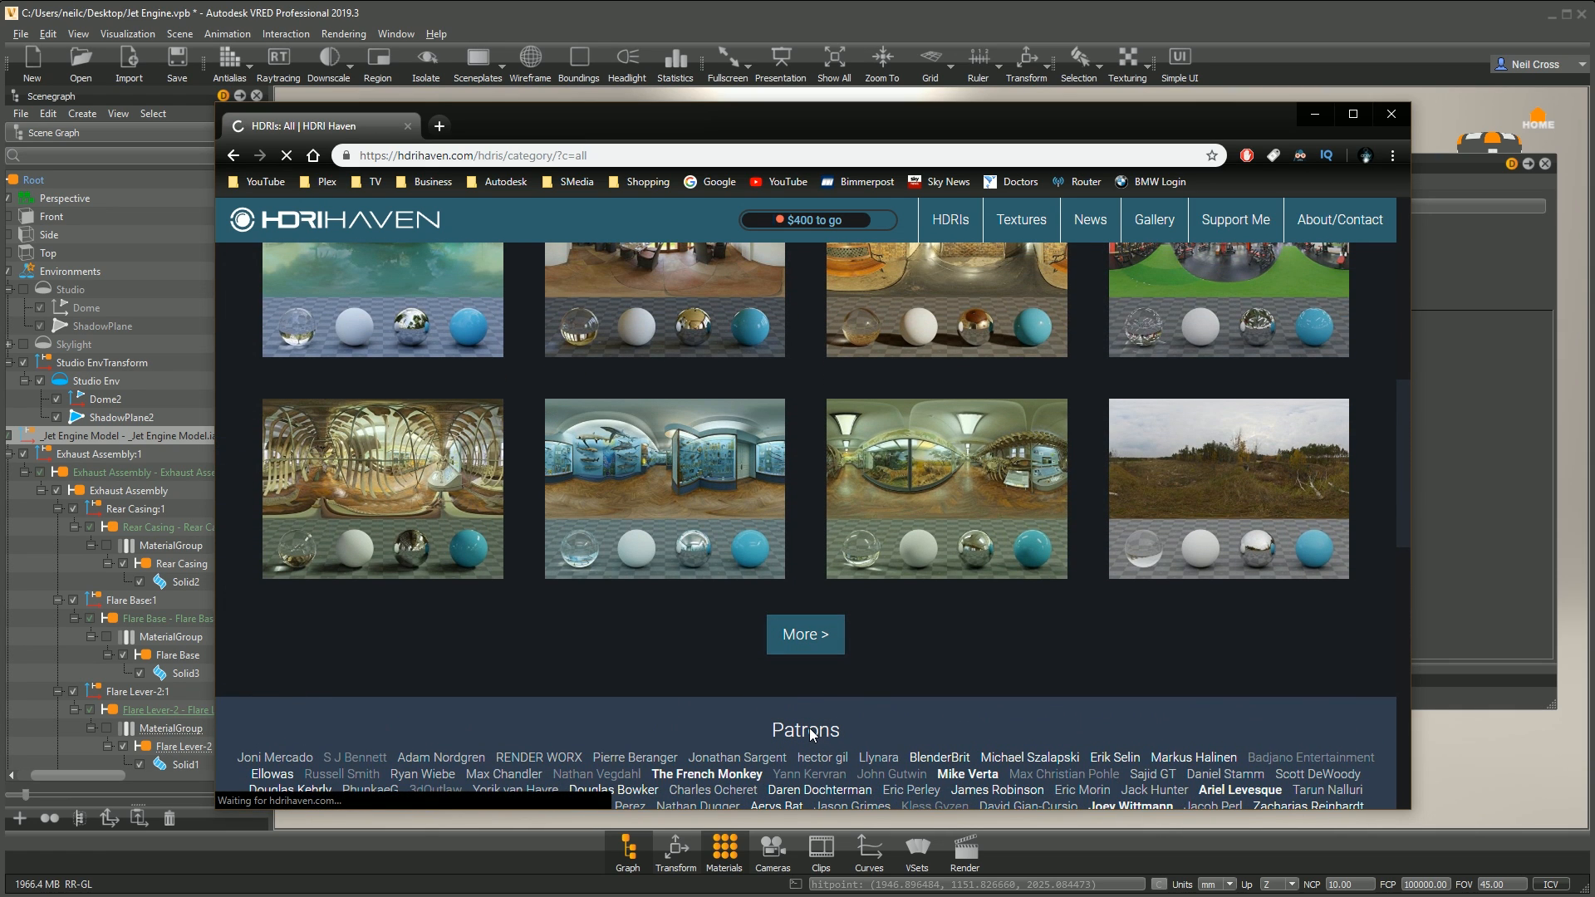
scroll(810, 714, "down", 5)
scroll(810, 713, "down", 2)
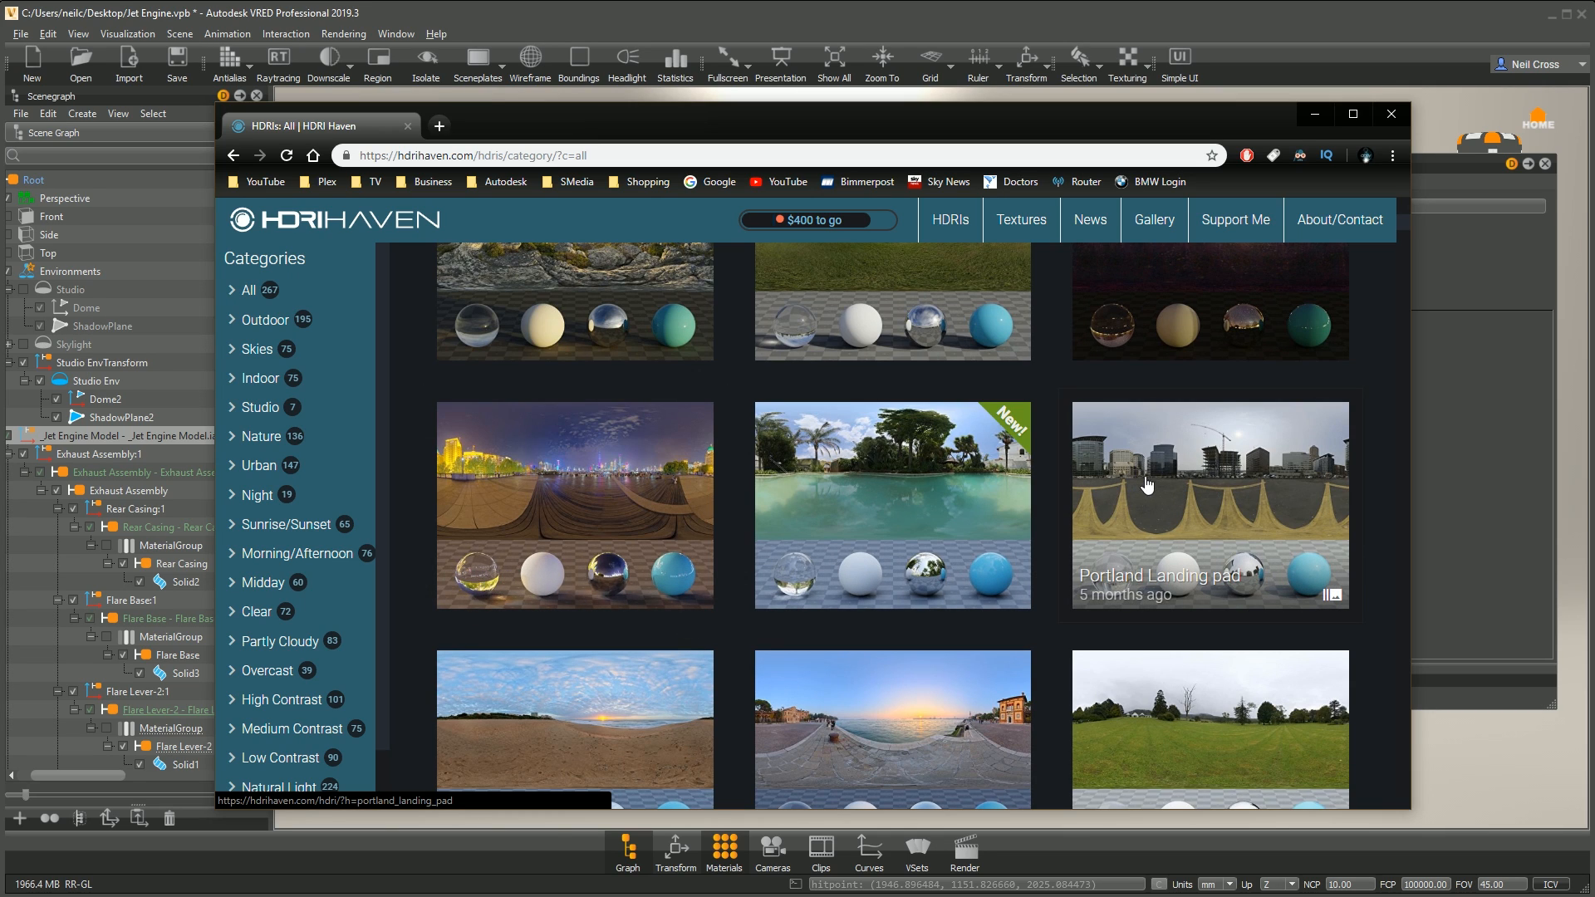
Step: Open the Portland Landing pad HDRI and examine its panorama and available download resolutions
left_click(1185, 526)
scroll(811, 587, "down", 3)
scroll(650, 402, "up", 2)
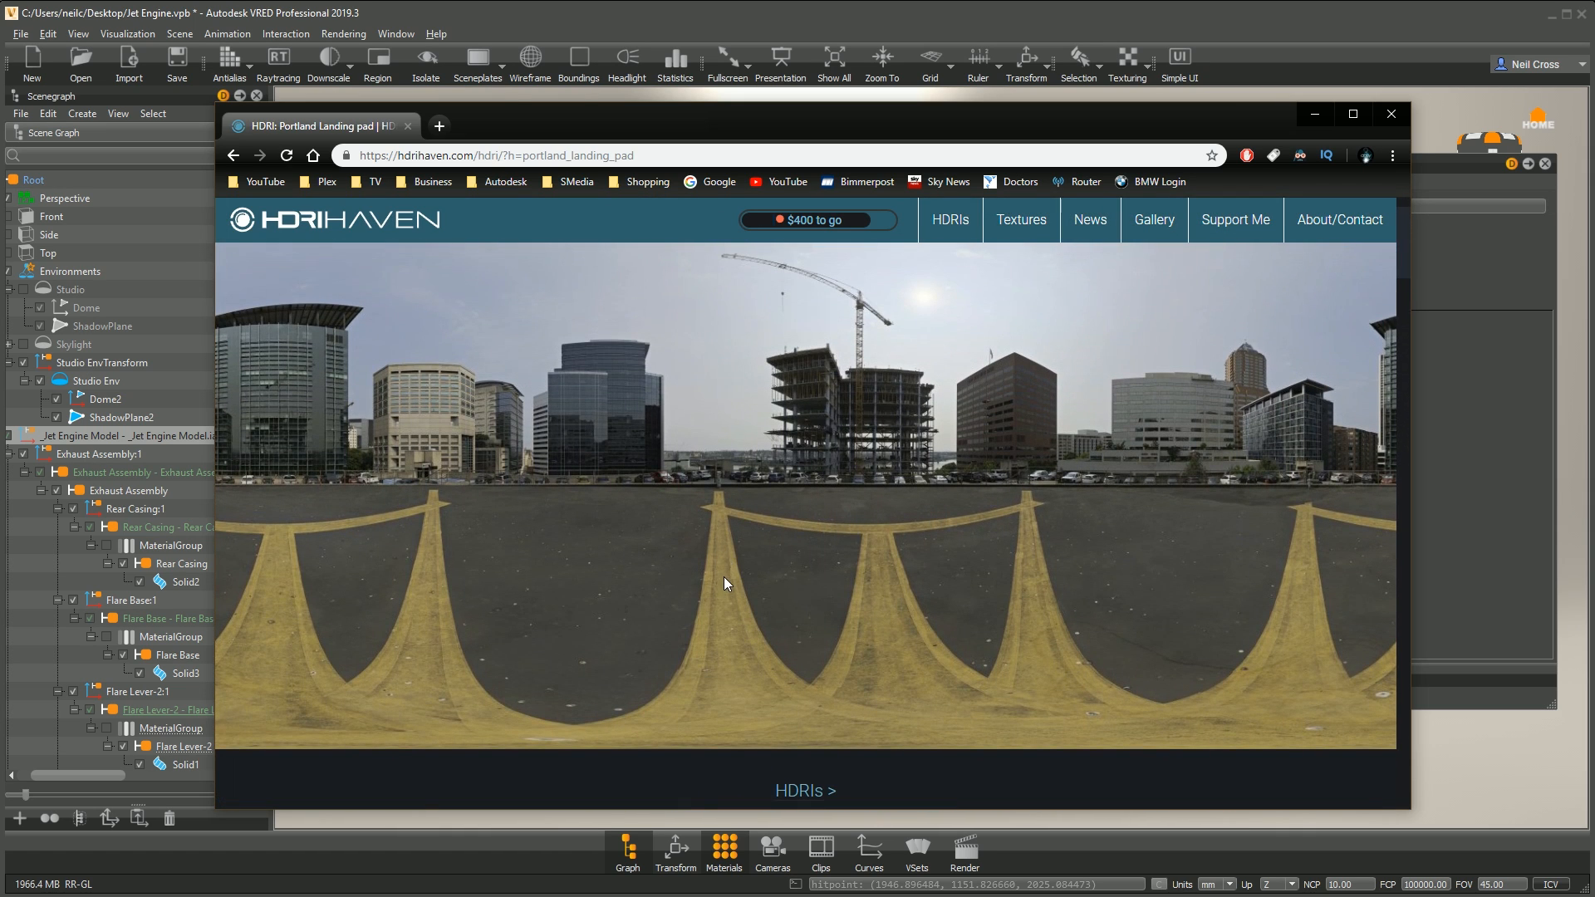
scroll(733, 603, "down", 3)
scroll(731, 596, "down", 6)
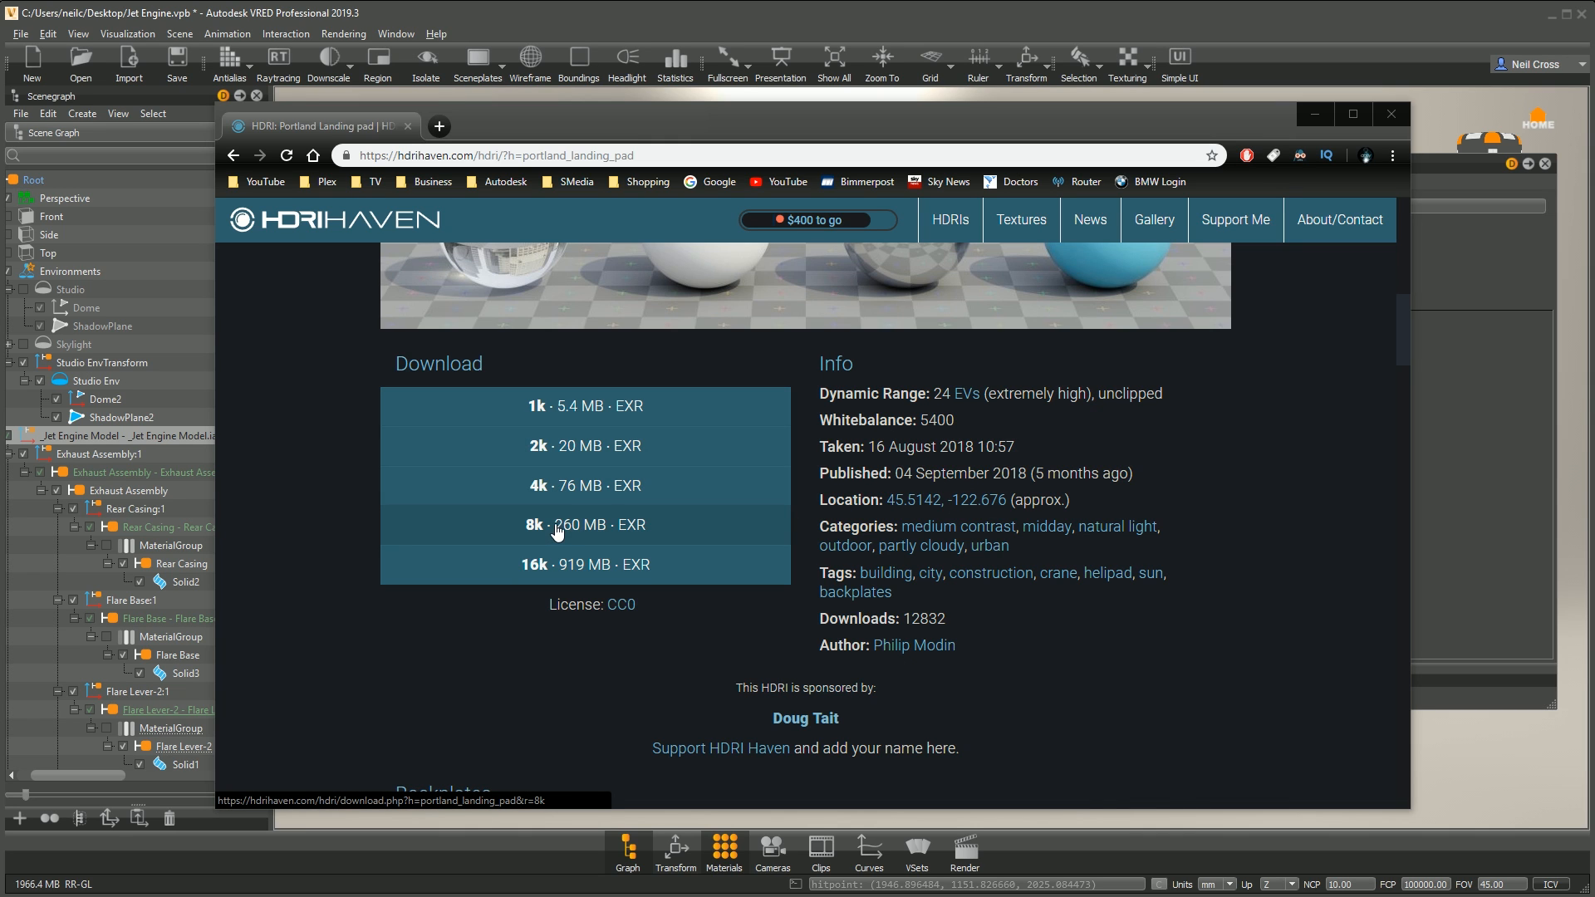
Step: Go back to the HDRI list, open Autoshop 01 and examine its panorama and download resolutions
key("alt+Left")
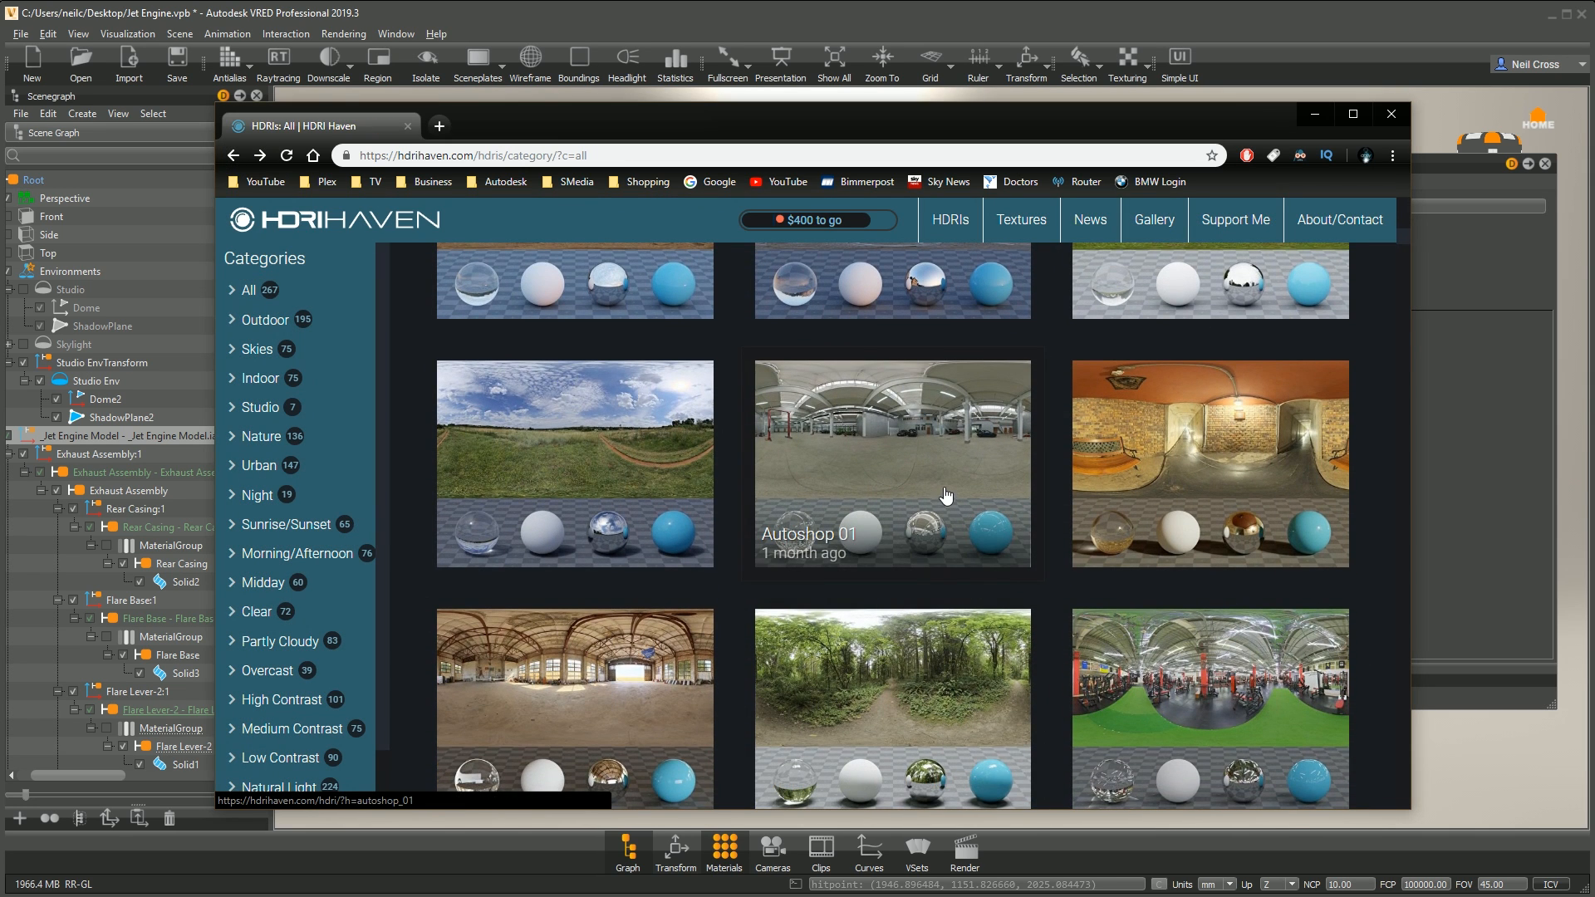
left_click(934, 467)
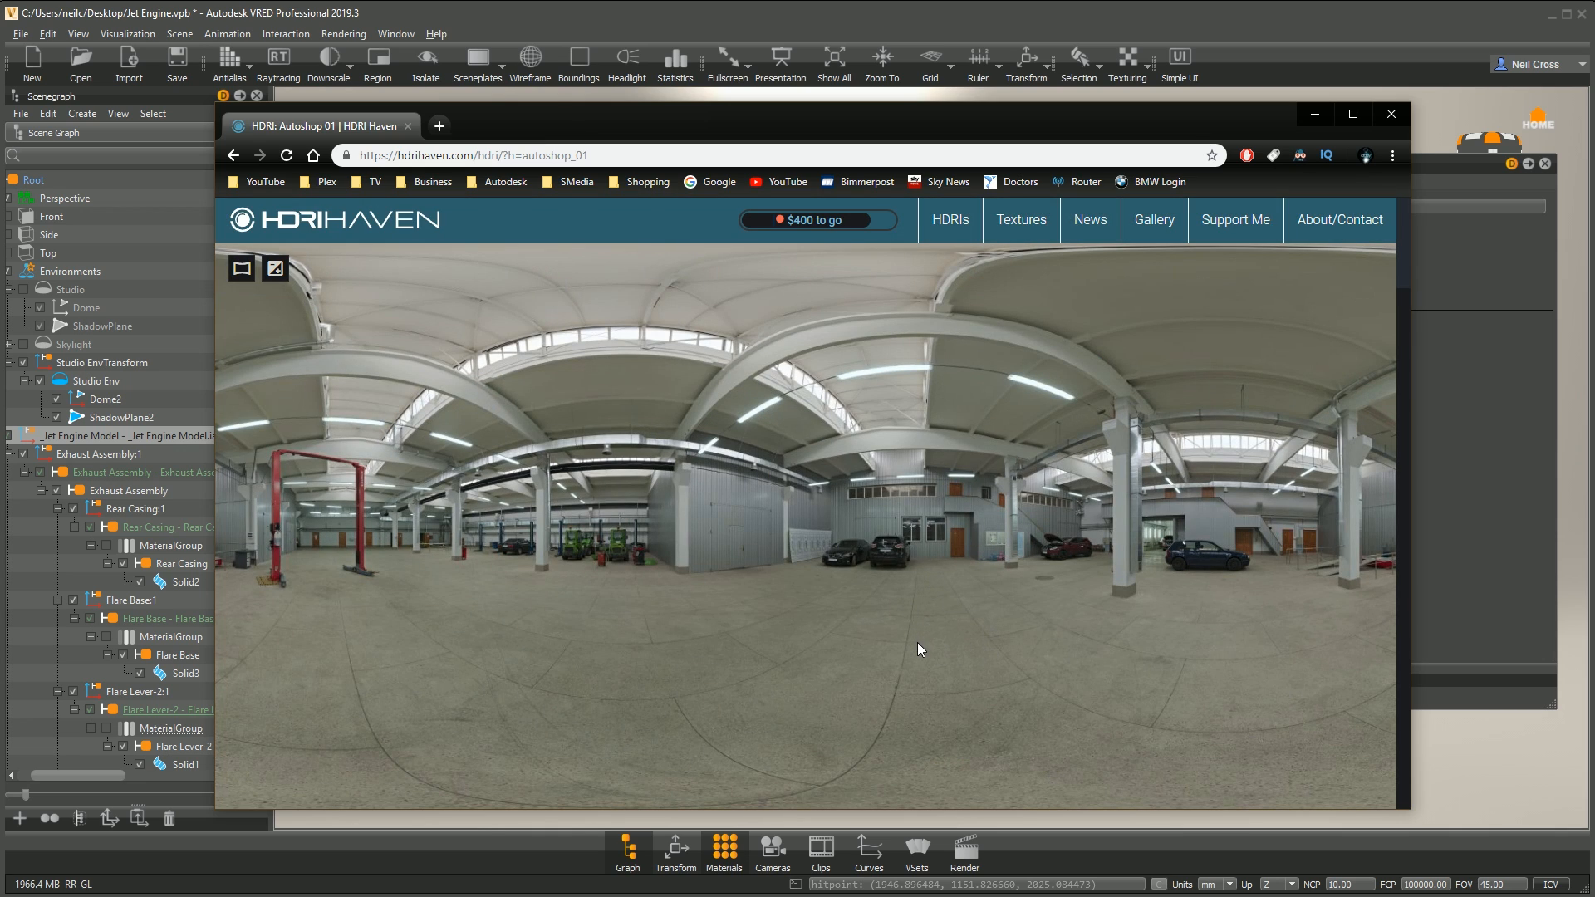
scroll(912, 648, "down", 4)
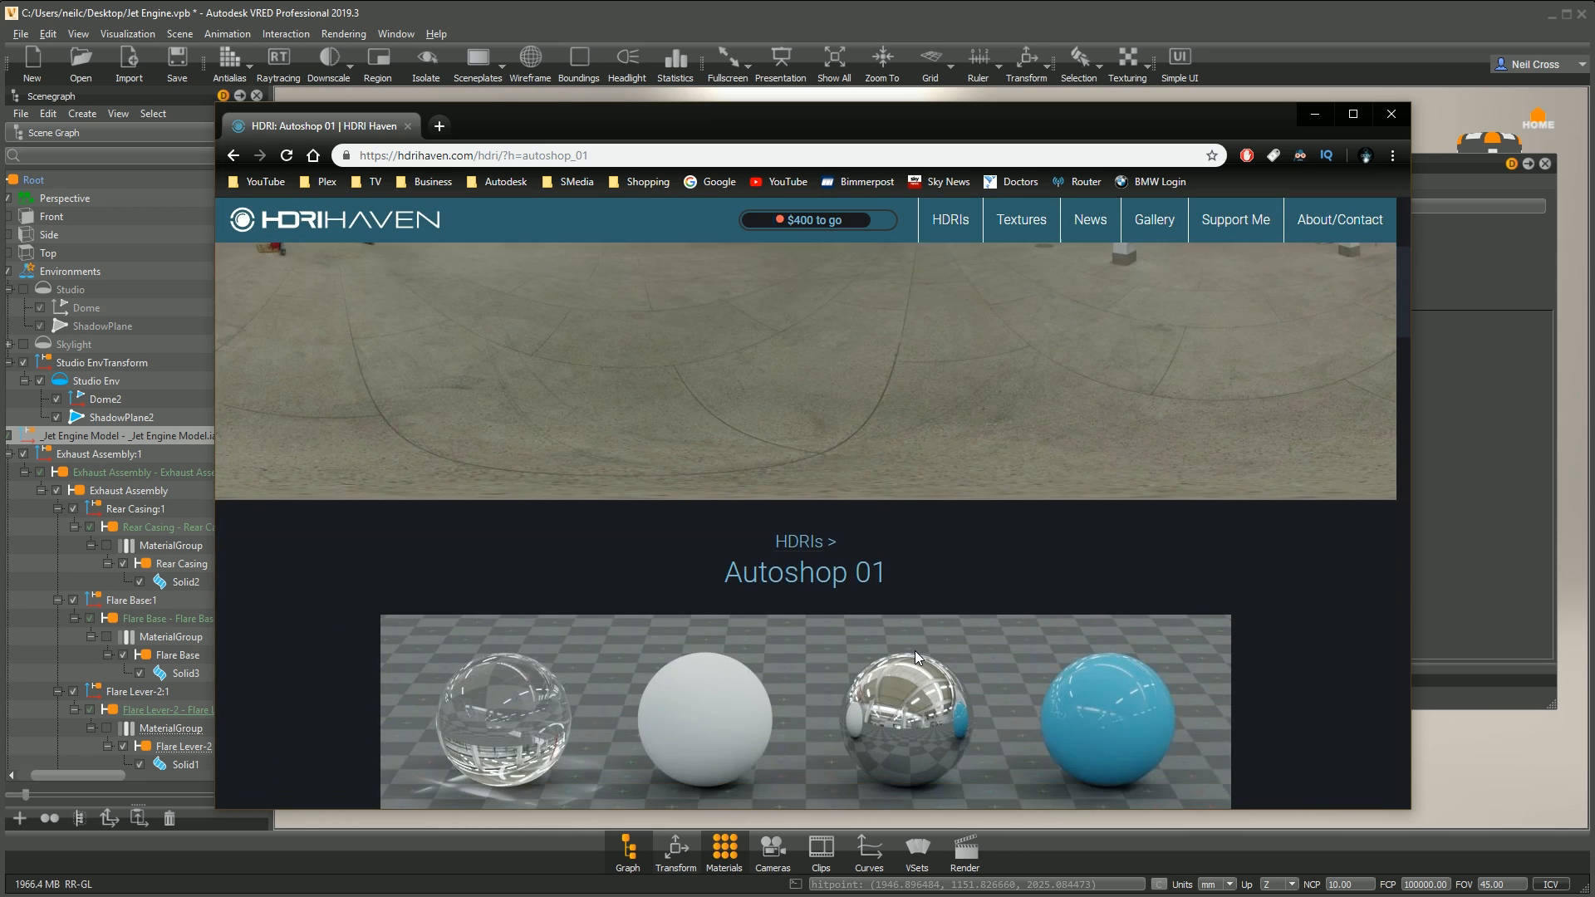
scroll(913, 656, "down", 5)
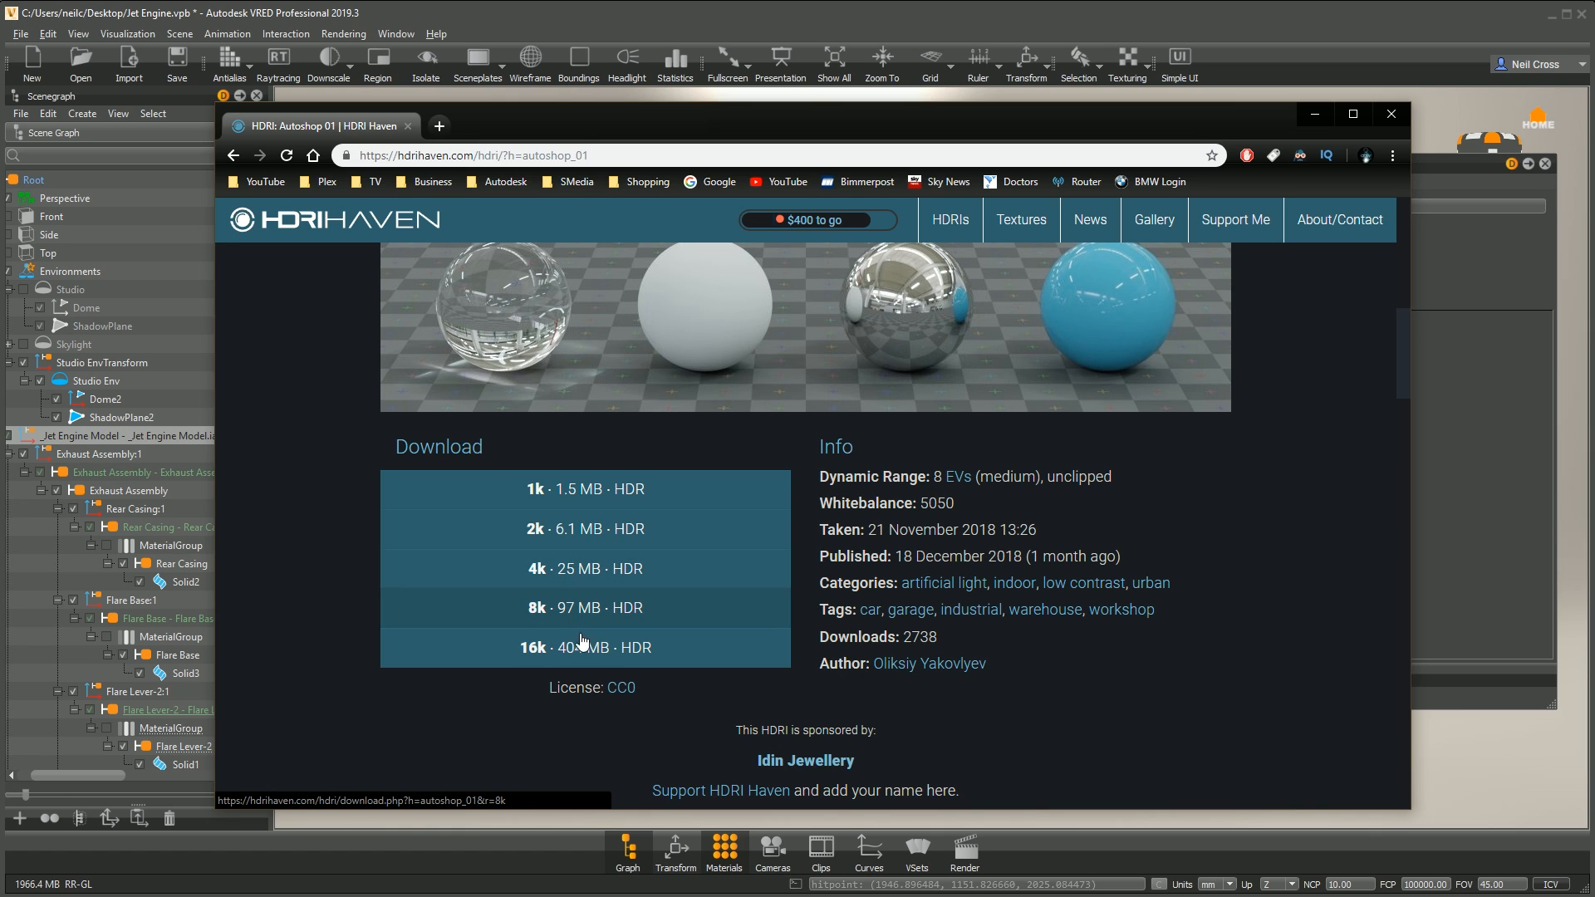
Step: Switch back to VRED and start creating a new Sphere Environment in the Material Editor
left_click(394, 17)
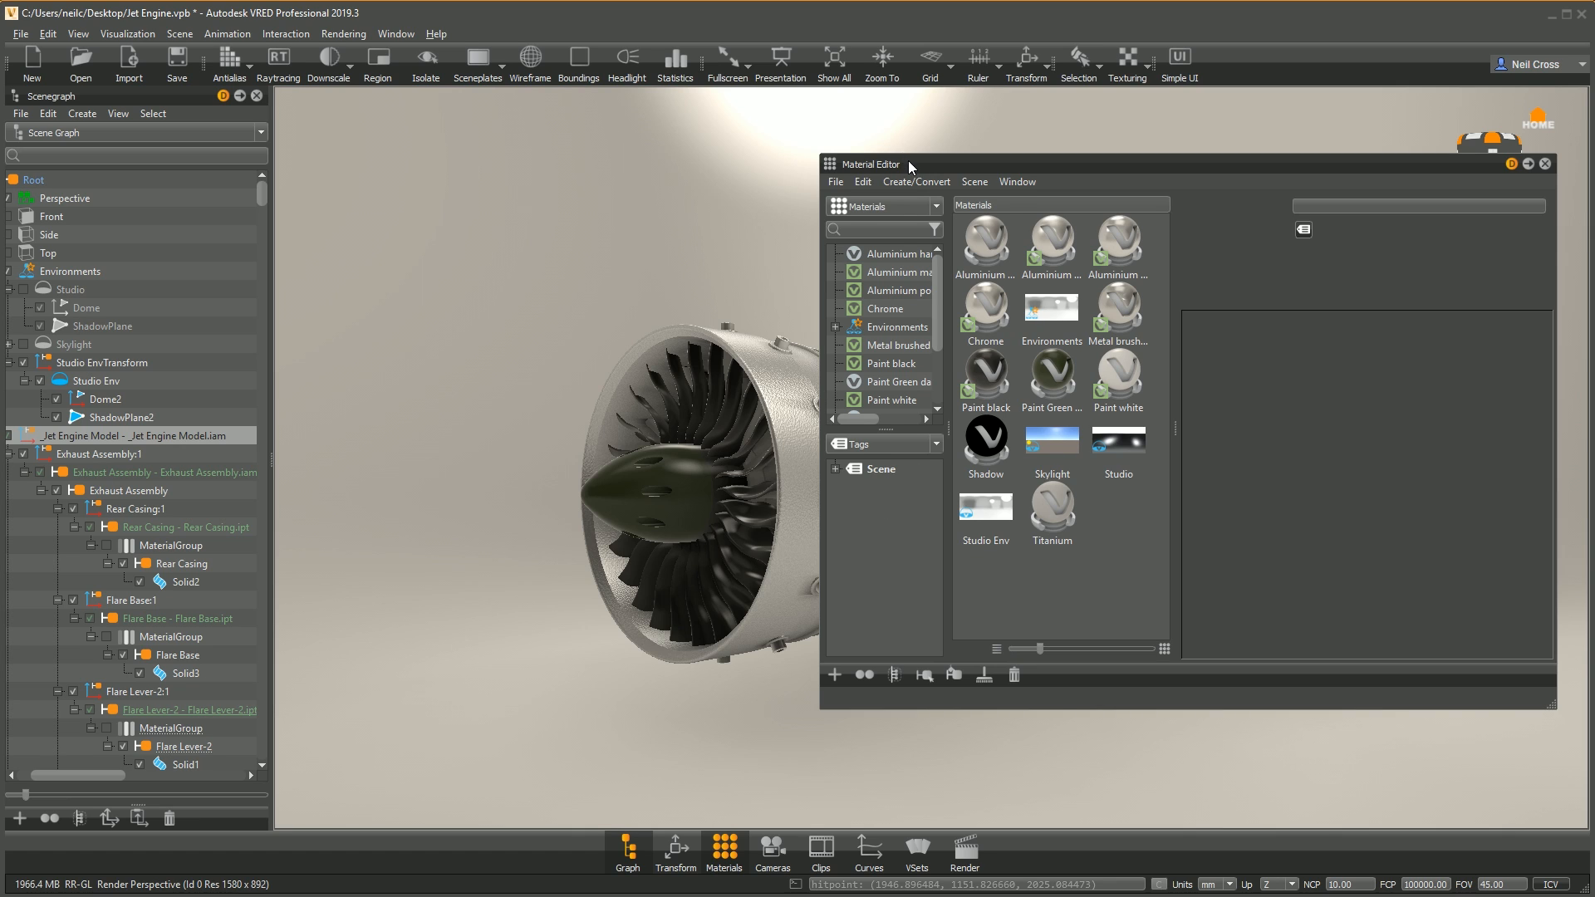
left_click_drag(909, 165, 637, 142)
left_click(563, 652)
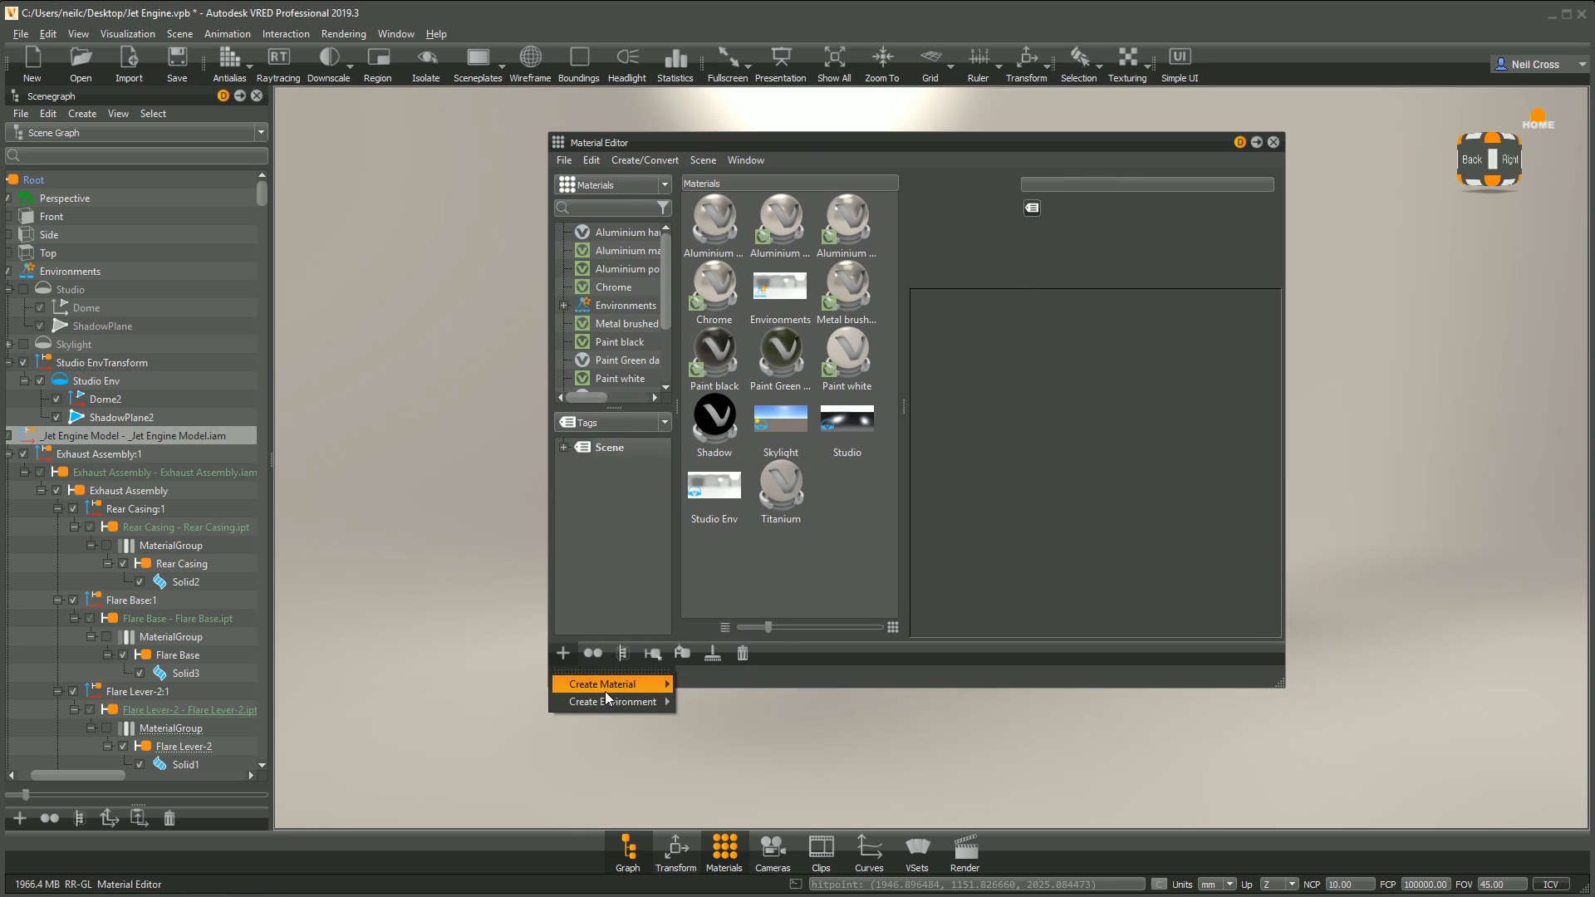
mouse_move(605, 693)
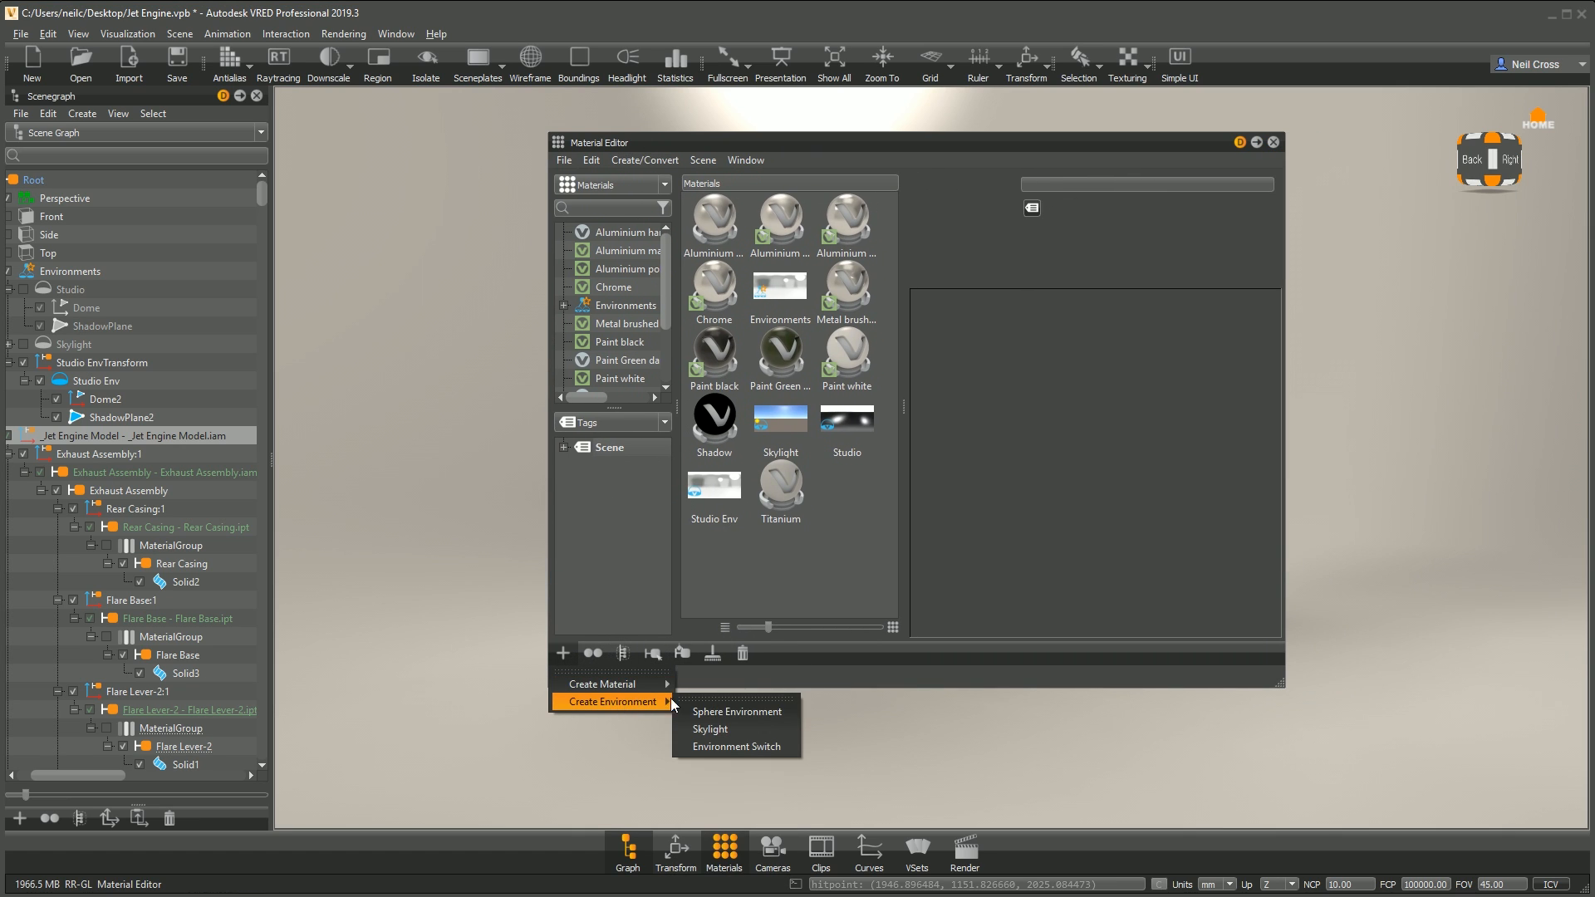
left_click(735, 711)
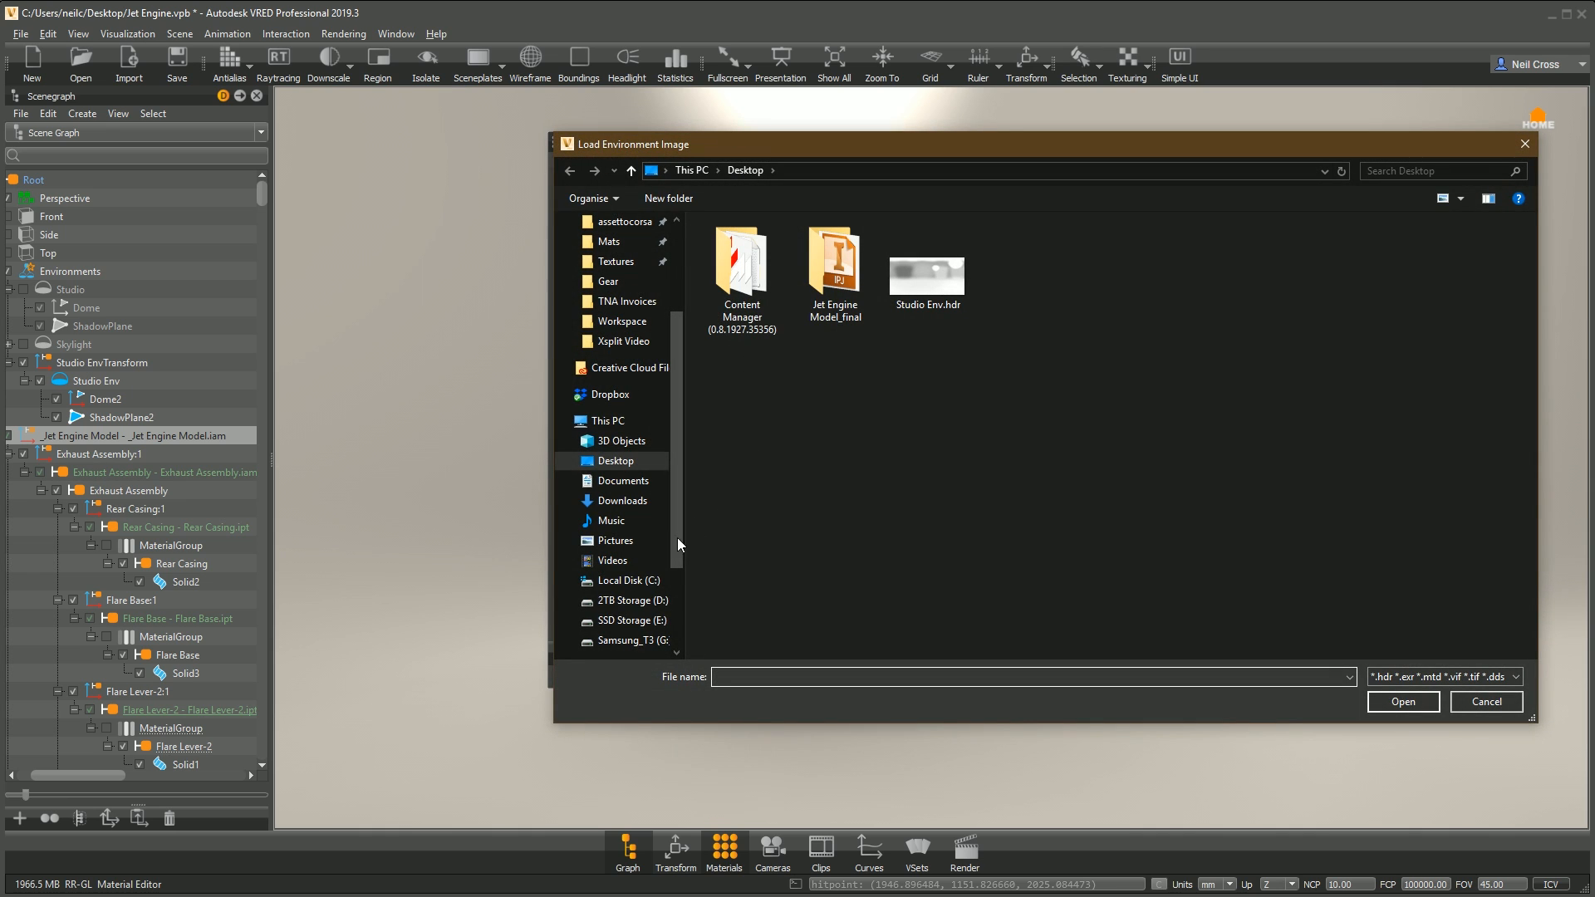
Step: Load skylit_garage_8k.hdr from the HDR Backgrounds\HDR folder on the Samsung_T3 drive as the environment image
left_click(631, 640)
double_click(728, 263)
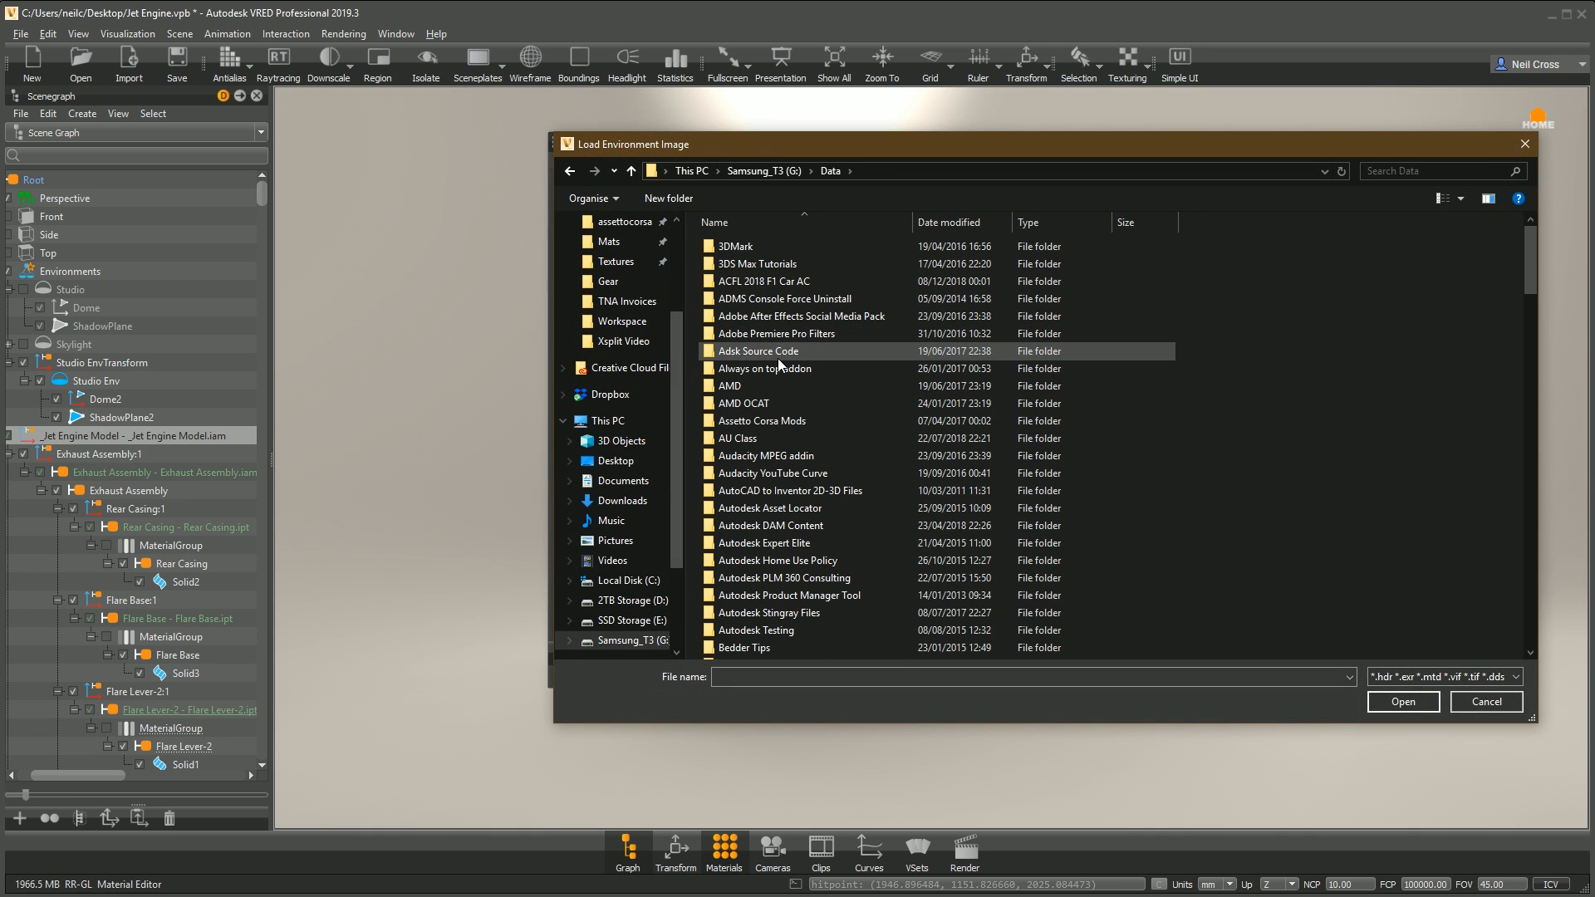
key("h")
double_click(746, 259)
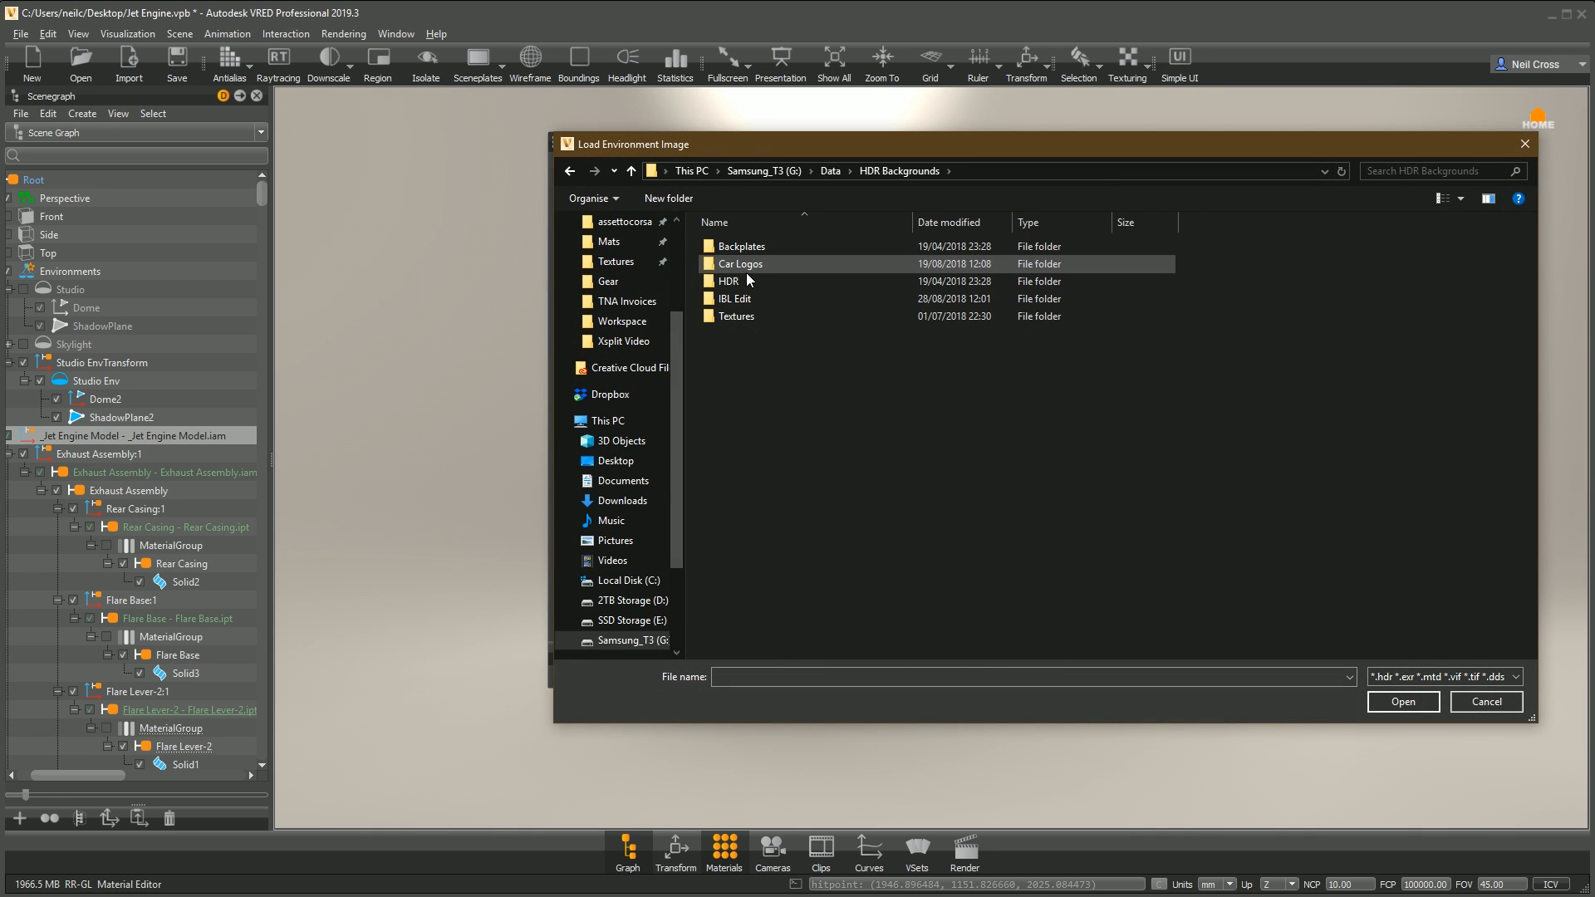
double_click(744, 284)
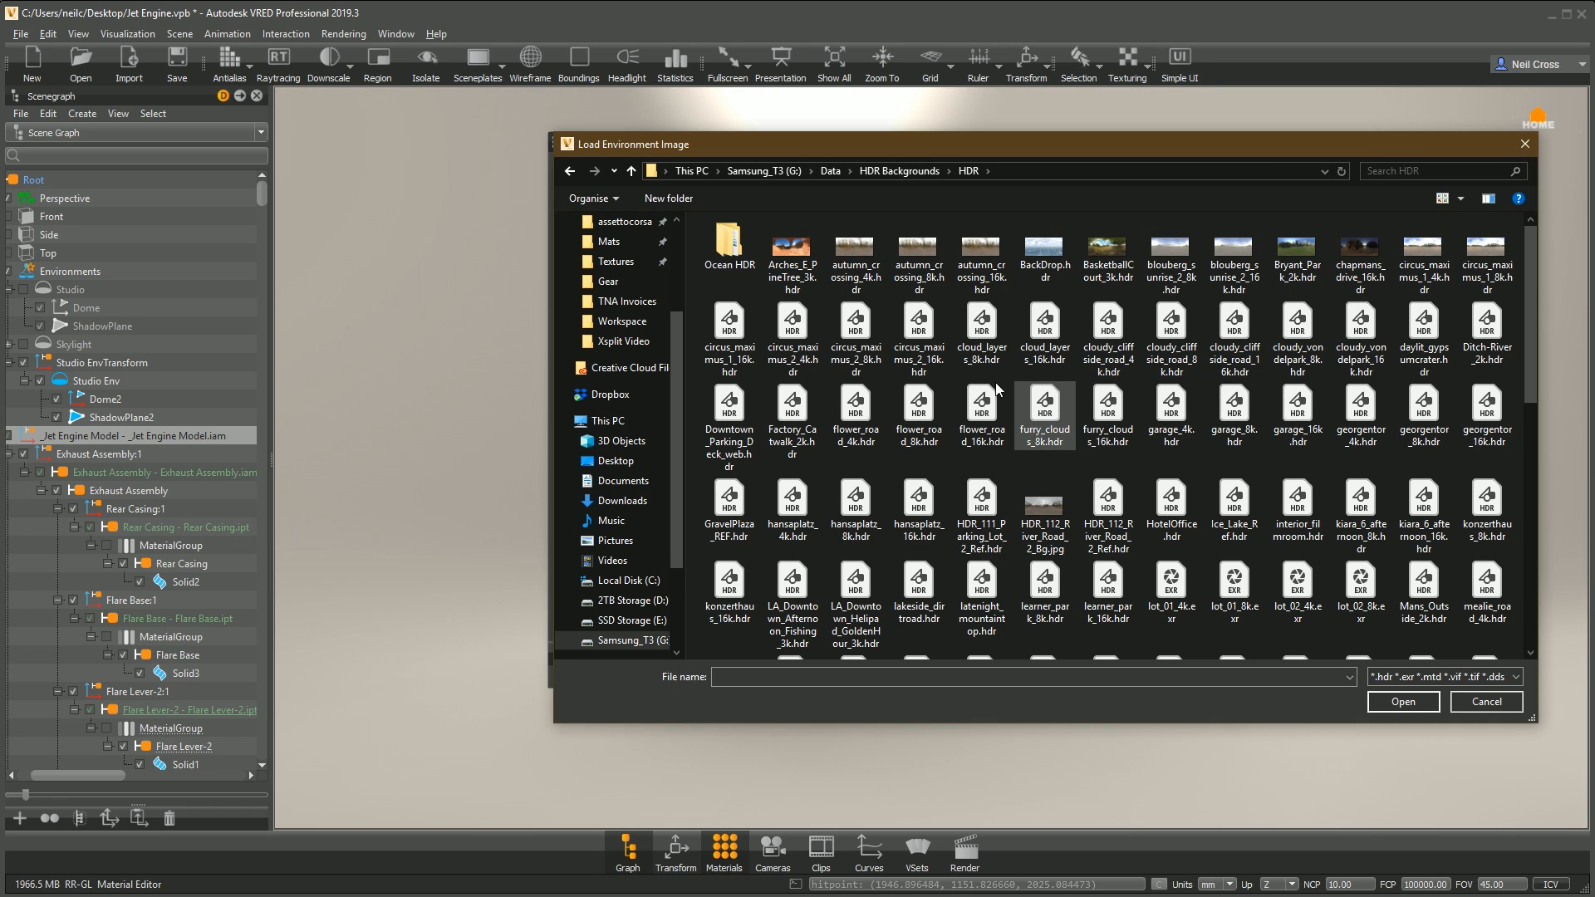
left_click(996, 428)
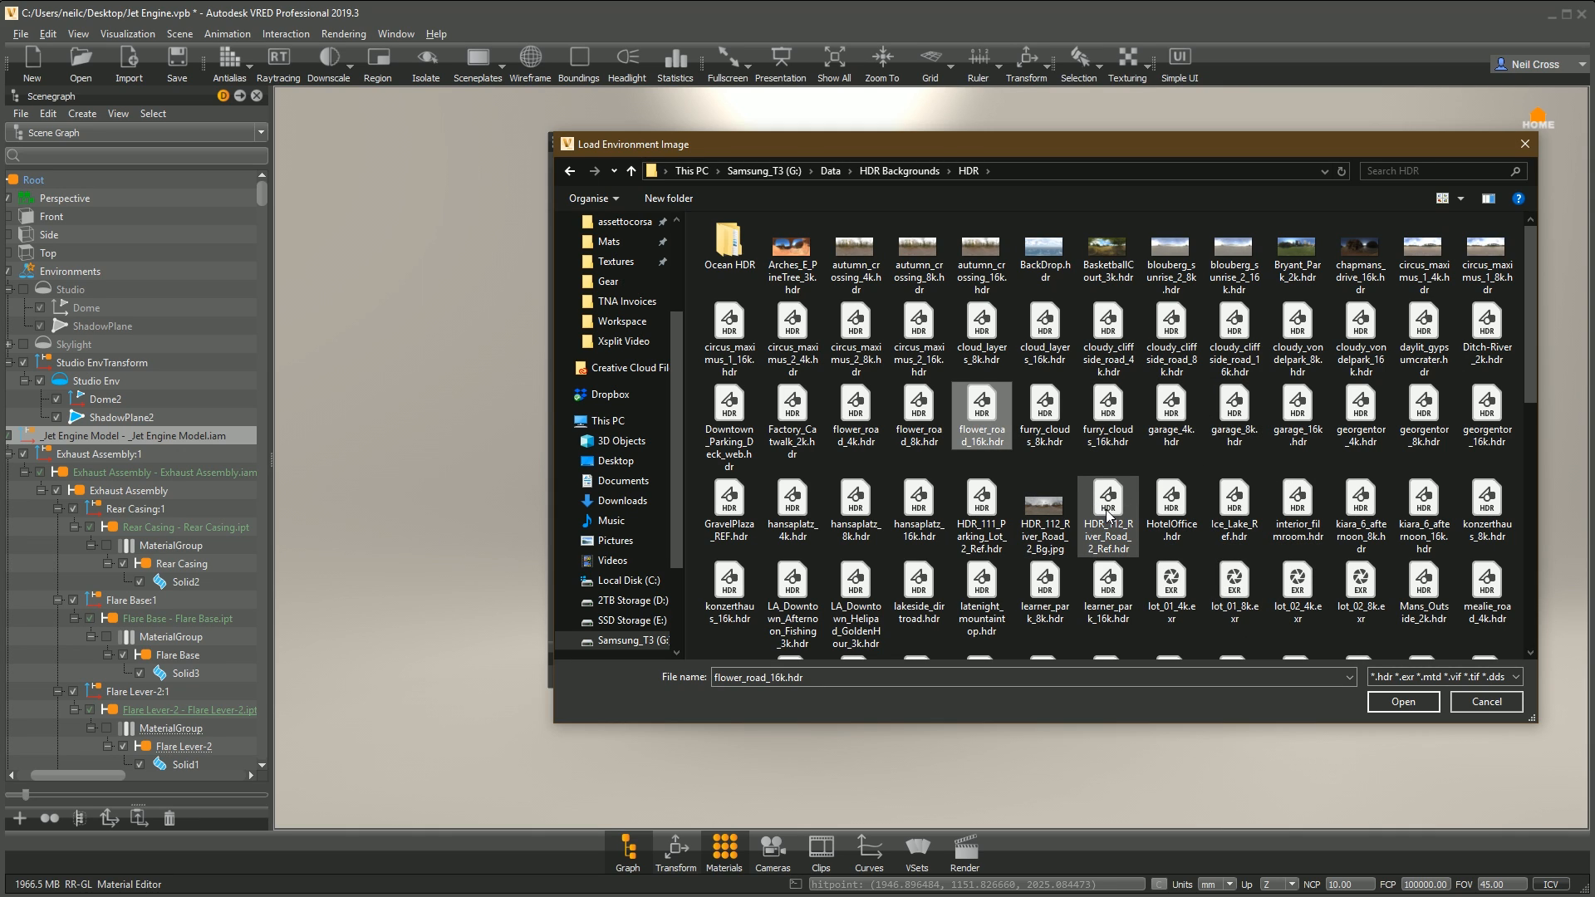
scroll(1108, 513, "down", 3)
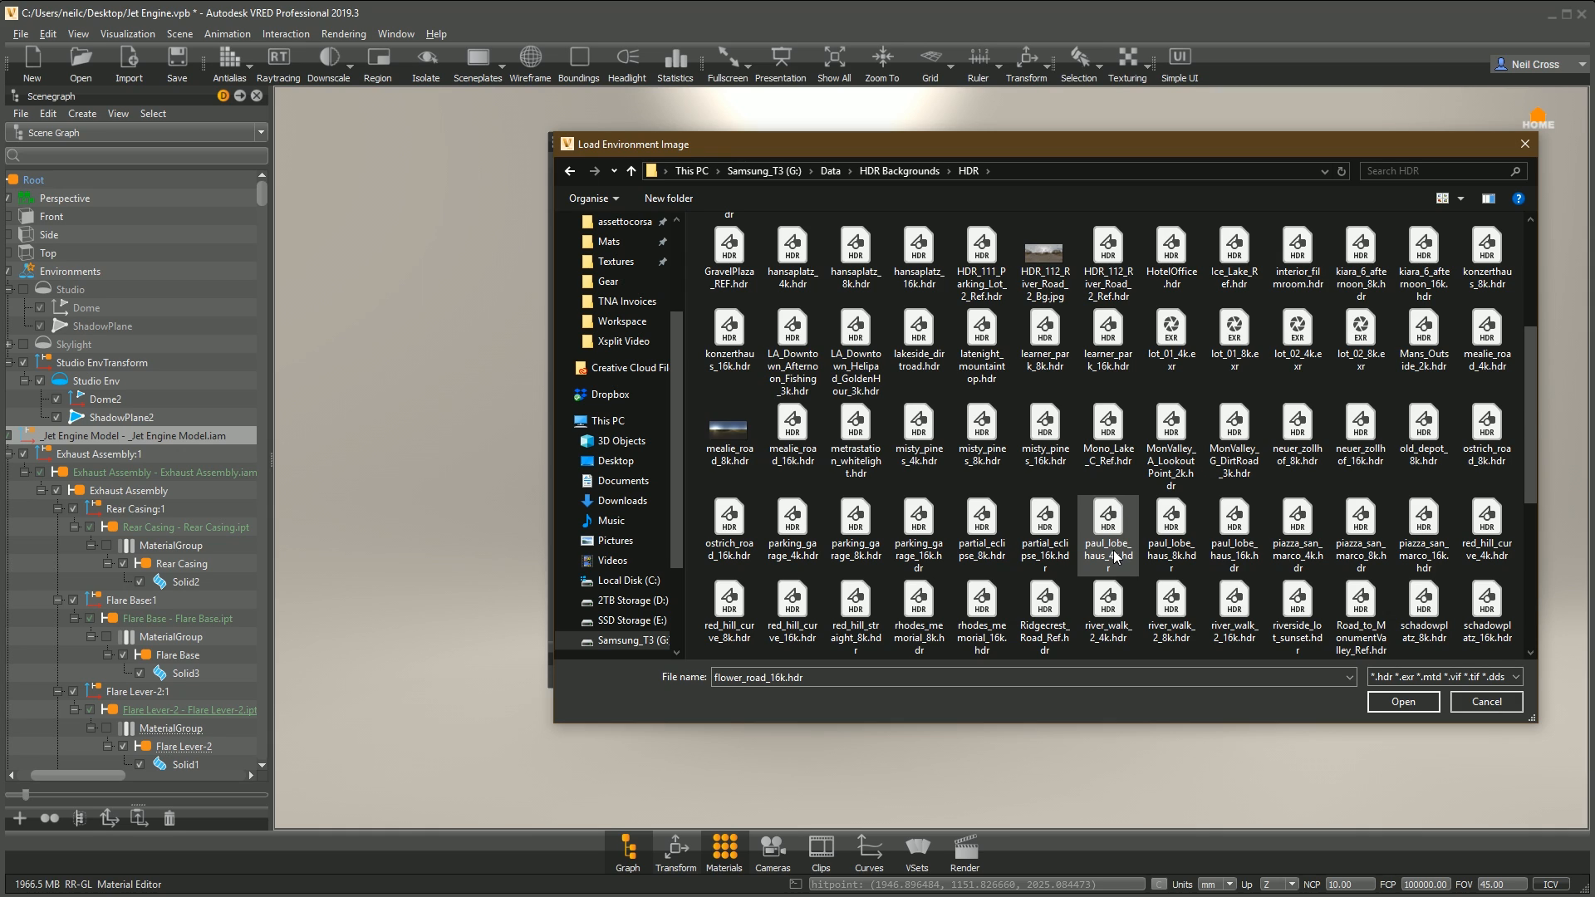
scroll(1116, 556, "down", 3)
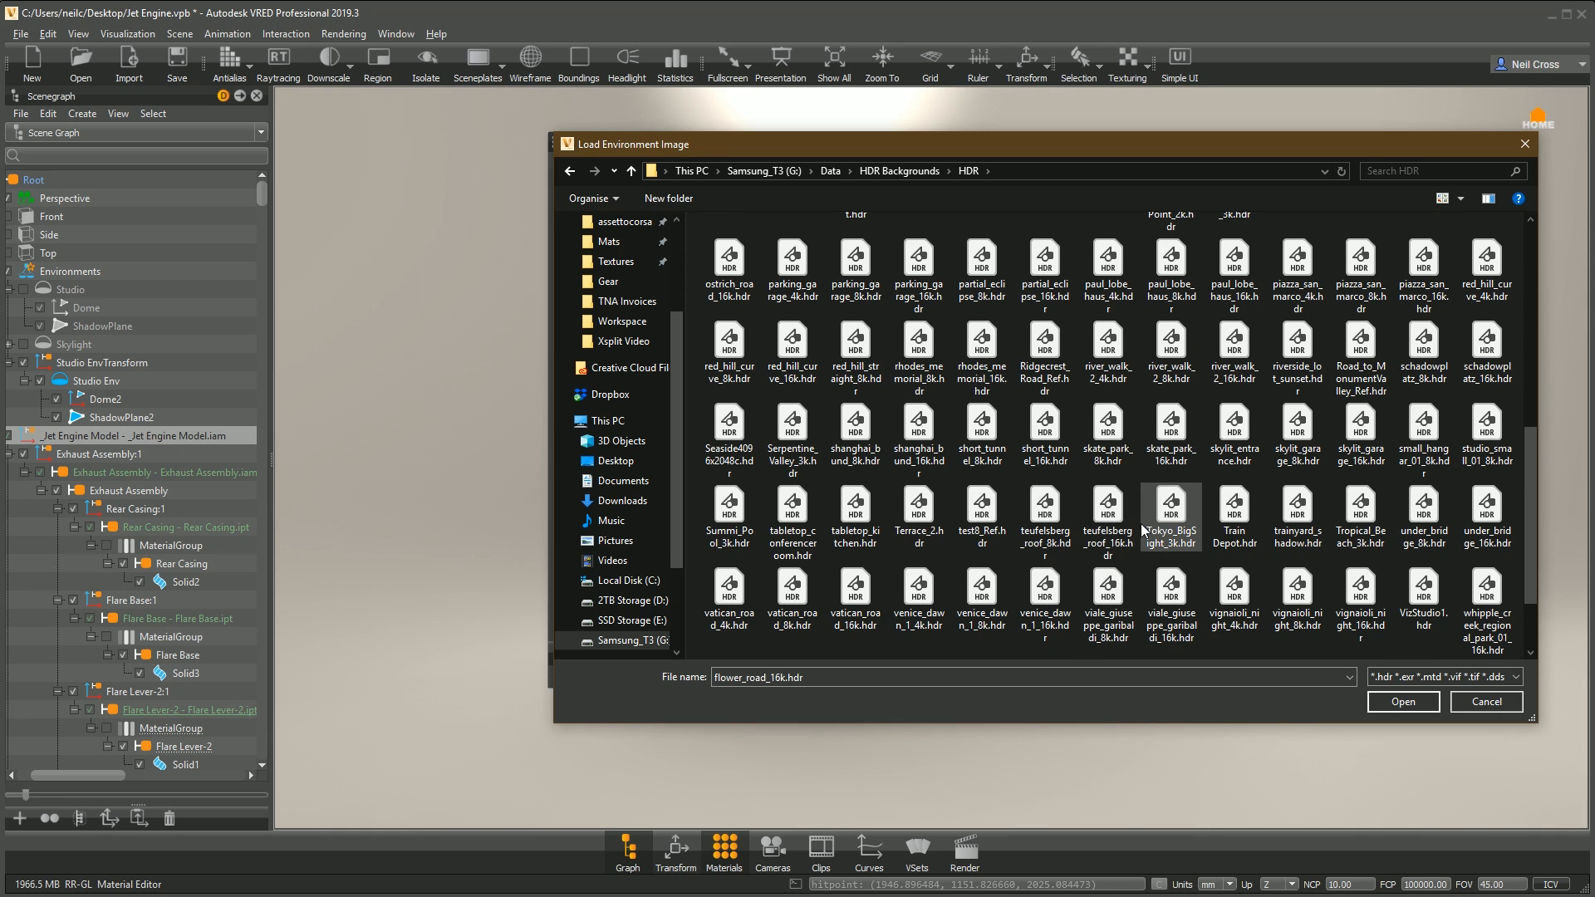
double_click(1293, 430)
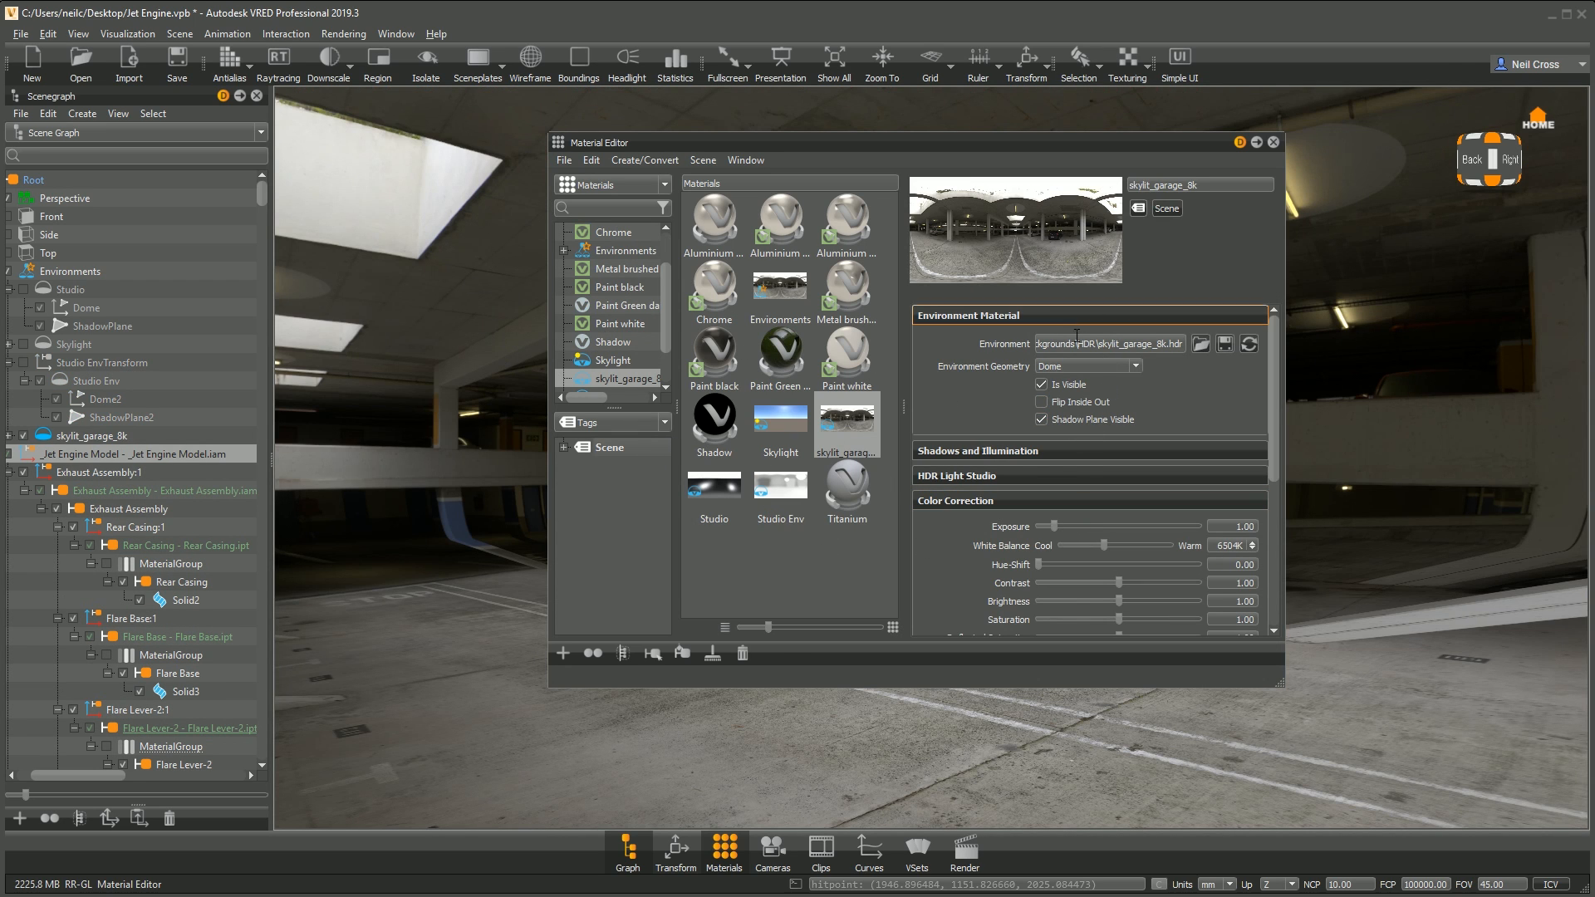
Step: Set the skylit_garage_8k environment's geometry to Sphere
scroll(1422, 586, "down", 12)
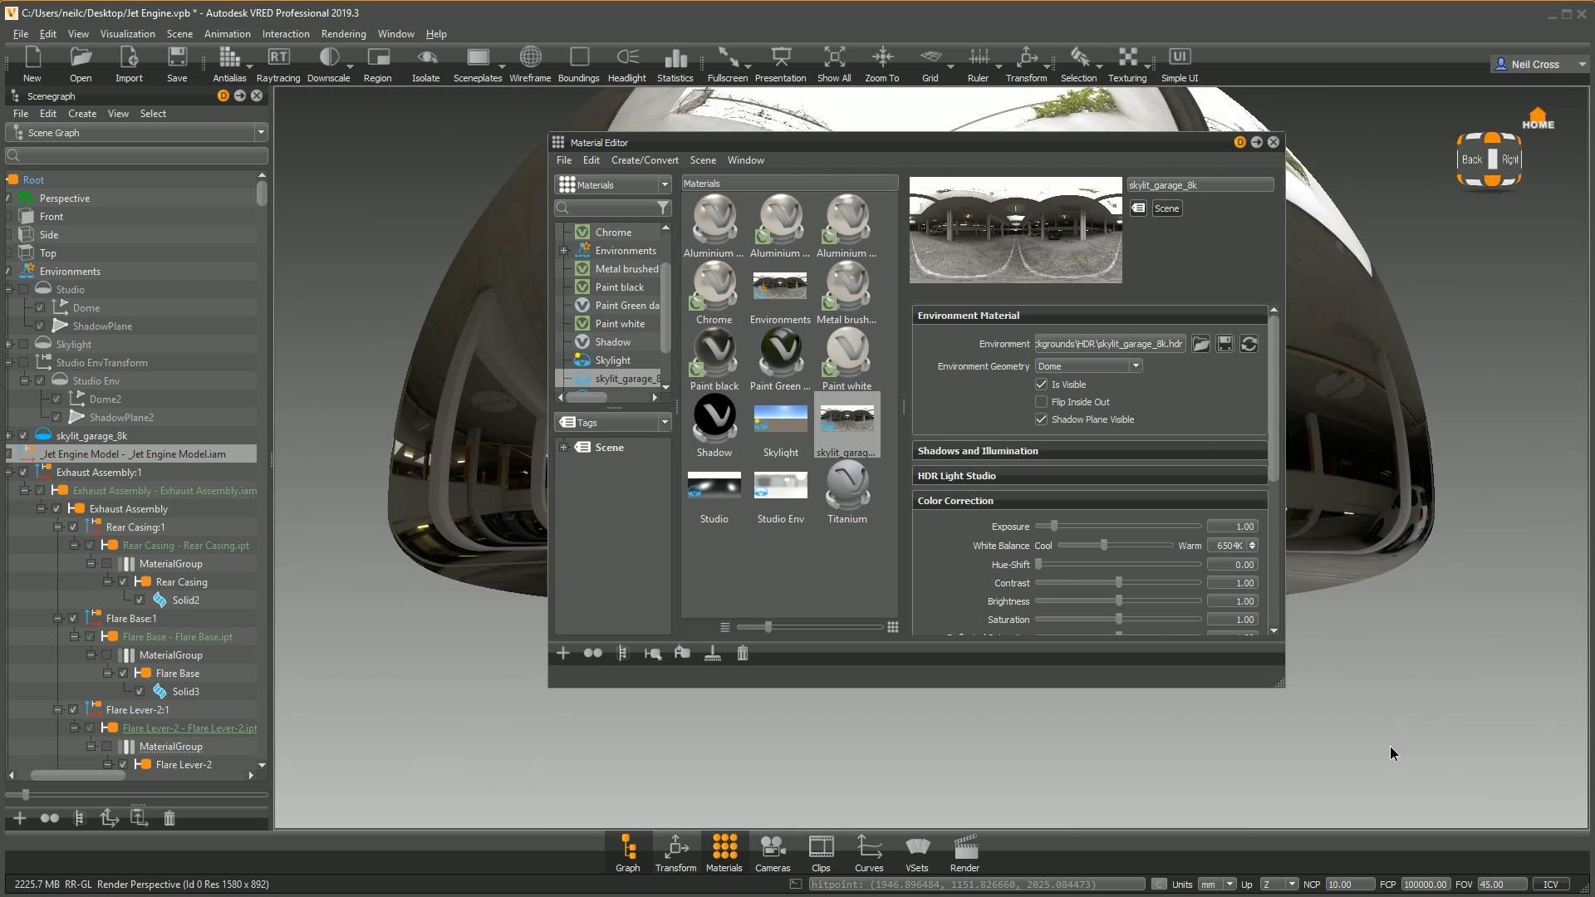
scroll(1389, 746, "up", 5)
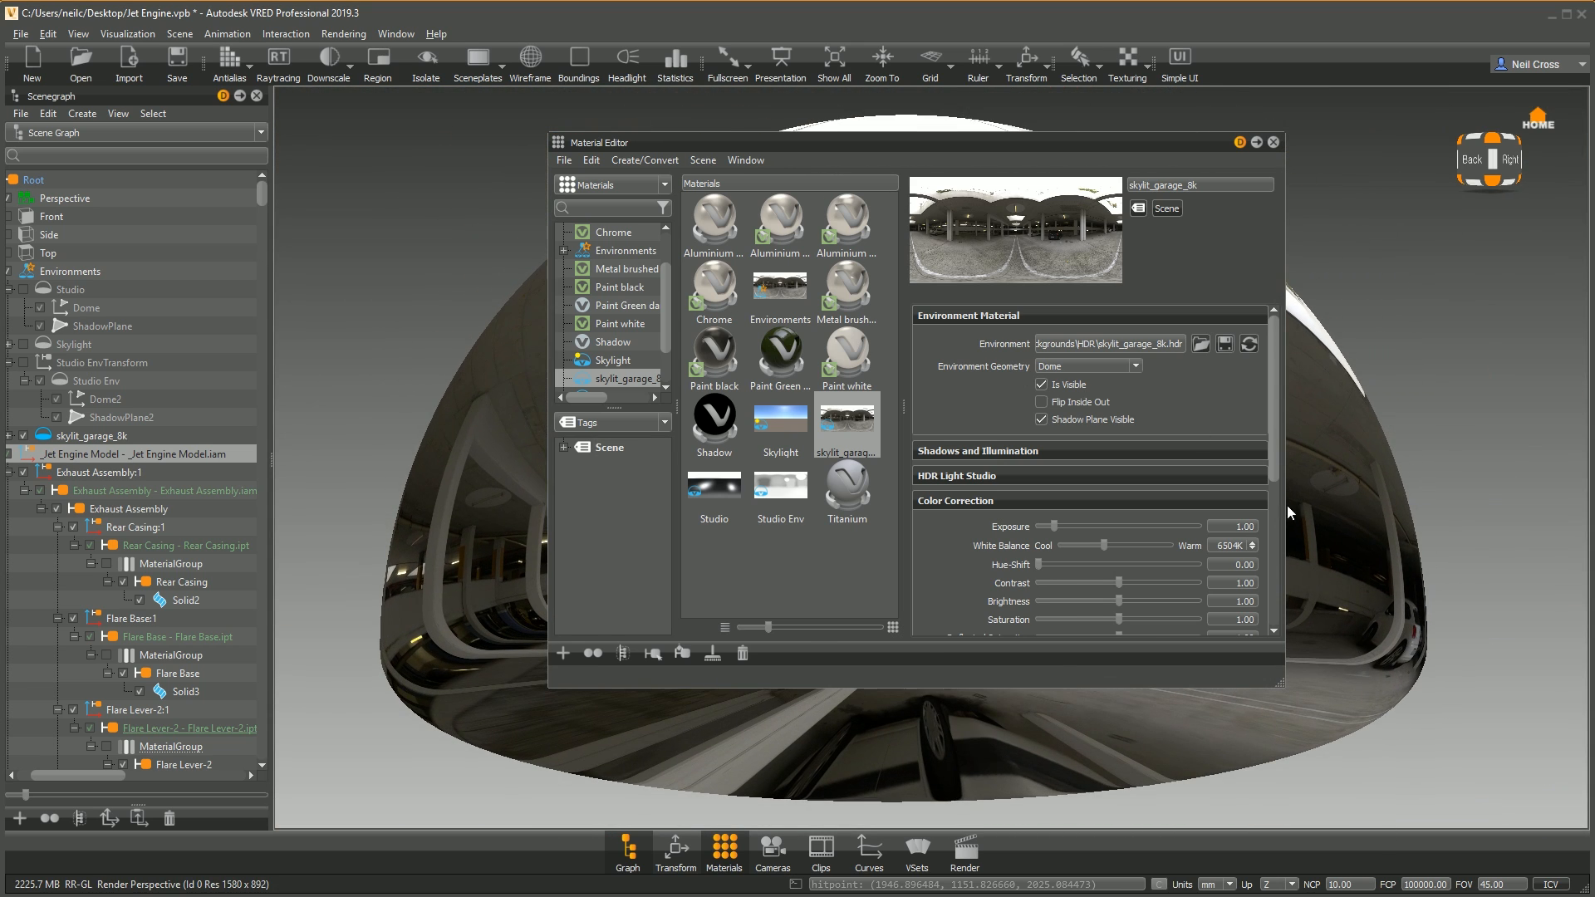
left_click_drag(1106, 140, 543, 196)
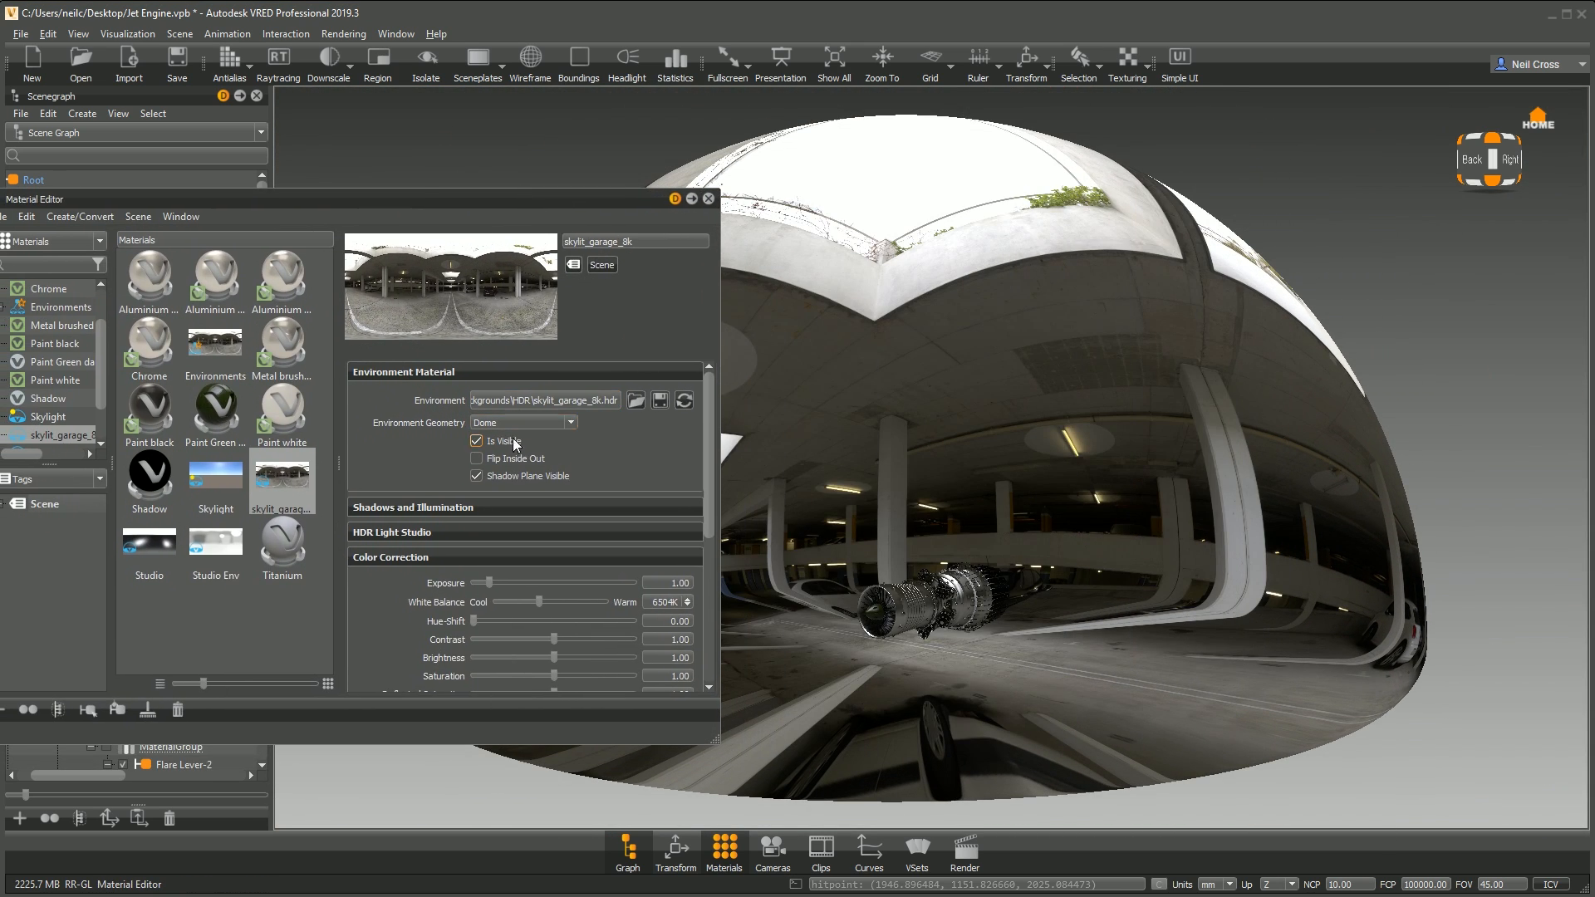
left_click(512, 425)
left_click(504, 456)
Step: Examine the jet engine from several angles and distances inside the spherical garage environment
left_click_drag(1002, 633, 1060, 615)
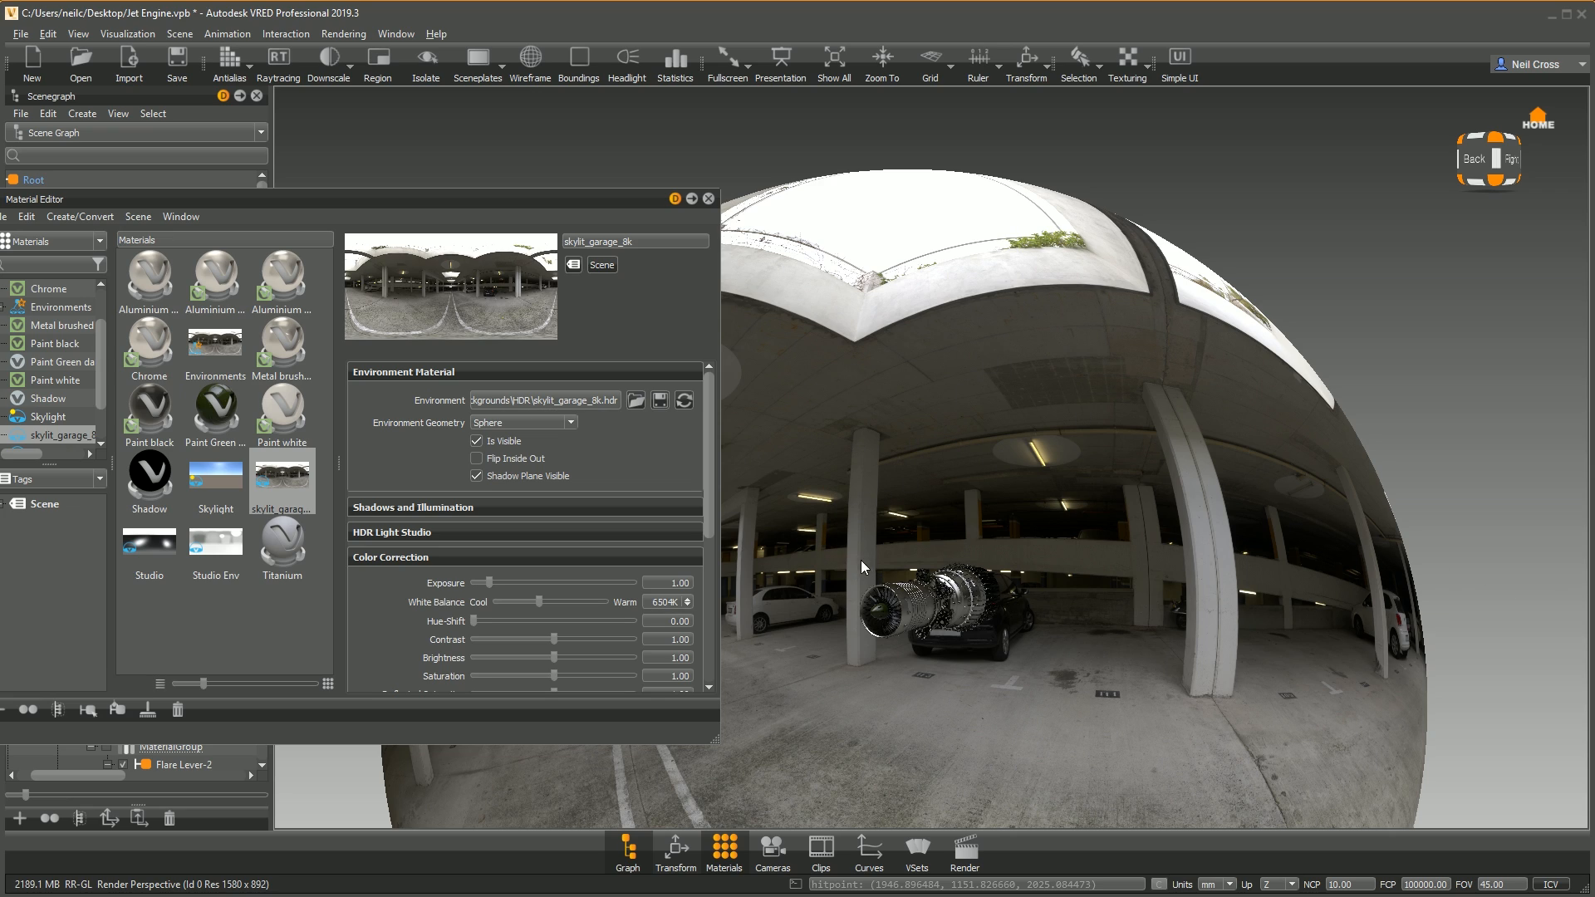
right_click_drag(949, 575, 912, 309)
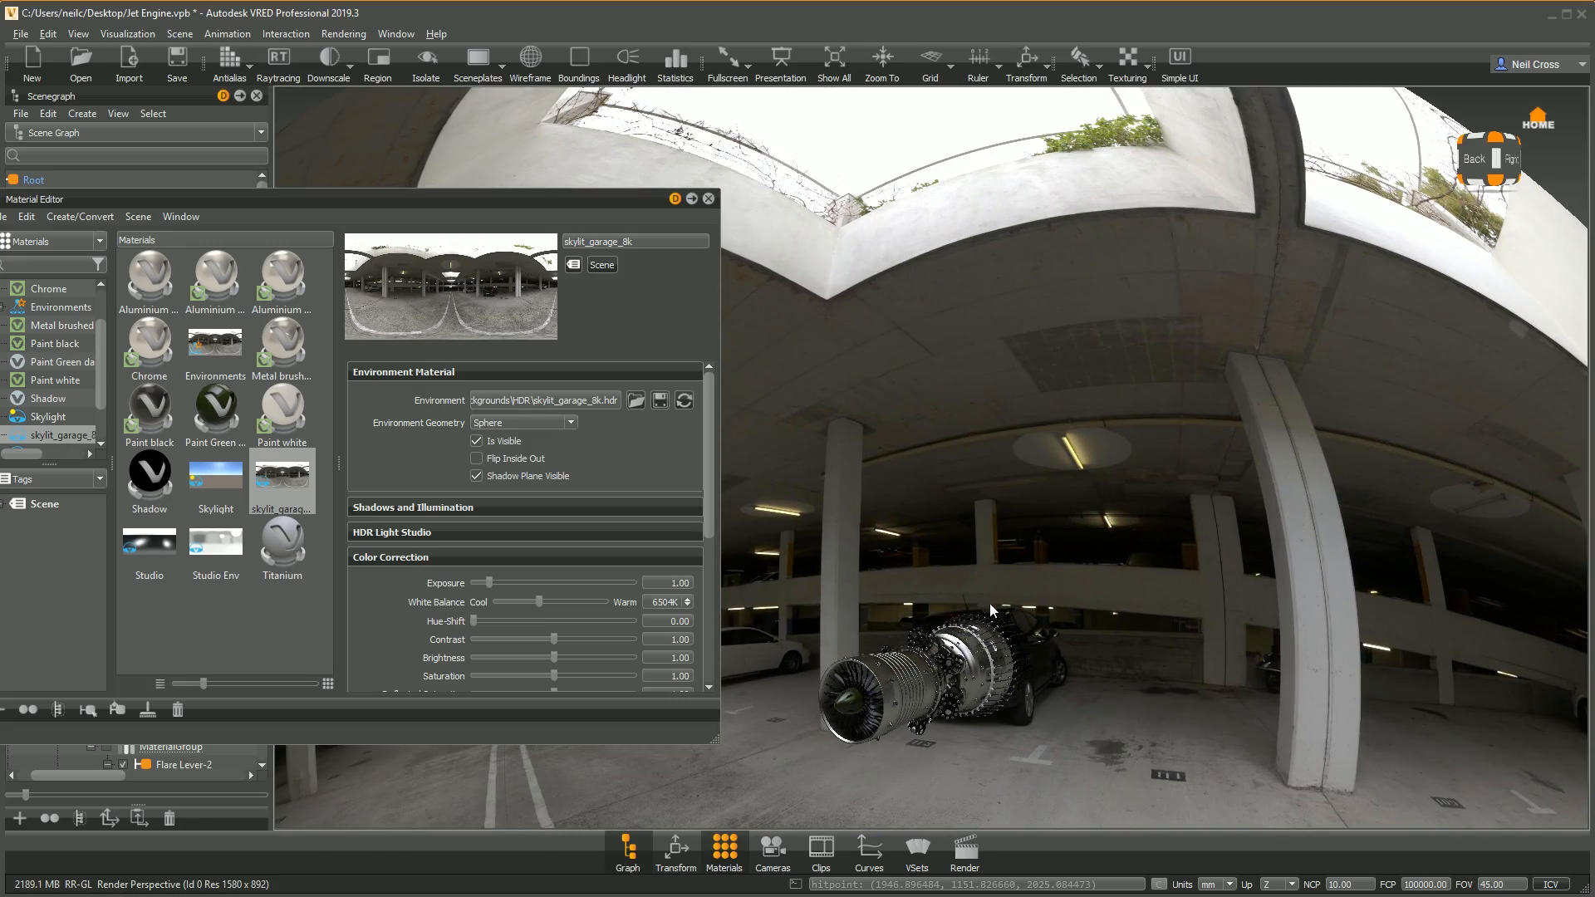
middle_click_drag(990, 568, 1077, 525)
right_click_drag(1078, 525, 1173, 477)
left_click_drag(1245, 460, 1121, 494)
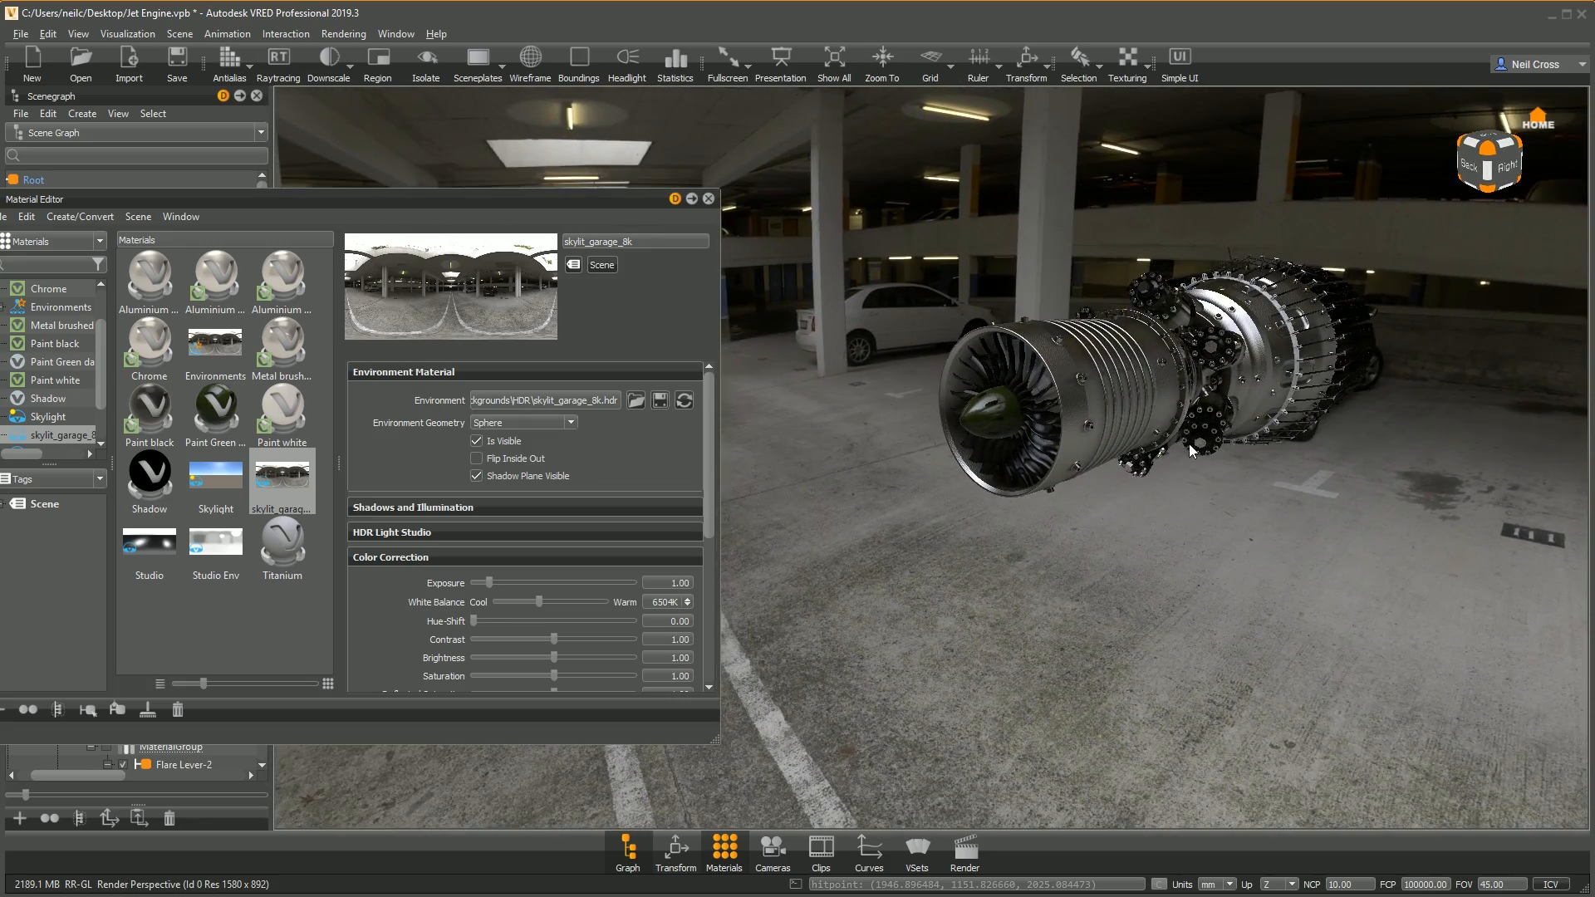
right_click_drag(1122, 494, 1163, 464)
middle_click_drag(1162, 463, 997, 511)
left_click_drag(1001, 515, 1153, 521)
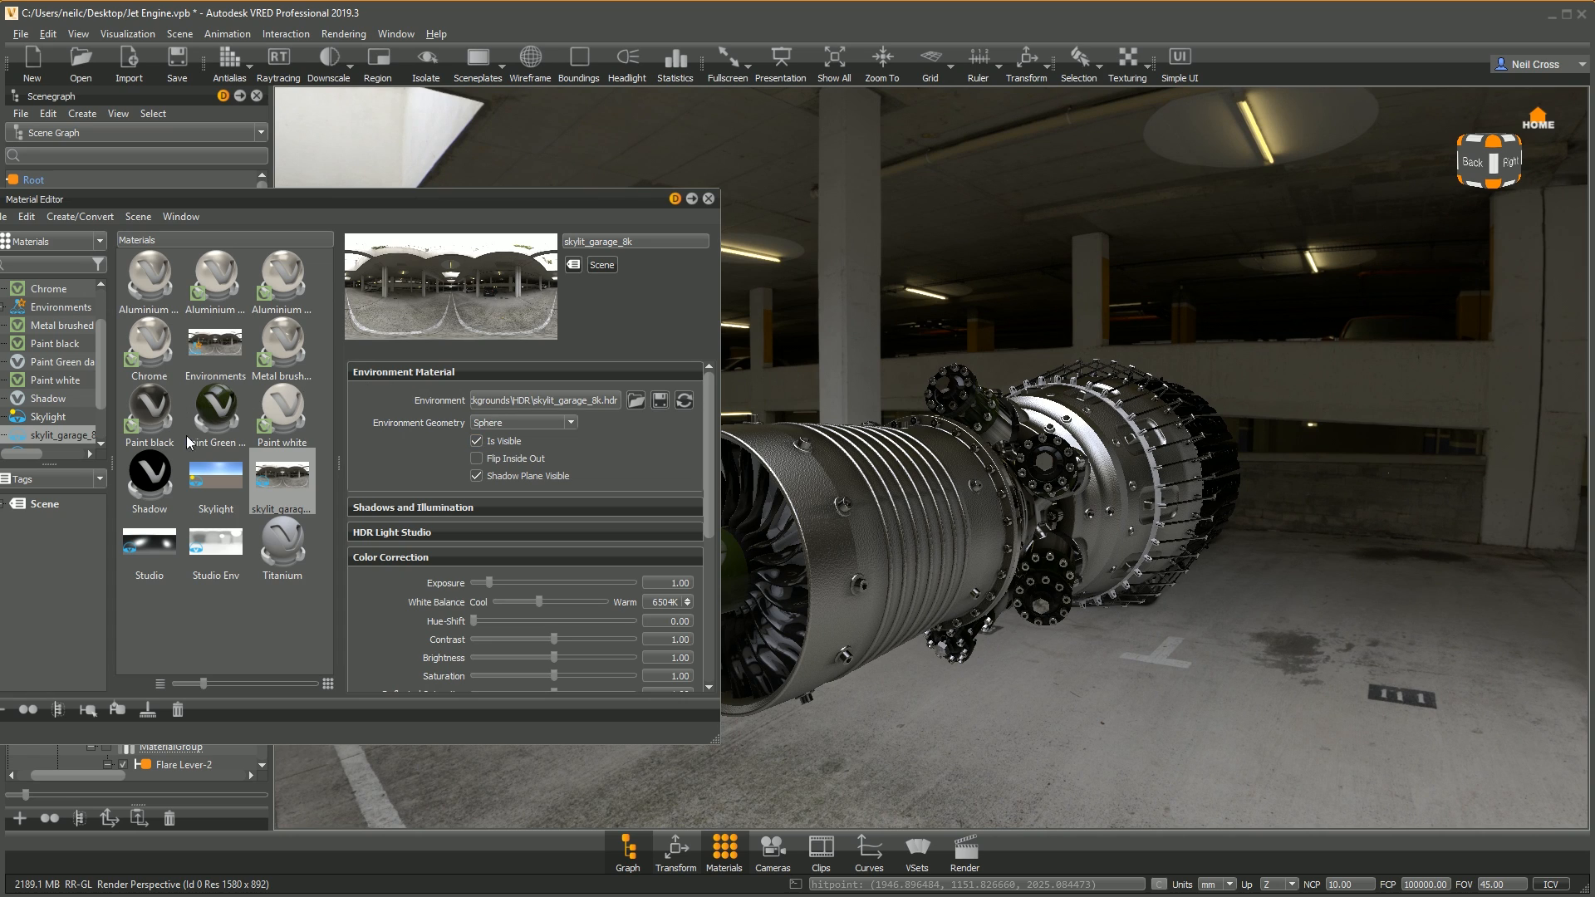
Step: Preview the engine in the Studio and Studio Env environments, and reactivate skylit_garage_8k
left_click(201, 380)
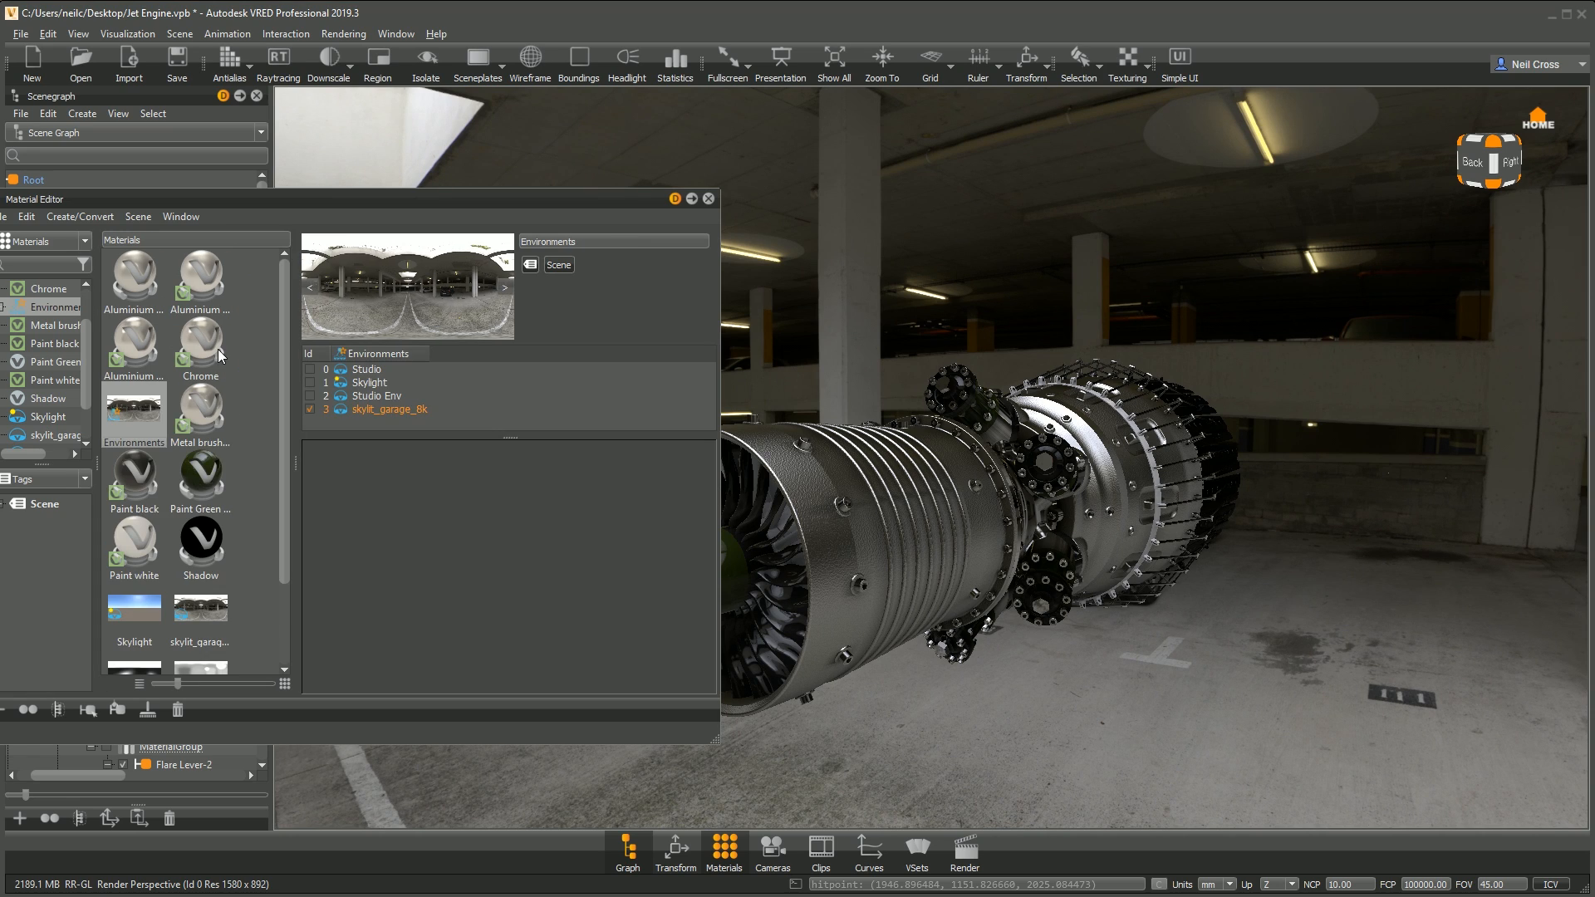
left_click(309, 369)
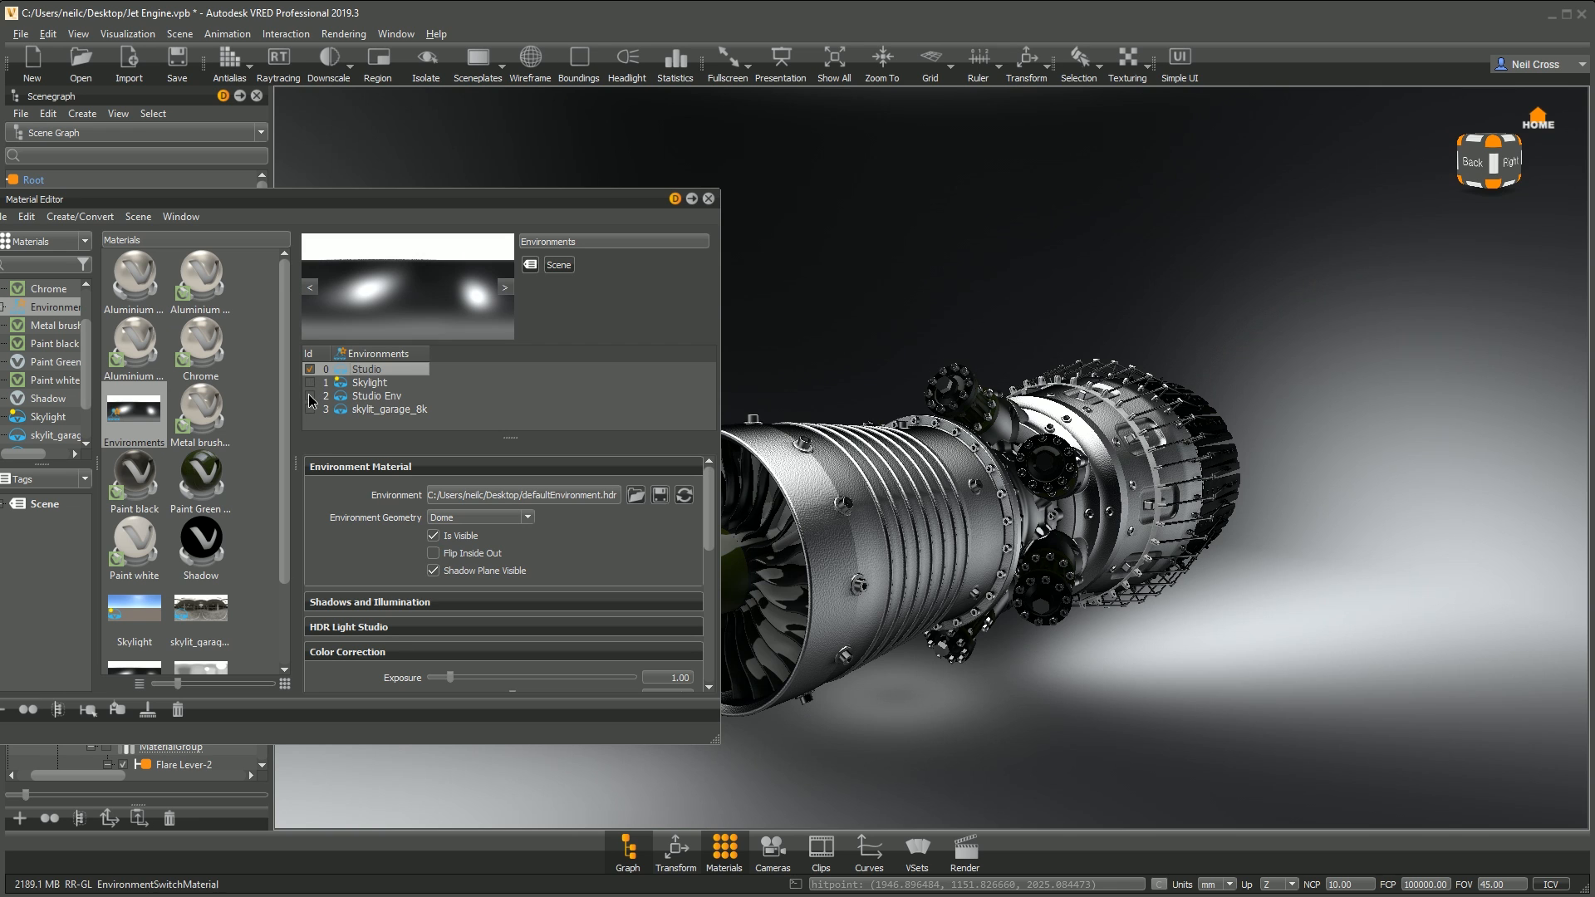
left_click(309, 395)
left_click(310, 408)
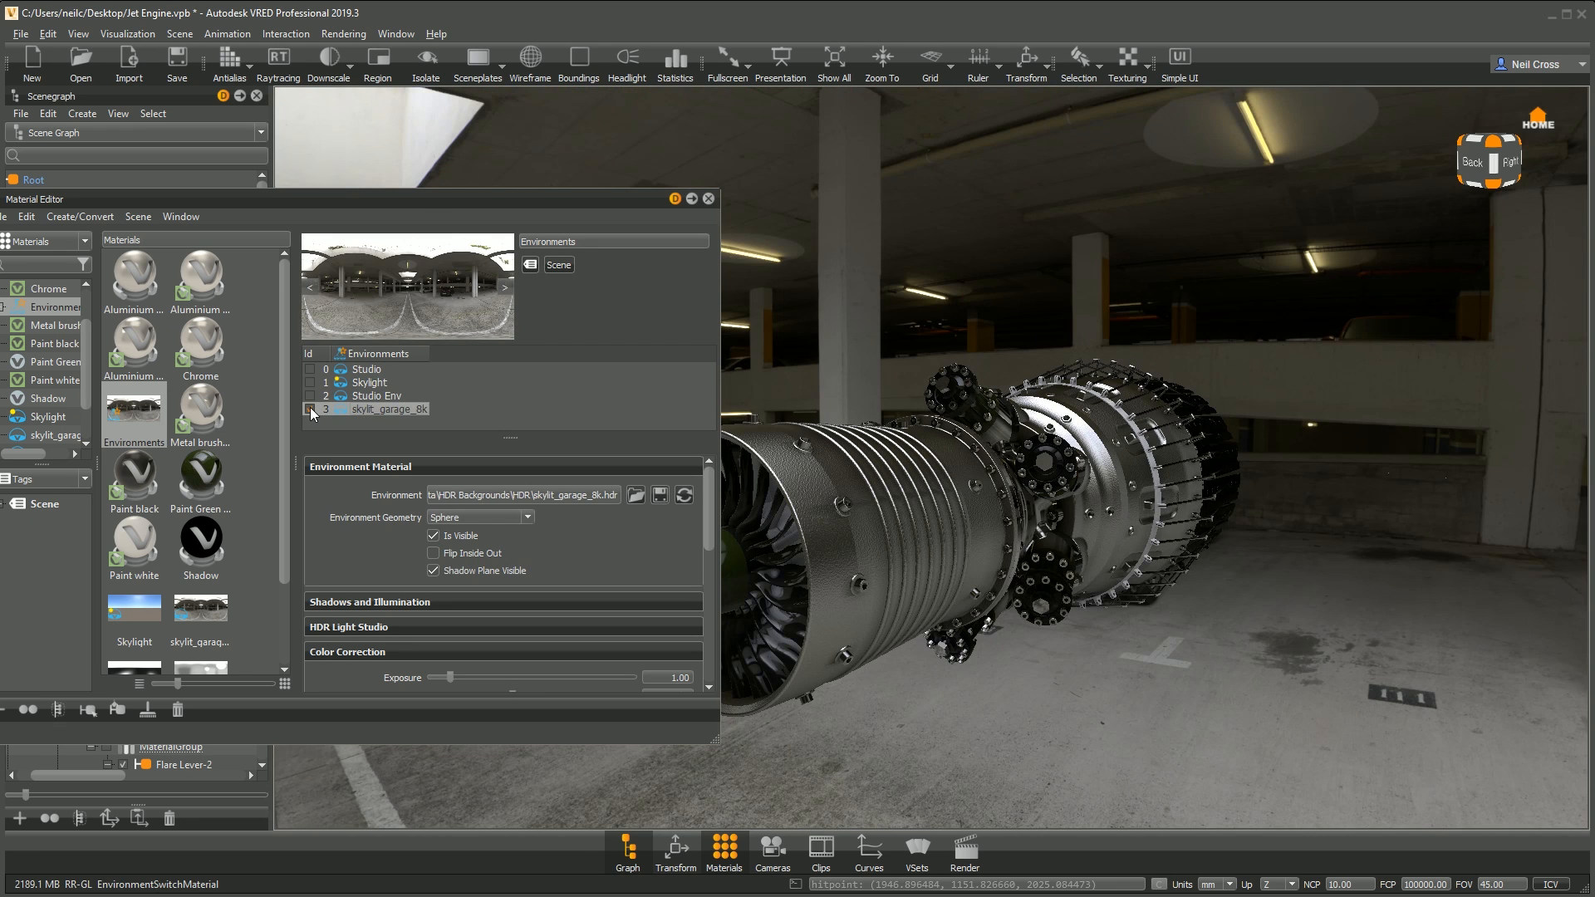
Step: Turn off the skylit_garage_8k environment's visibility and move the Material Editor clear of the scenegraph
left_click_drag(719, 536, 925, 578)
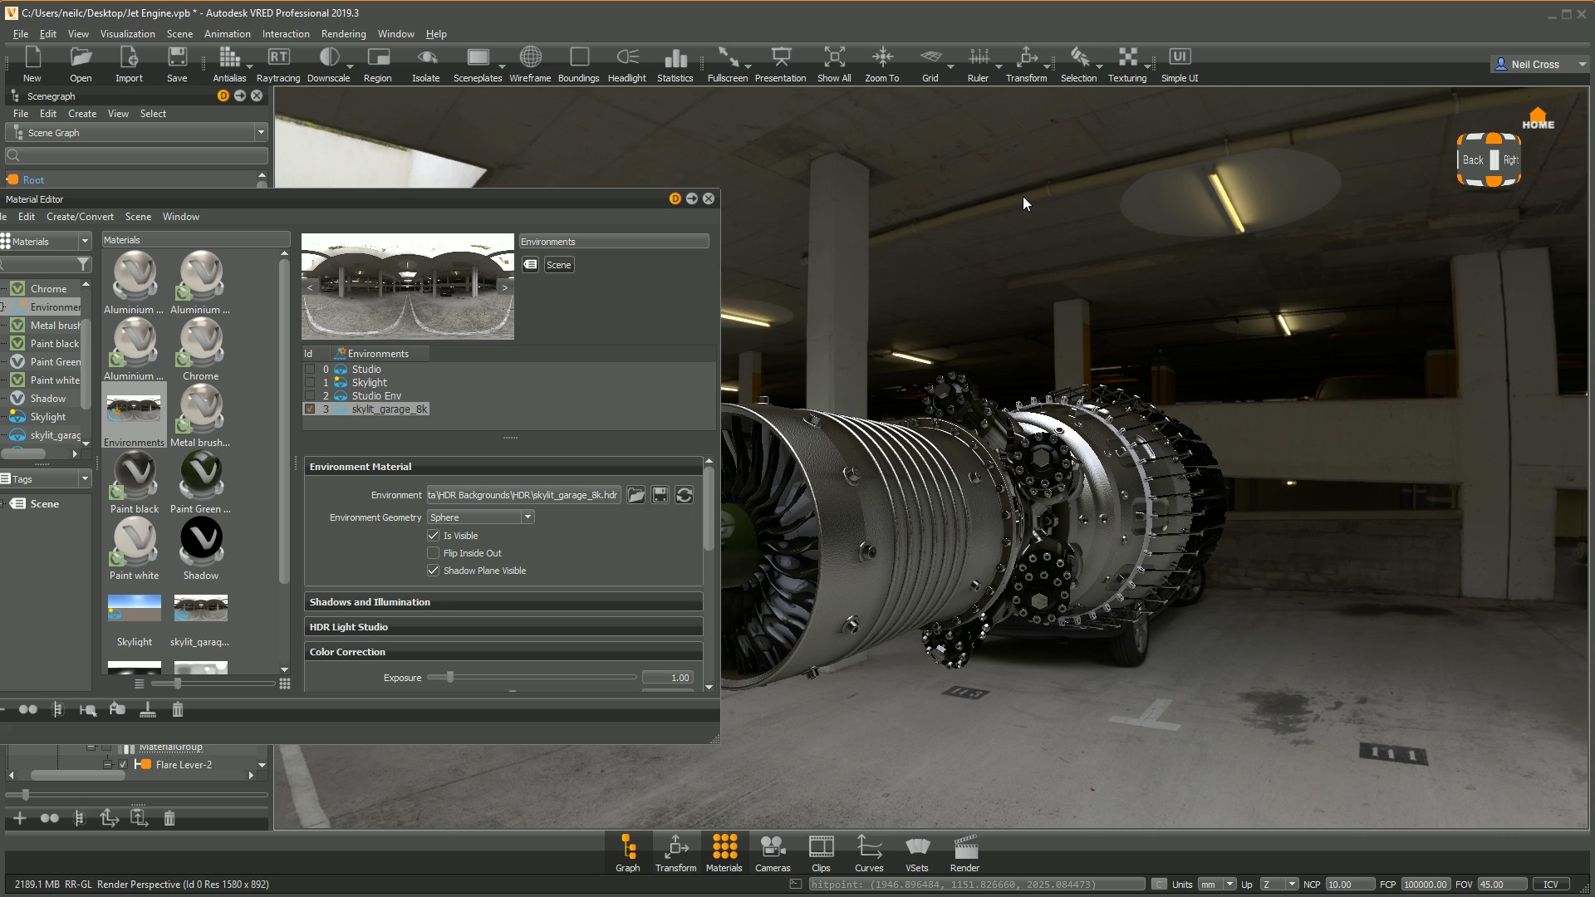
left_click(433, 536)
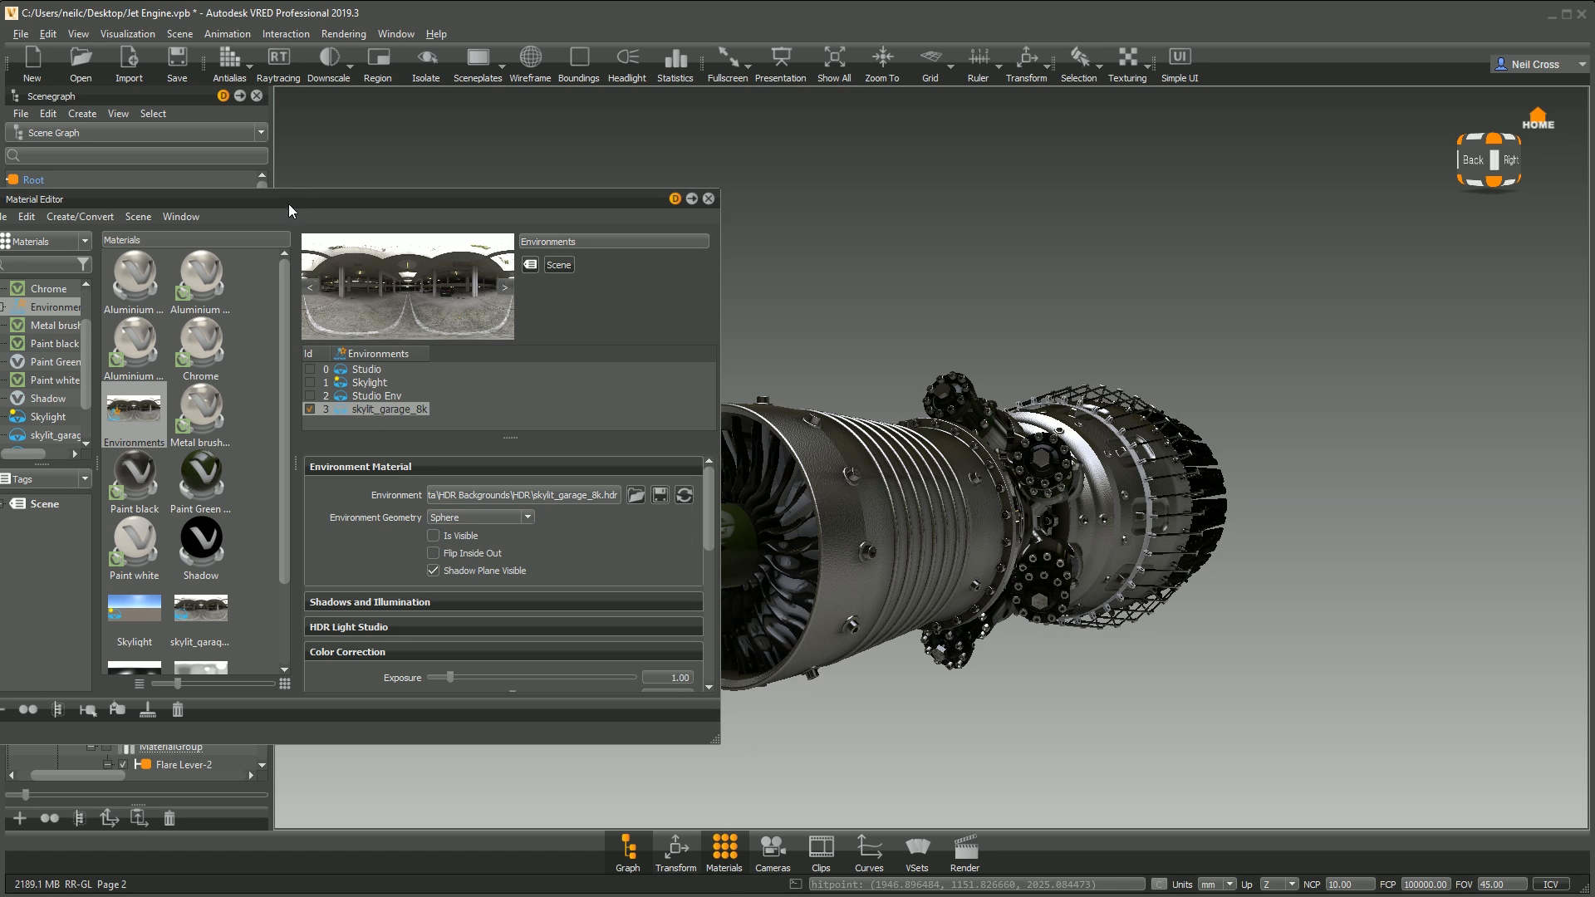
left_click_drag(287, 202, 613, 128)
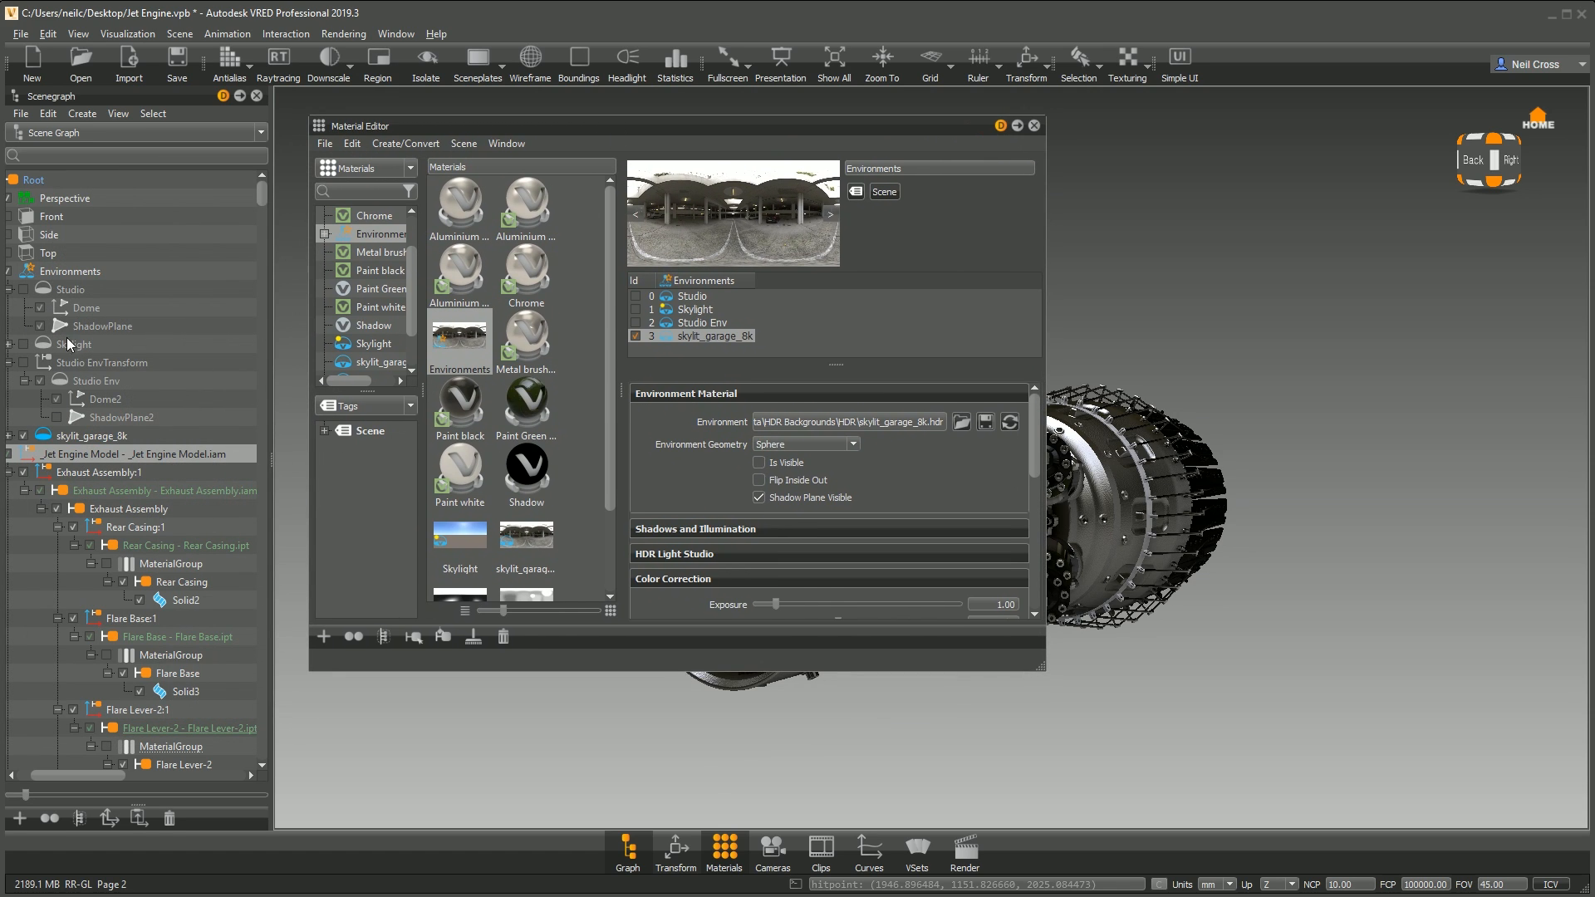
Step: Bake ambient occlusion onto ShadowPlane3 of skylit_garage_8k with the Groundplane Low Quality settings, and close the bake window and Material Editor
left_click(9, 437)
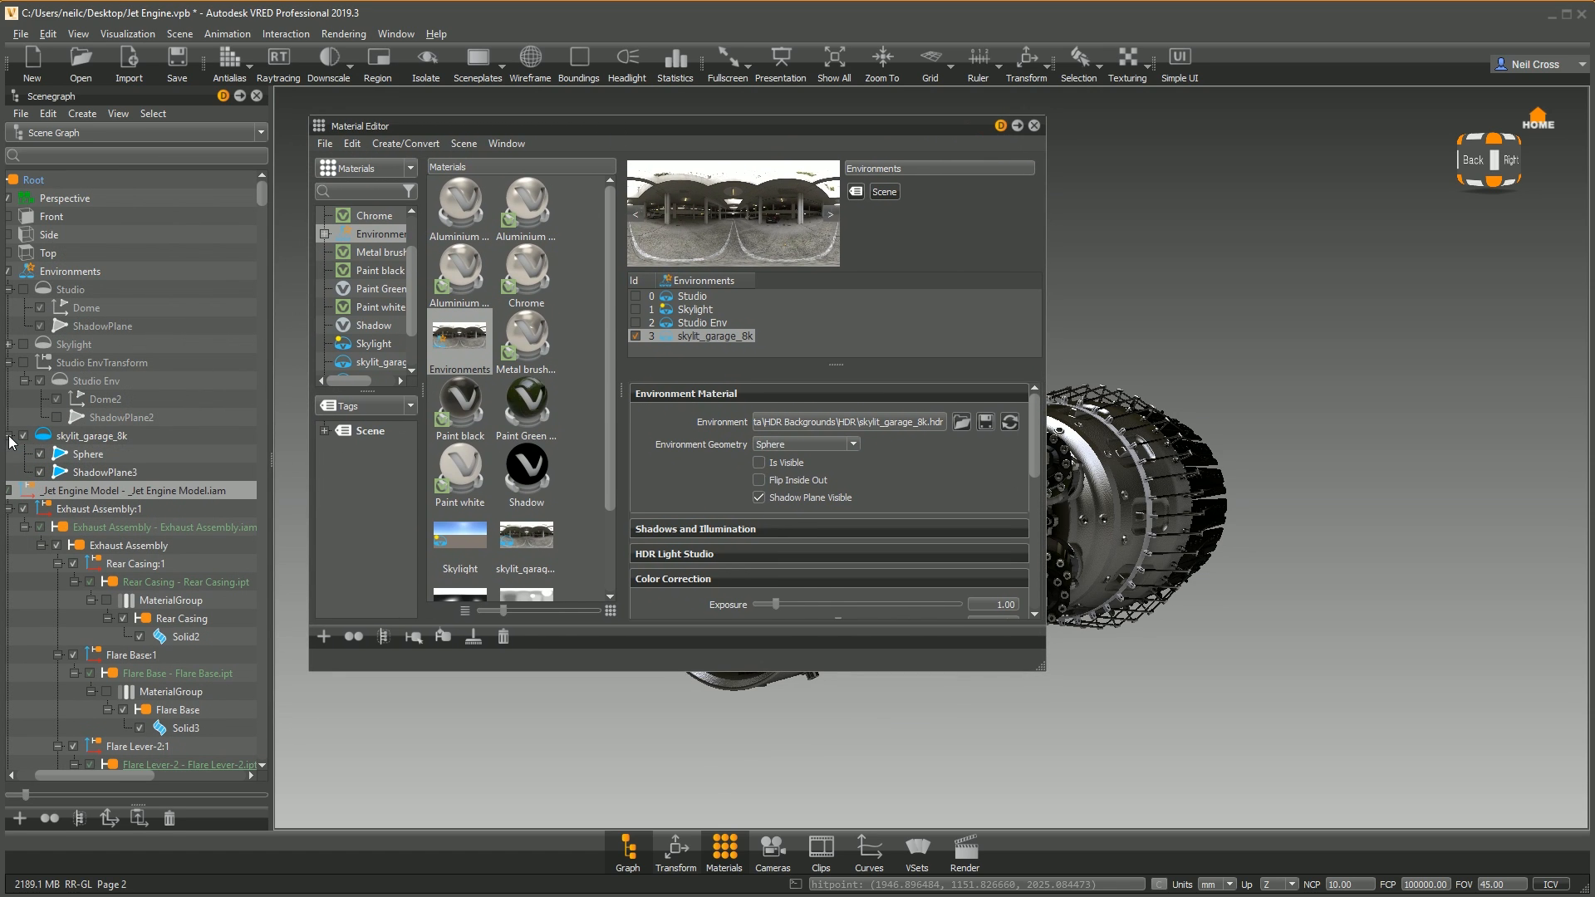
left_click(77, 474)
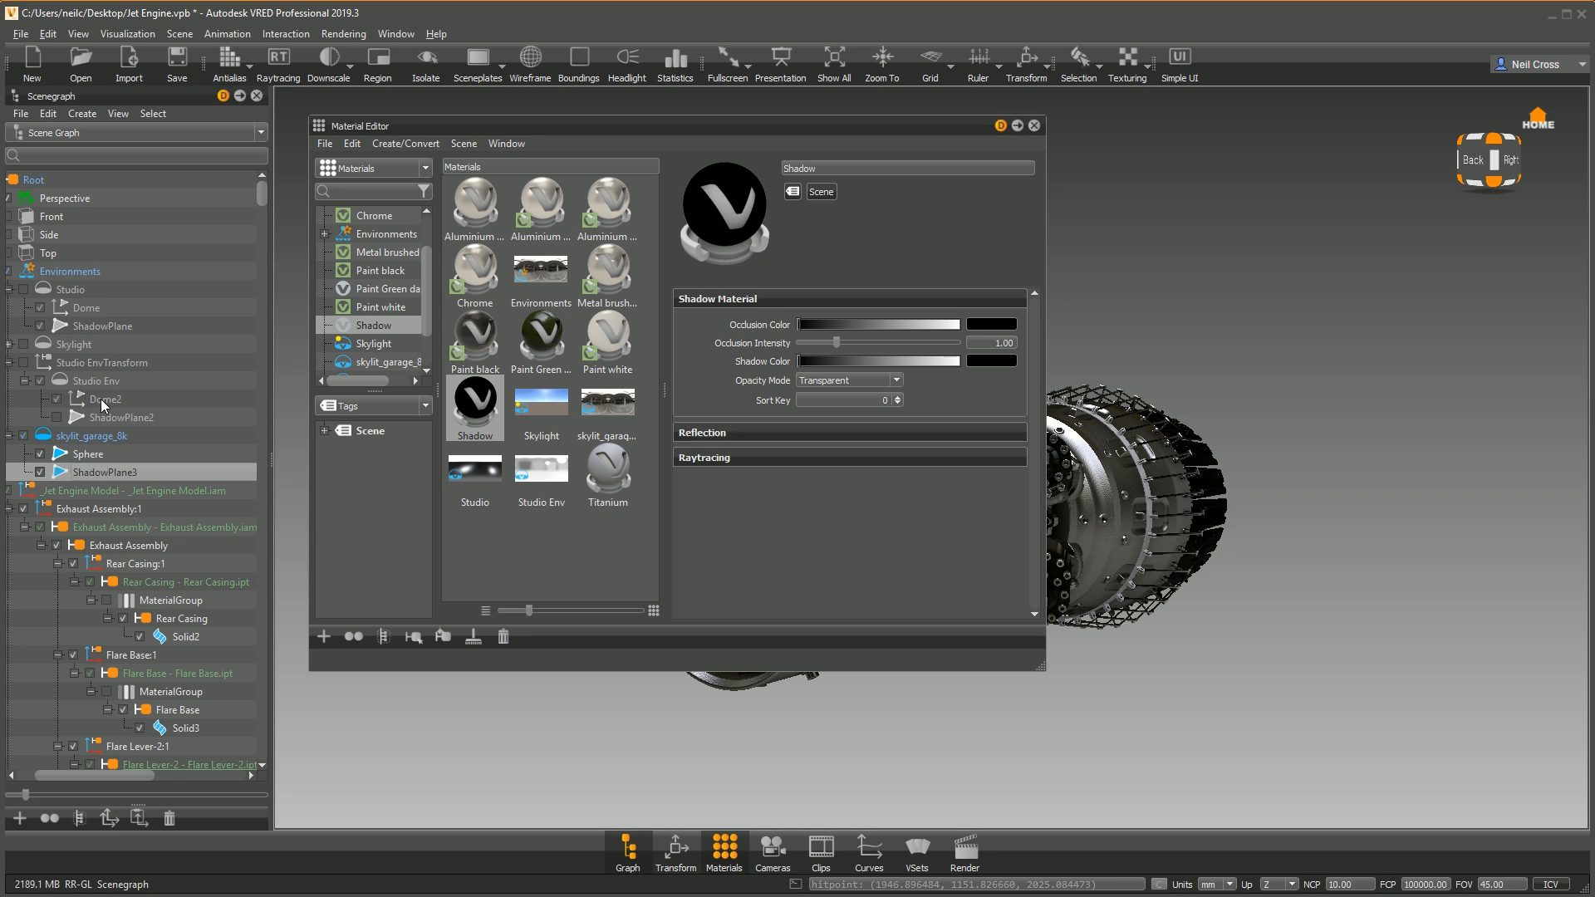
left_click(179, 34)
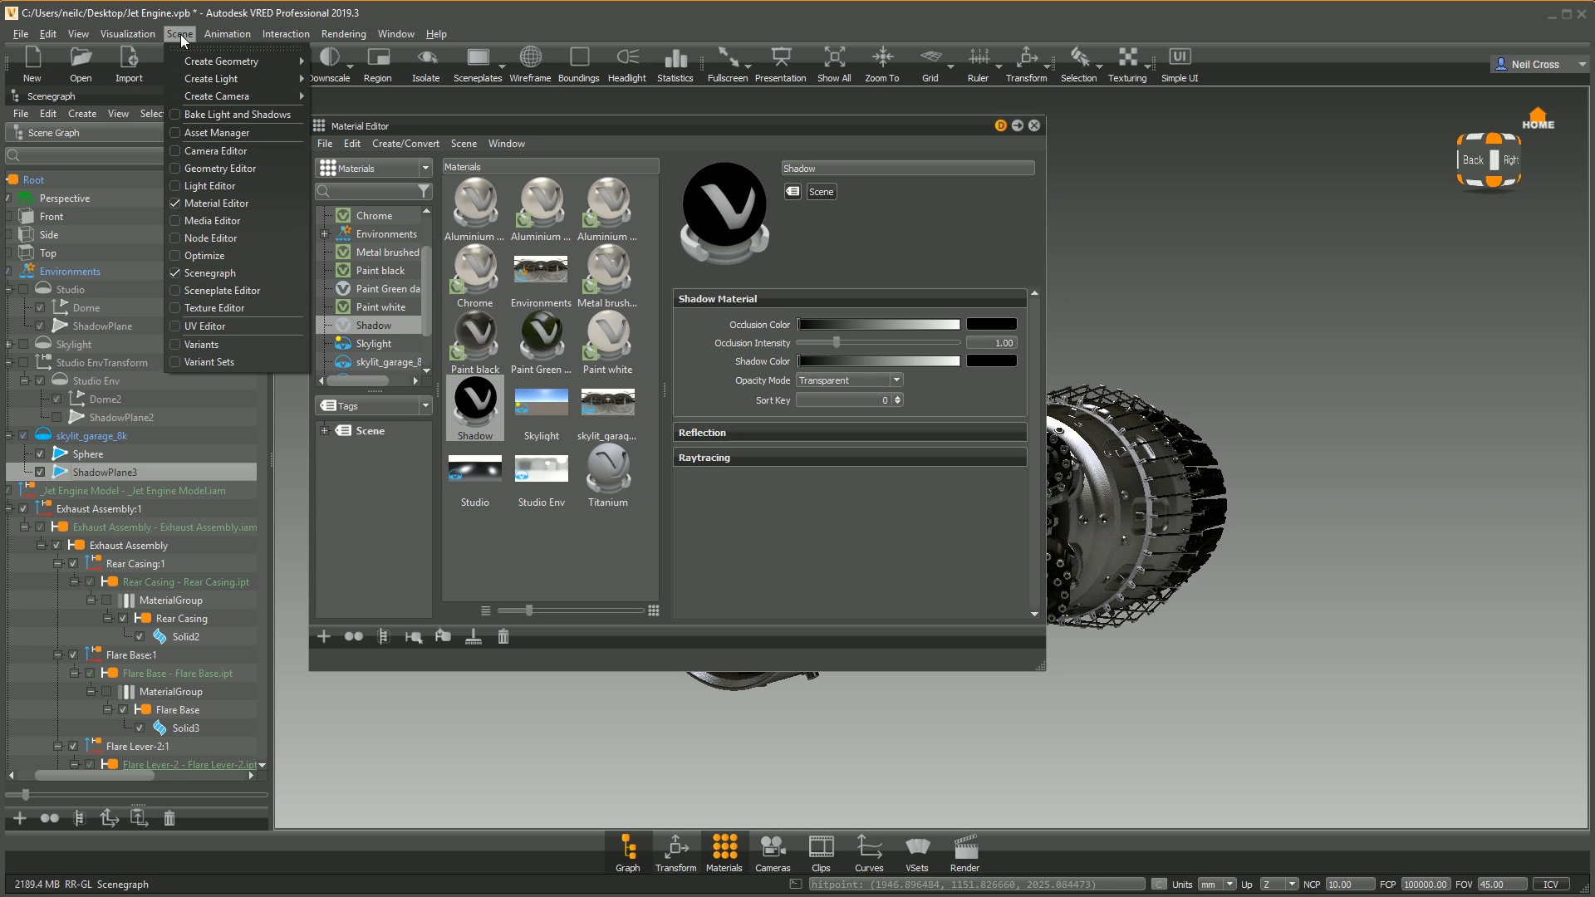
left_click(214, 115)
left_click(326, 163)
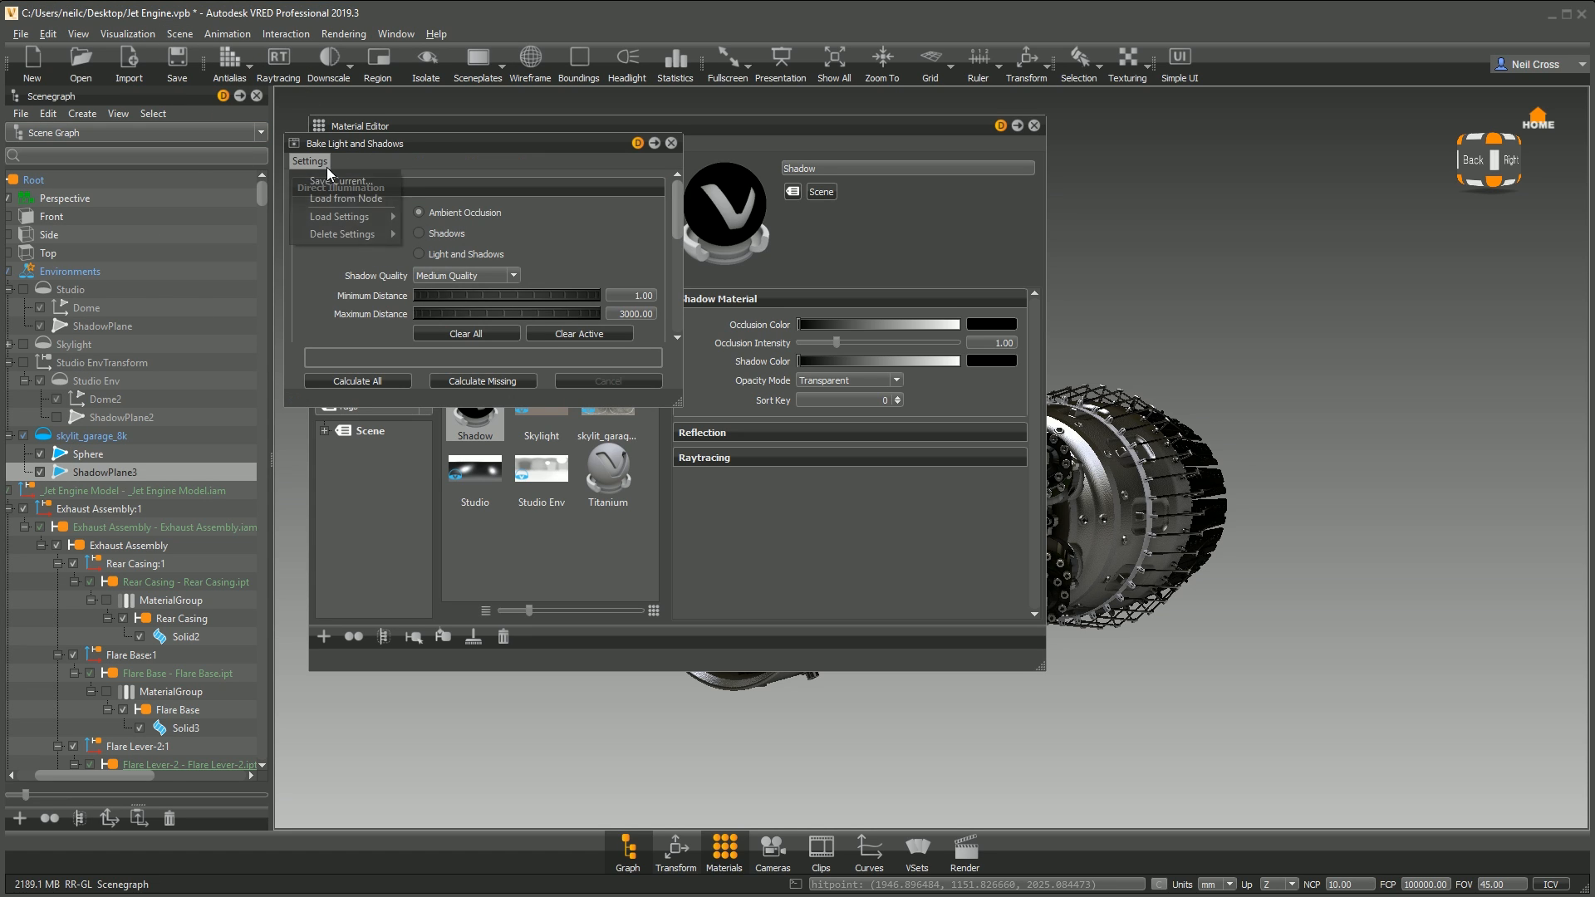
mouse_move(339, 217)
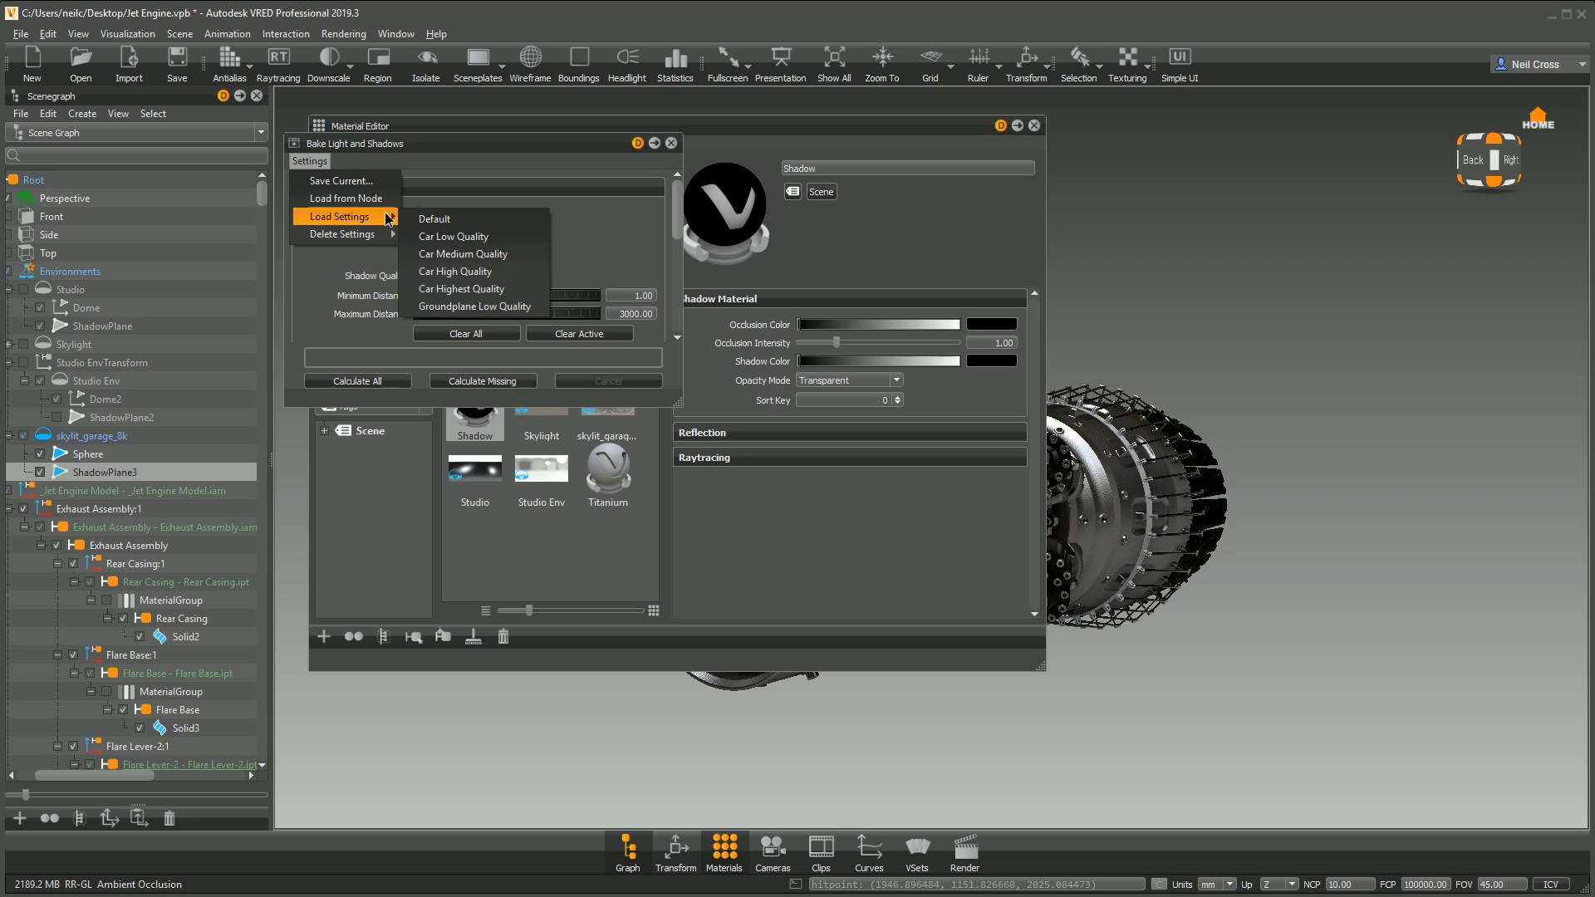
left_click(487, 306)
left_click(359, 381)
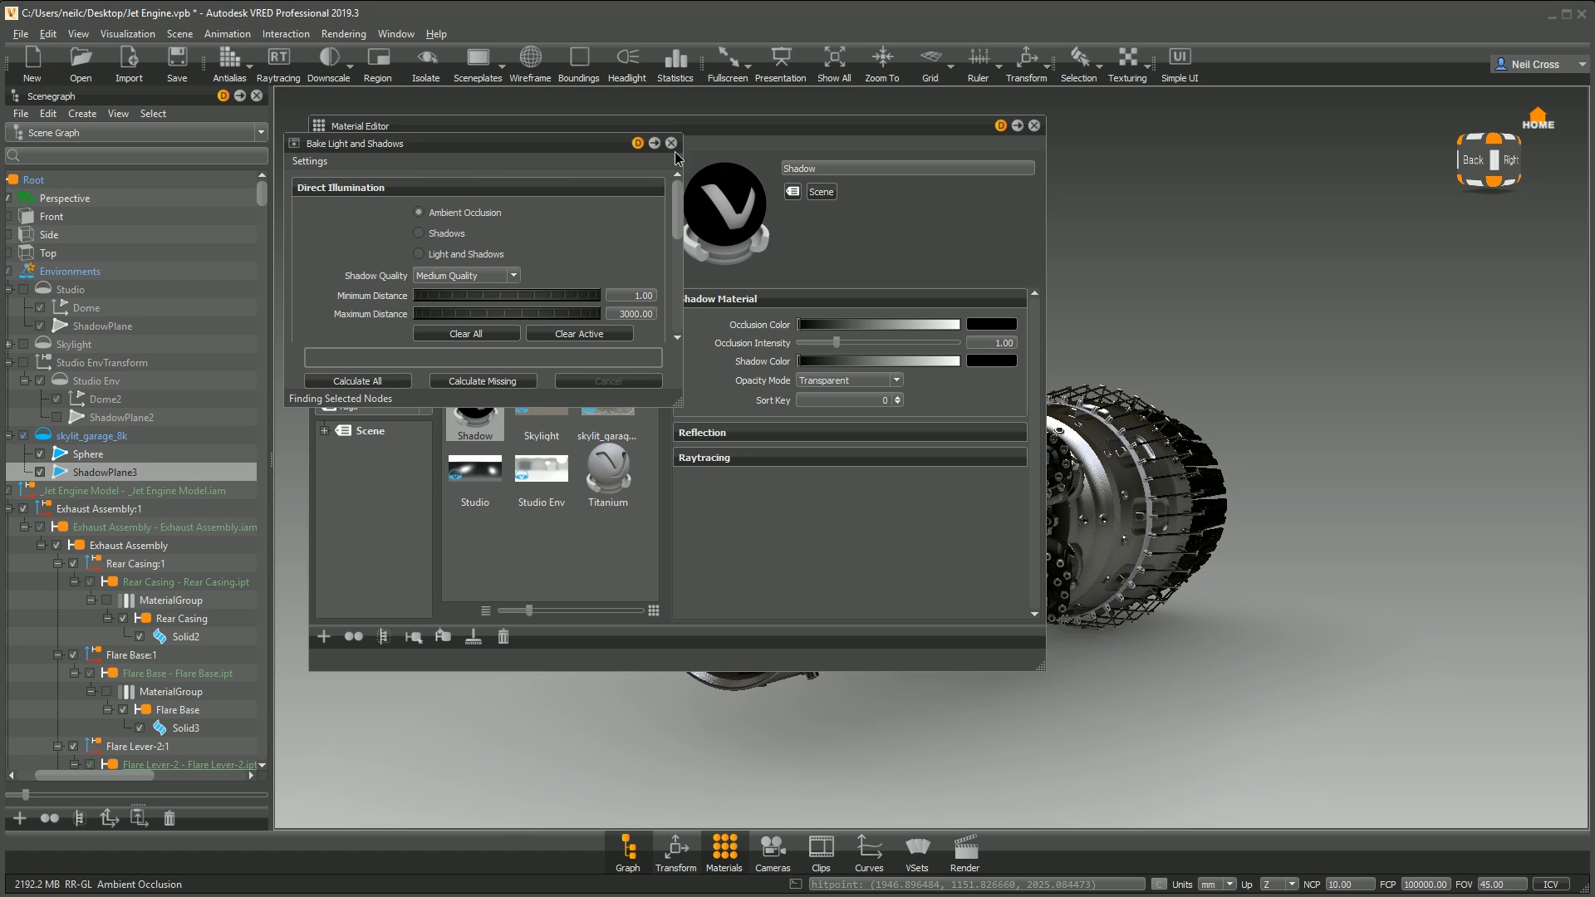
left_click(671, 143)
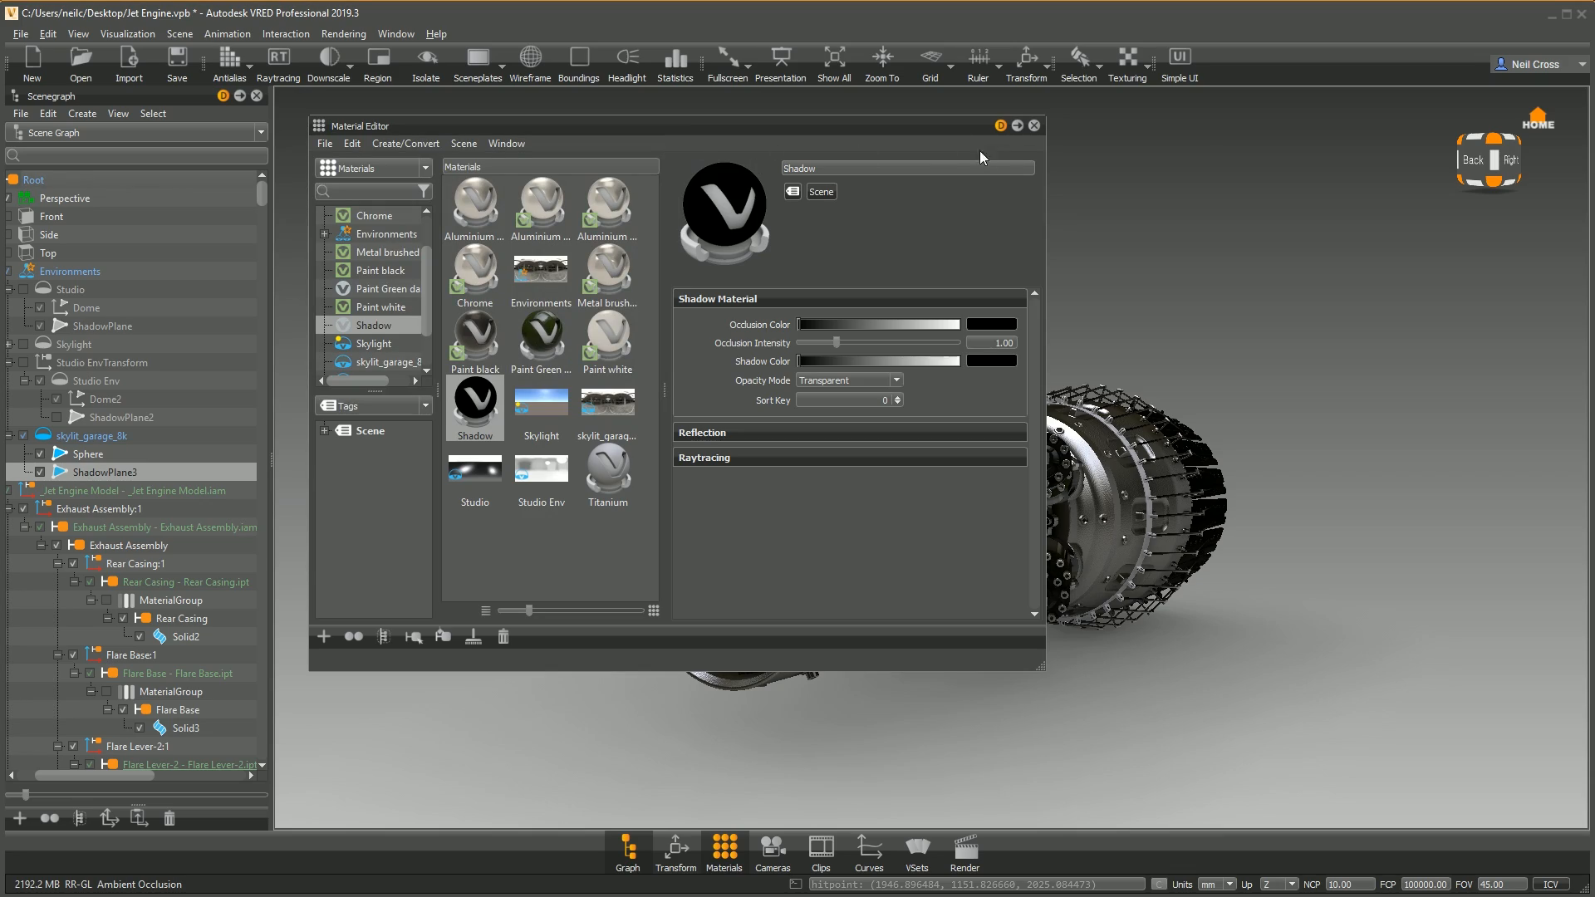
left_click(1034, 125)
left_click_drag(873, 465, 879, 500)
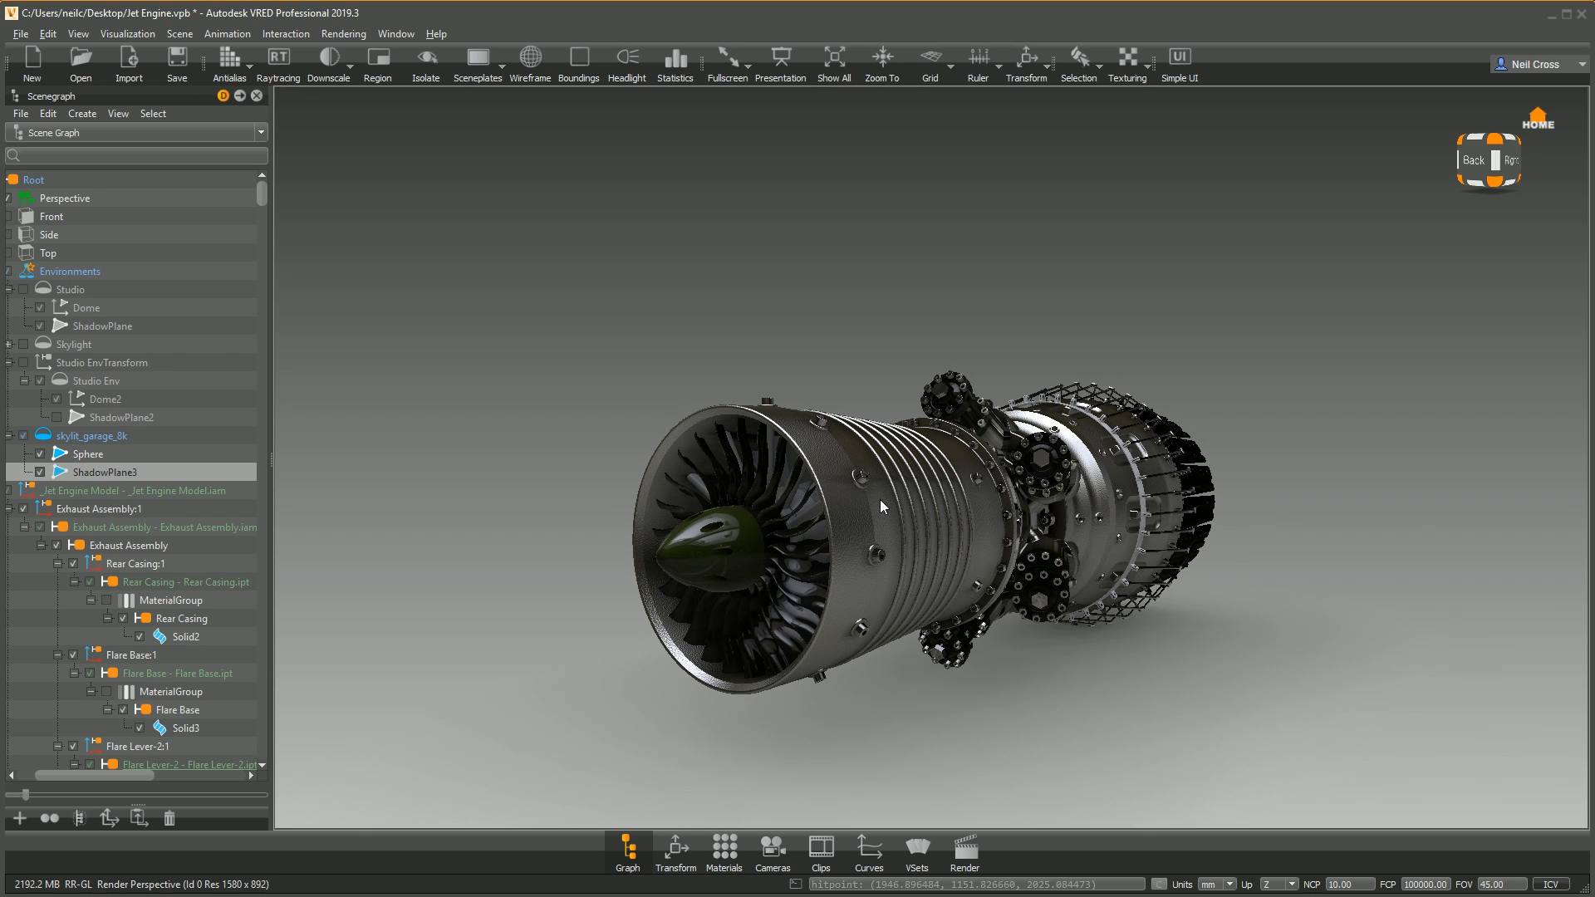
left_click_drag(879, 500, 953, 482)
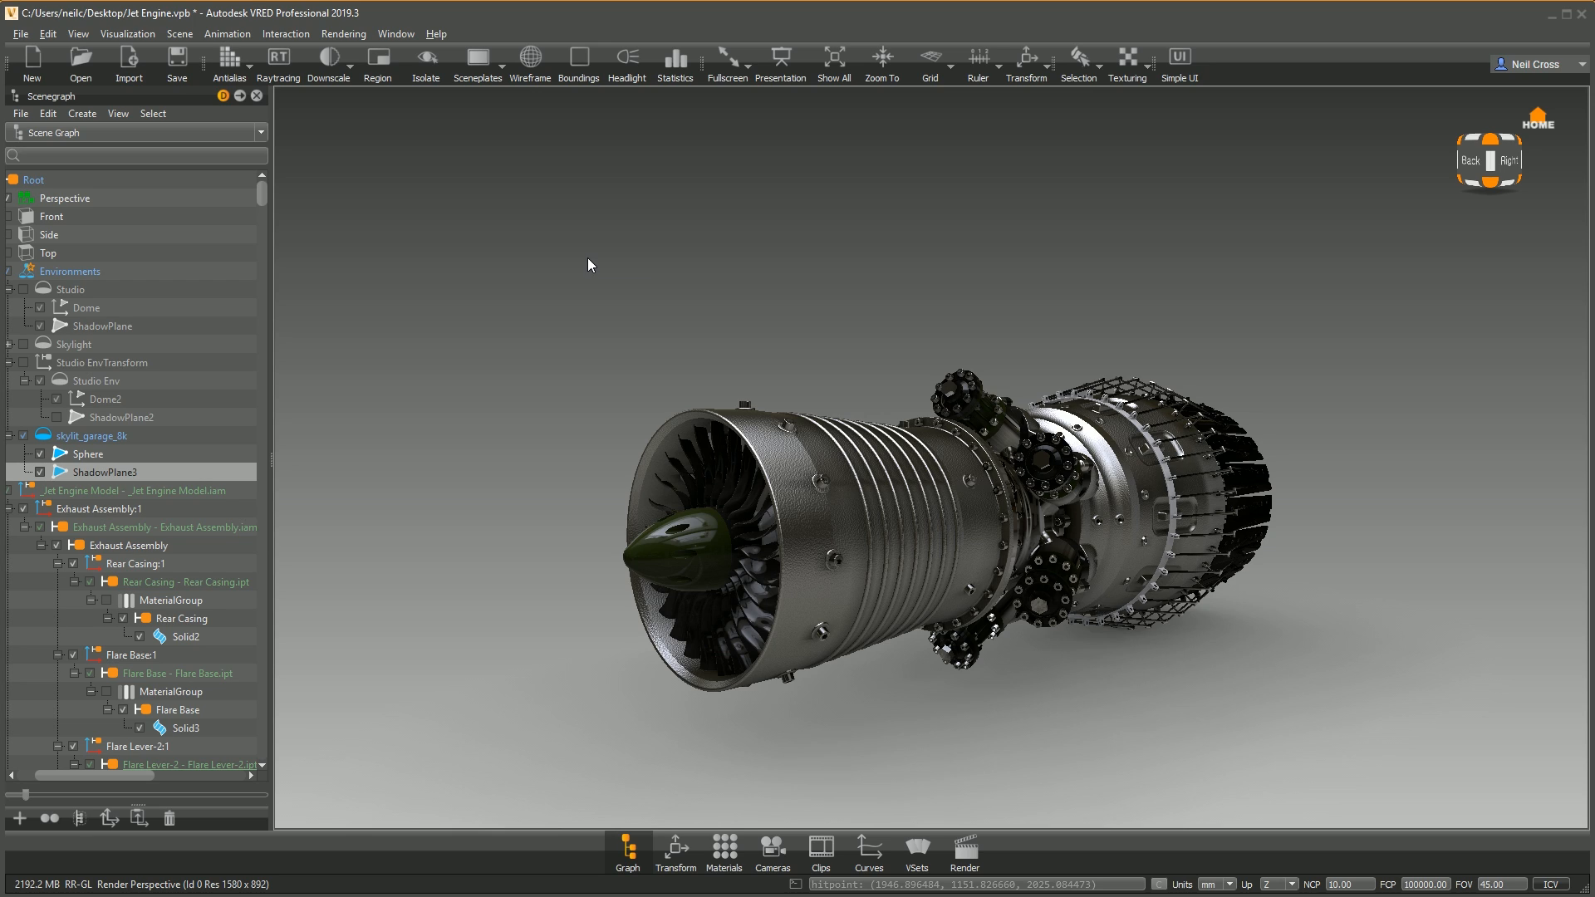
Step: Enable sceneplates in the viewport and open the Sceneplate Editor
left_click(484, 80)
left_click(180, 34)
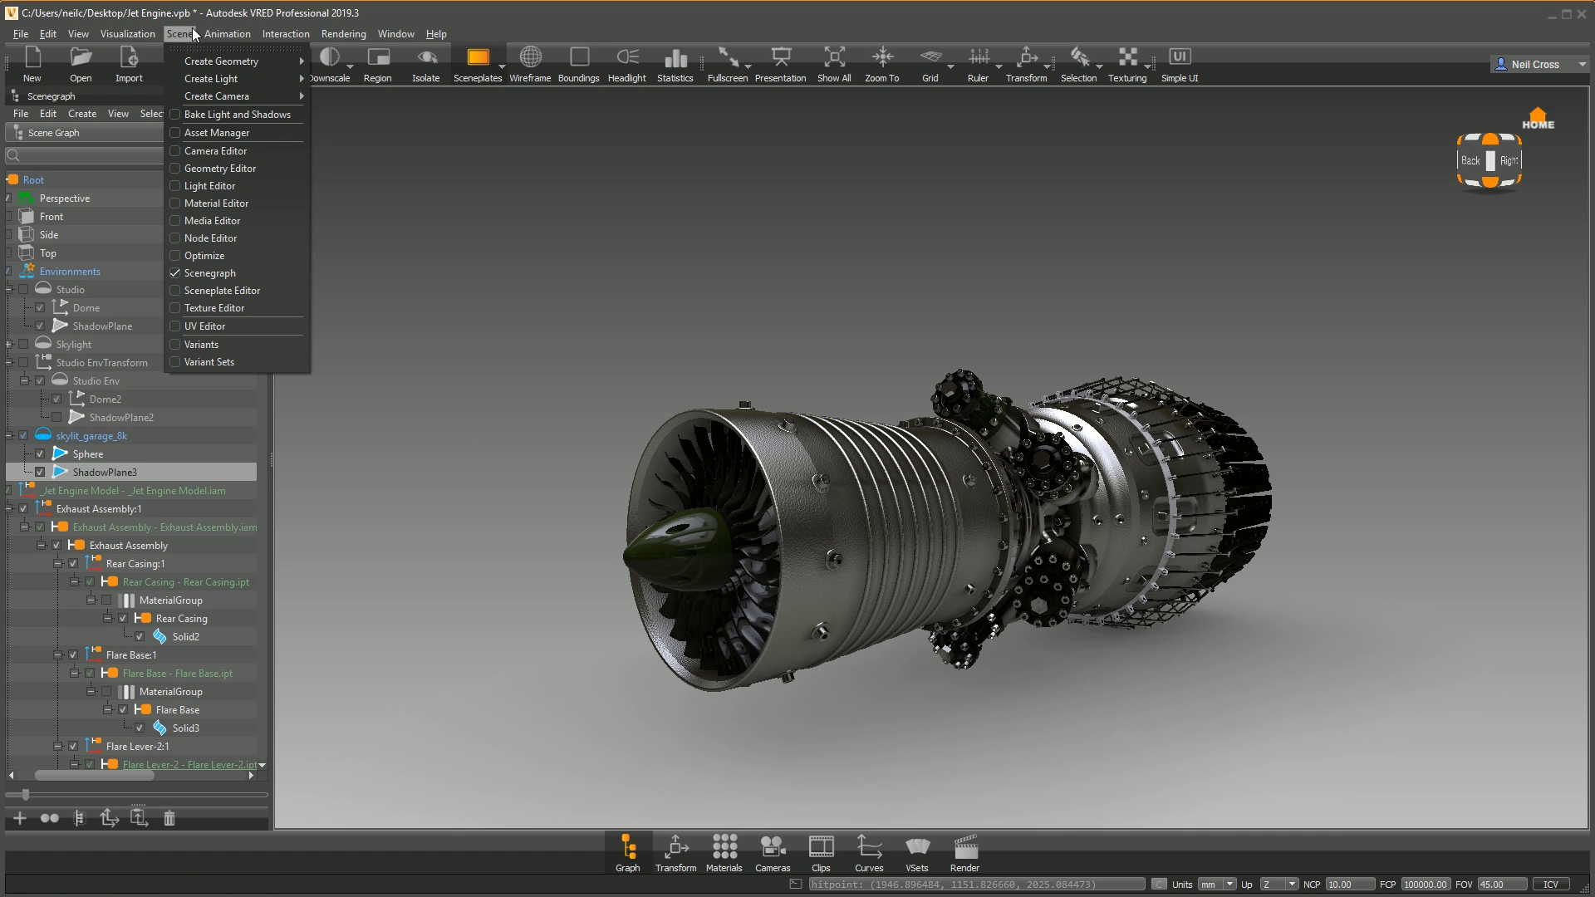
left_click(241, 290)
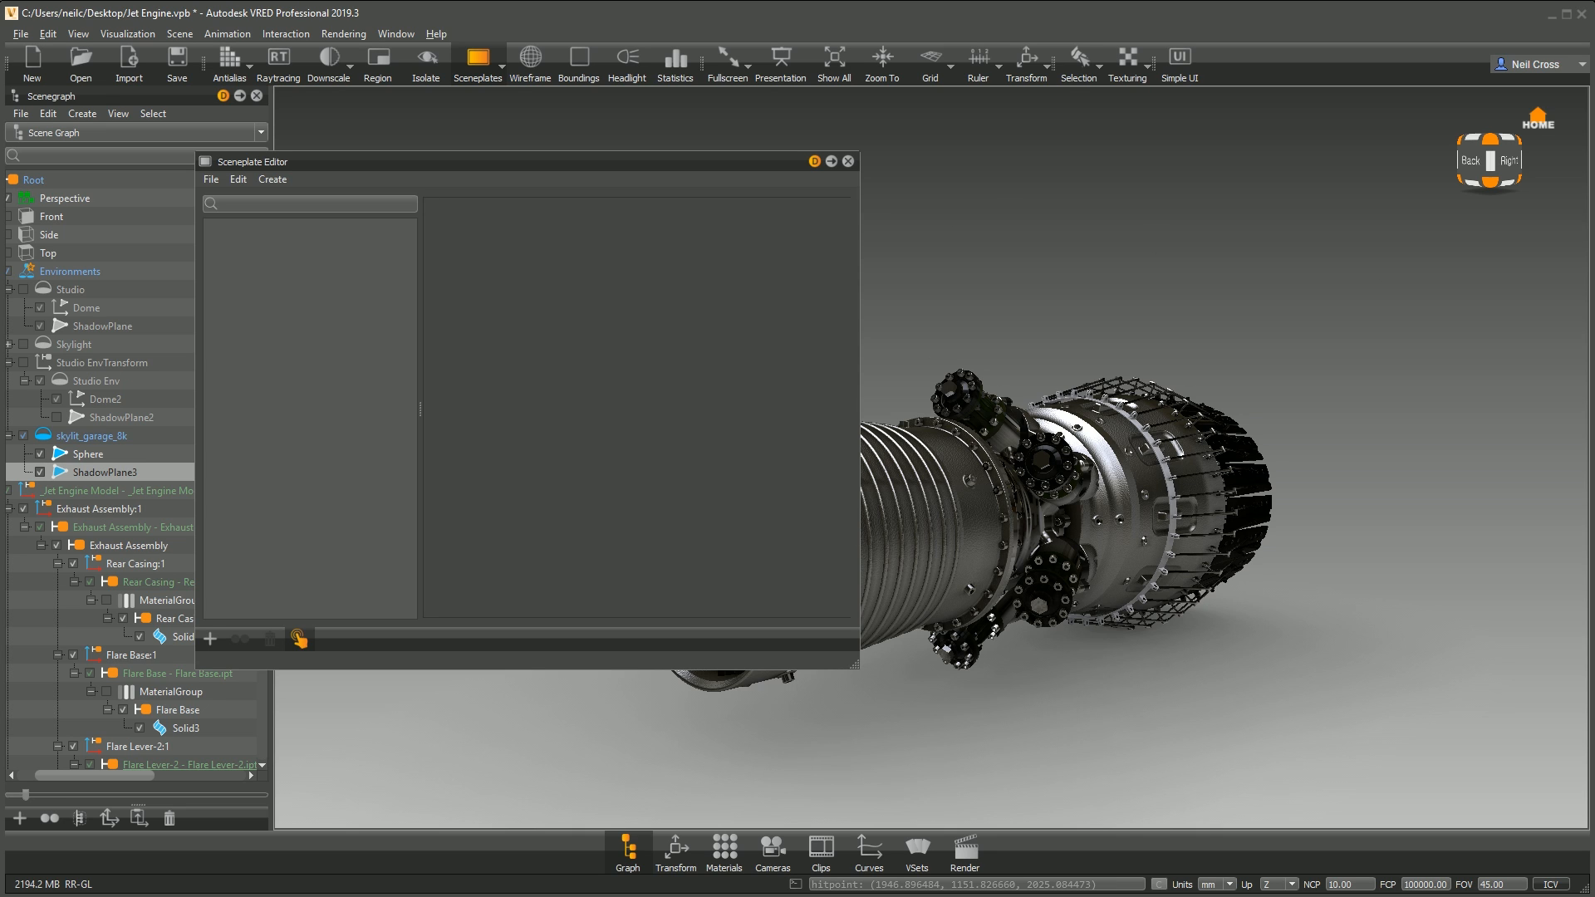
Step: Switch to the web browser and search Google for "plane hanger"
left_click_drag(1, 125, 360, 103)
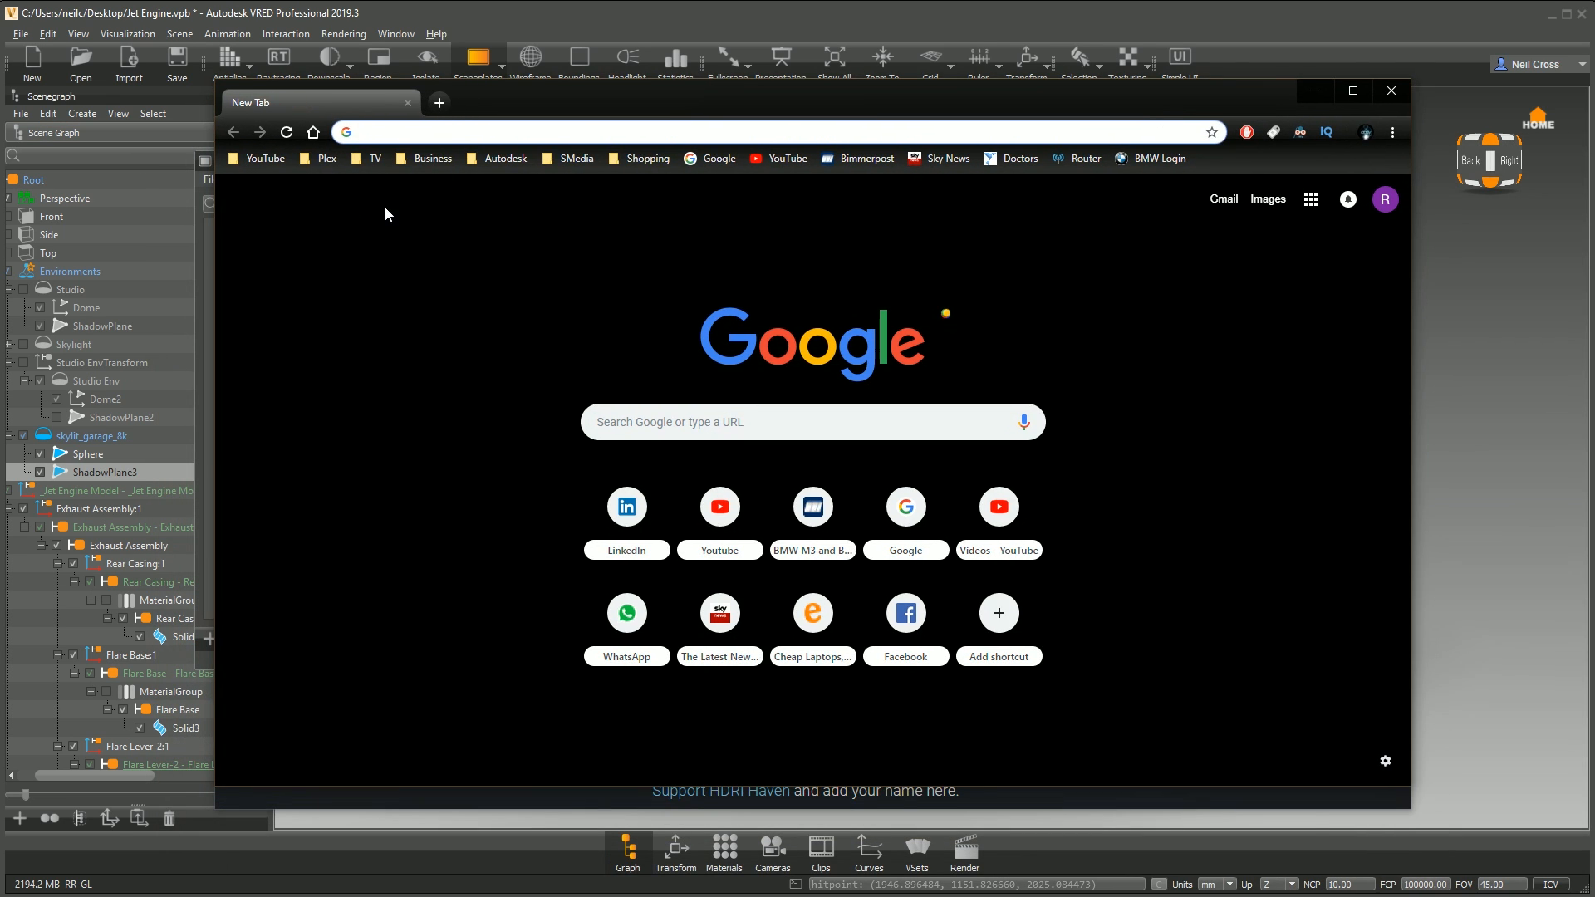
left_click(689, 160)
left_click(633, 459)
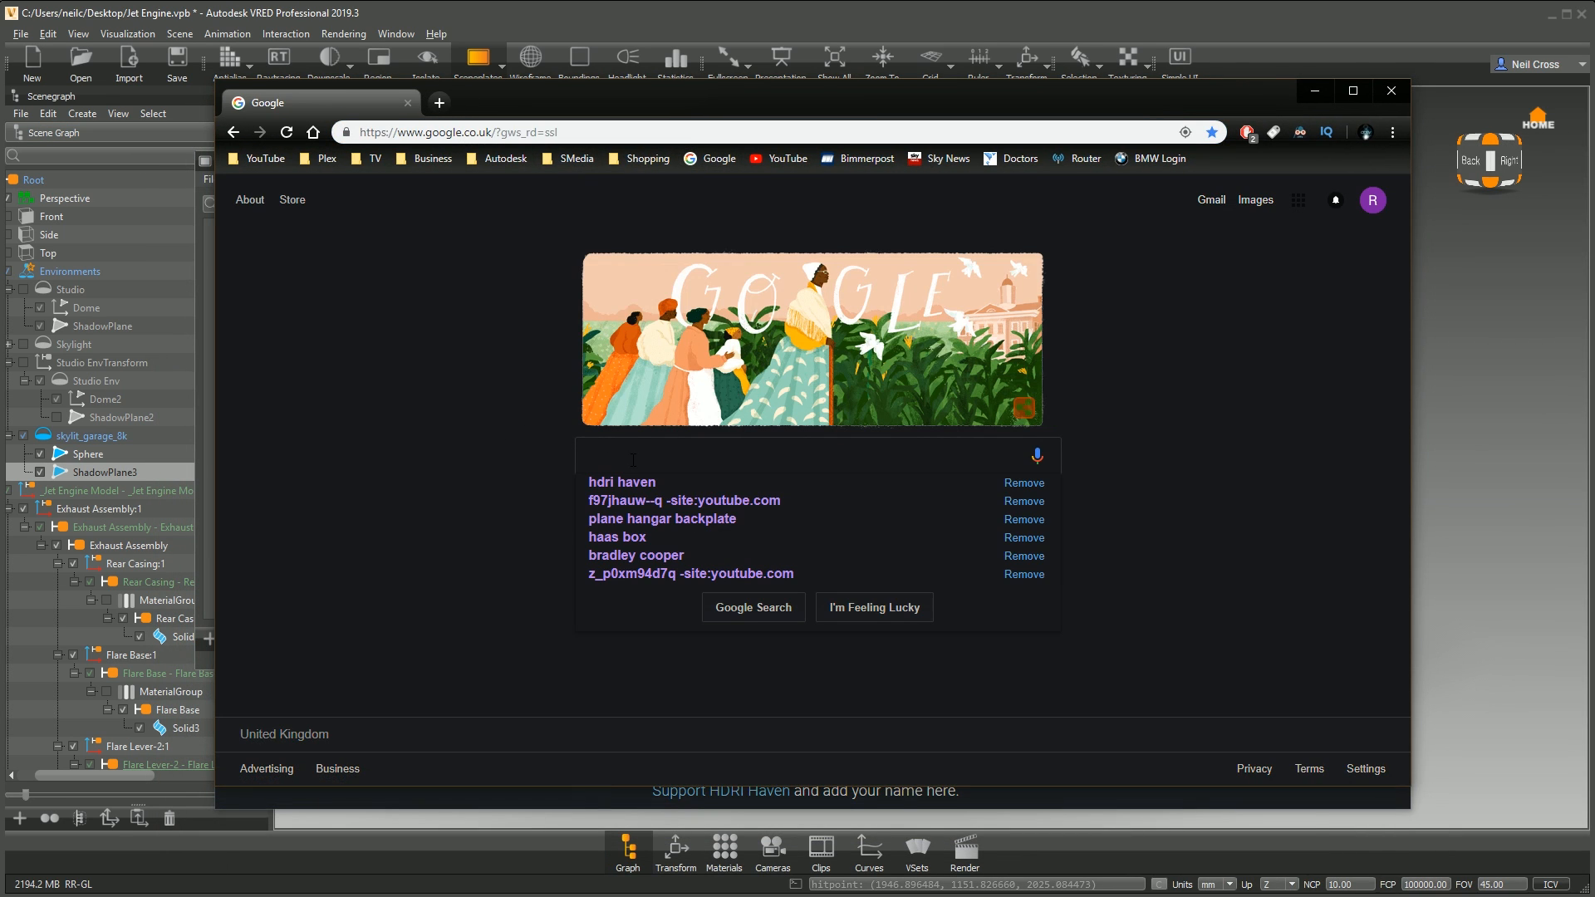
type("plane hanger")
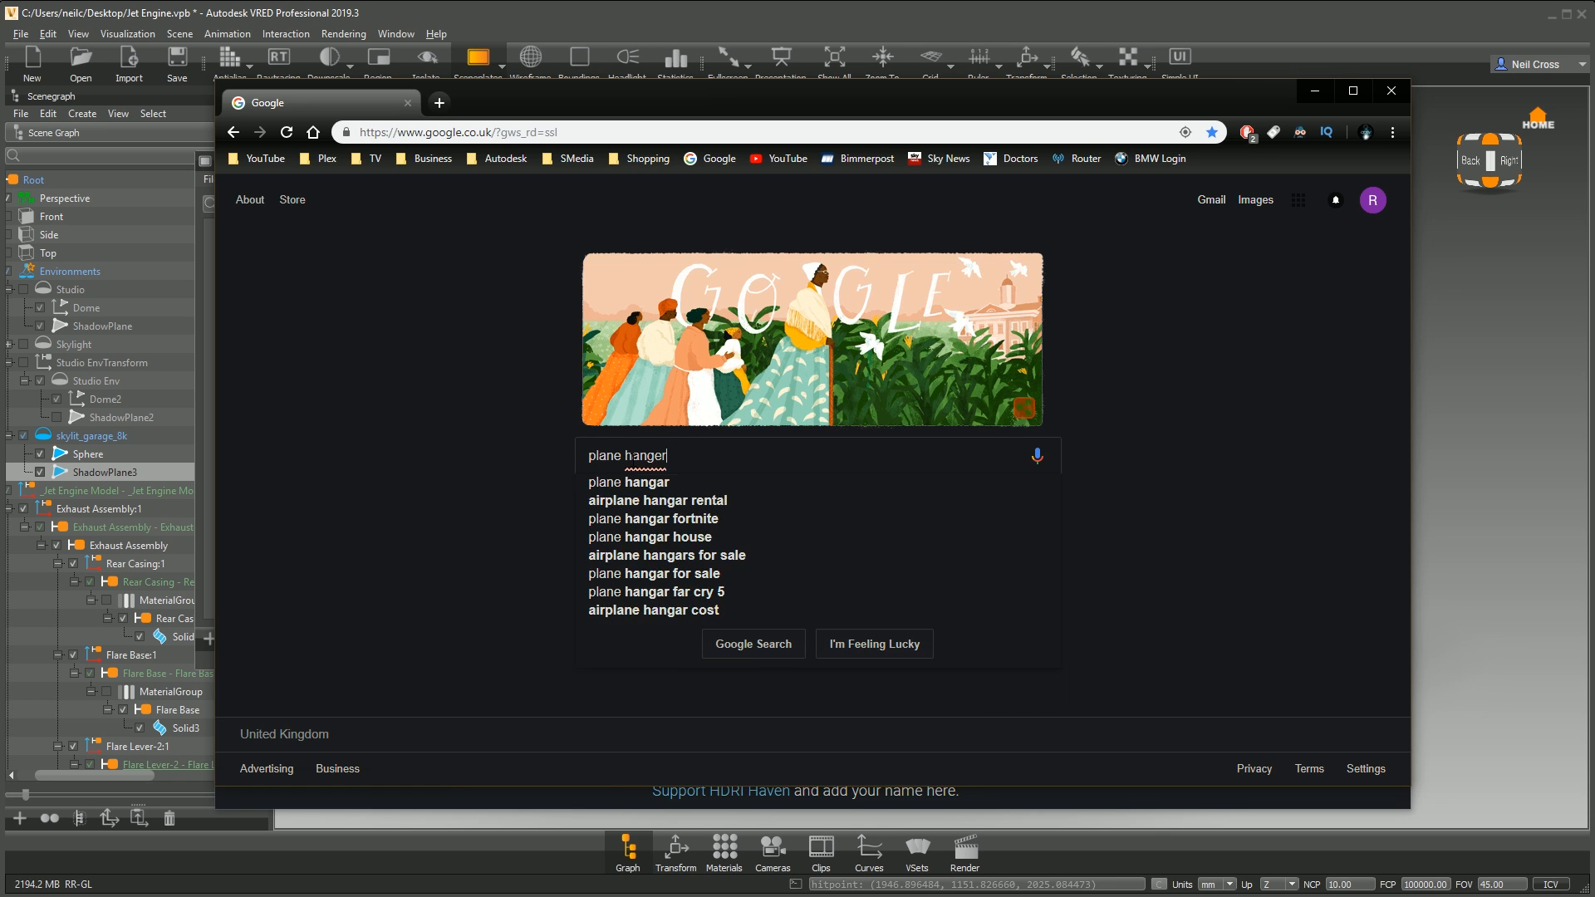
key("Return")
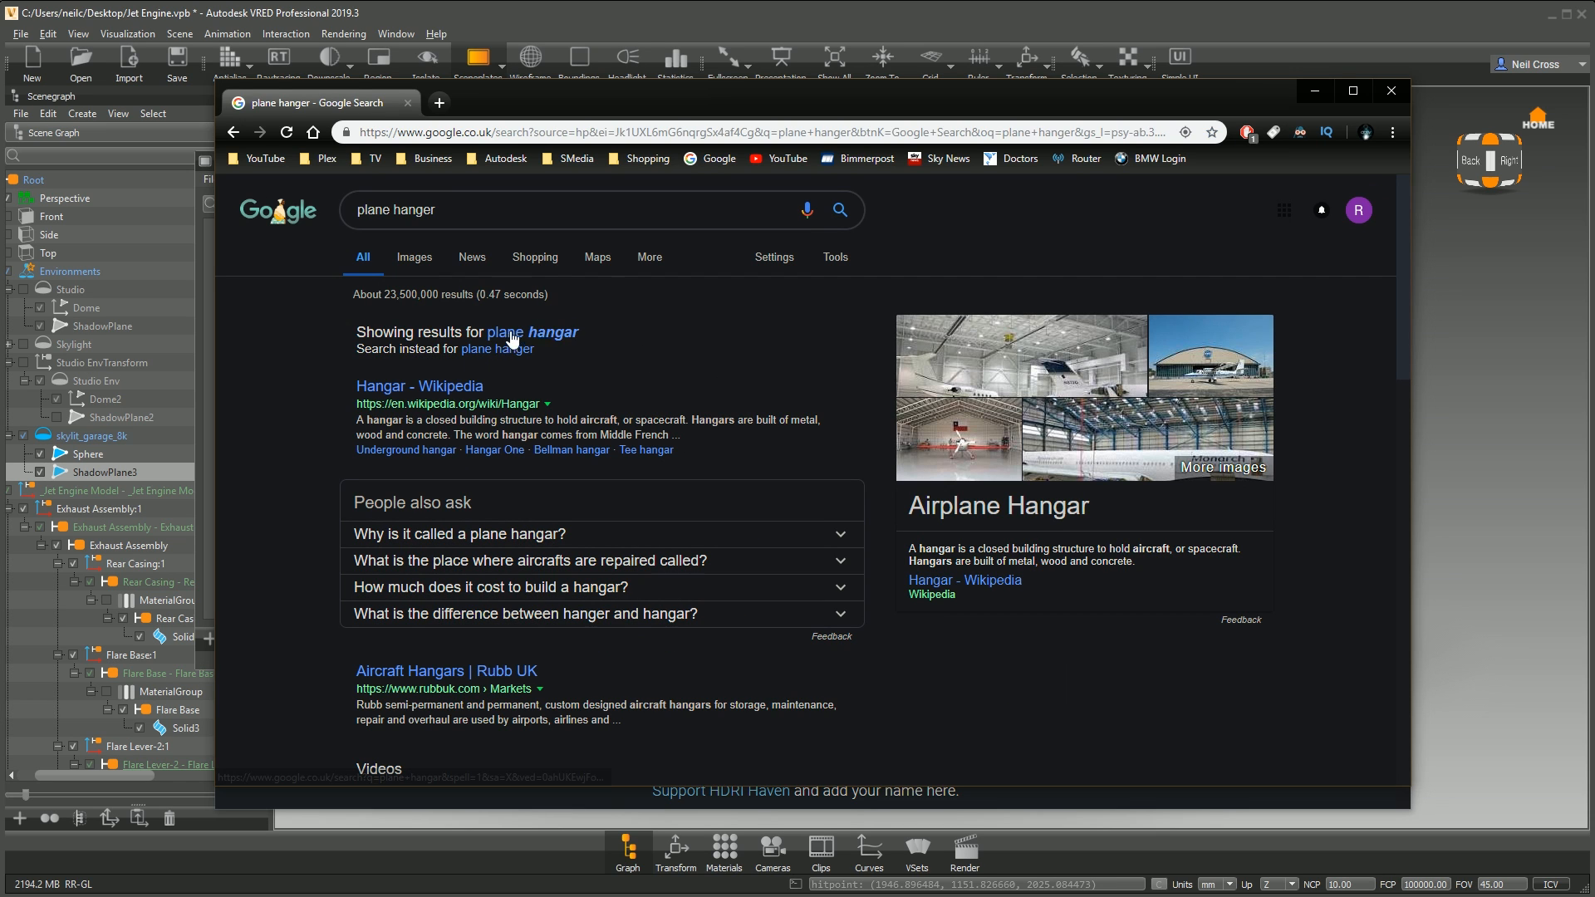
Step: Show the image results for plane hangar and limit them to sizes larger than 4 MP (2272×1704)
left_click(414, 257)
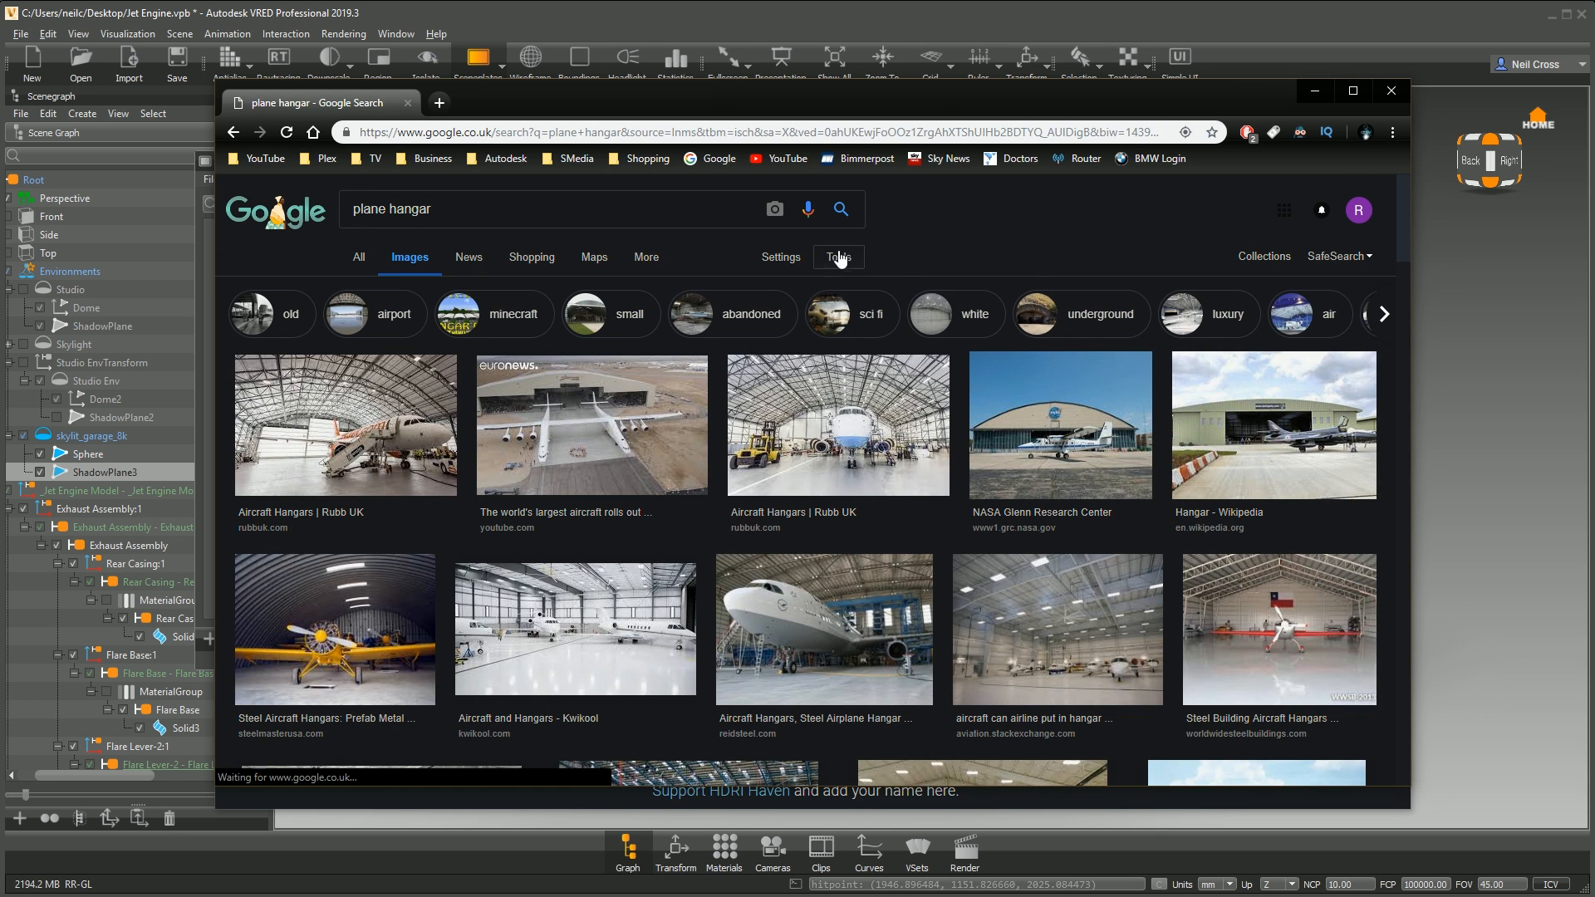
left_click(837, 257)
left_click(365, 287)
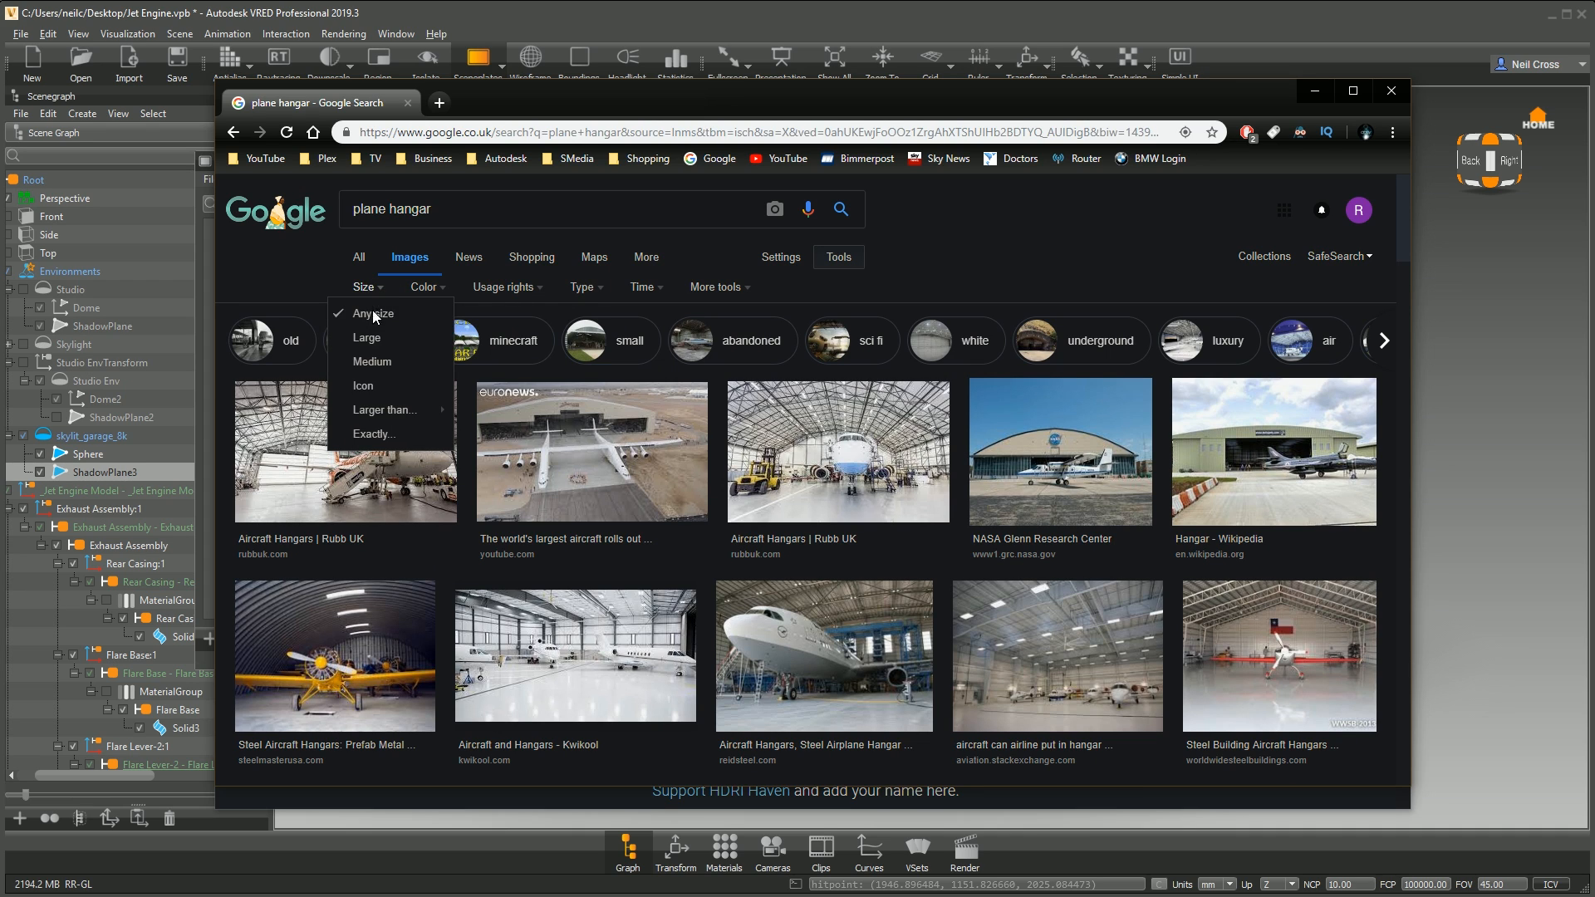
mouse_move(370, 409)
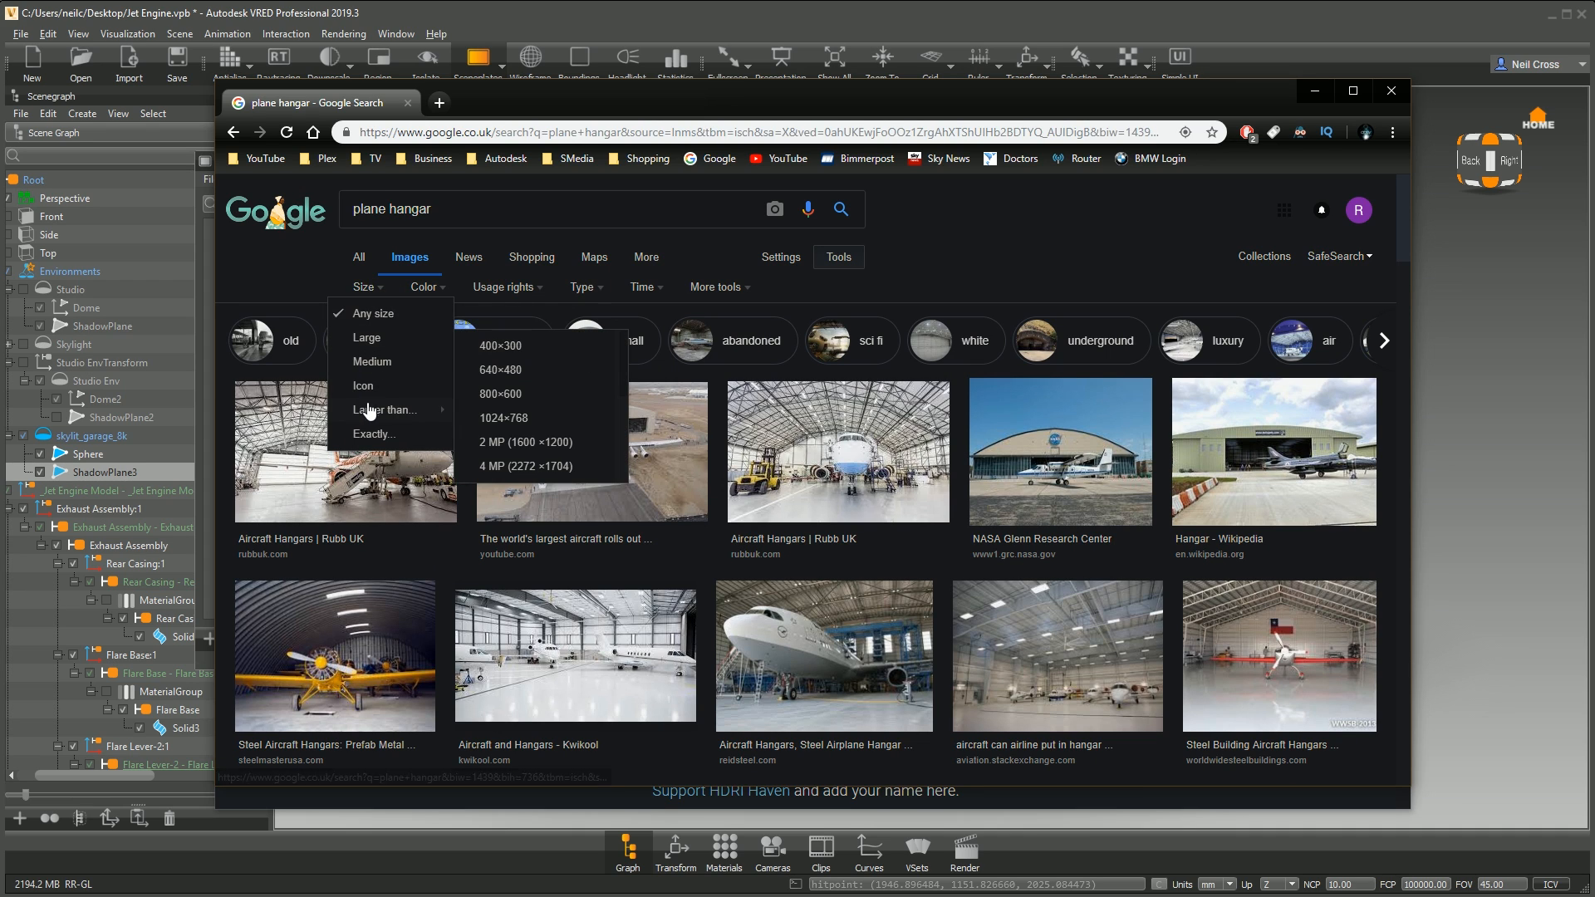
left_click(514, 466)
Step: Save the 4048 × 3036 Custom Fabric Aviation Structures image as million-air-280-x-134-fbo-hangar_2.jpg on the Desktop, and return to VRED
scroll(791, 592, "down", 3)
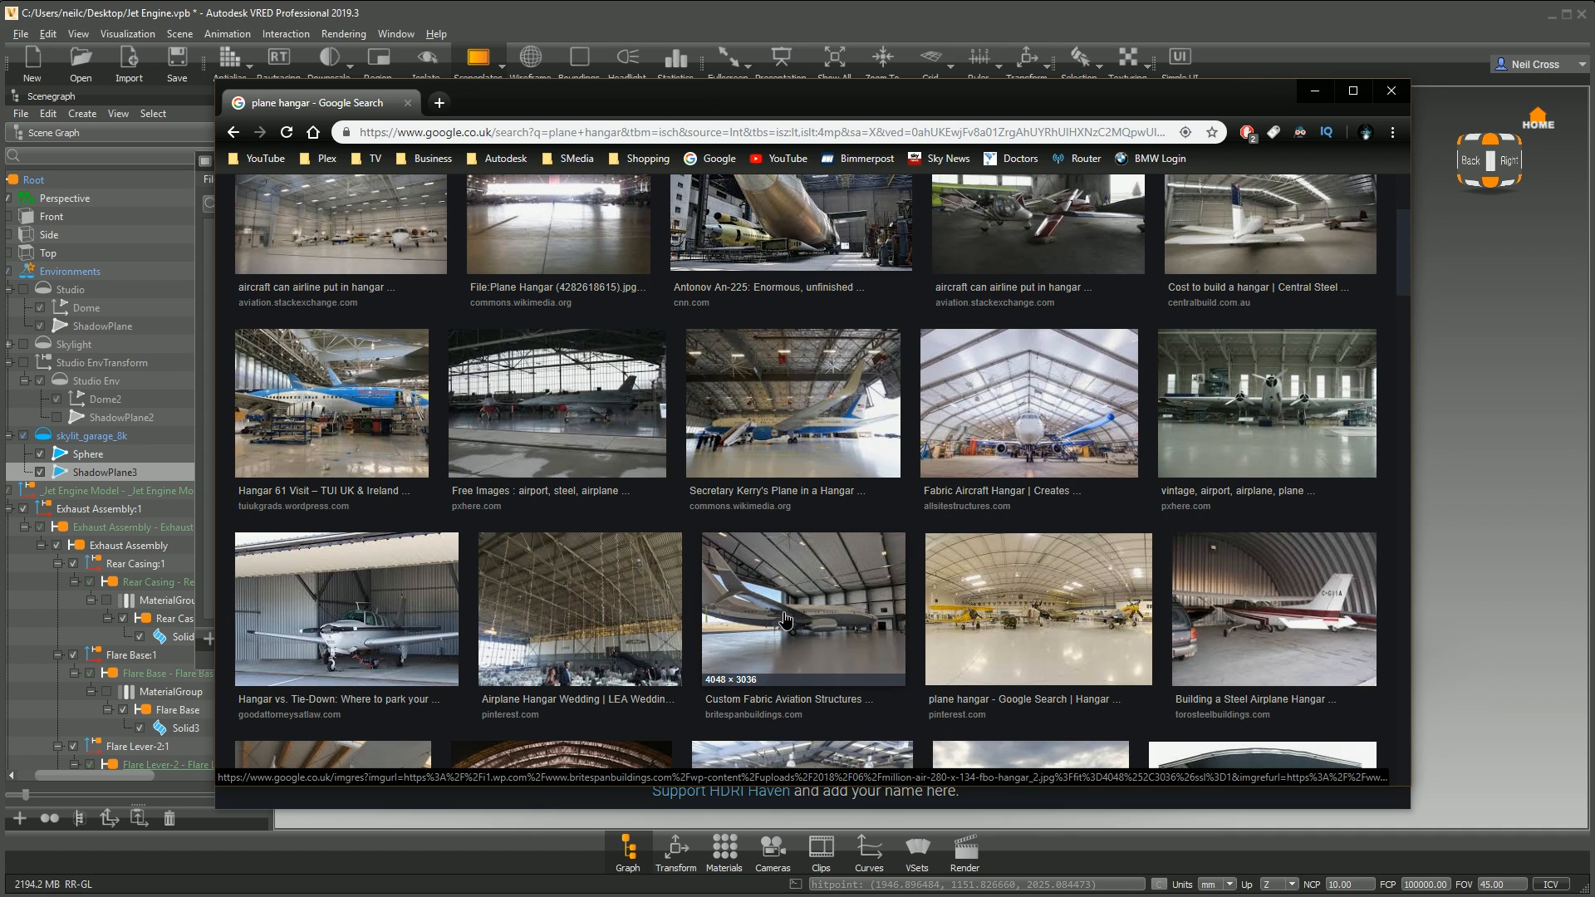
left_click(788, 621)
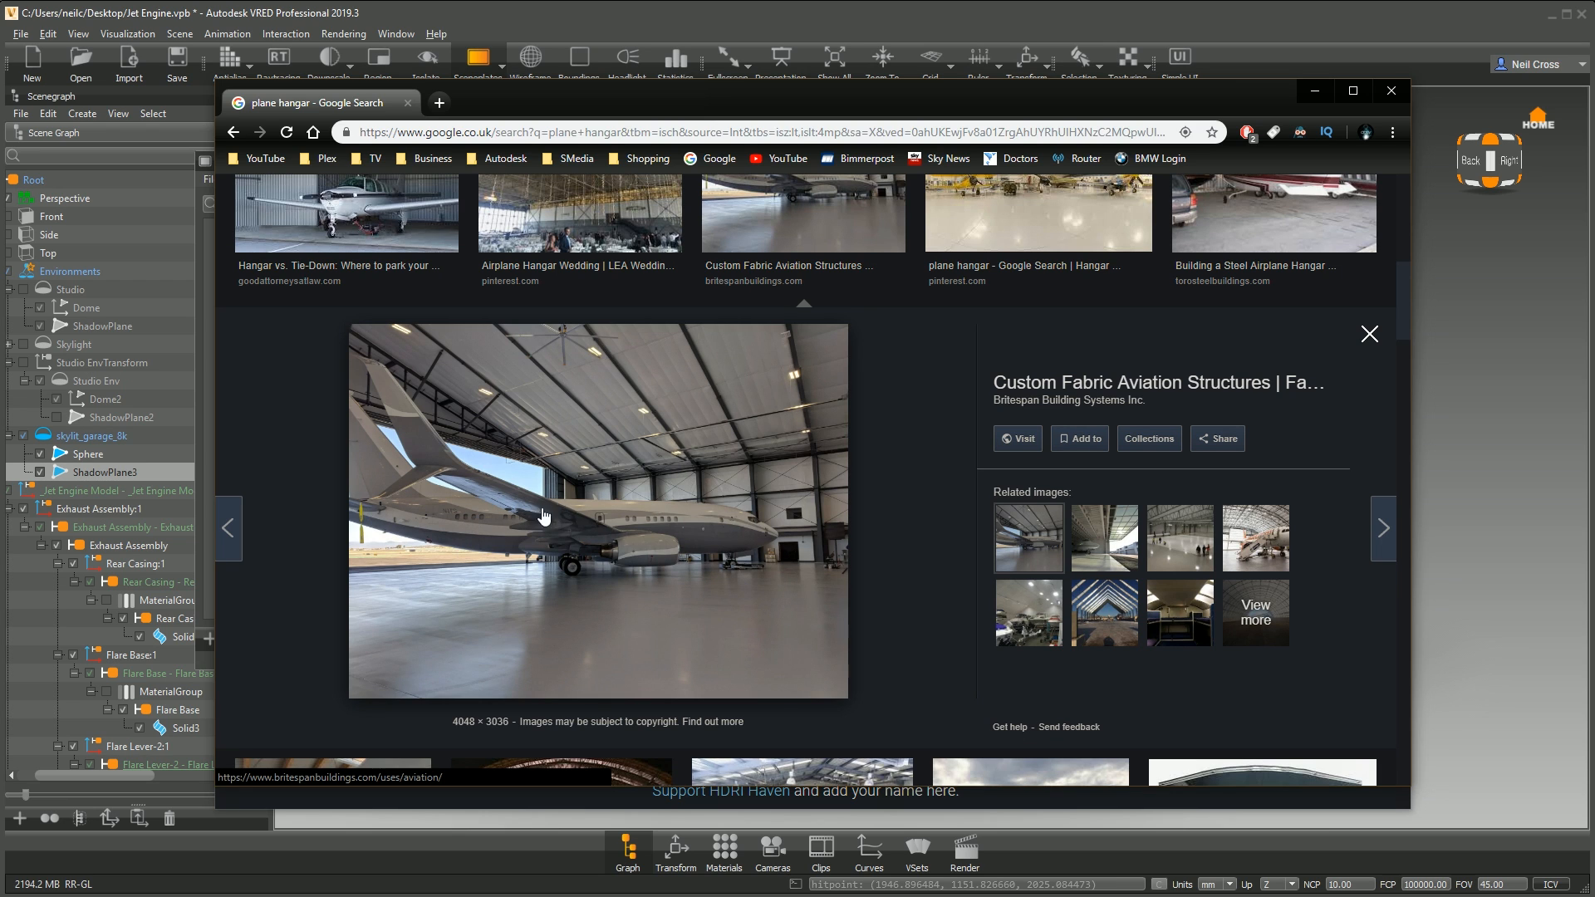
right_click(627, 492)
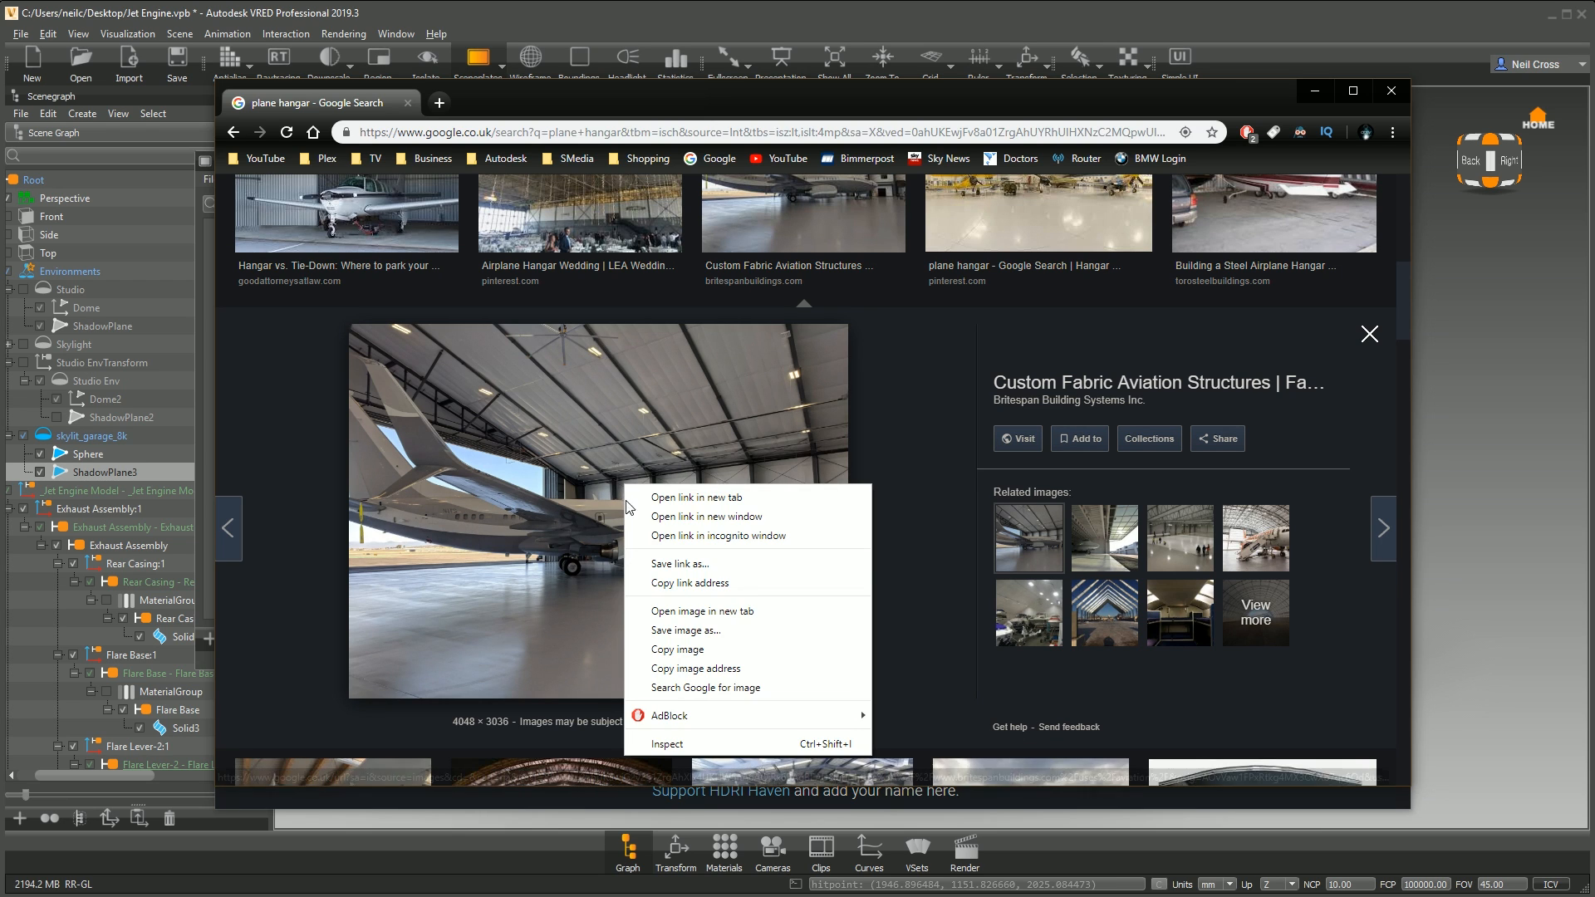
left_click(677, 625)
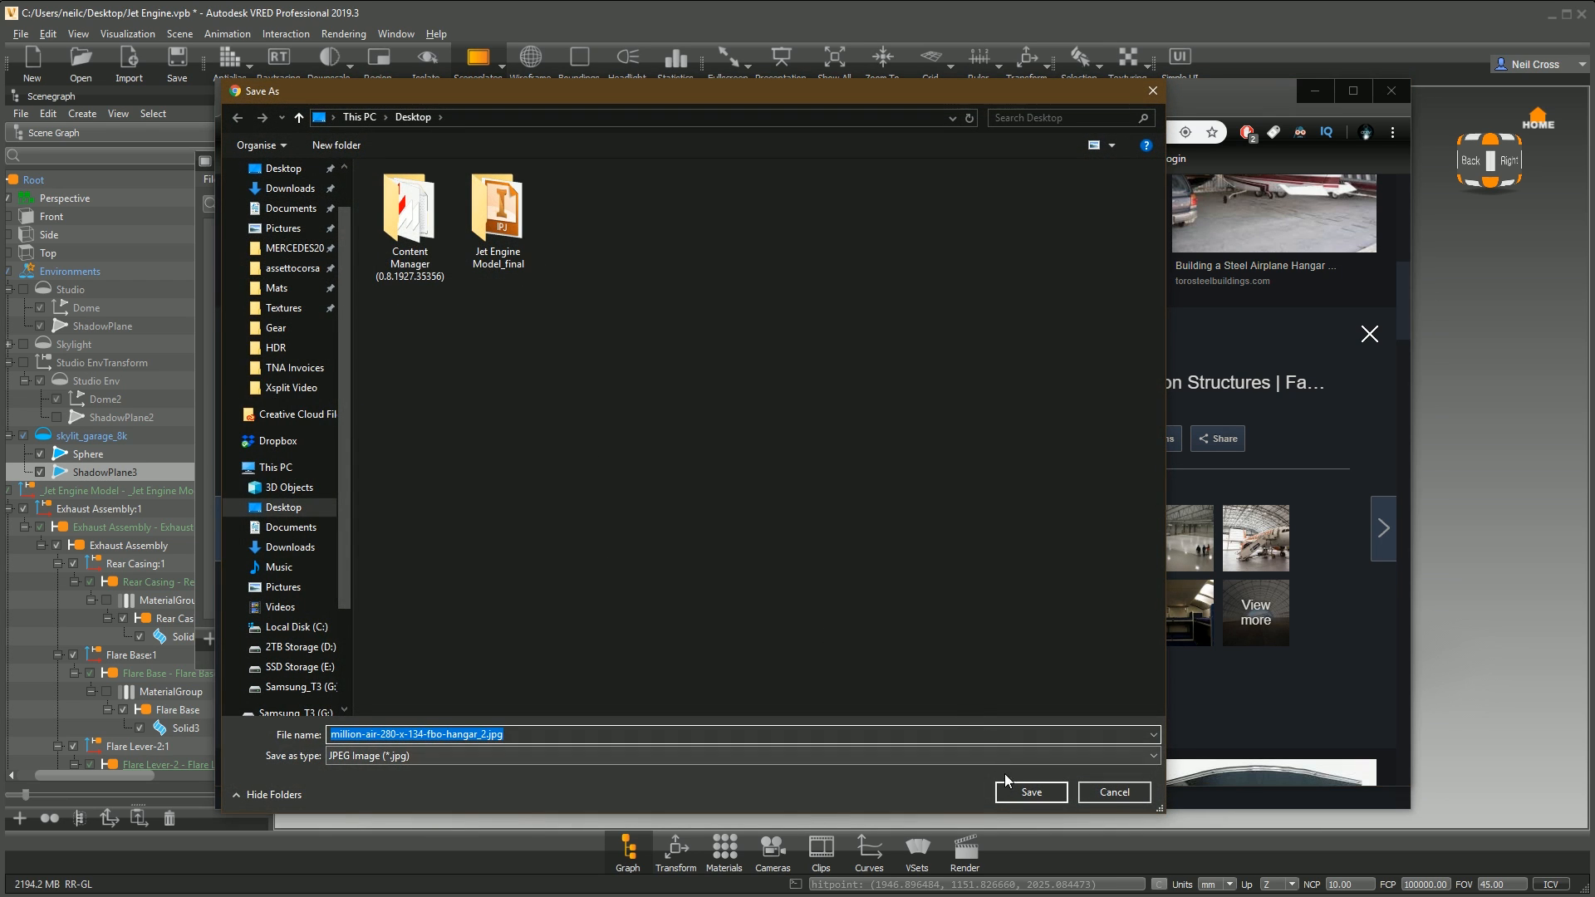
left_click(1028, 790)
left_click(1315, 90)
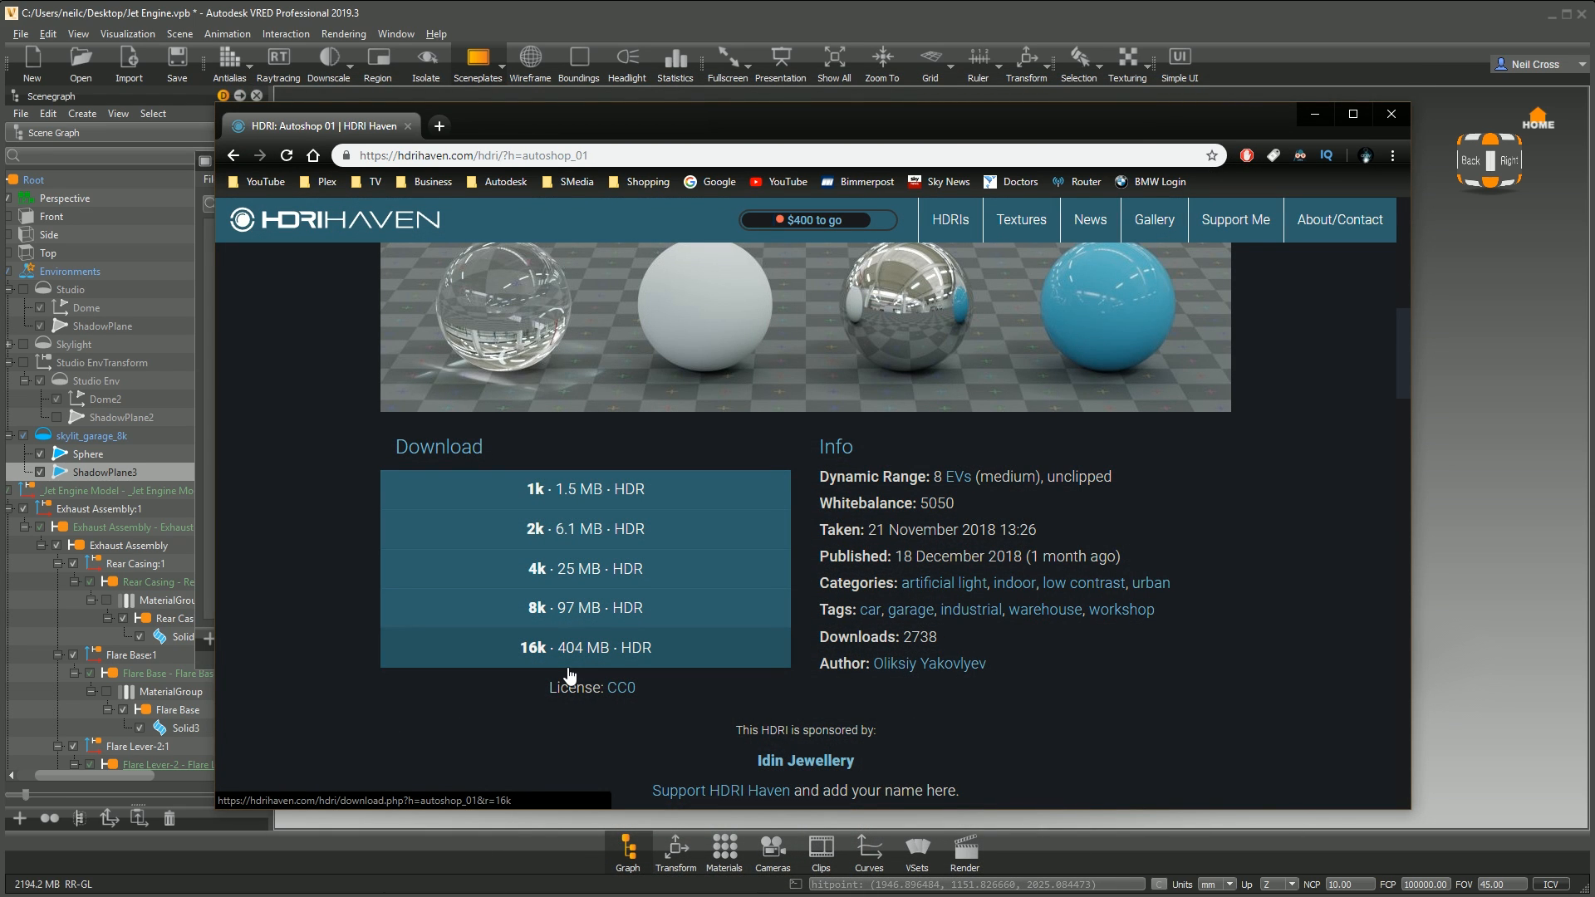
left_click(1314, 115)
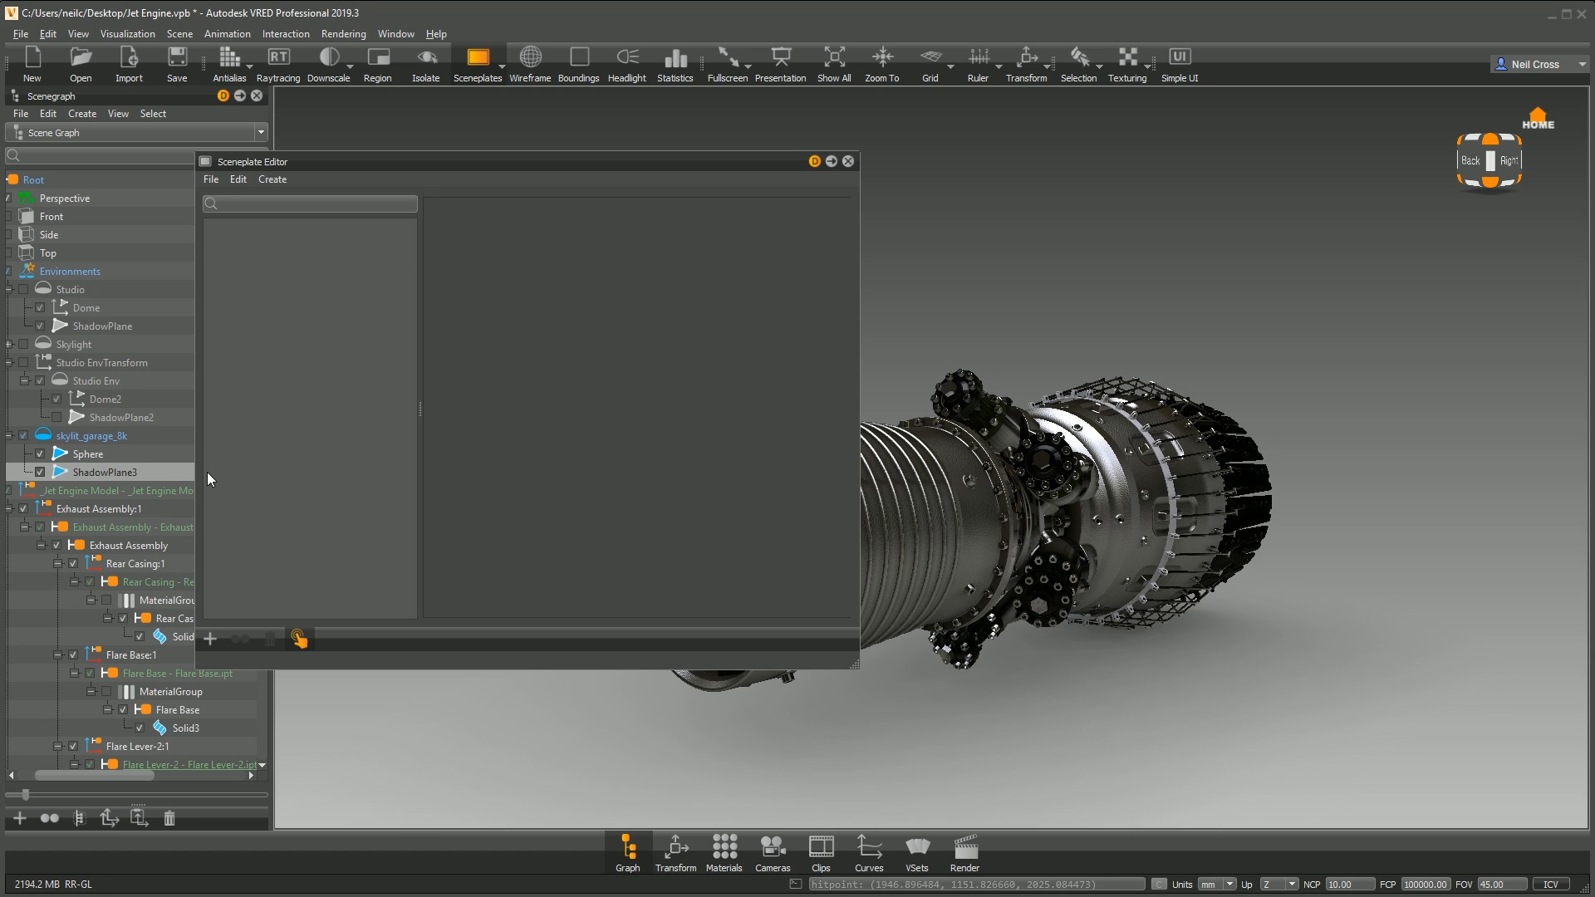
Step: Create a backplate sceneplate from million-air-280-x-134-fbo-hangar_2.jpg on the Desktop
left_click(209, 638)
left_click(249, 686)
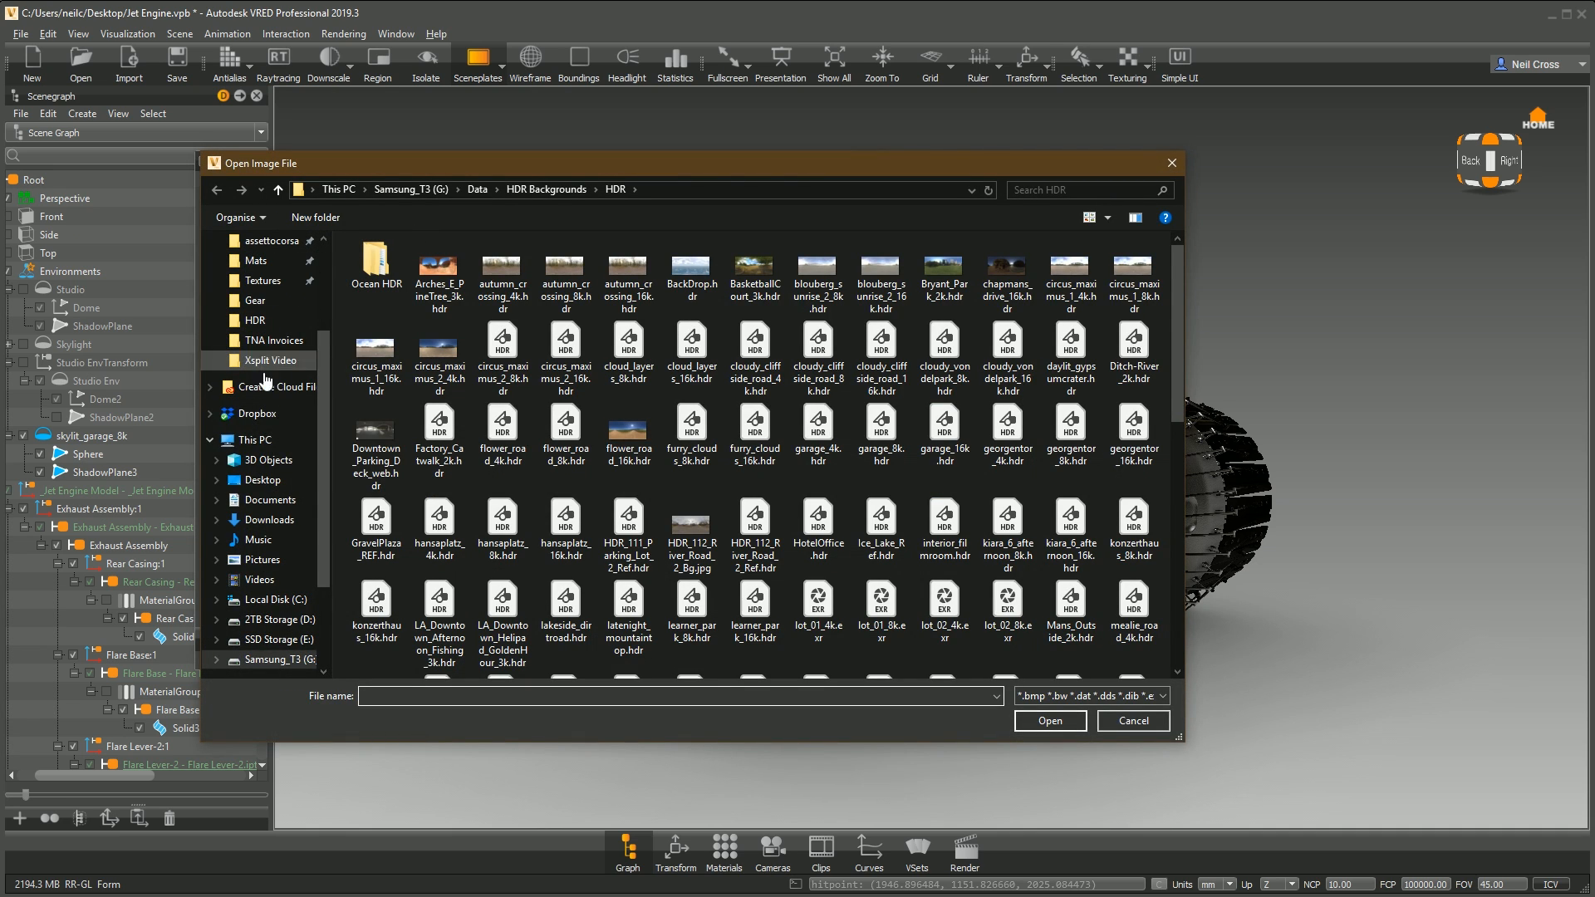
left_click(262, 480)
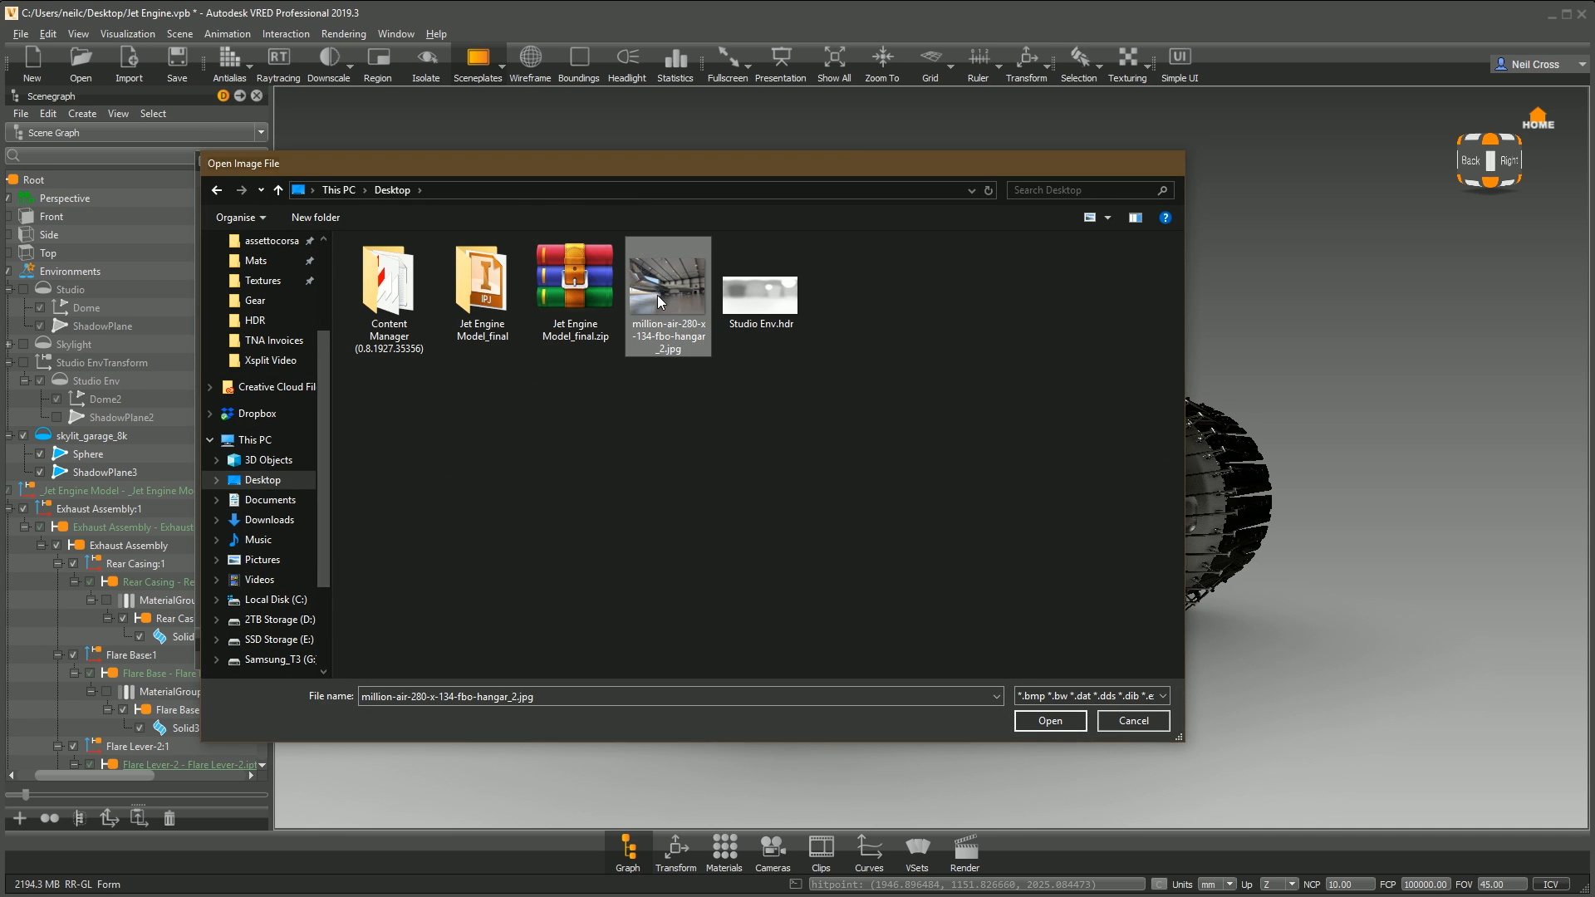
double_click(660, 291)
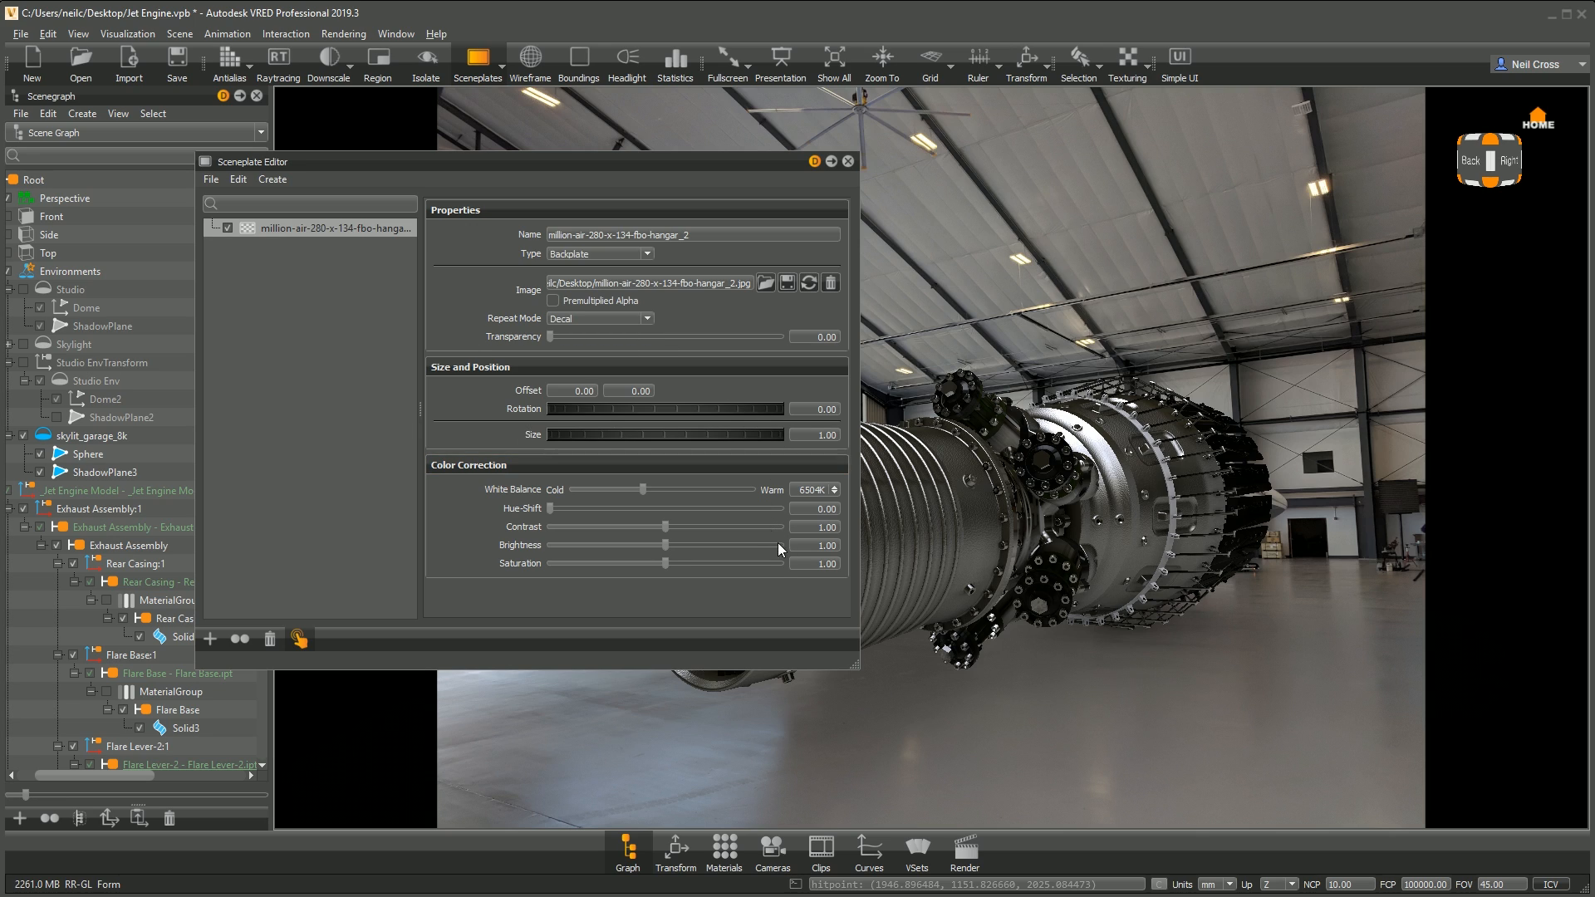
Step: Adjust the hangar backplate's white balance, trying 7504K and 5004K, and close the Sceneplate Editor
left_click_drag(796, 490, 833, 485)
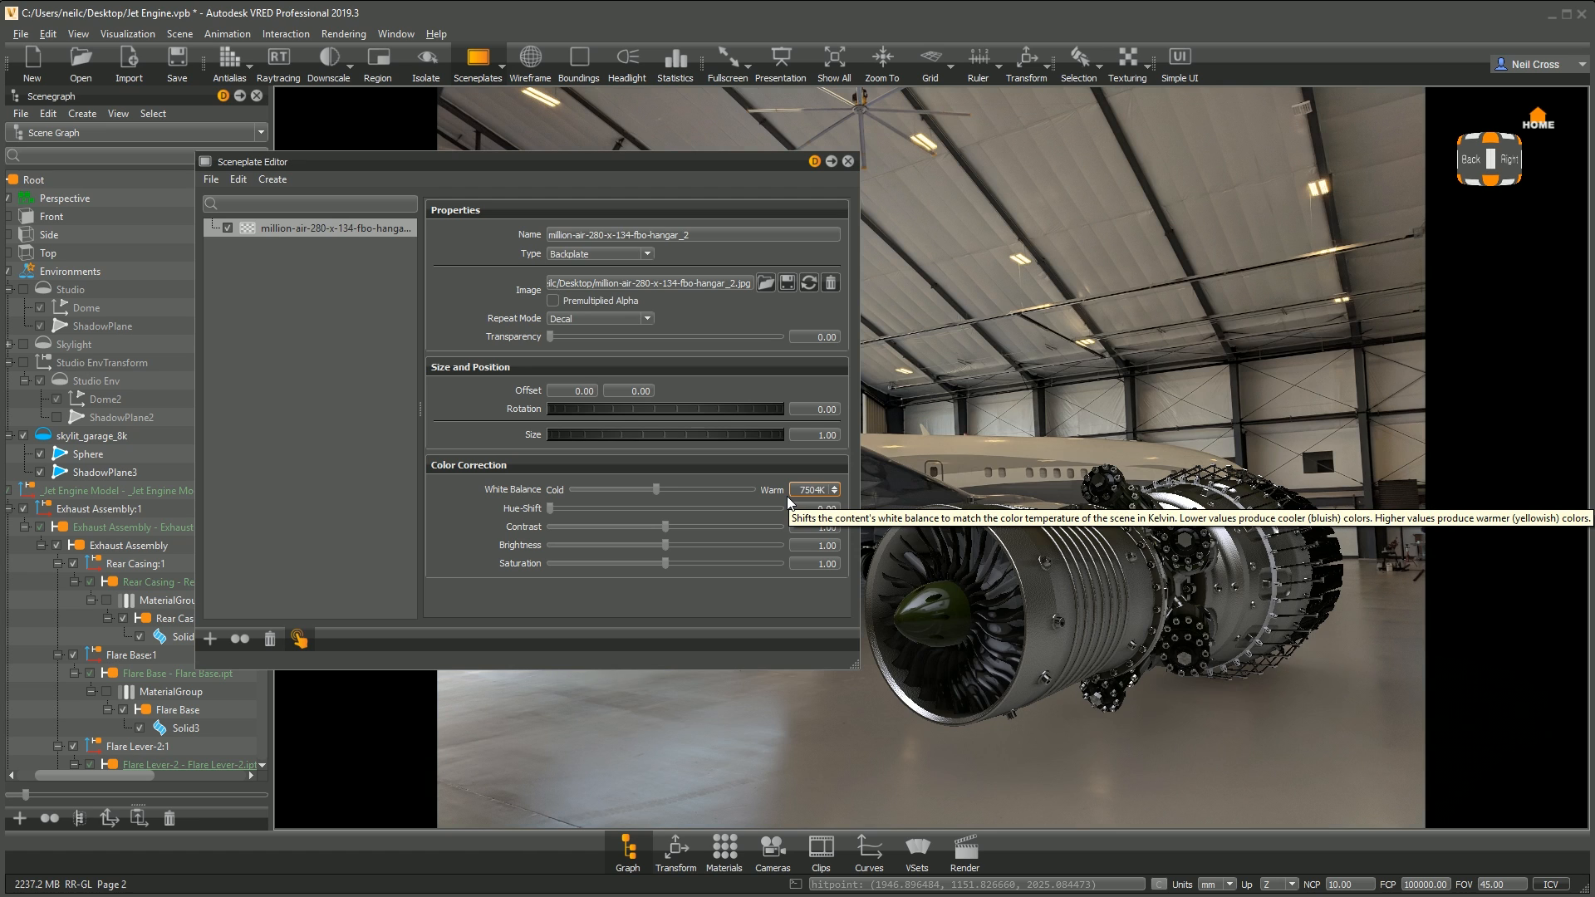
type("75")
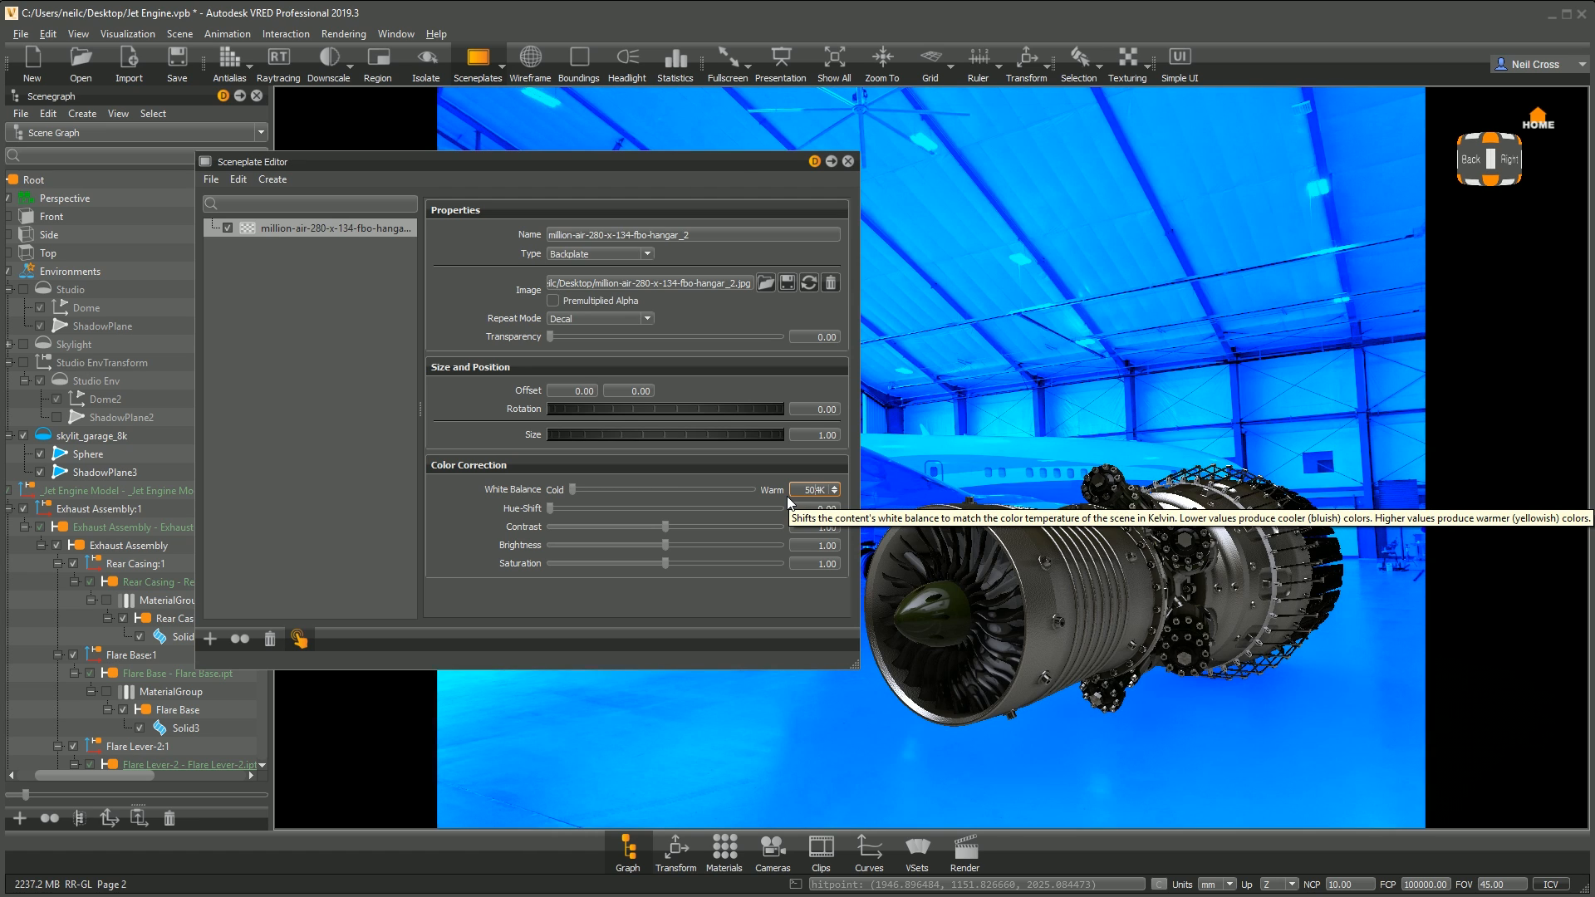
type("04")
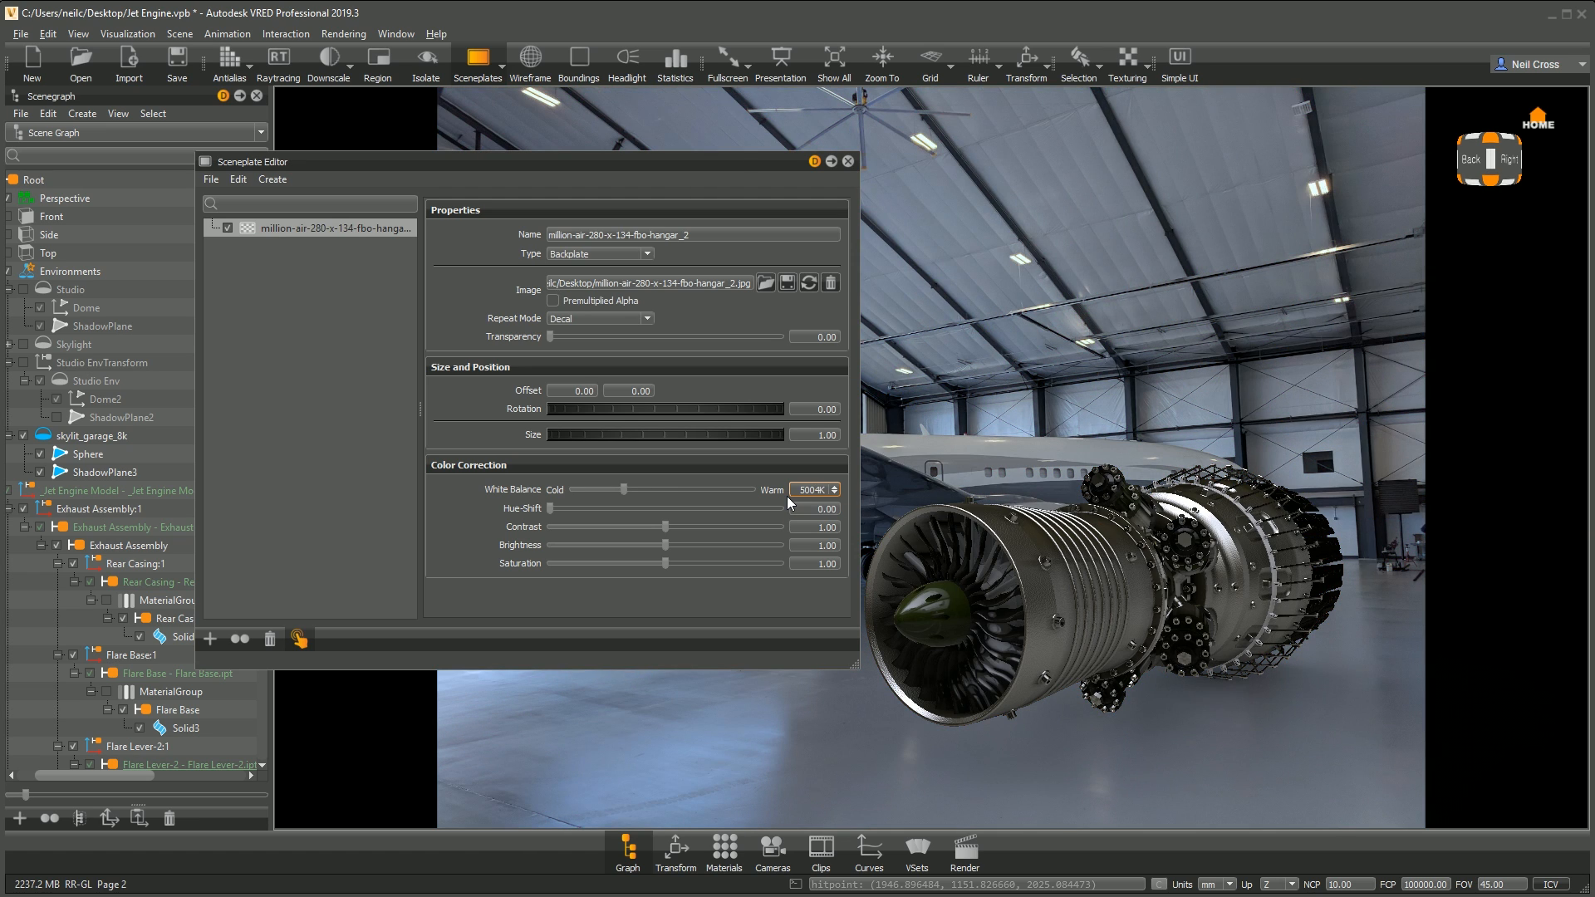
key("BackSpace")
key("BackSpace")
type("50")
left_click(848, 161)
Step: Select ShadowPlane3, turn on the wireframe display, and move the camera to align the ground grid with the hangar floor
left_click_drag(1066, 532, 1006, 585)
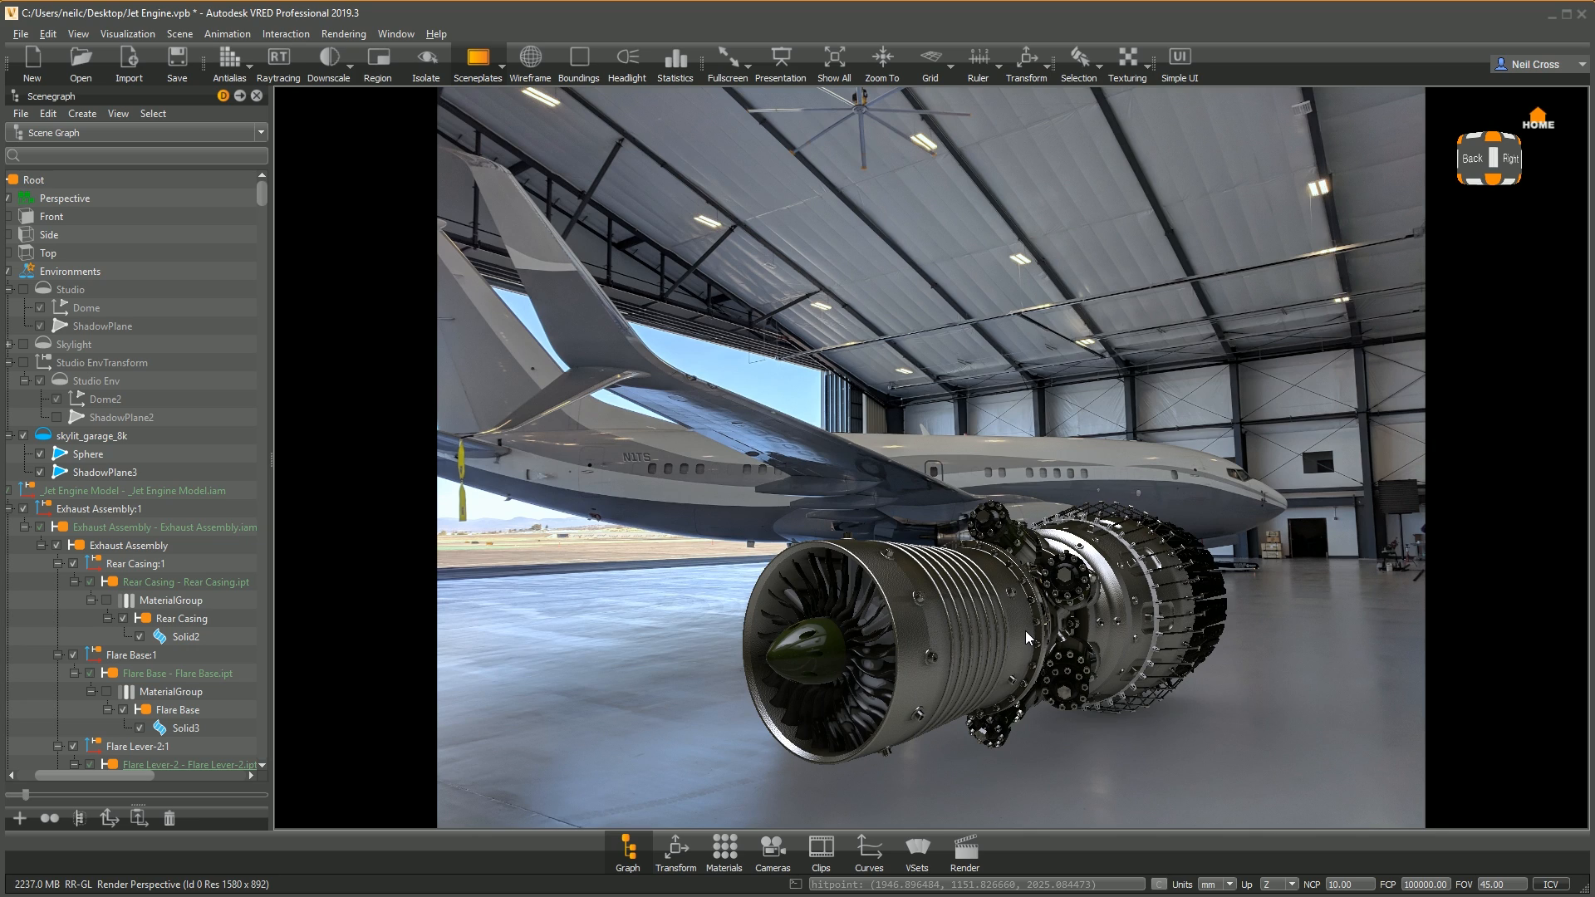
left_click_drag(980, 596, 1002, 561)
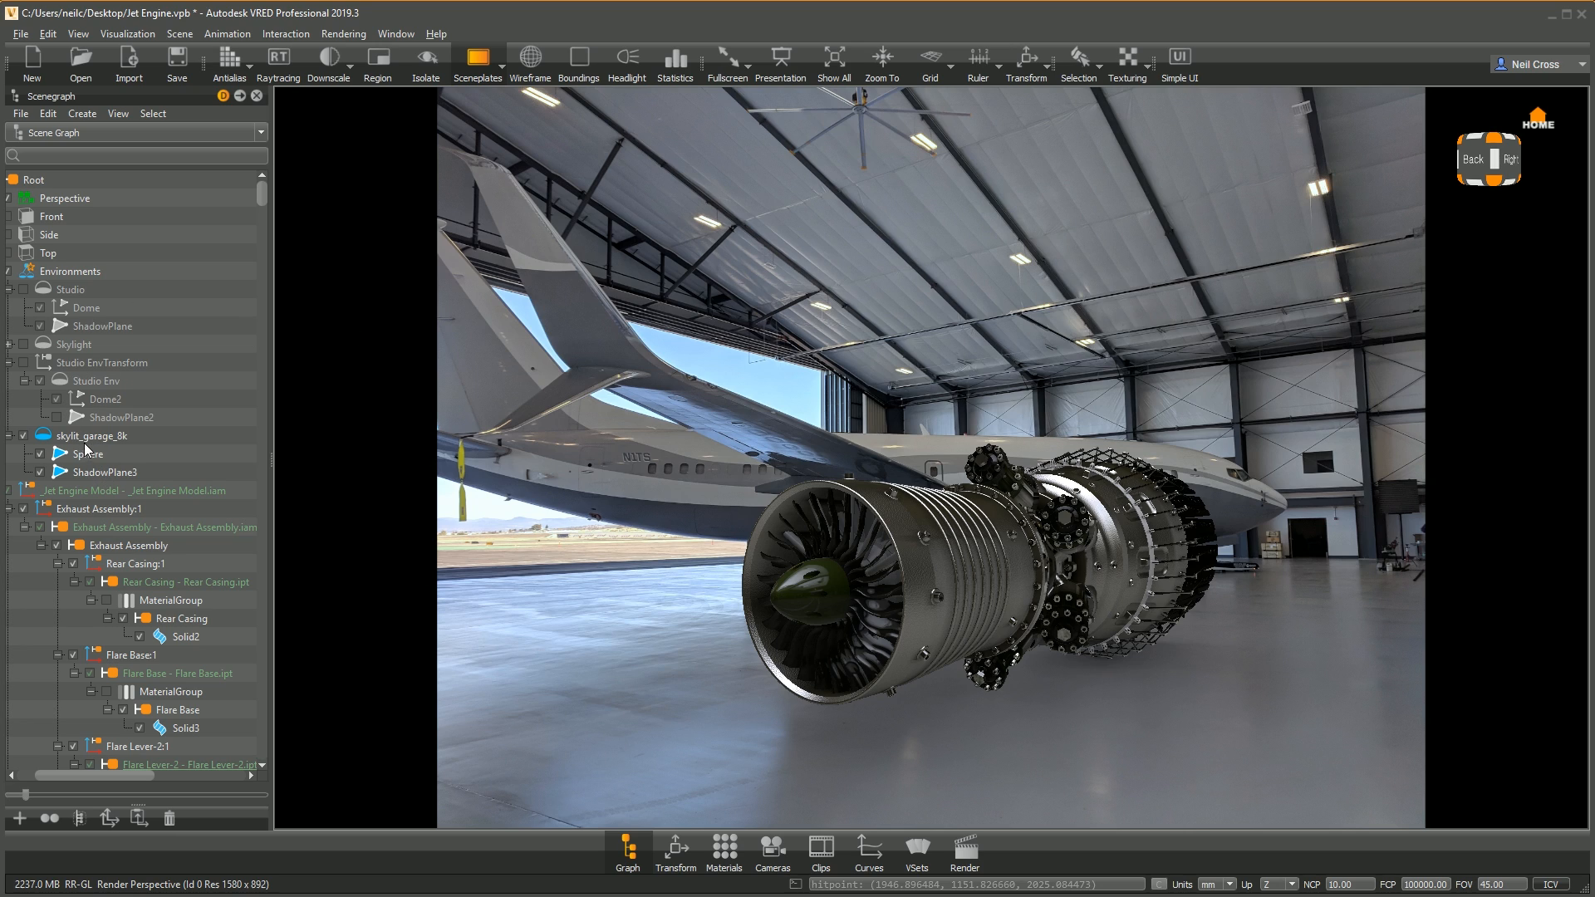
left_click(102, 473)
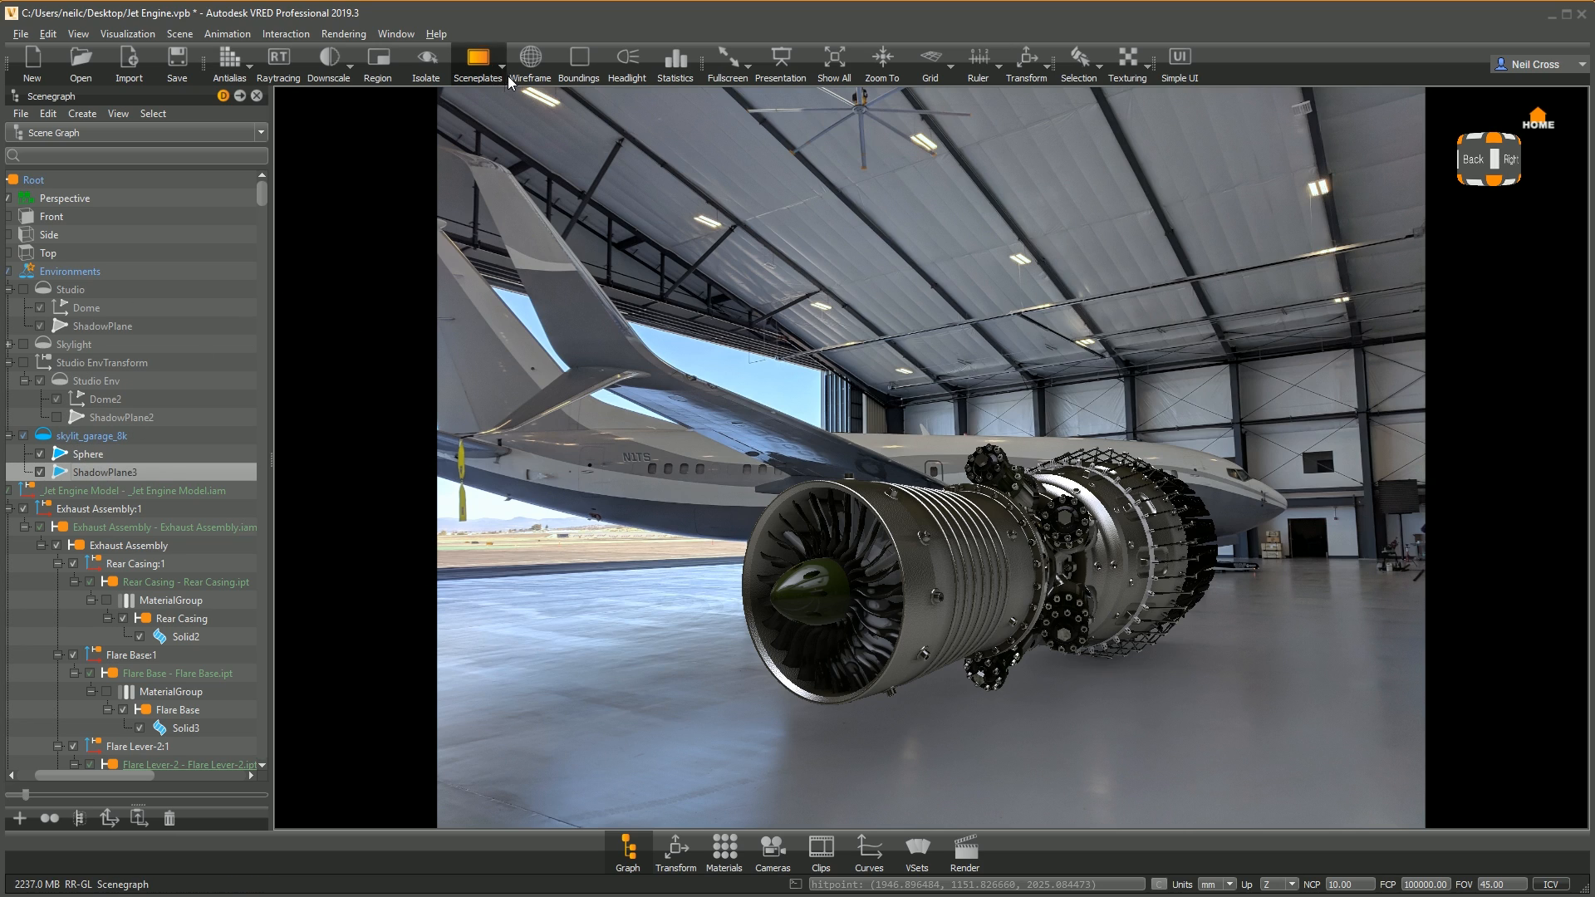
left_click(532, 63)
left_click_drag(839, 714, 842, 681)
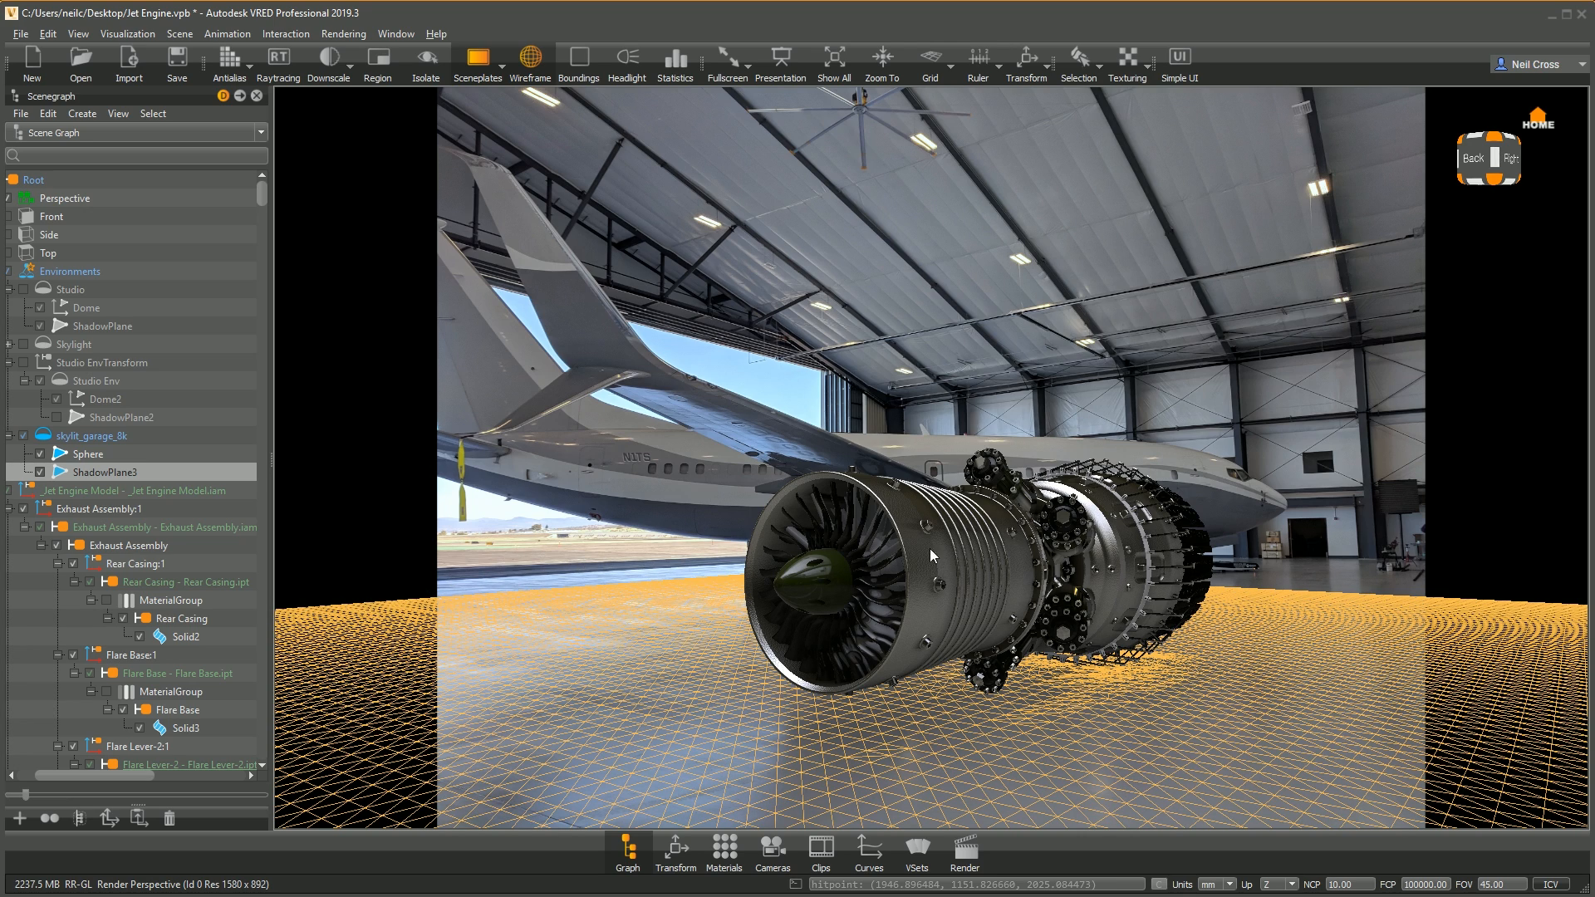
middle_click_drag(1175, 750, 1189, 697)
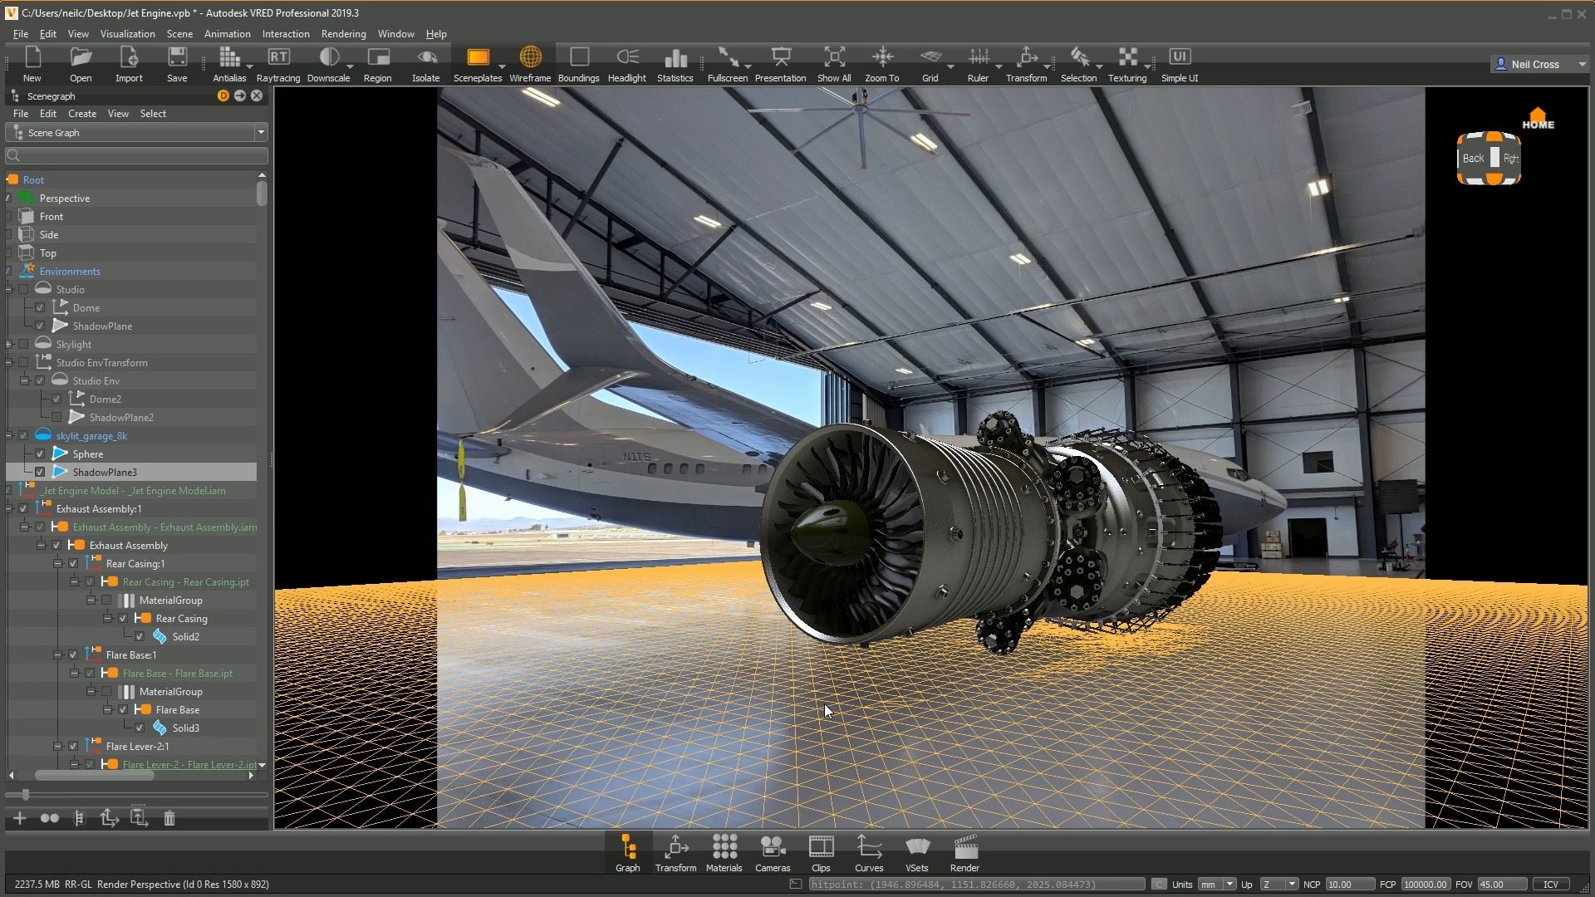
Step: Open the Camera Editor for the Perspective camera and set its field of view to 30
left_click(768, 870)
left_click(1004, 342)
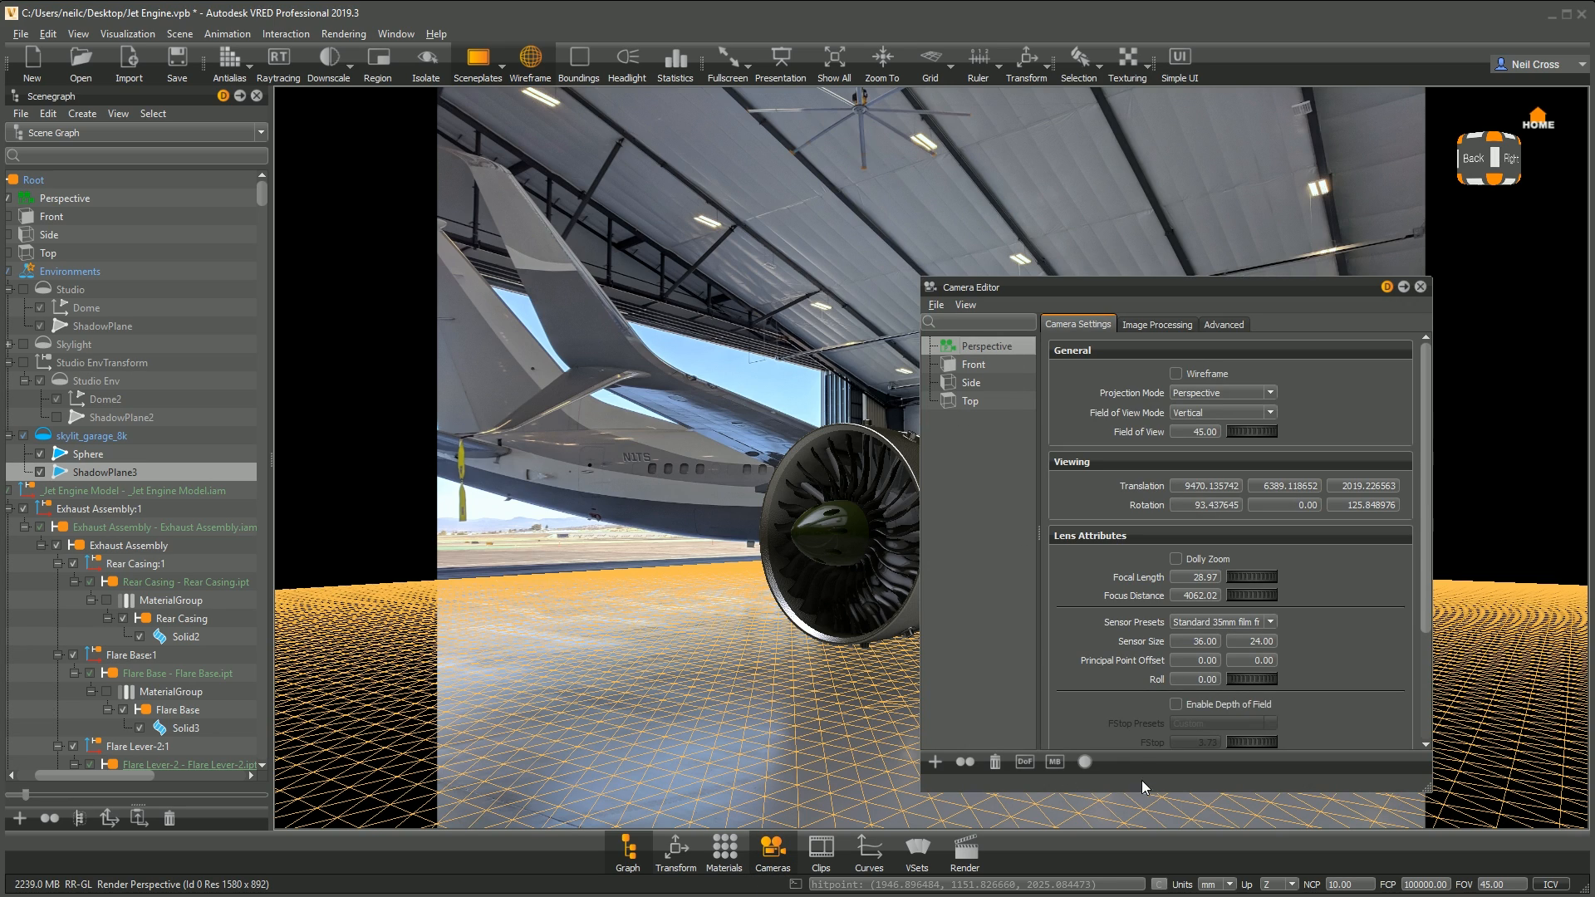
double_click(1189, 433)
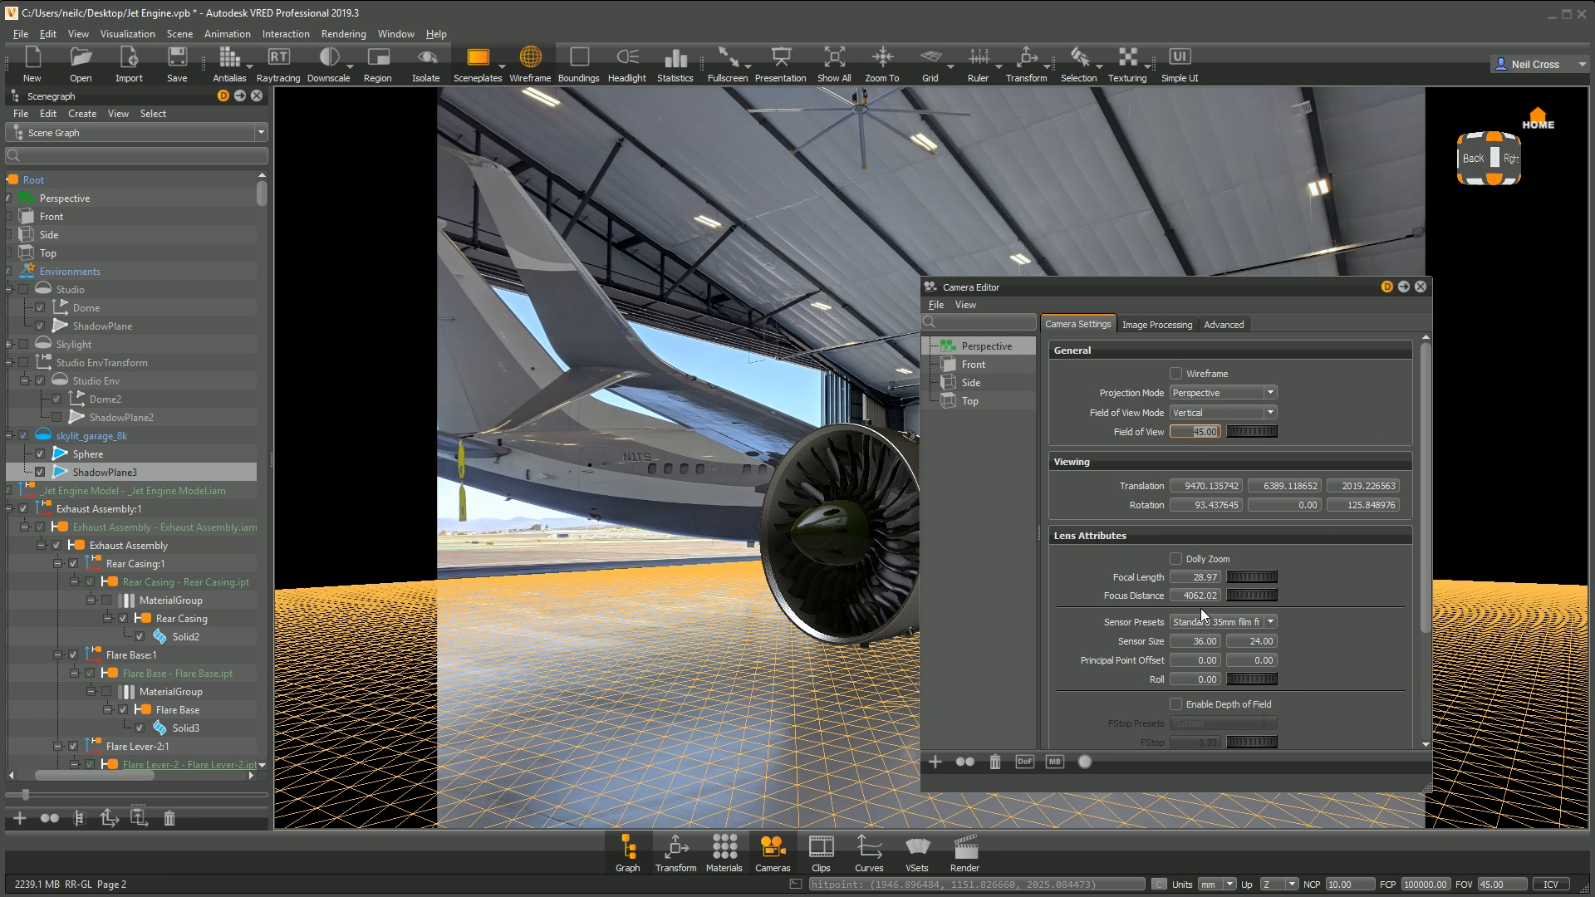
left_click(1264, 433)
left_click_drag(1263, 438, 1367, 430)
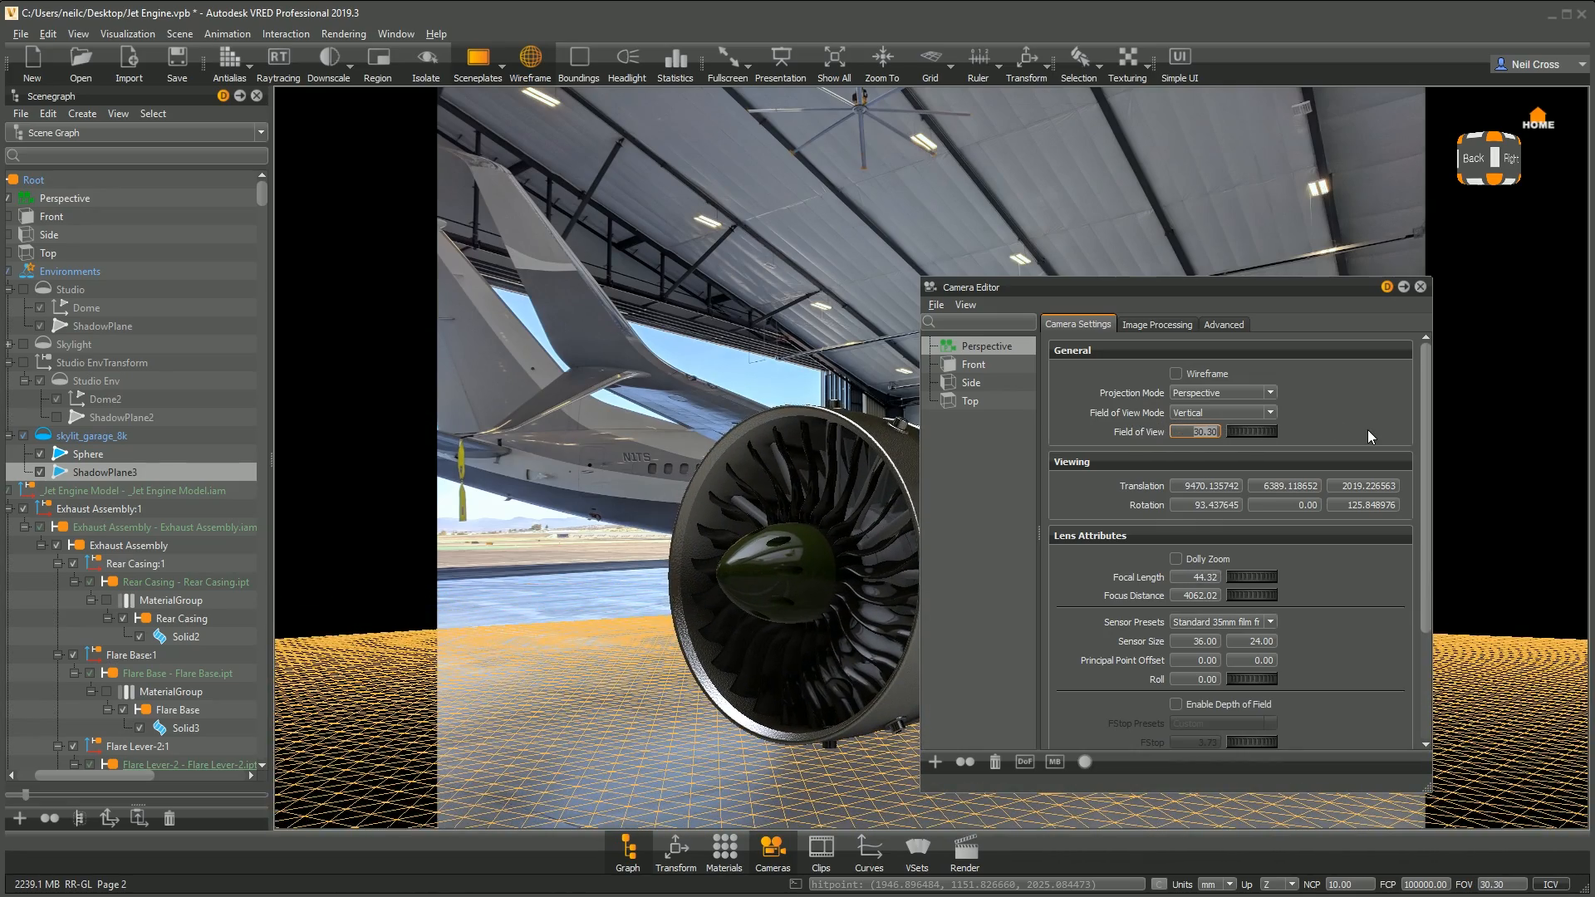
type("30")
key("Return")
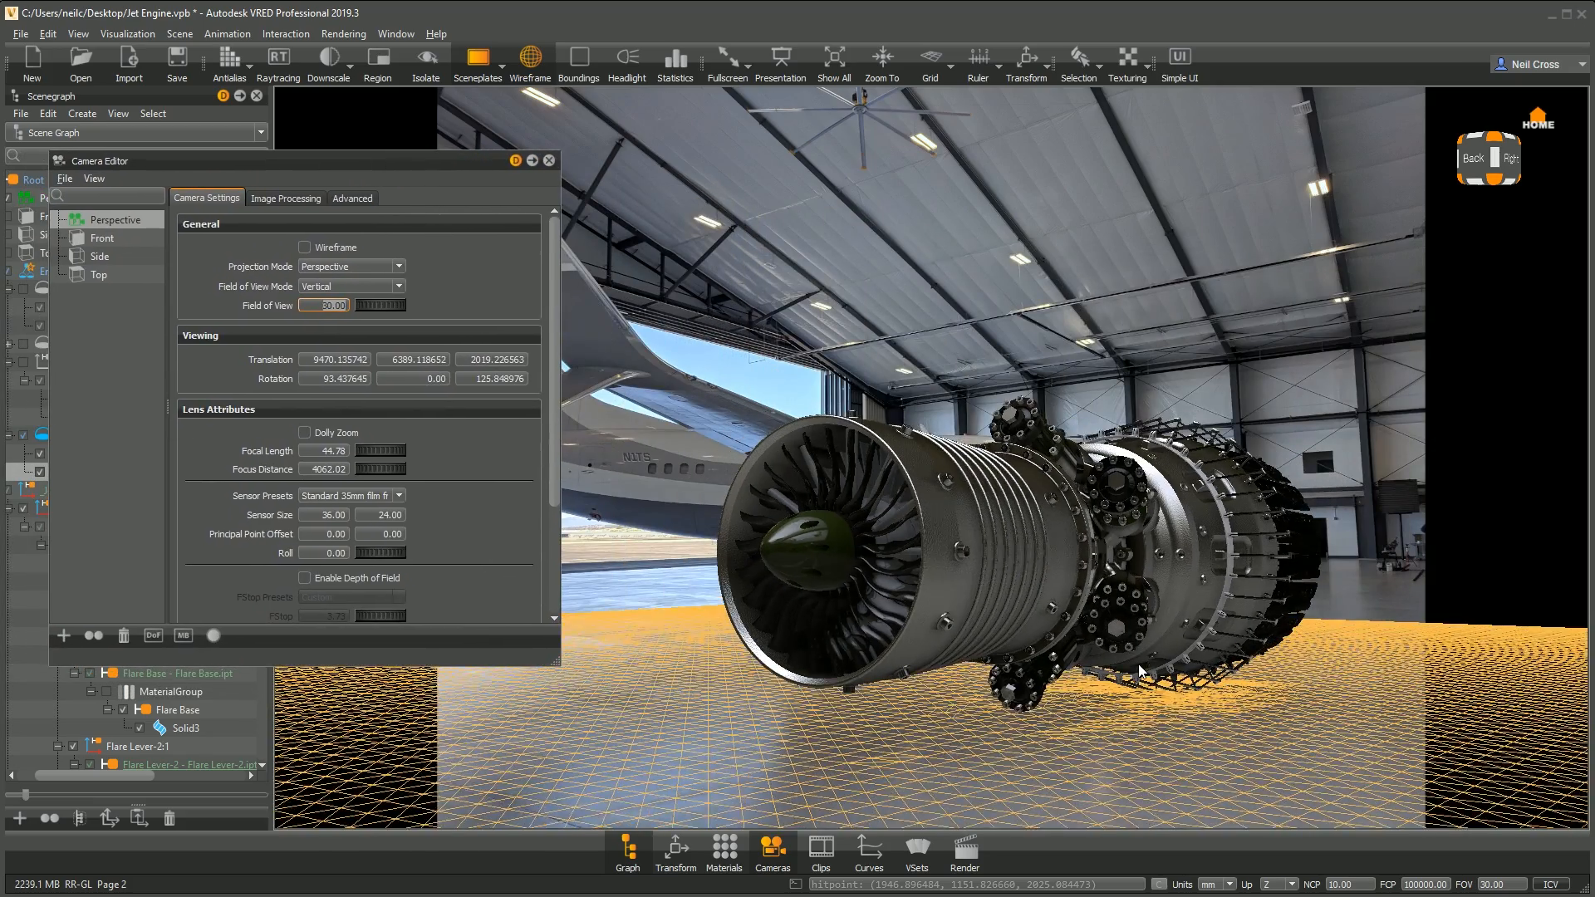
Step: Pull the camera back from the engine and realign the ground grid with the hangar floor at the 30 field of view
scroll(1141, 666, "down", 1)
mouse_move(1143, 668)
middle_mouse_down("alt")
mouse_move(1127, 591)
mouse_move(1143, 668)
middle_mouse_up("alt")
left_click_drag(1143, 668, 1137, 693, "alt")
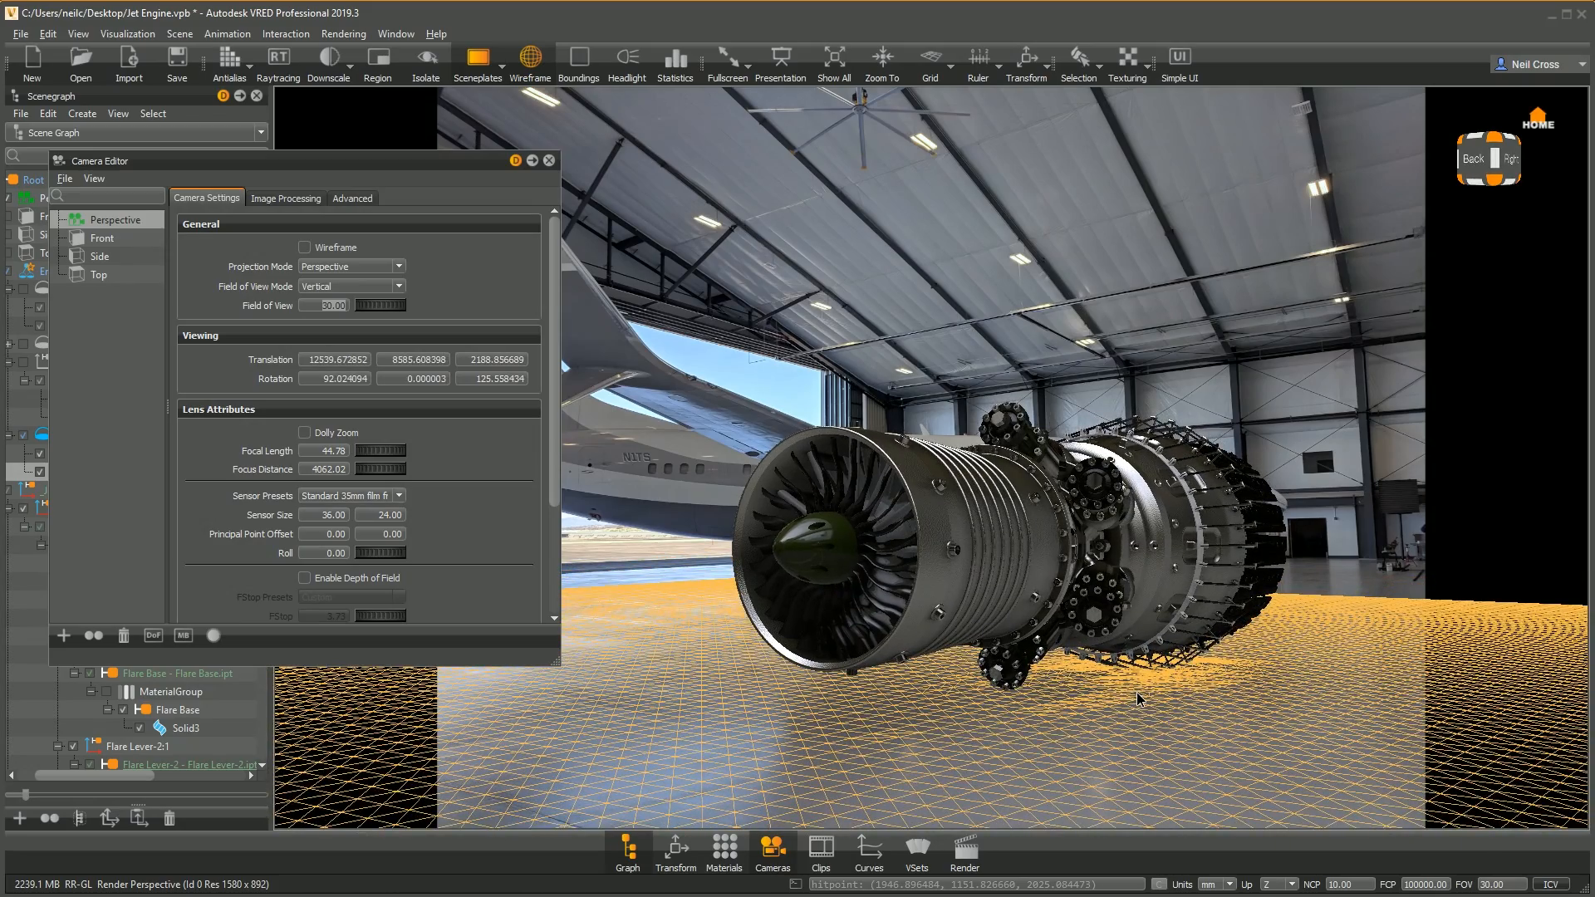
scroll(1146, 717, "down", 3)
middle_click_drag(1146, 701, 1147, 686, "alt")
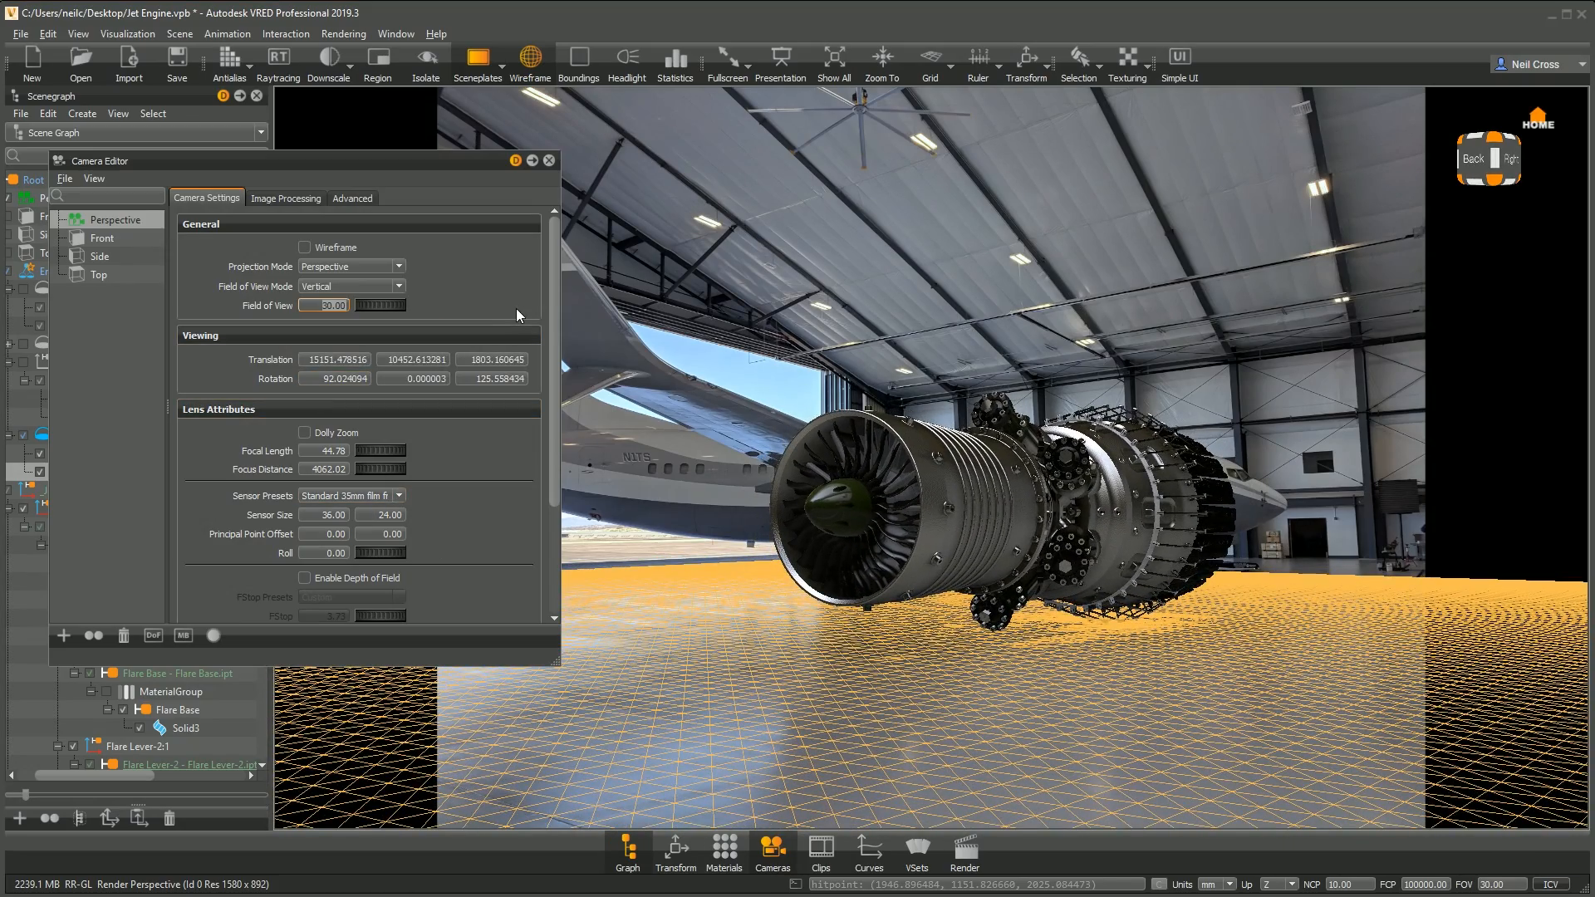
Step: Try a field of view of 60, moving the camera closer and realigning the engine with the hangar floor
type("60")
key("Return")
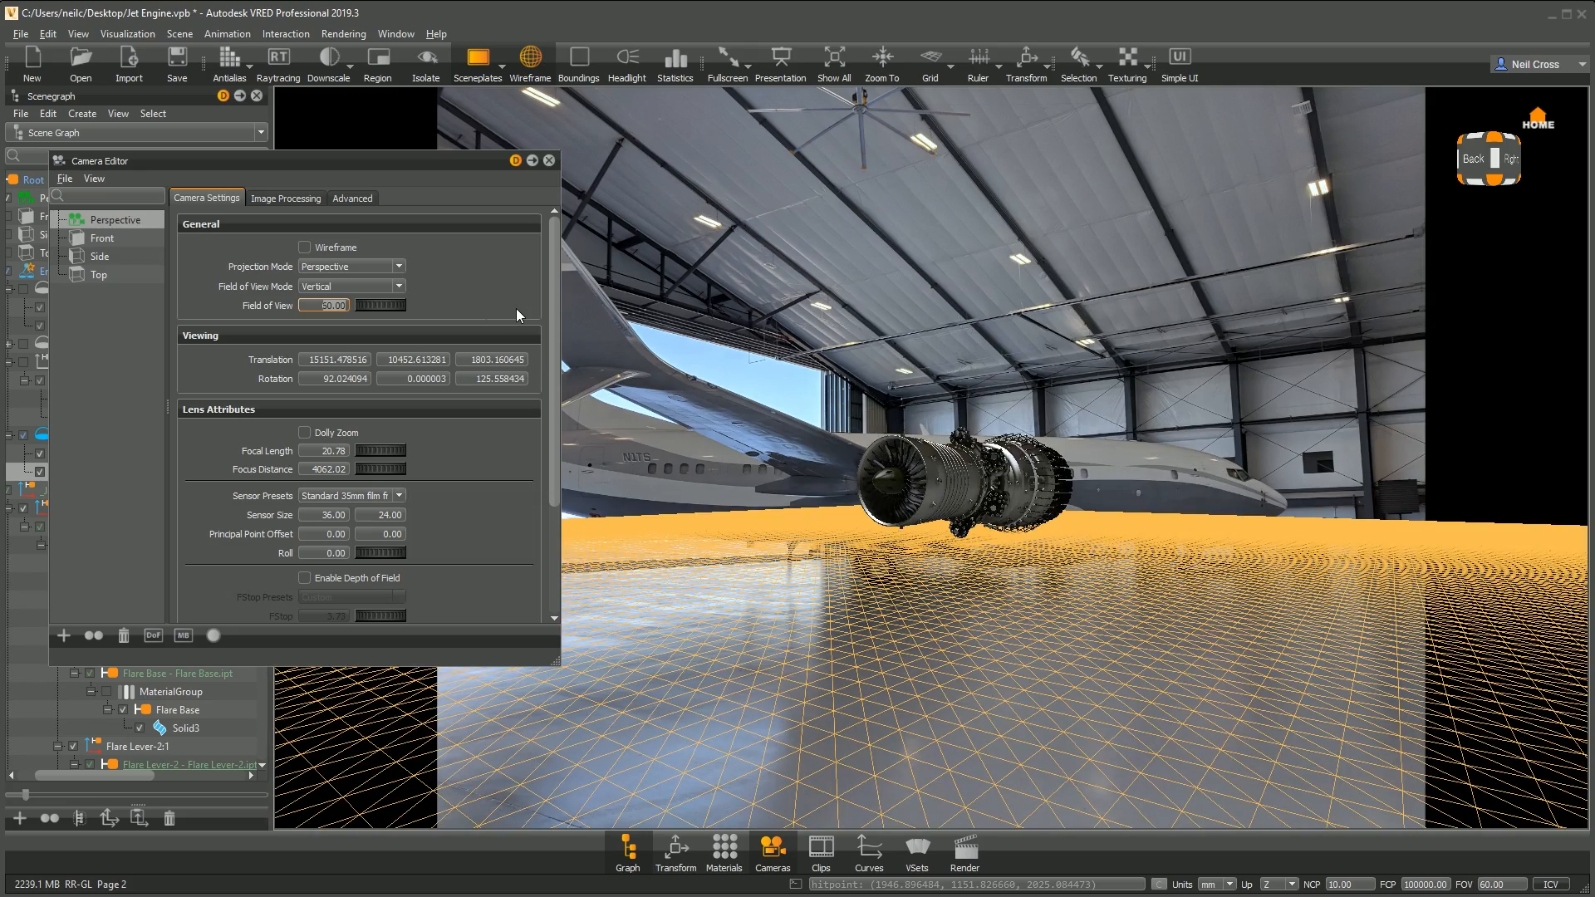
right_click_drag(983, 652, 1013, 529, "alt")
middle_click_drag(1013, 529, 1005, 626, "alt")
left_click_drag(1005, 626, 1004, 594, "alt")
right_click_drag(1004, 582, 997, 608, "alt")
mouse_move(998, 608)
left_mouse_down("alt")
mouse_move(1000, 577)
mouse_move(1011, 603)
left_mouse_up("alt")
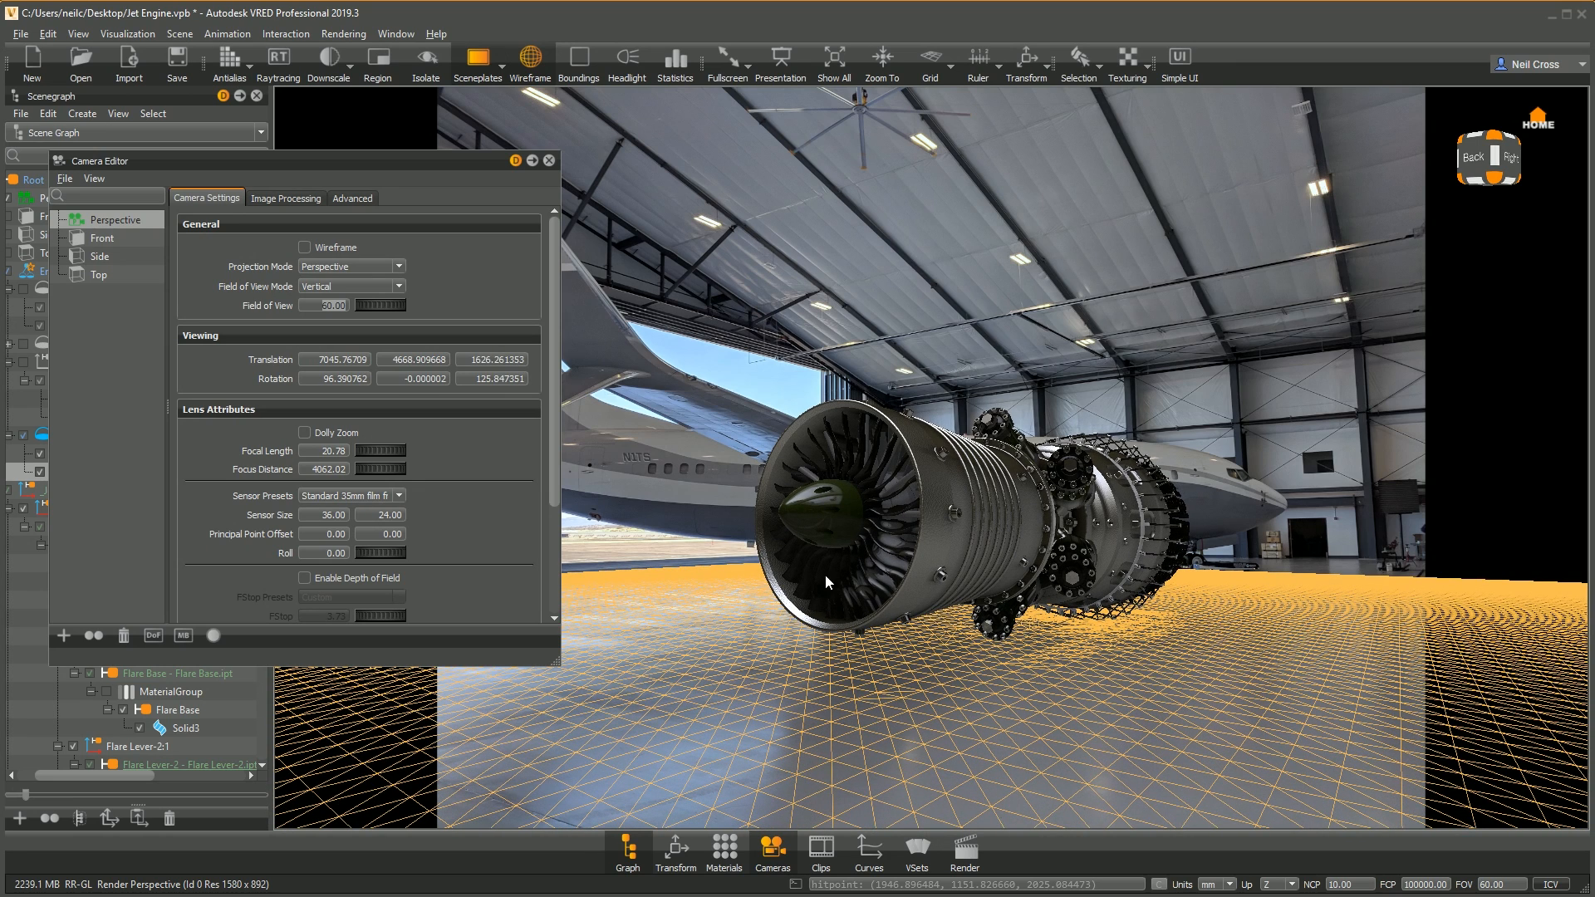
Step: Try a field of view of 75 on the Perspective camera, and set it to 80
double_click(332, 306)
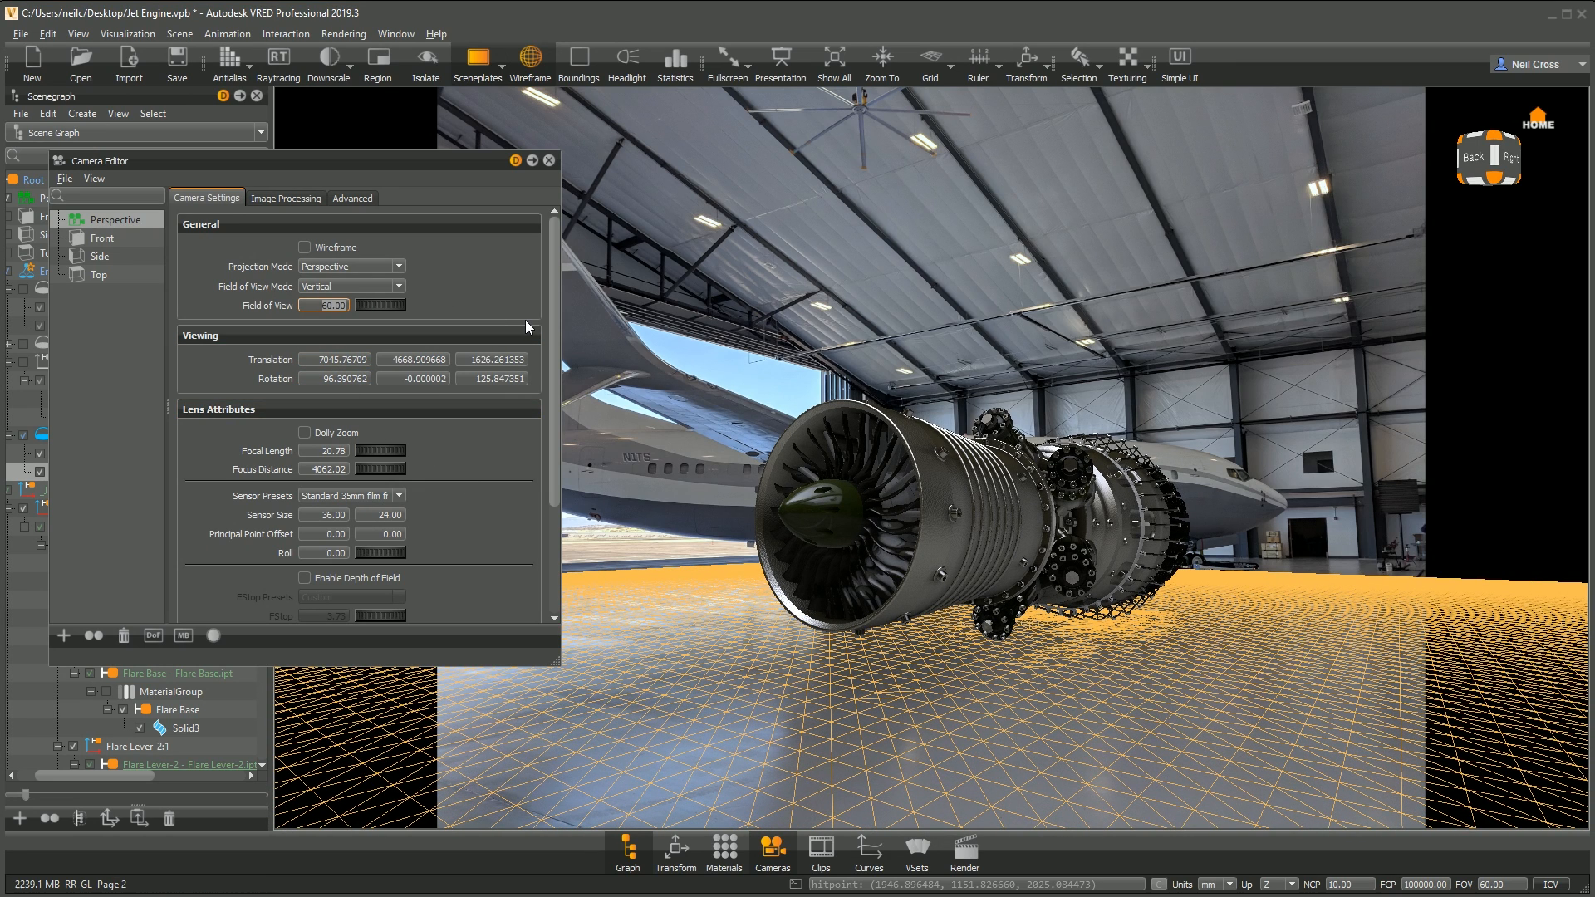
type("75")
key("Return")
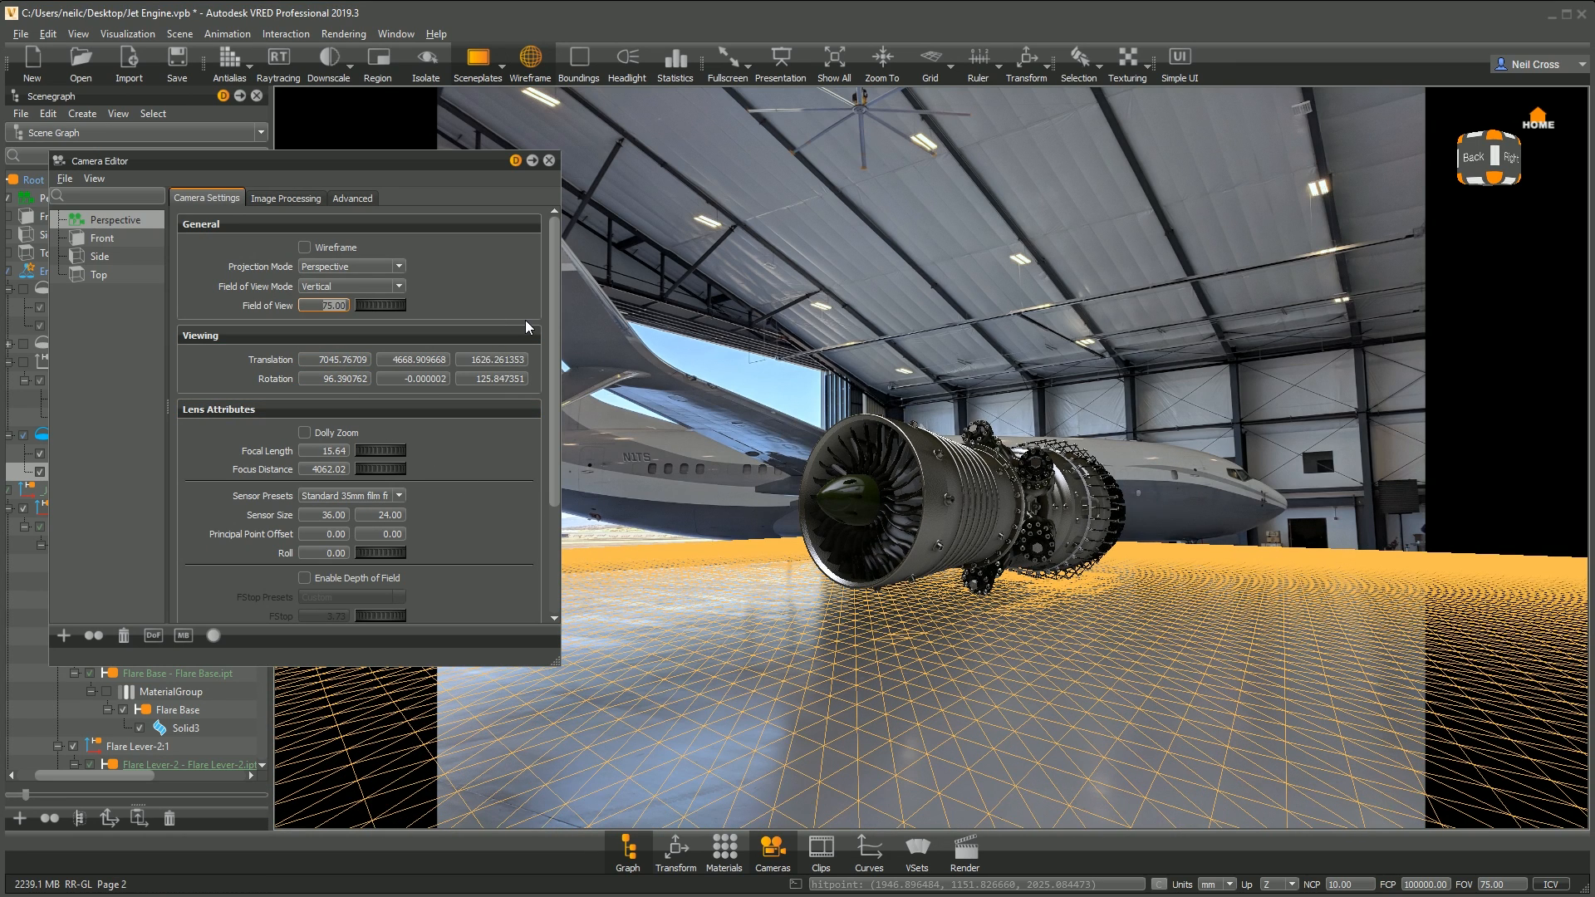
type("80")
key("Return")
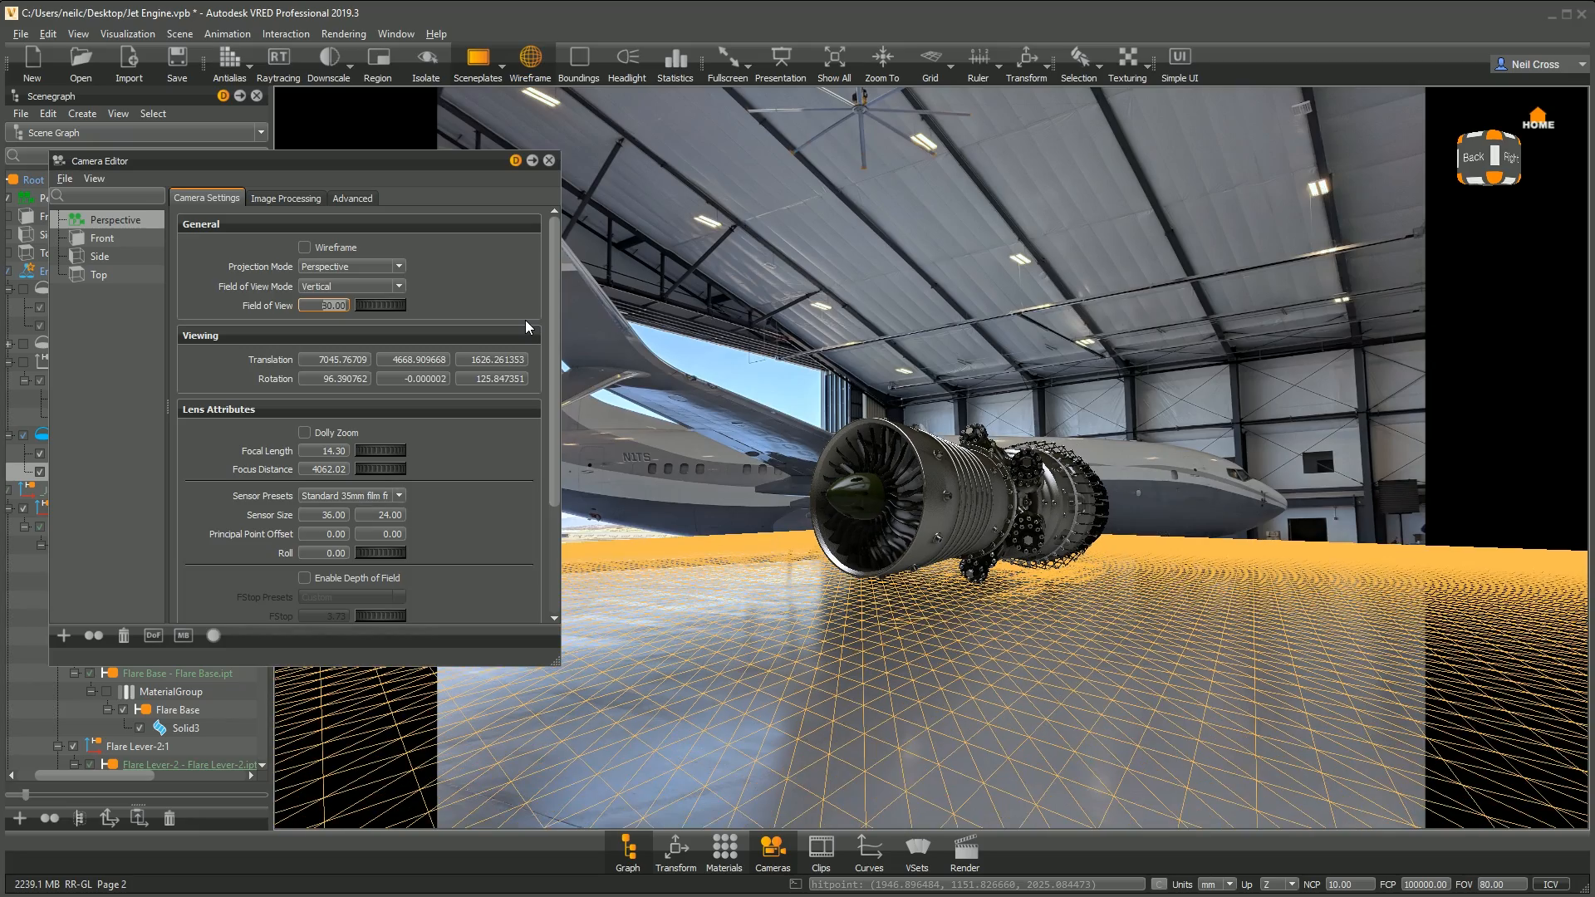
Step: Move the camera close to the engine's front fan and line up the ground grid with the hangar floor
scroll(785, 503, "up", 5)
middle_click_drag(830, 532, 855, 666)
mouse_move(856, 671)
left_mouse_down()
mouse_move(855, 625)
mouse_move(862, 663)
left_mouse_up()
scroll(882, 699, "down", 3)
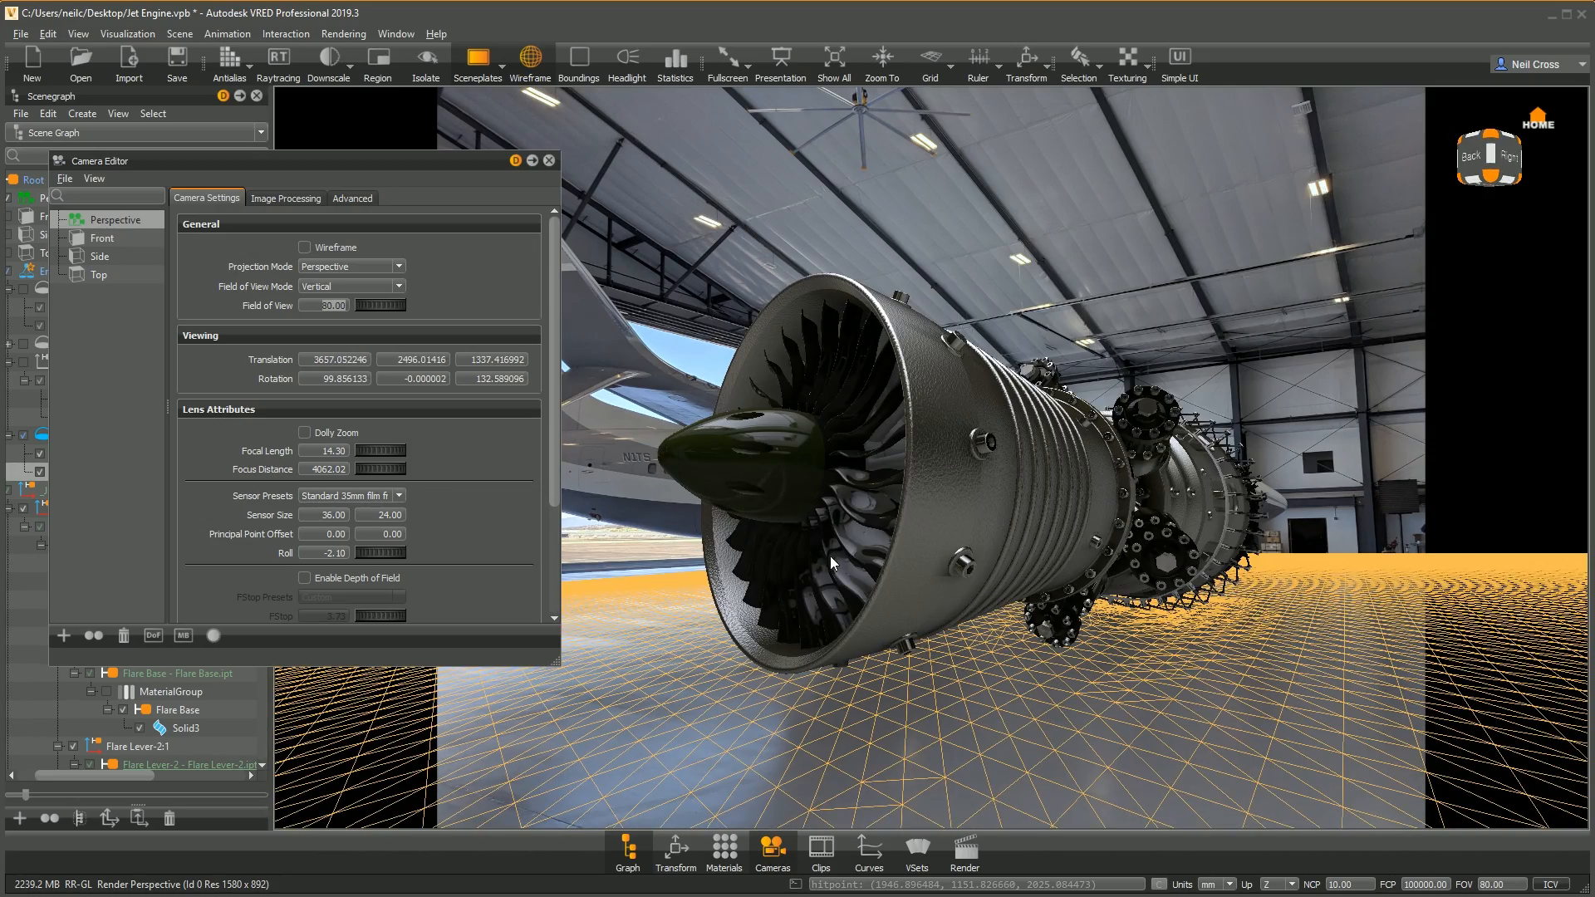
Step: Adjust the Perspective camera's roll to about -0.60 to level the ground grid against the hangar floor
left_click(328, 305)
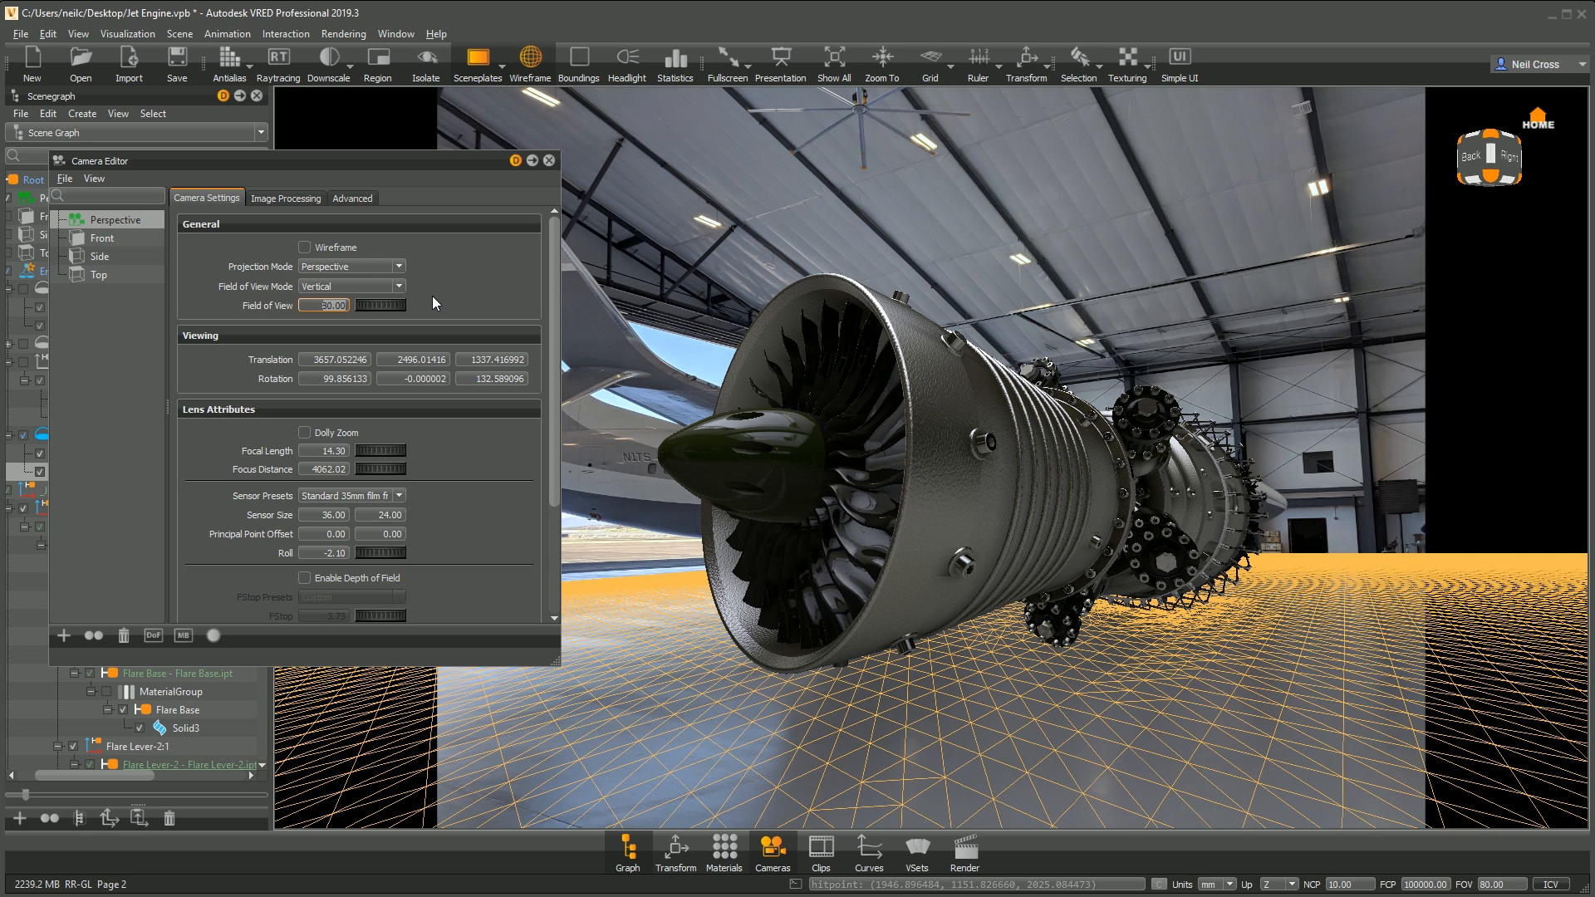
left_click(785, 598)
left_click_drag(784, 593, 785, 593)
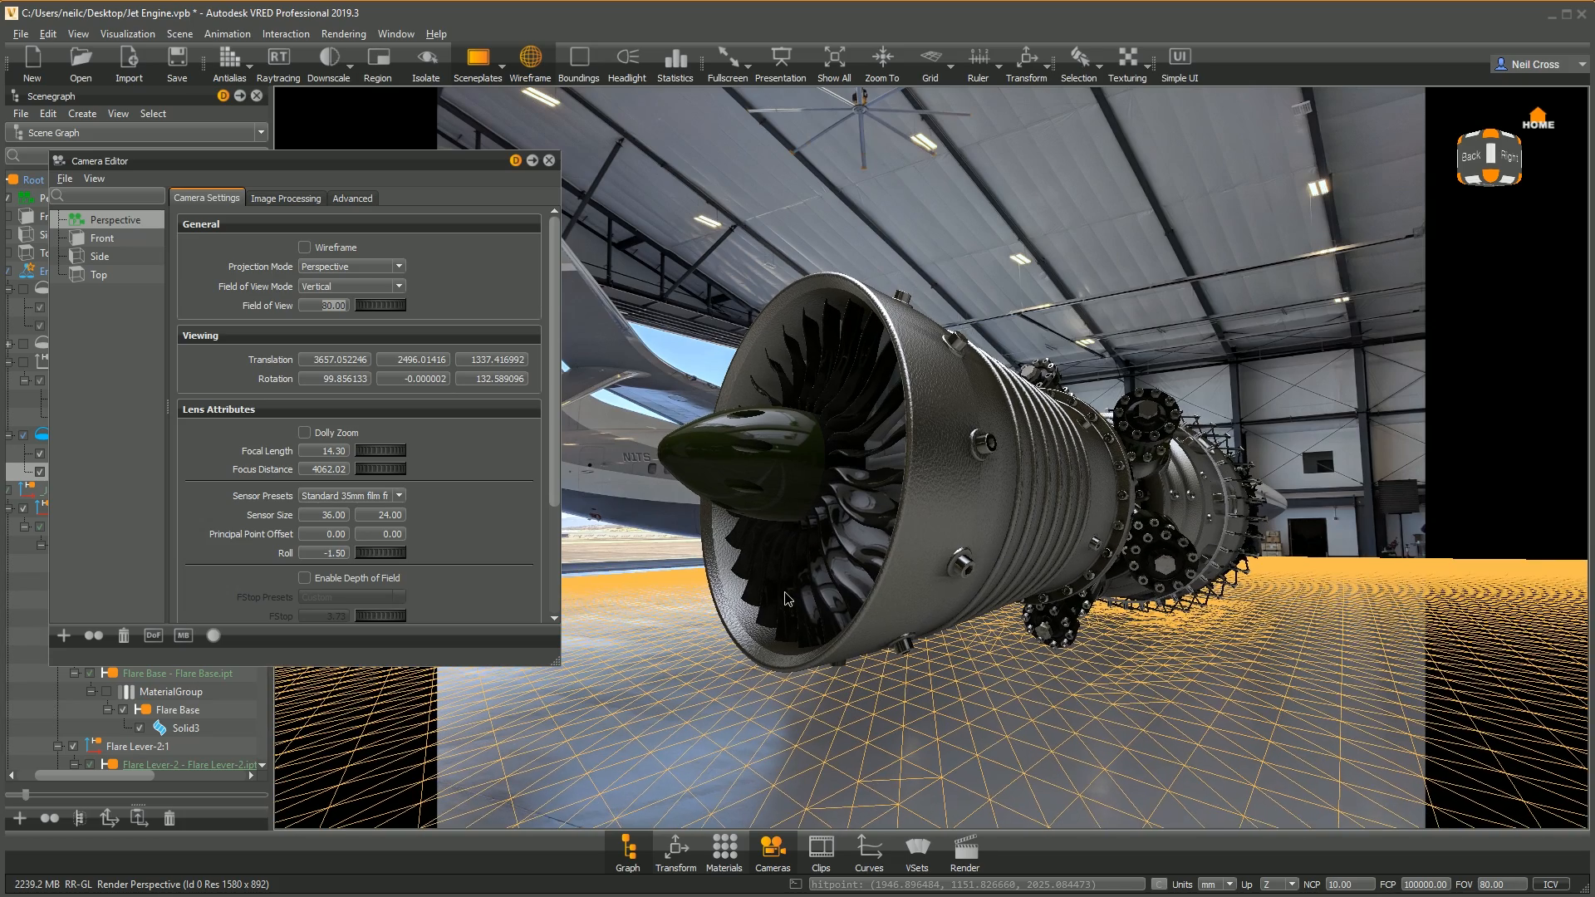
left_click_drag(785, 599, 790, 598)
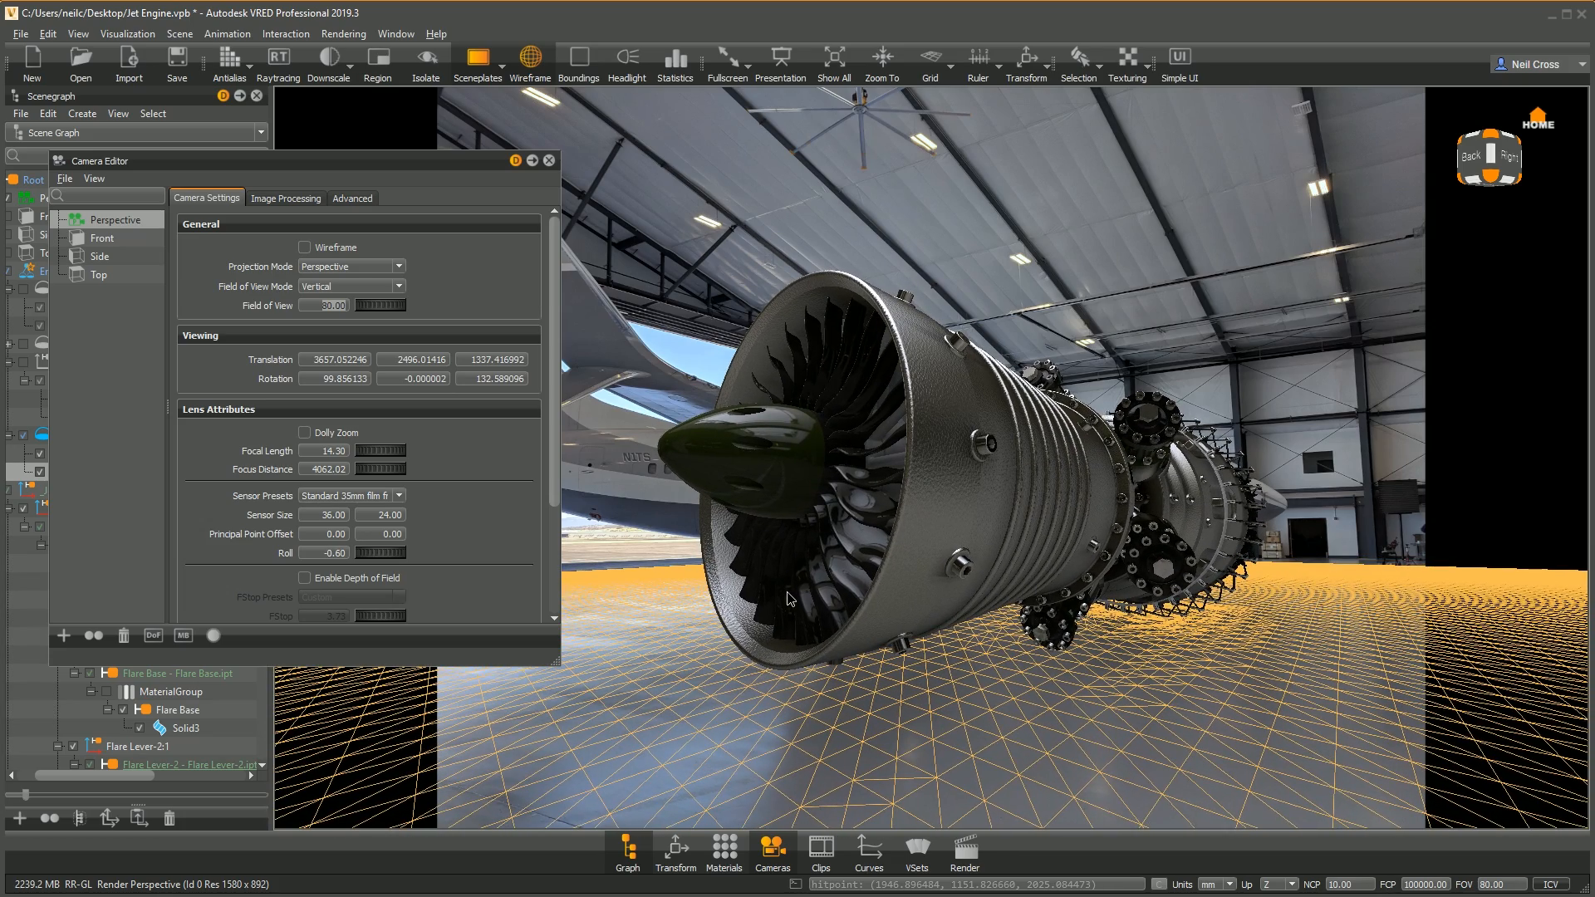
Step: Set the Perspective camera's field of view to 87.50 and roll to -1.20, realigning the ground grid with the hangar floor
left_click_drag(382, 306, 443, 321)
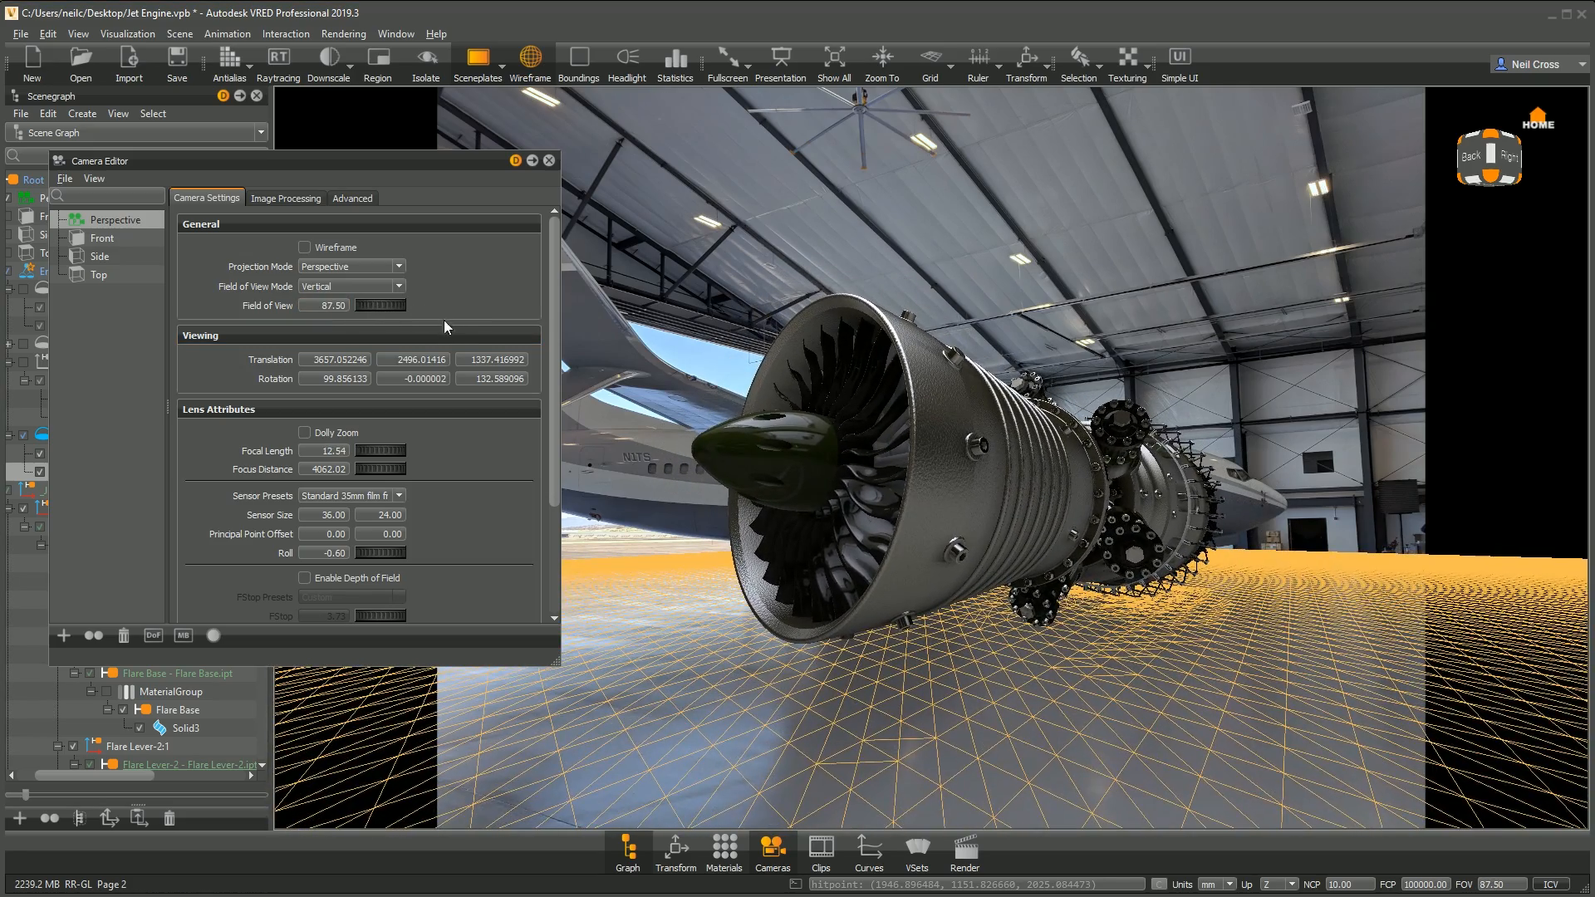
middle_click_drag(903, 517, 893, 545)
left_click_drag(908, 593, 908, 586)
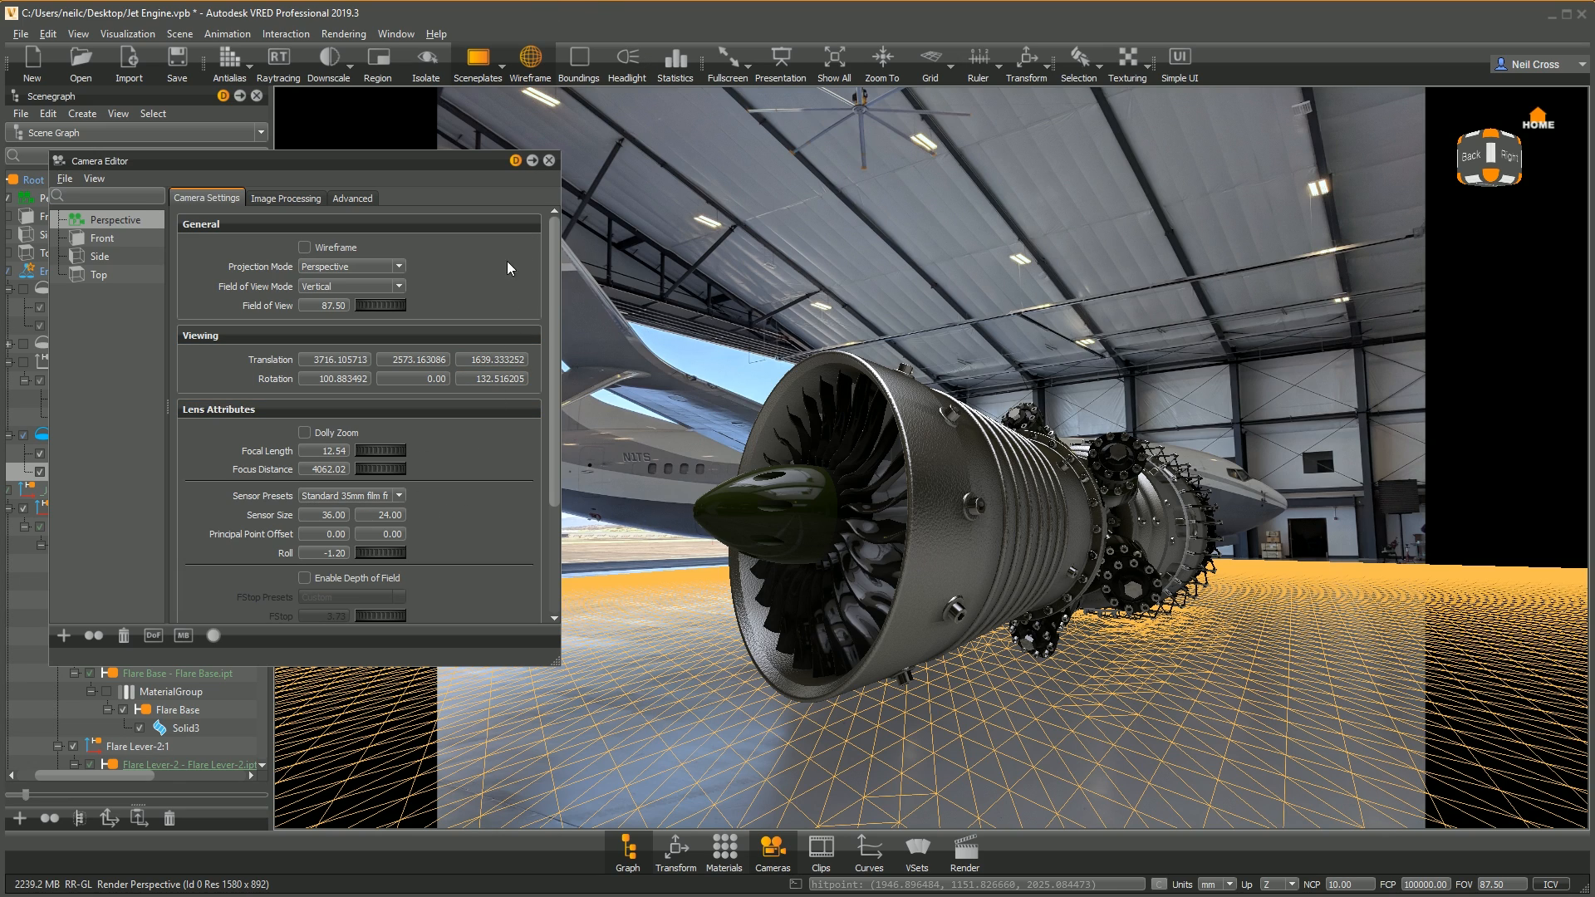
Step: Set the Perspective camera's tonemapper to Reinhard RGB with the ACES colorspace
left_click(282, 198)
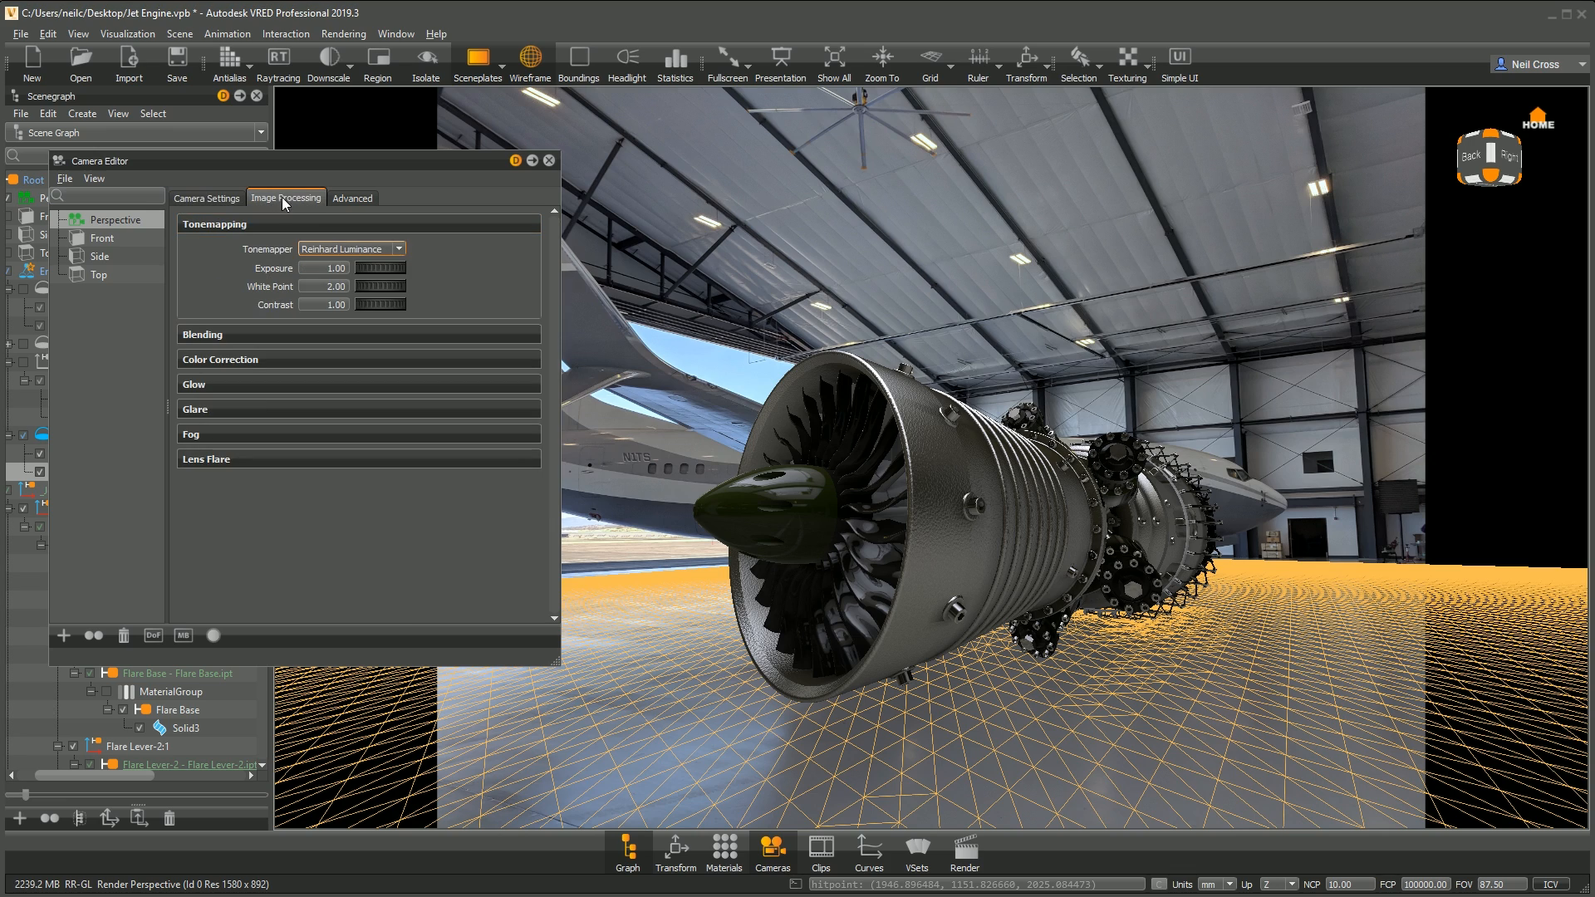
left_click(352, 249)
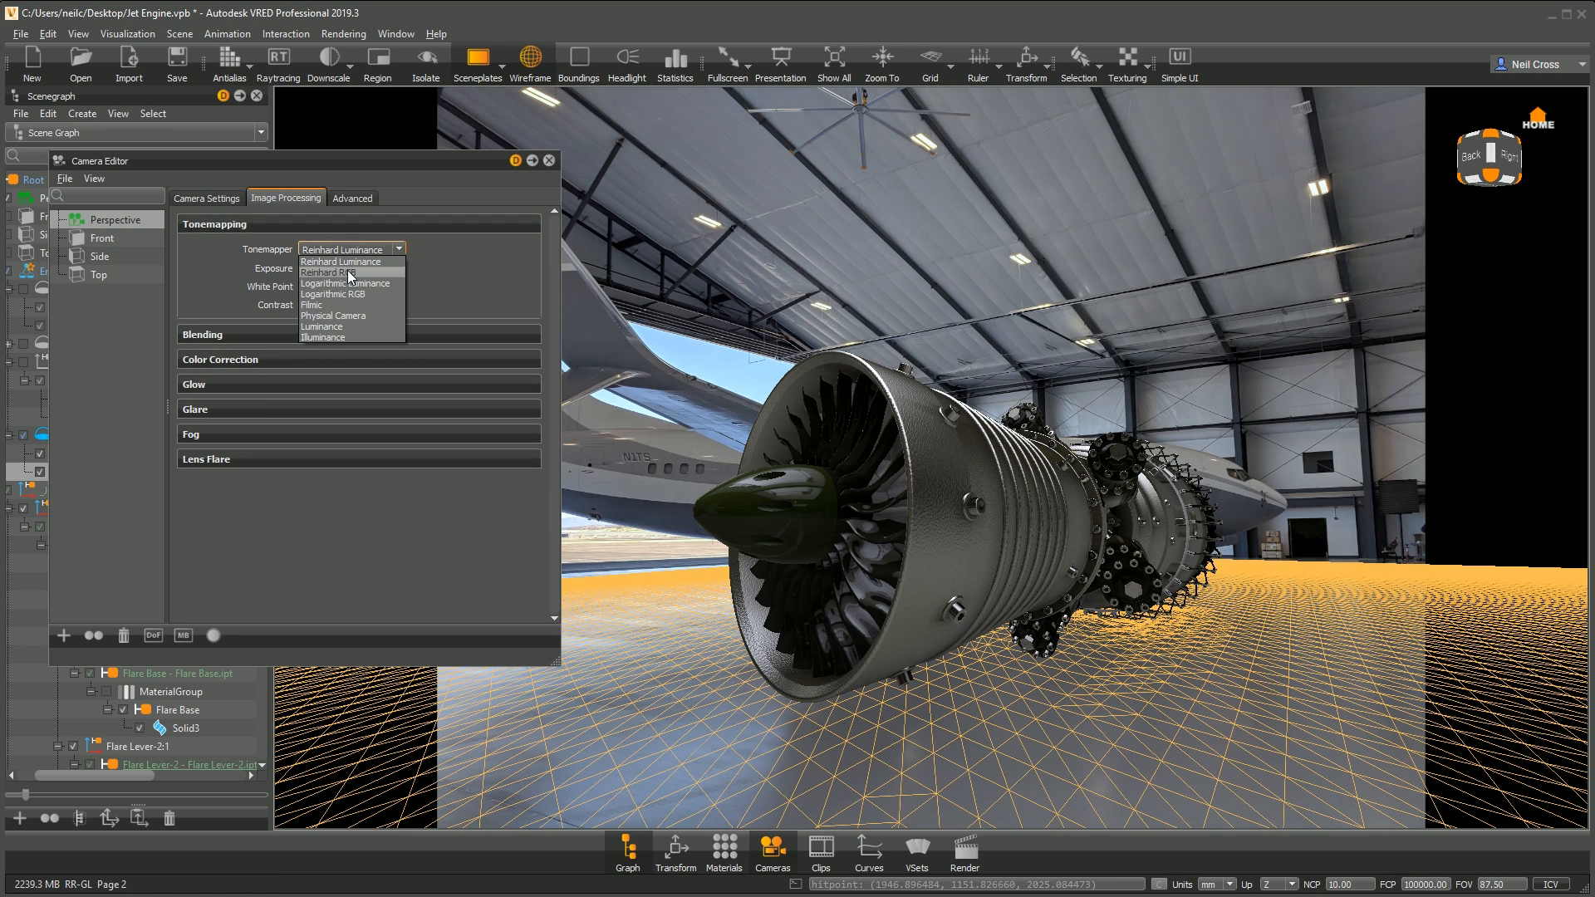
left_click(348, 273)
left_click(343, 325)
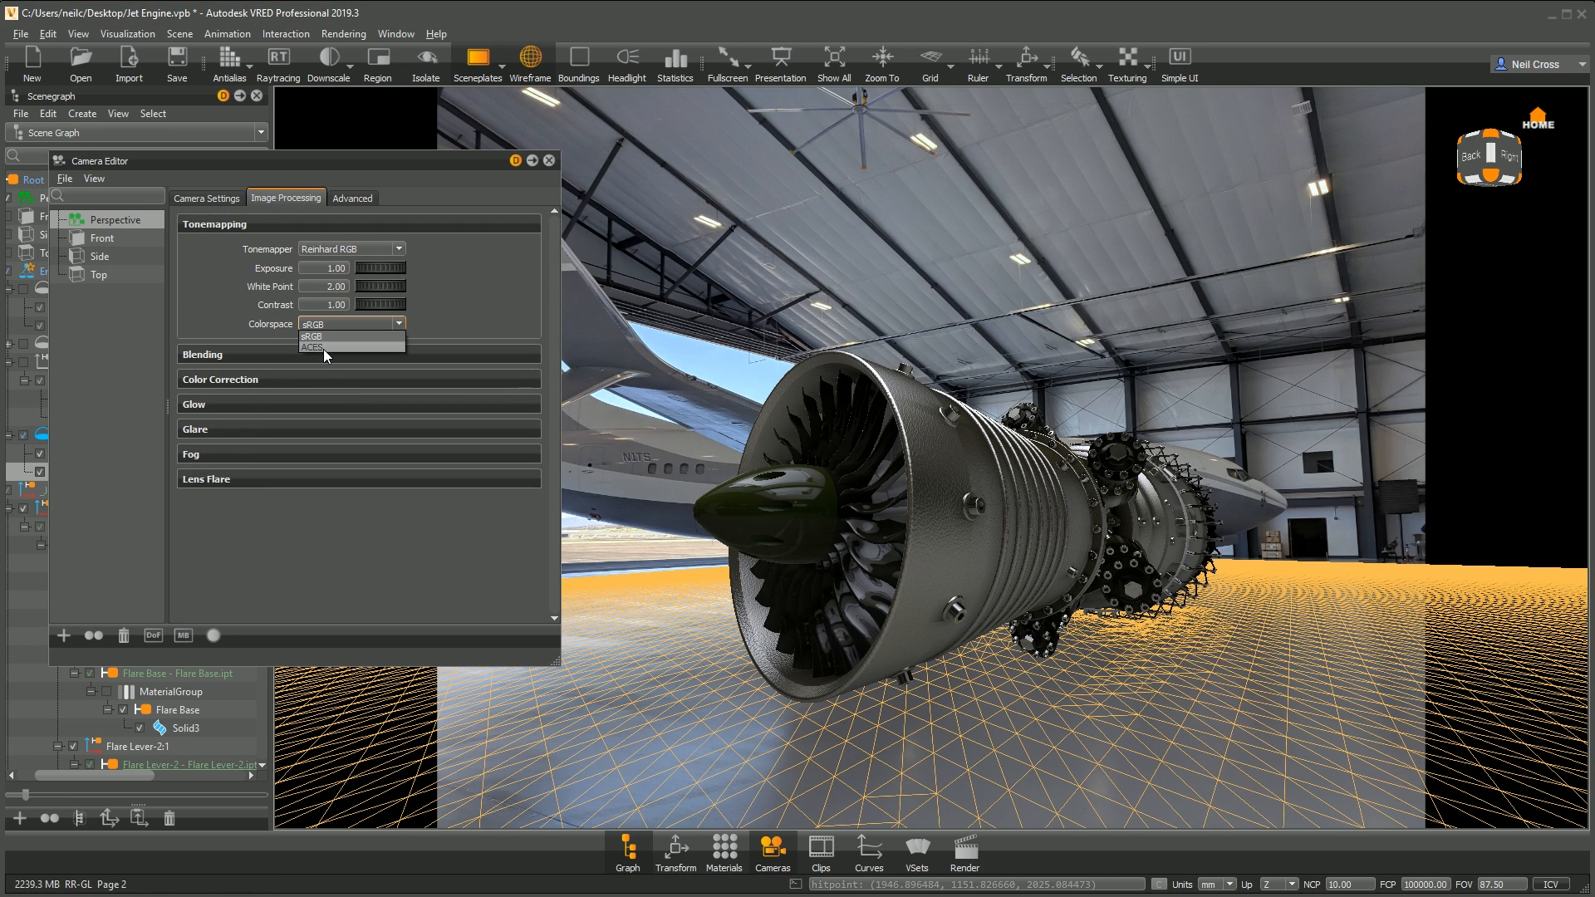
left_click(326, 351)
Step: Look over the camera settings, close the camera editor and turn off the wireframe display
left_click(221, 197)
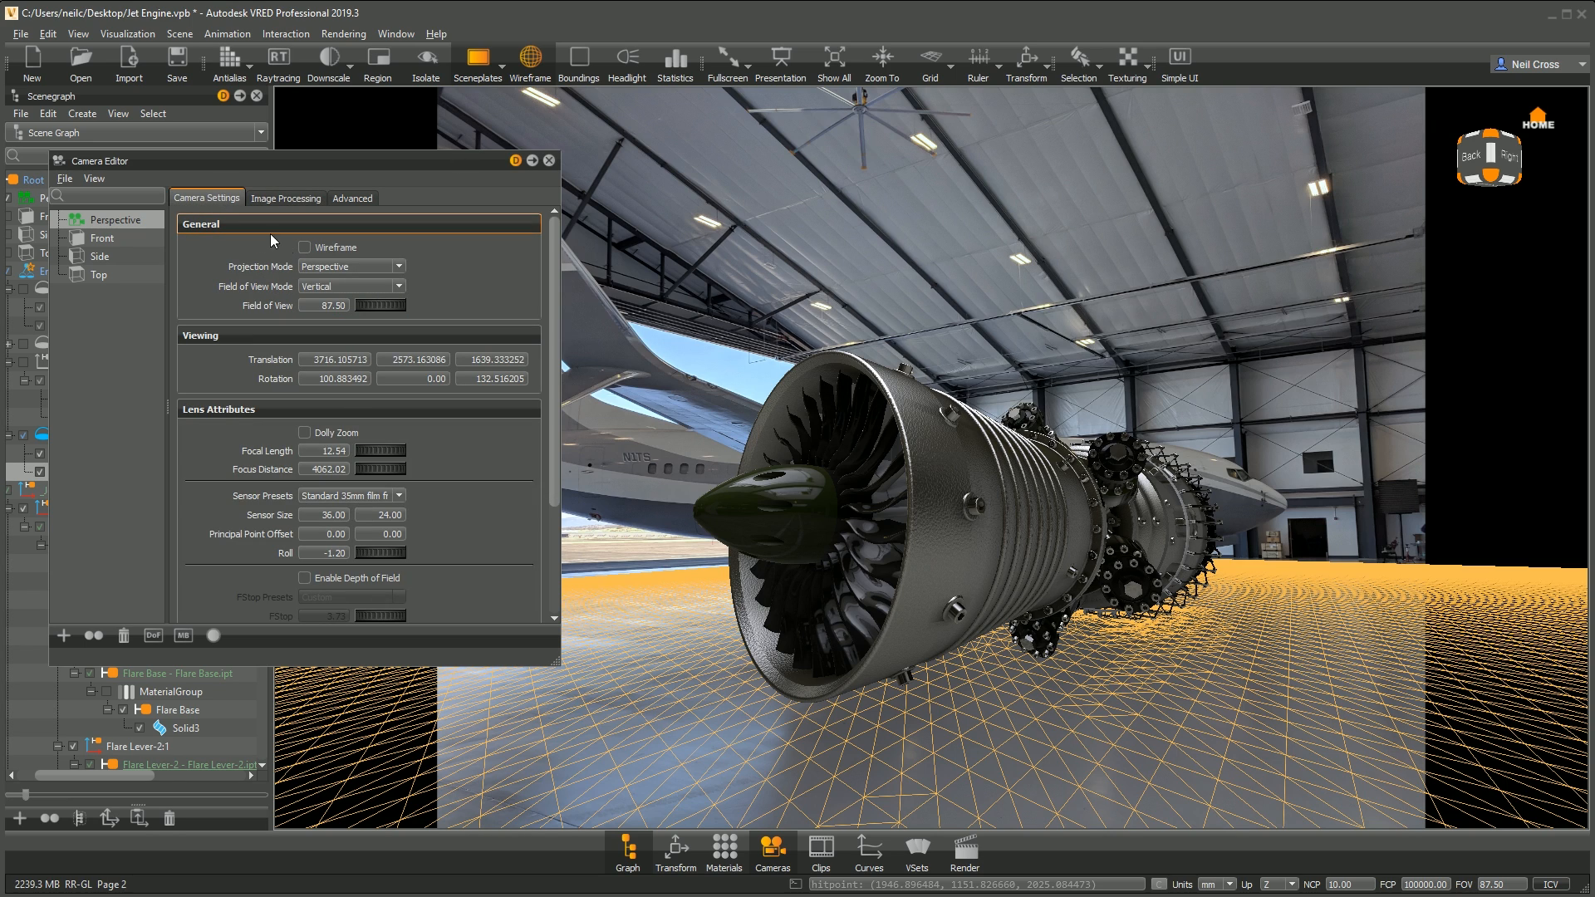
scroll(559, 318, "down", 5)
scroll(558, 266, "up", 5)
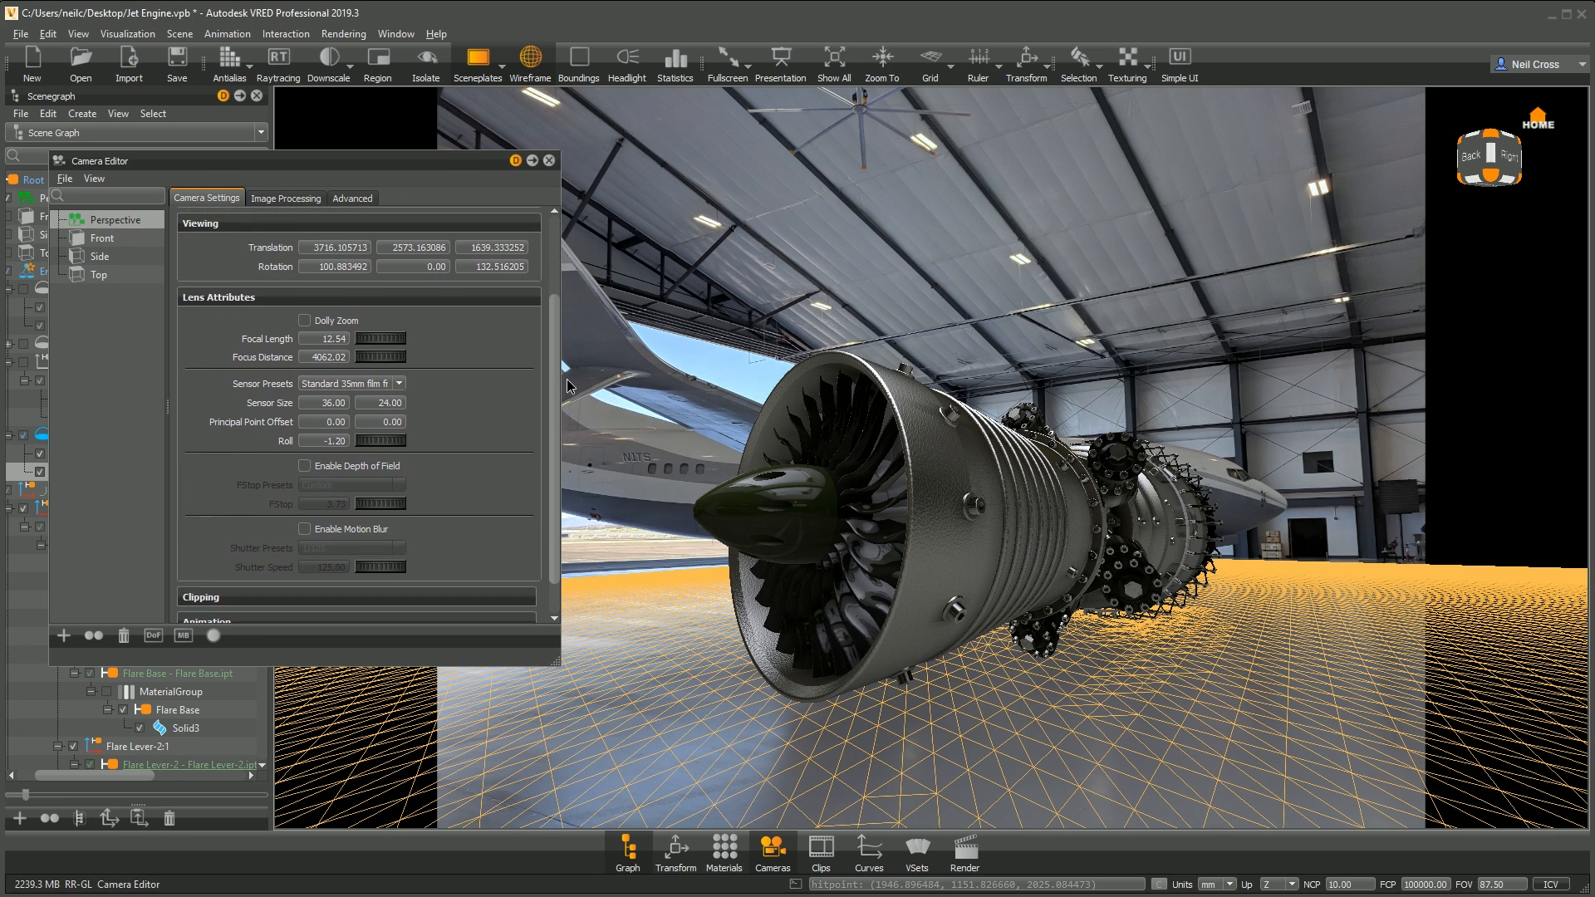
left_click(549, 160)
left_click(530, 58)
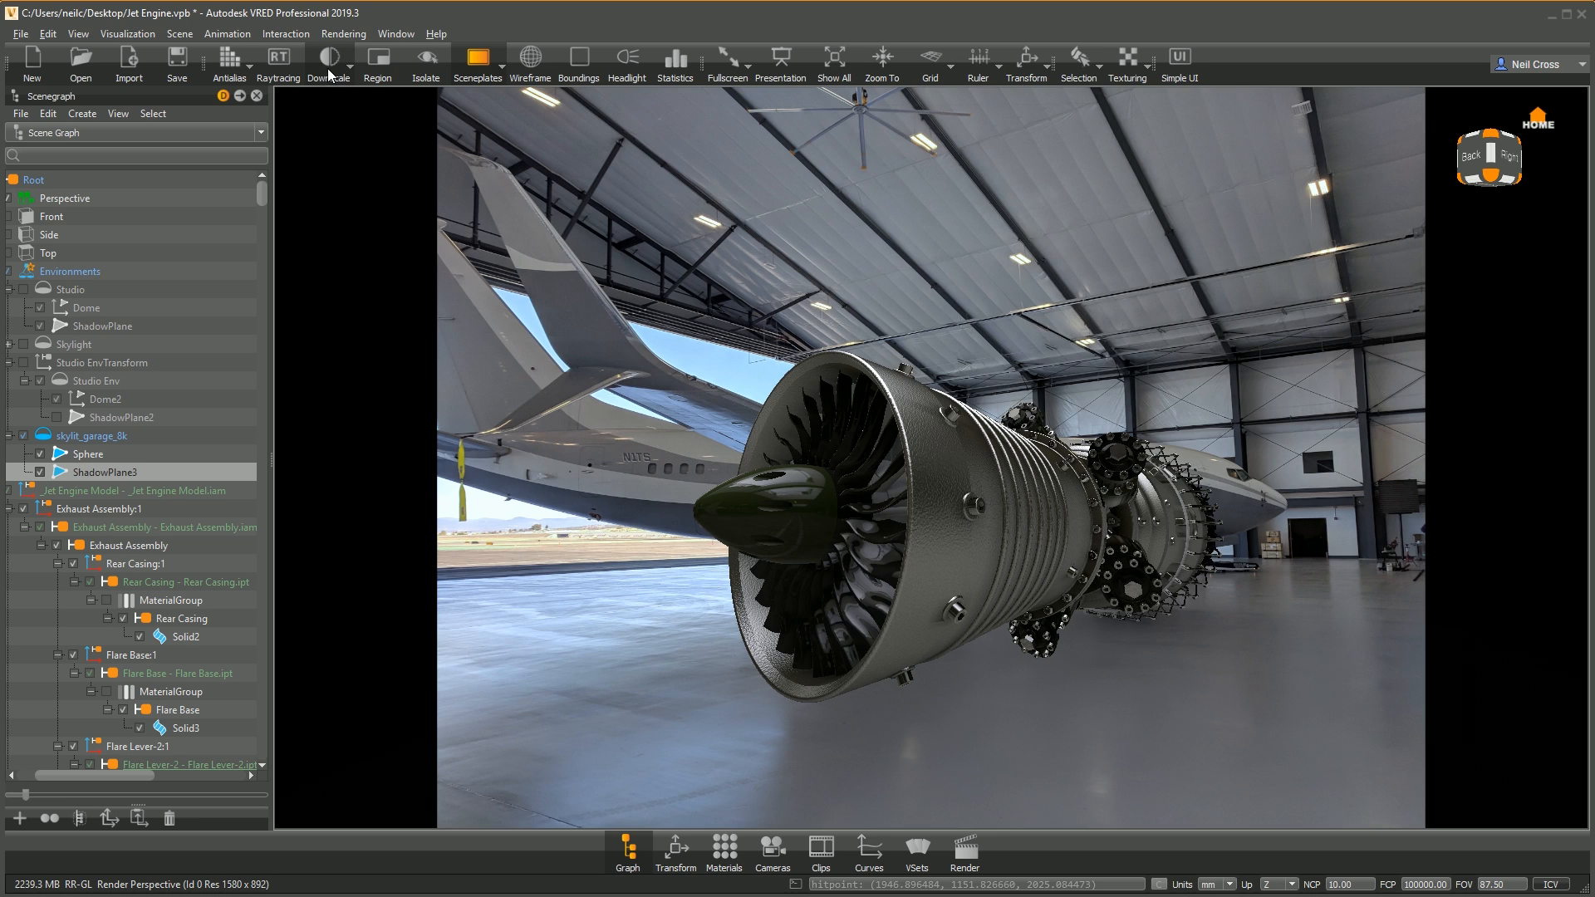
Step: Set the interactive illumination mode to Full Global Illumination in the raytracing render settings
left_click(342, 34)
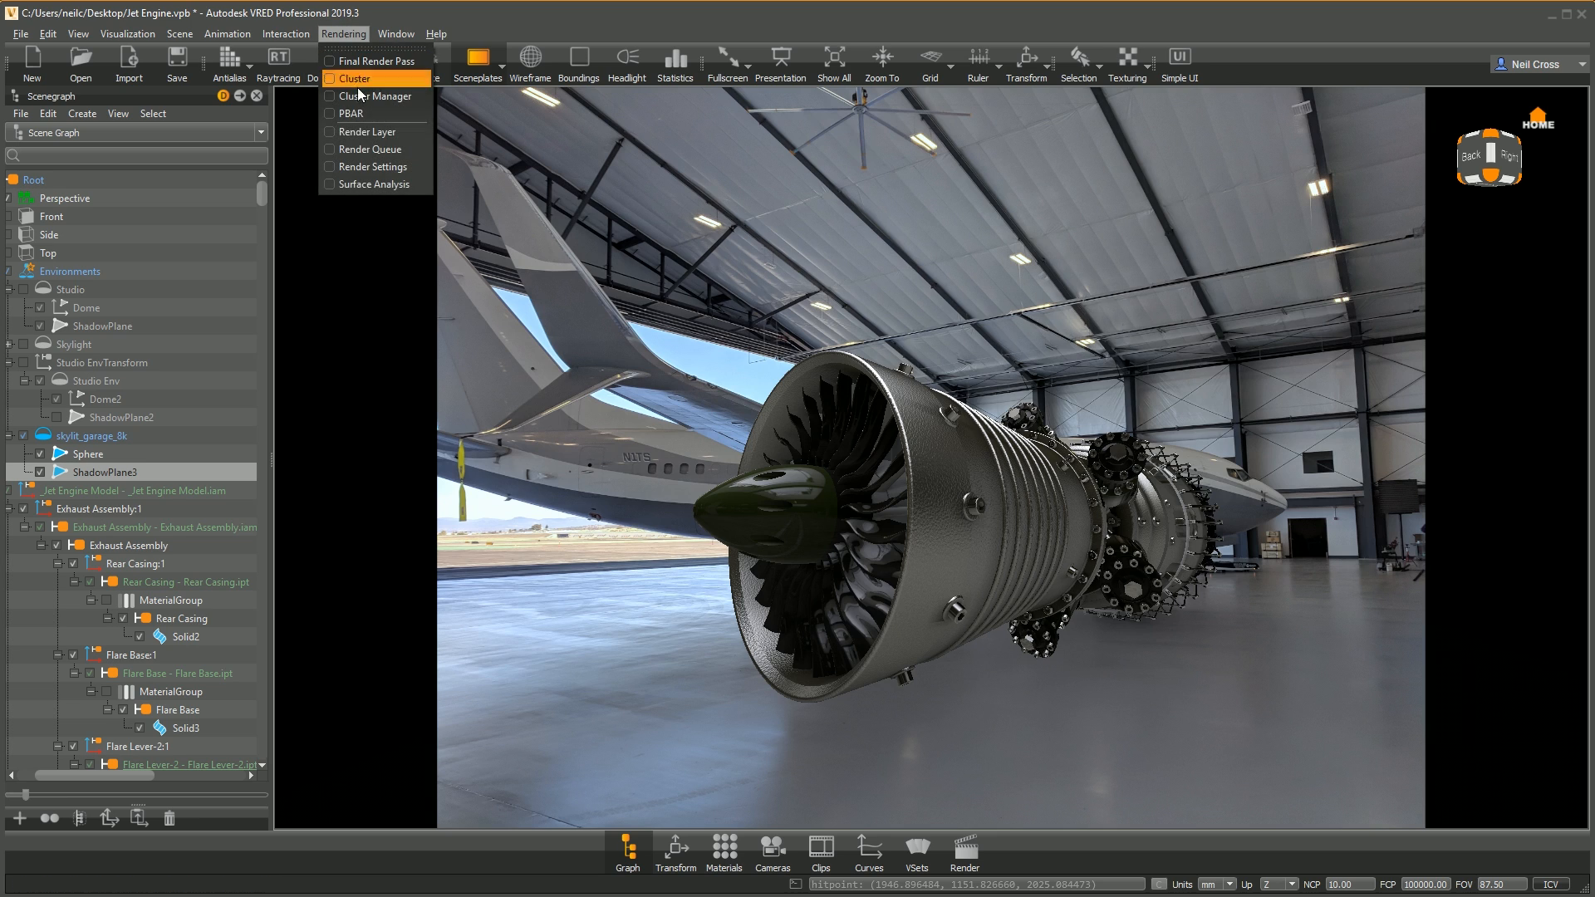
left_click(374, 166)
left_click(1007, 163)
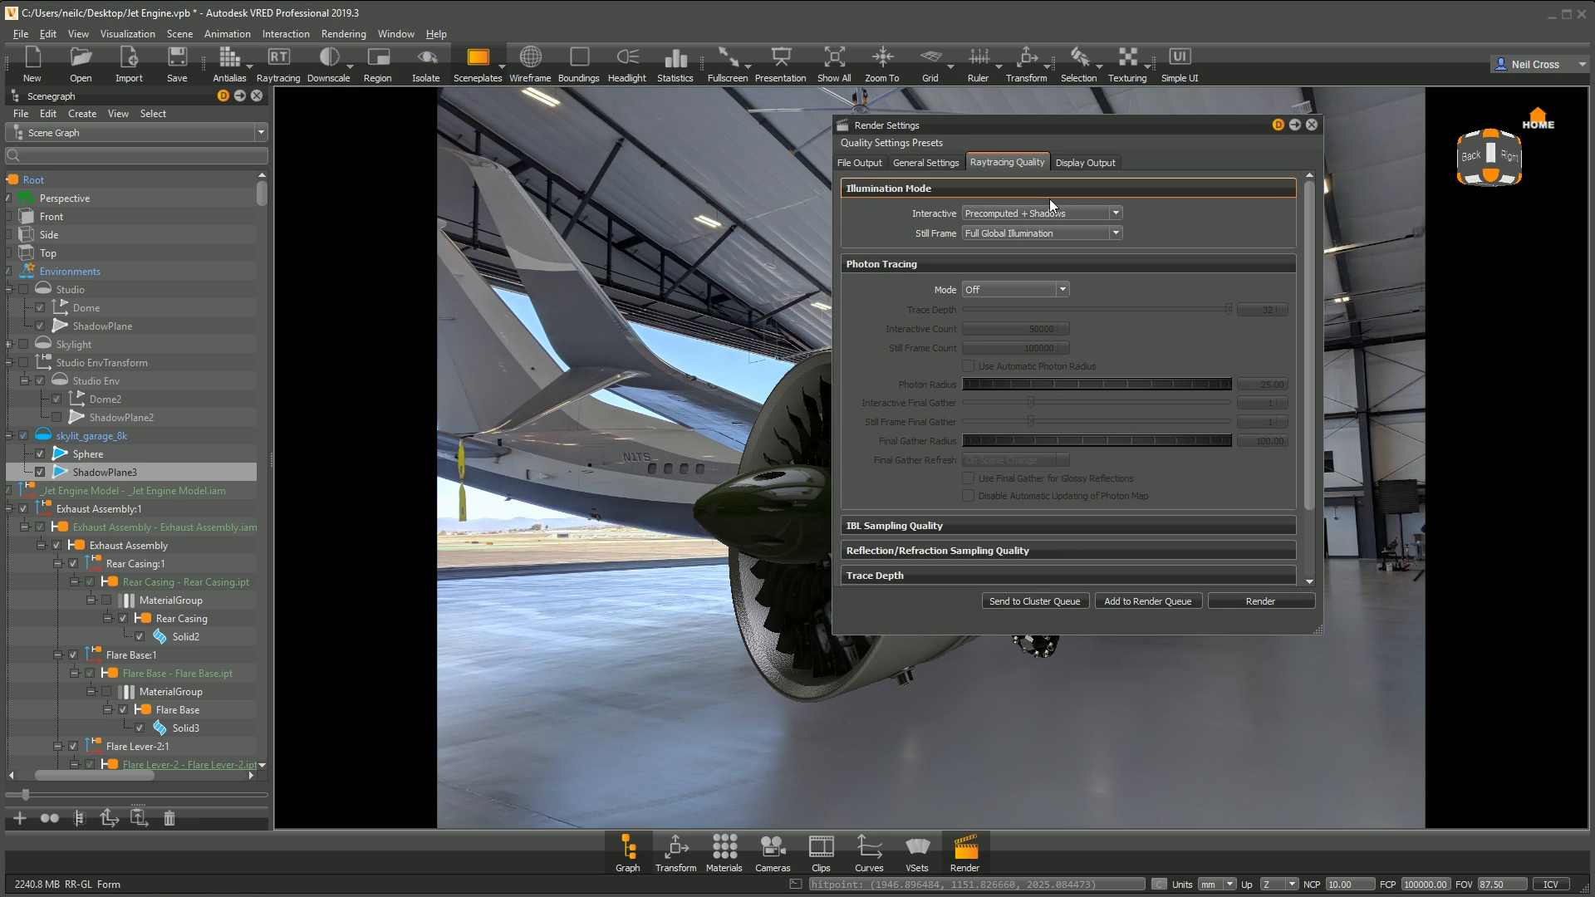
left_click_drag(1085, 123, 369, 182)
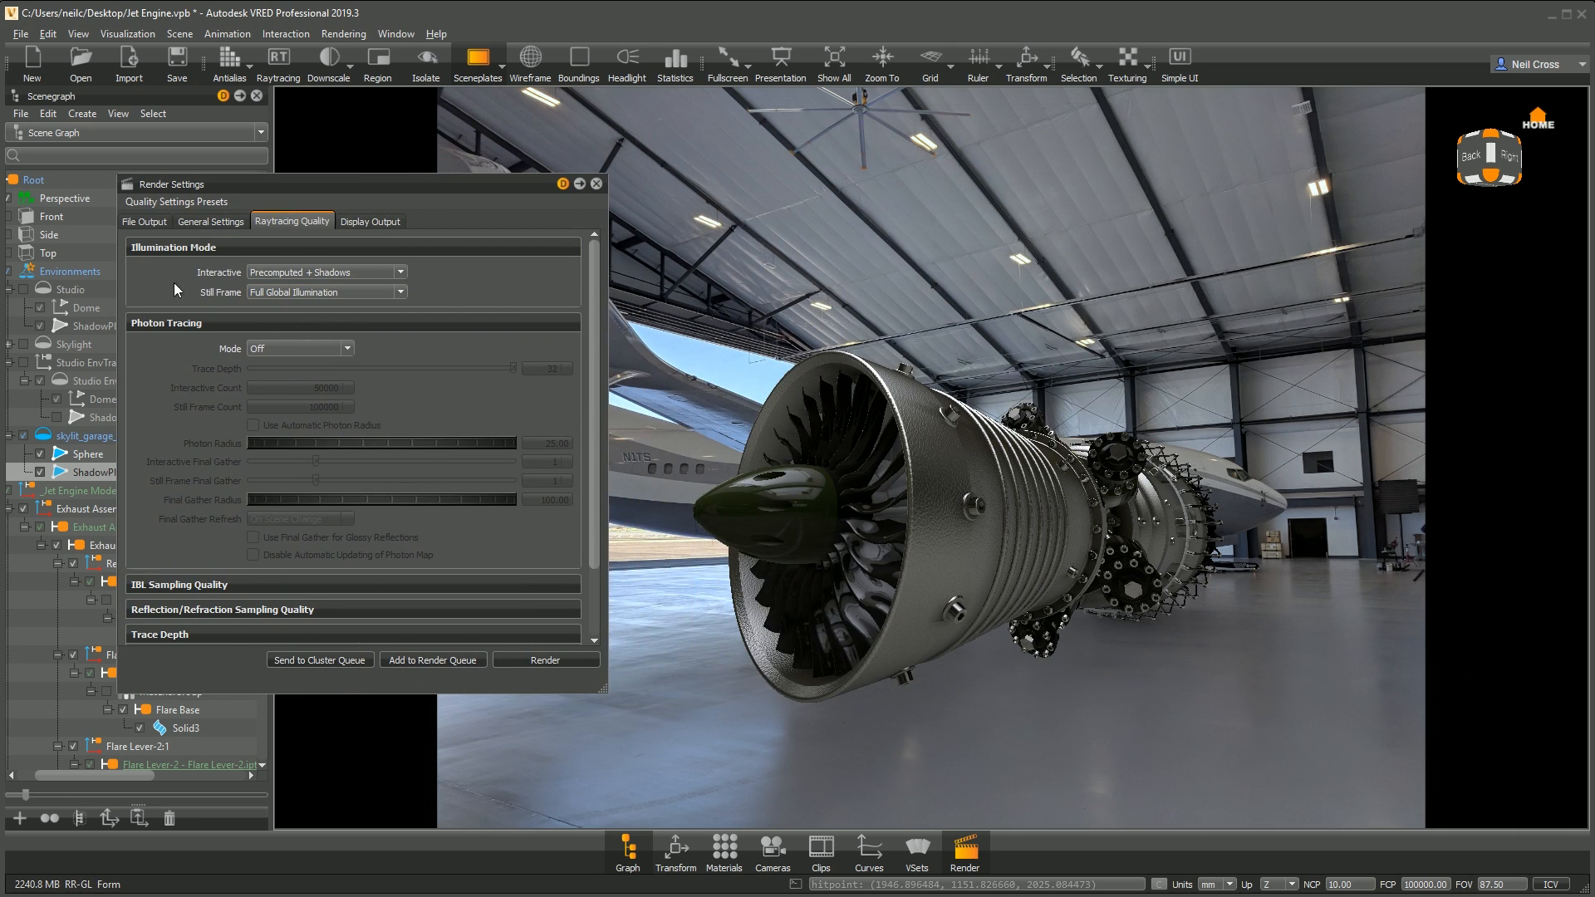
left_click(291, 276)
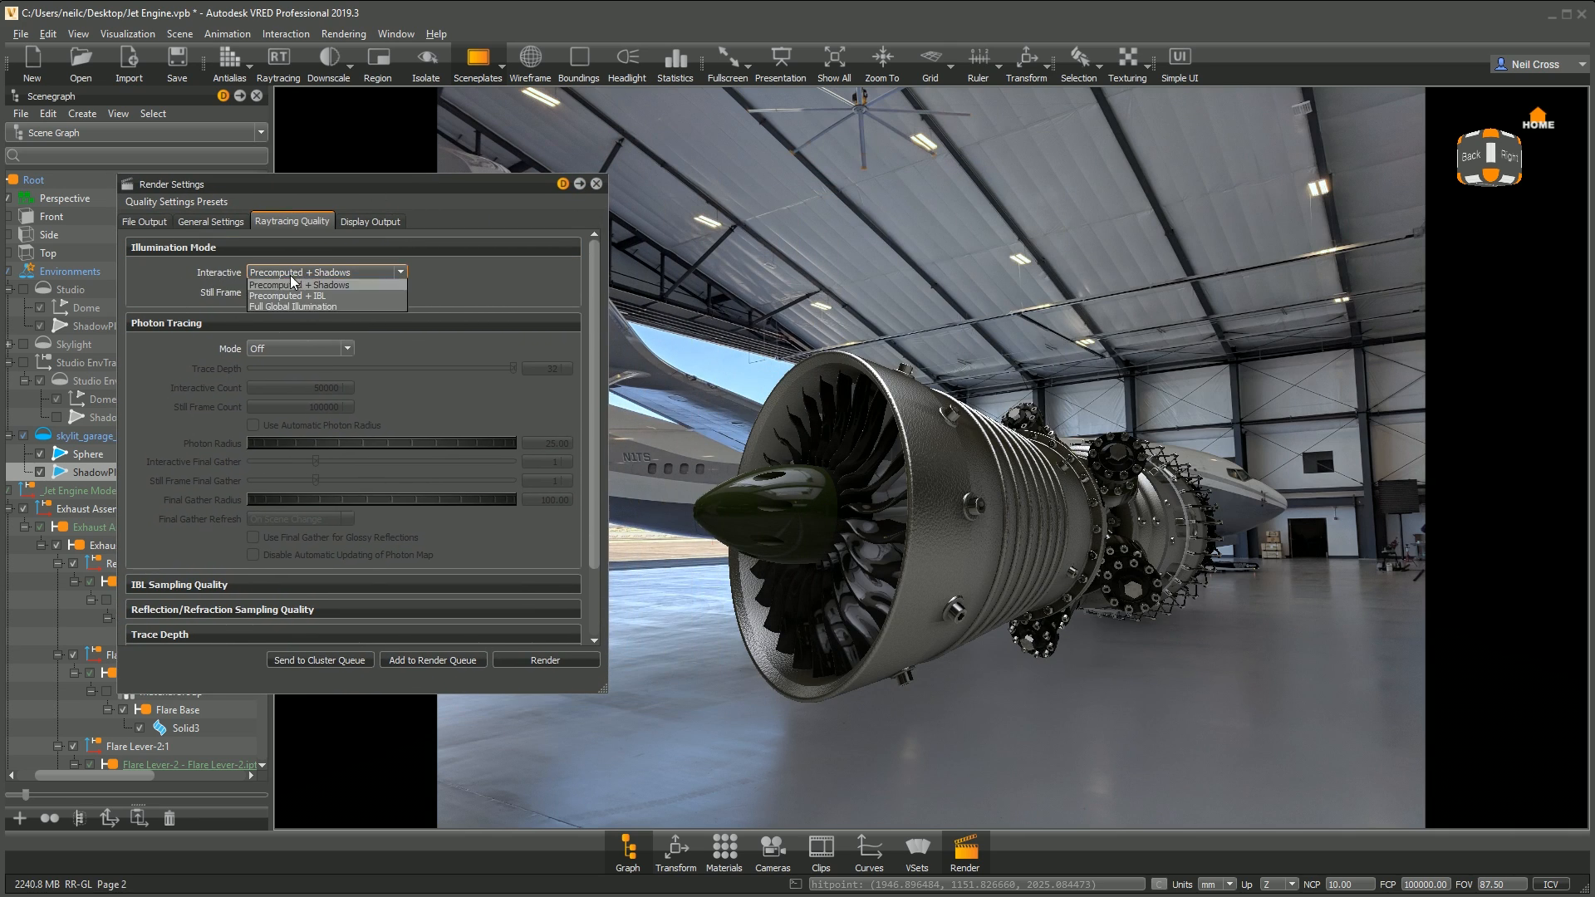
left_click(292, 327)
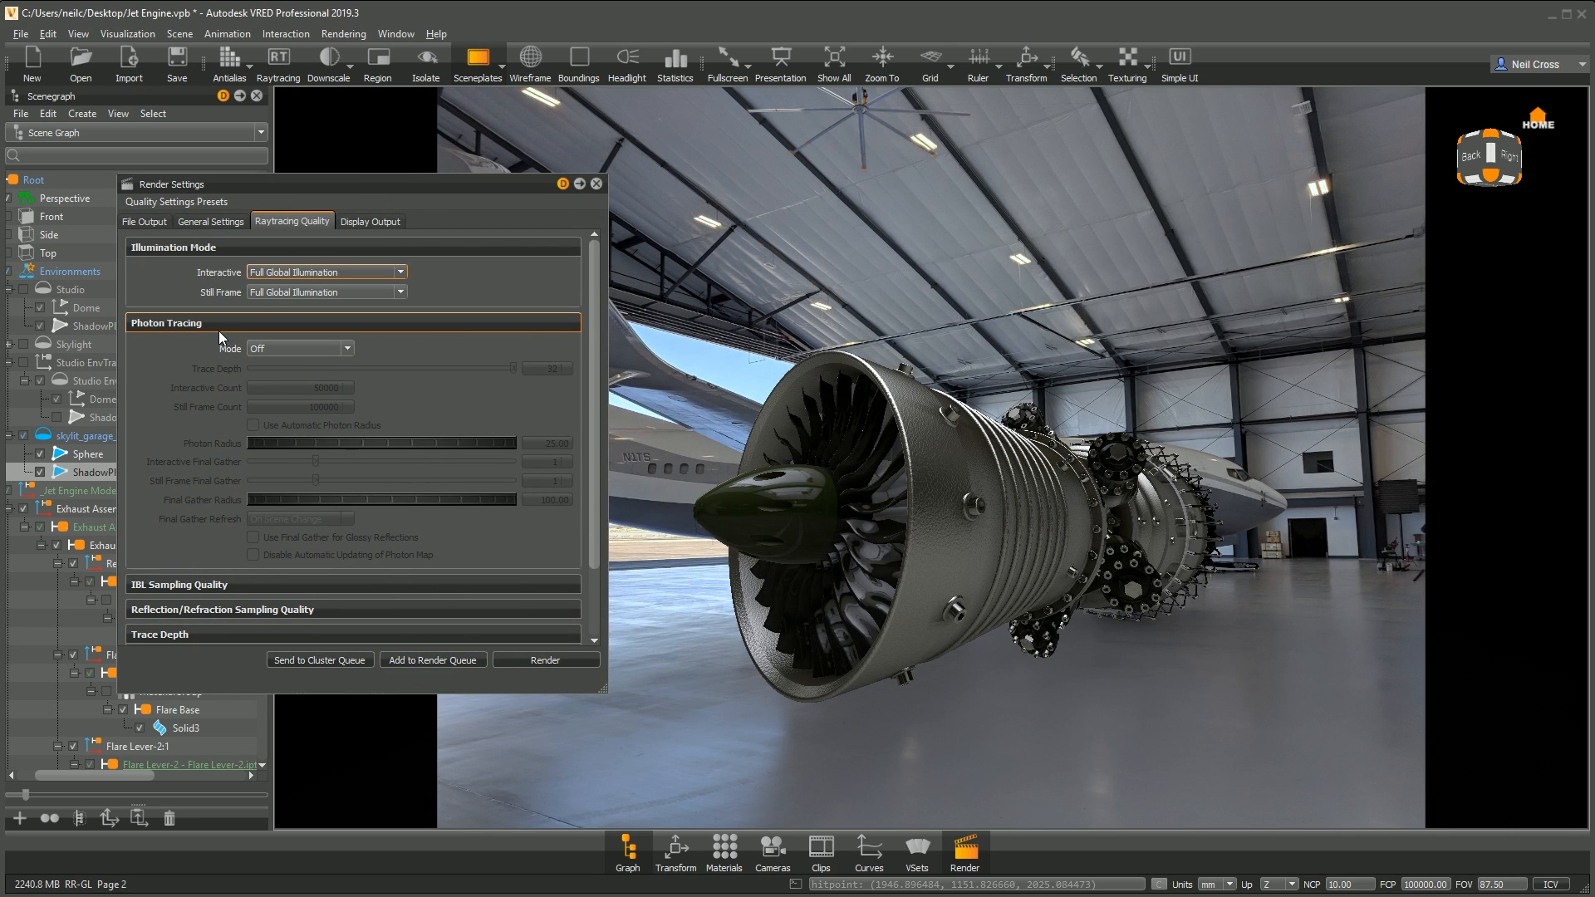
Step: Set photon tracing to Indirect Only with a trace depth of 8 and enable the automatic photon radius
left_click(271, 349)
left_click(276, 373)
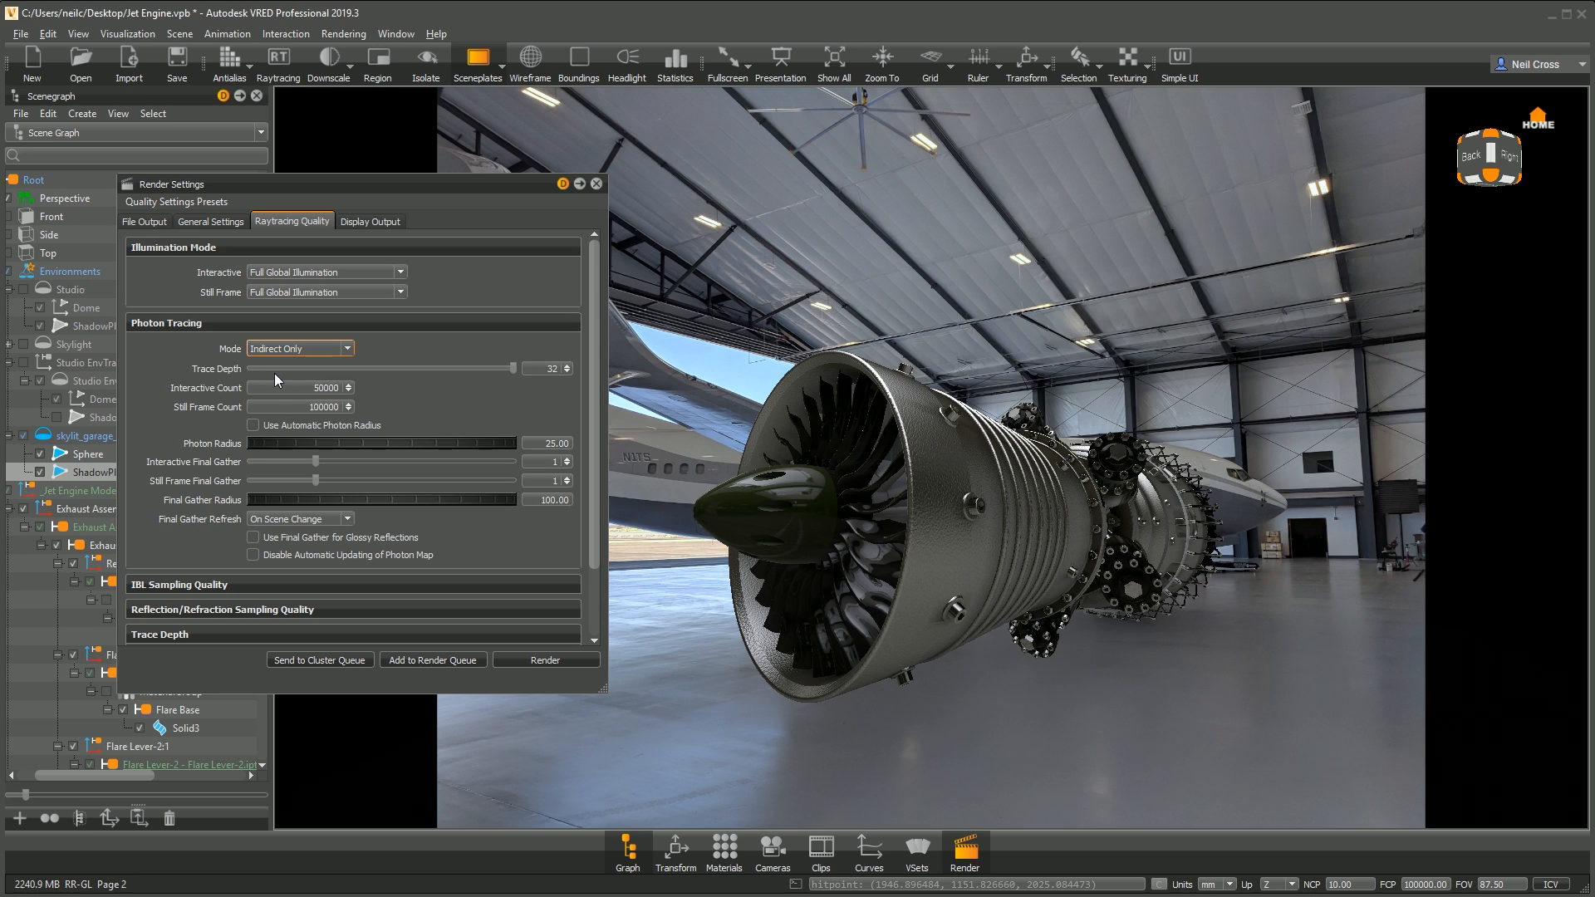
double_click(552, 368)
type("5")
left_click(283, 427)
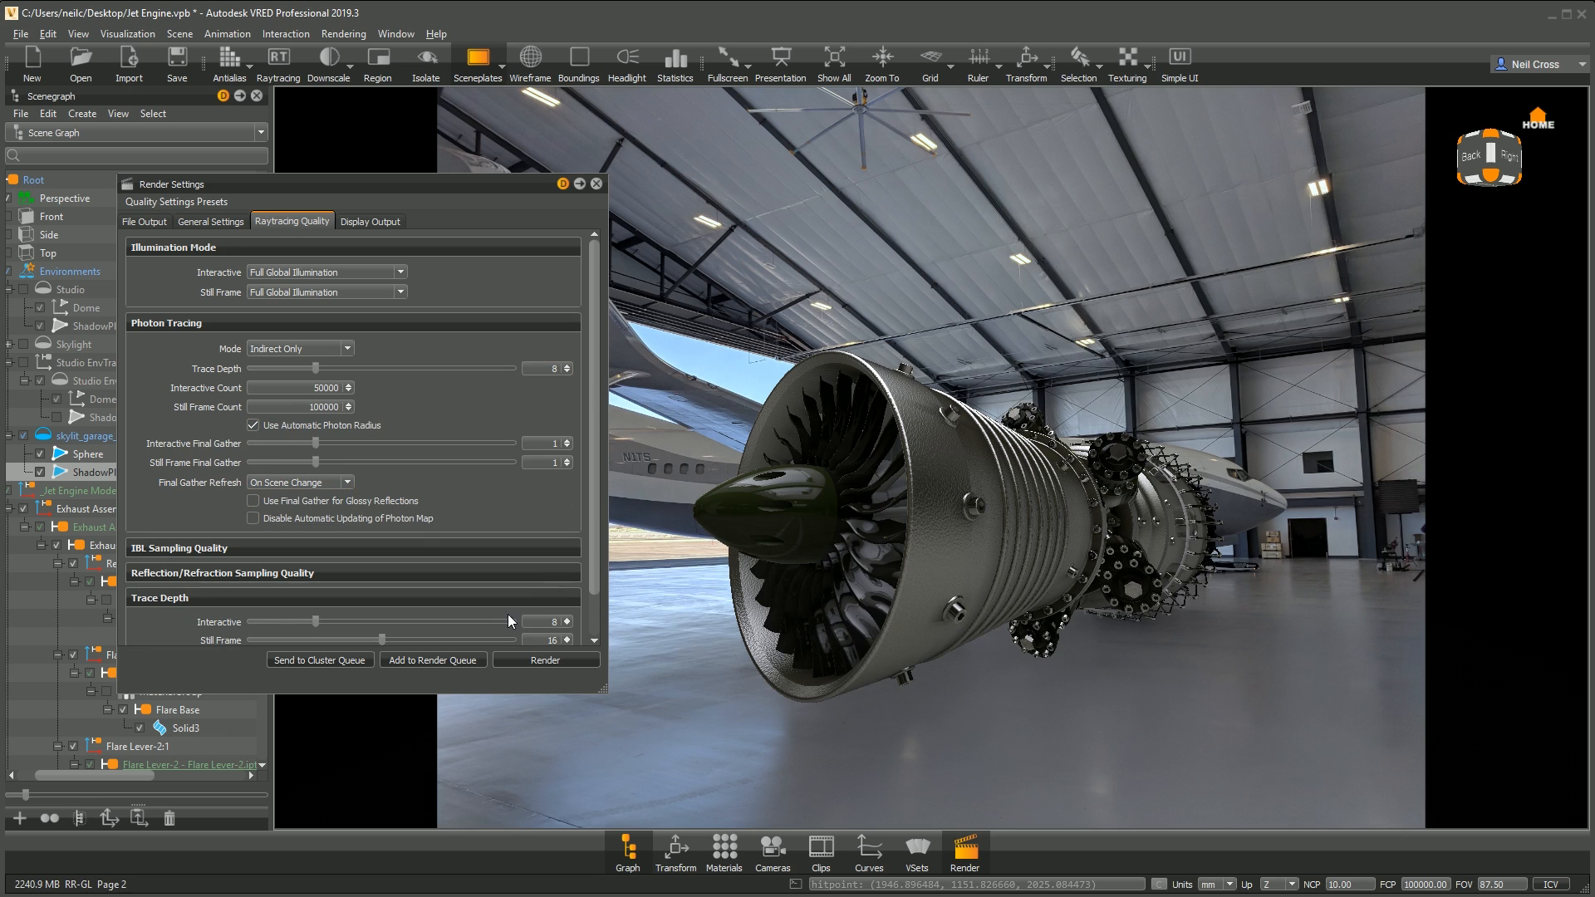
Step: Set the still frame quality to 4 for both IBL sampling and reflection/refraction sampling
left_click(374, 540)
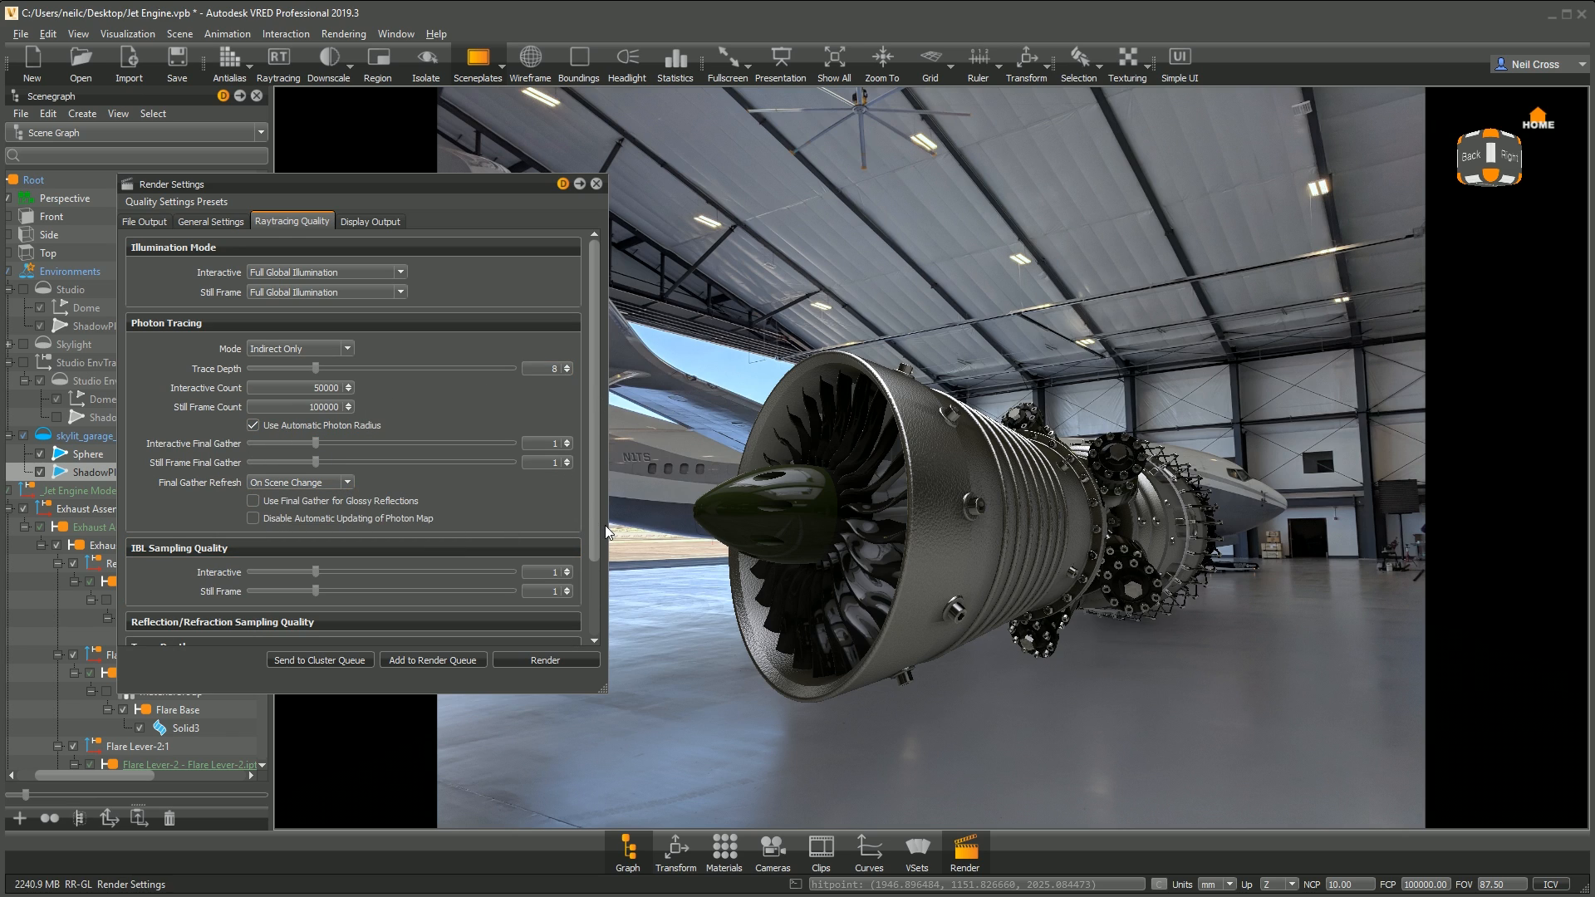
scroll(555, 551, "down", 1)
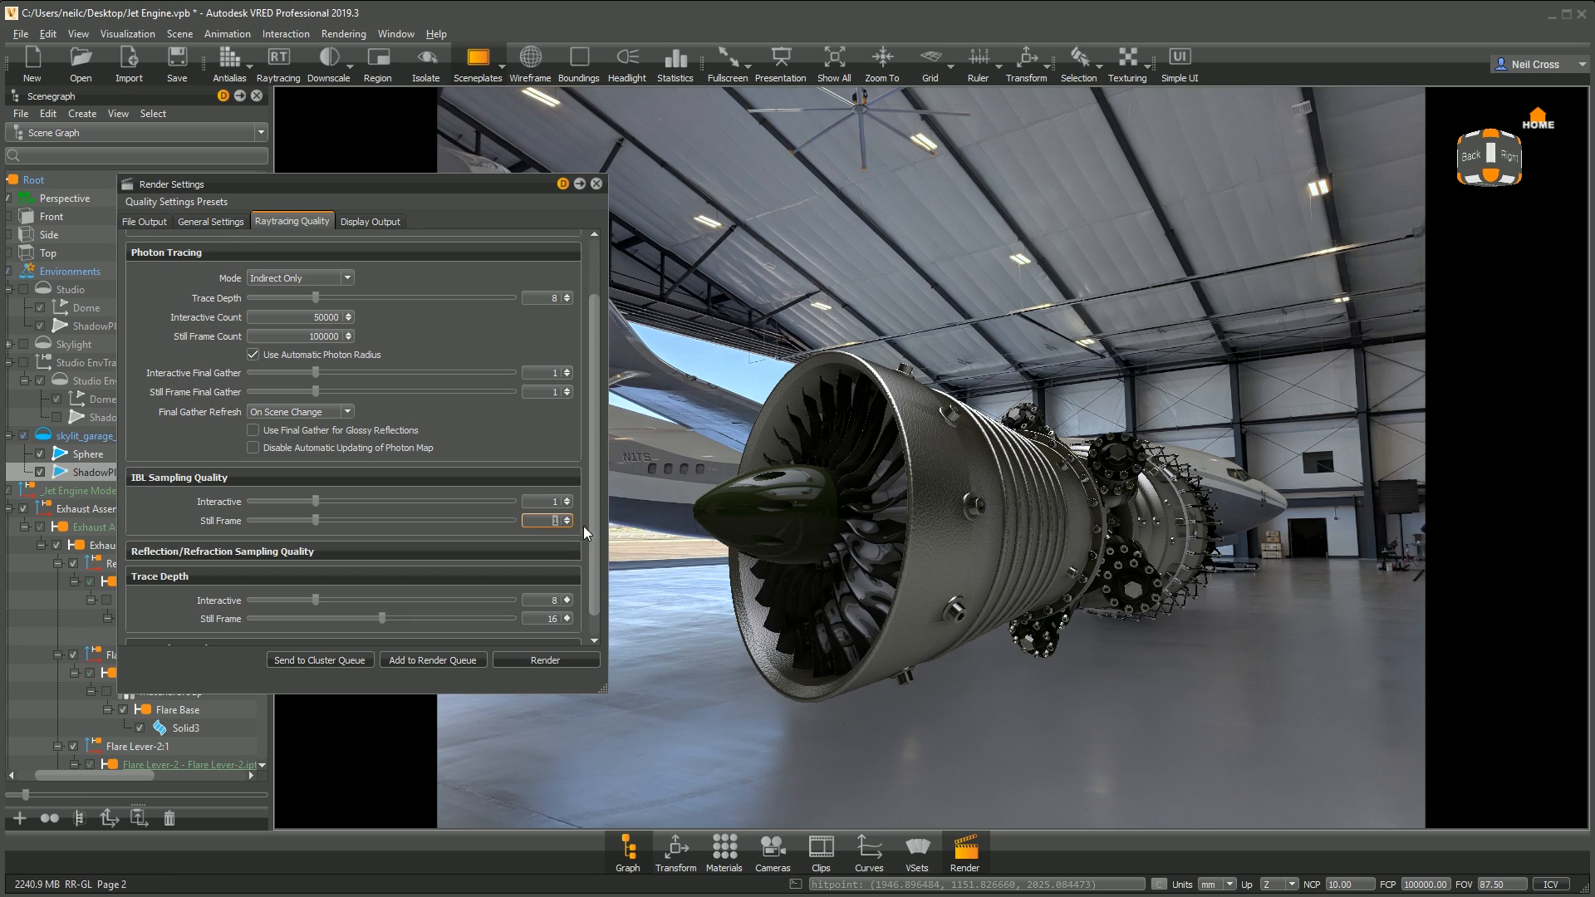
left_click(386, 552)
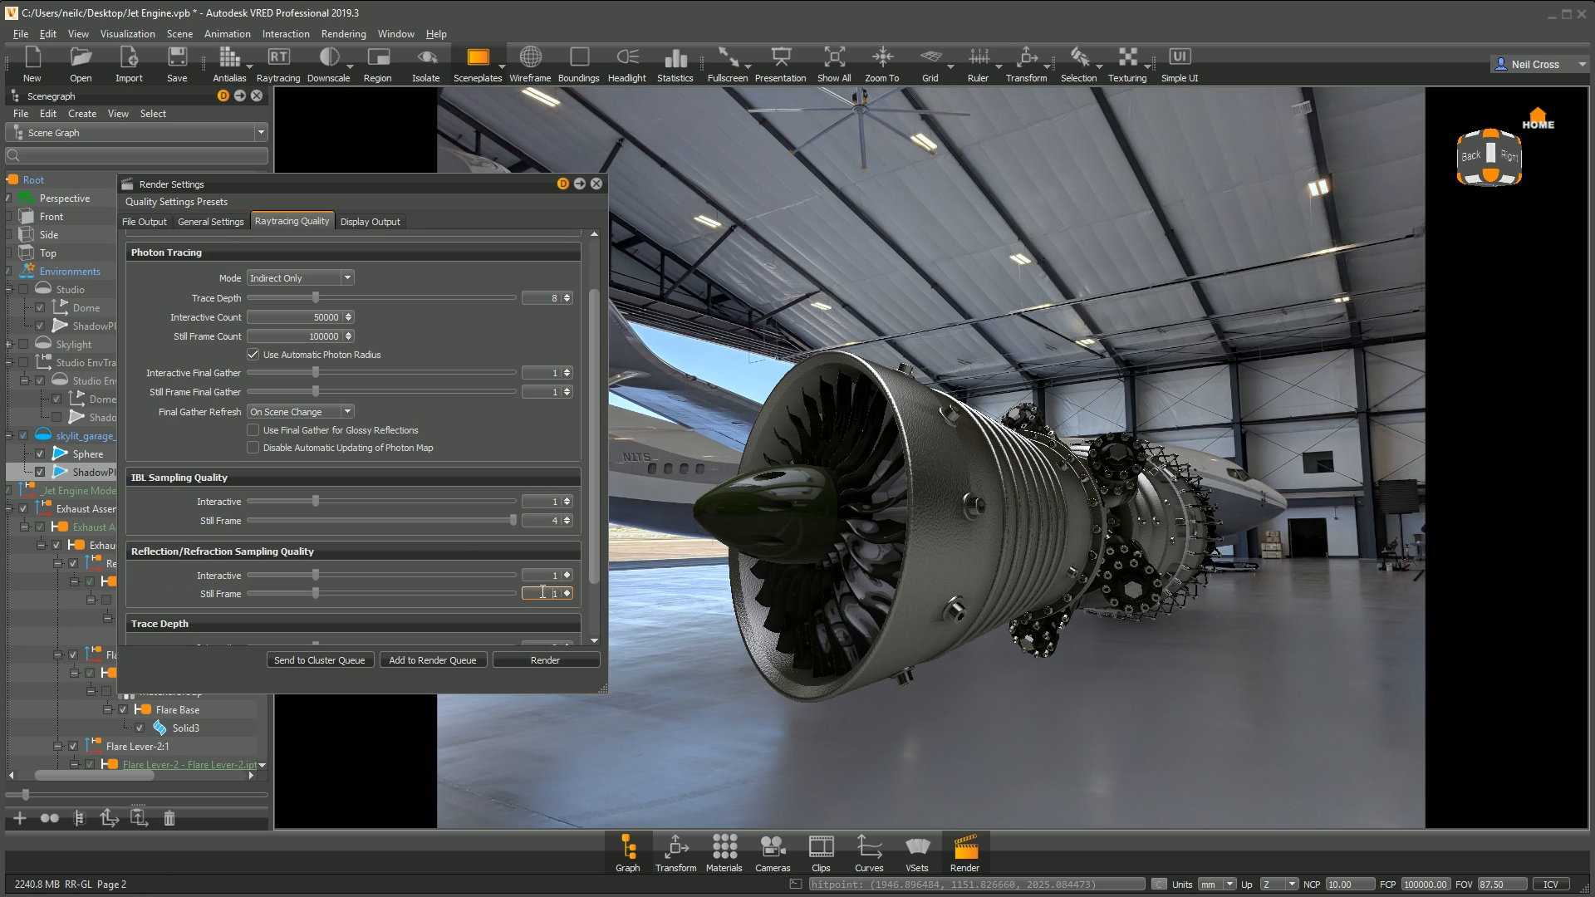
type("4")
scroll(594, 516, "down", 2)
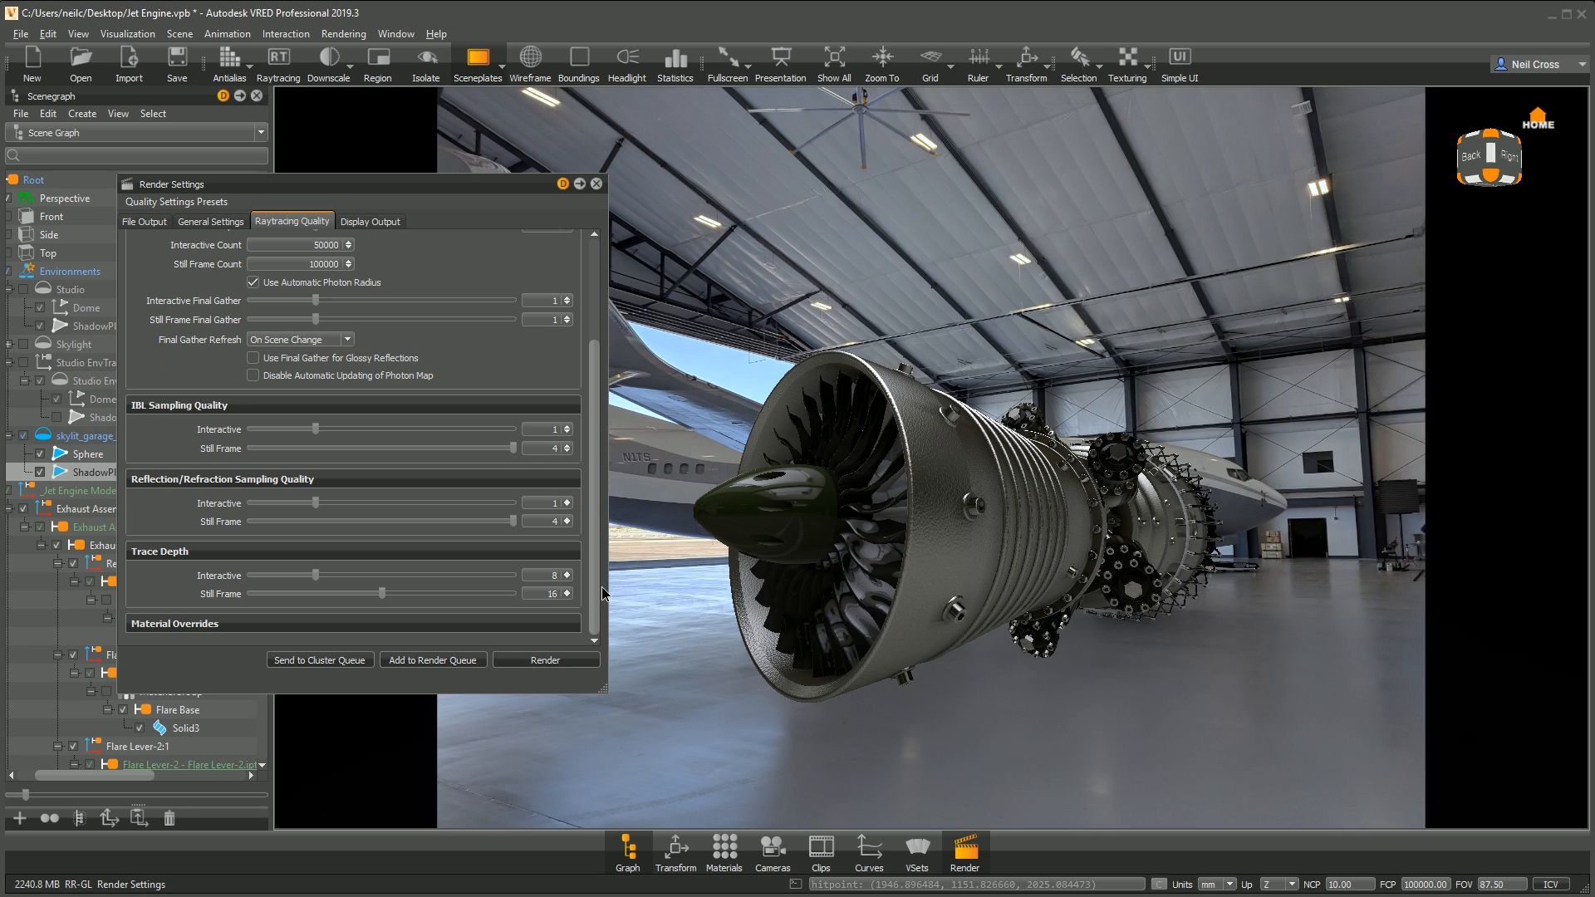
Step: Review the raytracing quality settings for photon tracing, sampling quality and trace depth
scroll(605, 531, "up", 5)
scroll(611, 465, "down", 4)
scroll(612, 515, "up", 3)
scroll(612, 457, "down", 4)
left_click(552, 522)
left_click(541, 504)
left_click(553, 502)
scroll(594, 406, "up", 5)
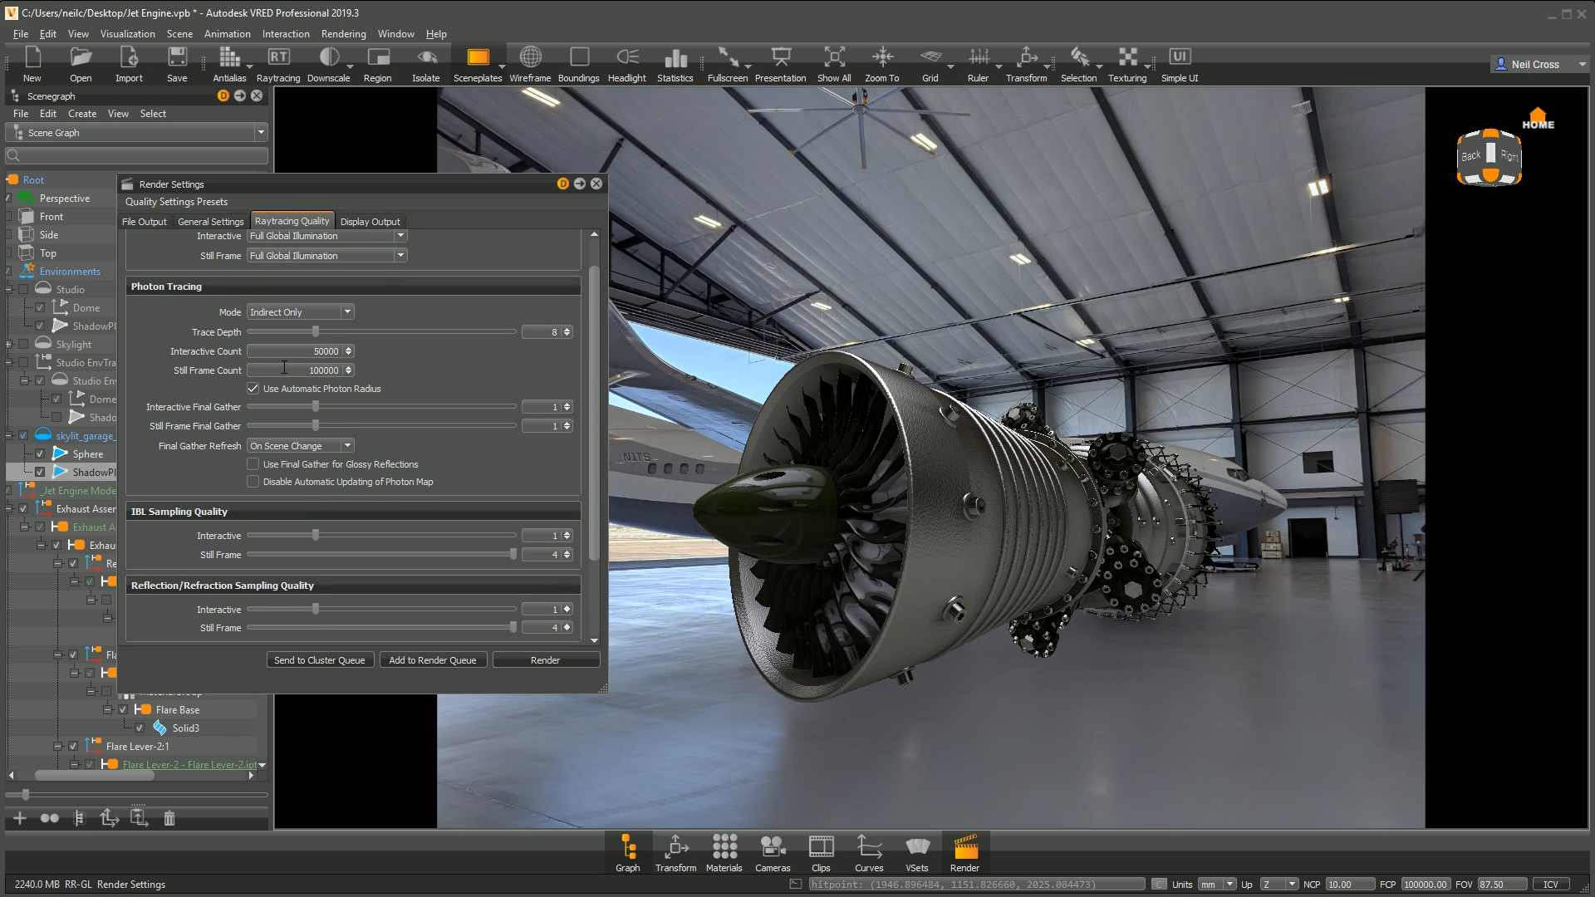
Step: Set antialiasing to use 128 image samples and keep the denoiser set to Off
left_click(209, 222)
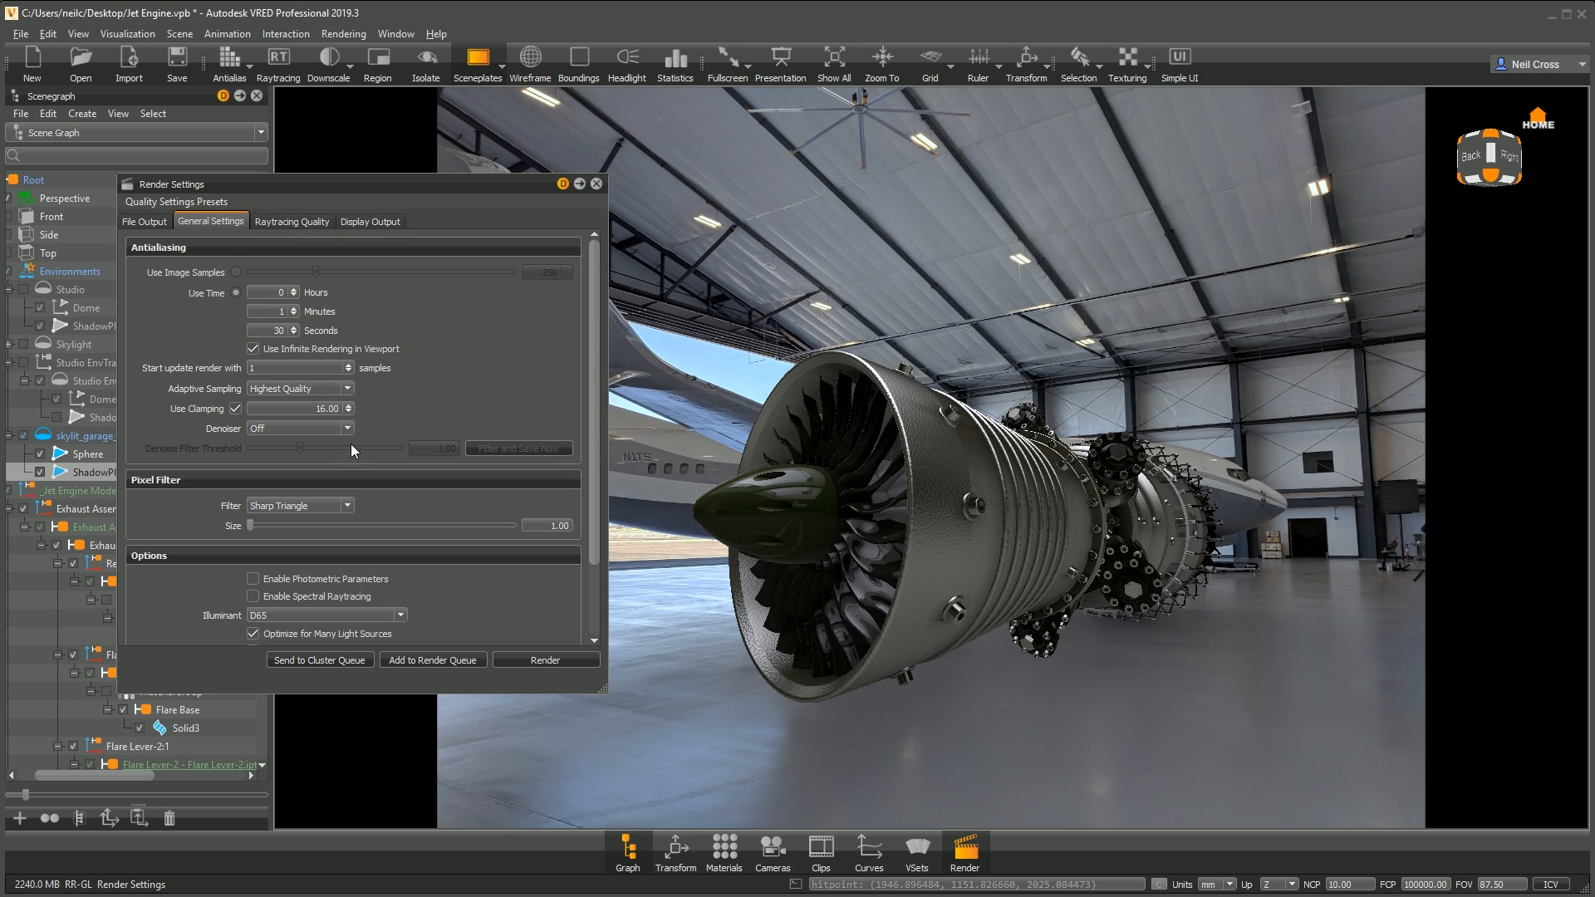
left_click(235, 272)
double_click(548, 272)
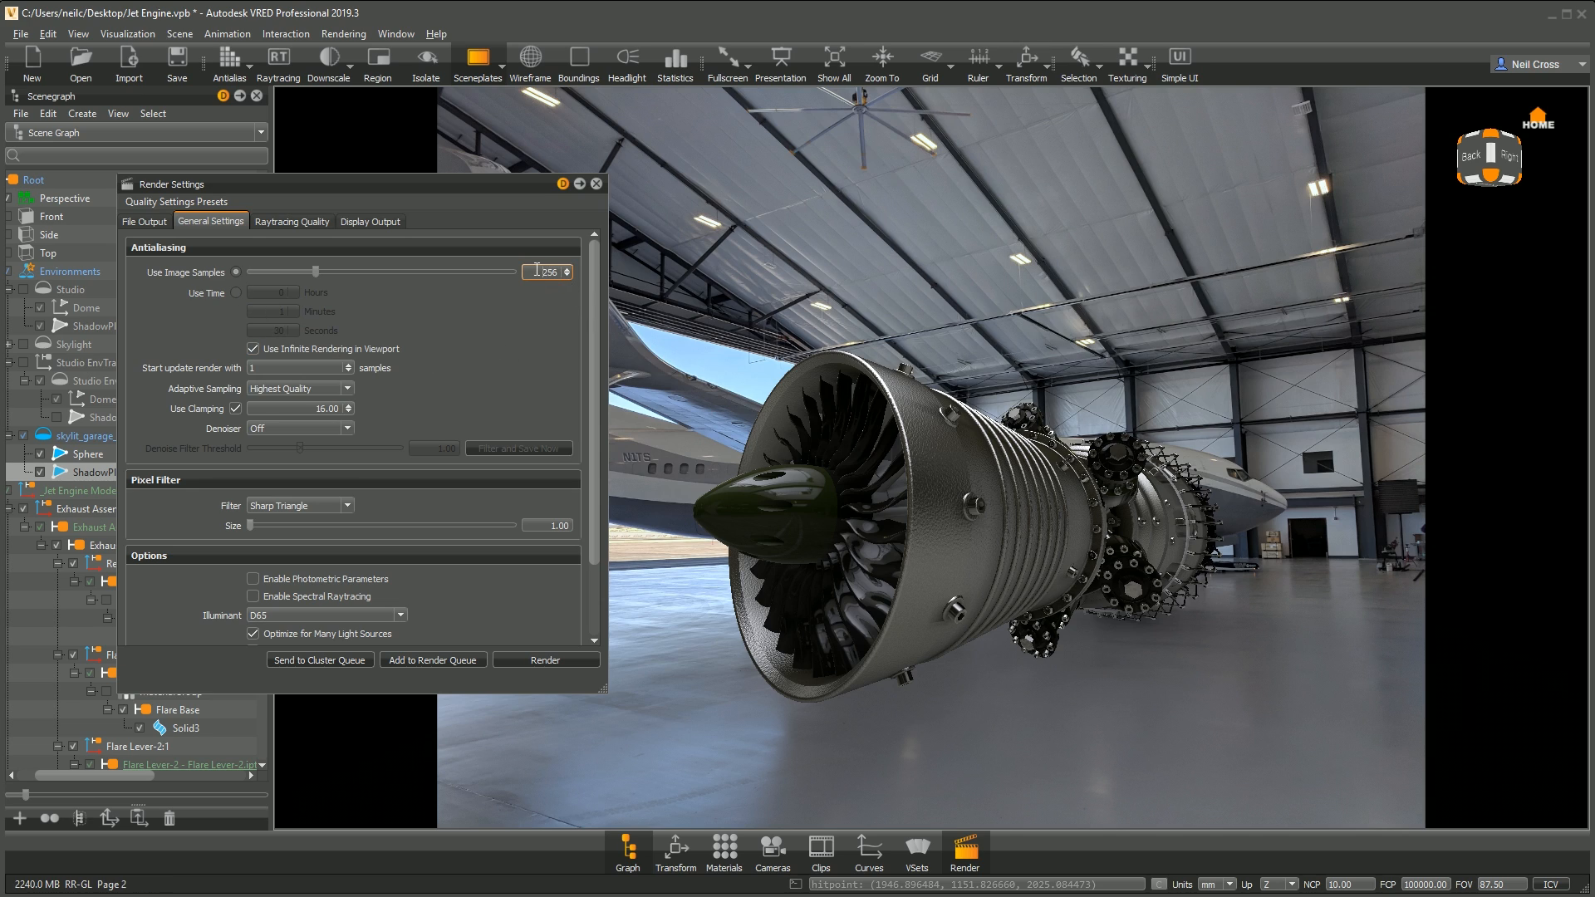
type("128")
left_click_drag(589, 475, 611, 417)
left_click(287, 426)
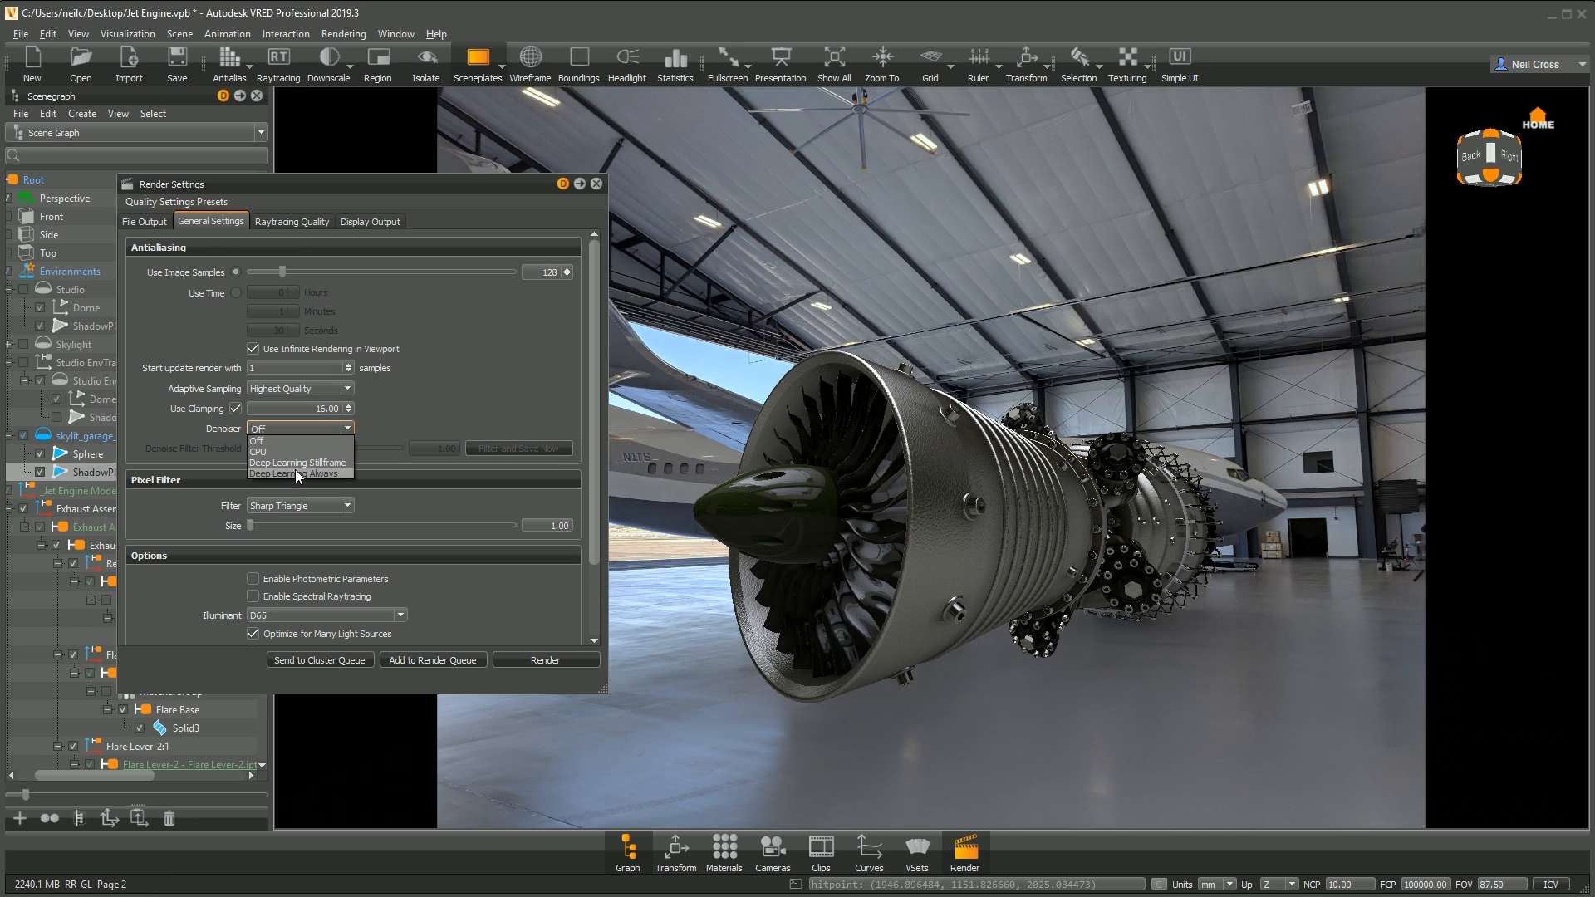
left_click(289, 421)
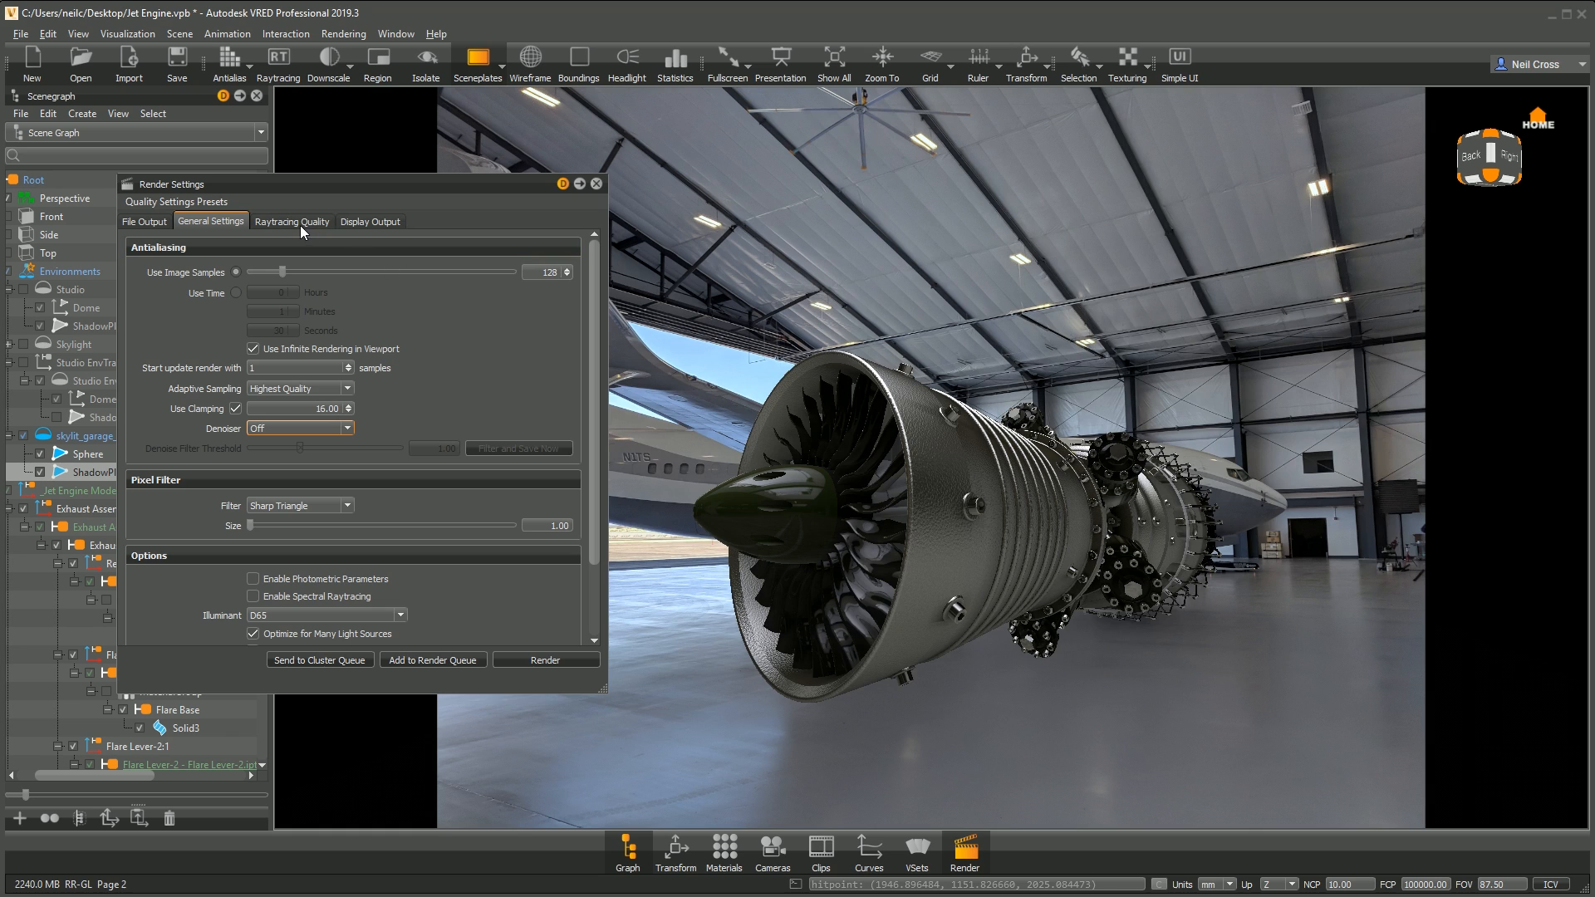
Step: Close the render settings and briefly preview the engine in the hangar with raytracing
left_click(596, 185)
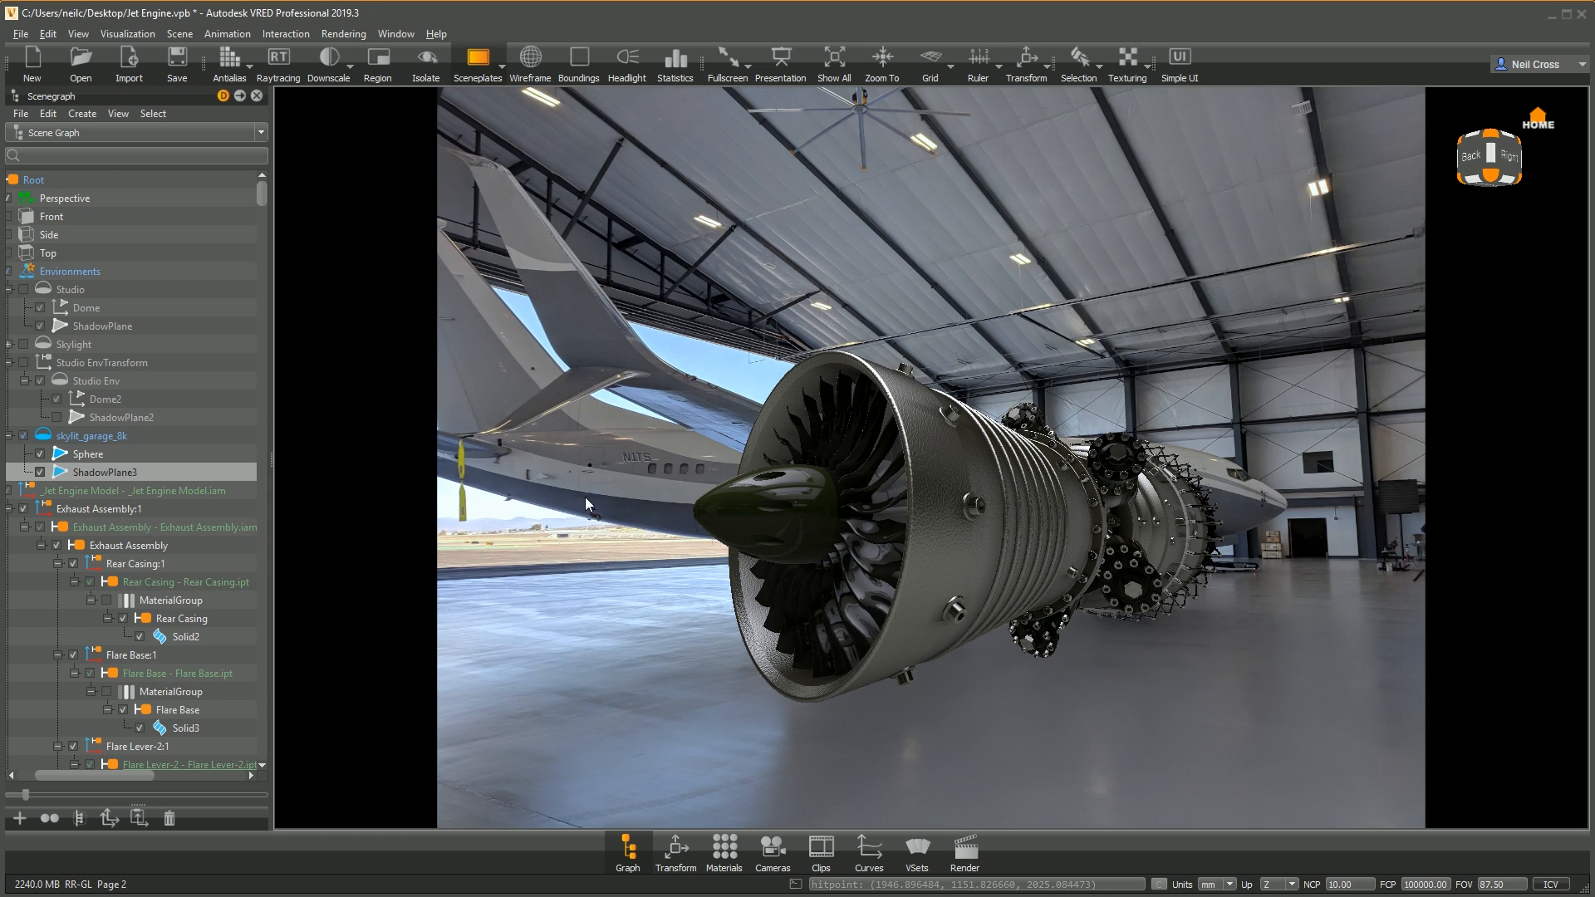
left_click(277, 73)
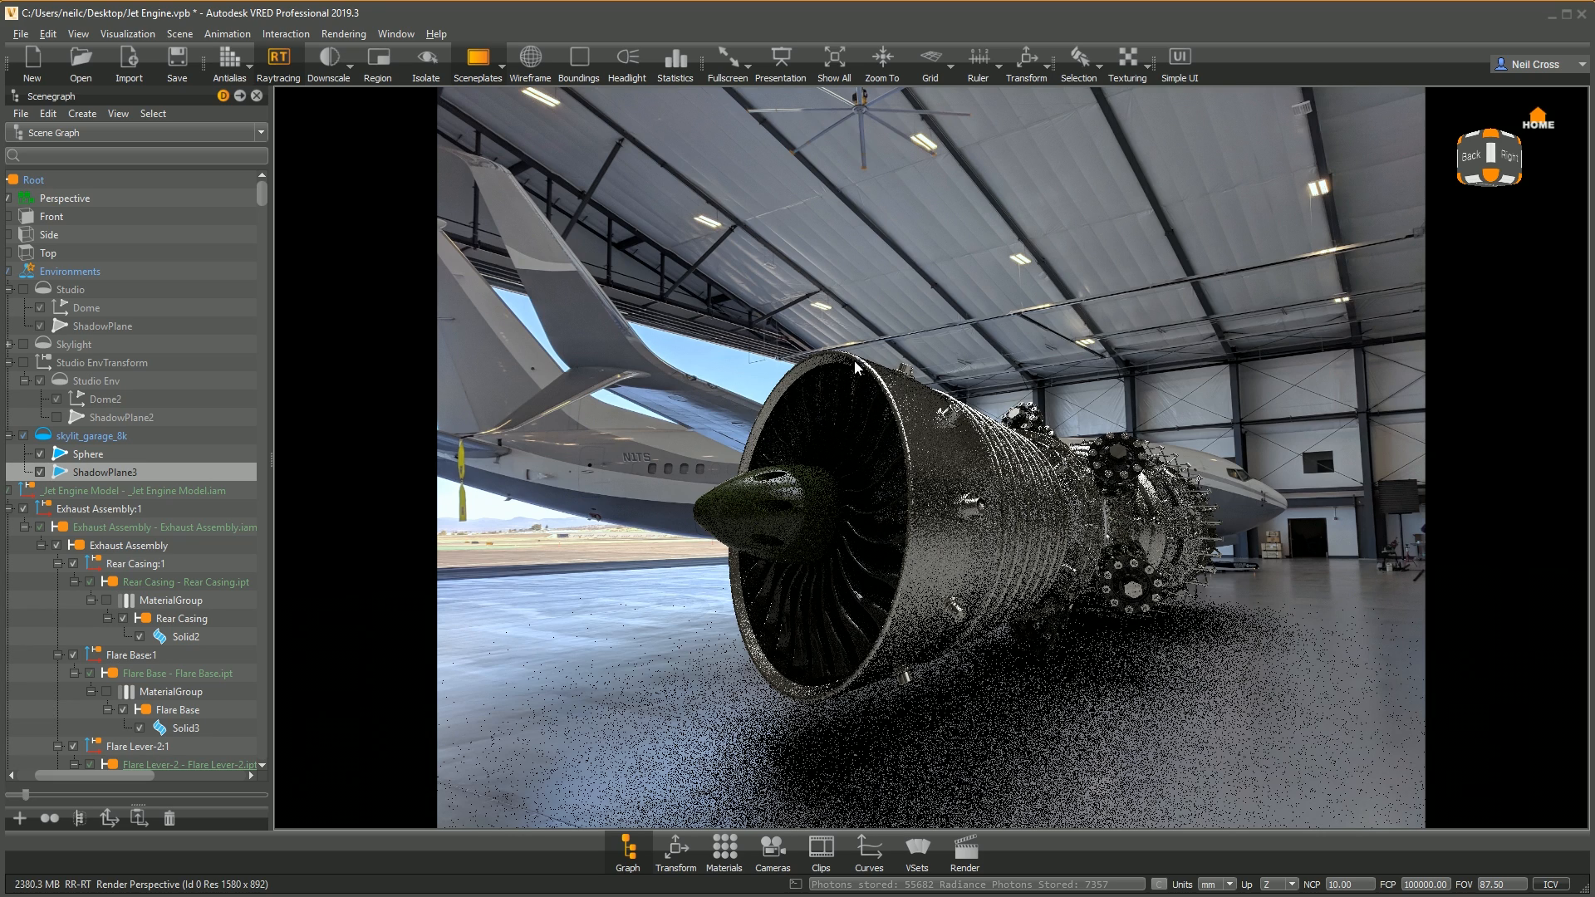
left_click(279, 58)
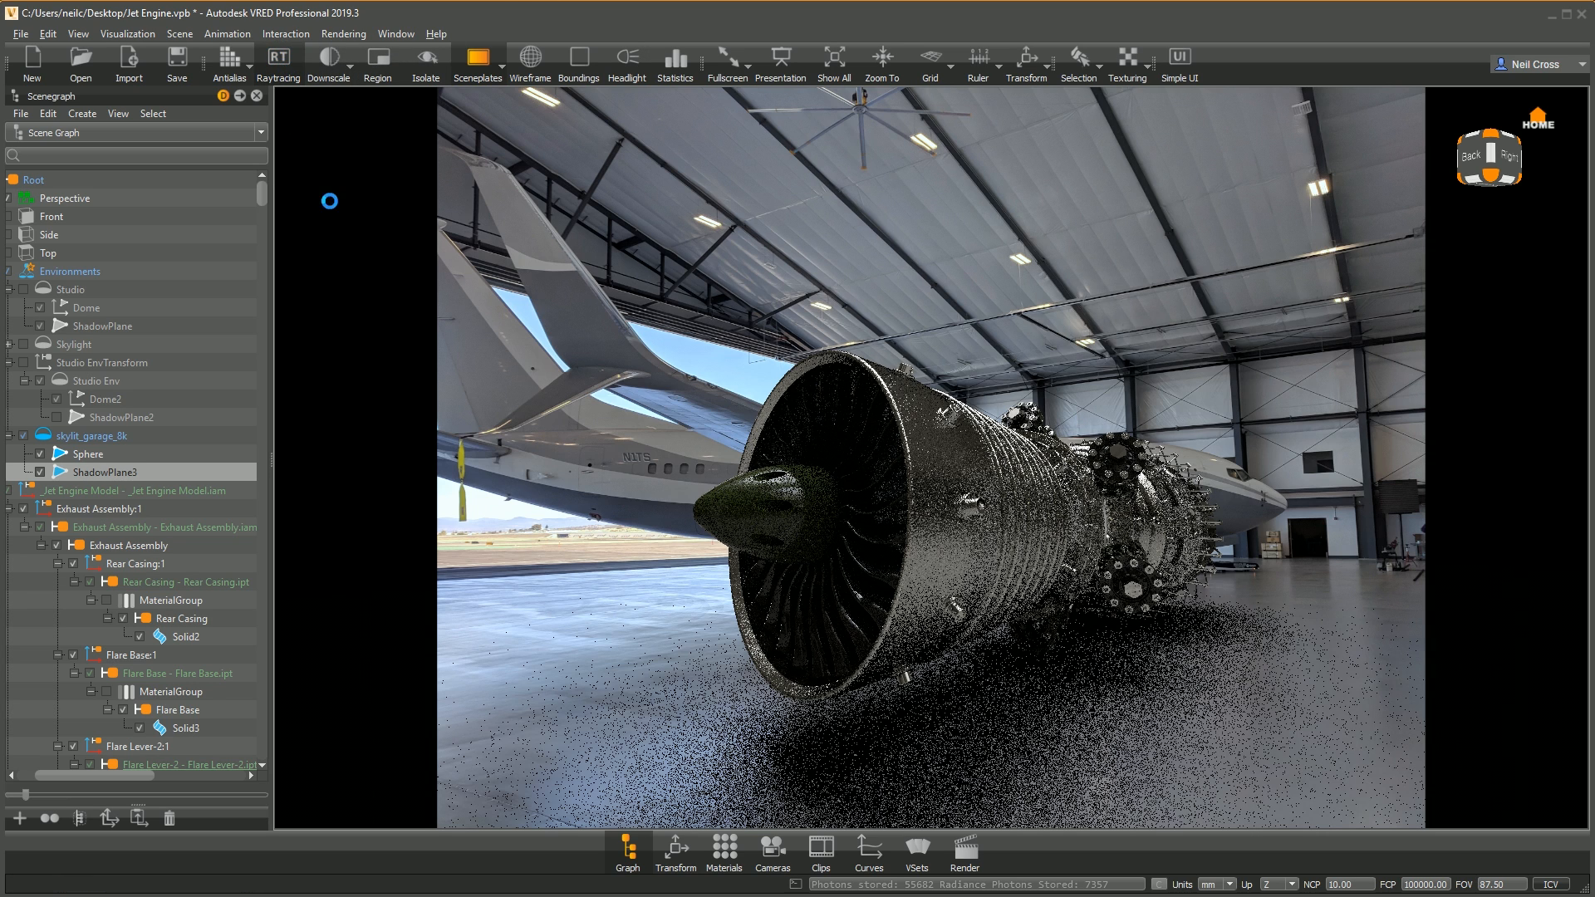
Step: Set the Perspective camera's field of view to 71 and move the camera back to reframe the engine on the hangar floor
left_click(773, 849)
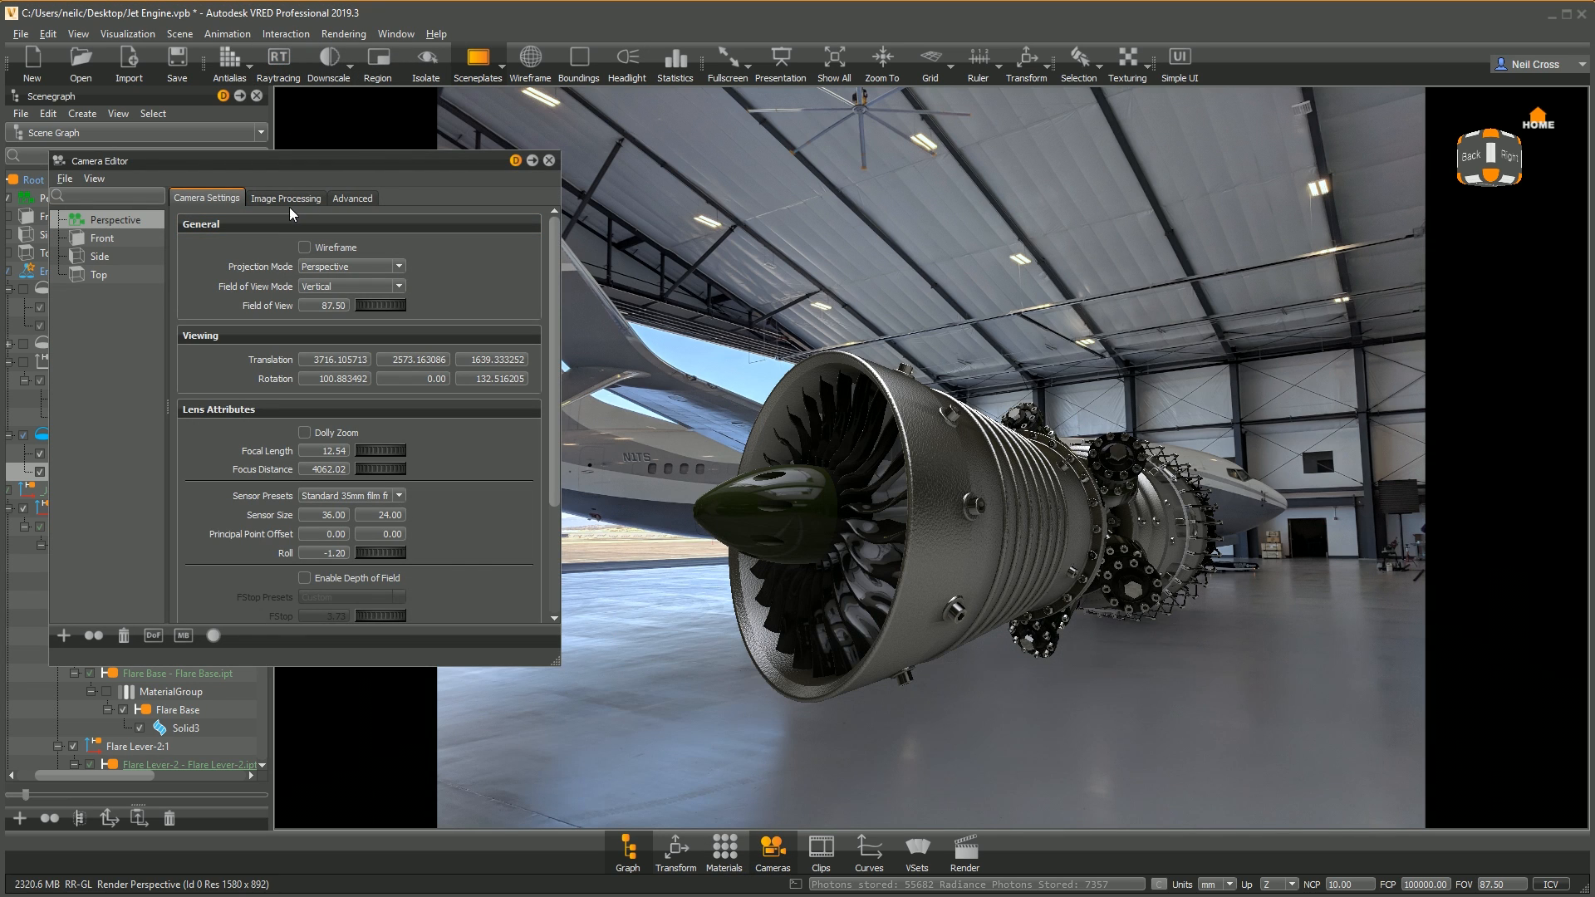
left_click_drag(373, 306, 238, 296)
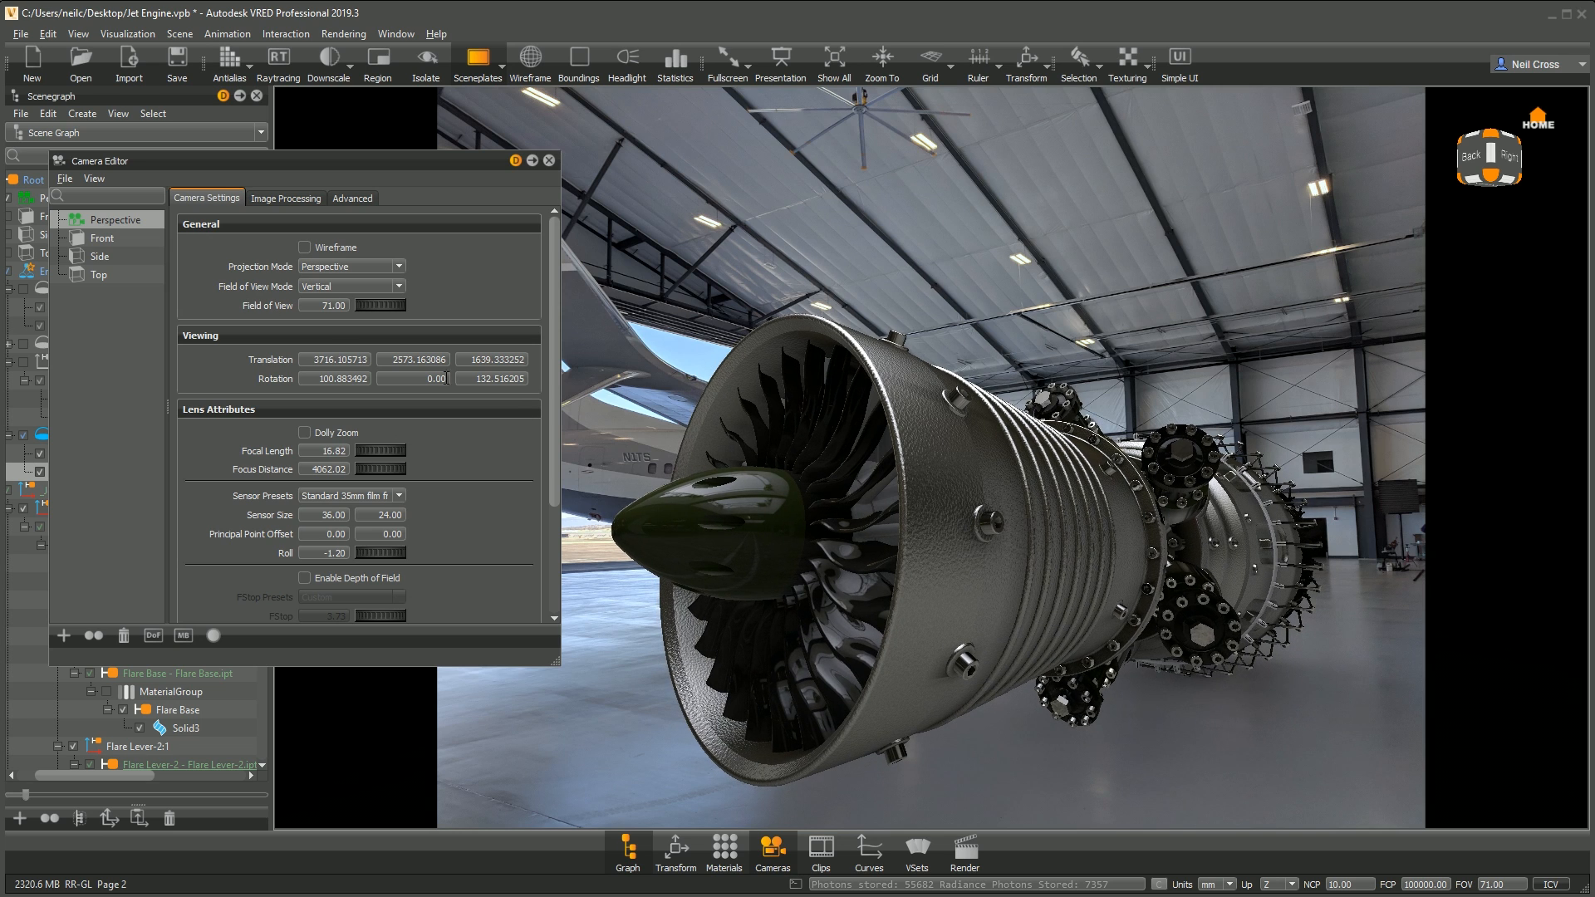
scroll(937, 595, "down", 1)
middle_click_drag(937, 595, 939, 647)
left_click_drag(939, 646, 964, 661)
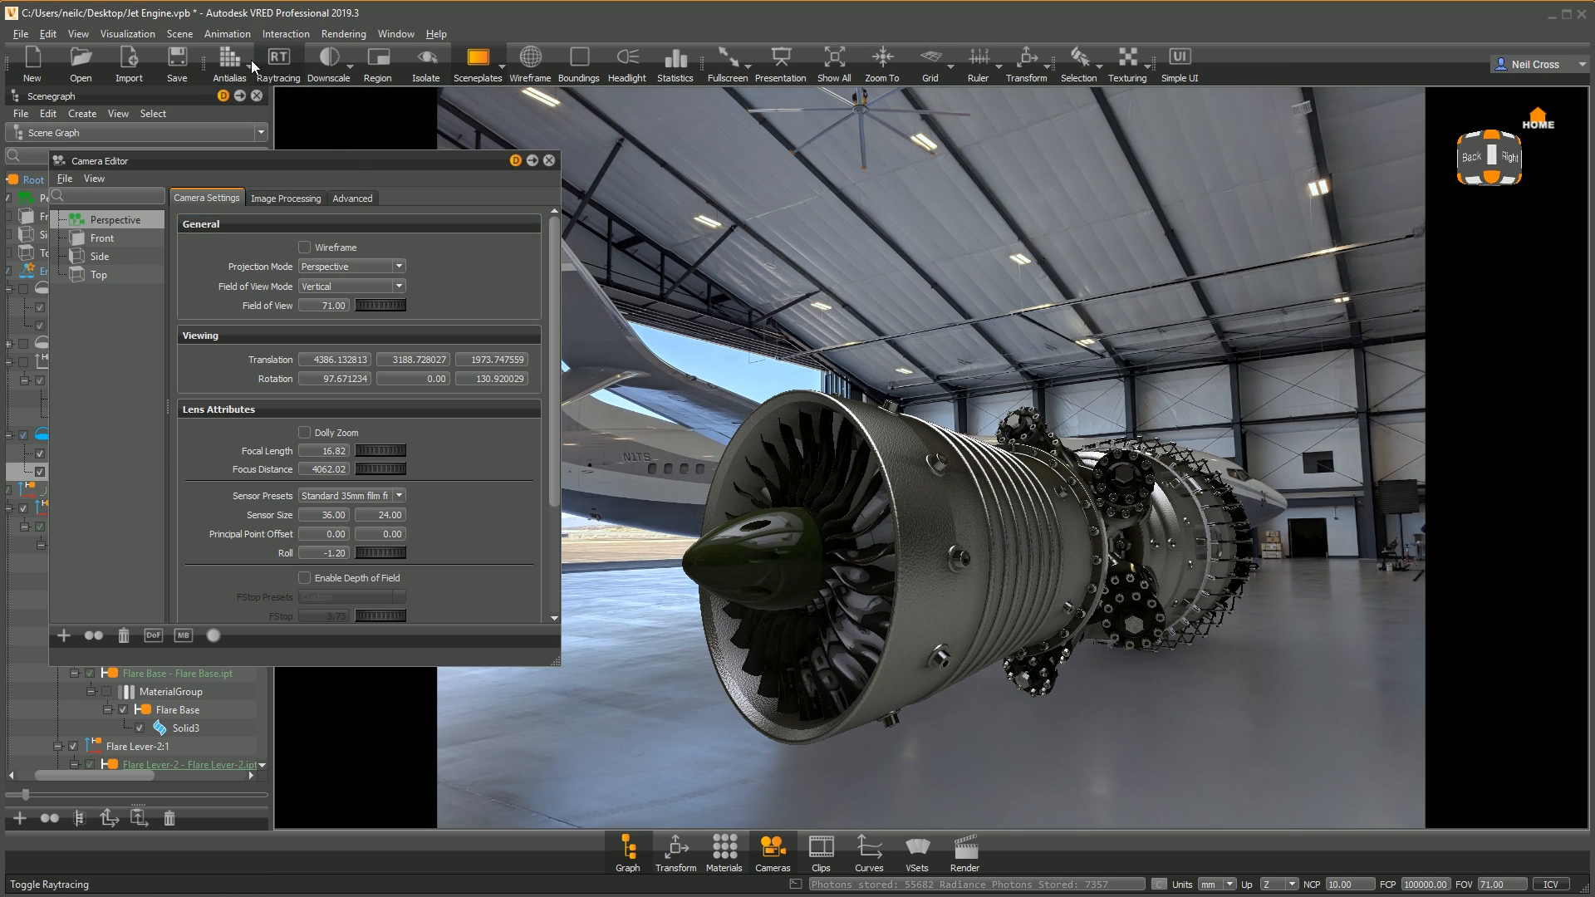
Step: Preview the reframed engine with raytracing, and set the skylit_garage_8k environment material's exposure to 3
left_click(286, 65)
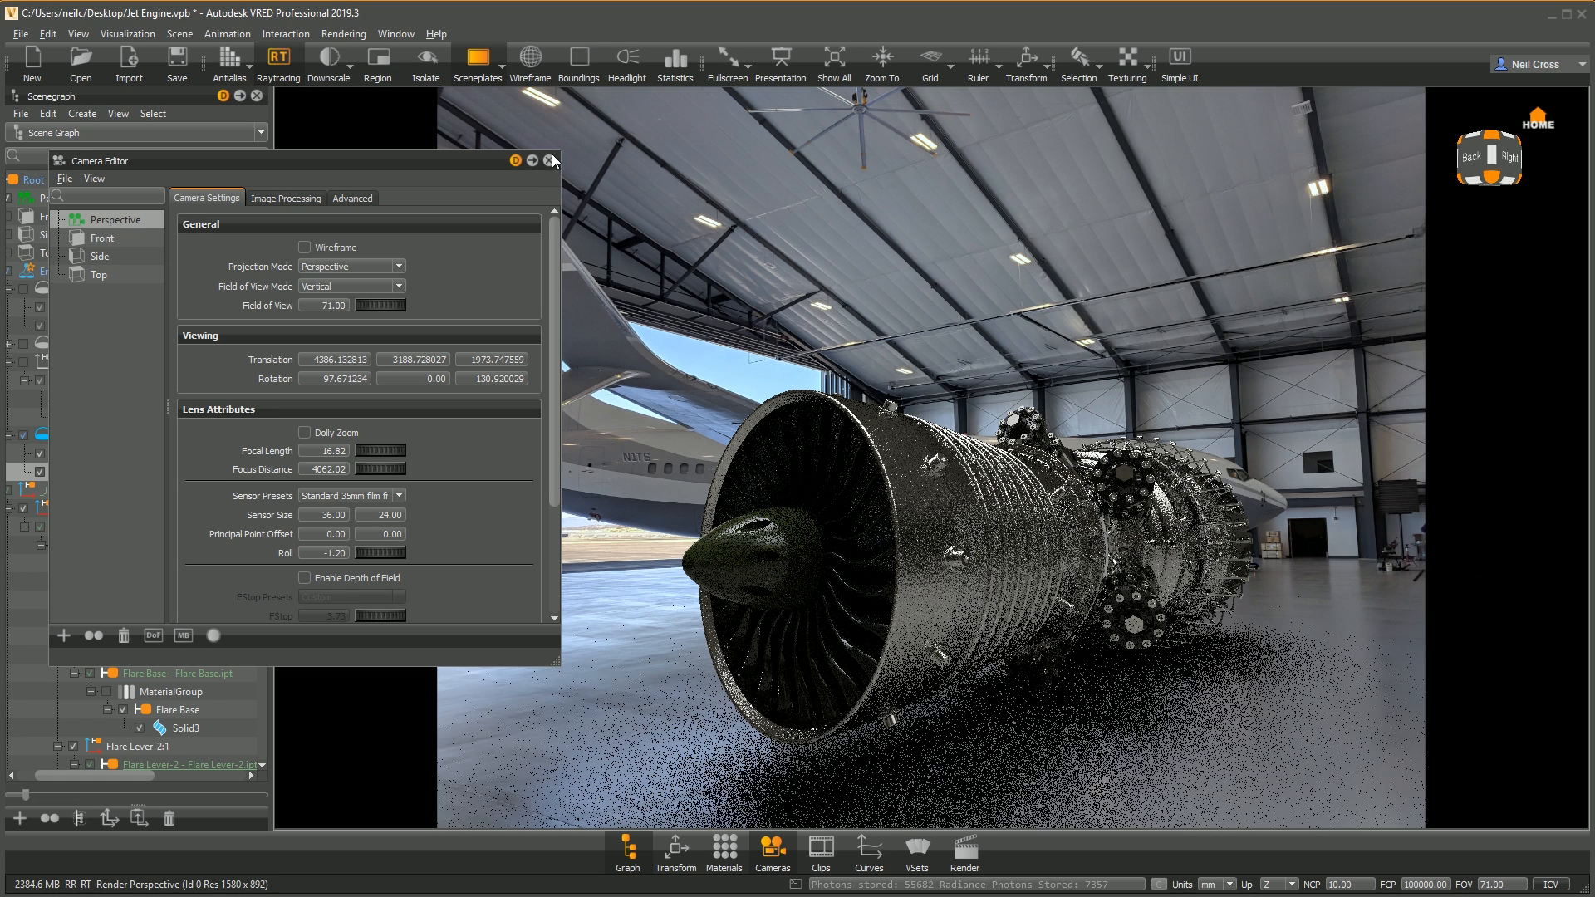
left_click(278, 58)
left_click(714, 855)
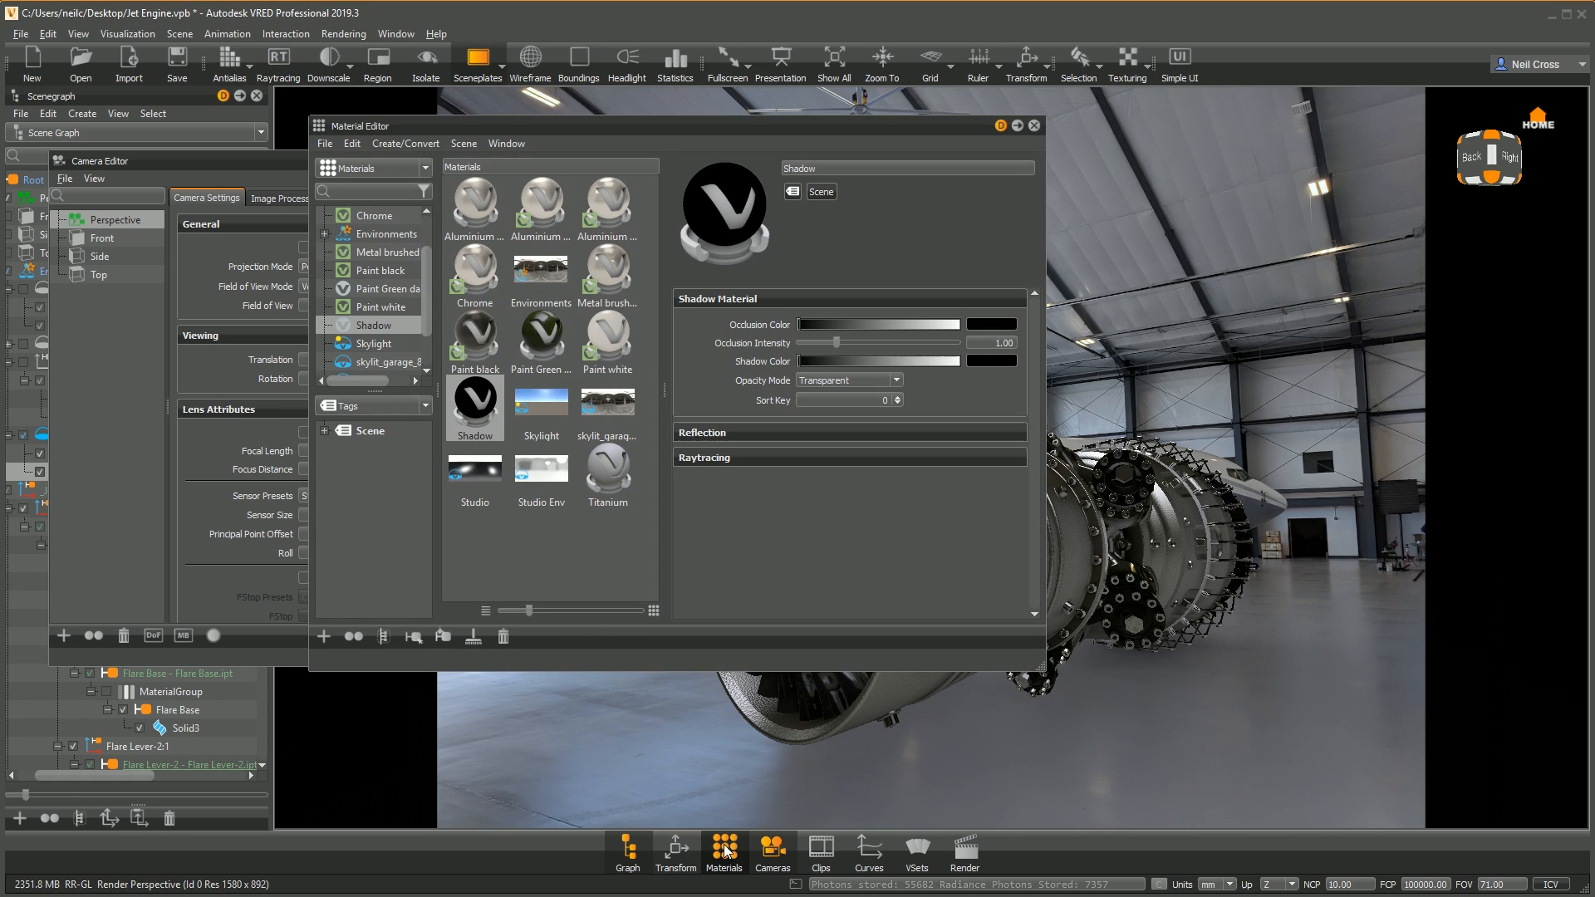
left_click(610, 405)
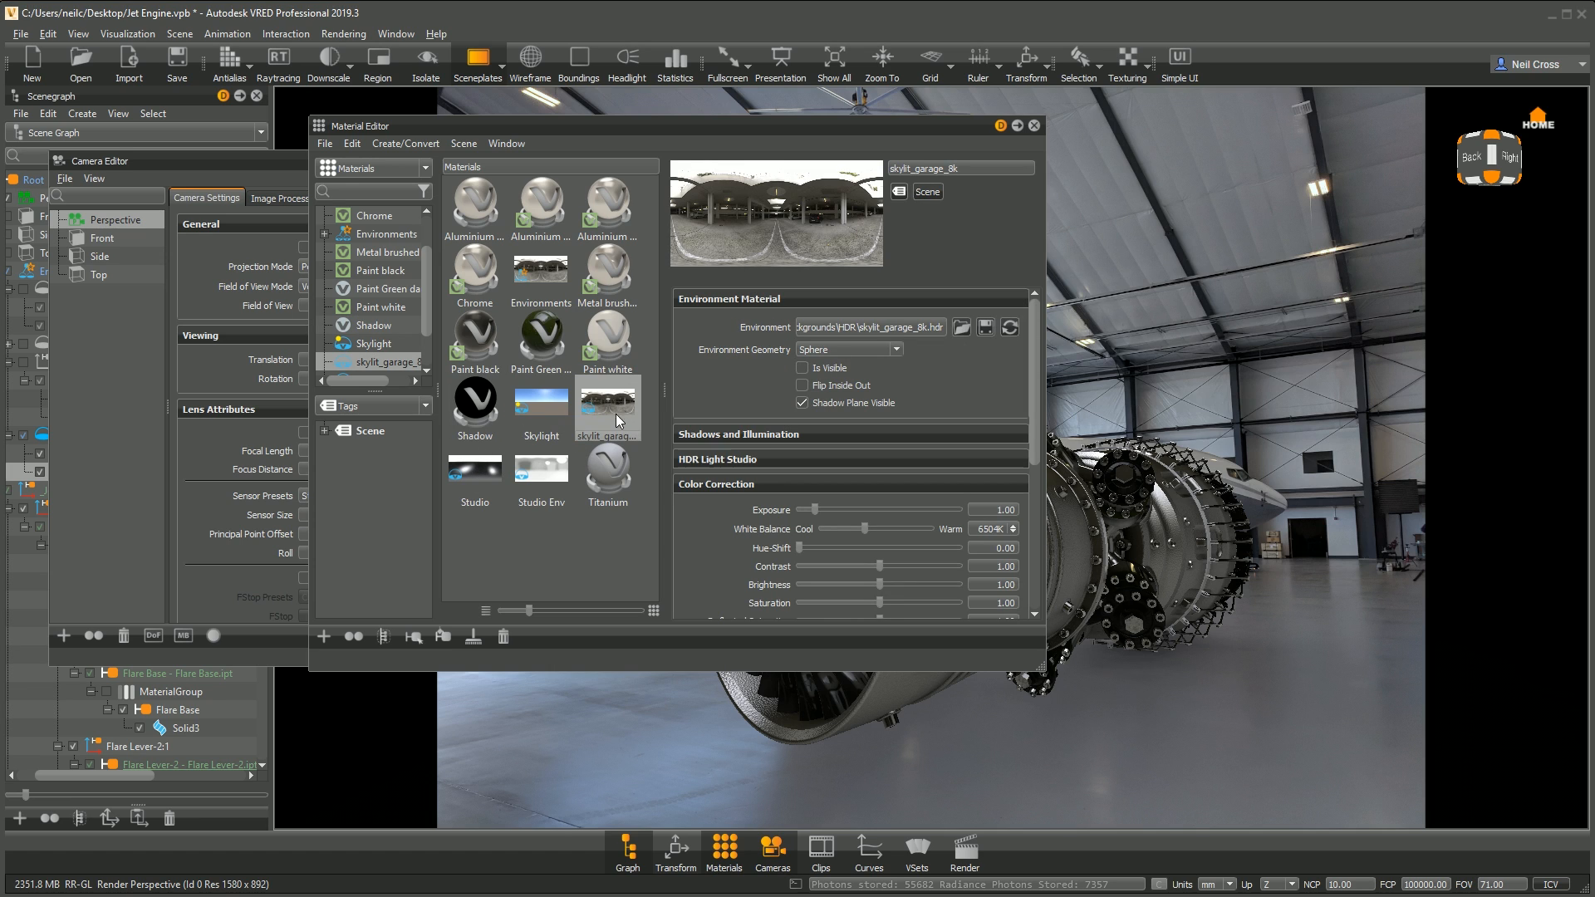
left_click_drag(926, 125, 644, 125)
left_click_drag(709, 508, 818, 499)
type("3")
key("Return")
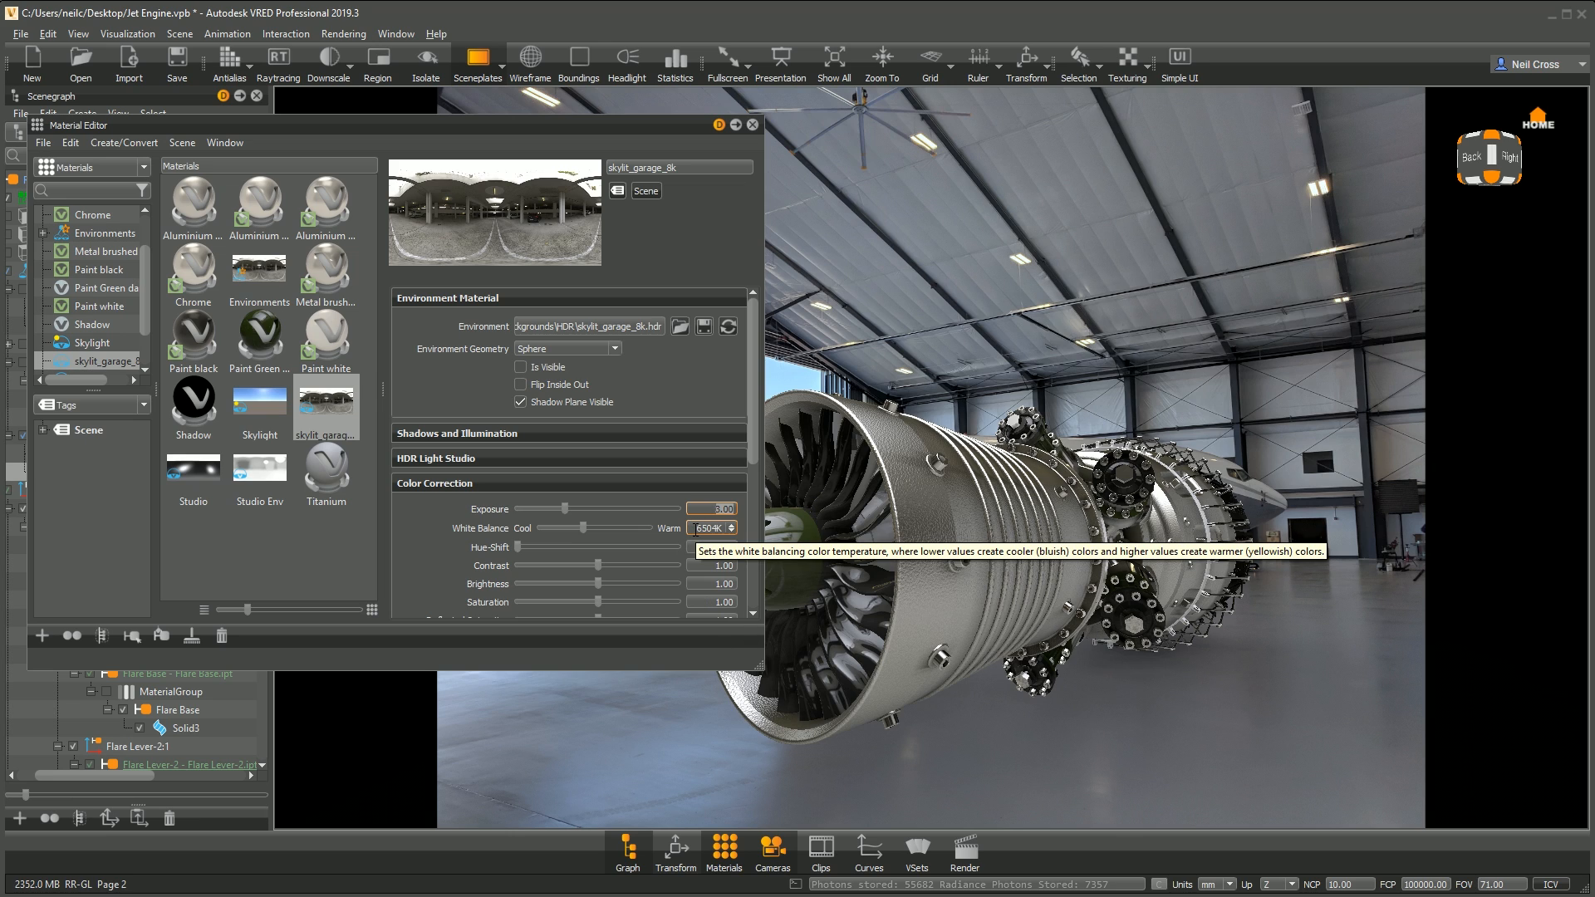
left_click(753, 125)
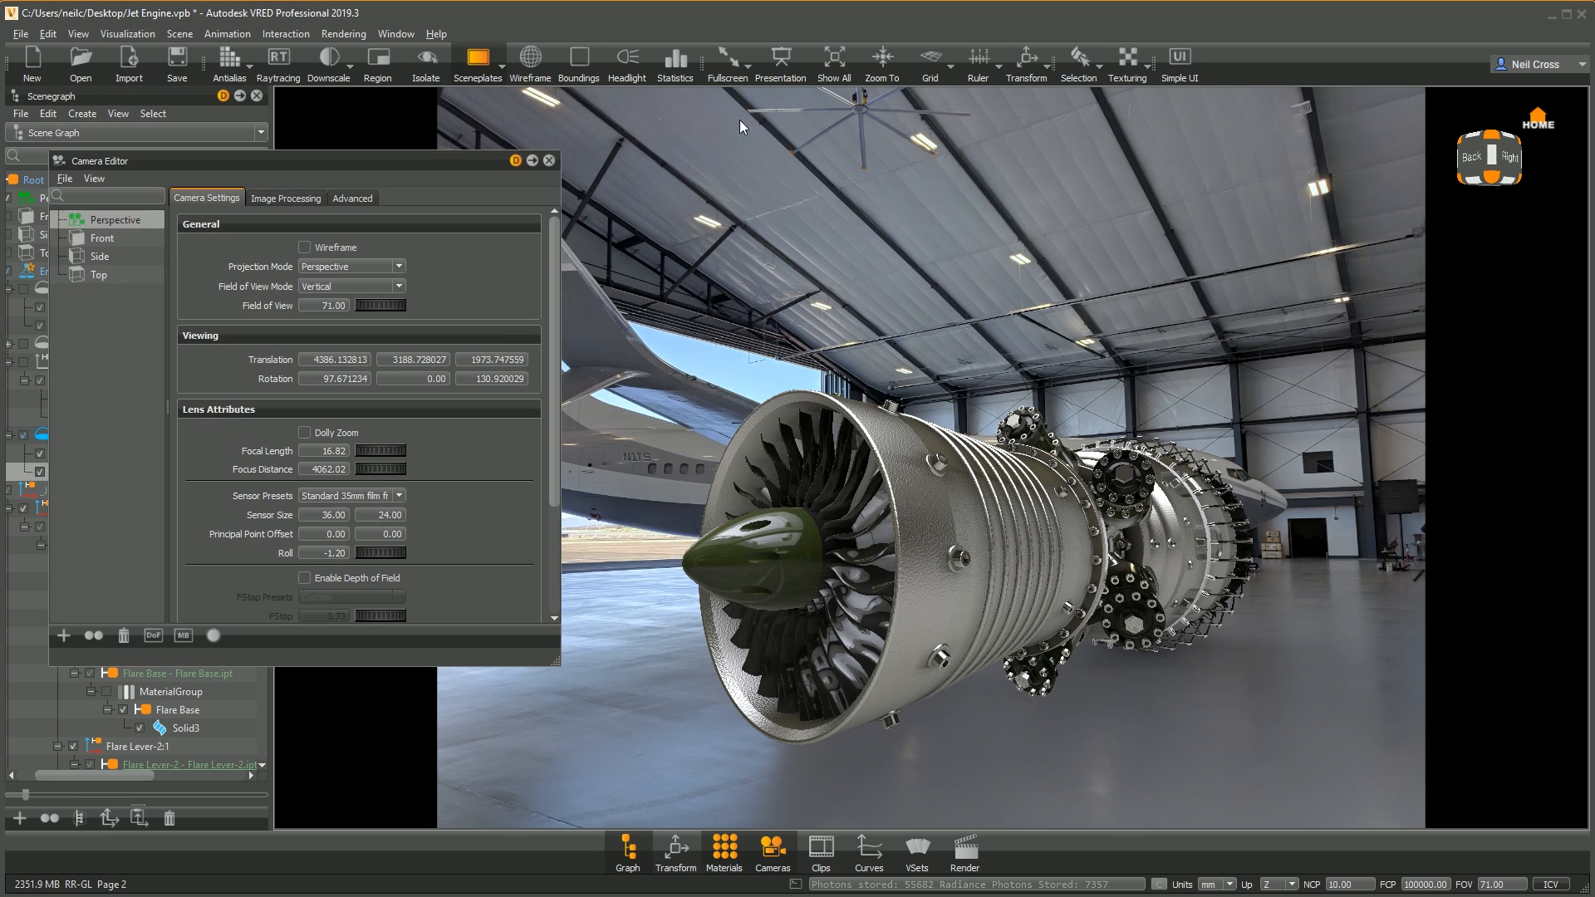
Step: Turn on raytracing, close the camera settings, and enable antialiasing to preview the engine in the hangar
left_click(279, 60)
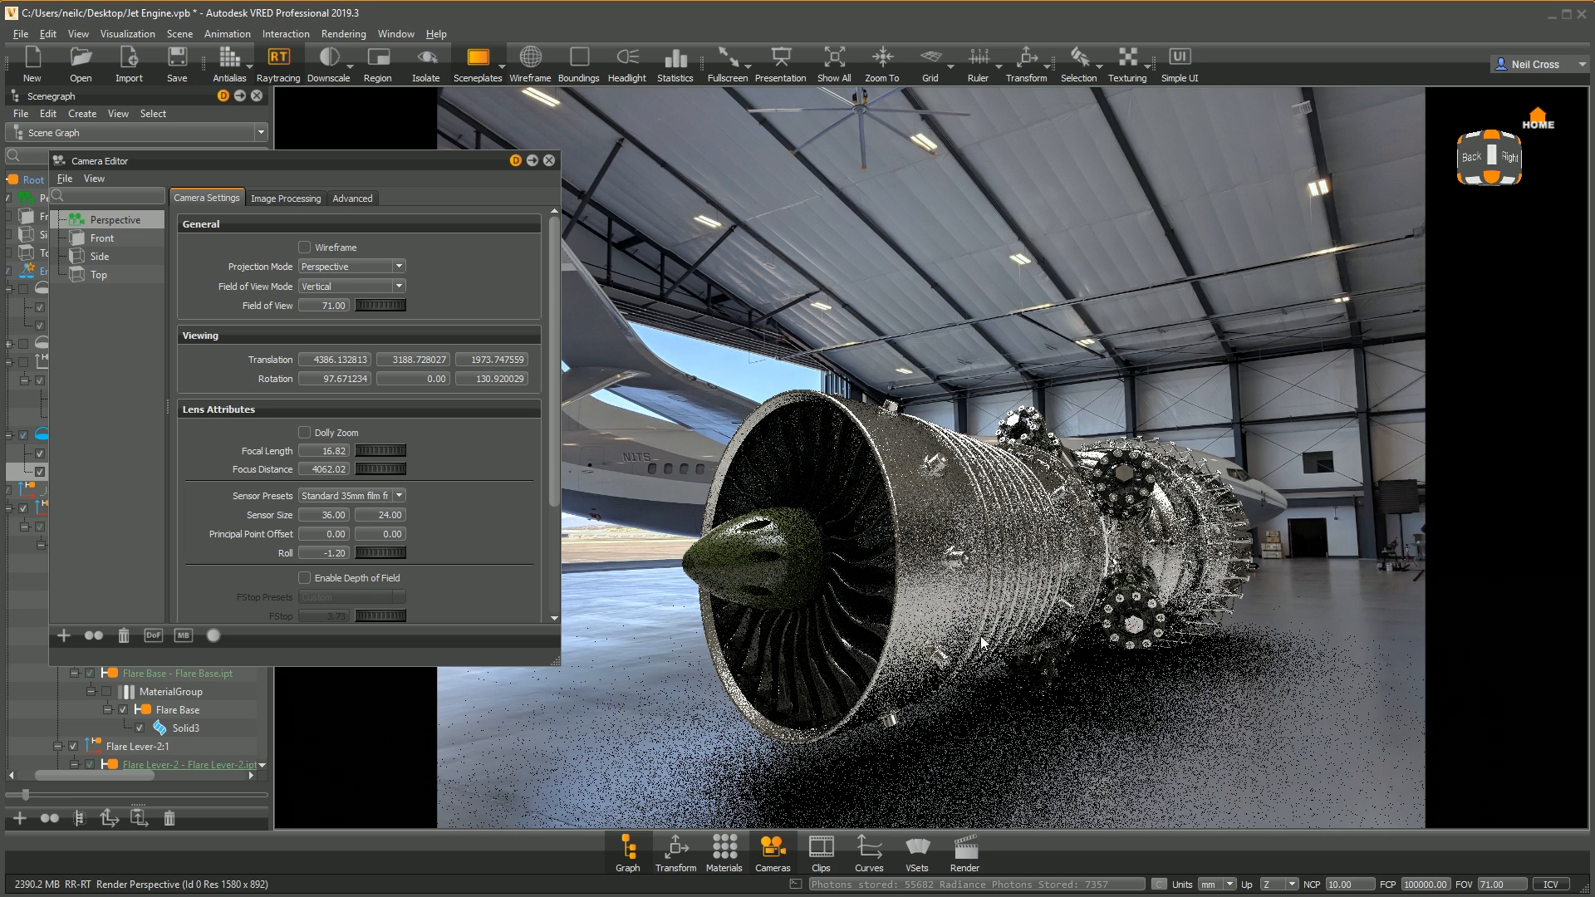
left_click(548, 161)
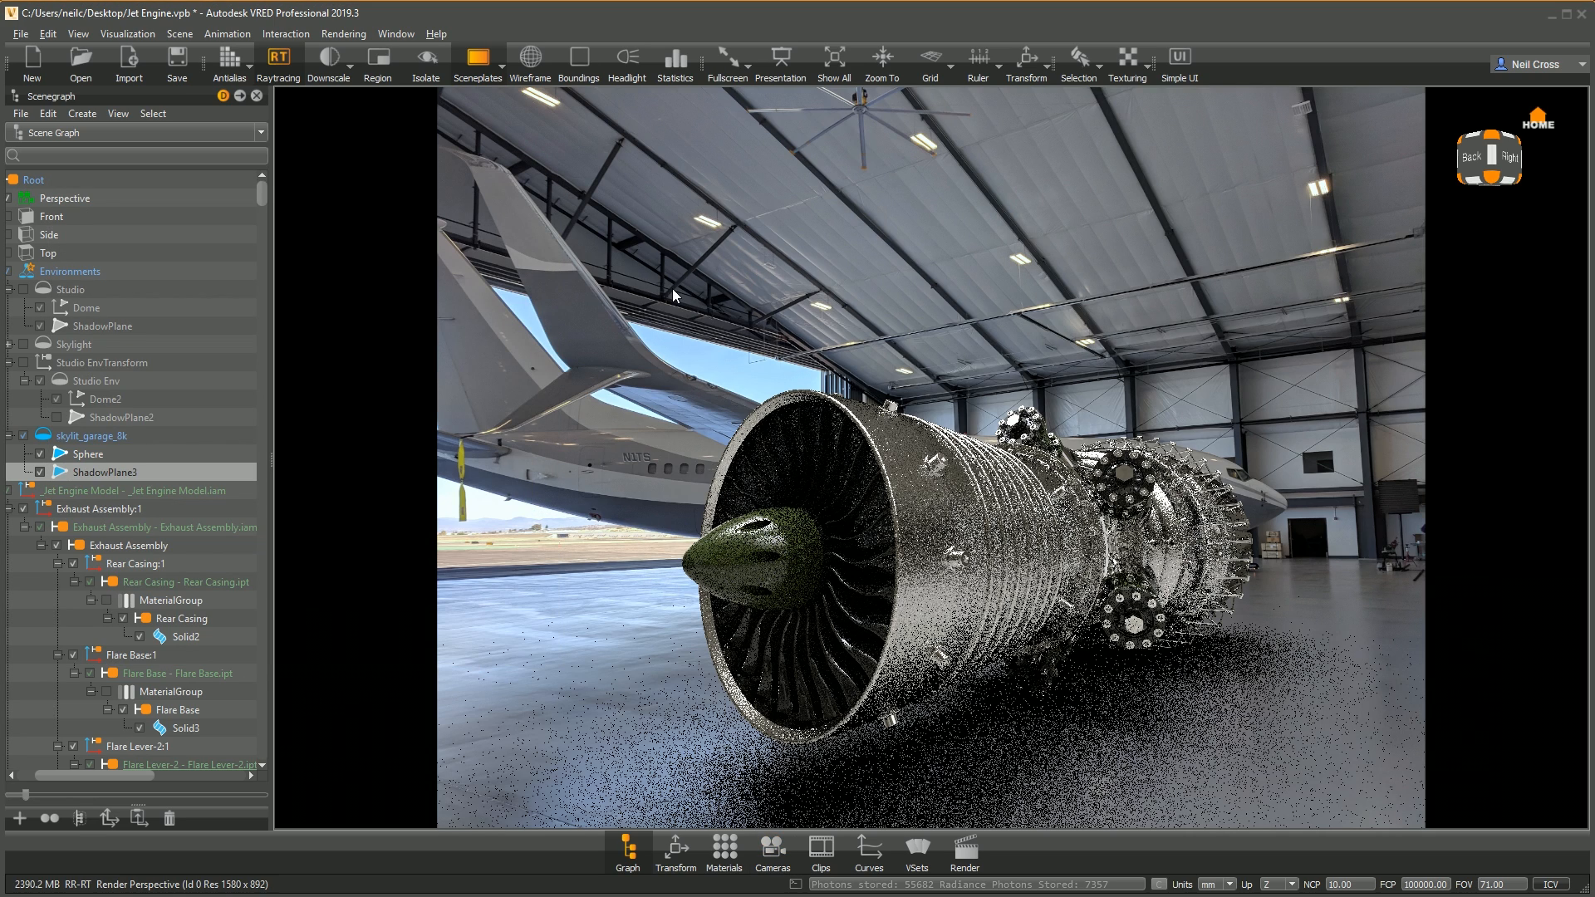
left_click(230, 66)
left_click(542, 281)
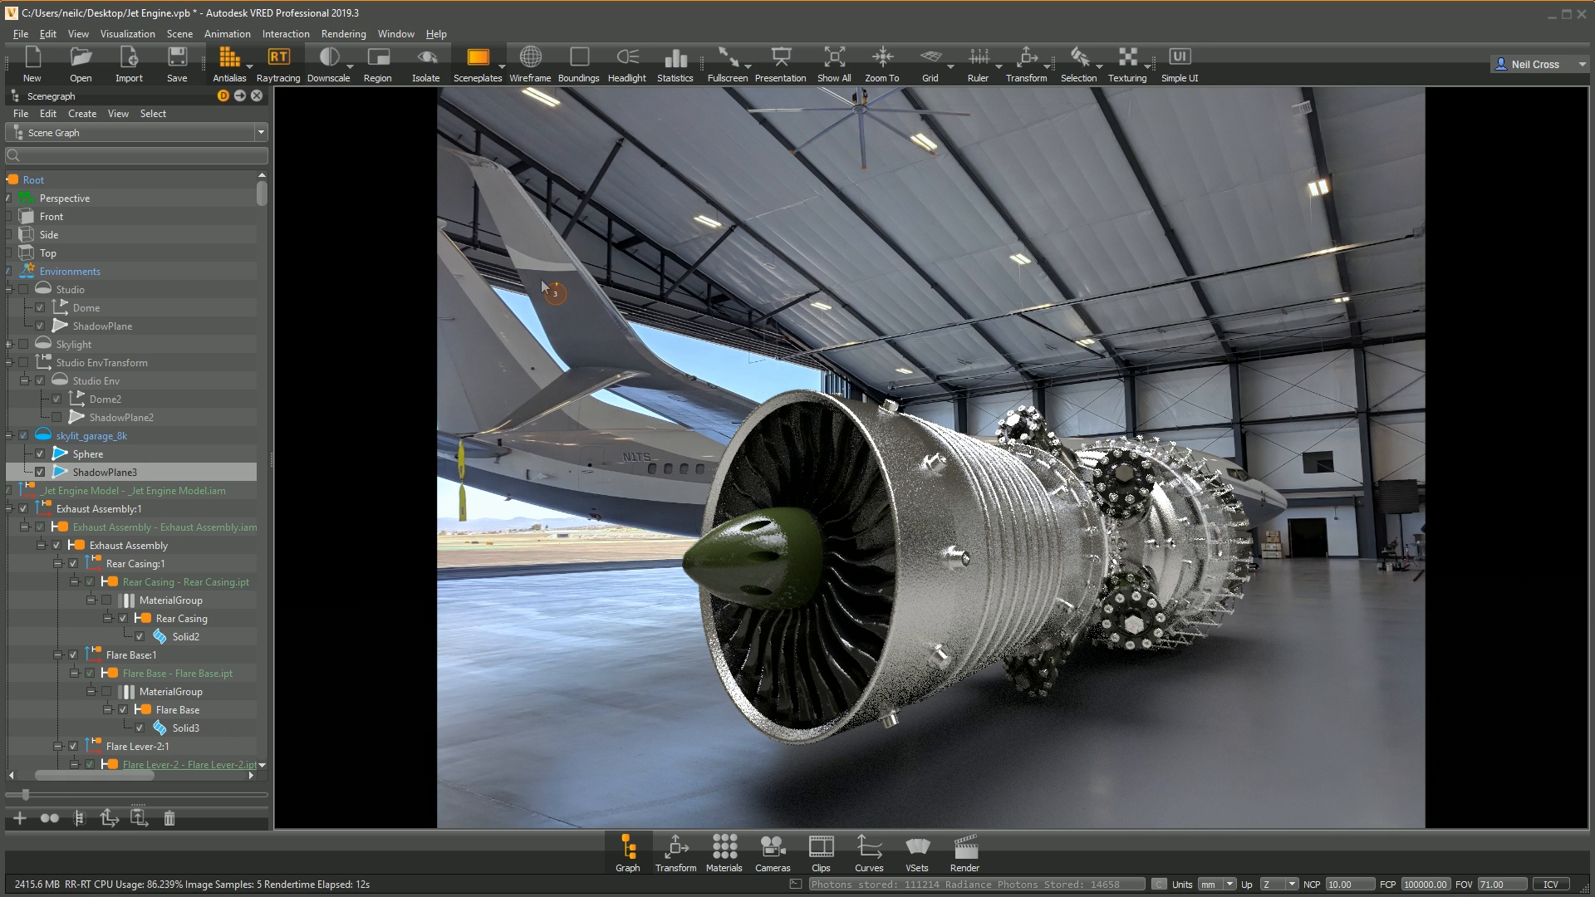
Step: Open the file output options of the render settings and set the output image to Engine.png on the Desktop
left_click(345, 36)
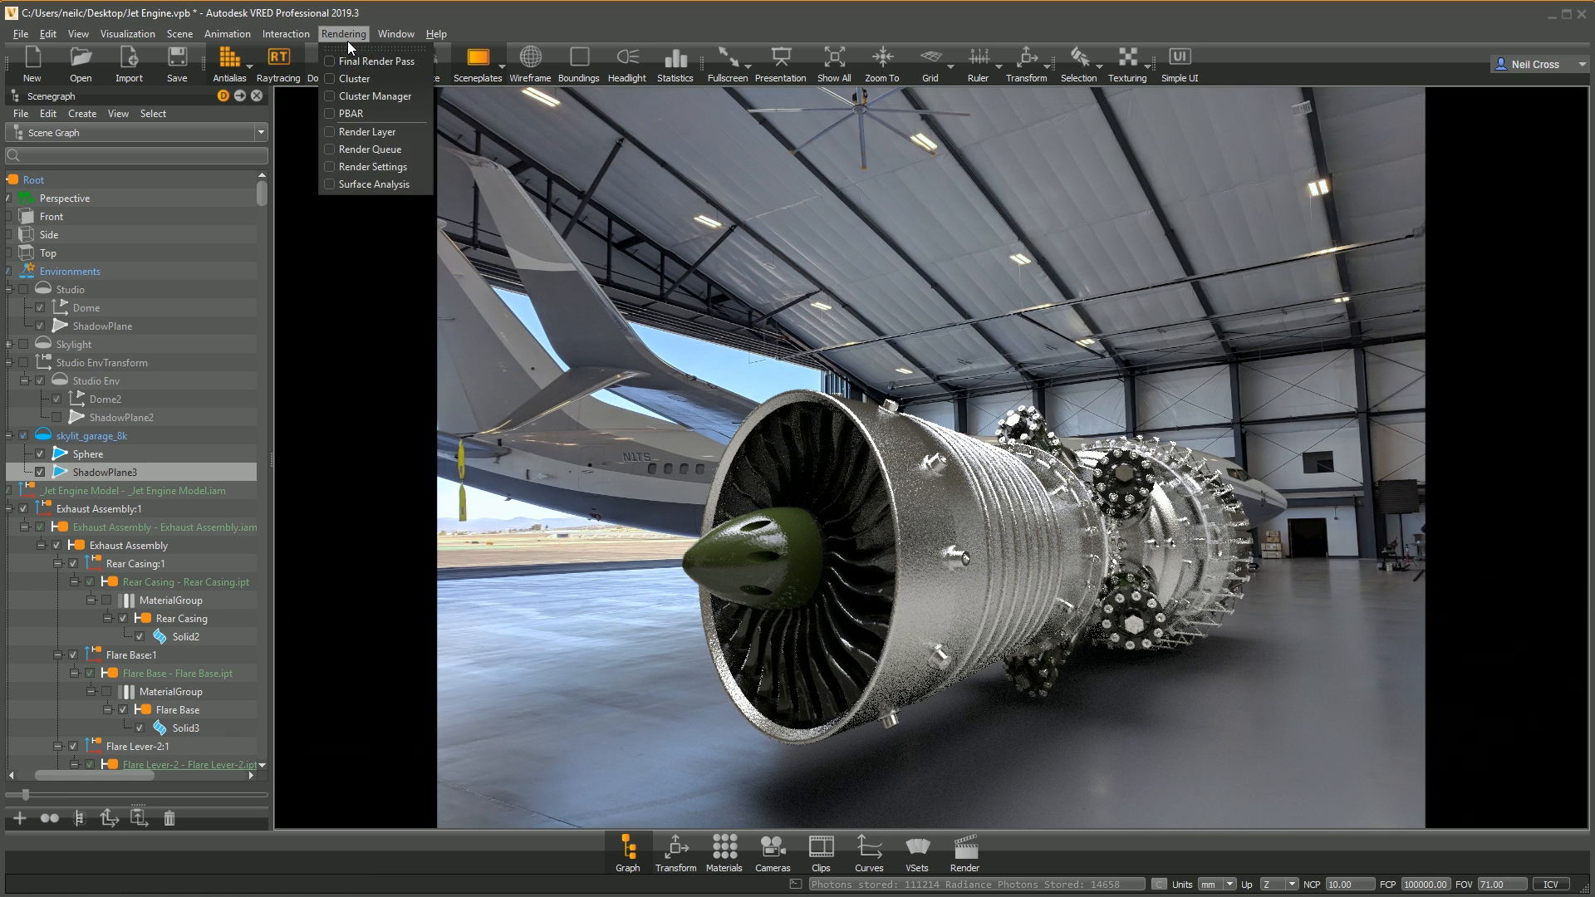
left_click(374, 167)
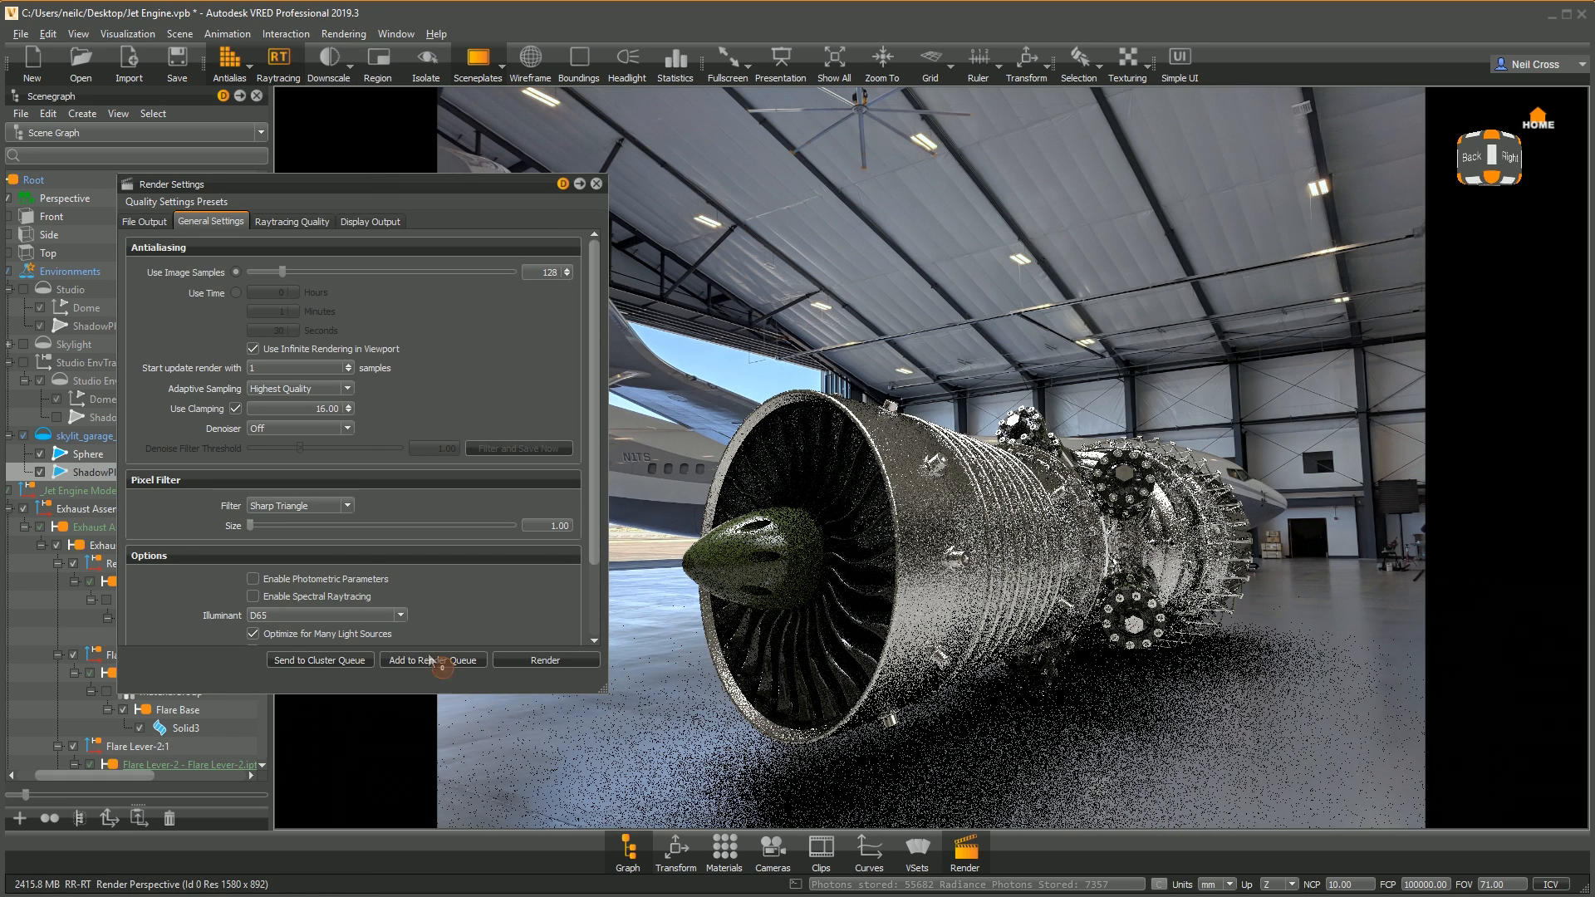
left_click(145, 221)
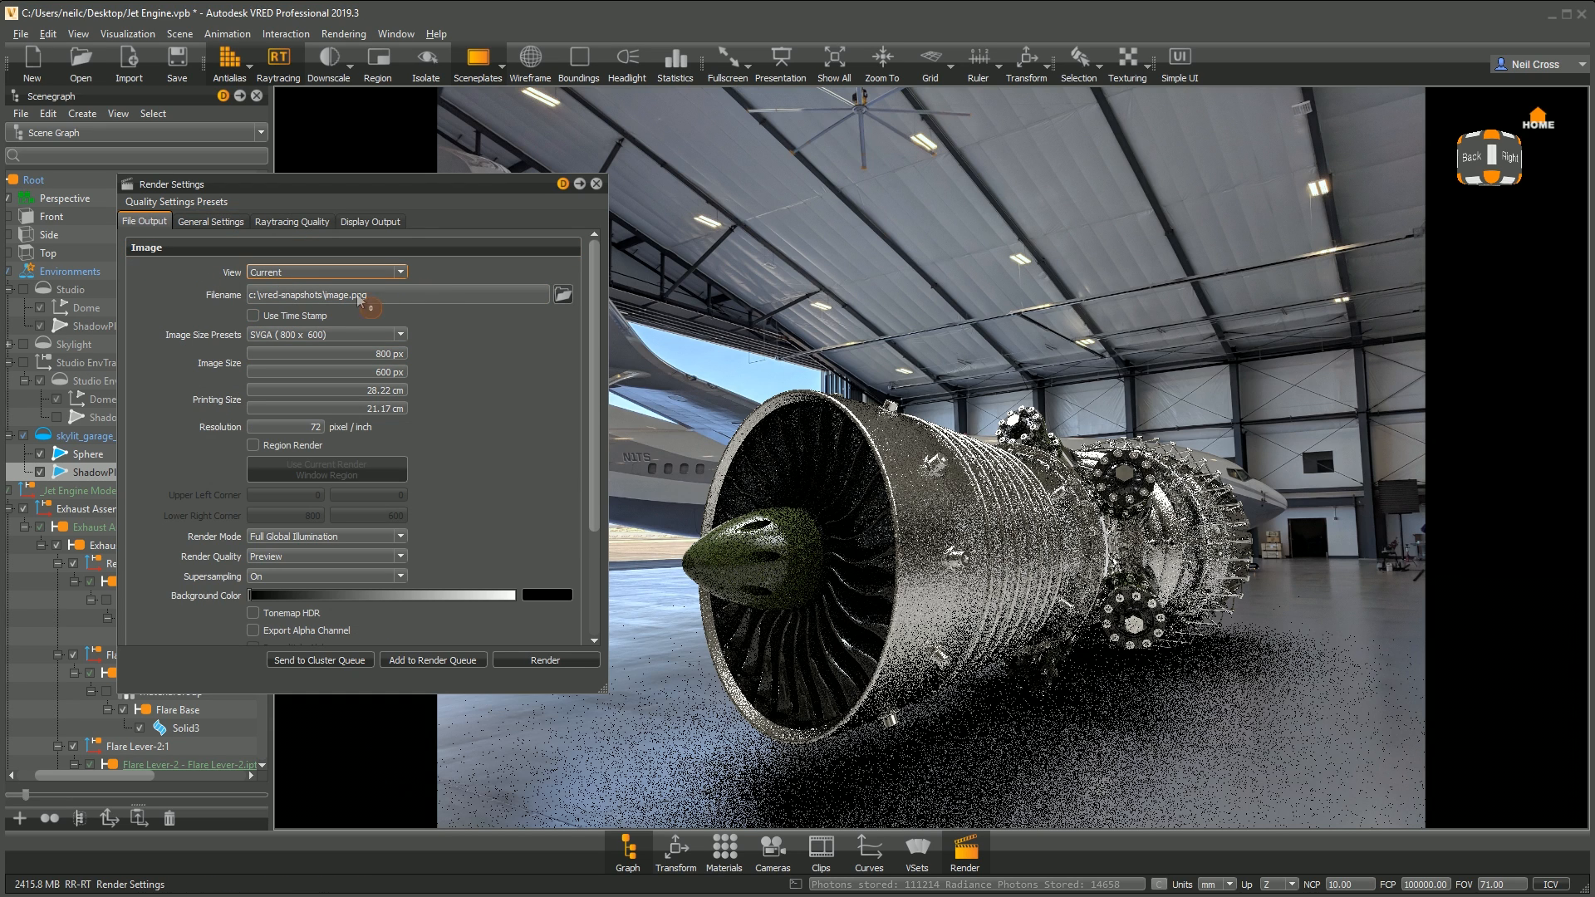
left_click(562, 294)
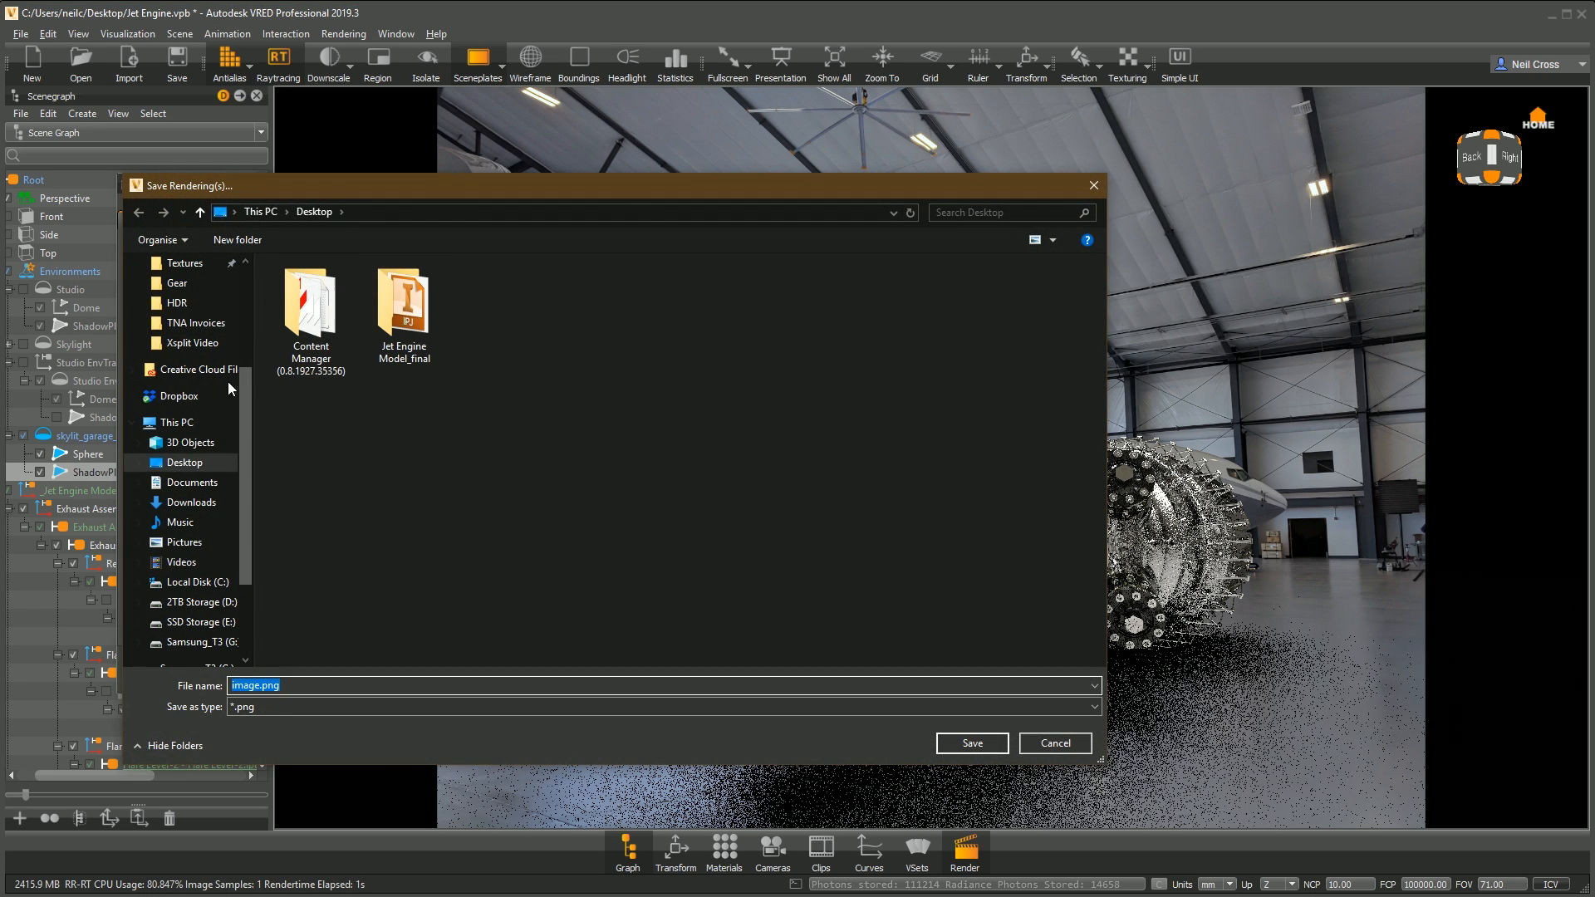
left_click(261, 686)
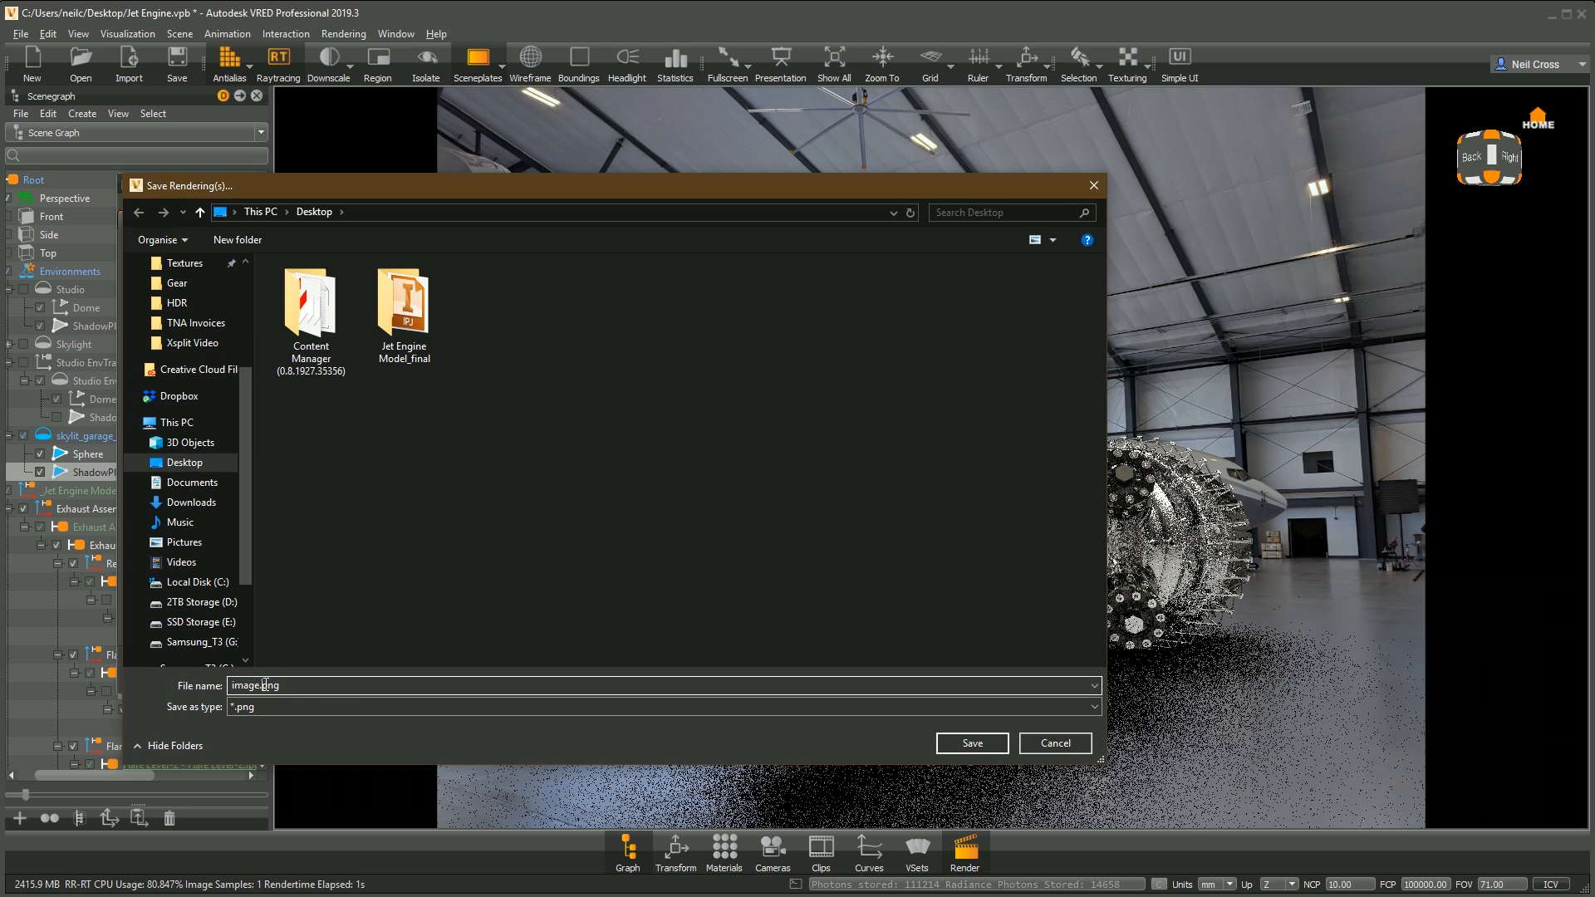
left_click_drag(261, 686, 165, 688)
type("Engine")
key("Return")
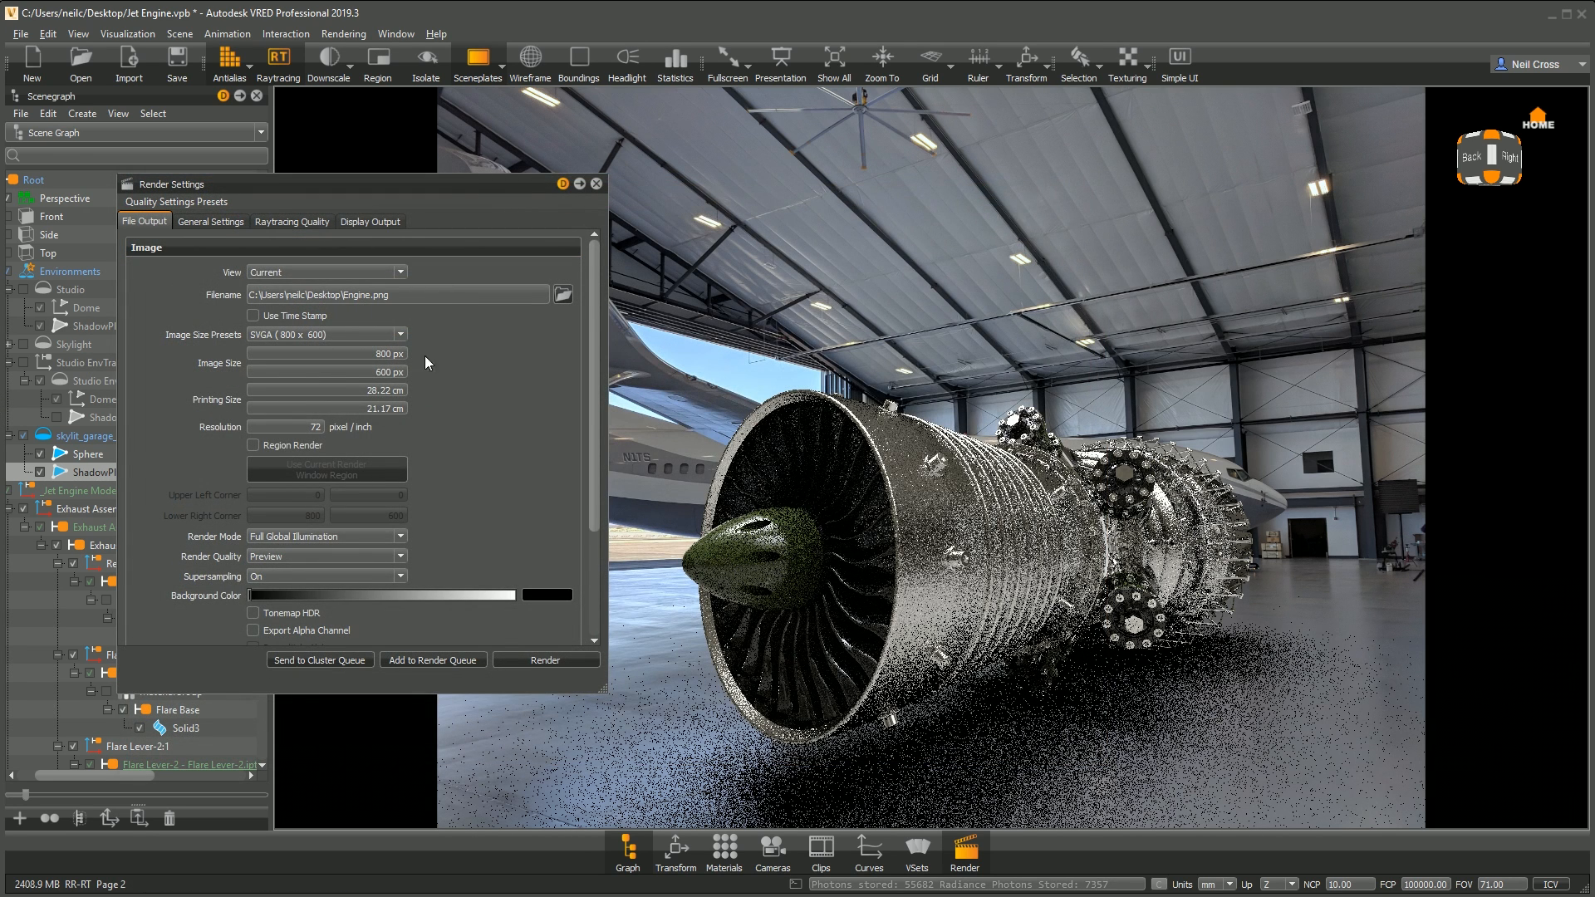
Step: Set the output image size to the 4K (4096 x 2160) preset and the render quality to Production
left_click(353, 334)
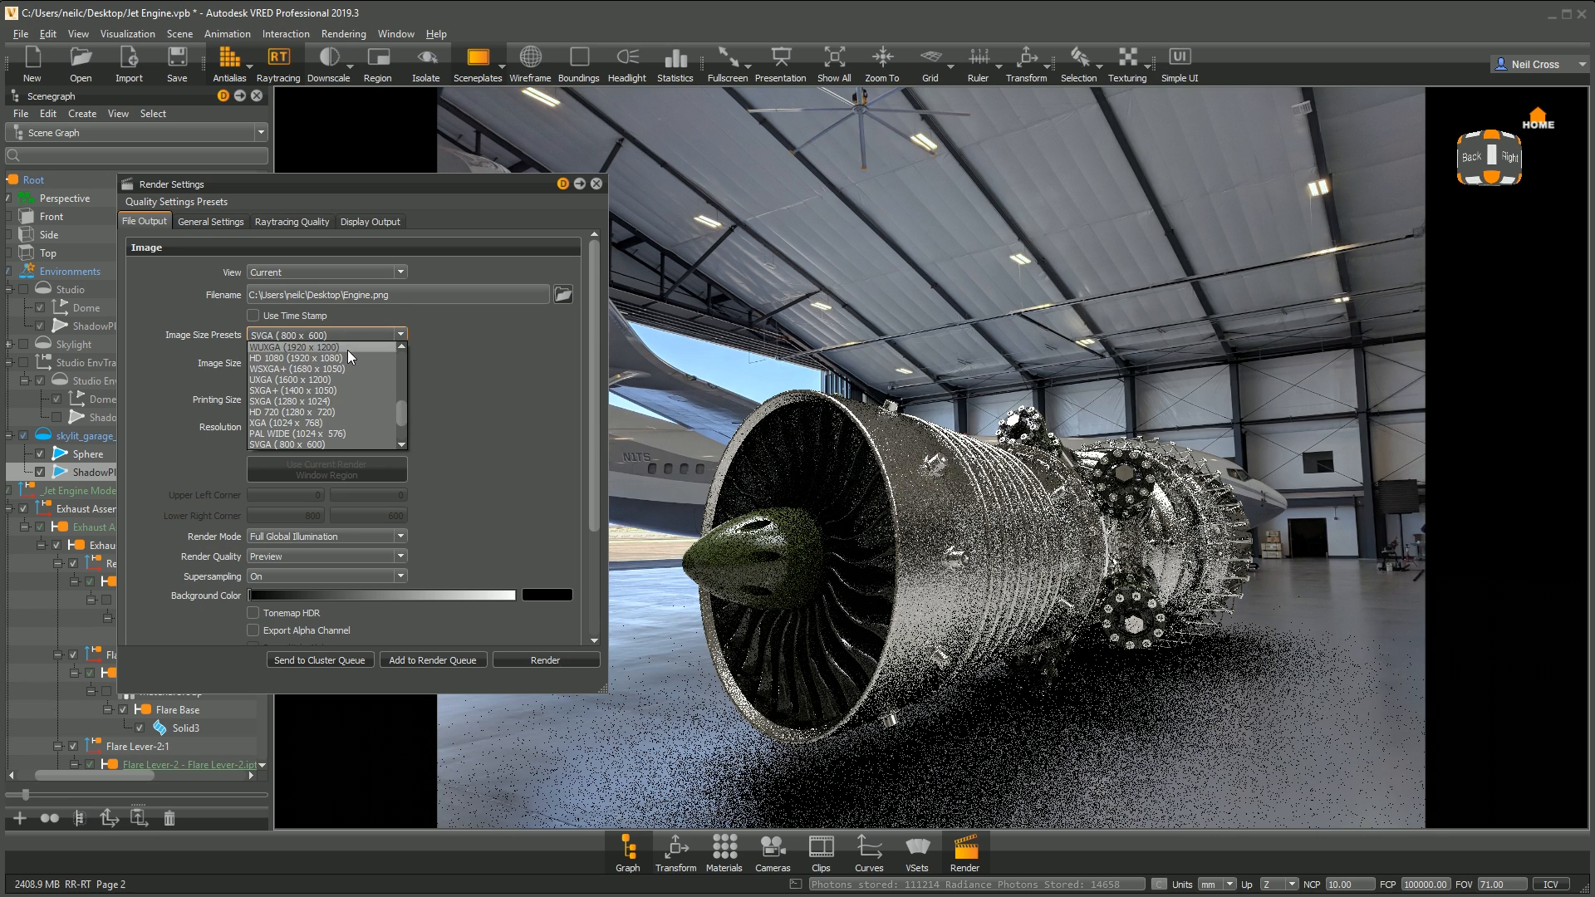
scroll(400, 412, "up", 2)
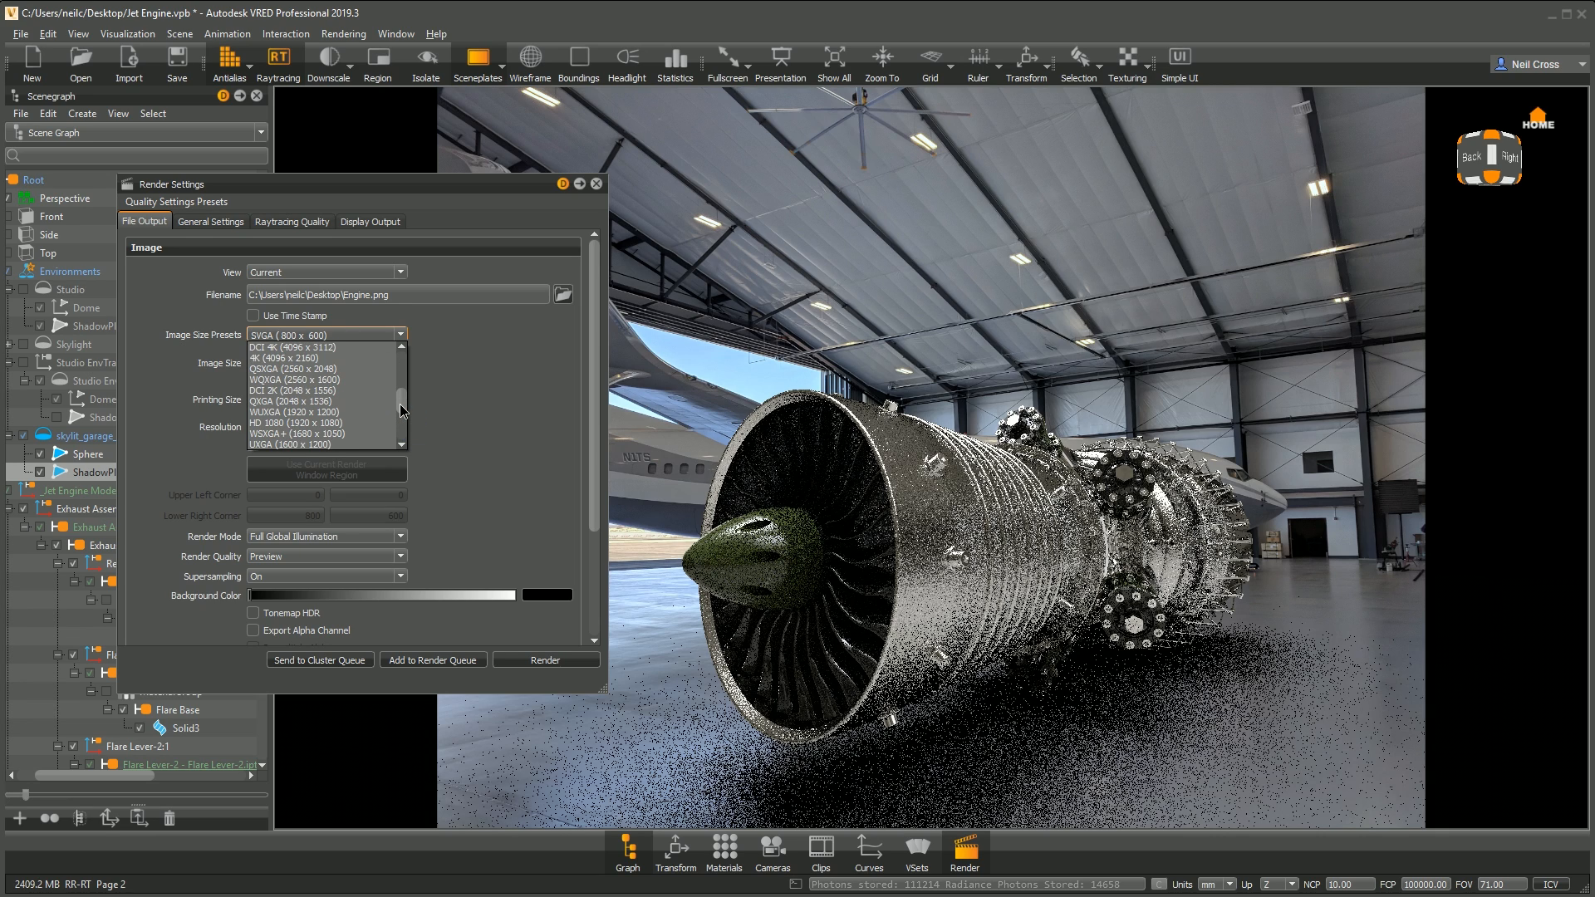
left_click(292, 359)
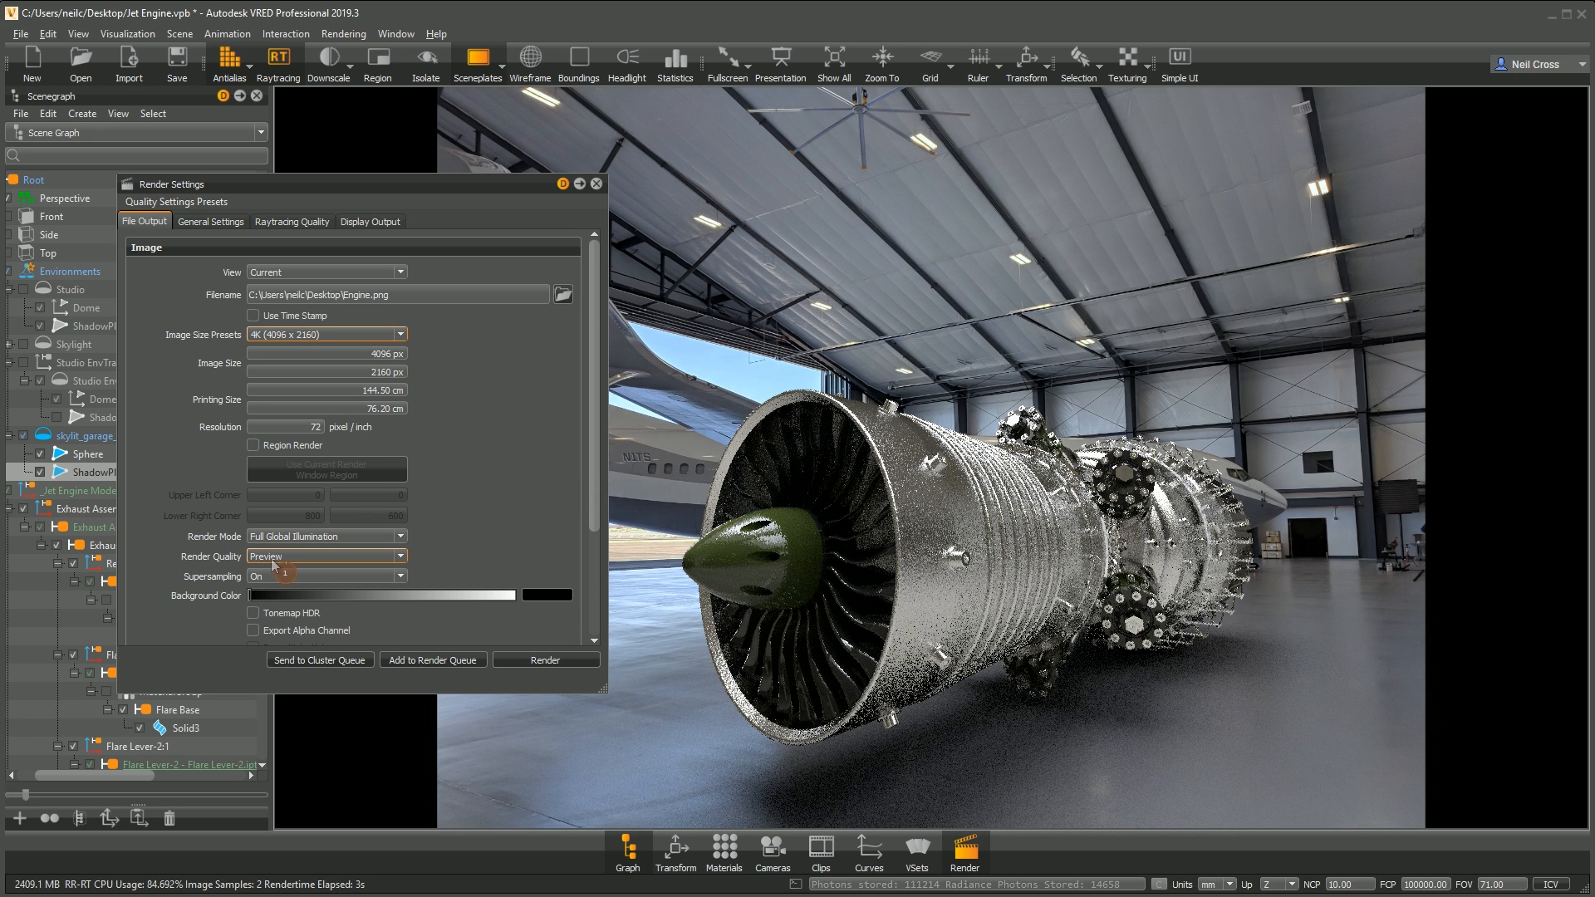
left_click(327, 555)
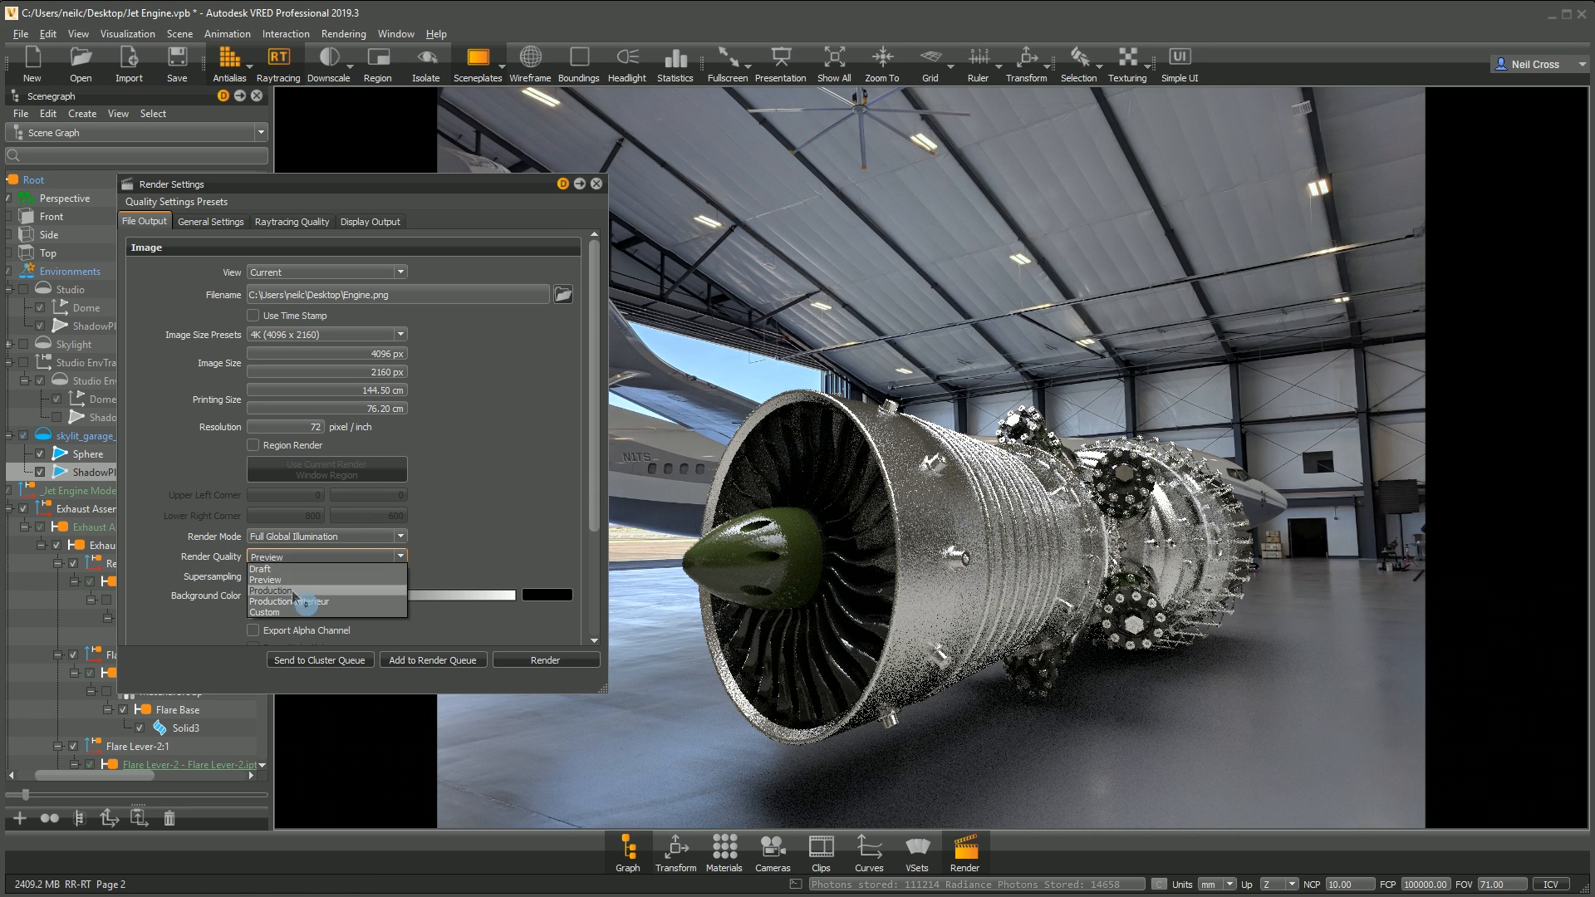
left_click(291, 590)
Step: Review the remaining file output options and start rendering the image, confirming the save to Engine.png
left_click_drag(598, 510, 604, 601)
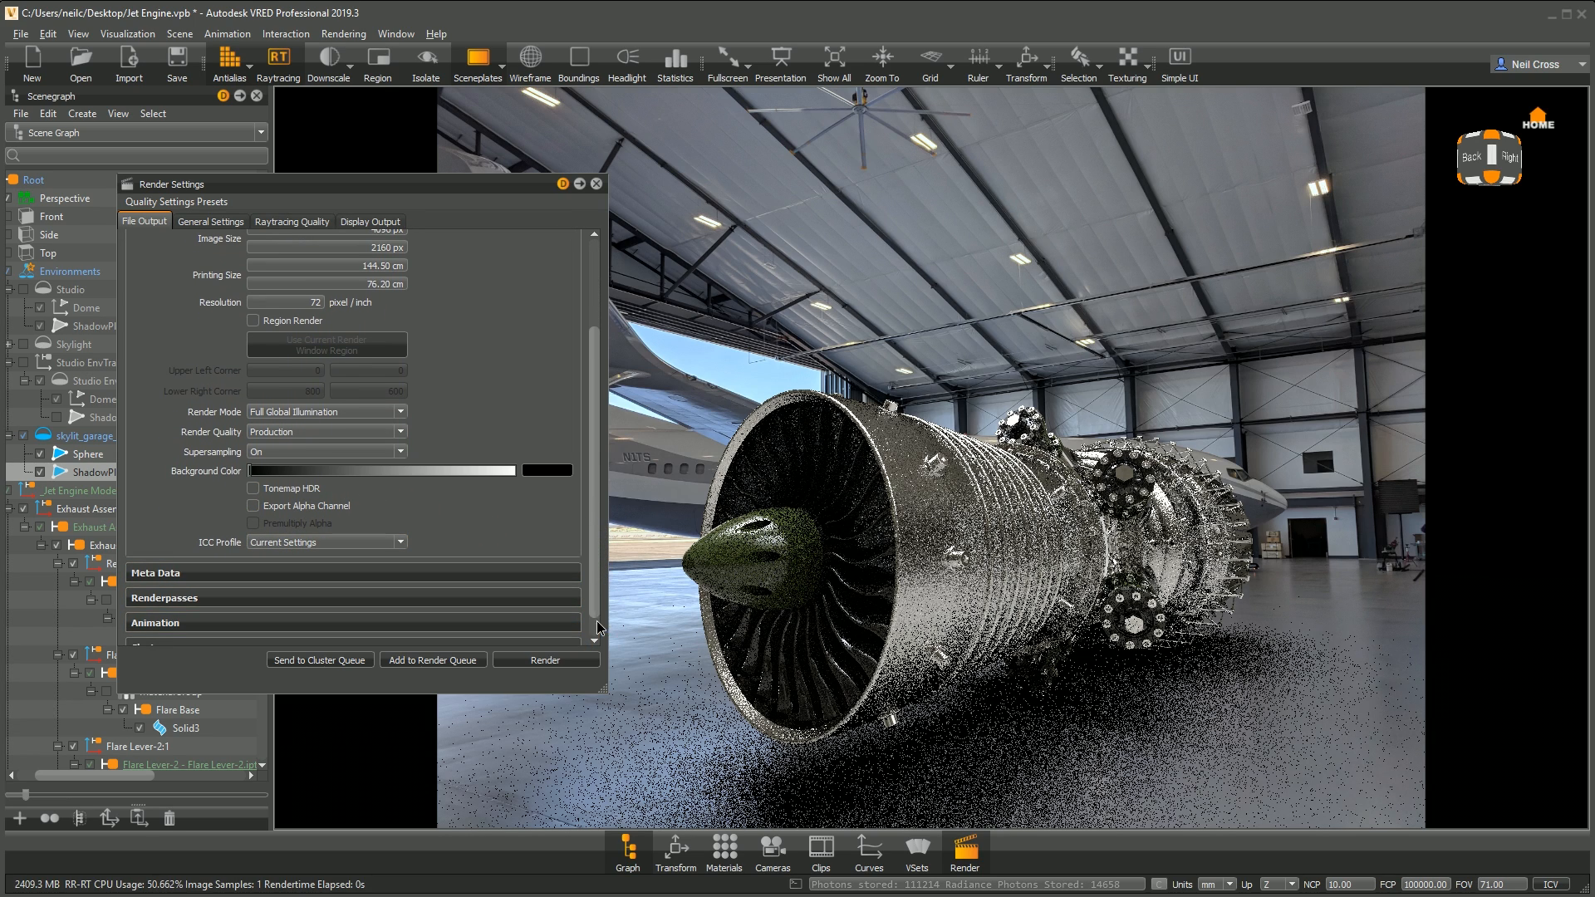
left_click_drag(592, 587, 592, 613)
left_click(532, 663)
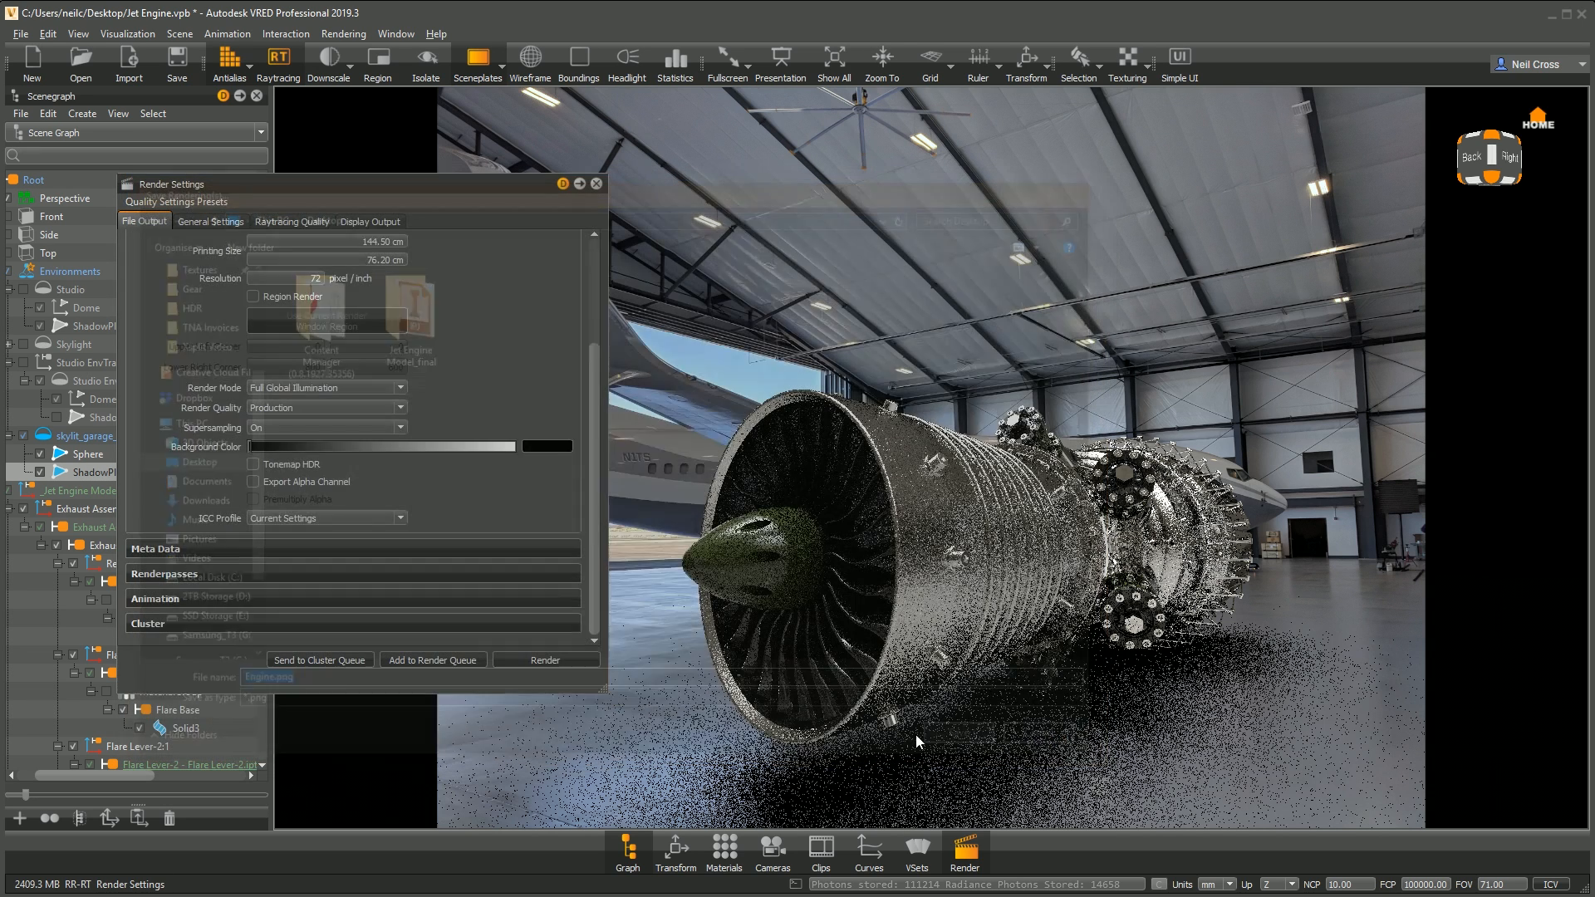
left_click(995, 742)
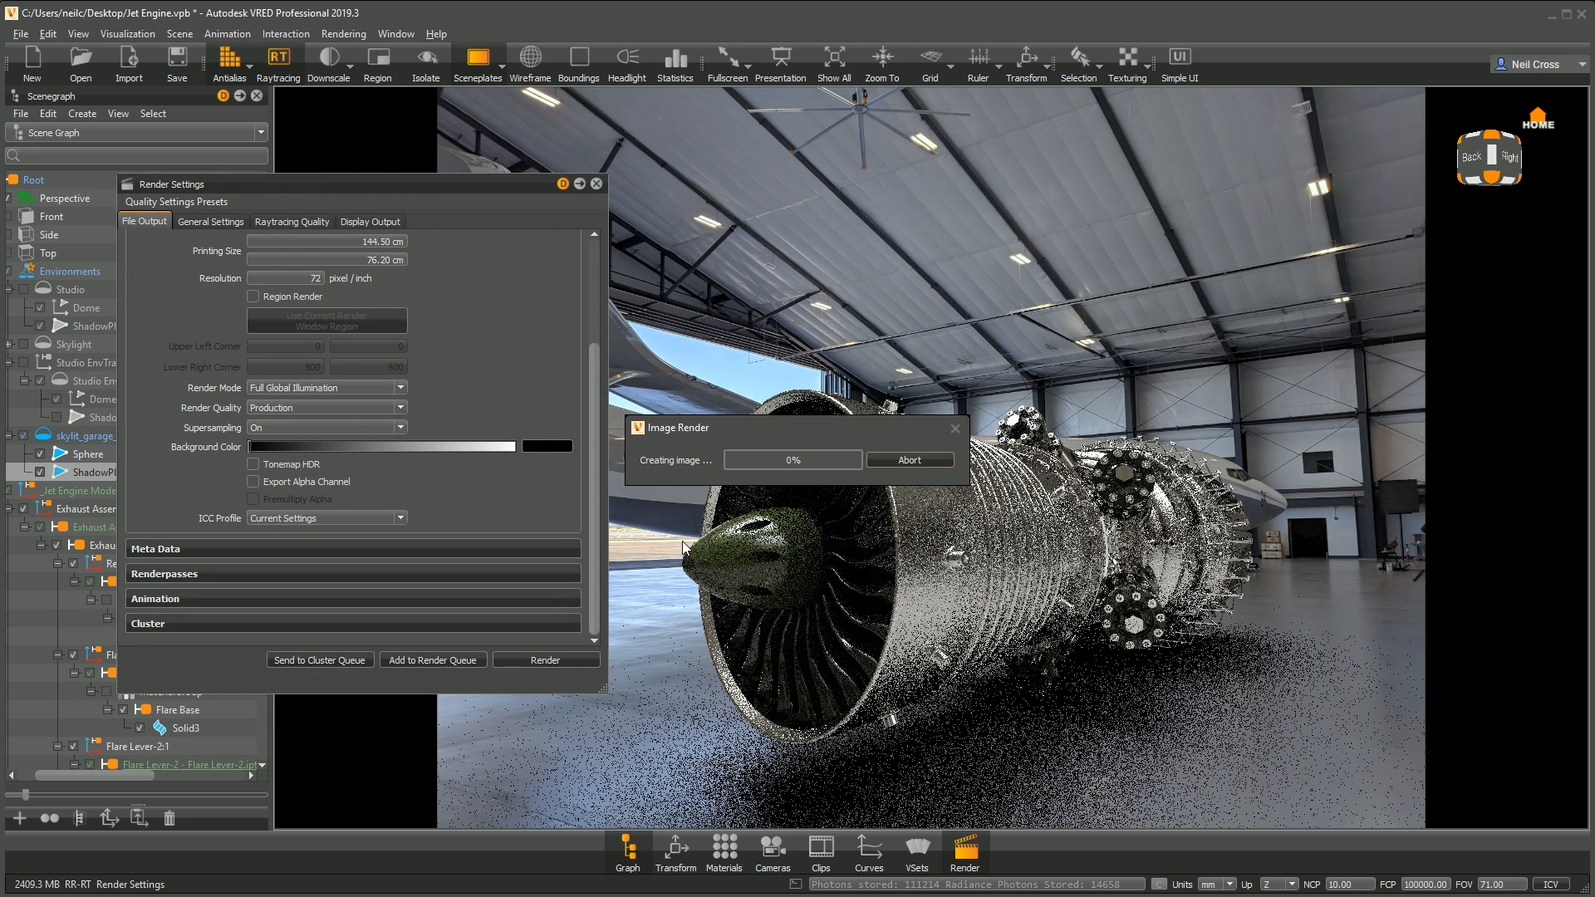